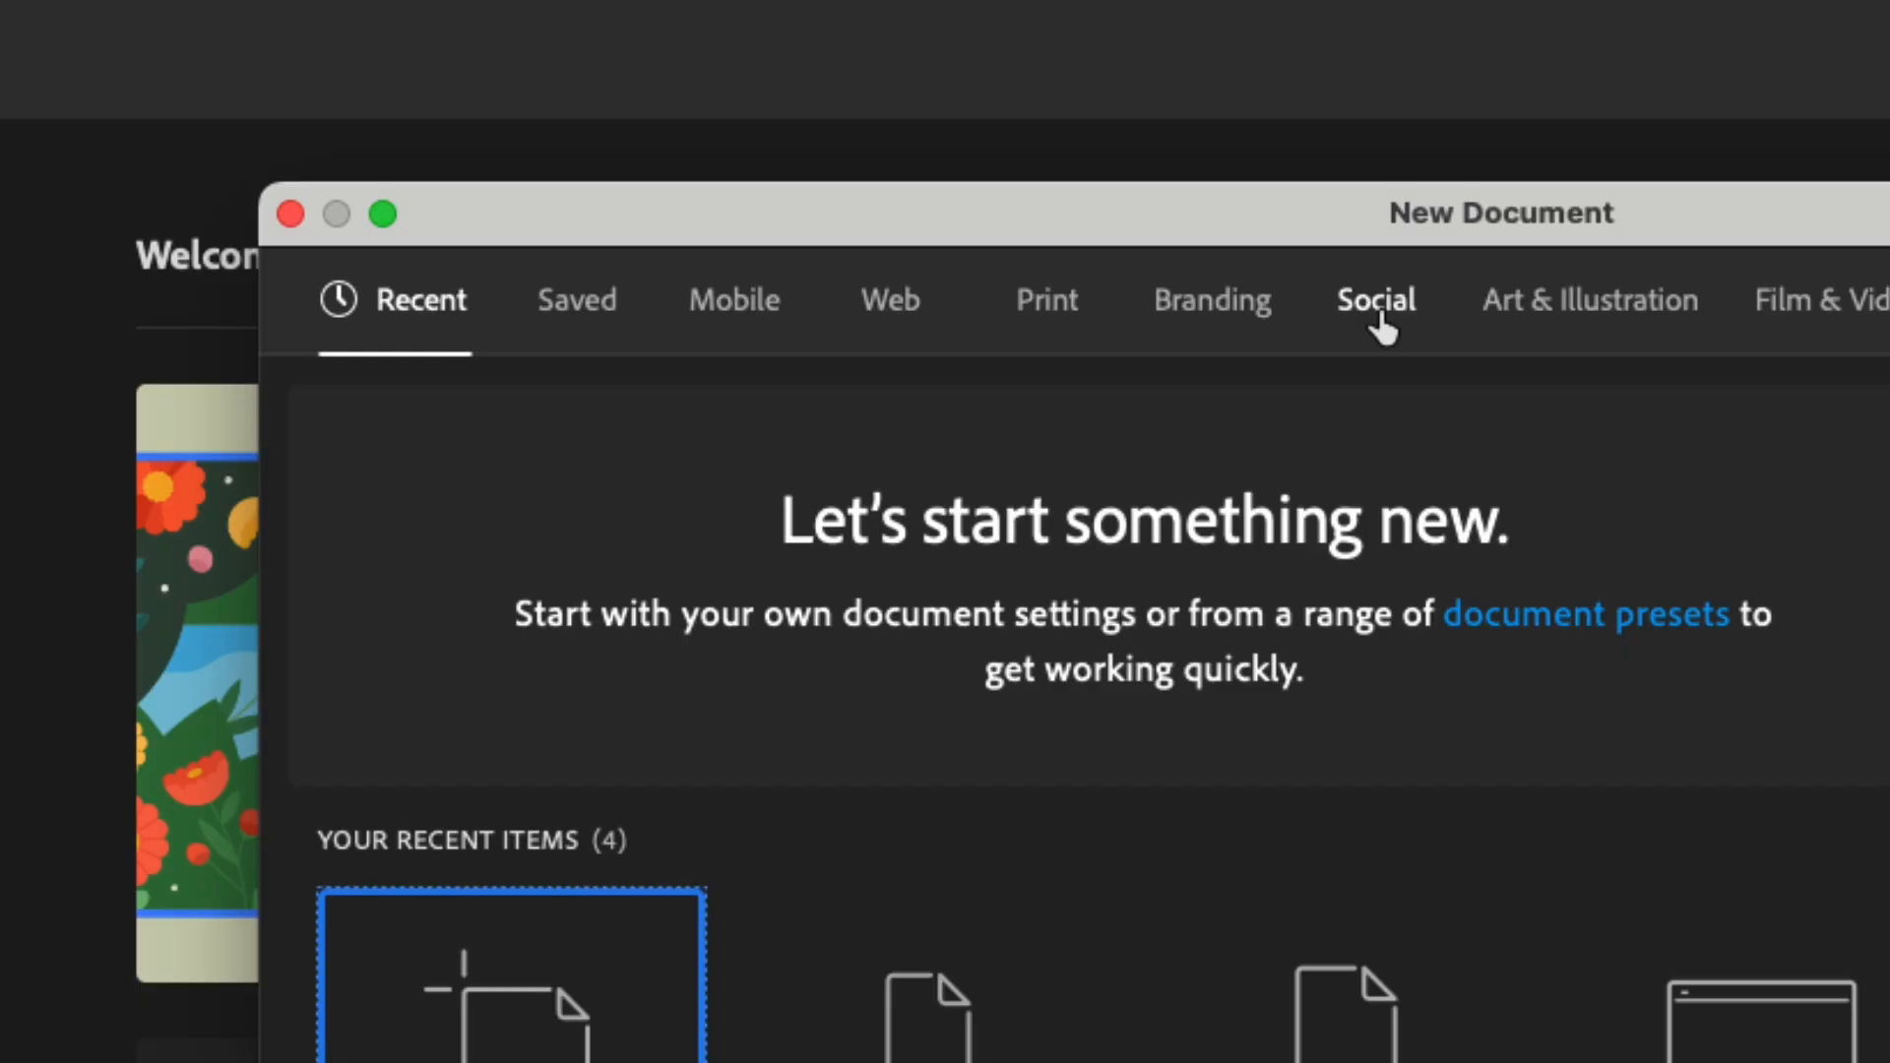
# Browse the Social presets for a new document, and switch to the Print presets with Letter selected.
pyautogui.click(1378, 315)
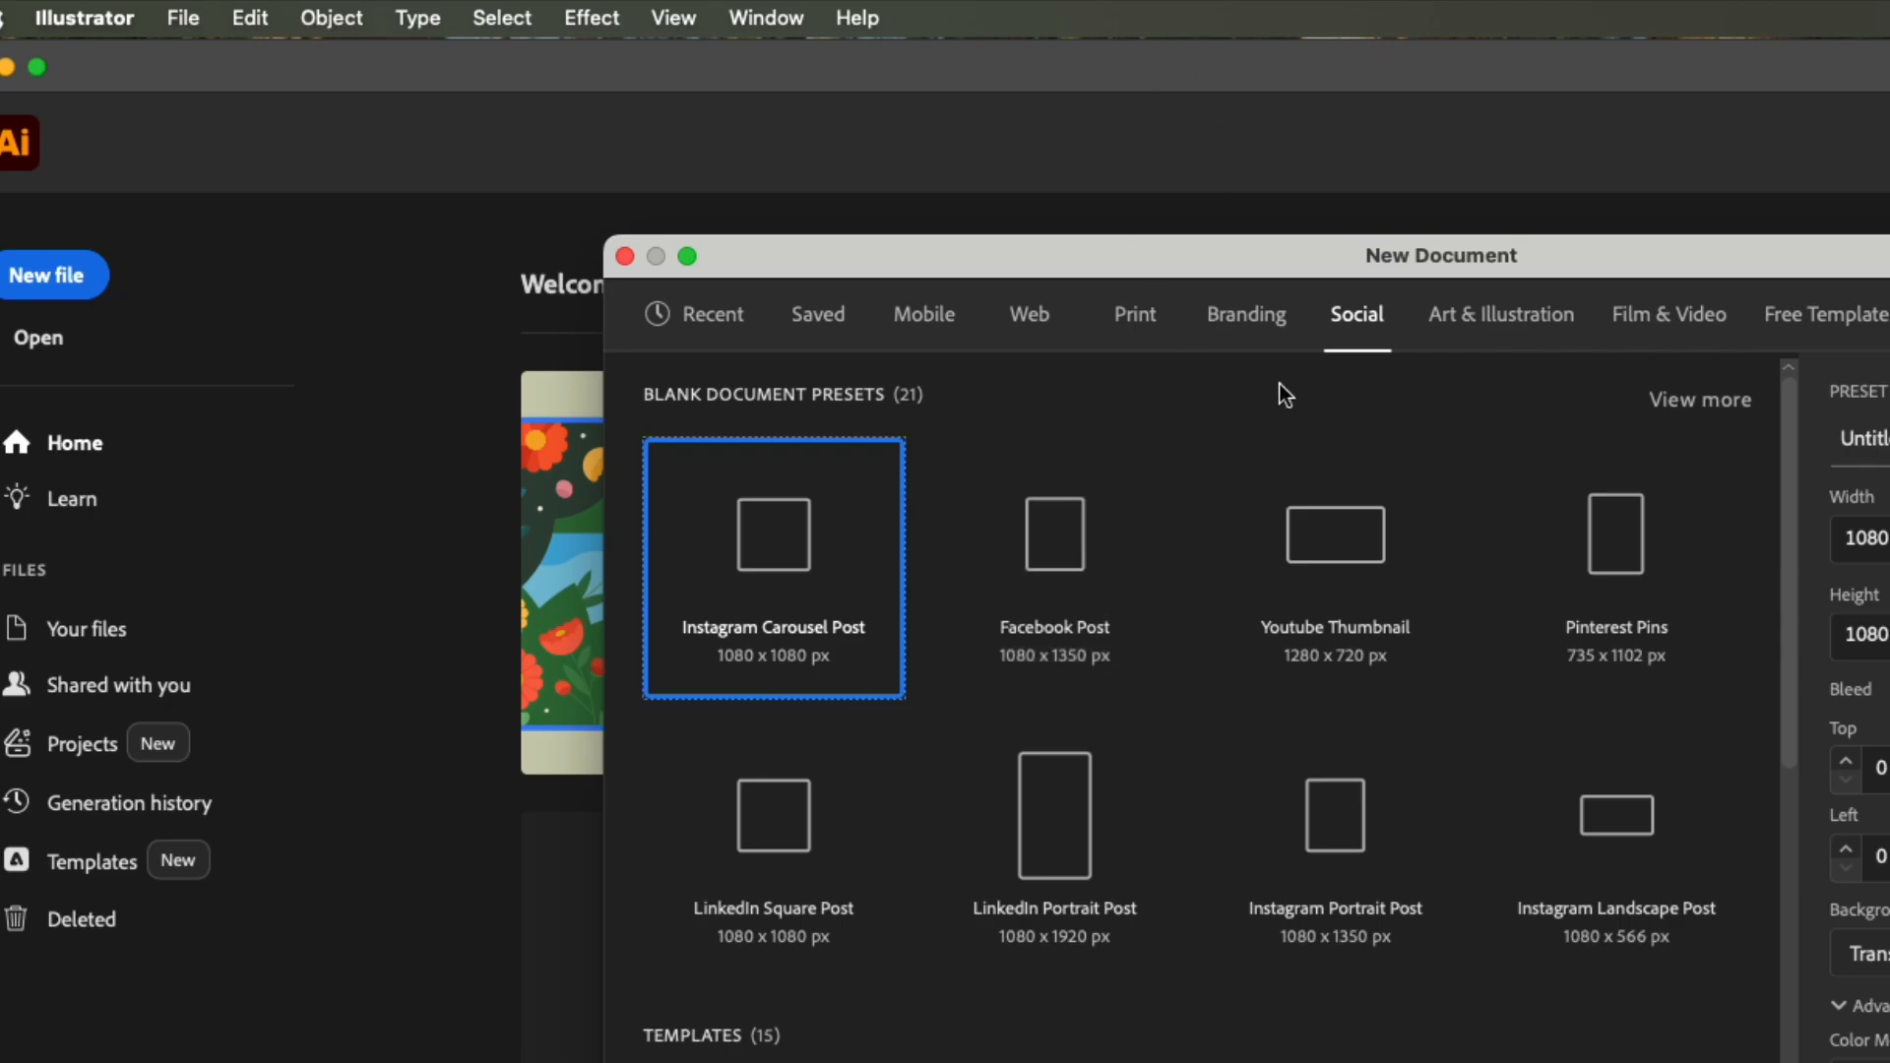
pyautogui.click(1135, 315)
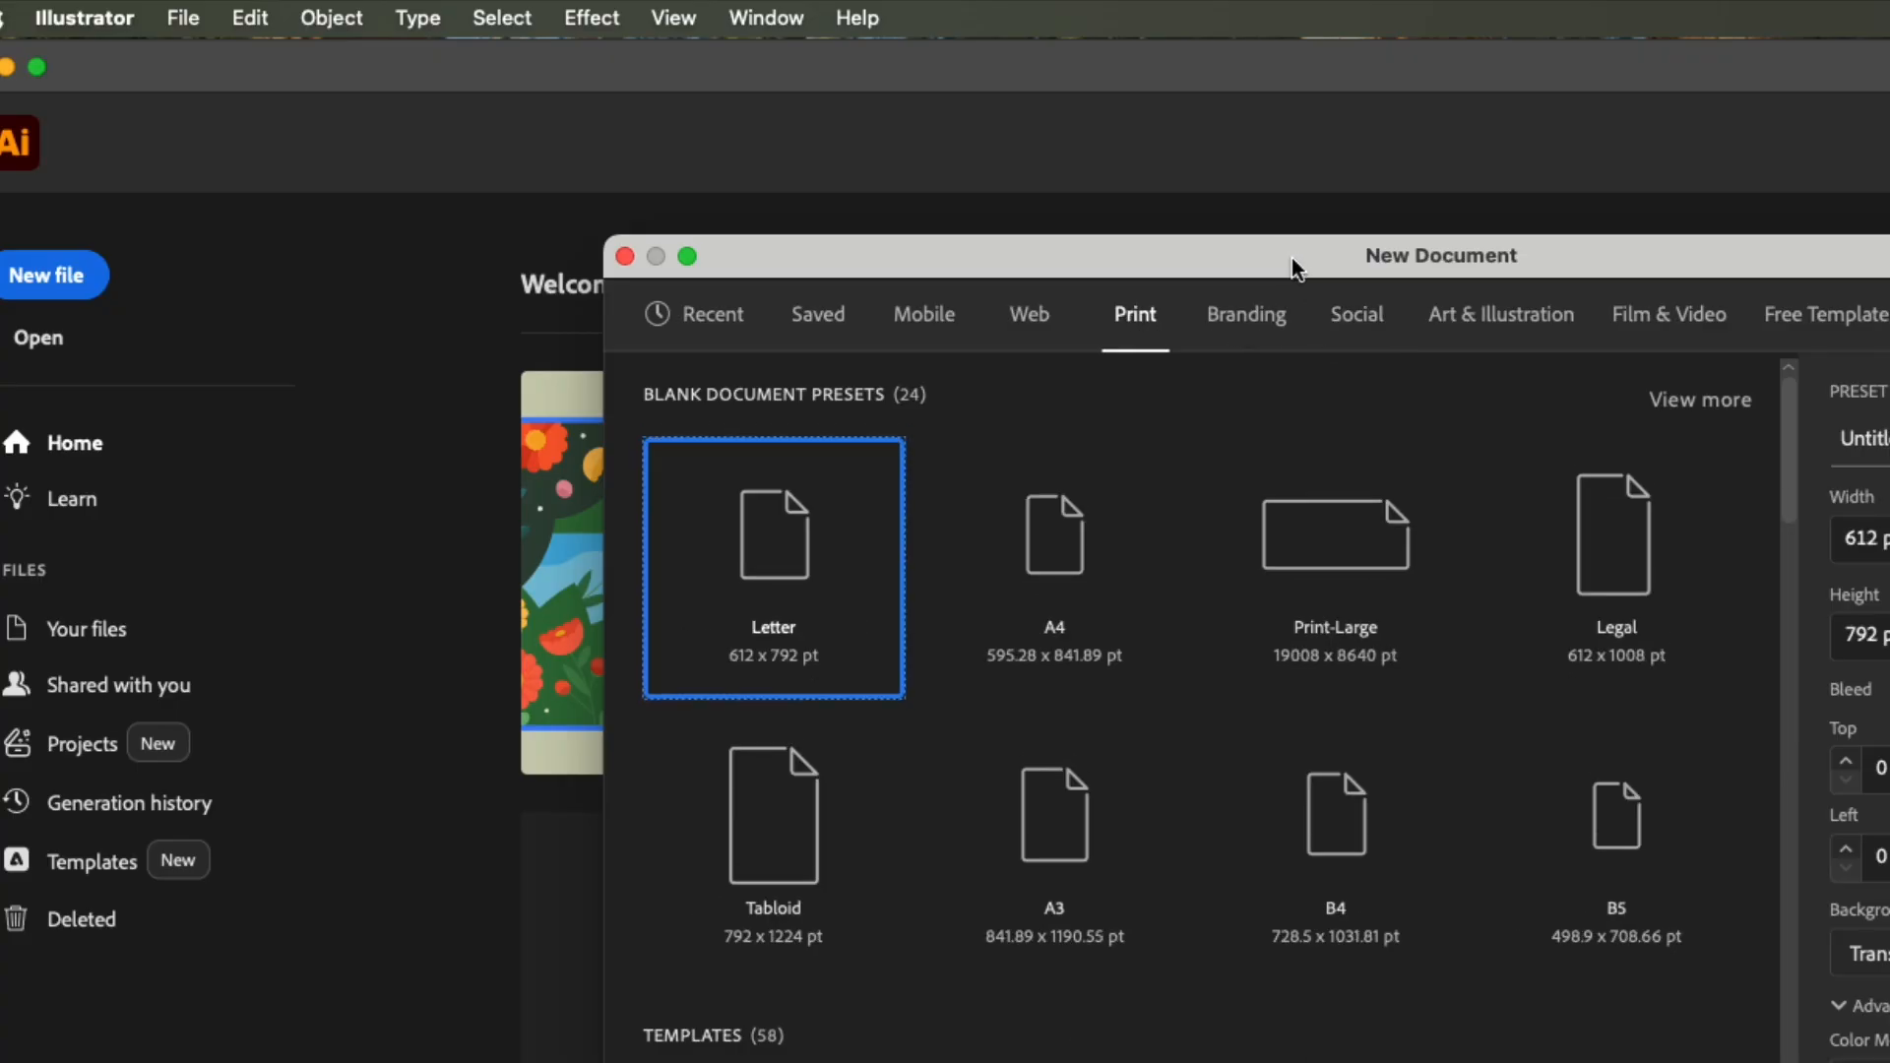
pyautogui.moveTo(1292, 258); pyautogui.dragTo(837, 62)
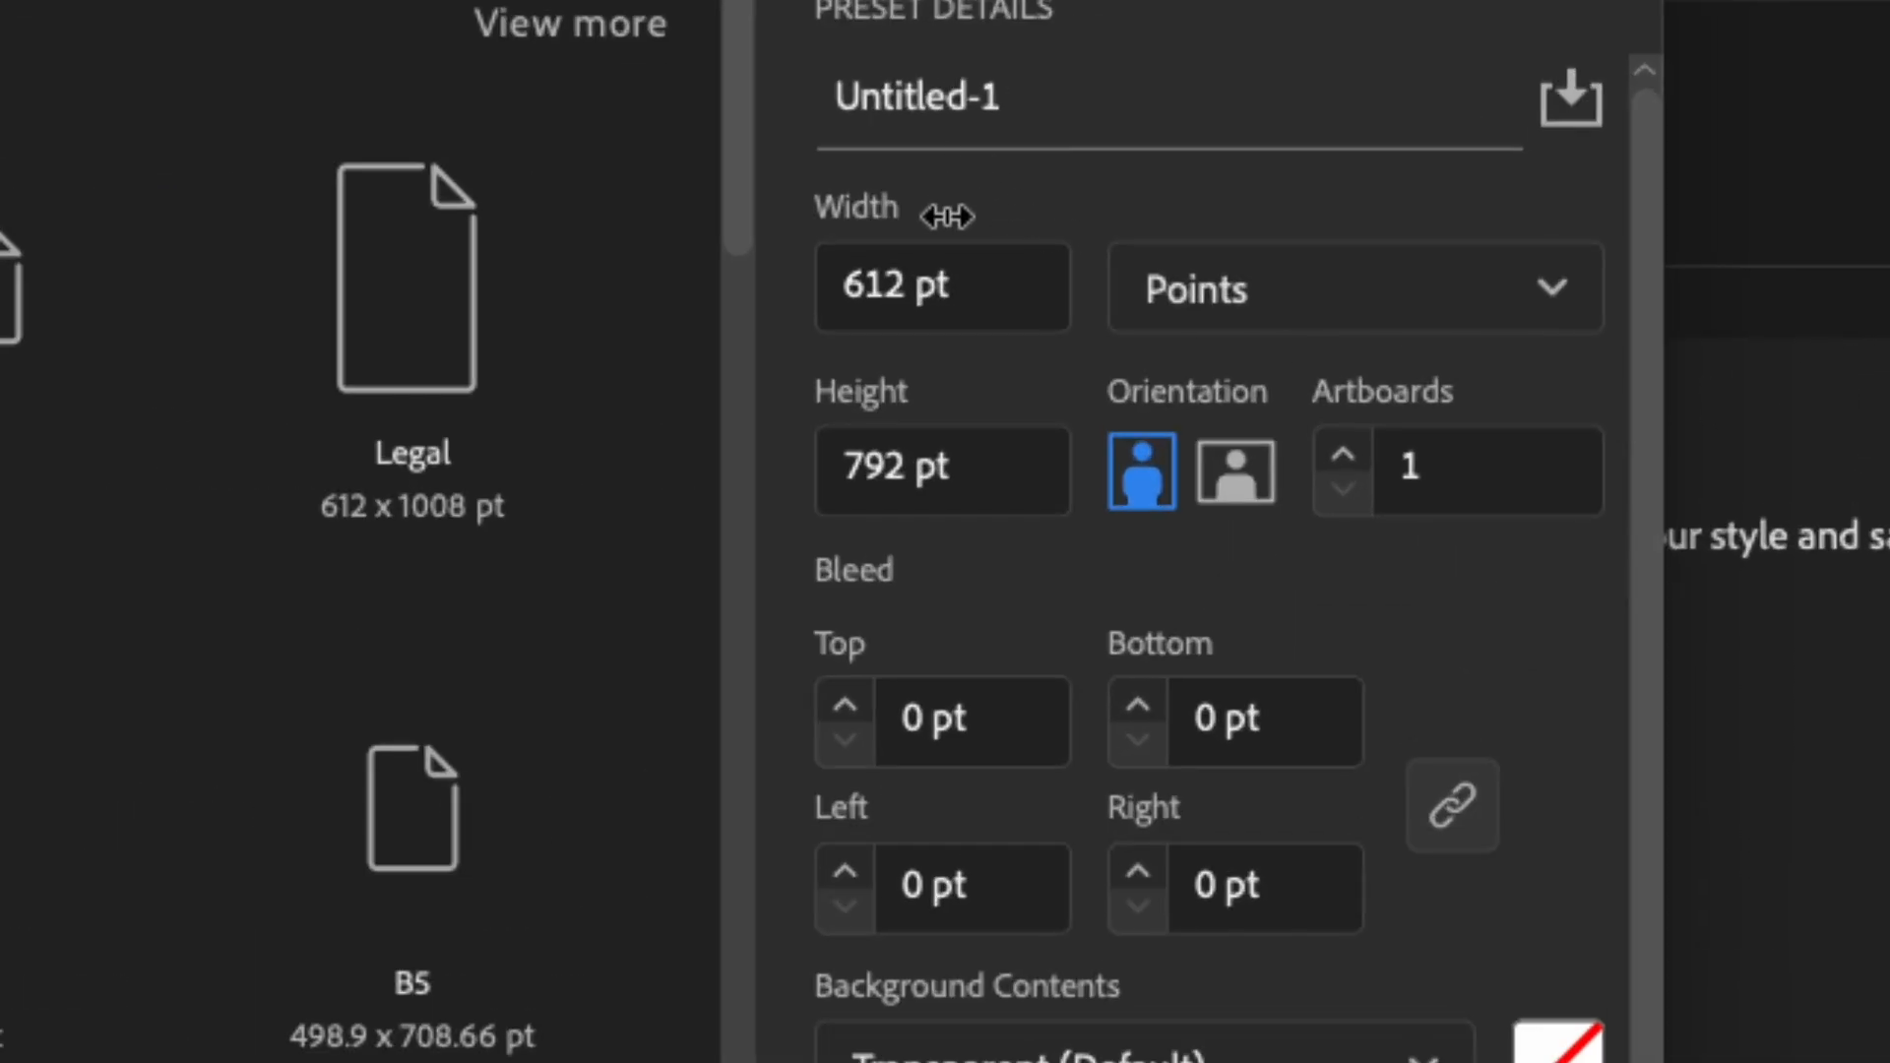
# Set the measurement units of the new Letter document to inches.
pyautogui.moveTo(987, 283); pyautogui.dragTo(781, 283)
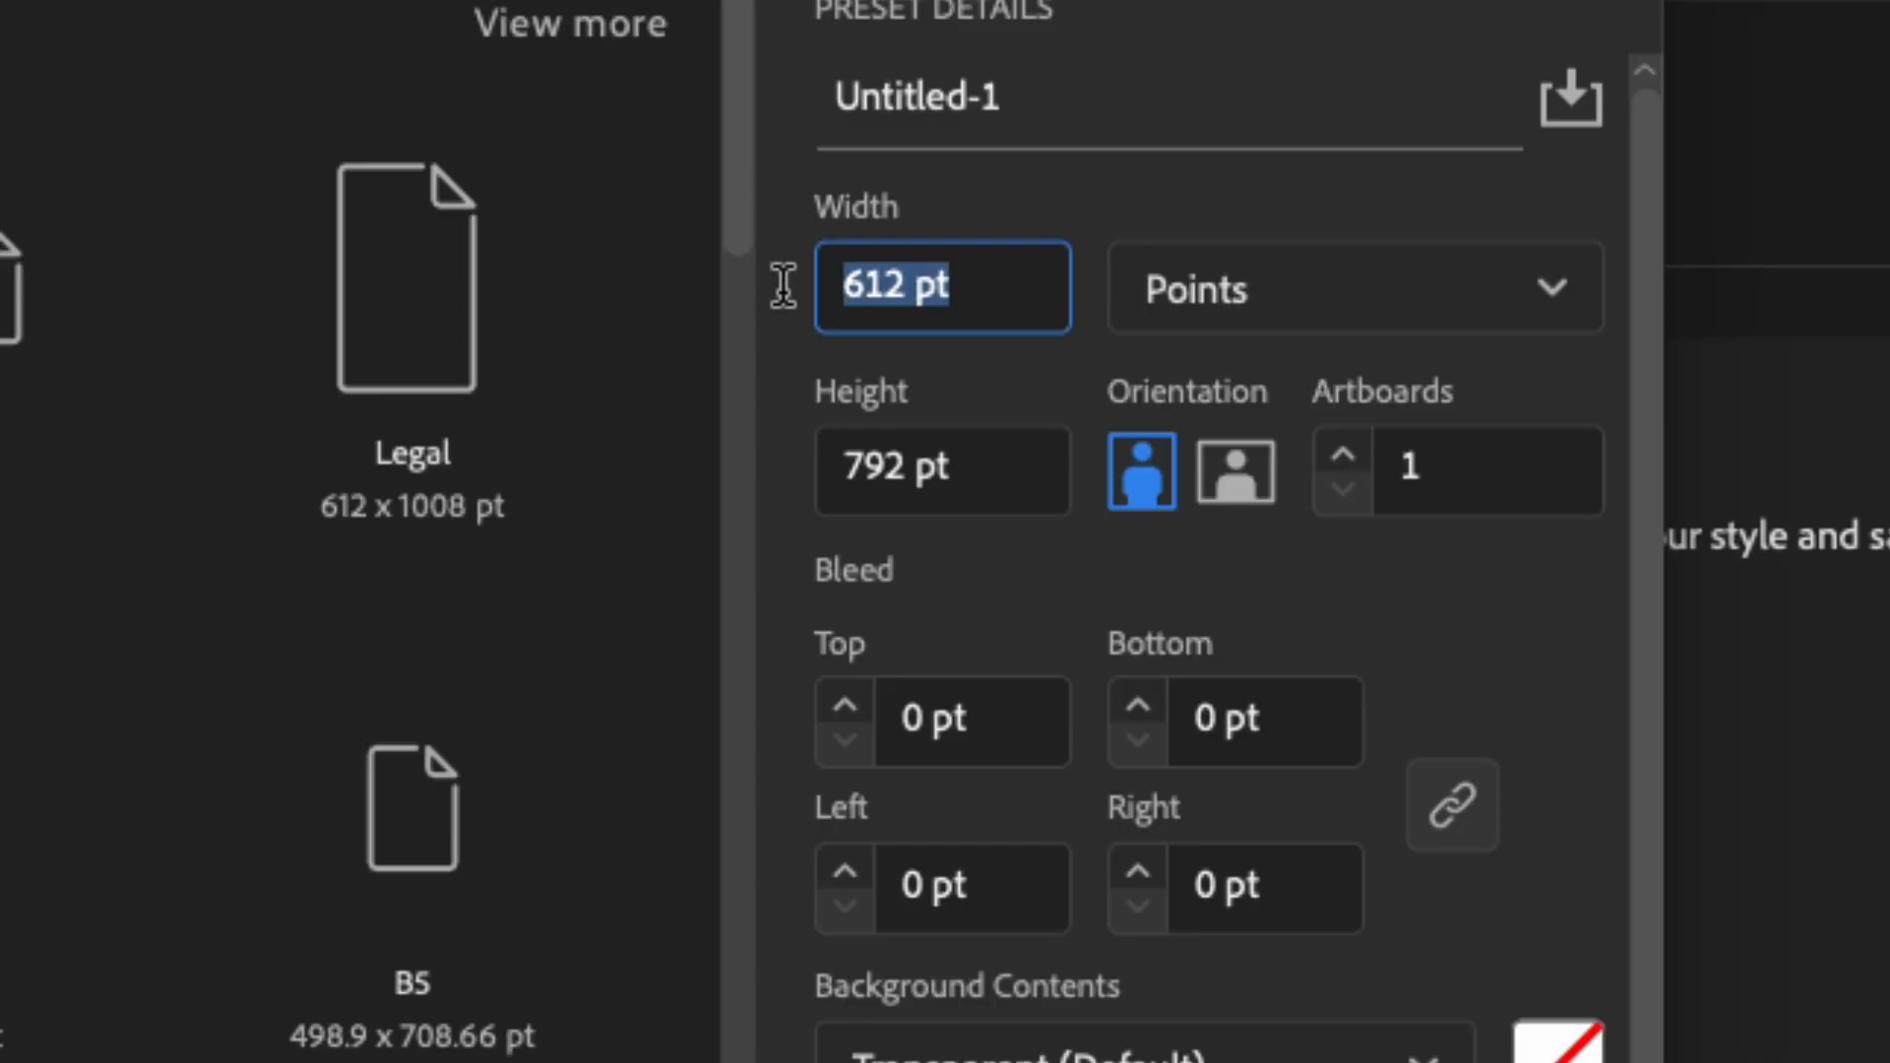
pyautogui.moveTo(962, 463); pyautogui.dragTo(828, 562)
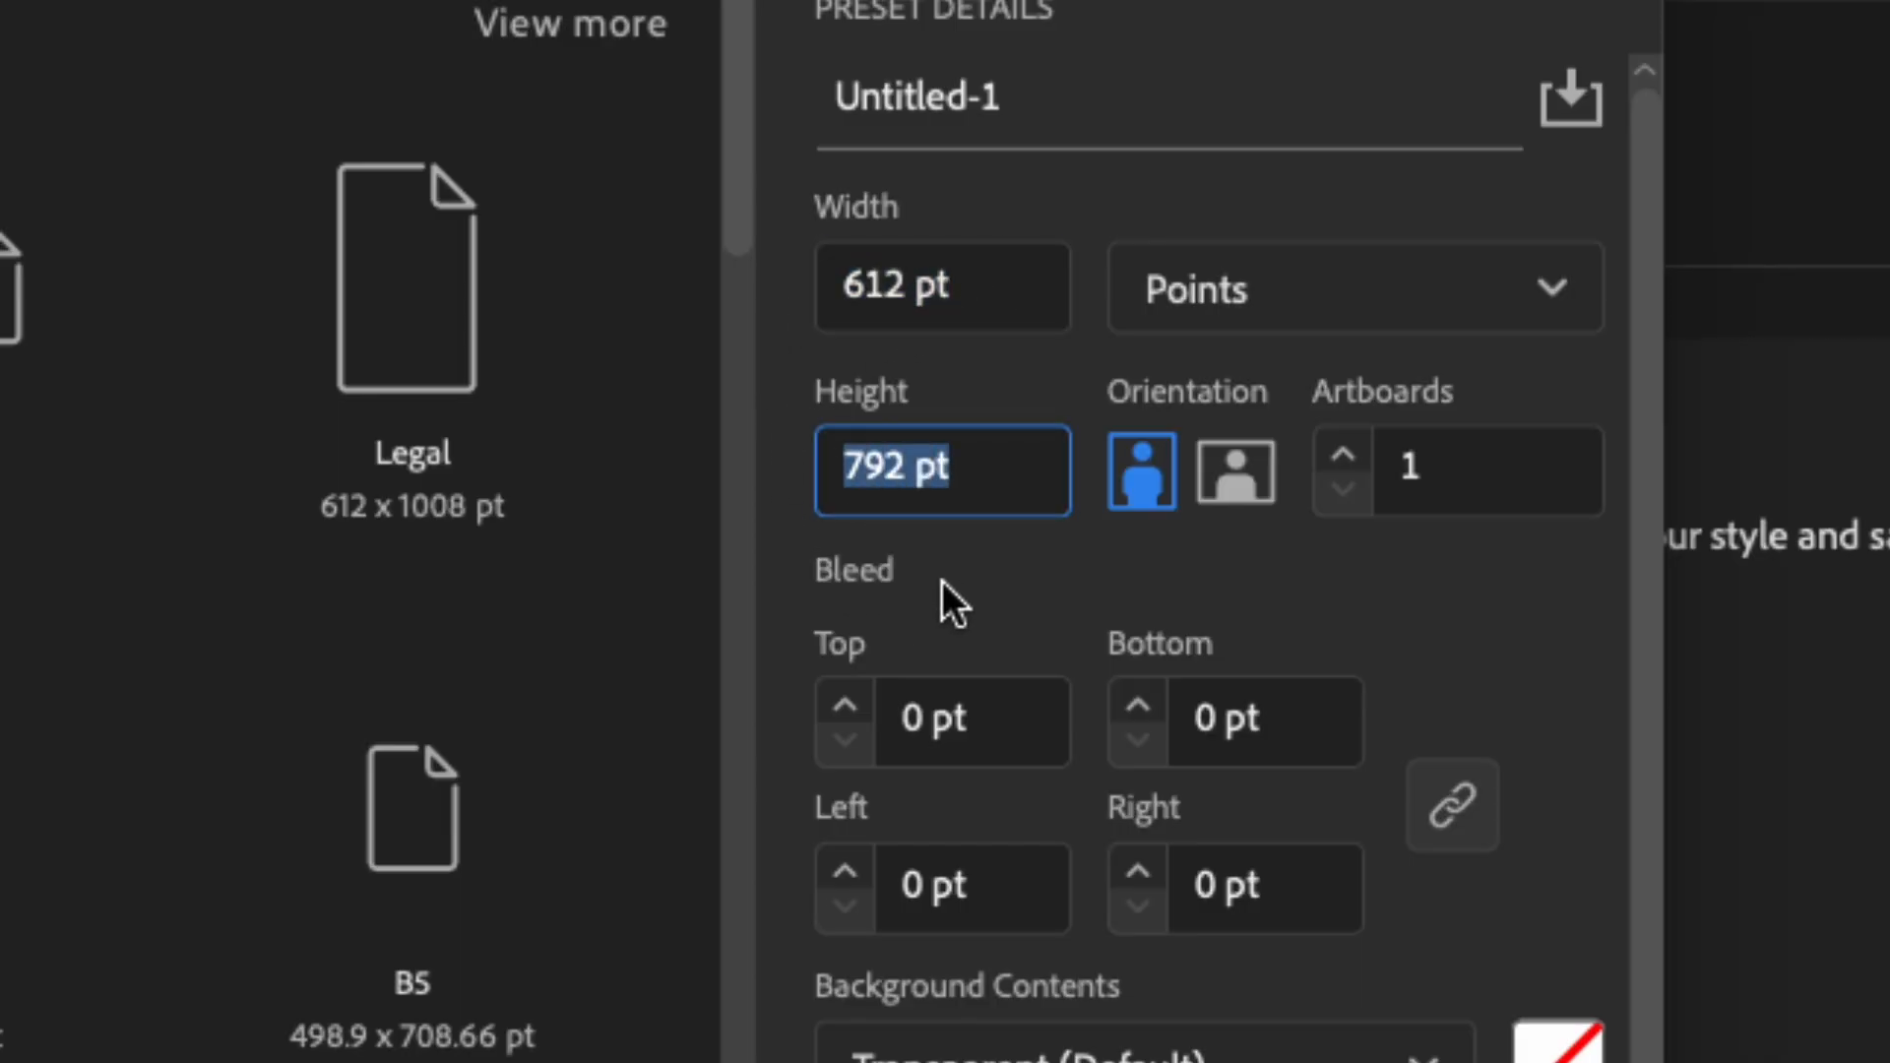
pyautogui.click(1416, 628)
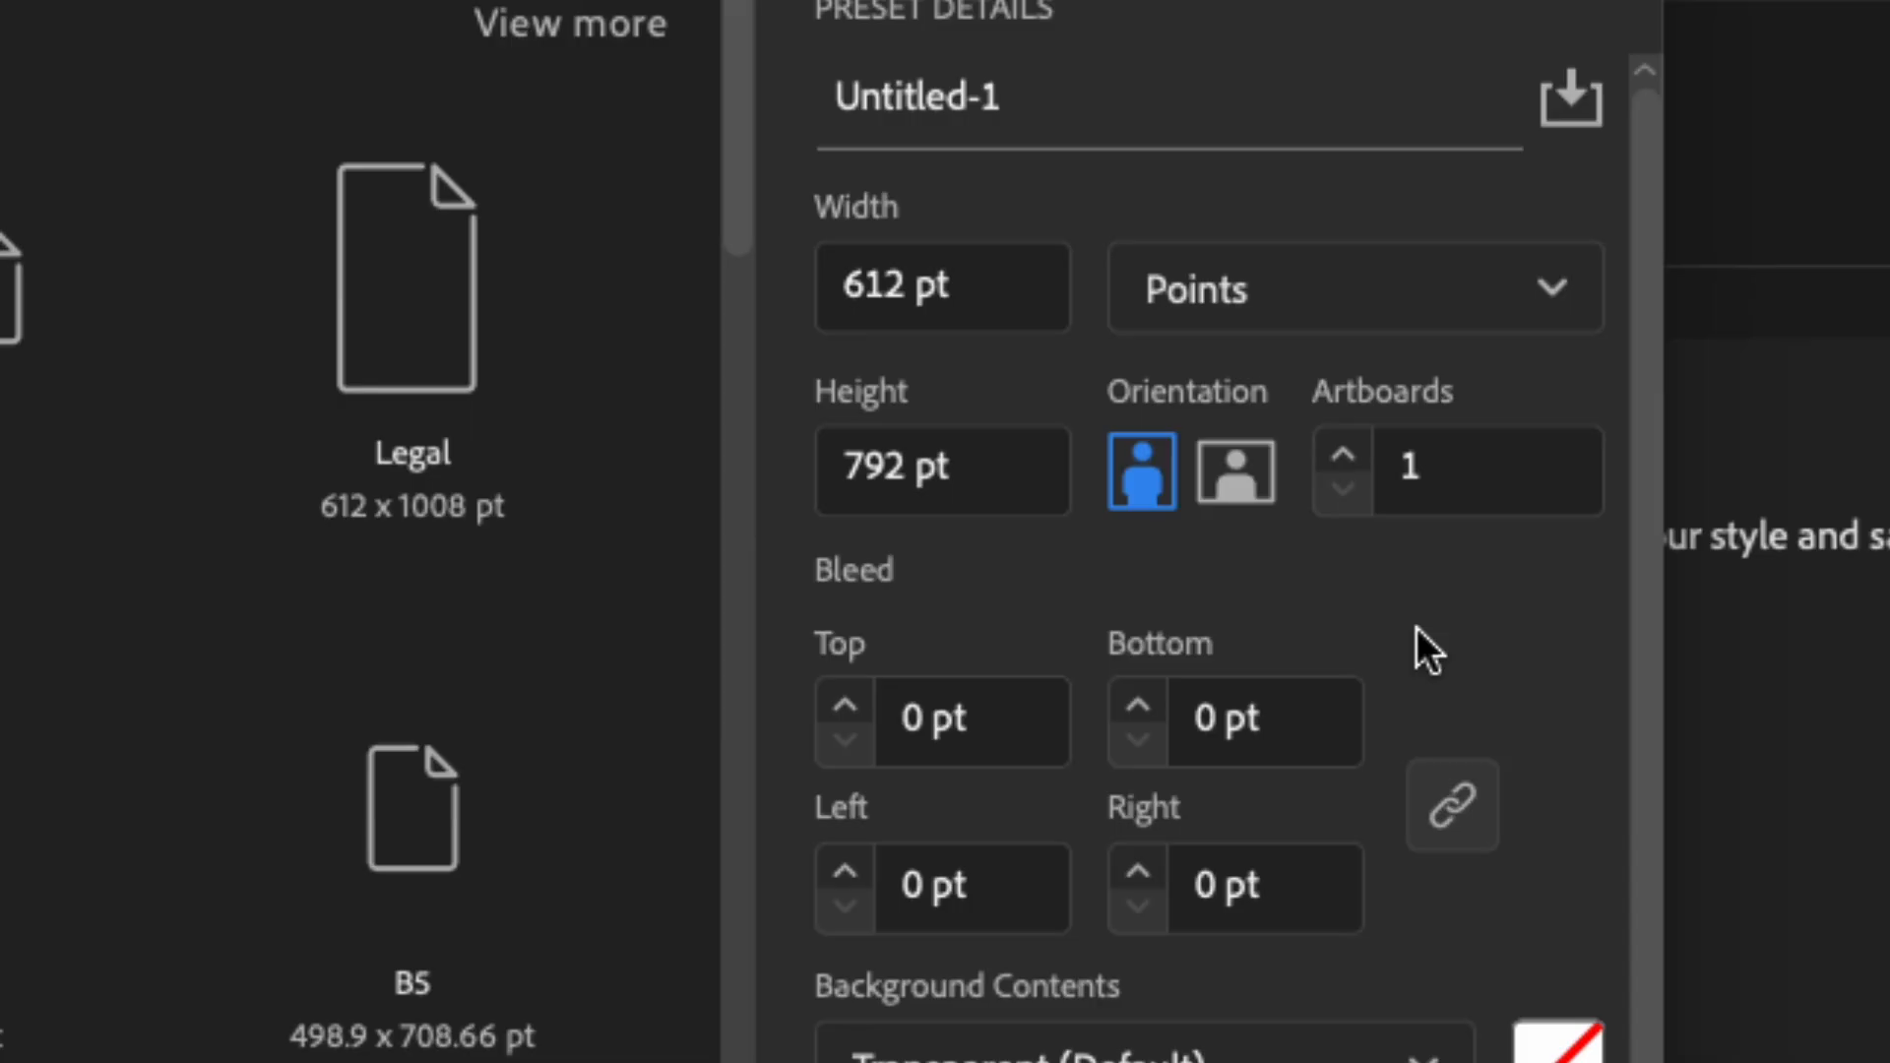
pyautogui.click(1394, 308)
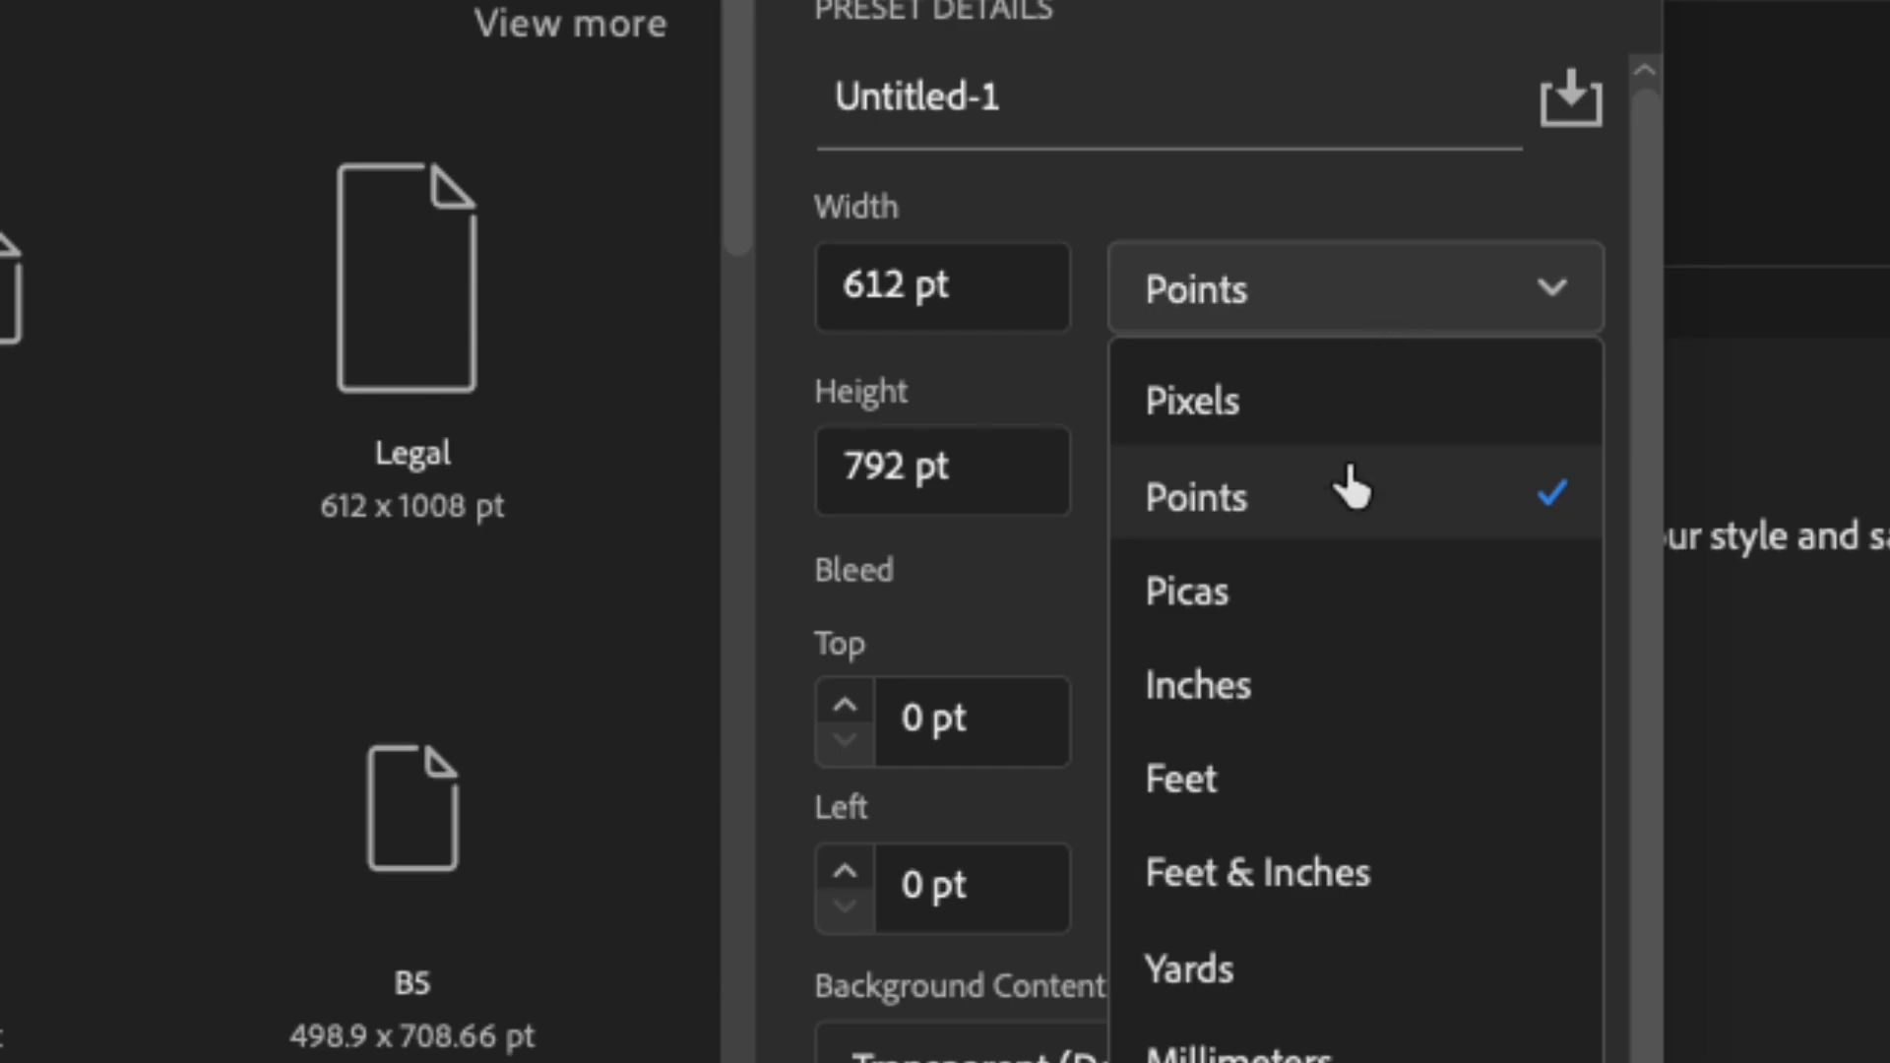
pyautogui.click(1291, 722)
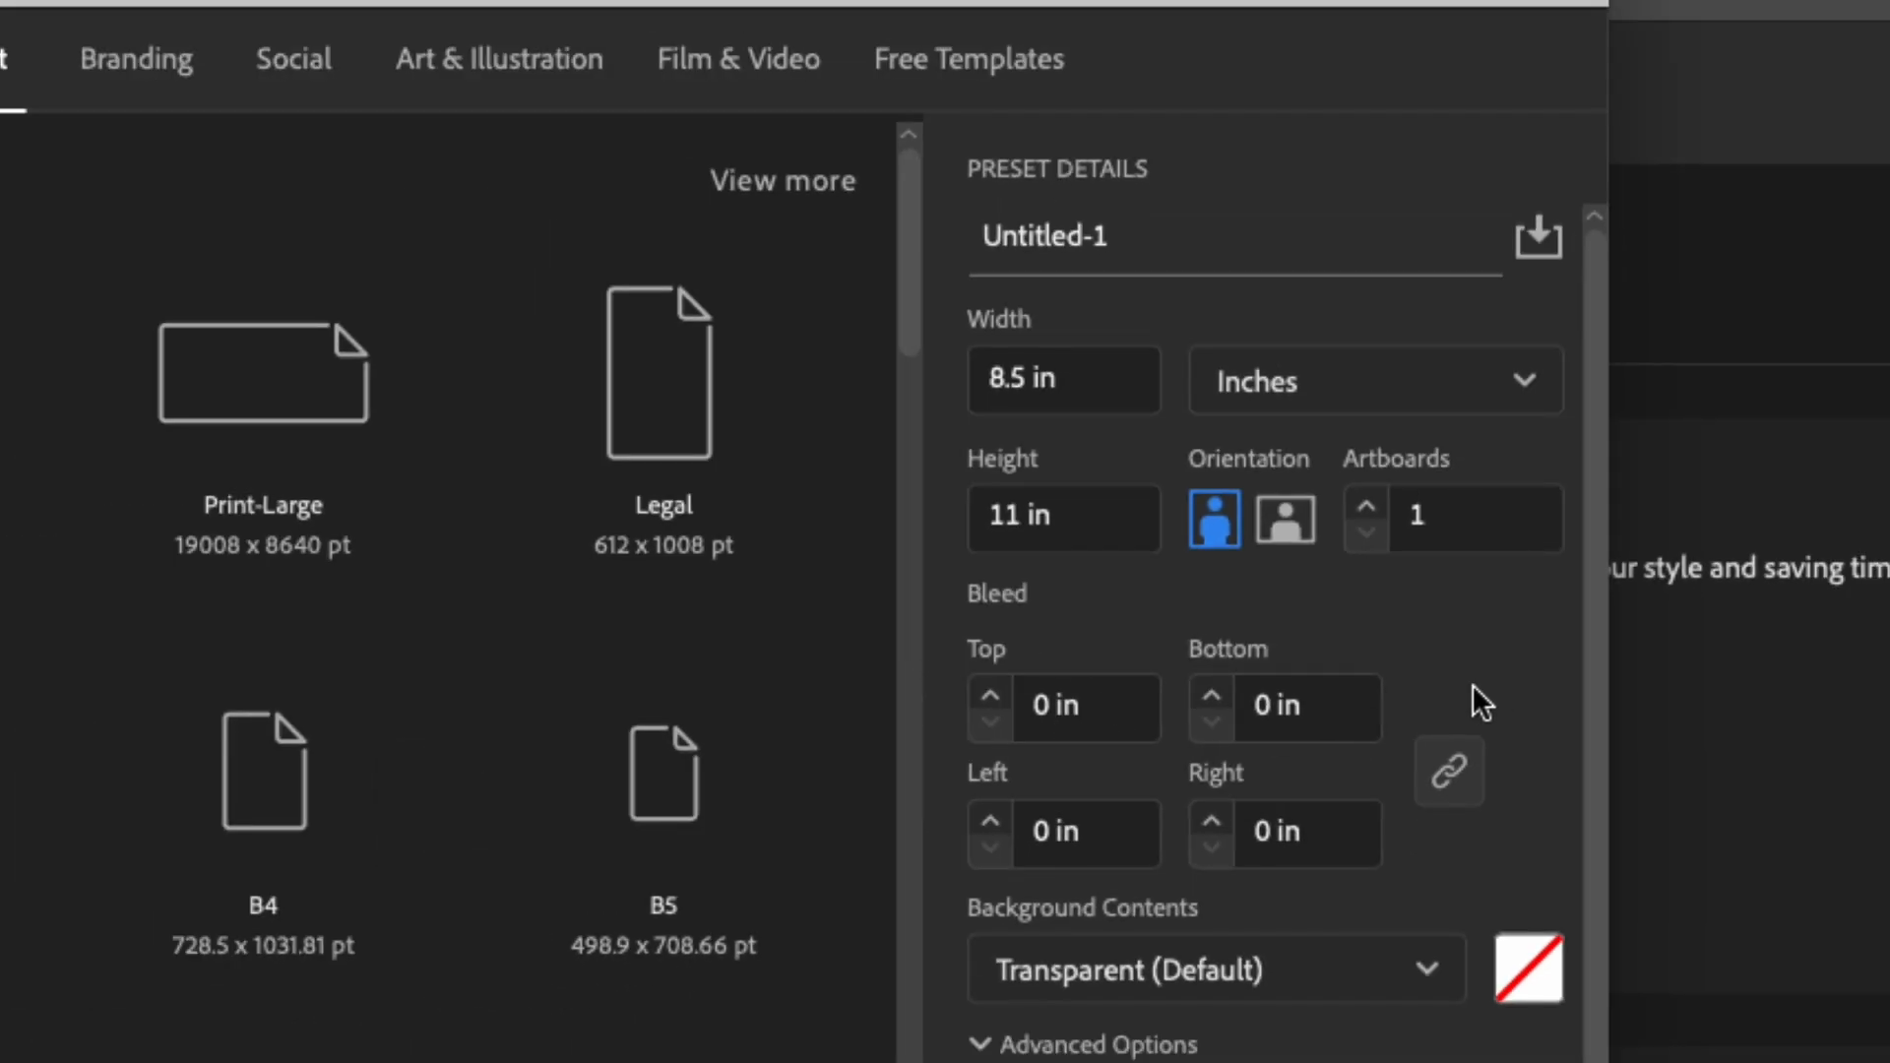
# Keep CMYK Color as the color mode and create the document.
pyautogui.scroll(-2, 1473, 686)
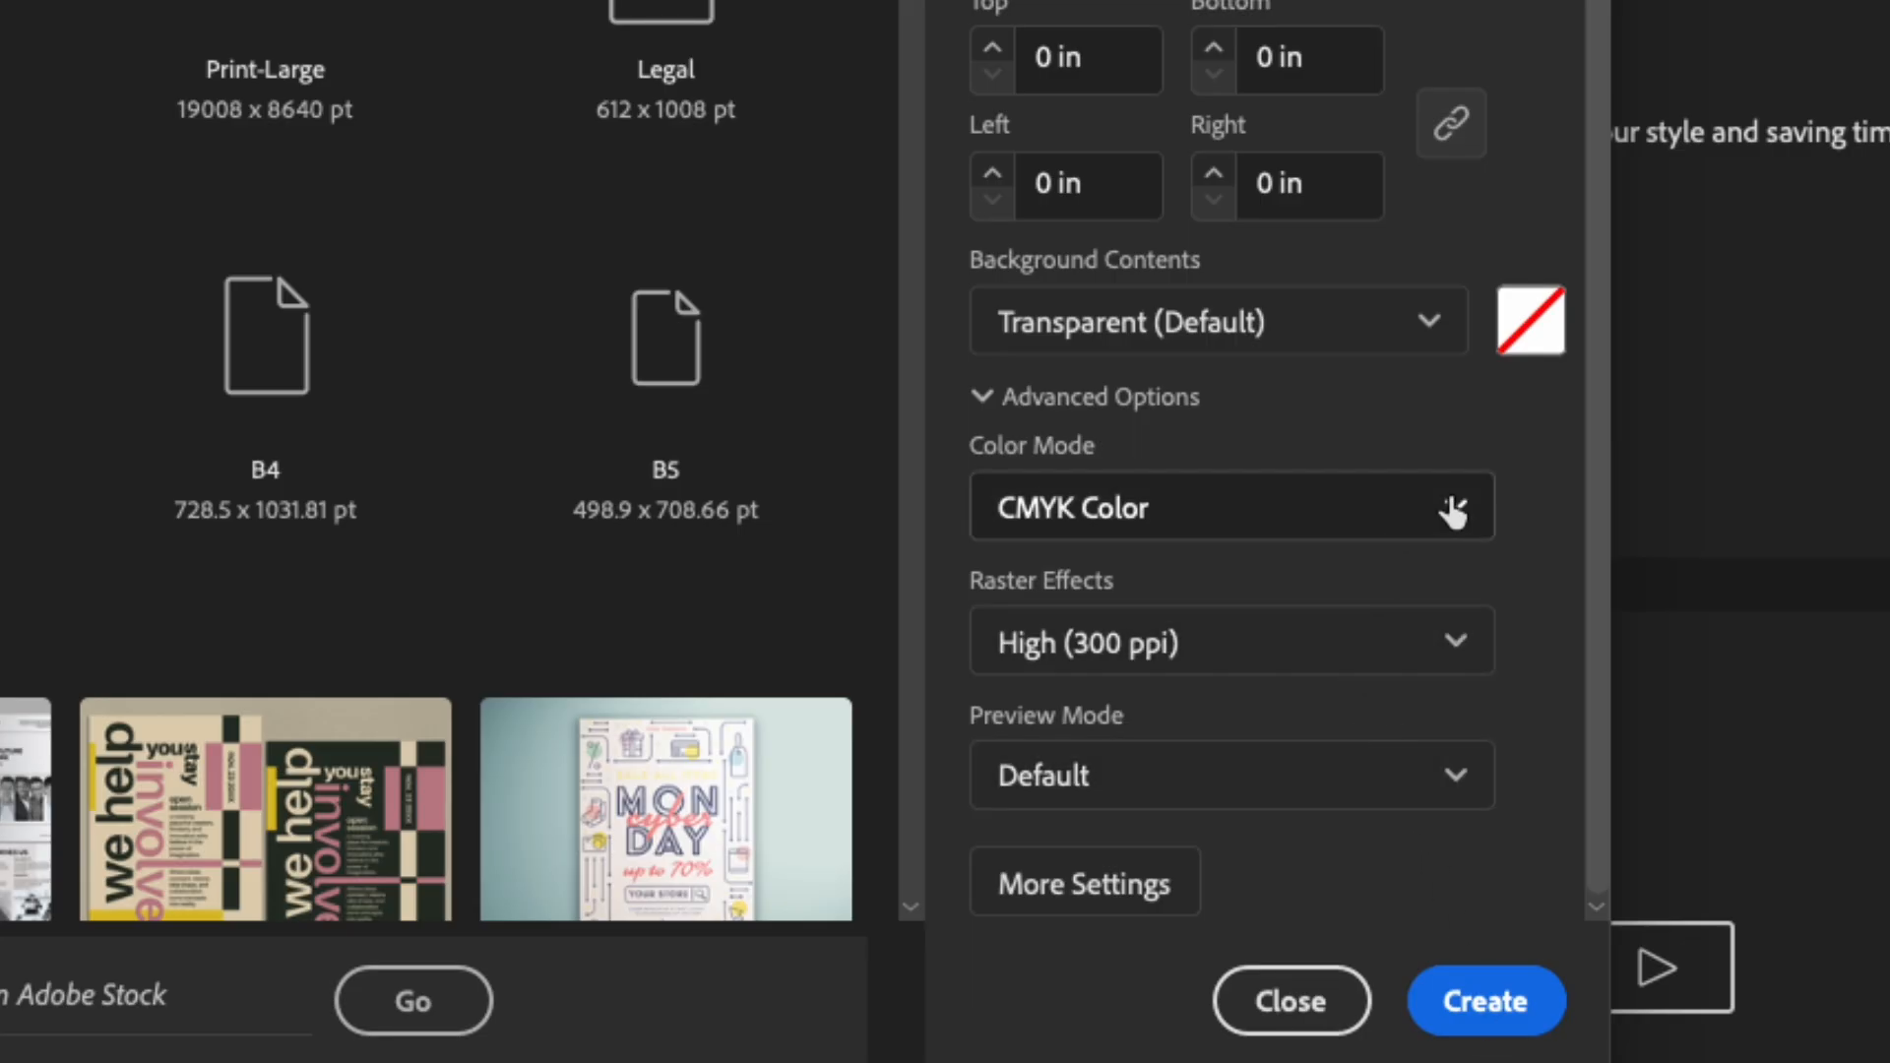
pyautogui.click(1452, 510)
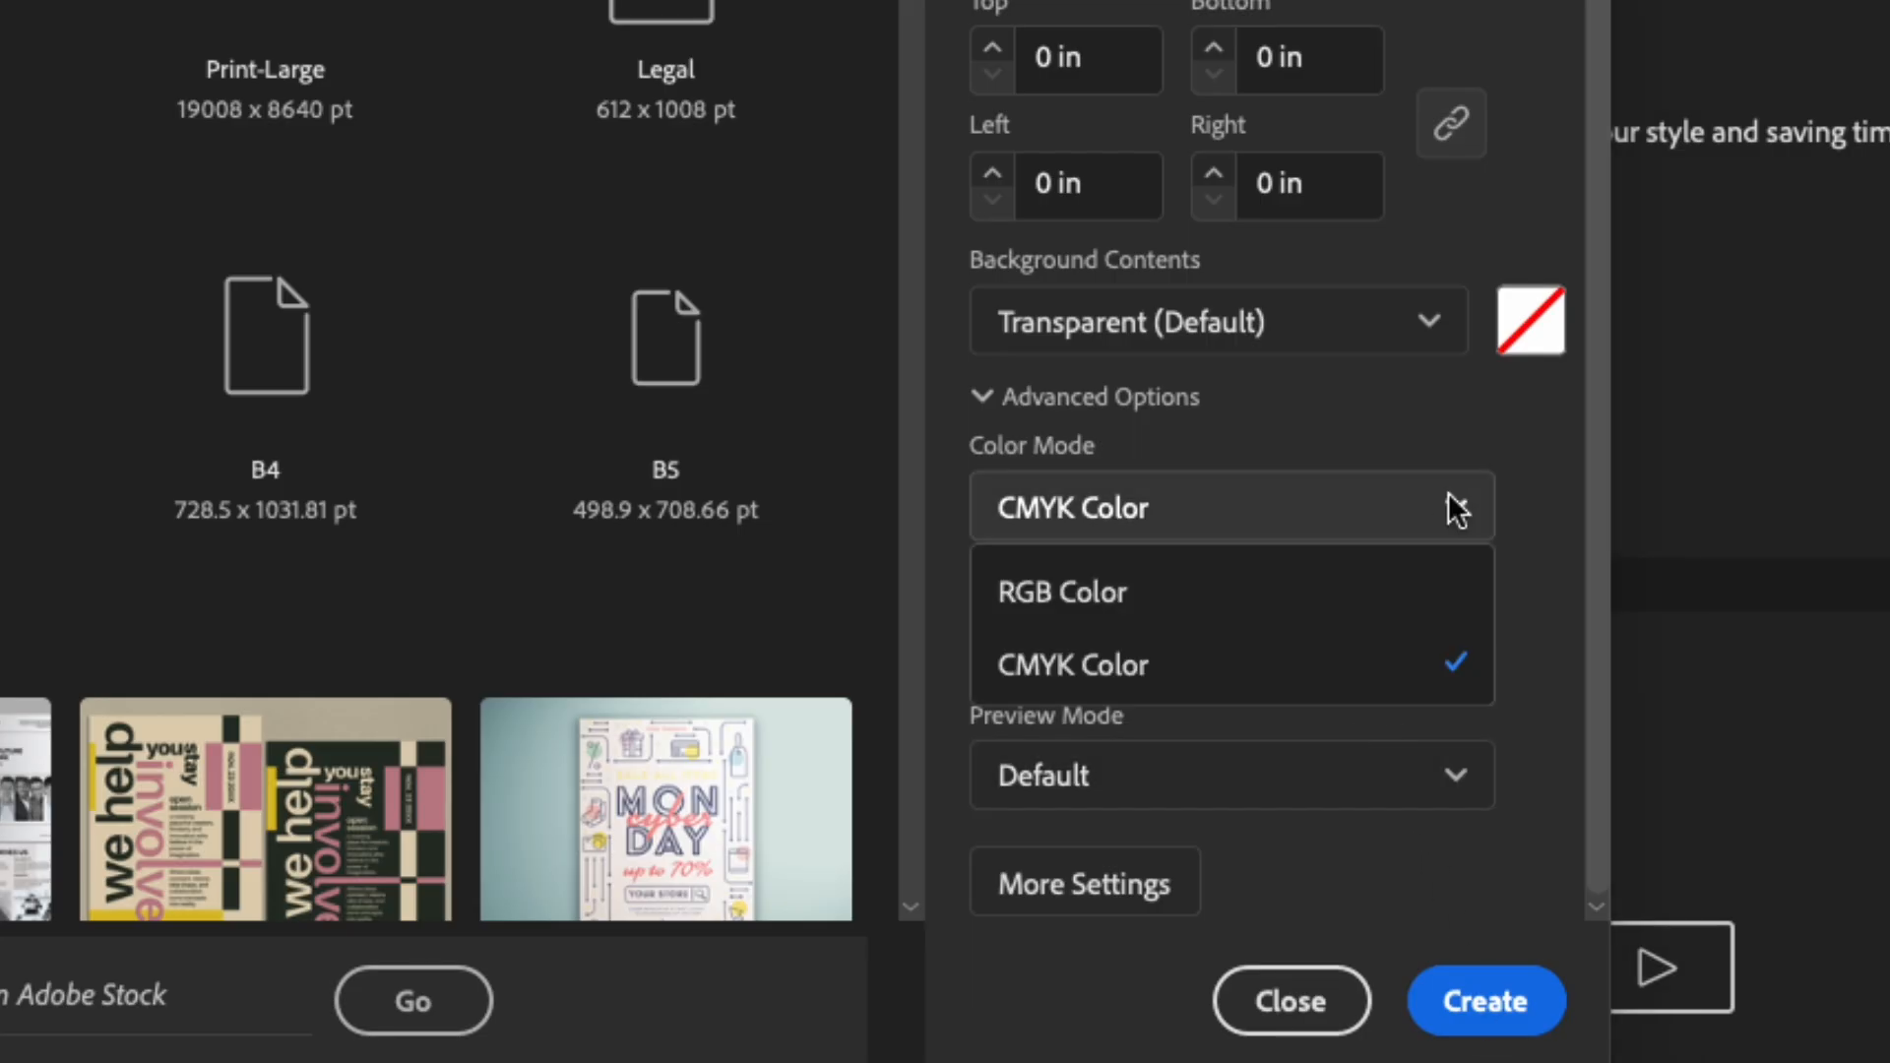
pyautogui.click(1118, 666)
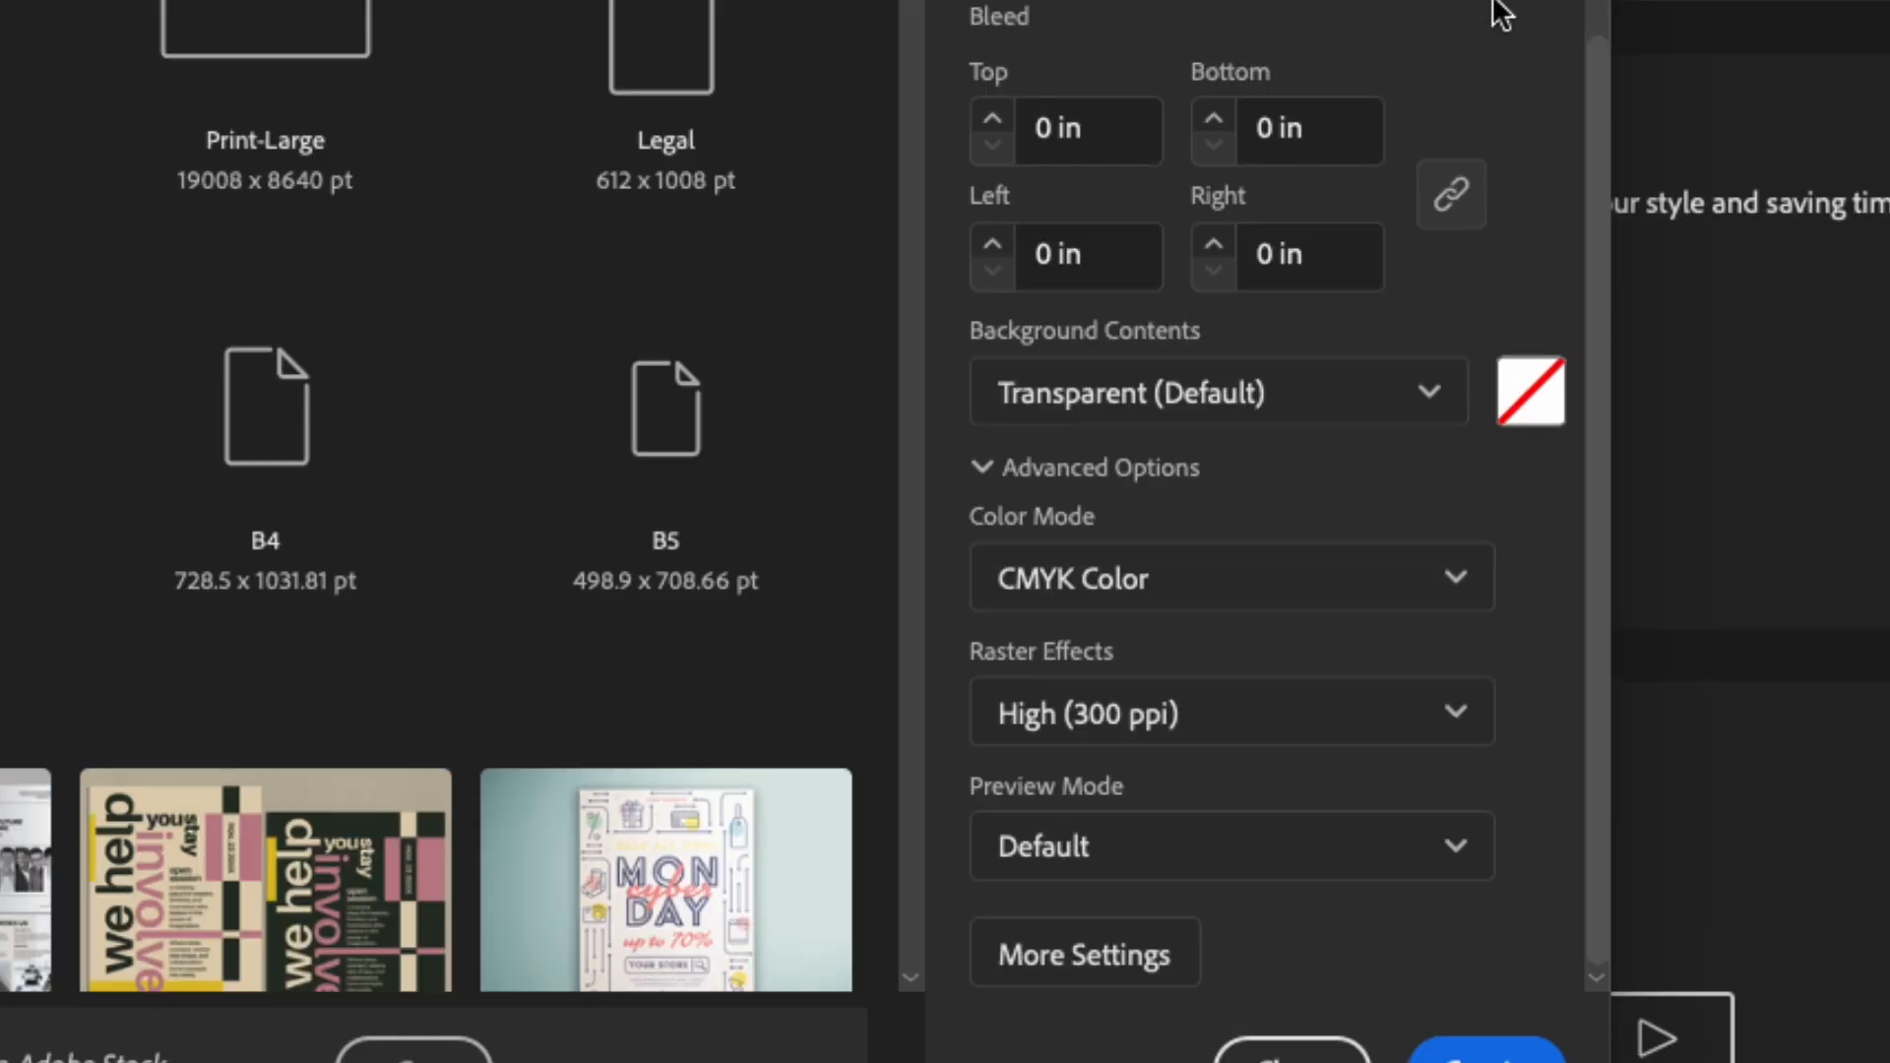
pyautogui.scroll(2, 1172, 327)
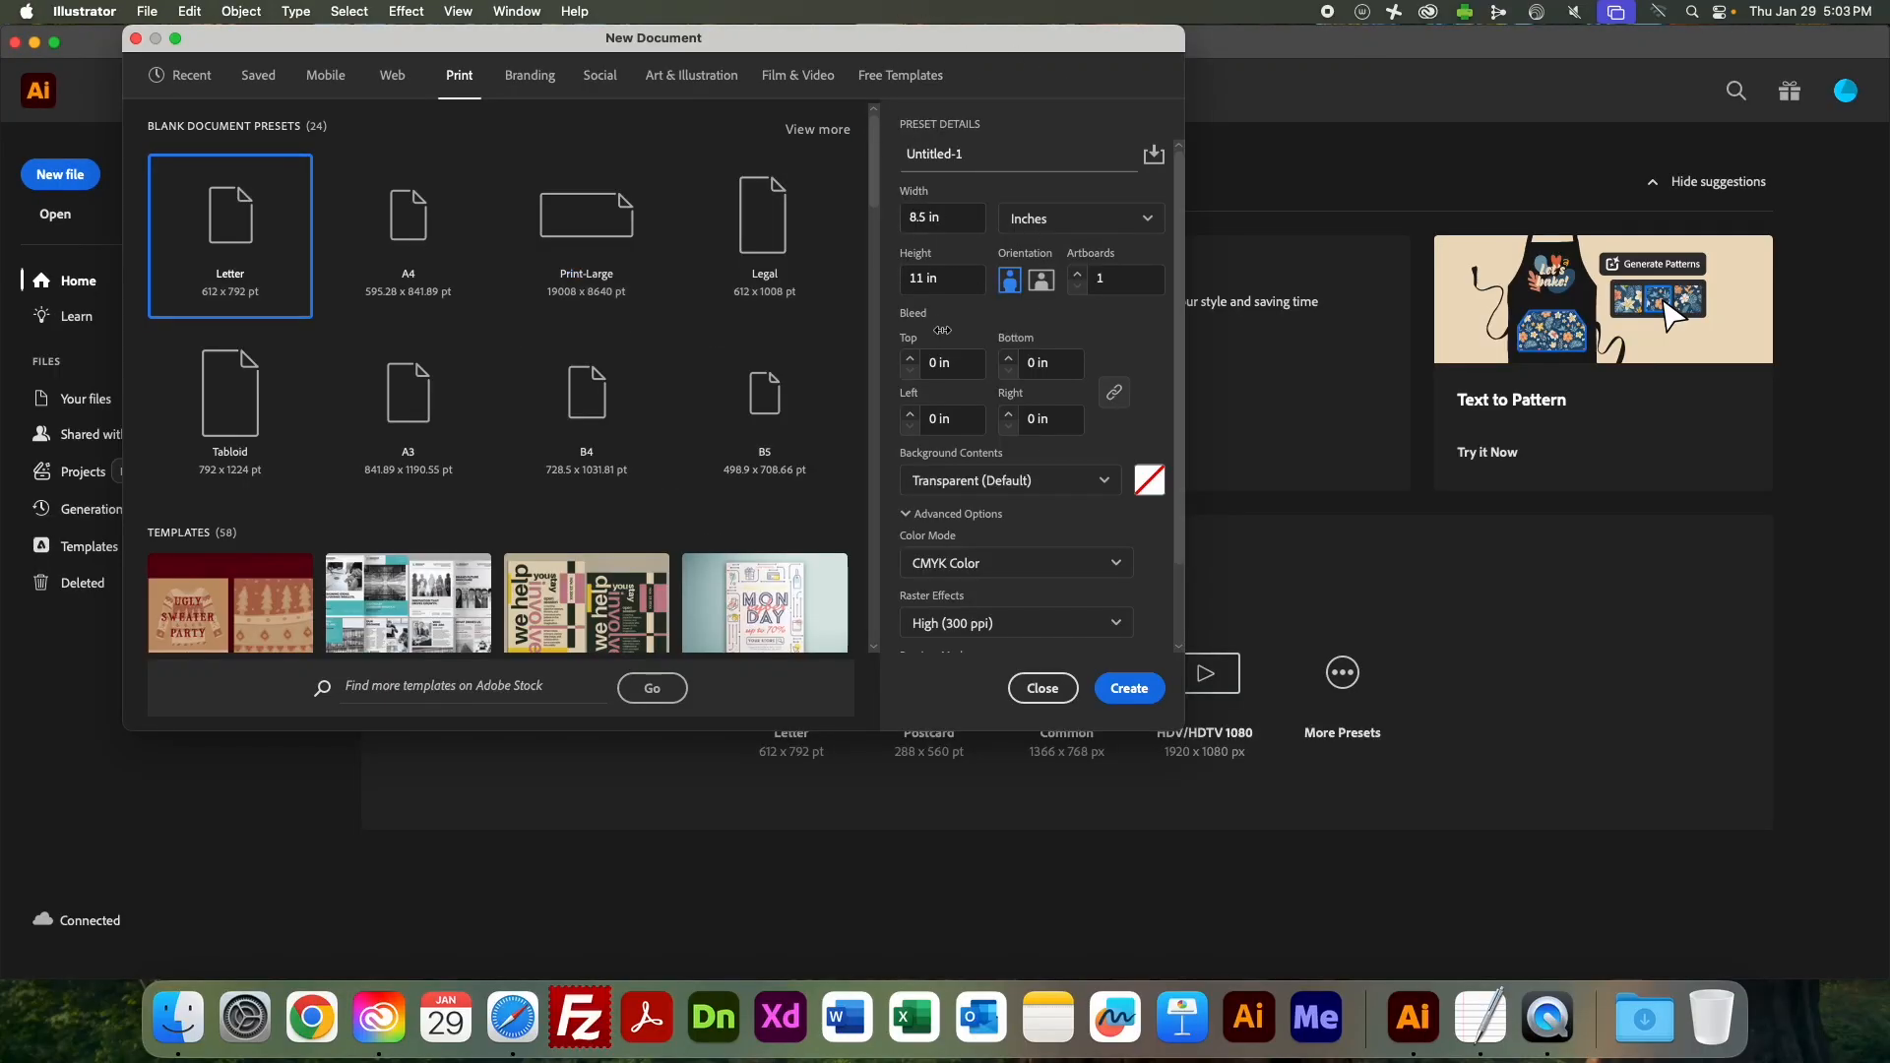
pyautogui.click(1130, 688)
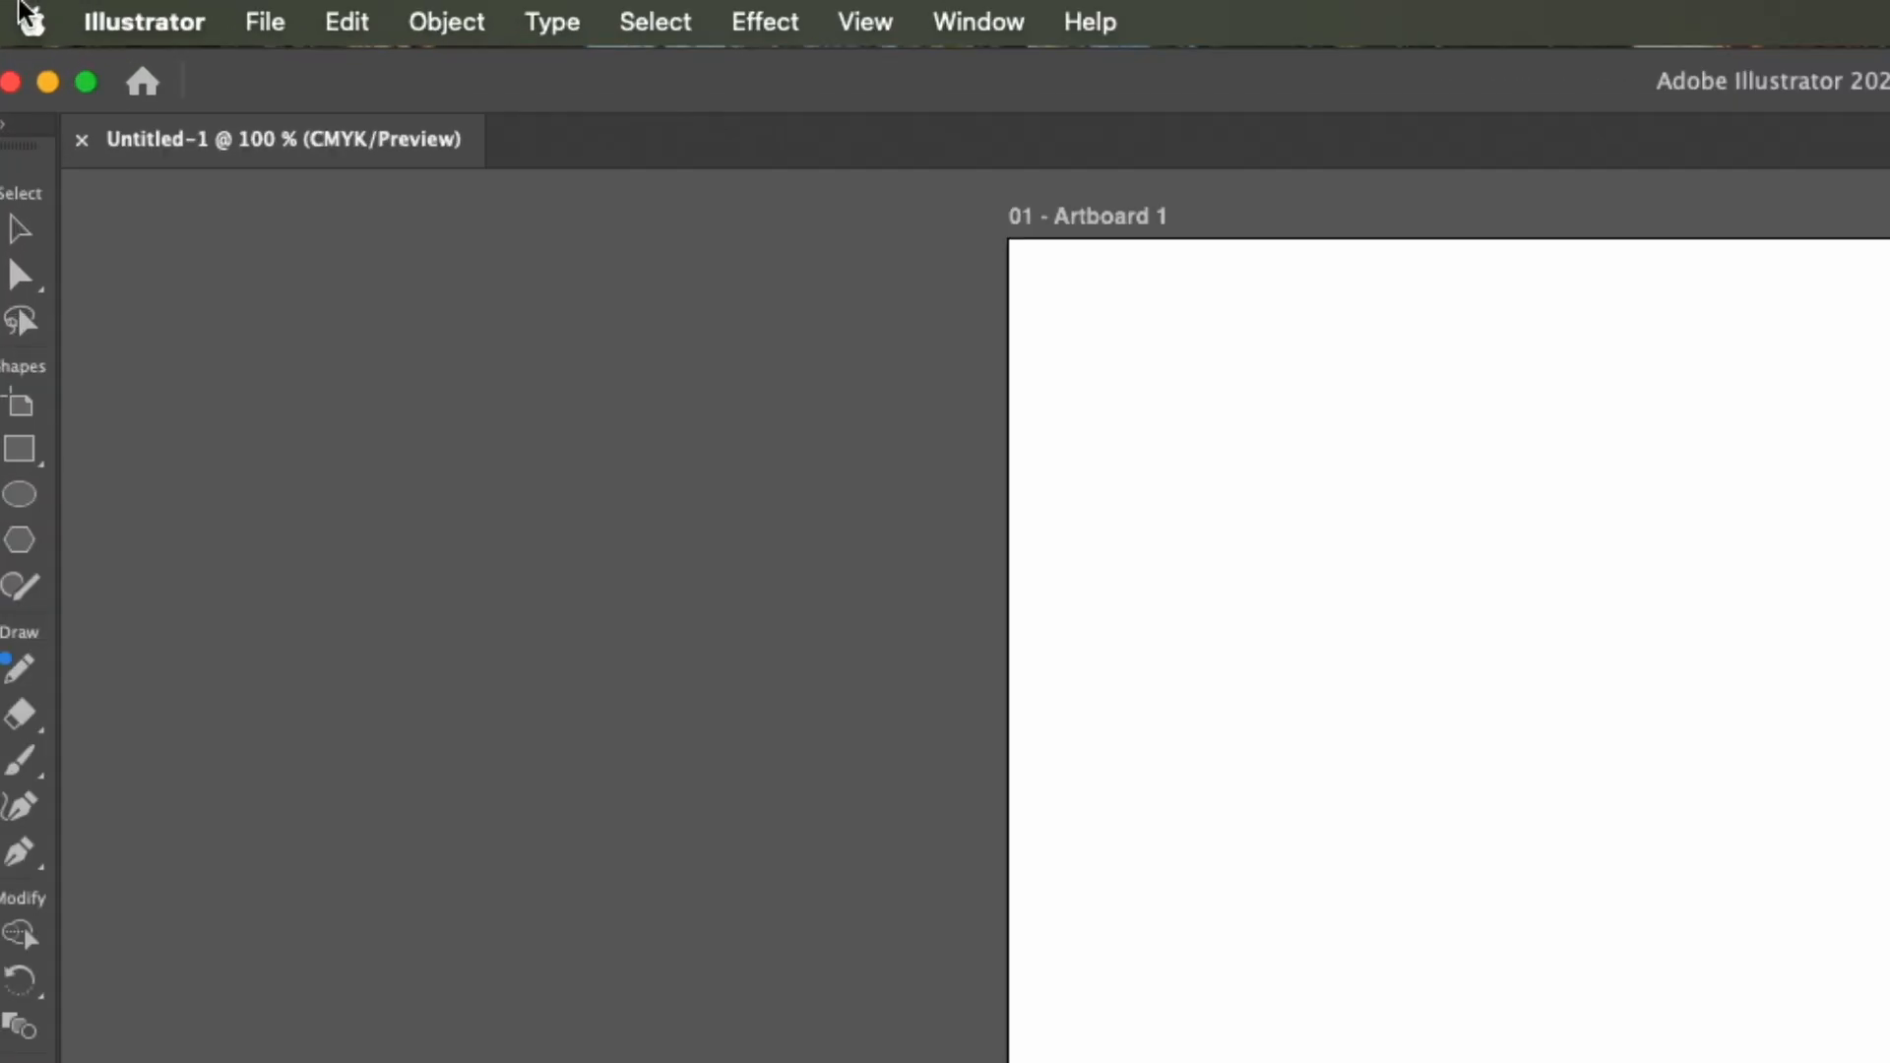
# Review the User Interface and General preferences, and leave them without saving any changes.
pyautogui.click(145, 33)
pyautogui.moveTo(142, 158)
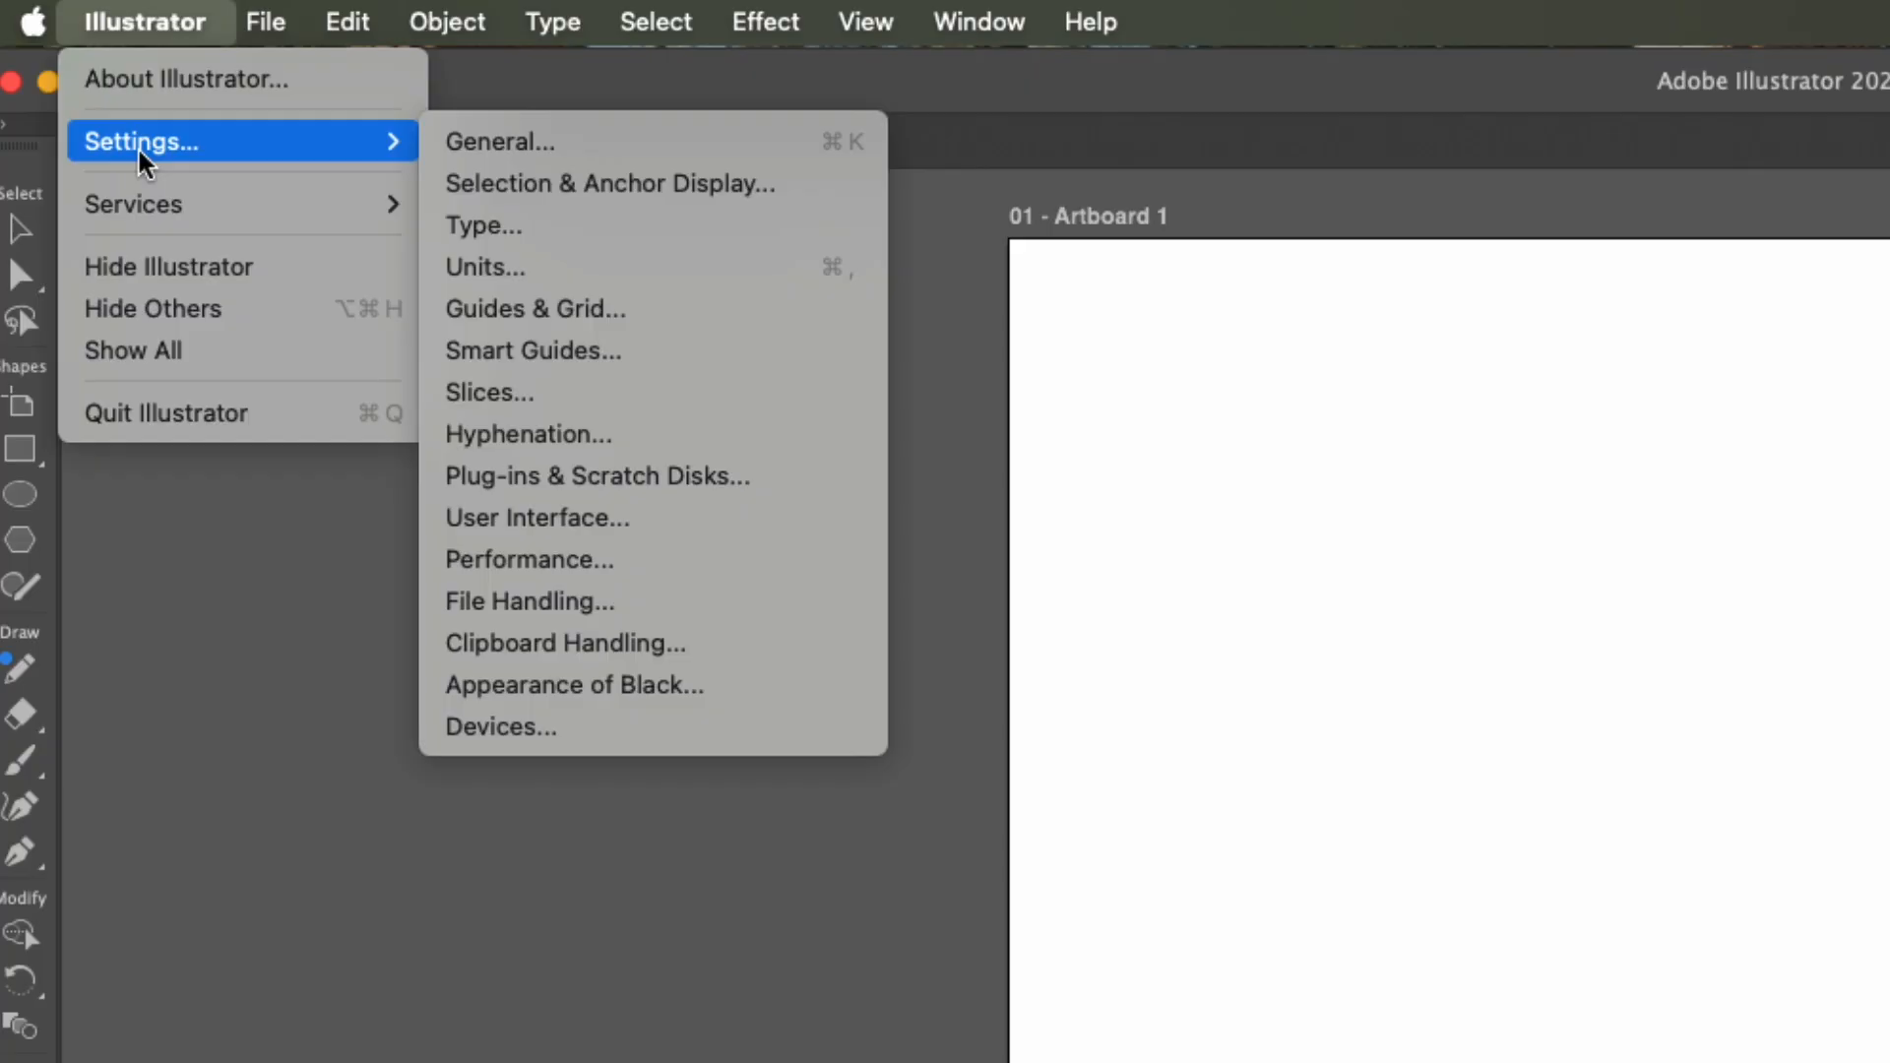
pyautogui.click(579, 519)
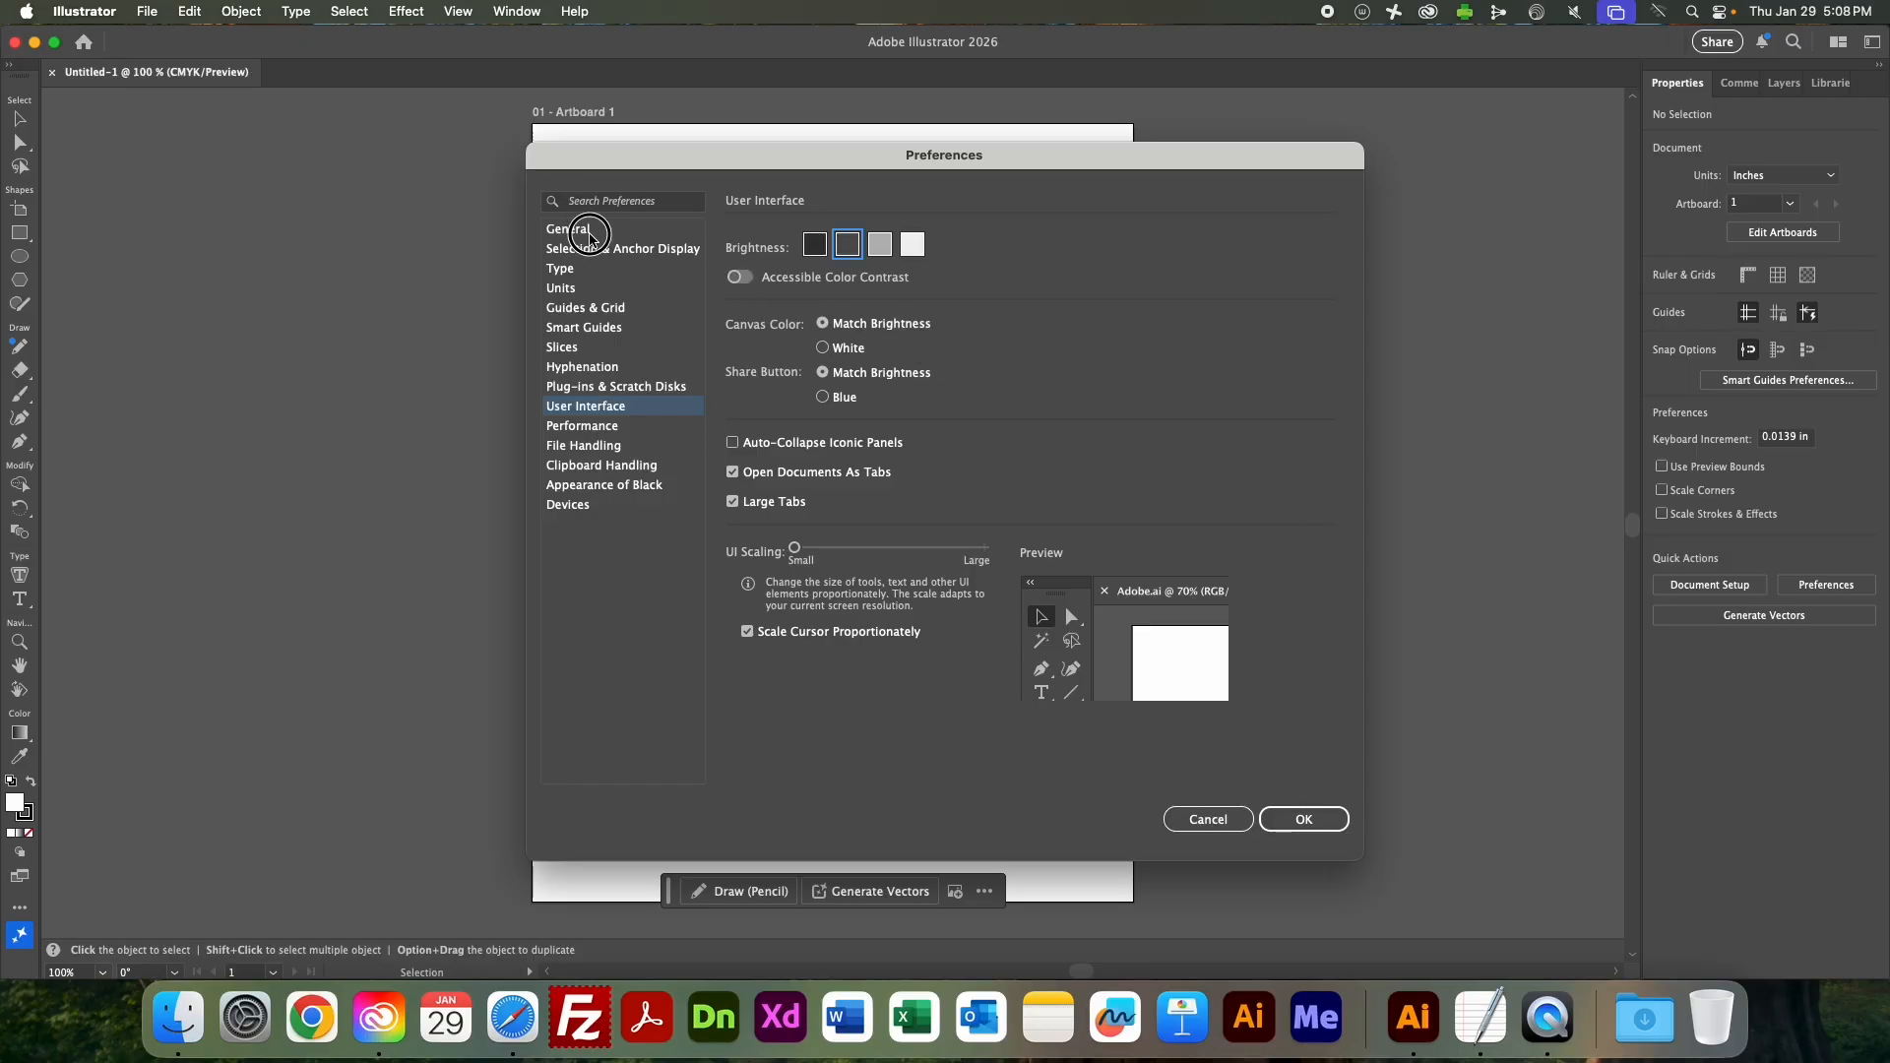
pyautogui.click(581, 229)
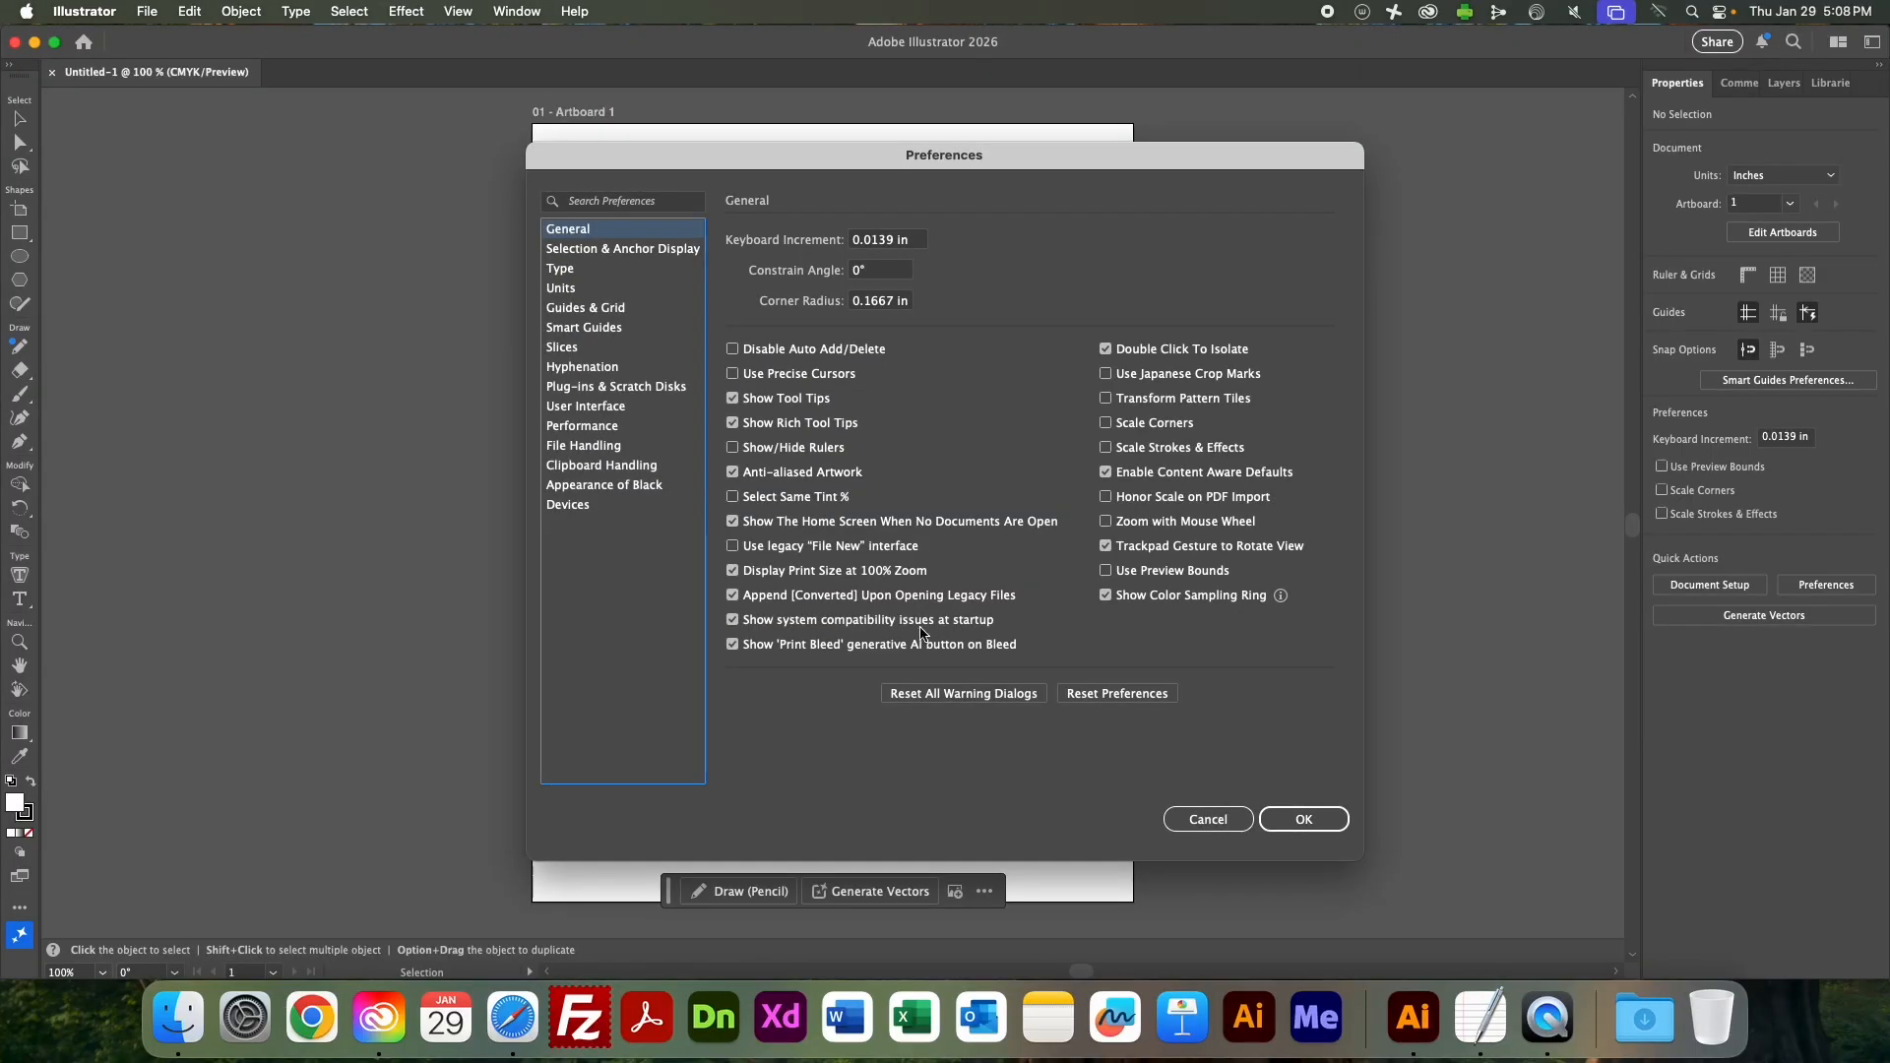
pyautogui.click(1207, 819)
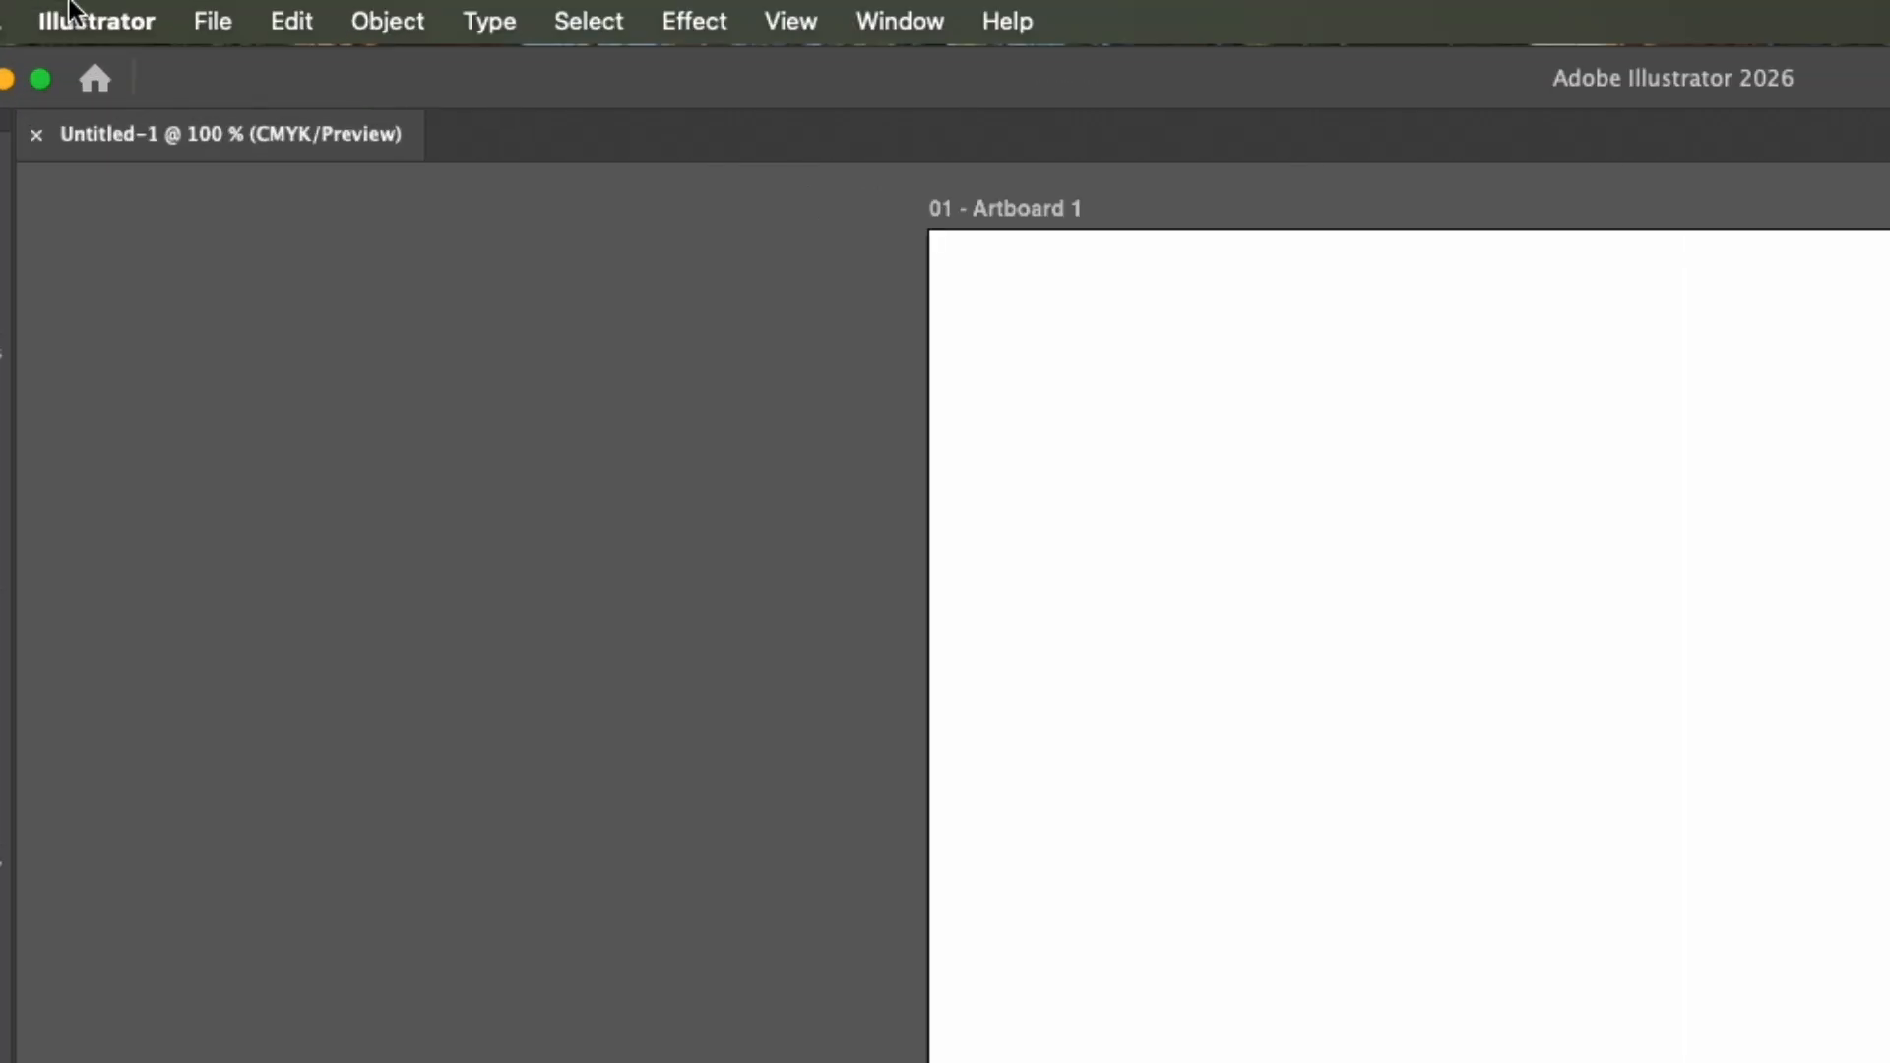
# Leave Show Rich Tool Tips enabled in the General preferences and accept the preferences.
pyautogui.click(69, 4)
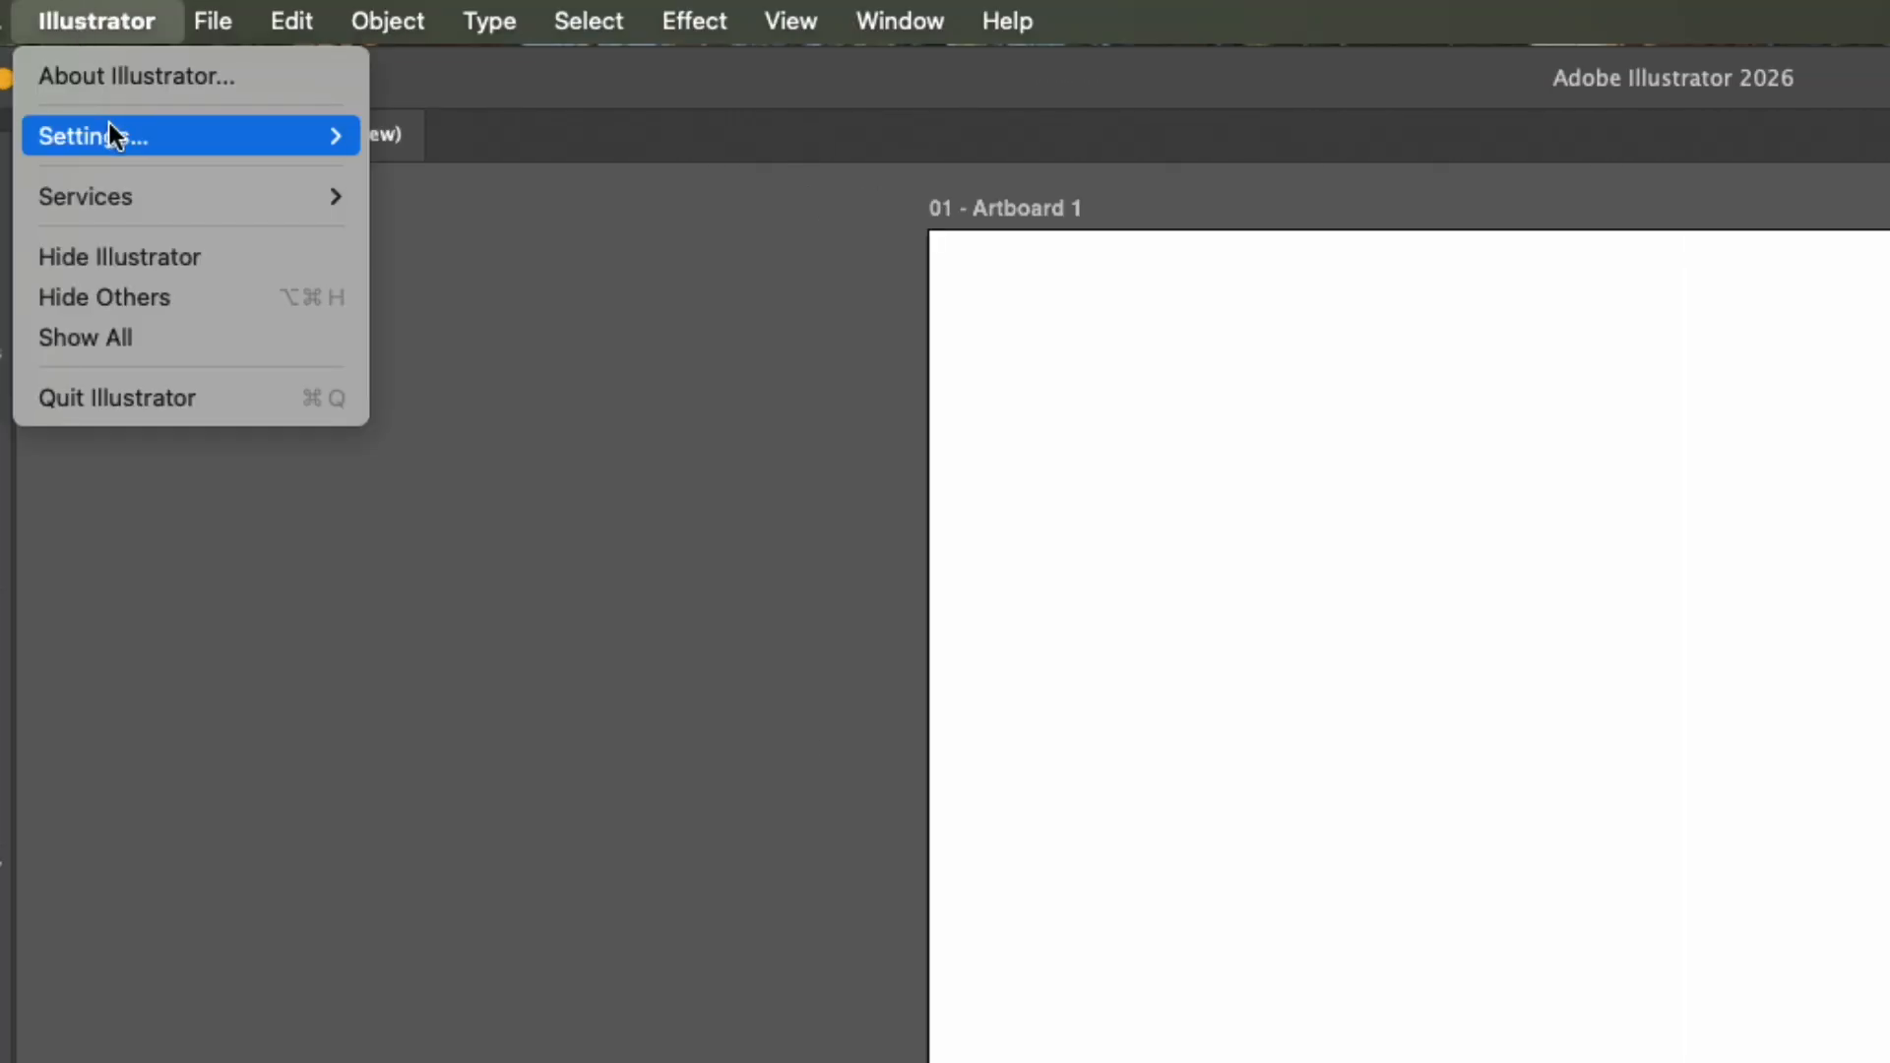
pyautogui.moveTo(108, 122)
pyautogui.click(459, 134)
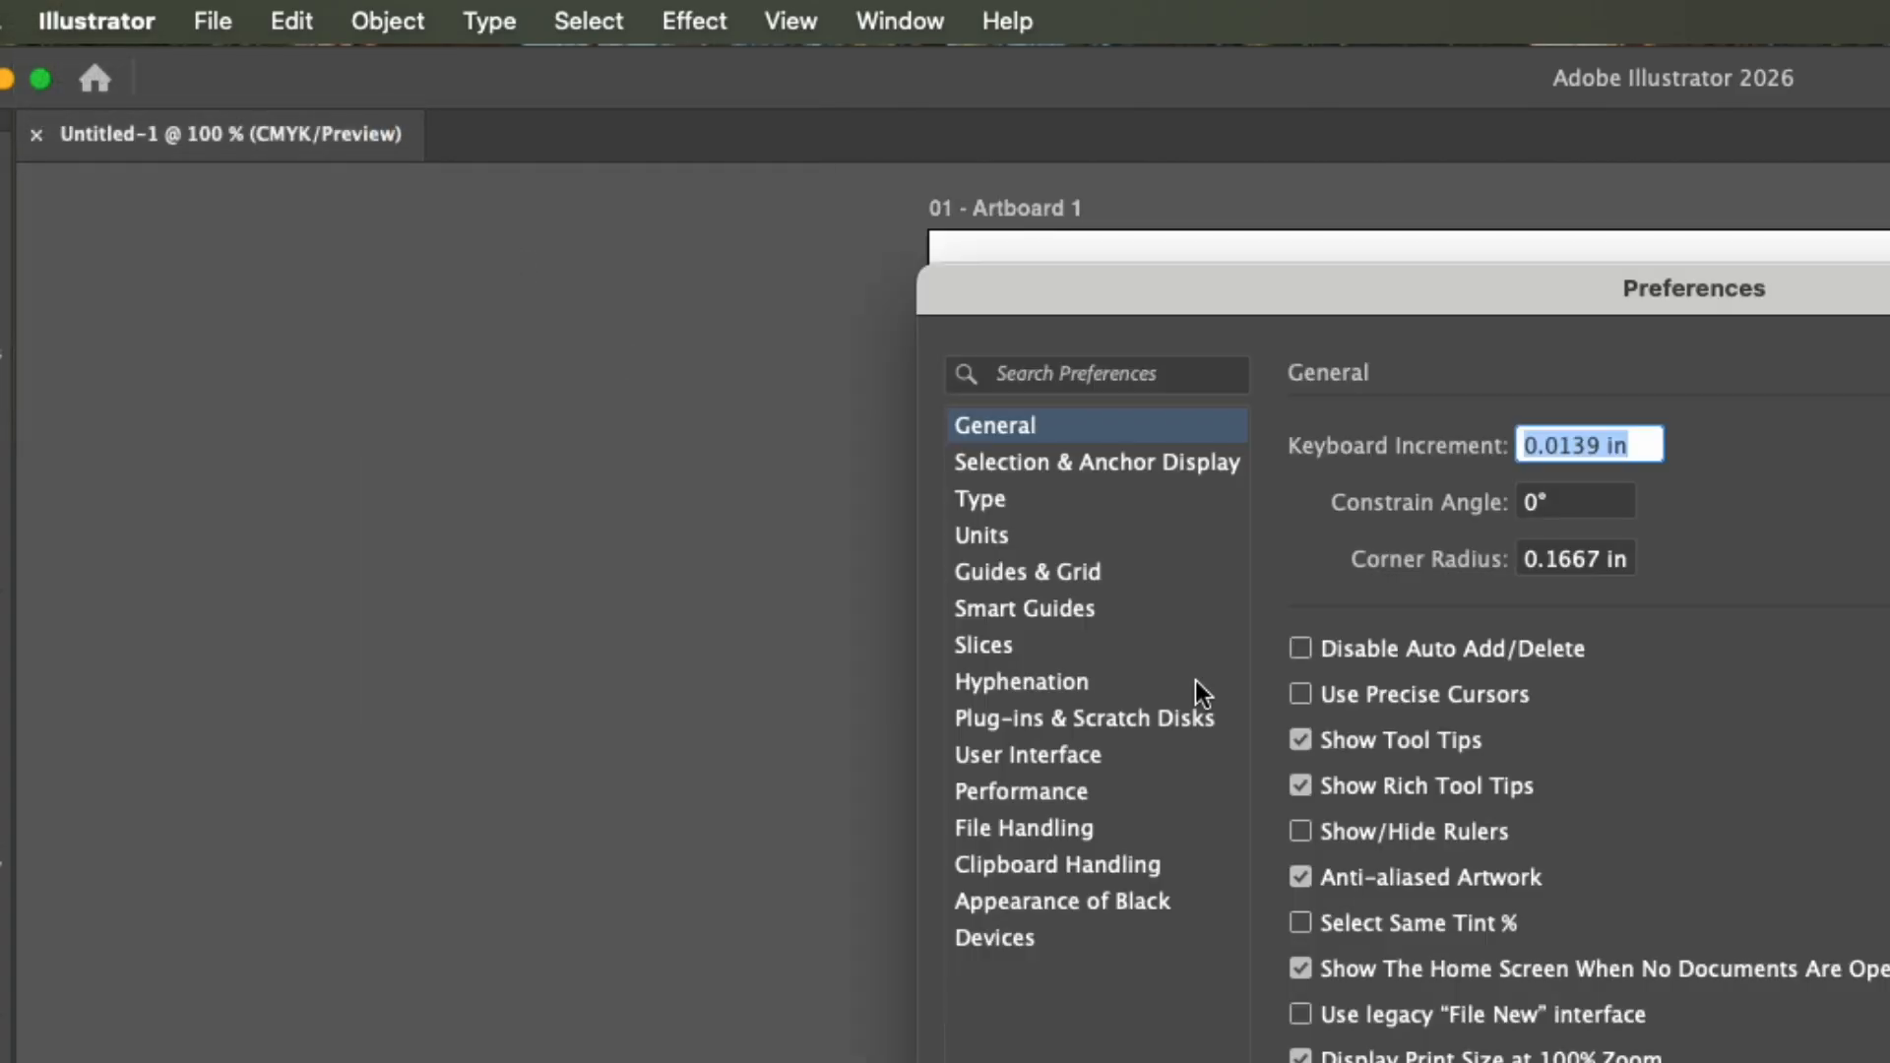
pyautogui.click(1354, 777)
pyautogui.click(1386, 784)
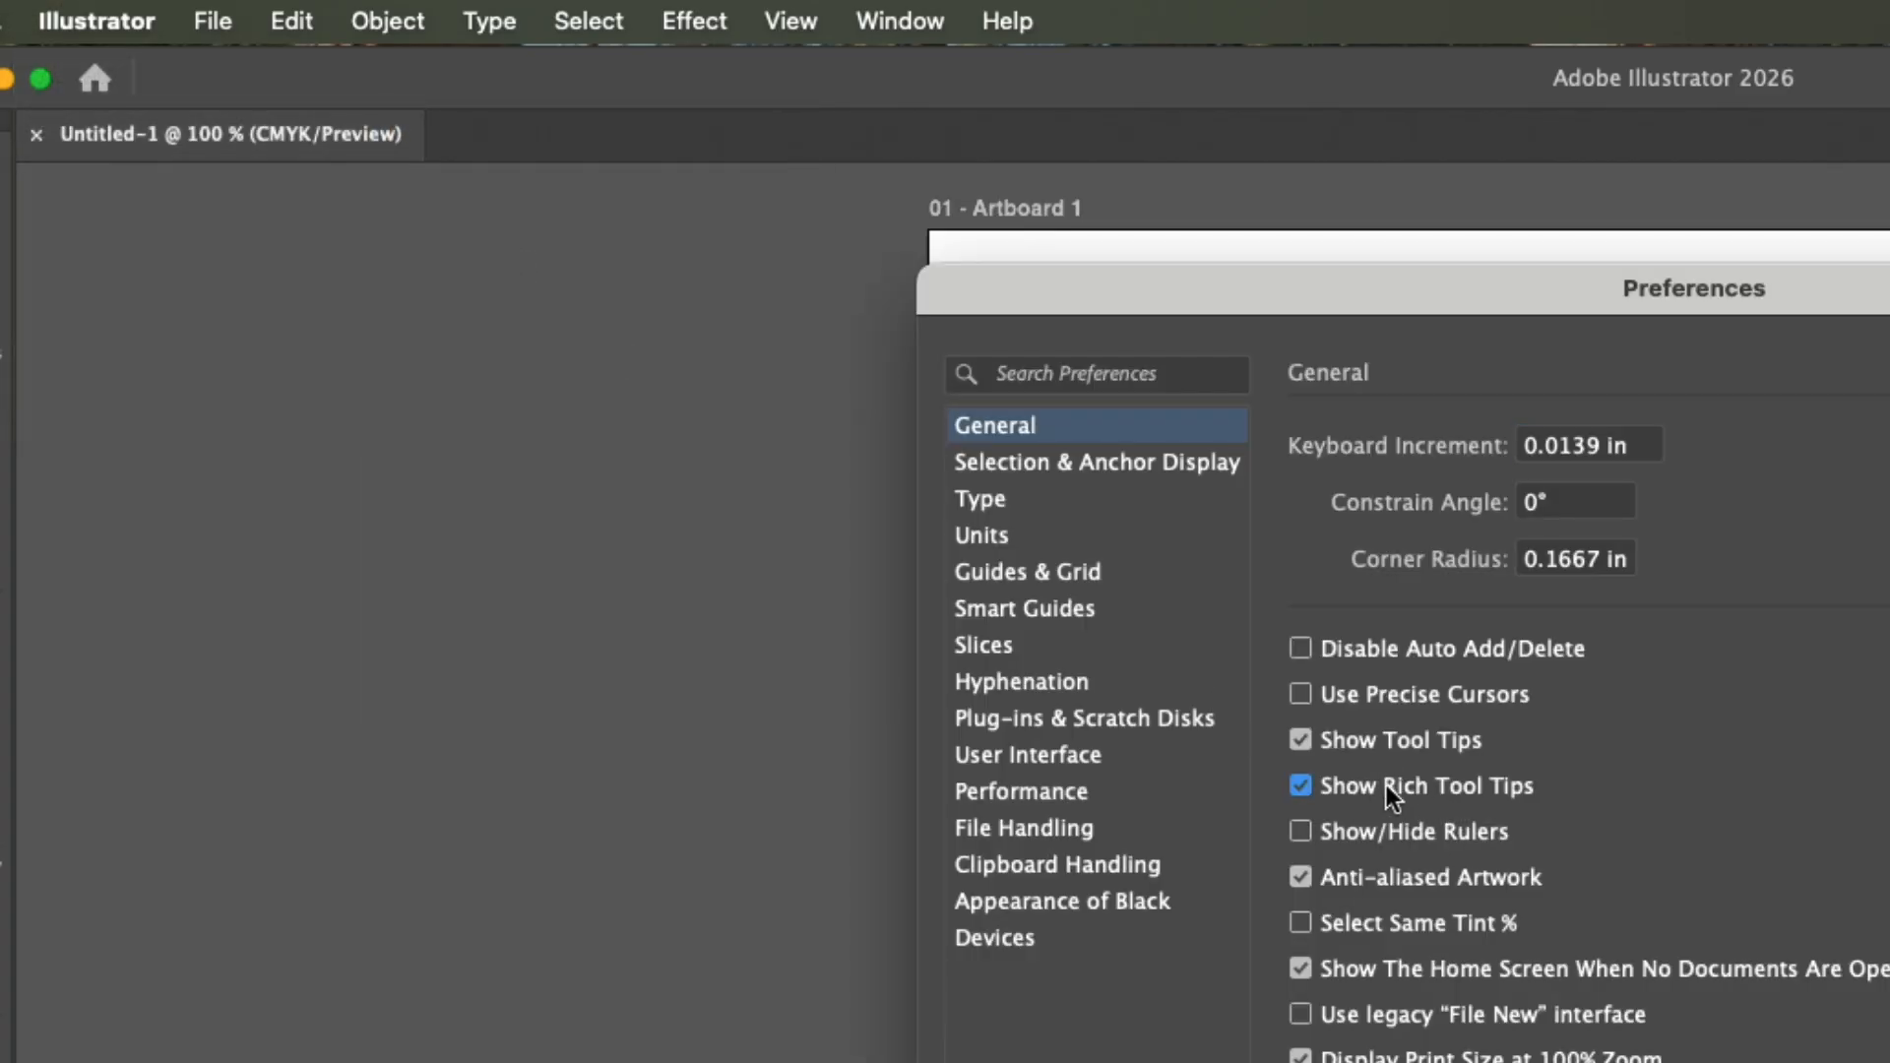
pyautogui.press('Return')
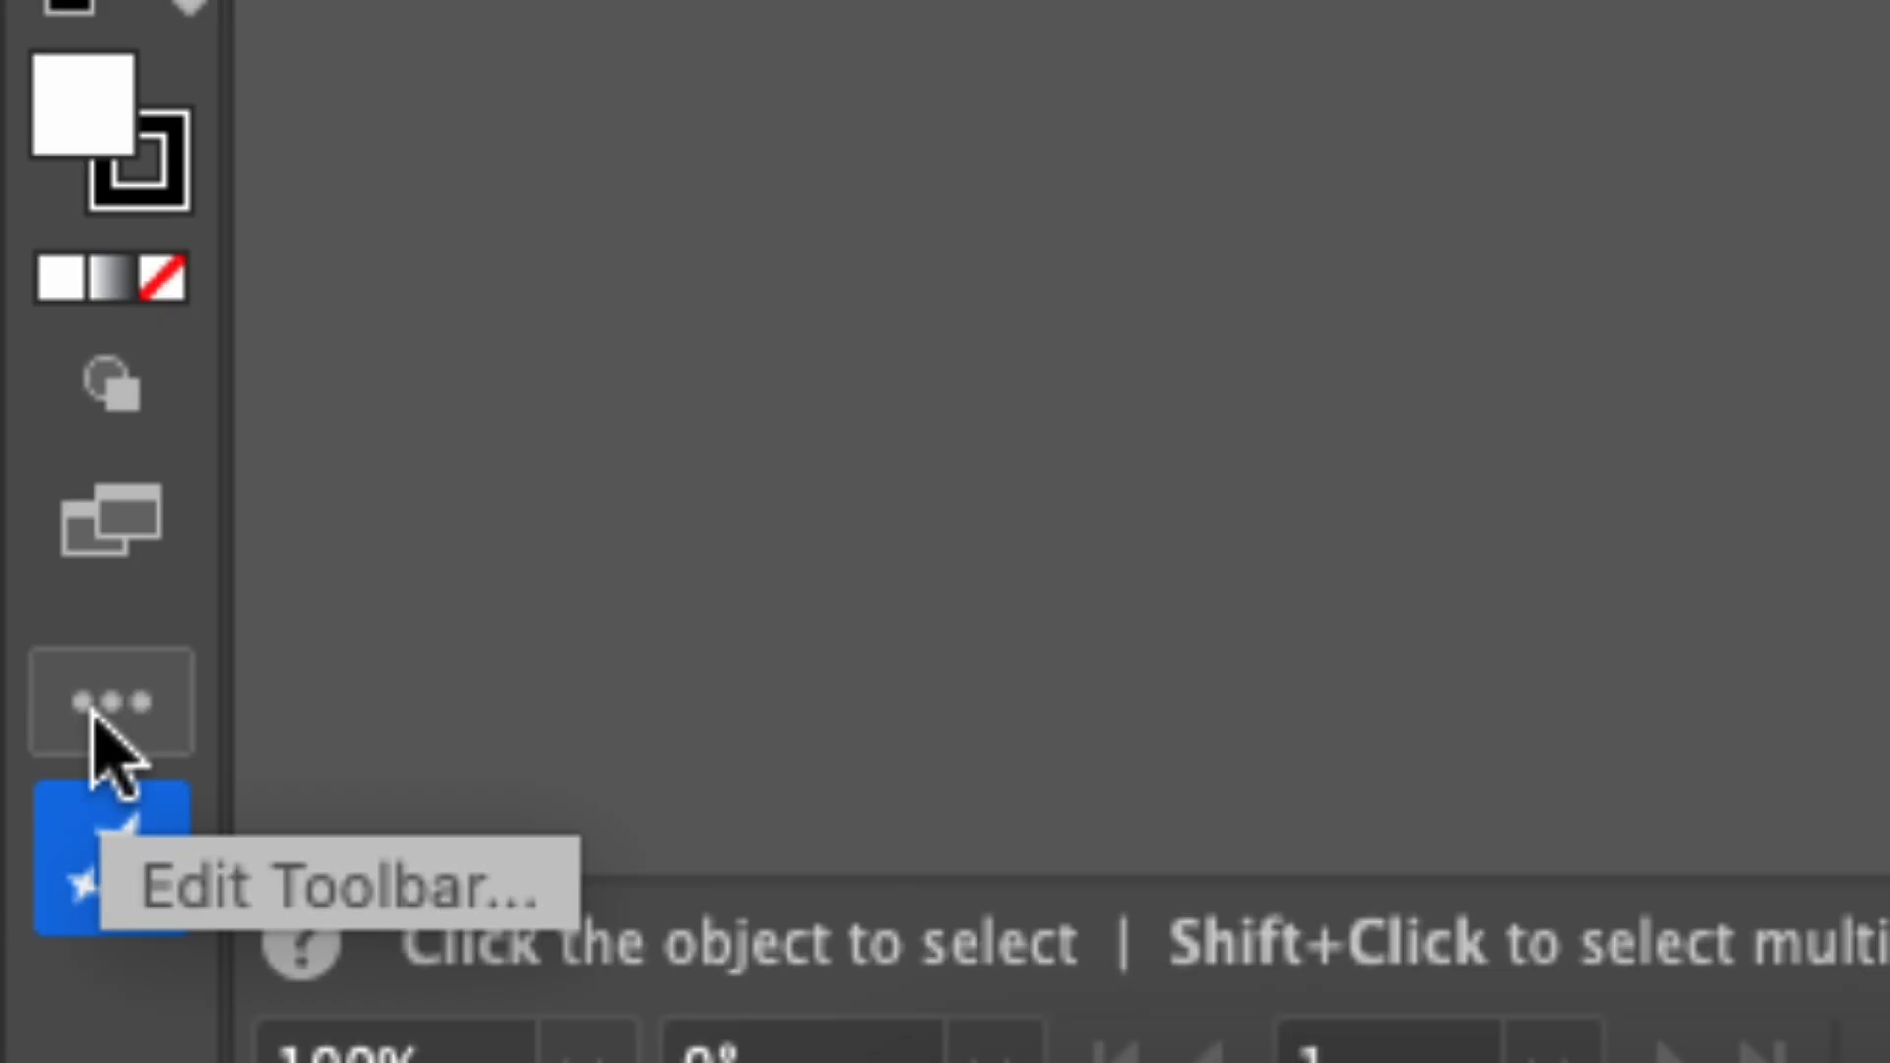
# Look through the complete collection of tools available for the toolbar and close it without changes.
pyautogui.click(93, 717)
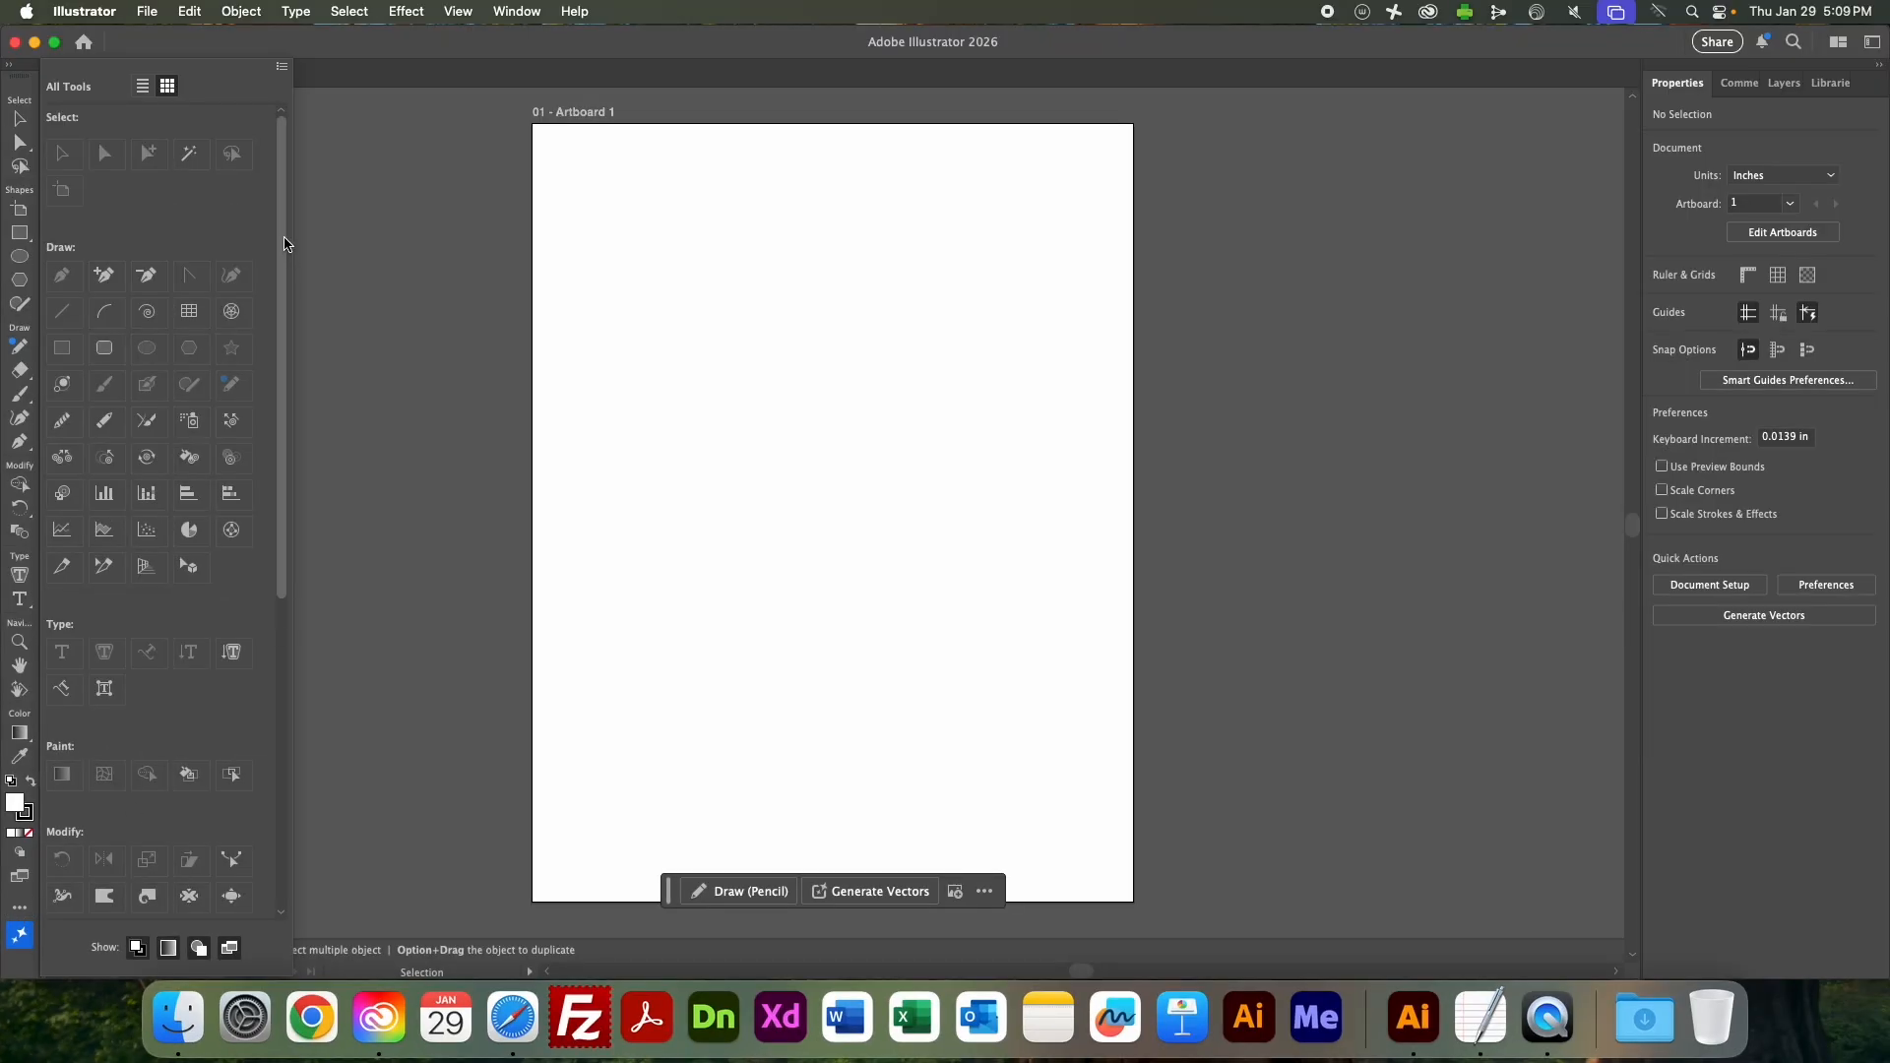
pyautogui.moveTo(283, 242)
pyautogui.mouseDown()
pyautogui.moveTo(295, 506)
pyautogui.moveTo(295, 236)
pyautogui.mouseUp()
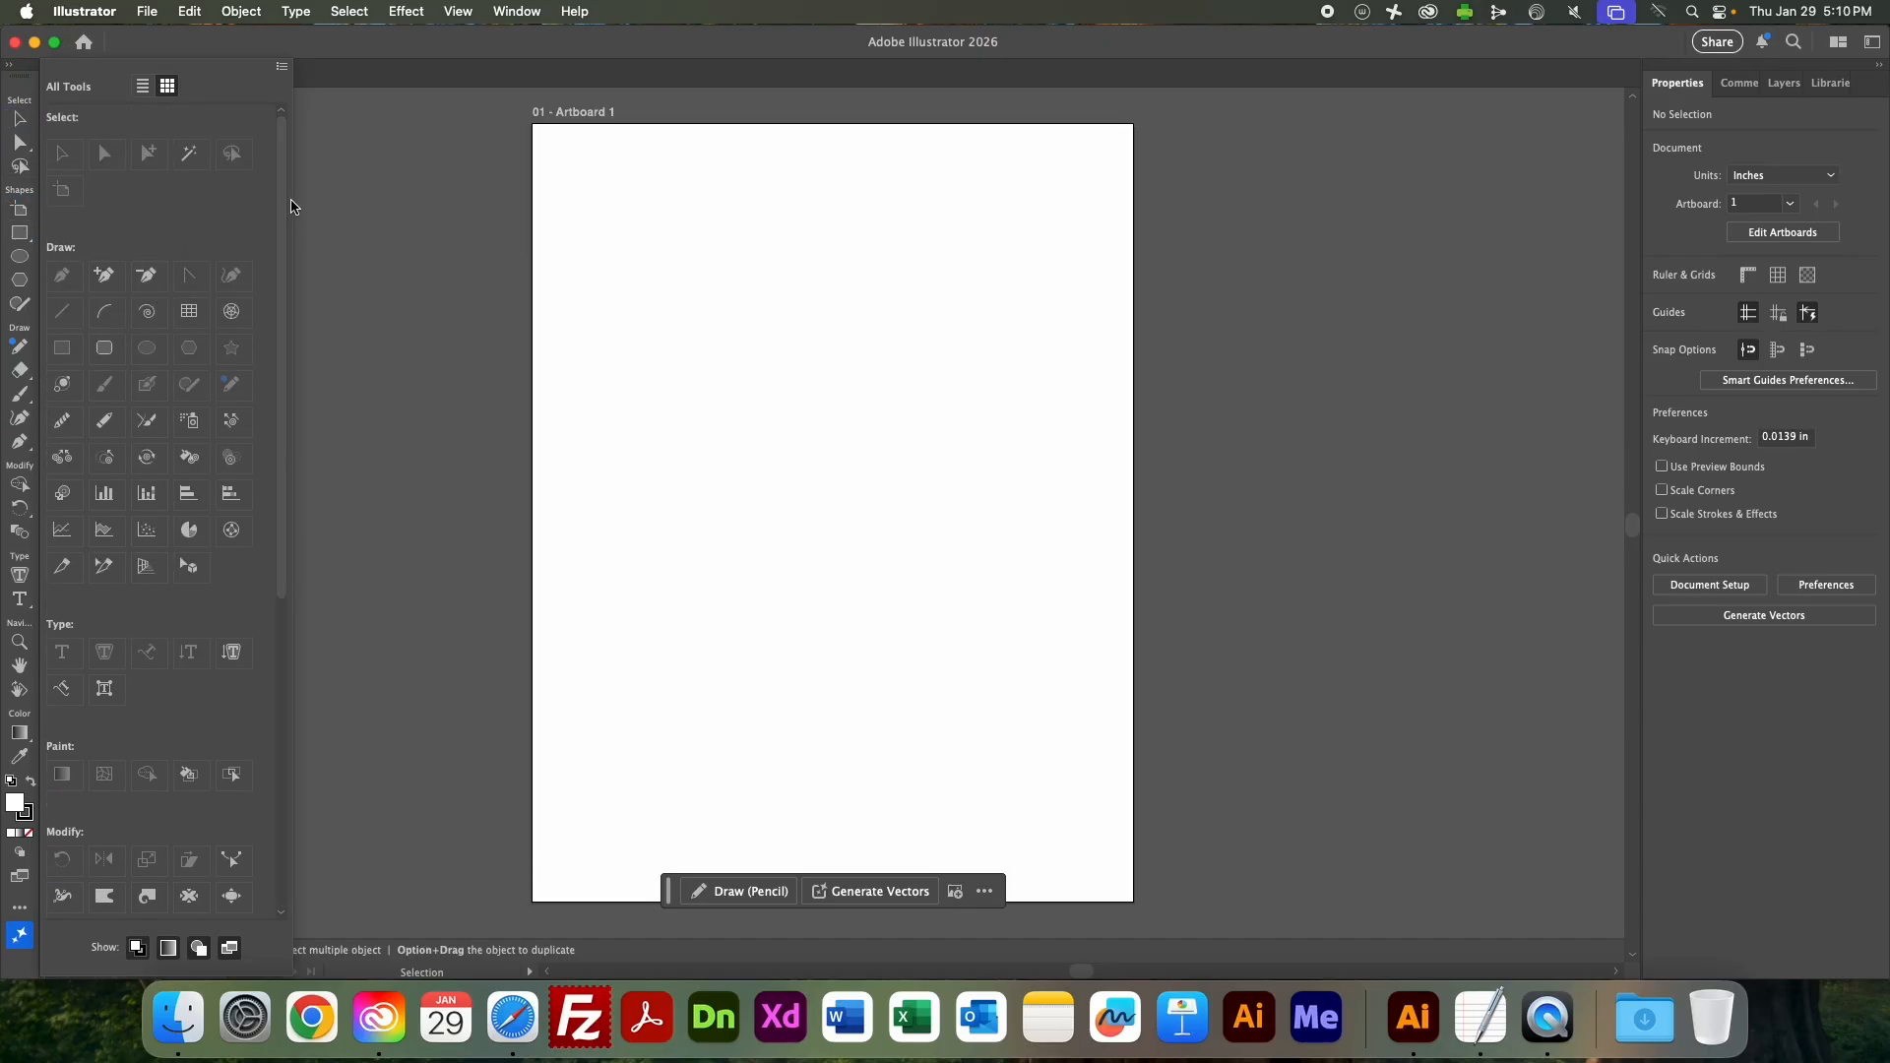
pyautogui.click(346, 219)
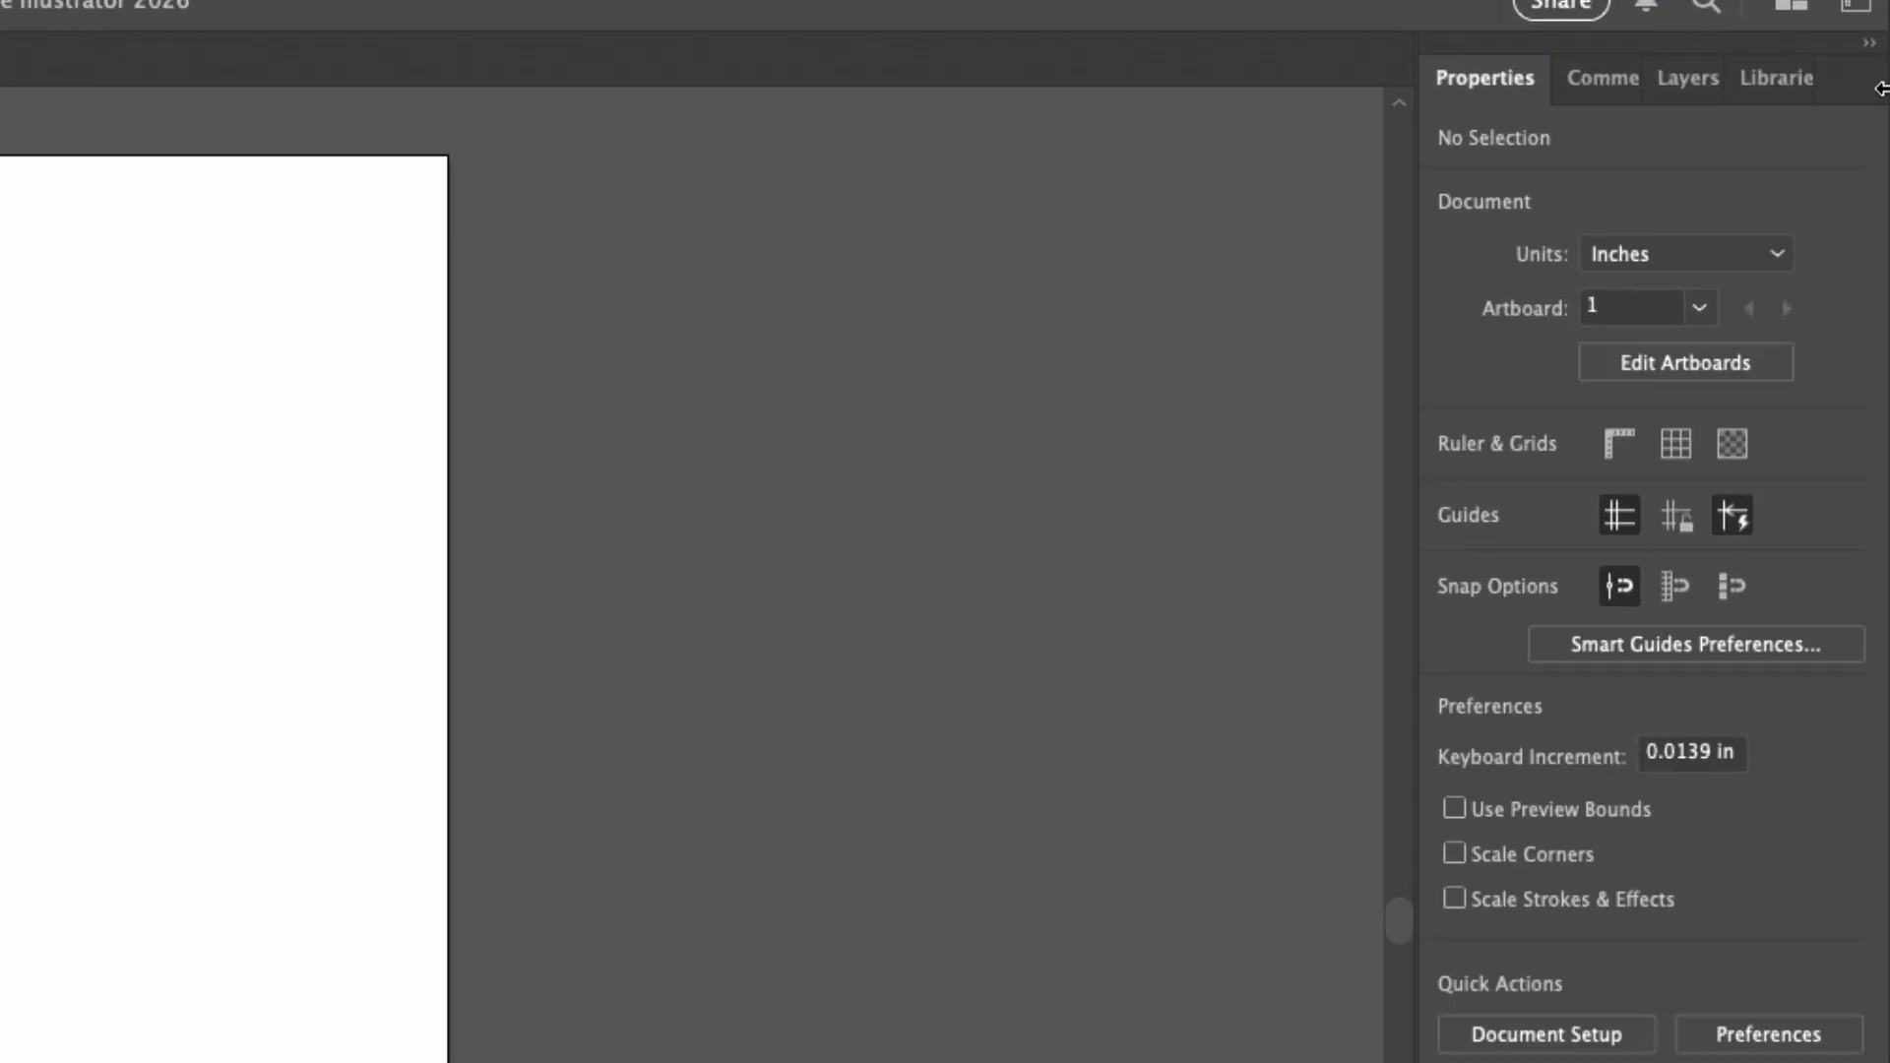
# Look at the Comments, Libraries and Layers panels, and return to Properties.
pyautogui.click(1584, 78)
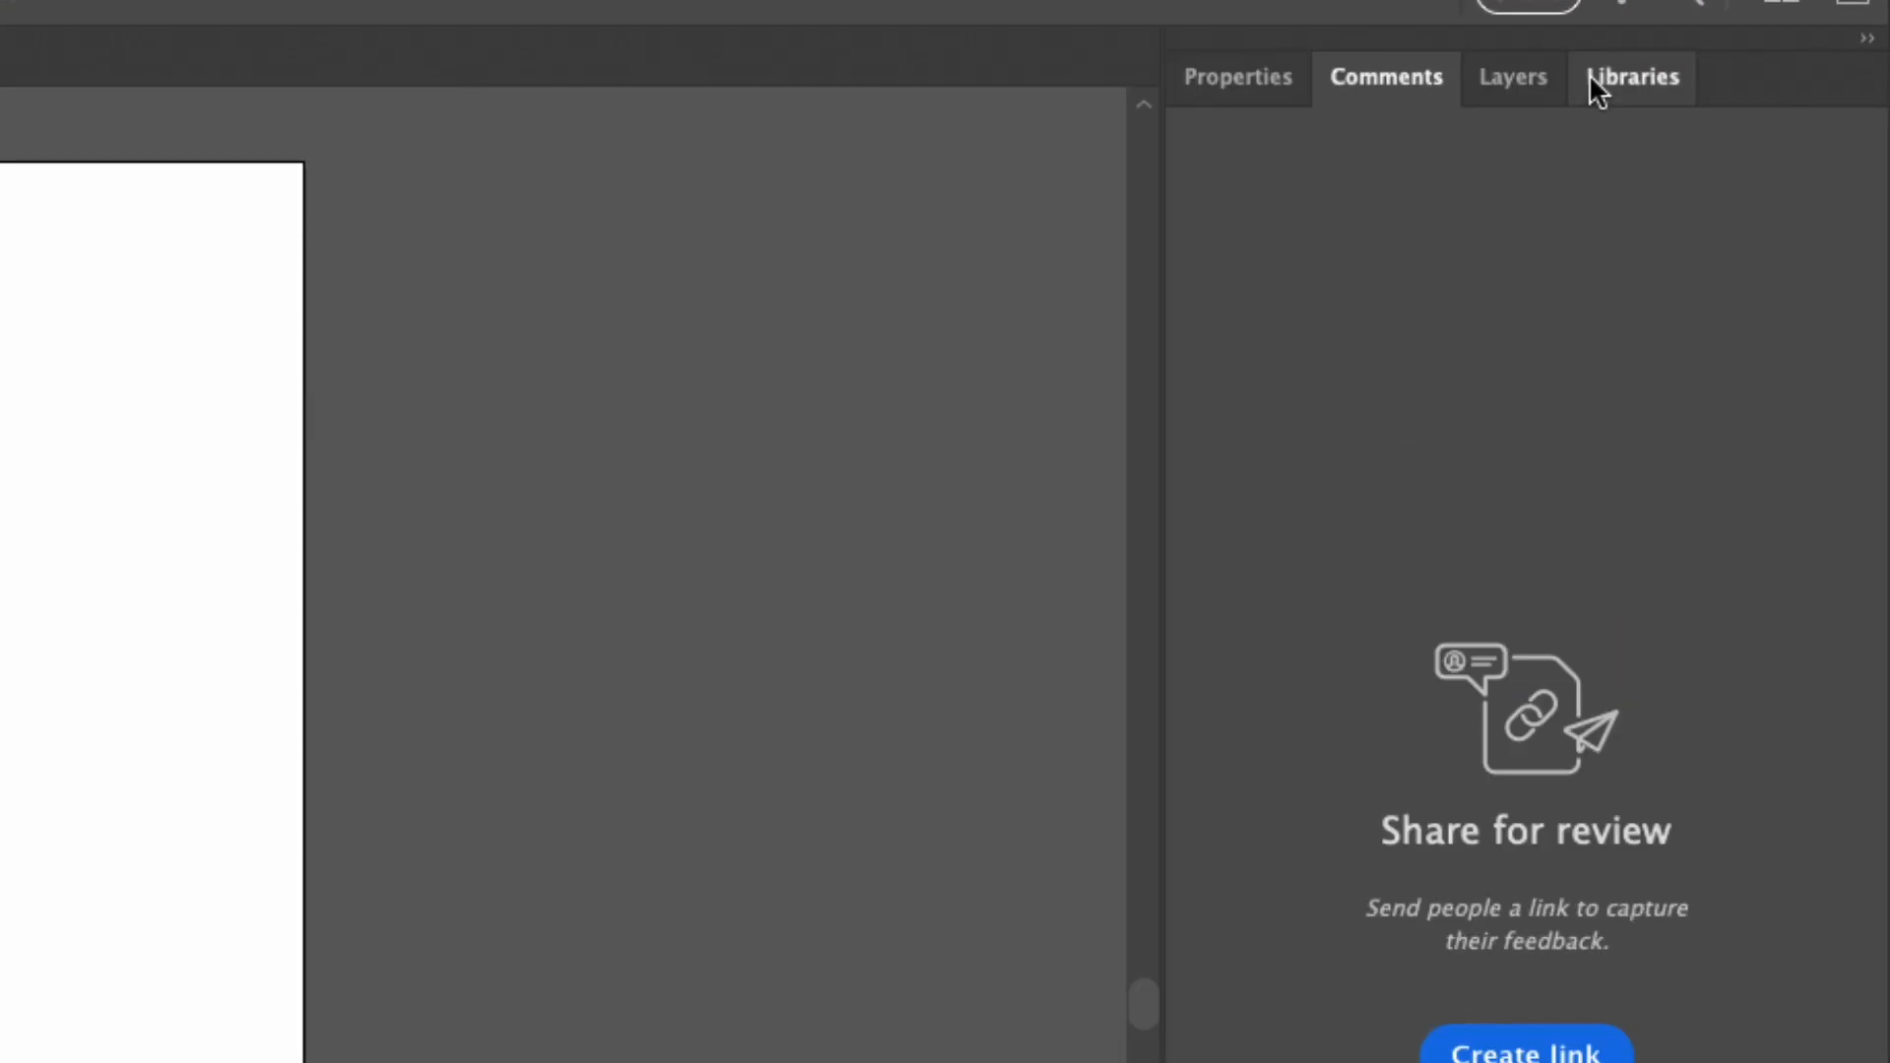
pyautogui.click(1595, 84)
pyautogui.click(1507, 79)
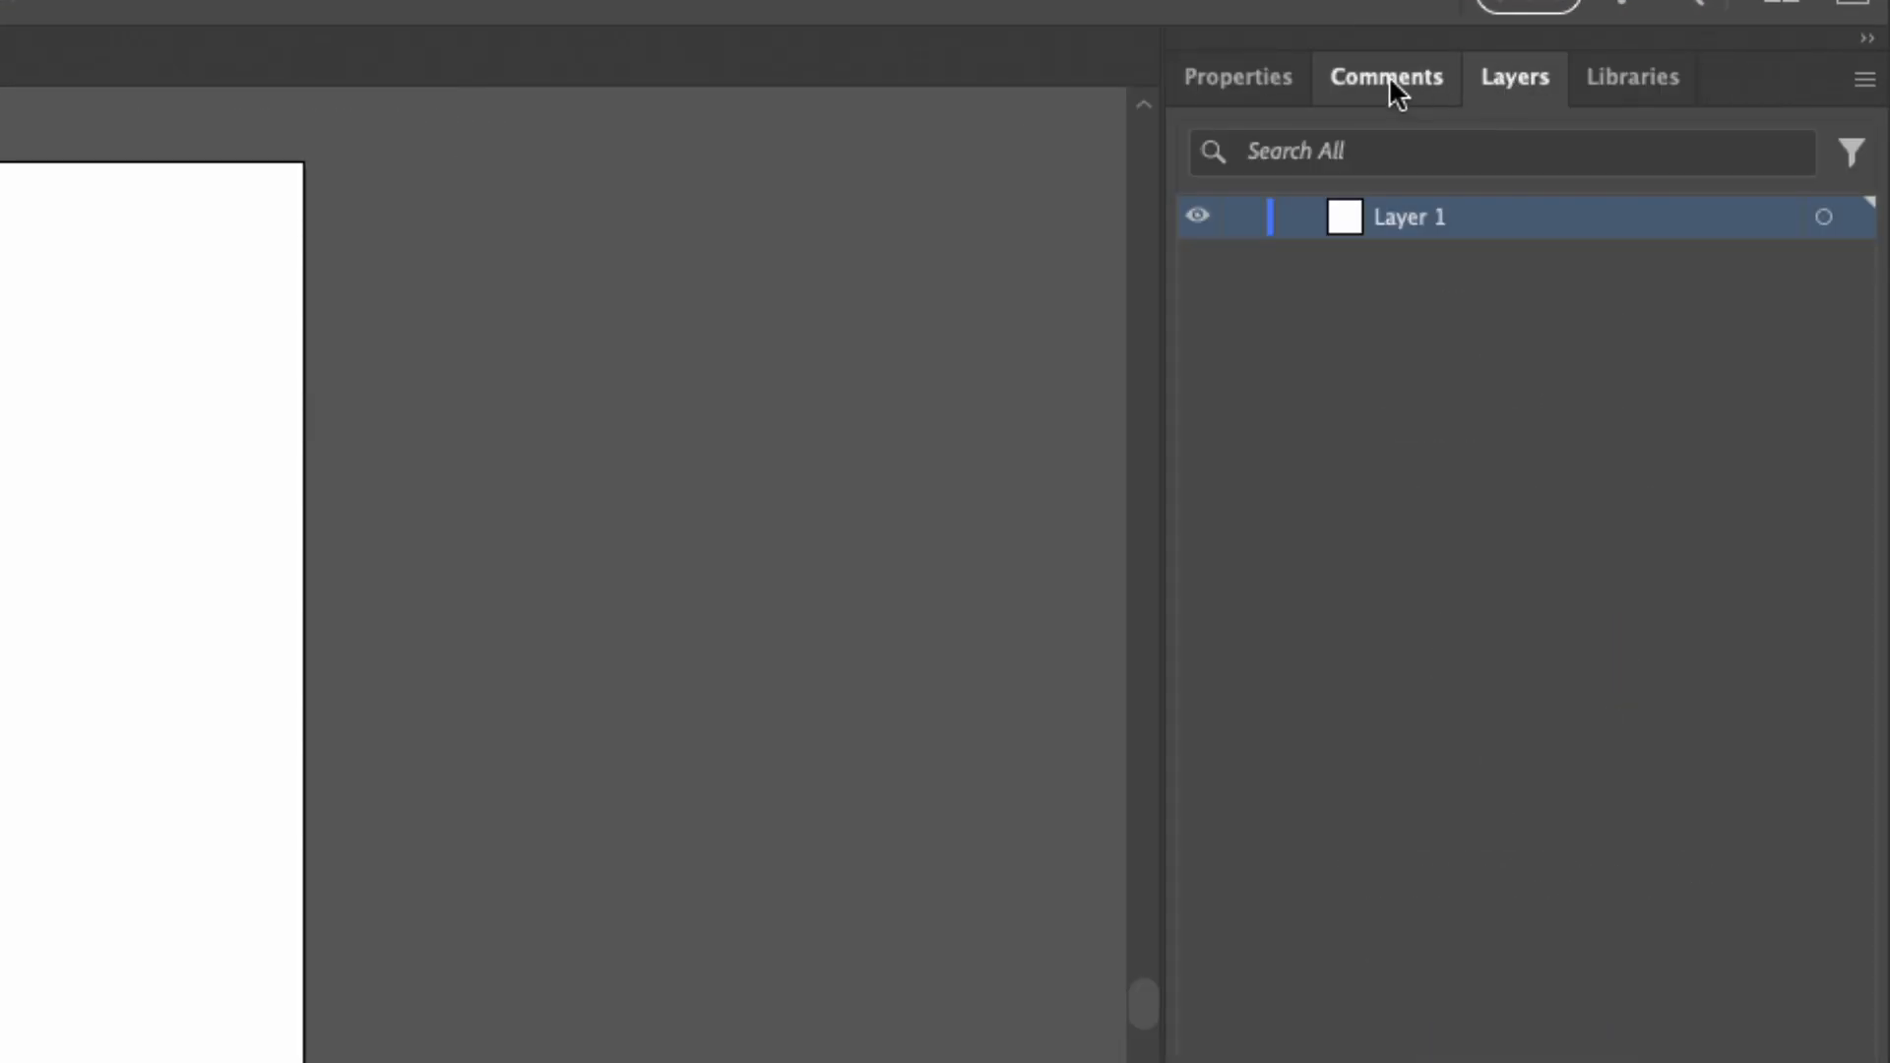
pyautogui.click(1390, 79)
pyautogui.click(1265, 78)
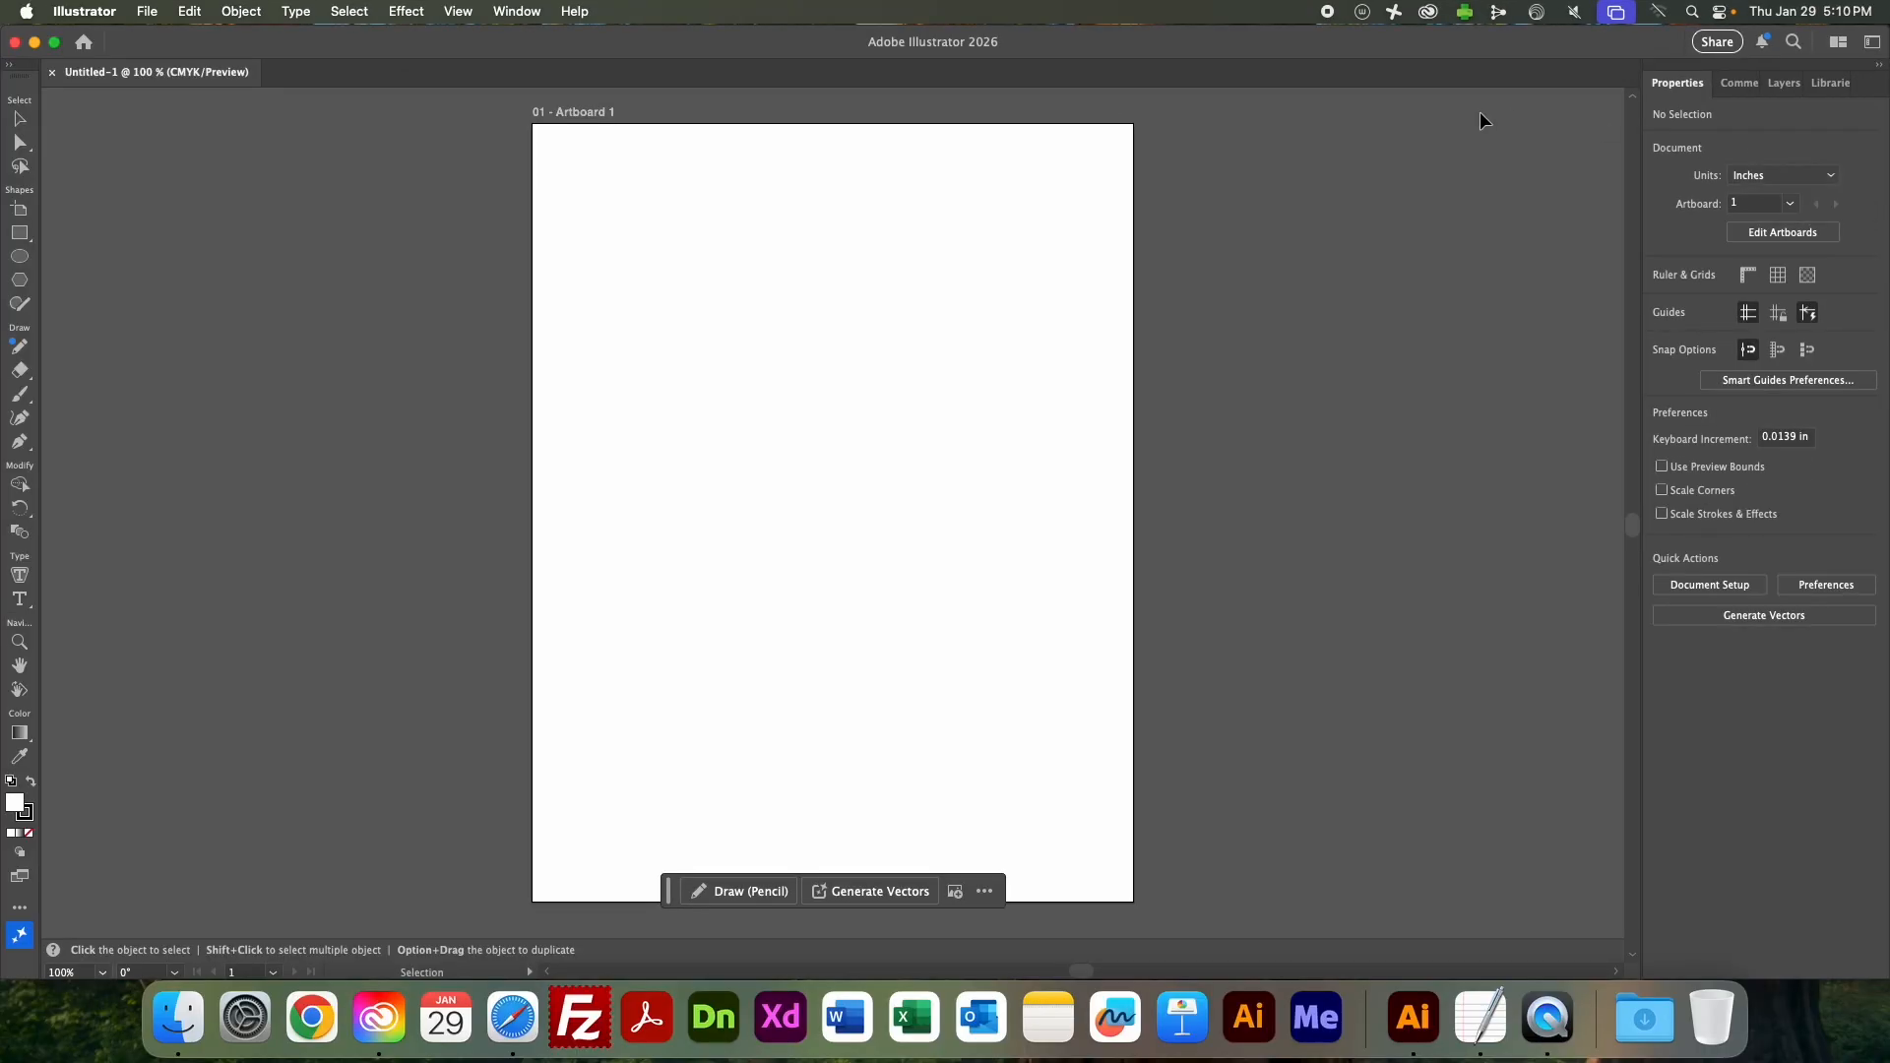
# Review the list of available panels, including the Type panels, without opening any of them.
pyautogui.click(519, 10)
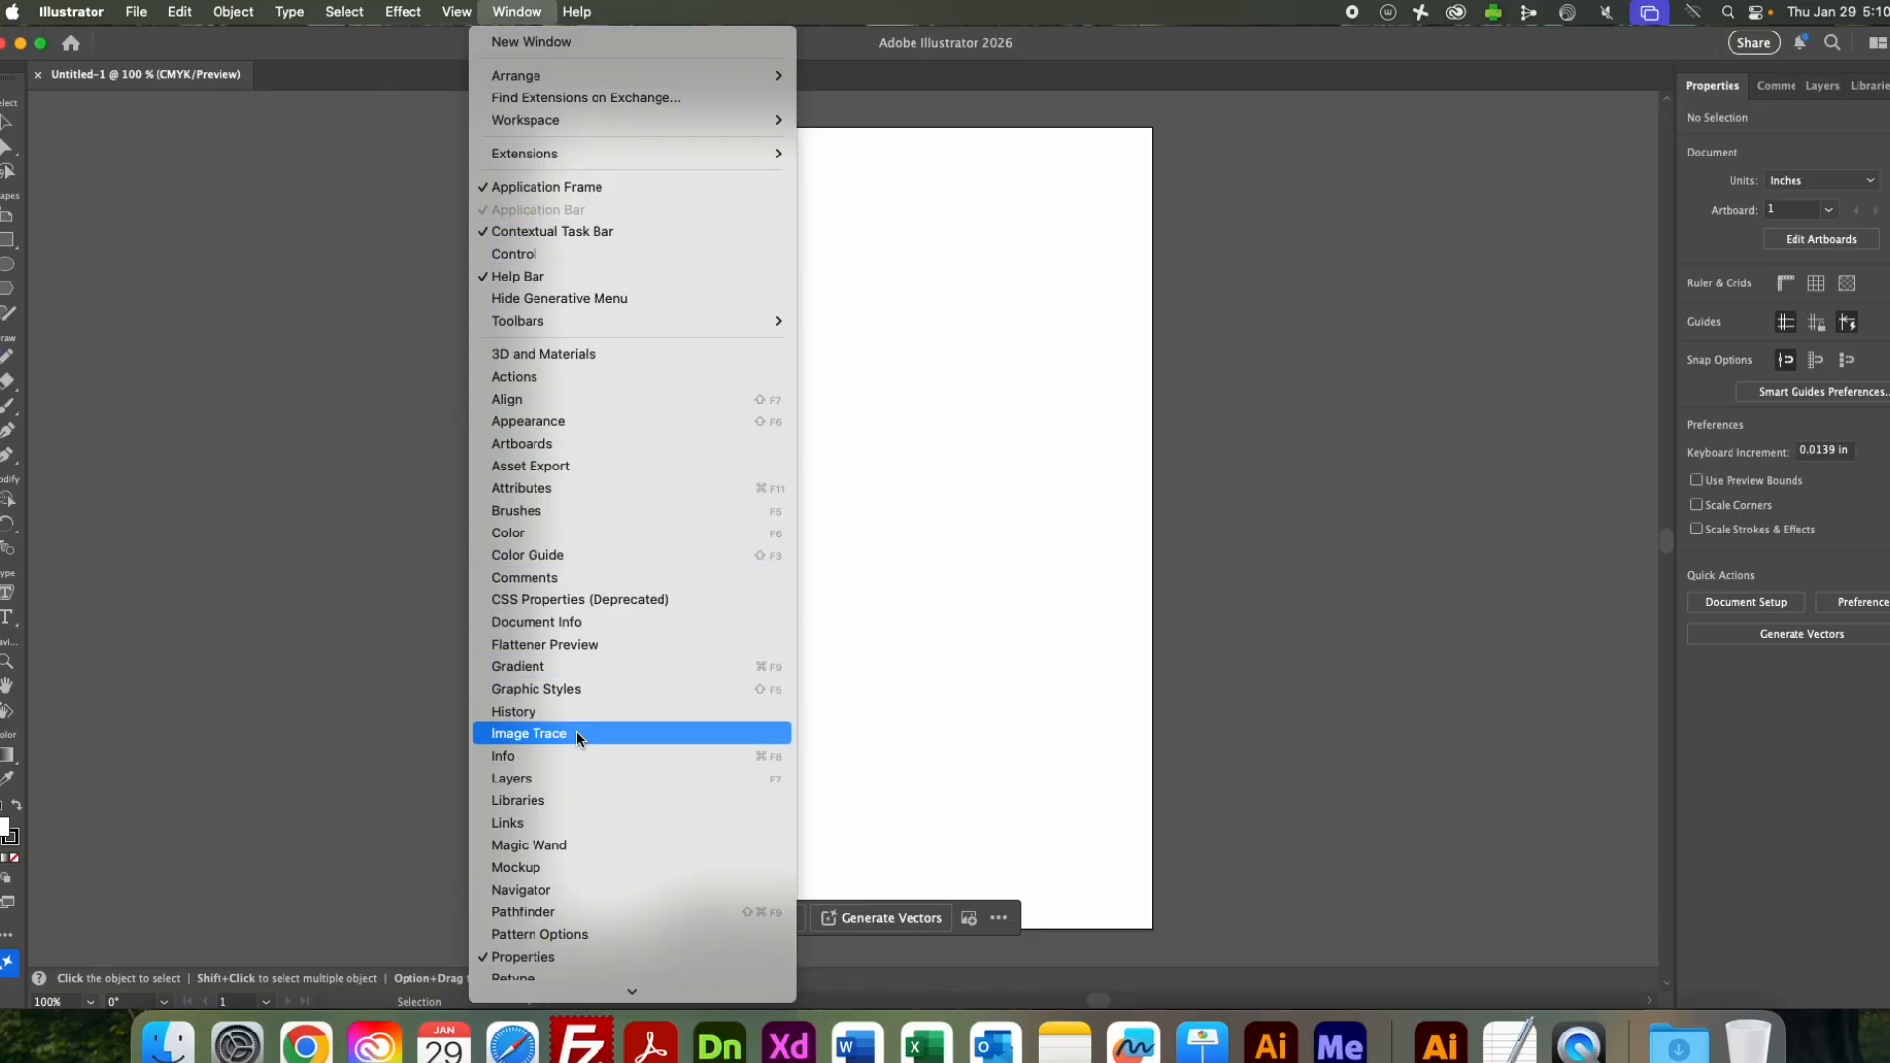
pyautogui.moveTo(612, 992)
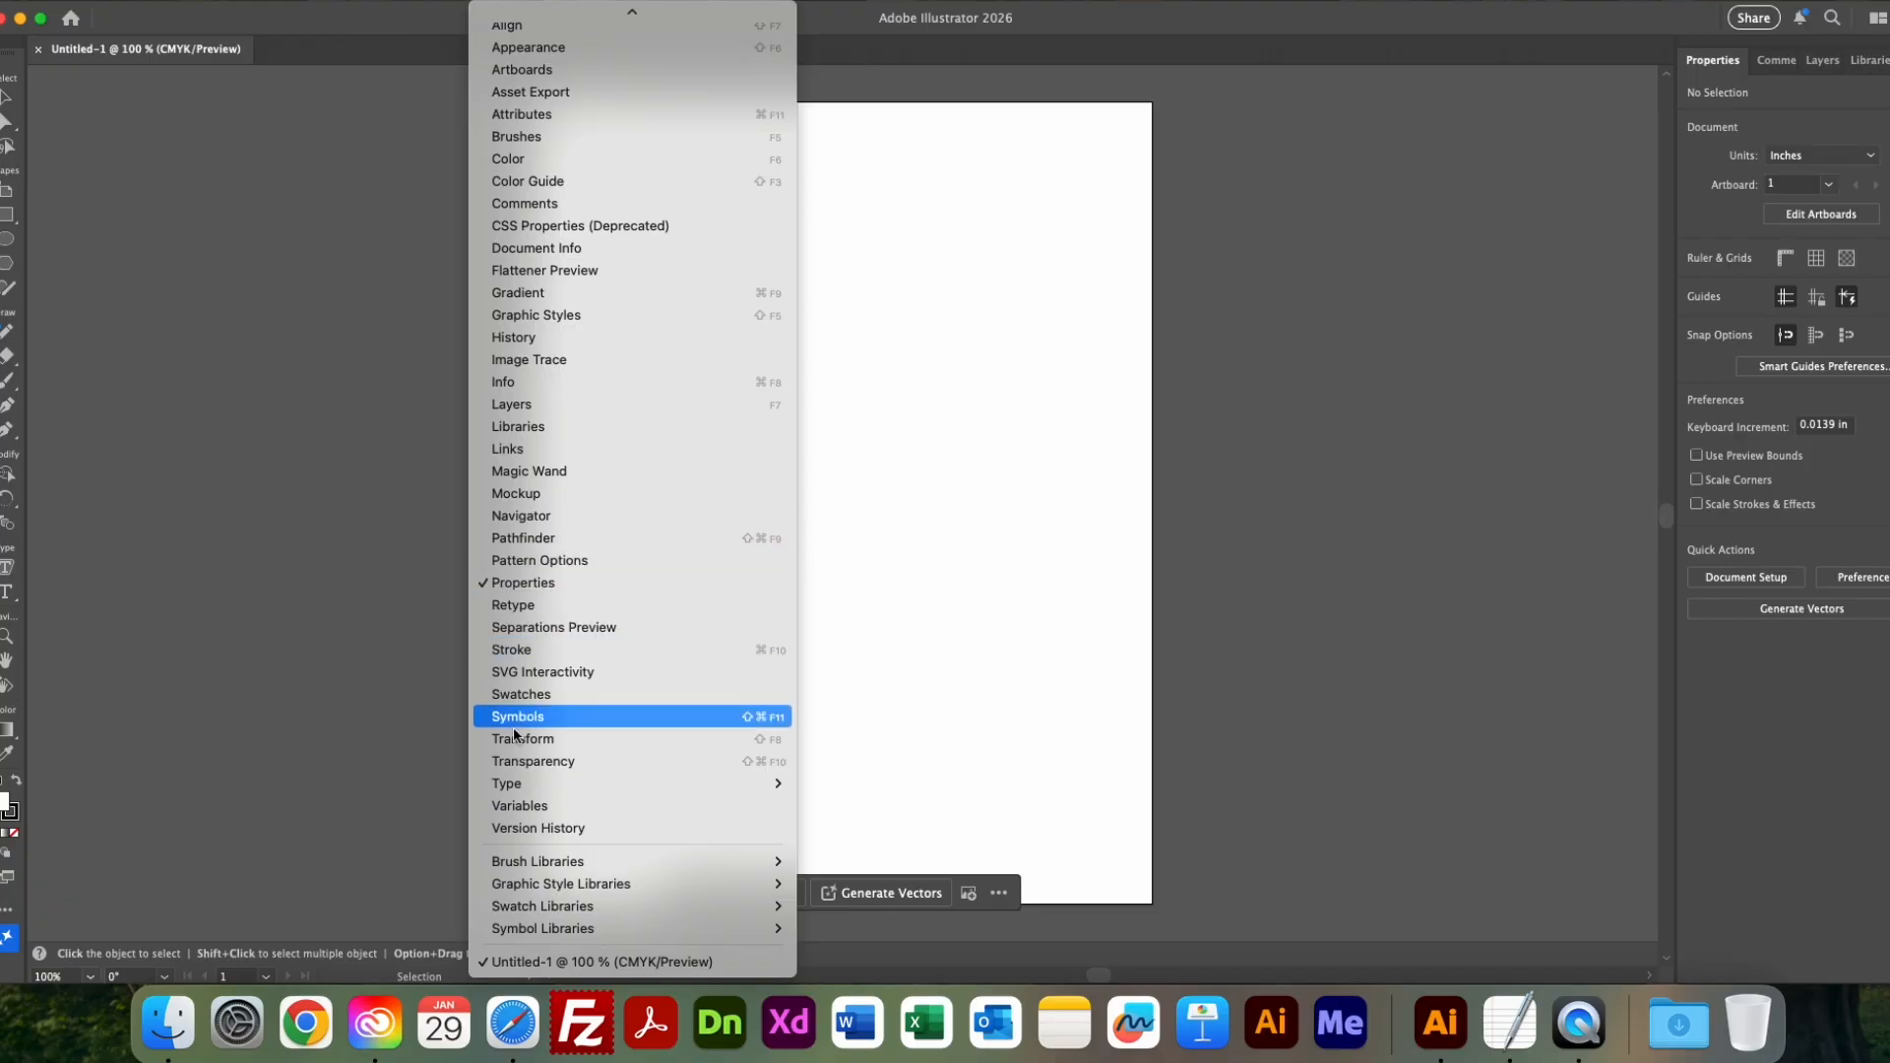
pyautogui.moveTo(544, 783)
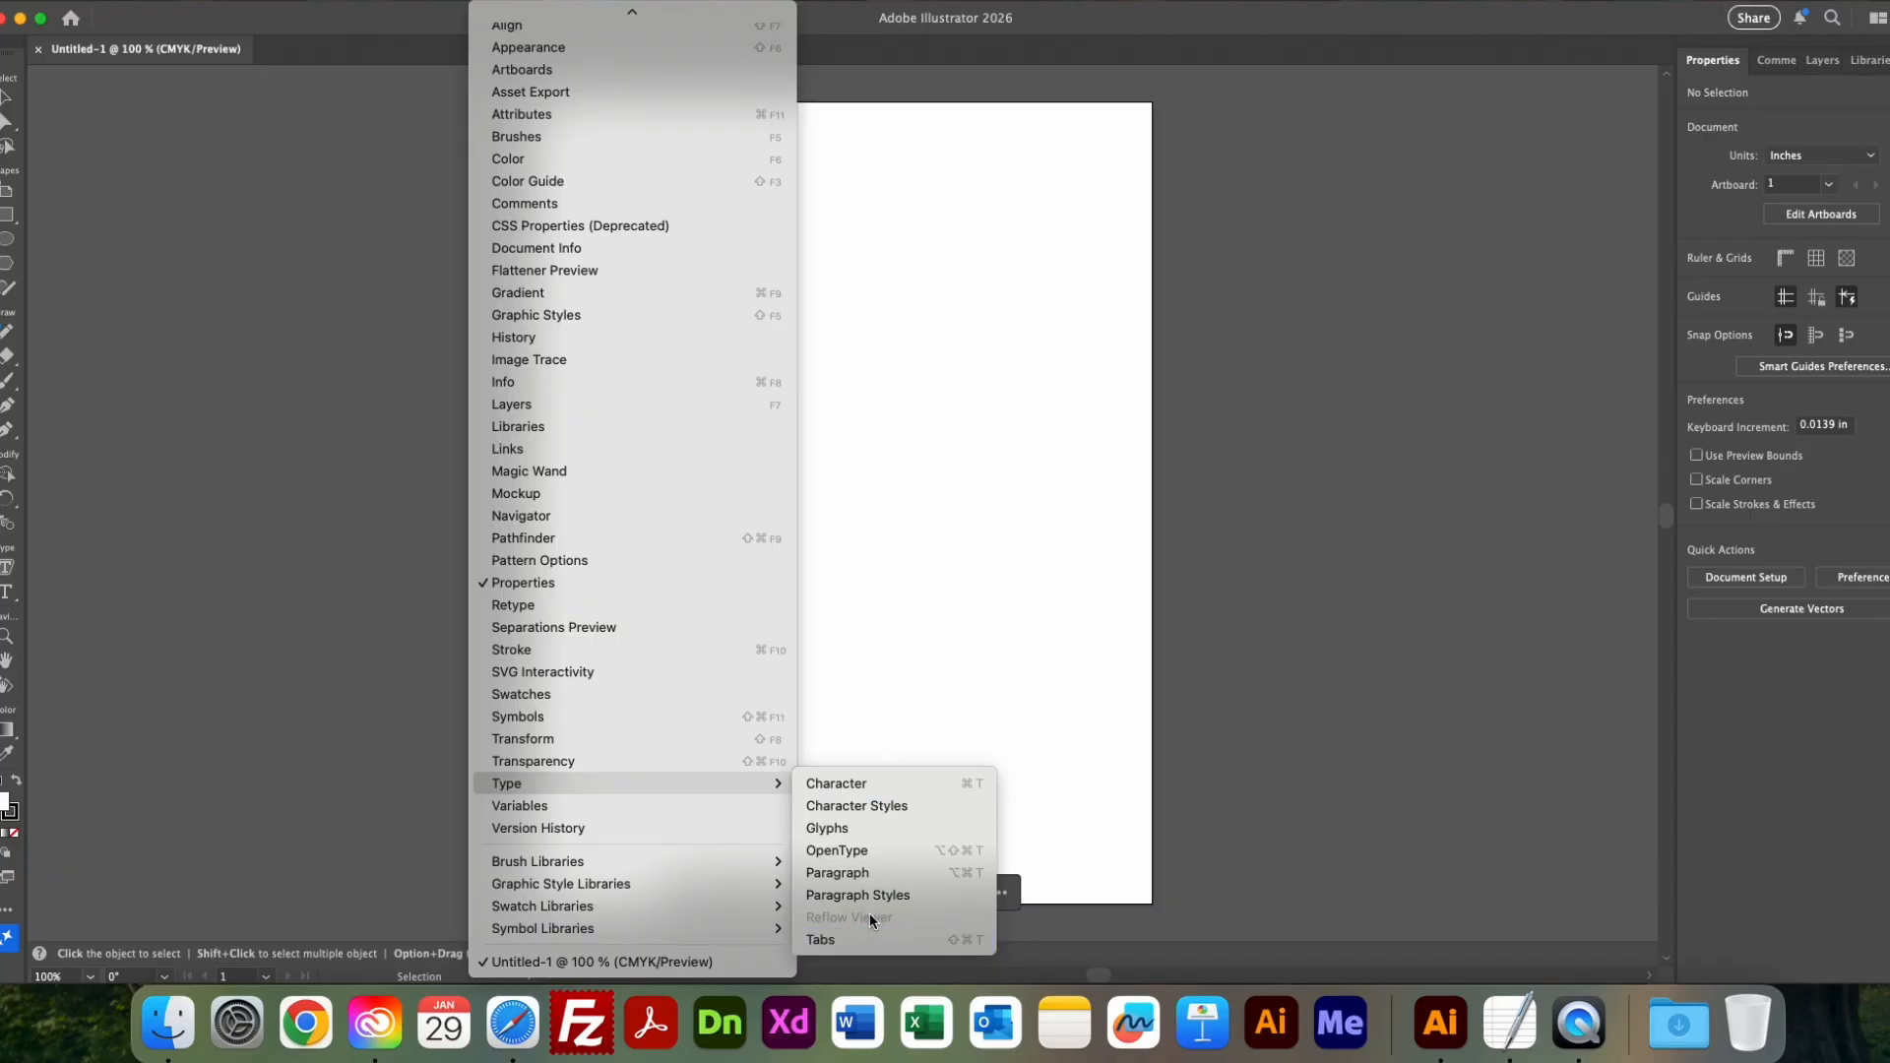
pyautogui.click(1242, 726)
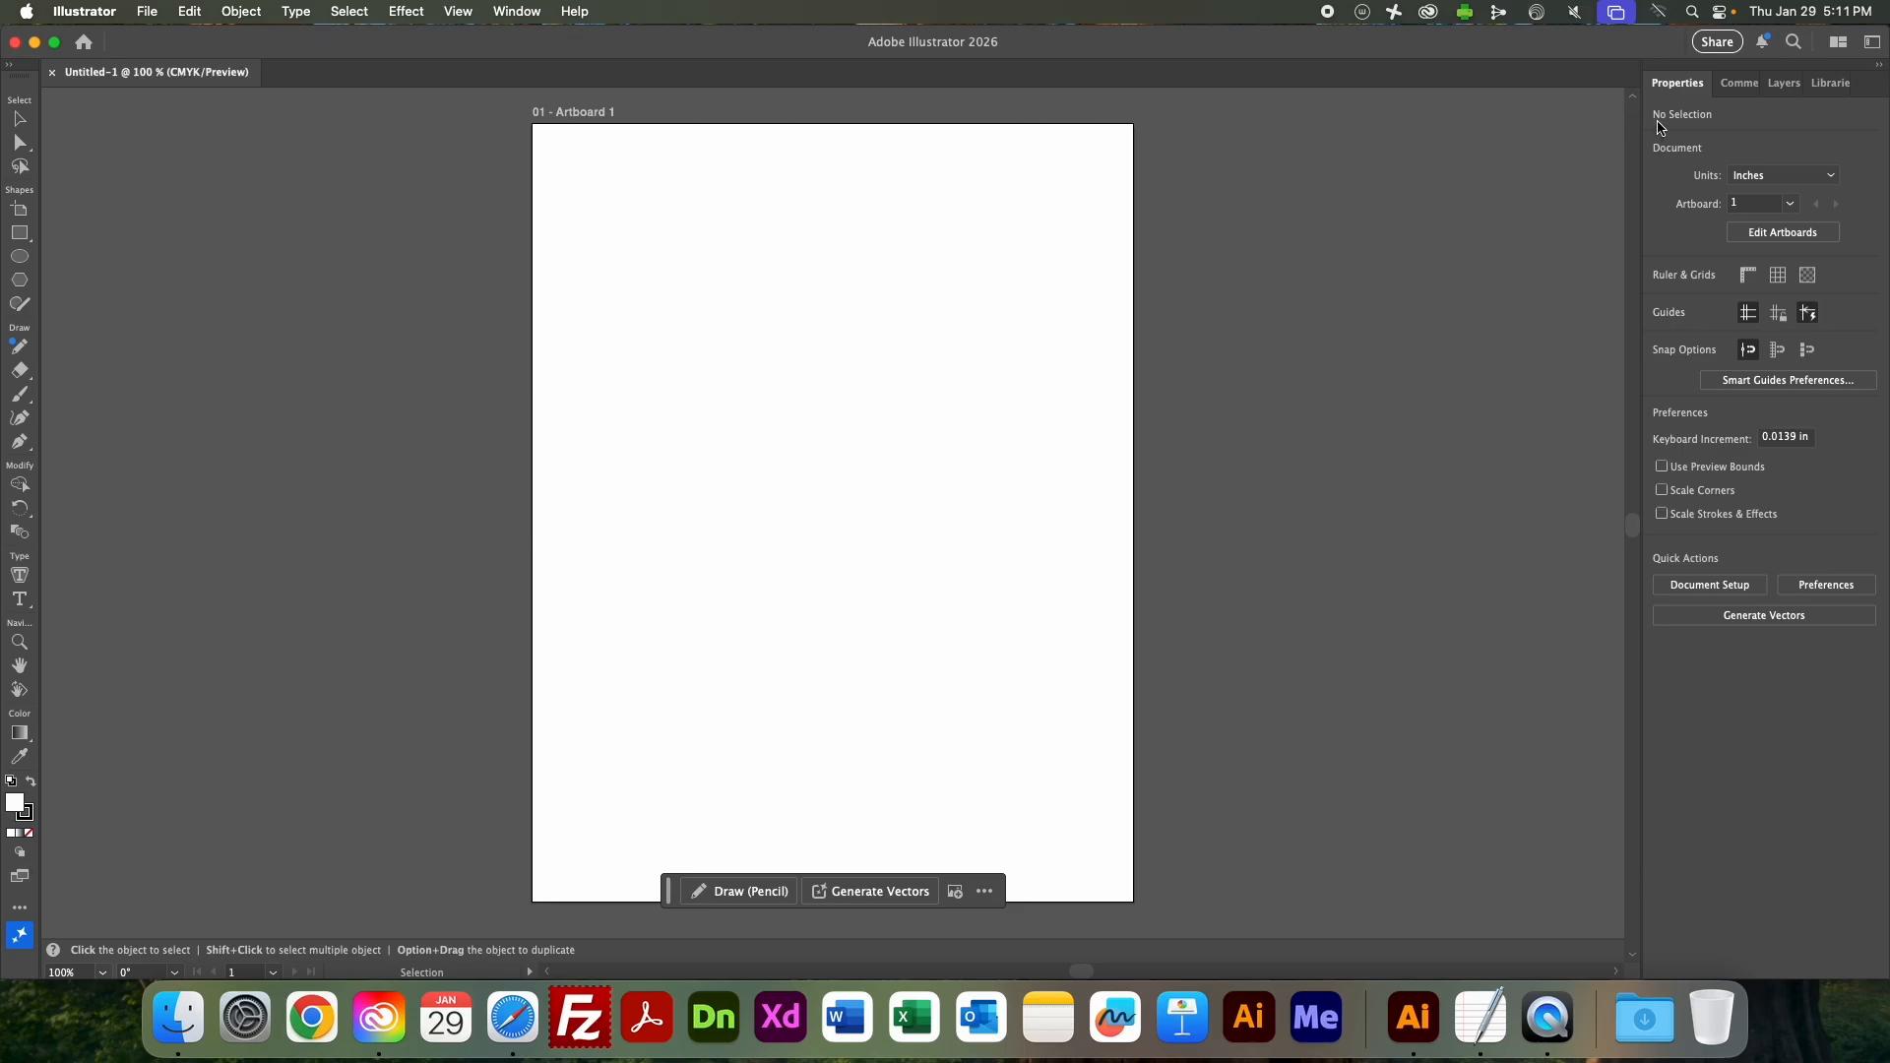
# Move the Layers panel directly after Properties in the panel group, and show Properties again.
pyautogui.moveTo(1784, 83); pyautogui.dragTo(1614, 86)
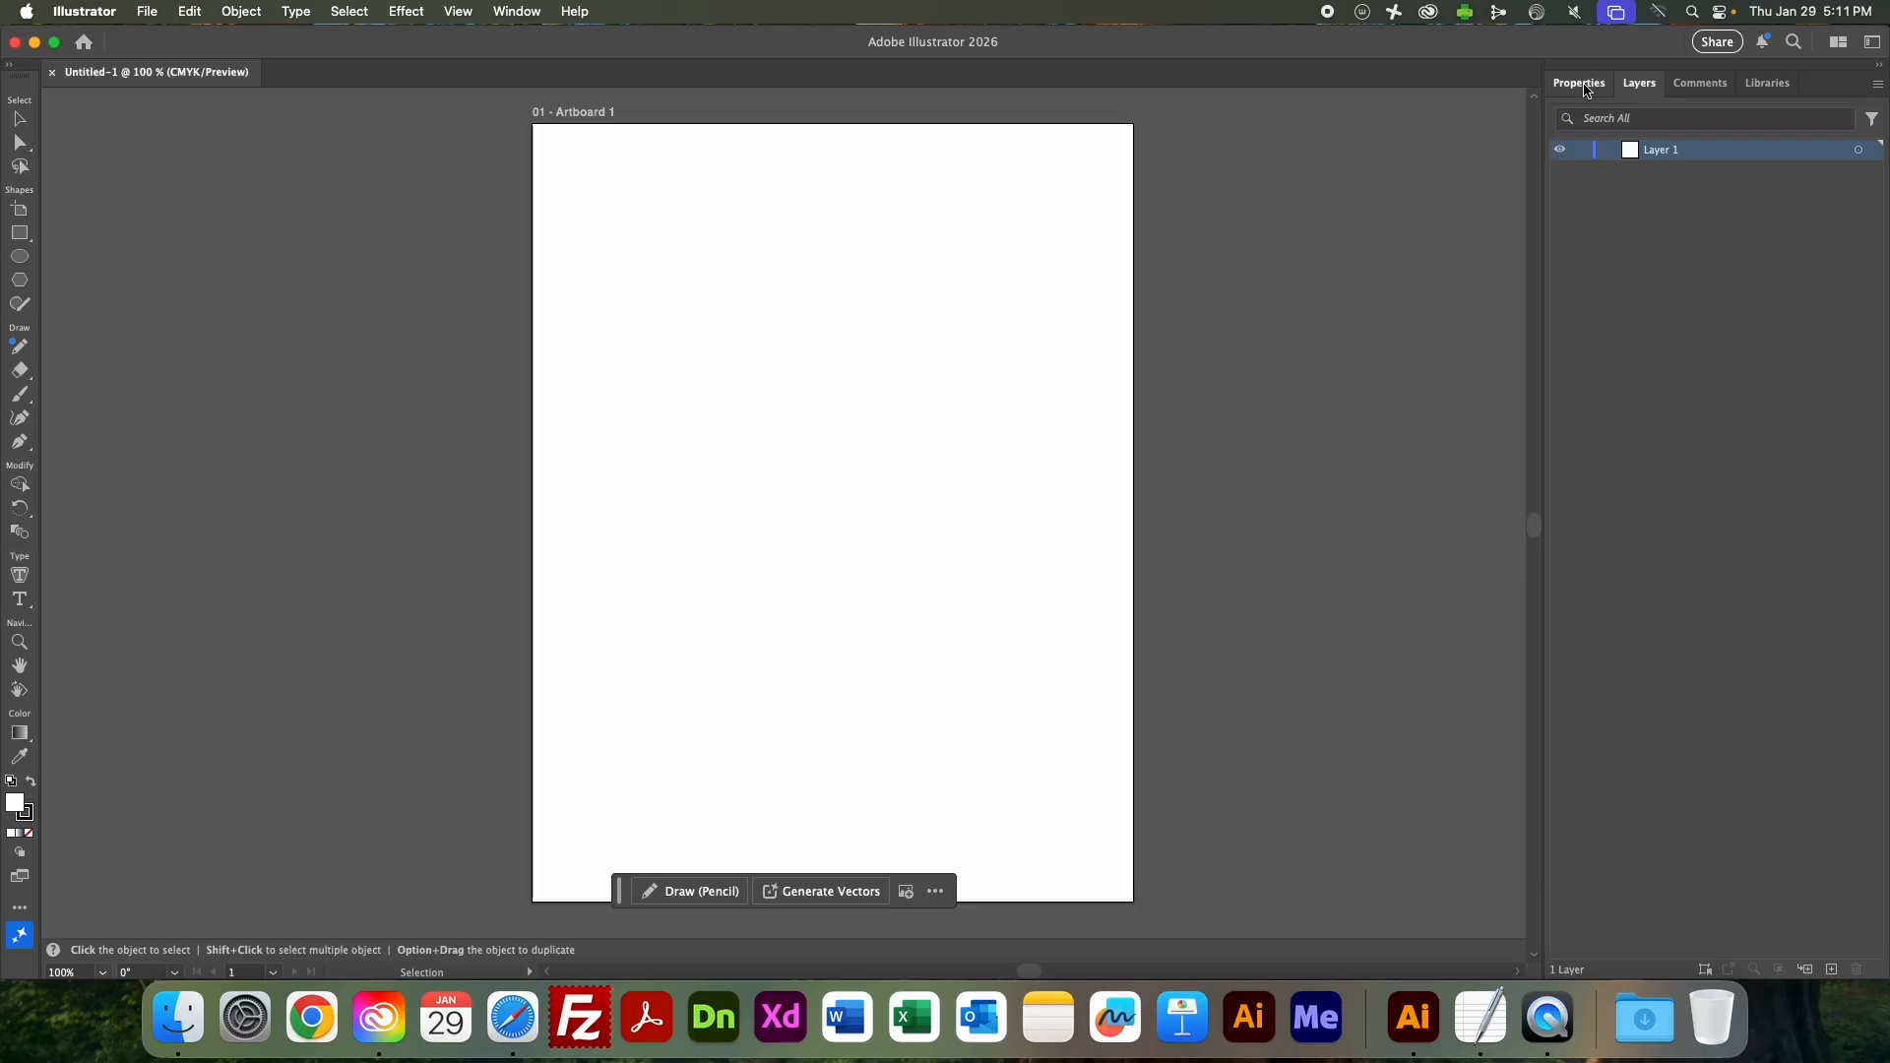
pyautogui.click(1583, 85)
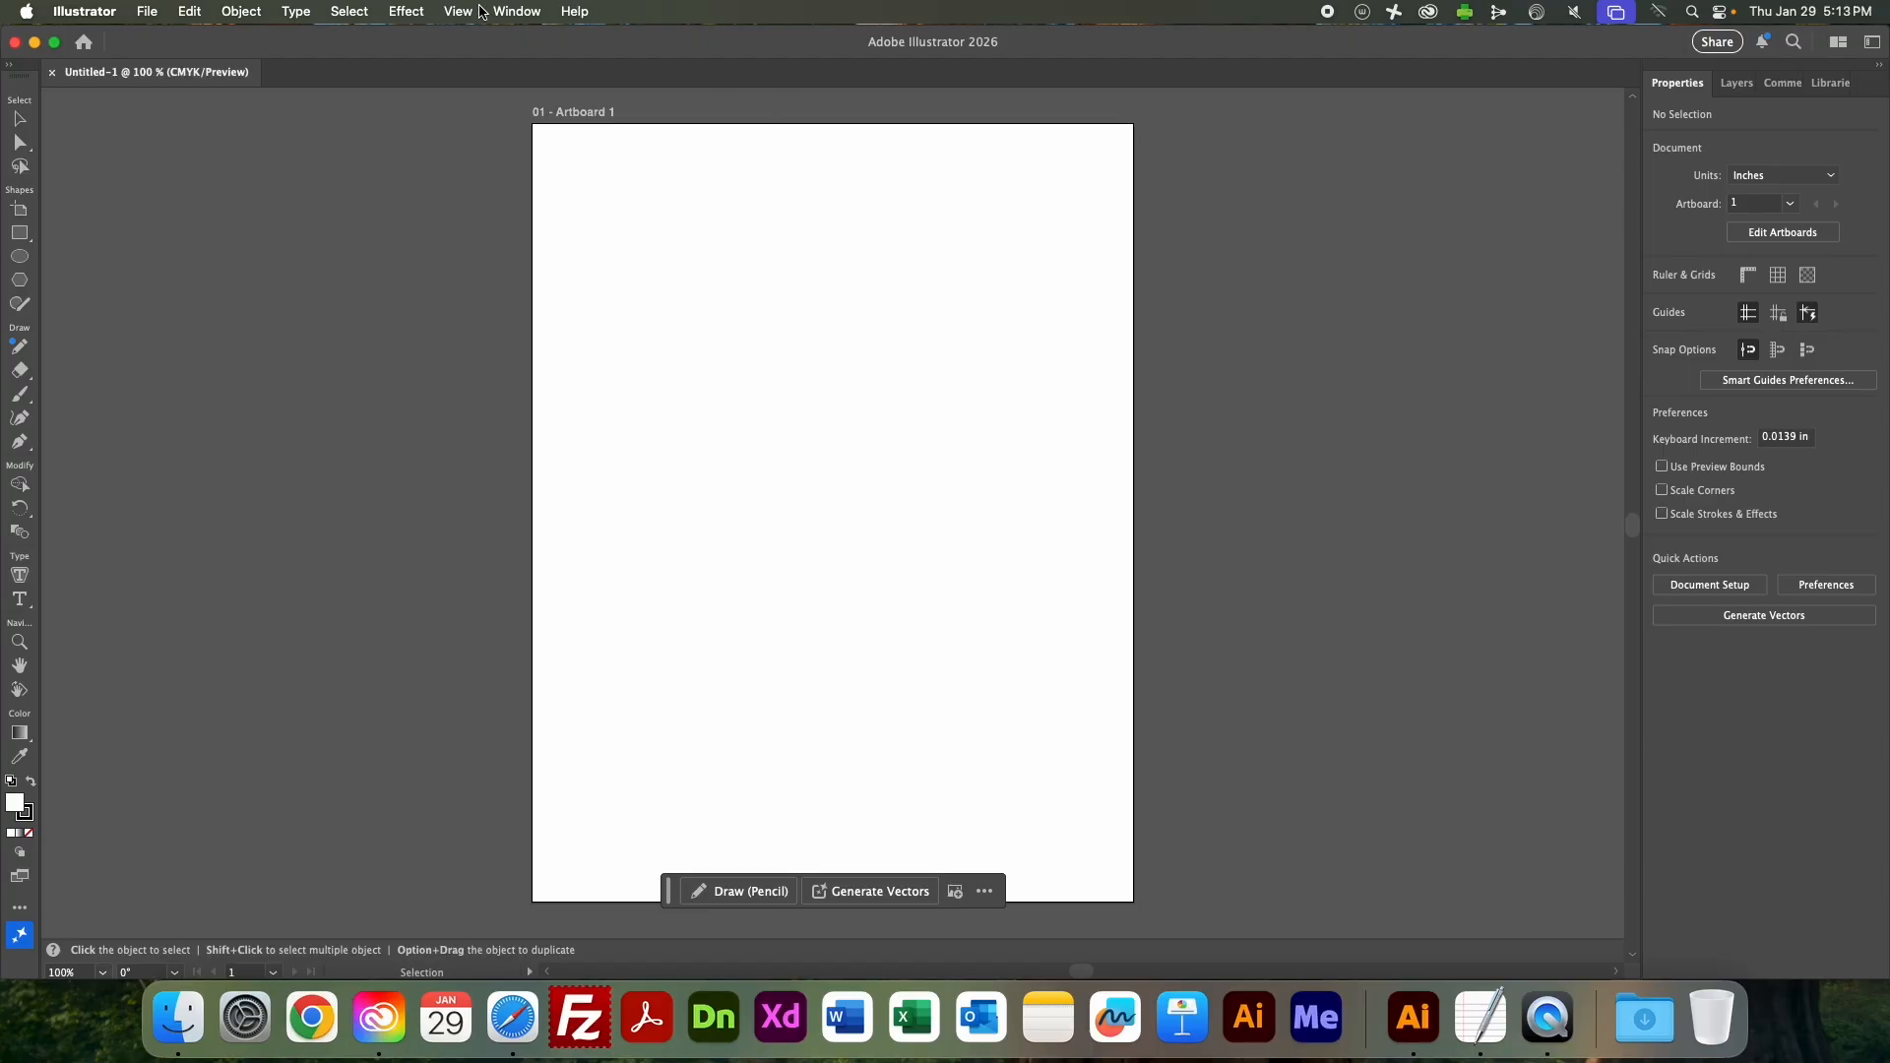
# Bring up the ruler display options for the document.
pyautogui.click(460, 11)
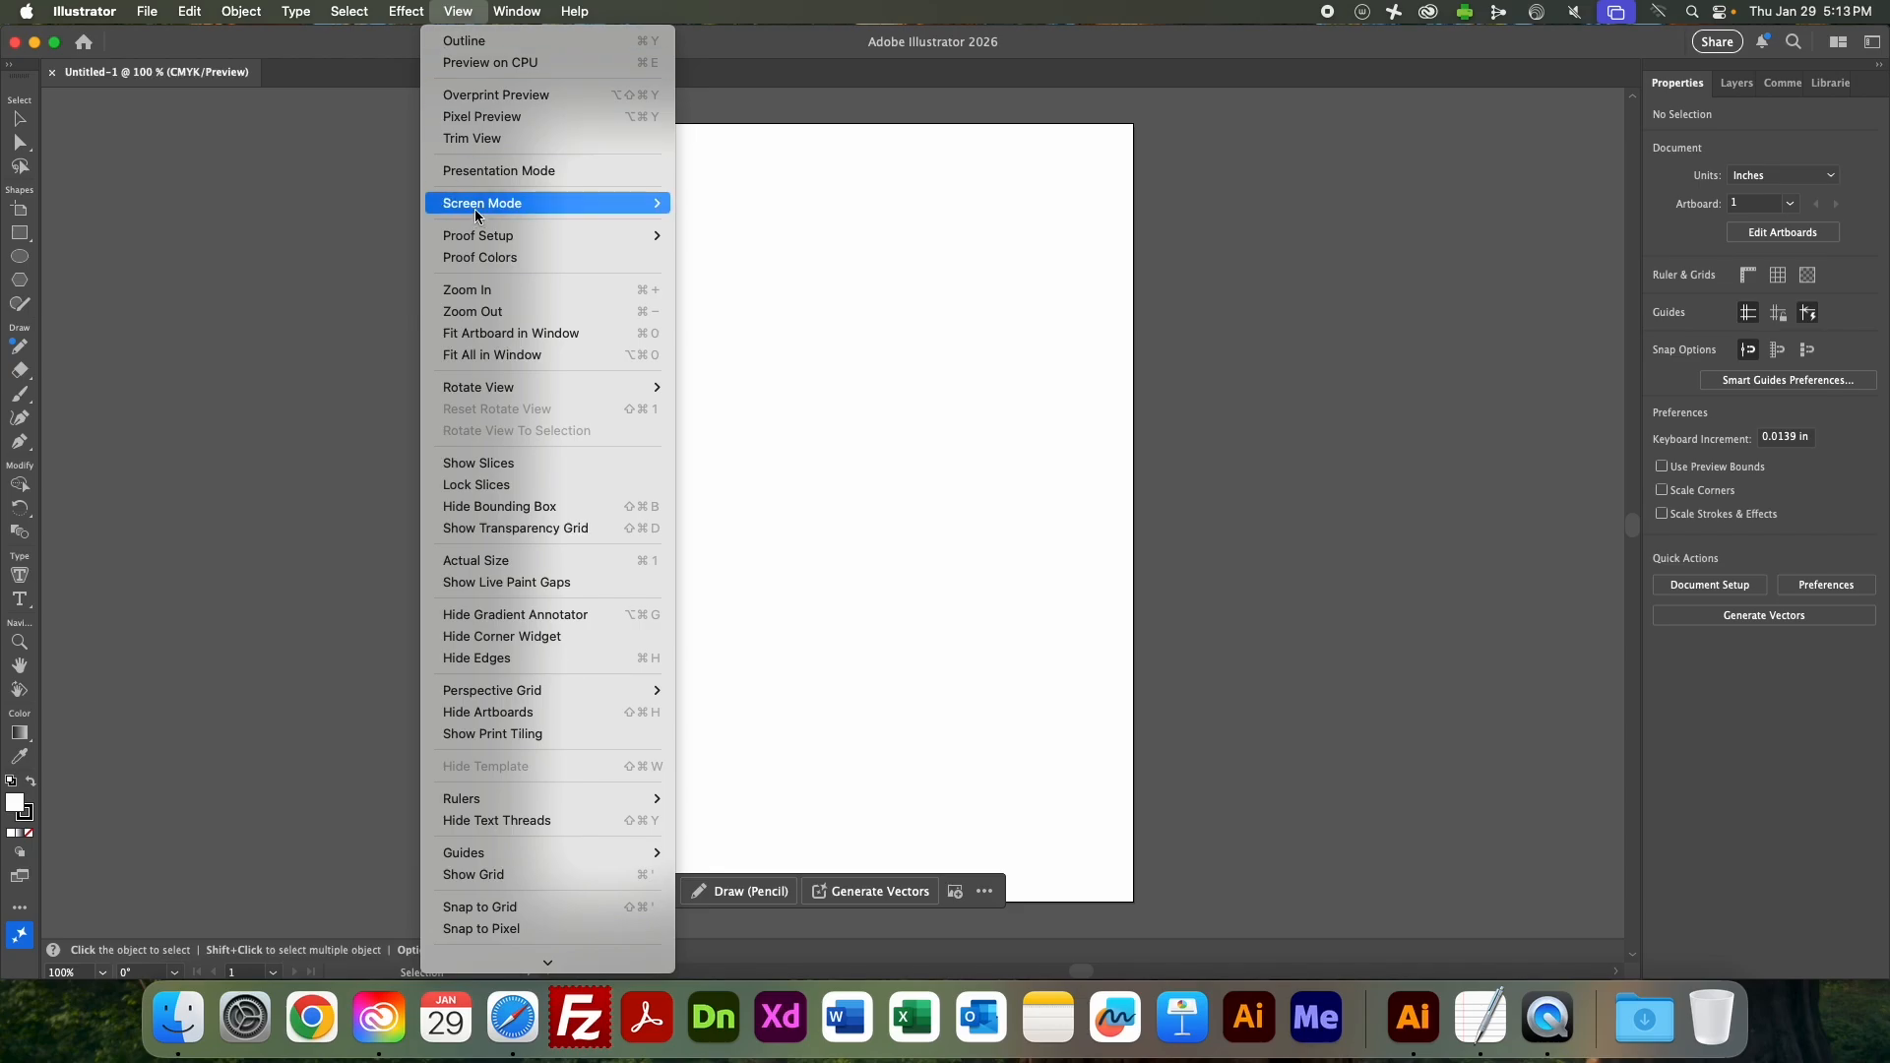
pyautogui.moveTo(507, 1062)
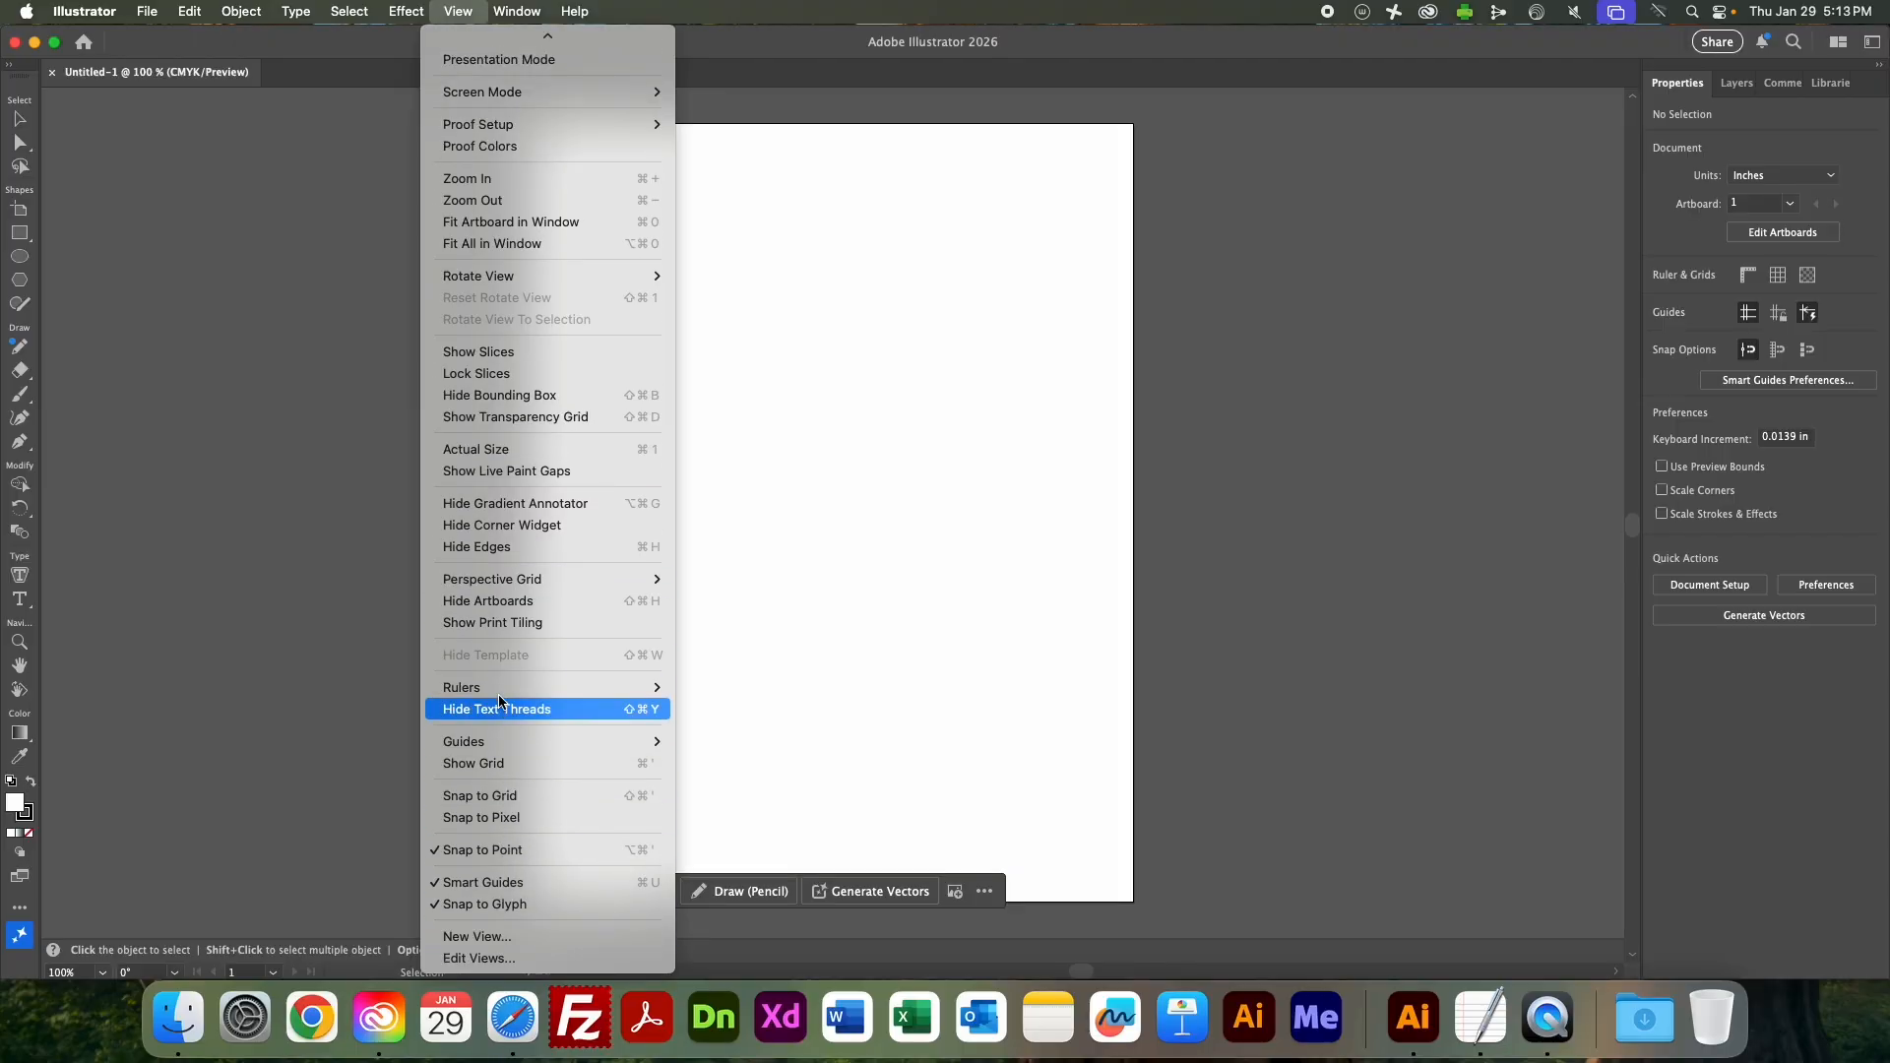
pyautogui.moveTo(493, 684)
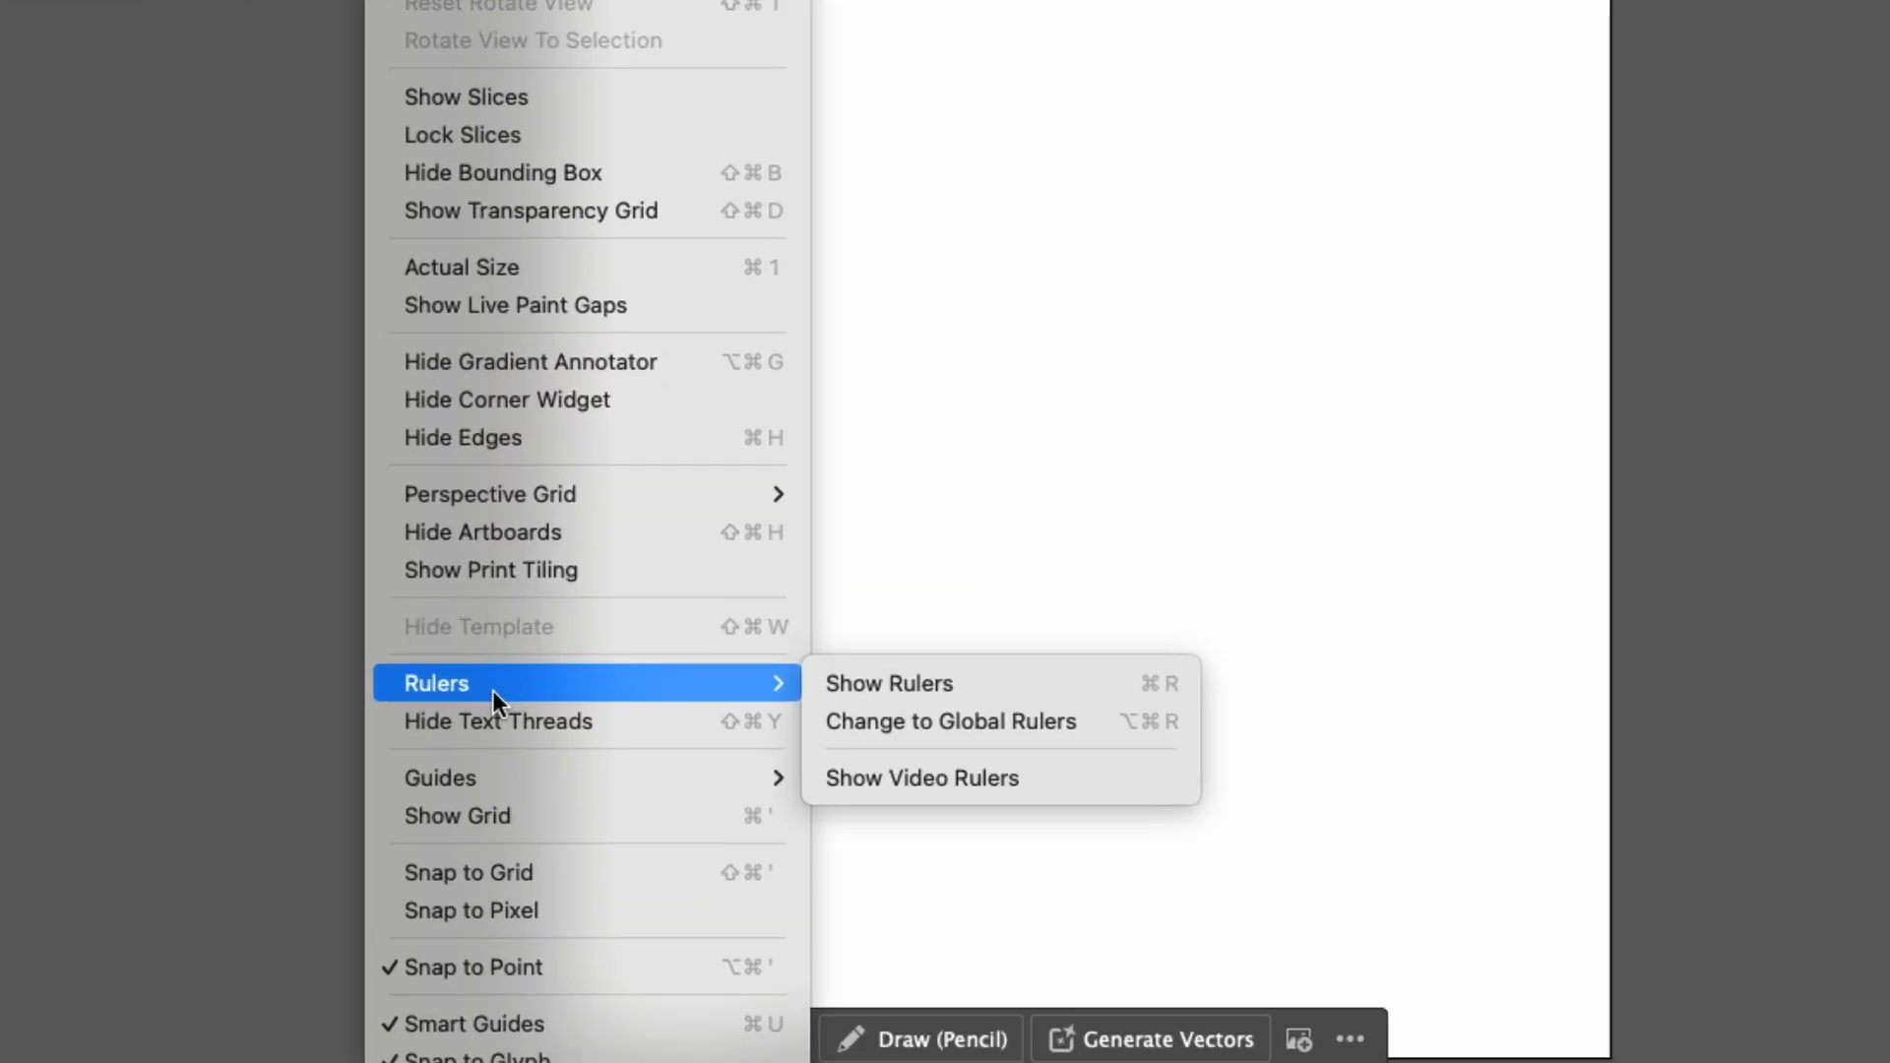
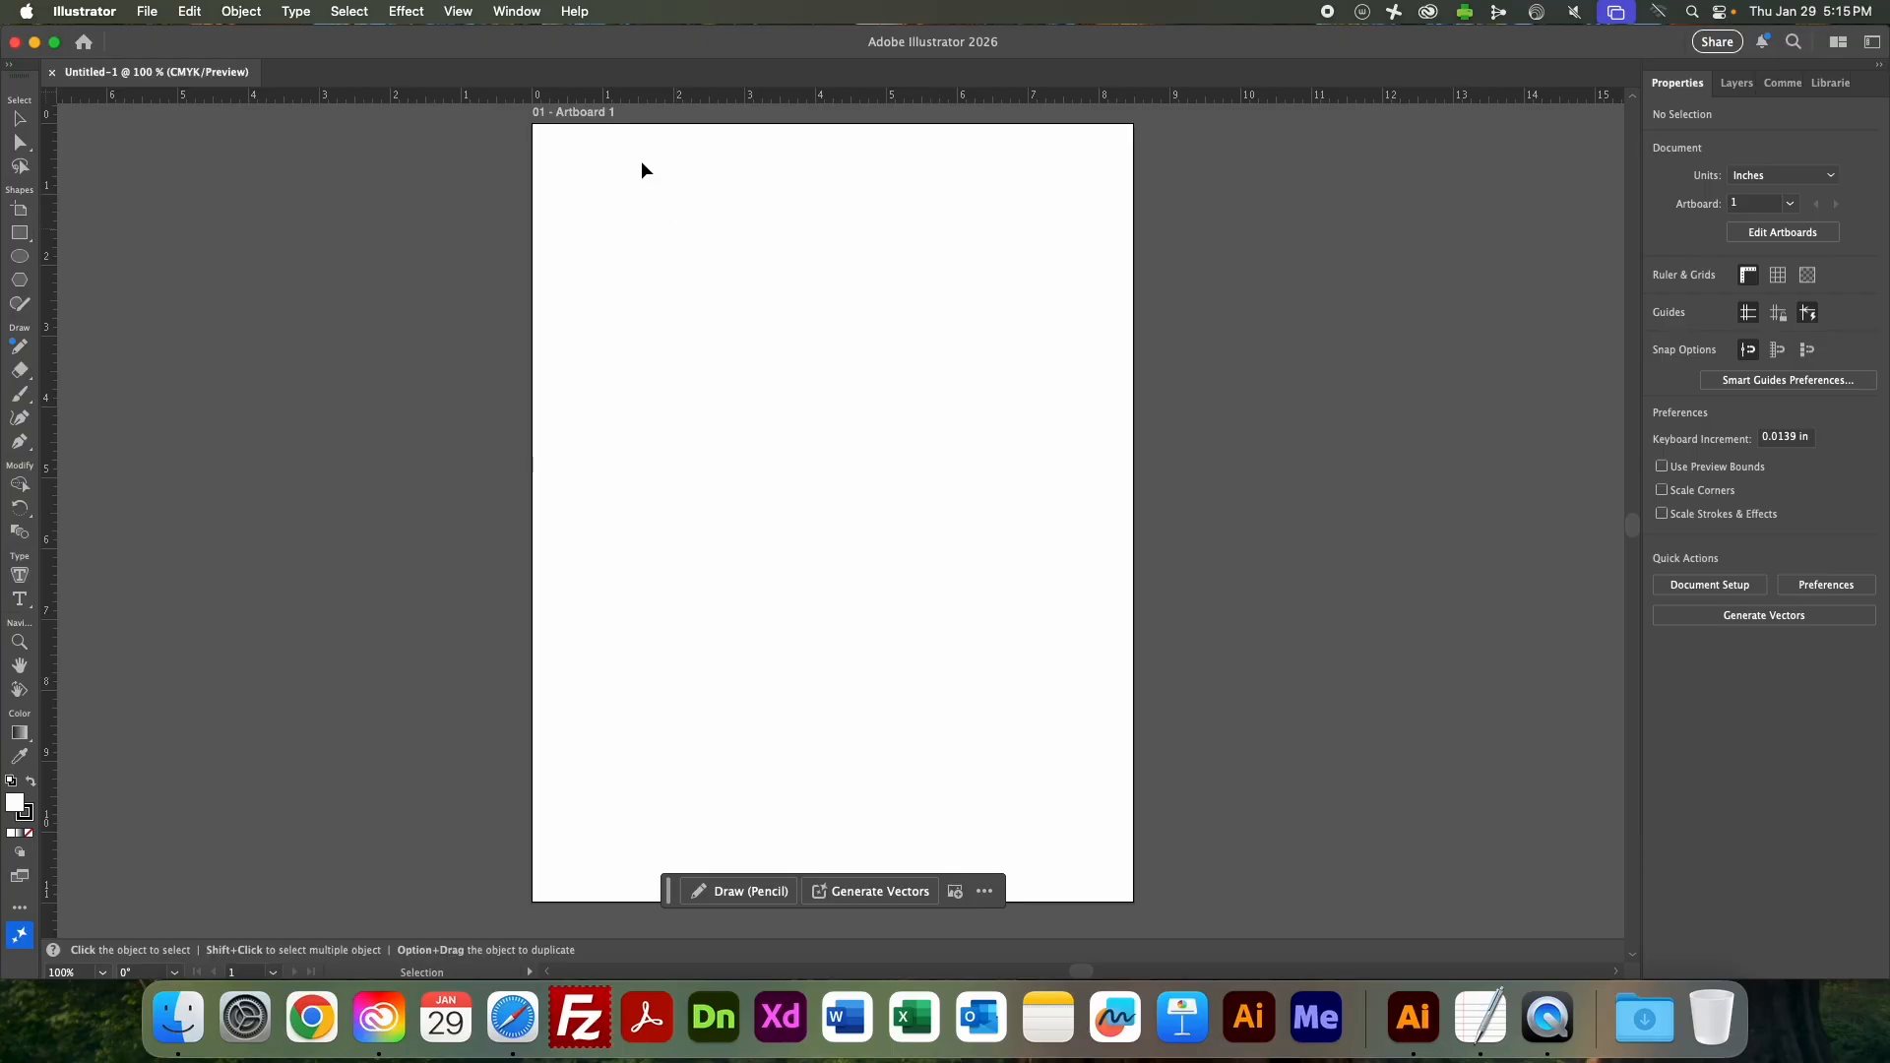
pyautogui.click(510, 11)
pyautogui.click(402, 8)
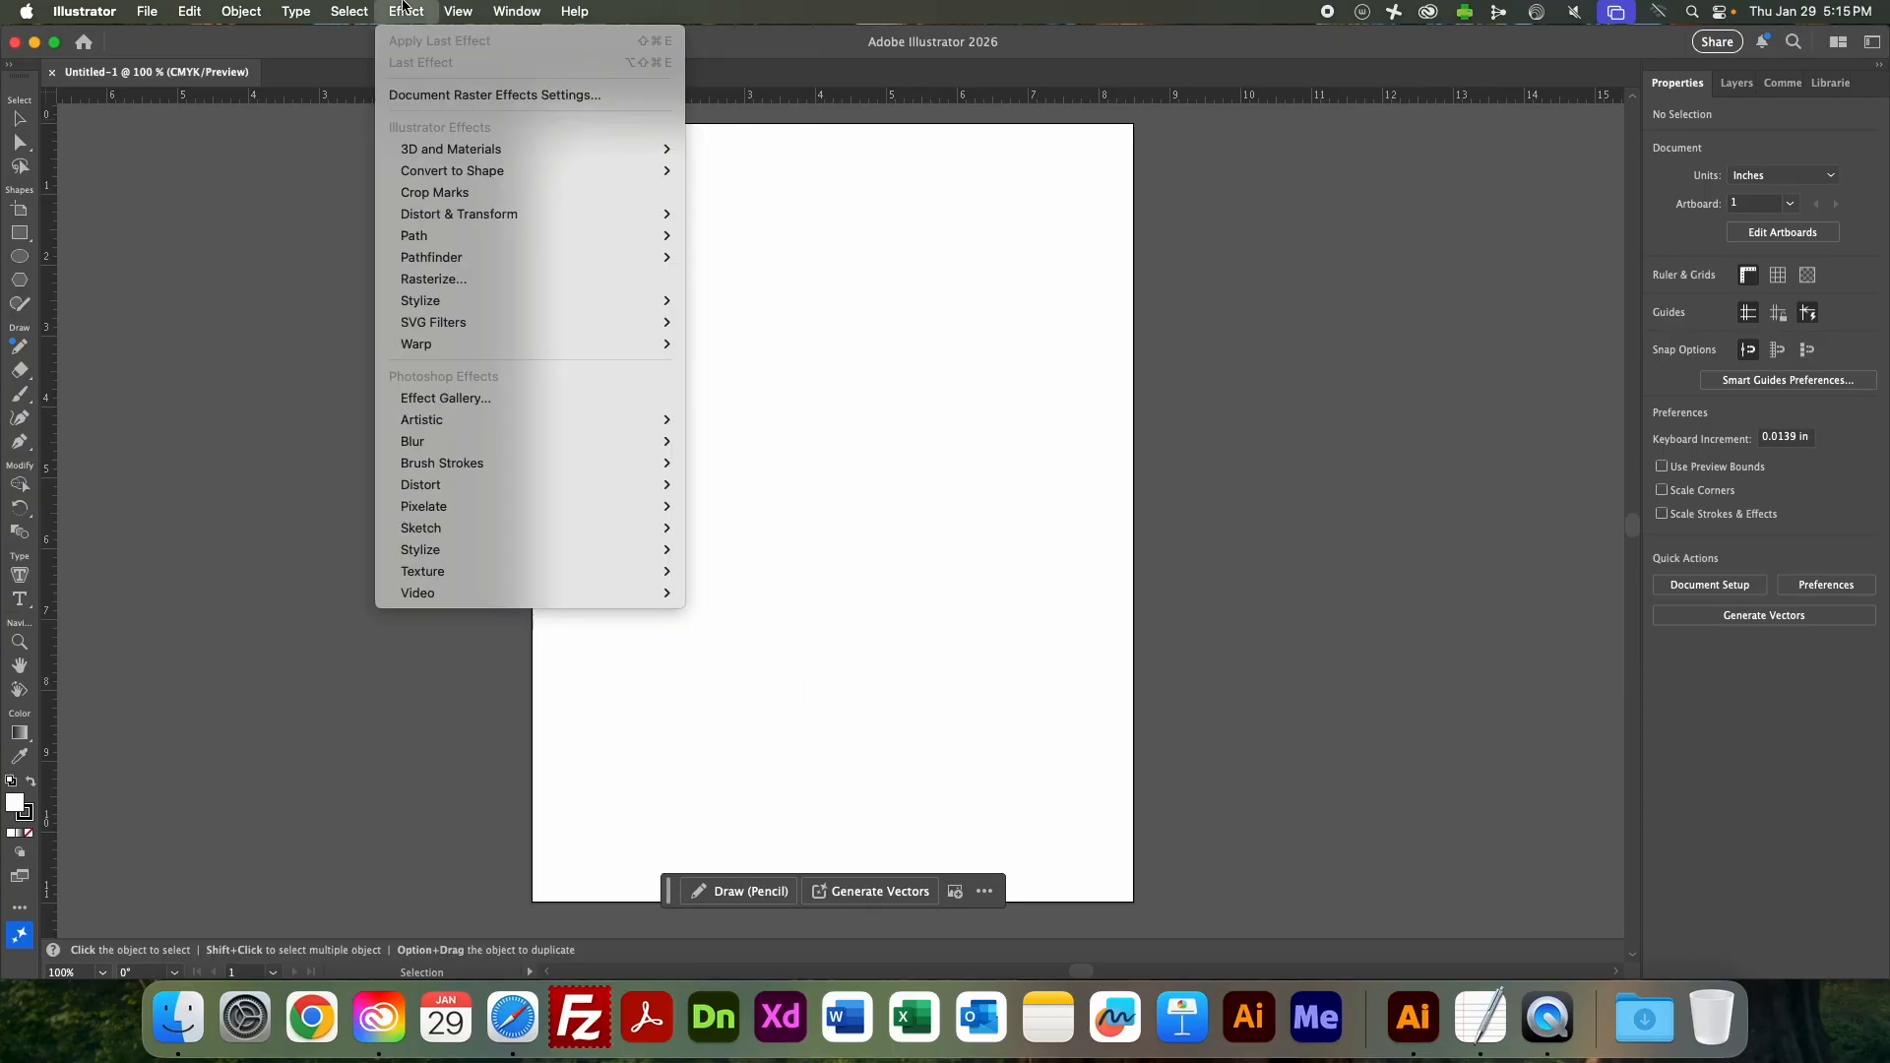
pyautogui.moveTo(458, 11)
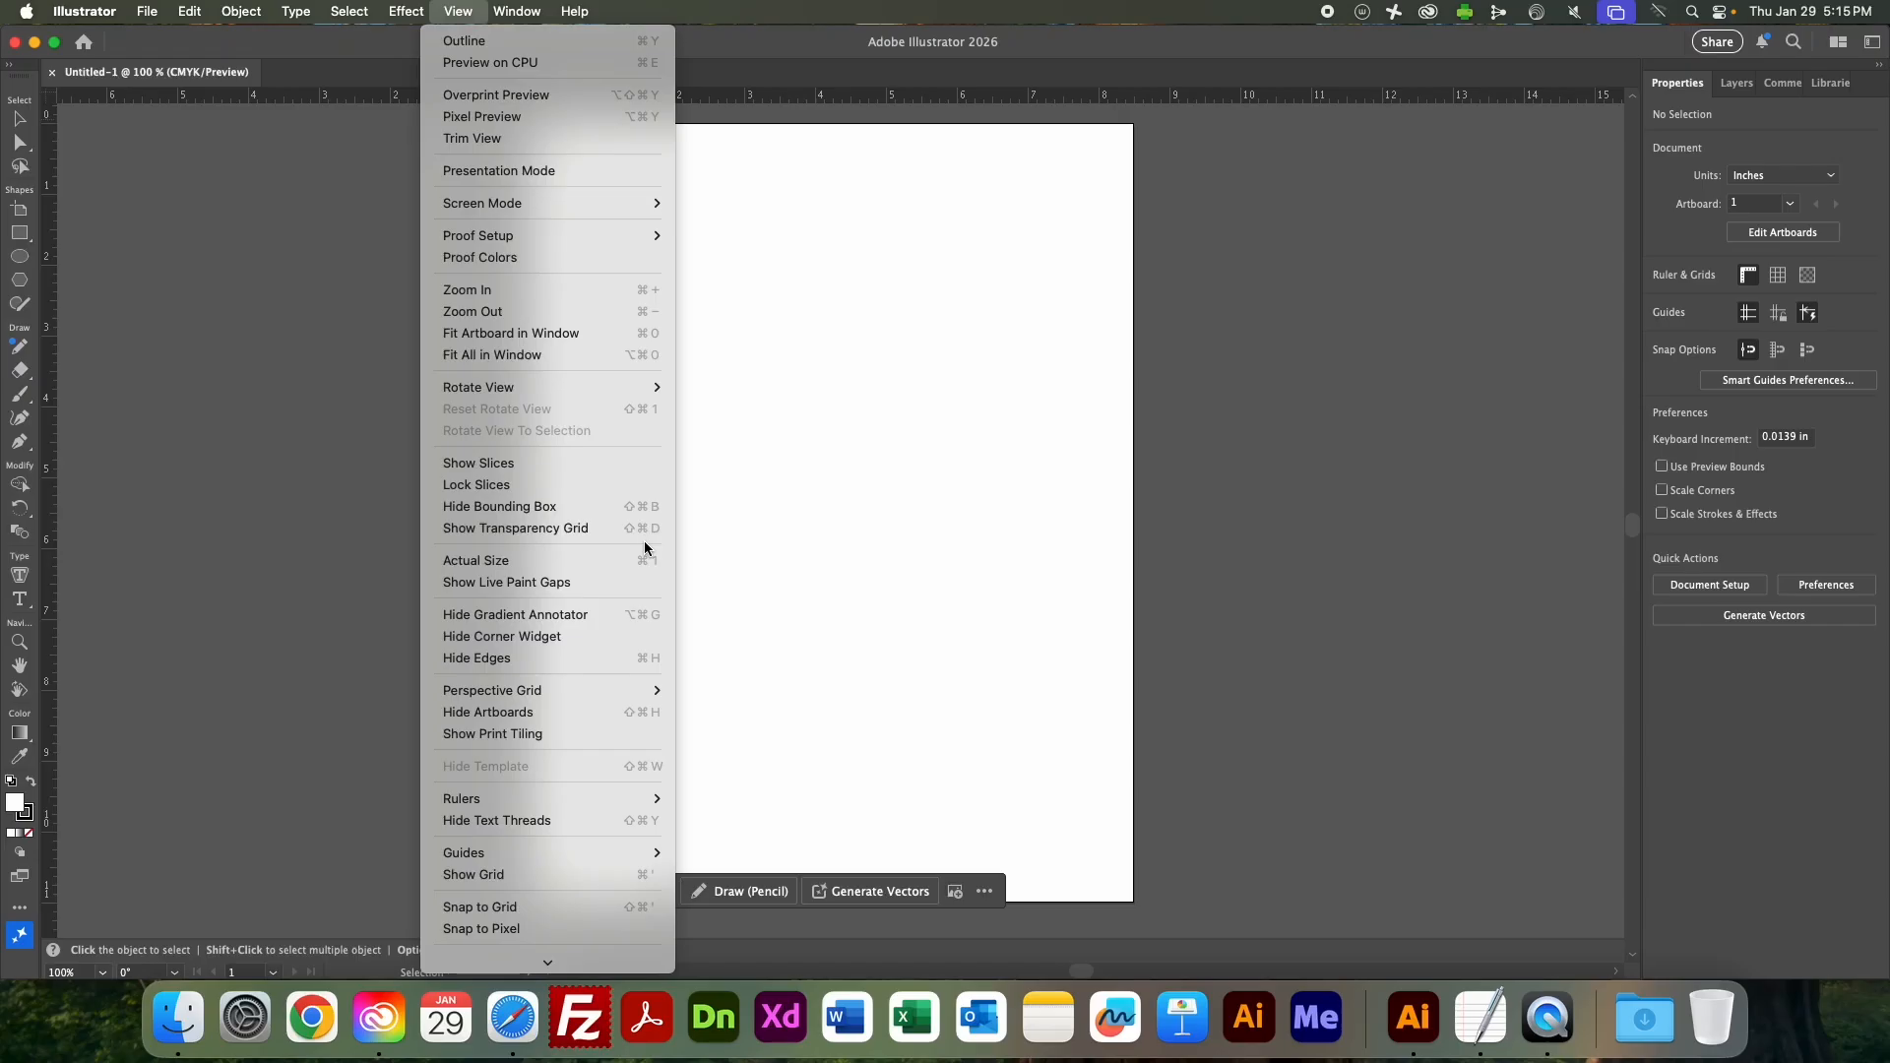
pyautogui.moveTo(347, 8)
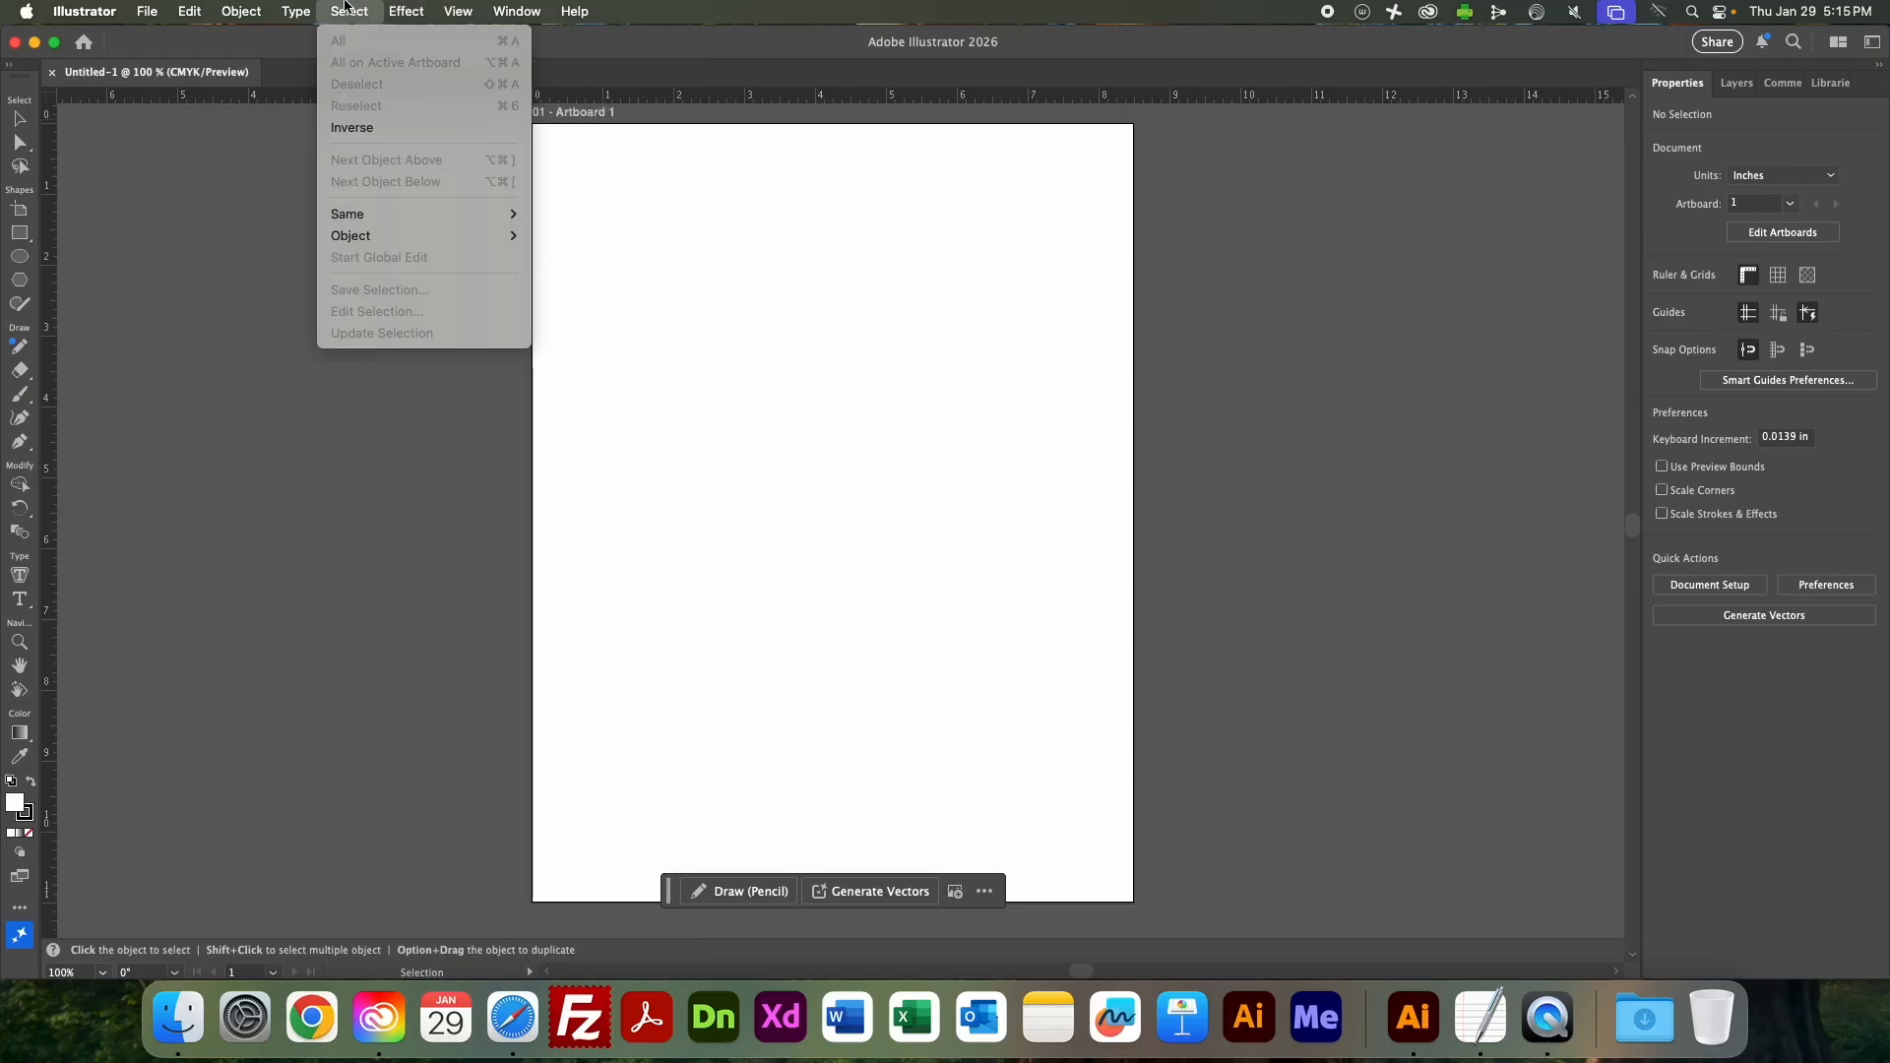
pyautogui.moveTo(281, 6)
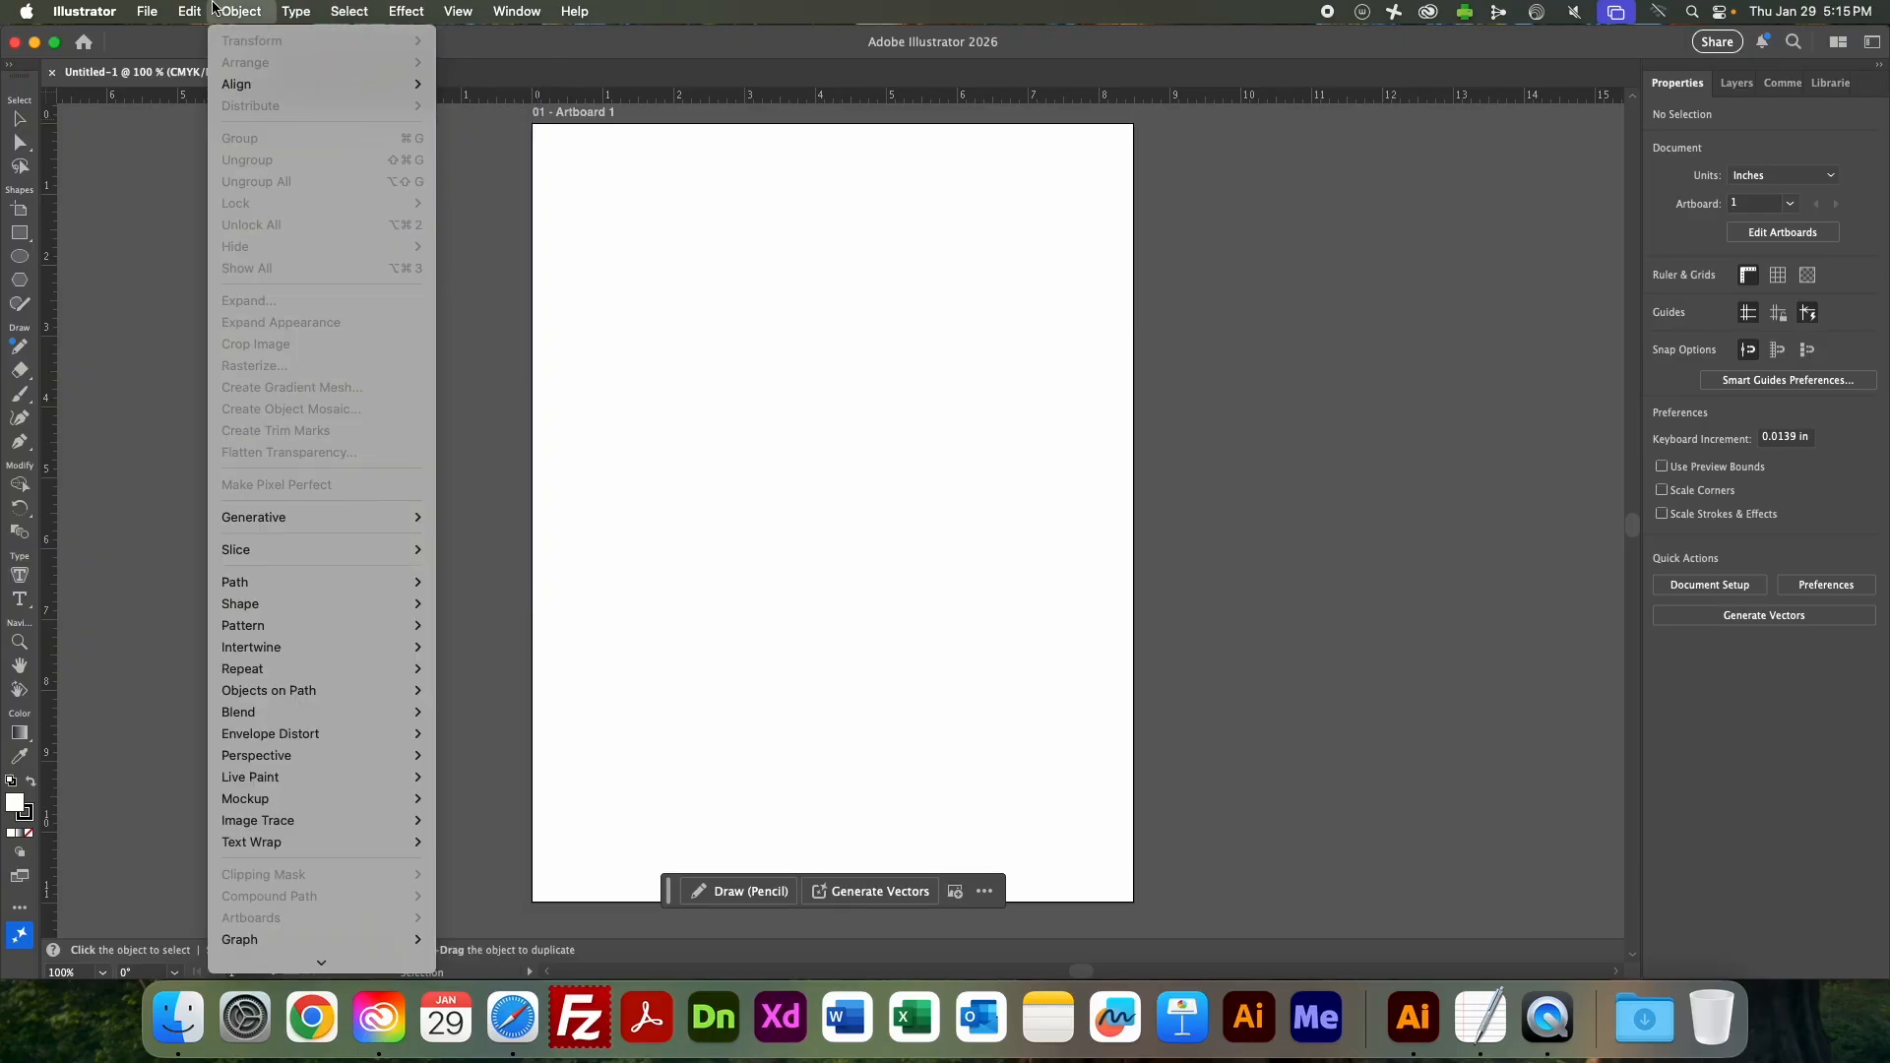
pyautogui.moveTo(147, 8)
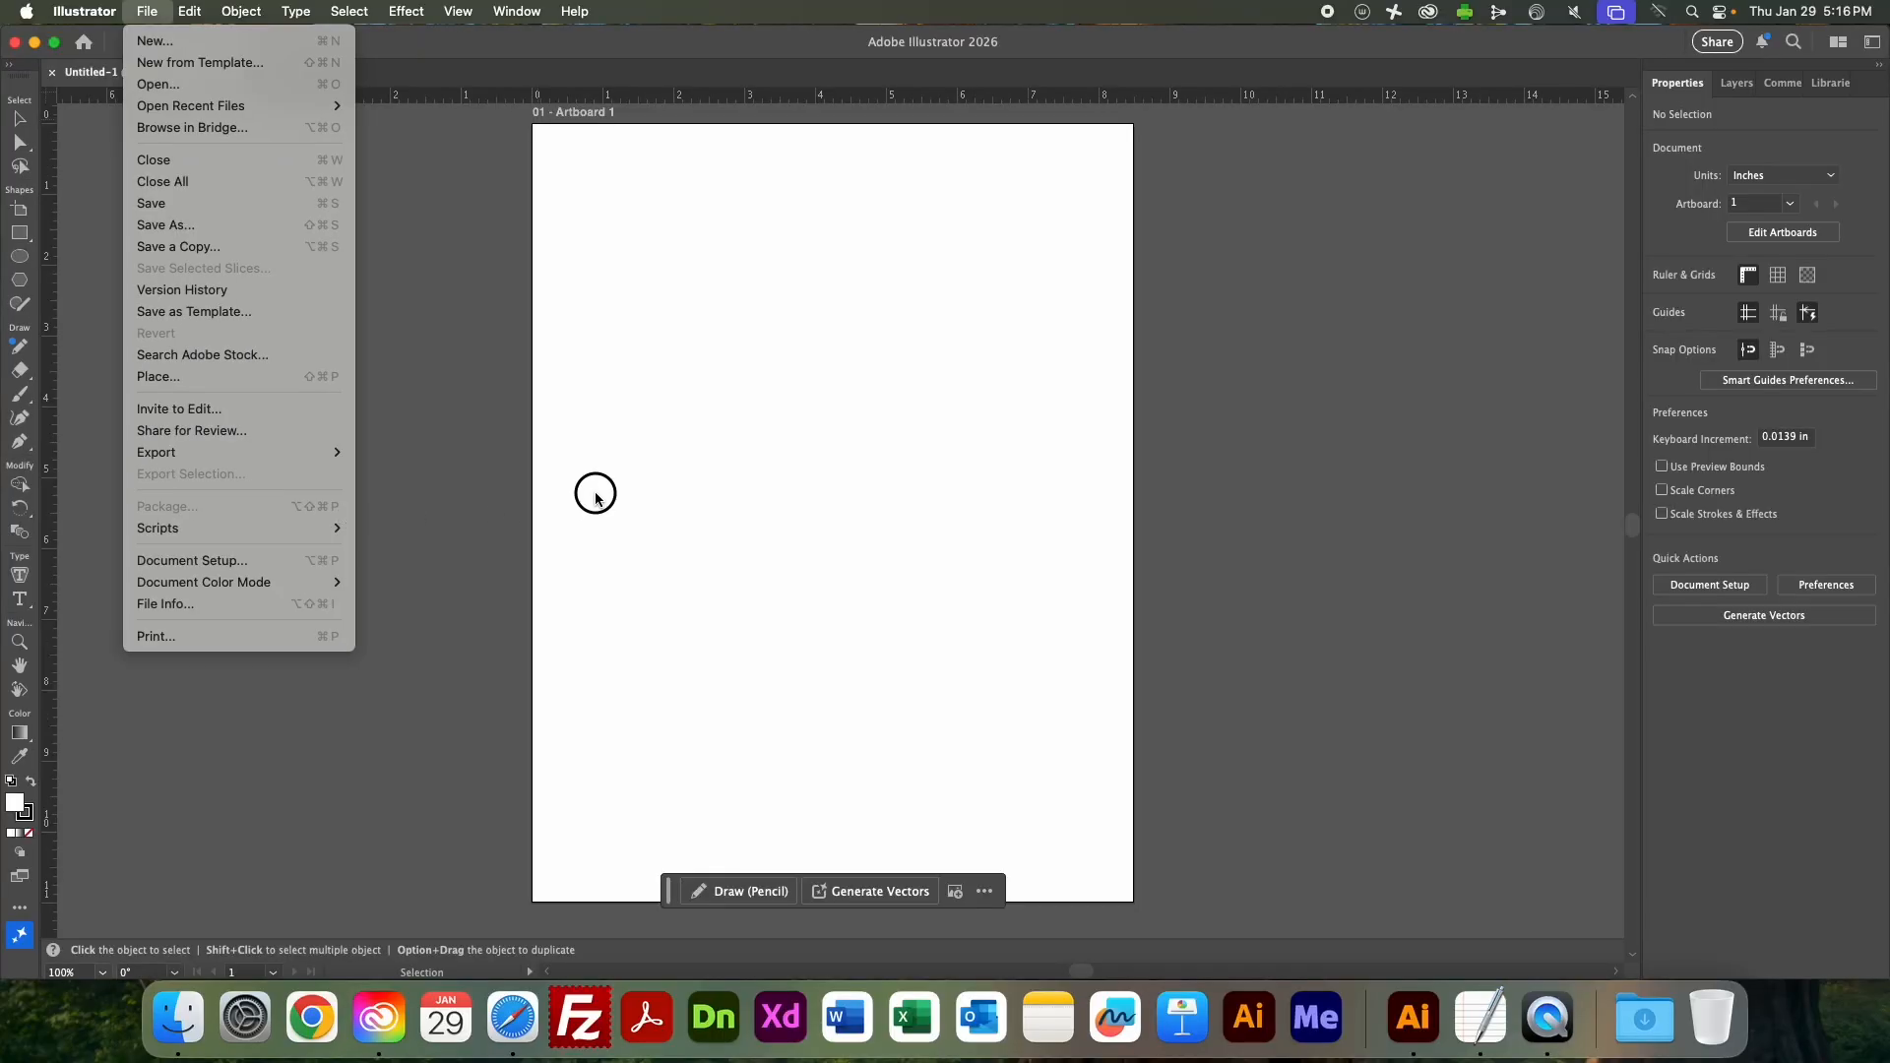
pyautogui.click(593, 497)
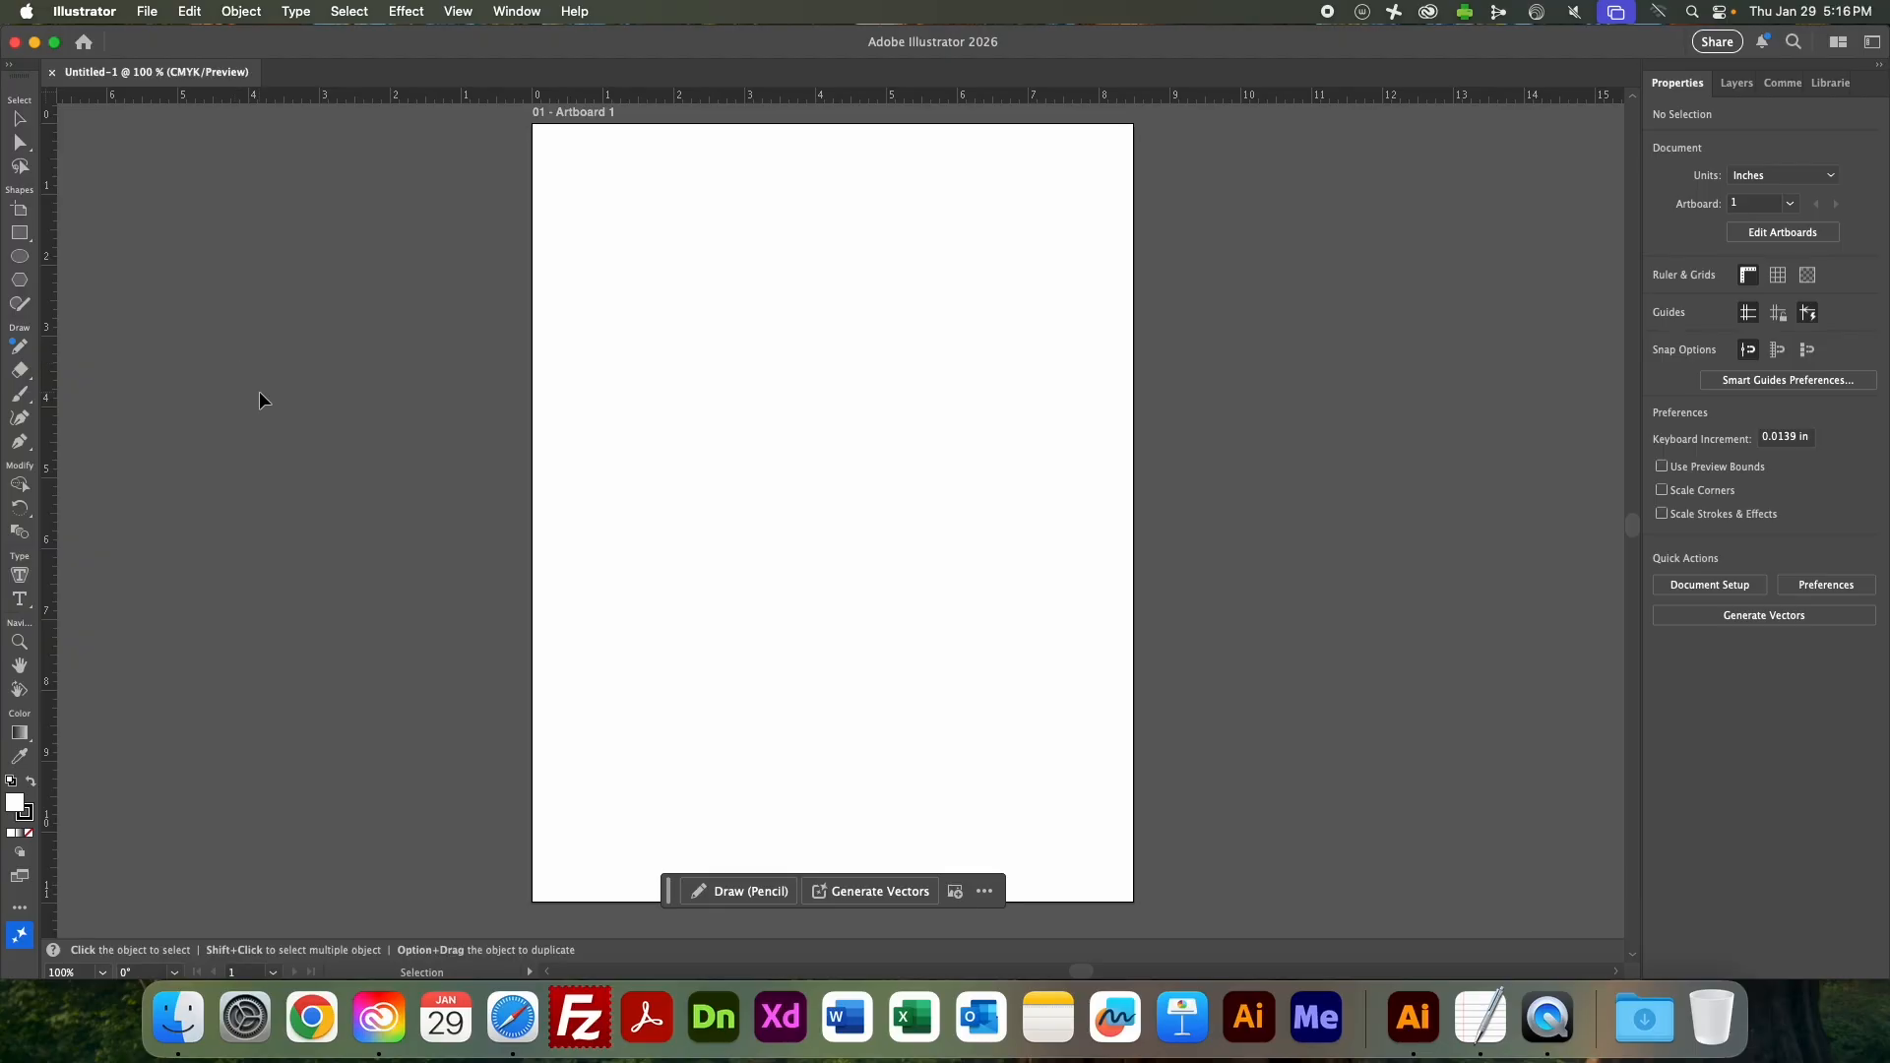
# Hide all the panels and the toolbar and bring them back, two times in a row.
pyautogui.press('Tab')
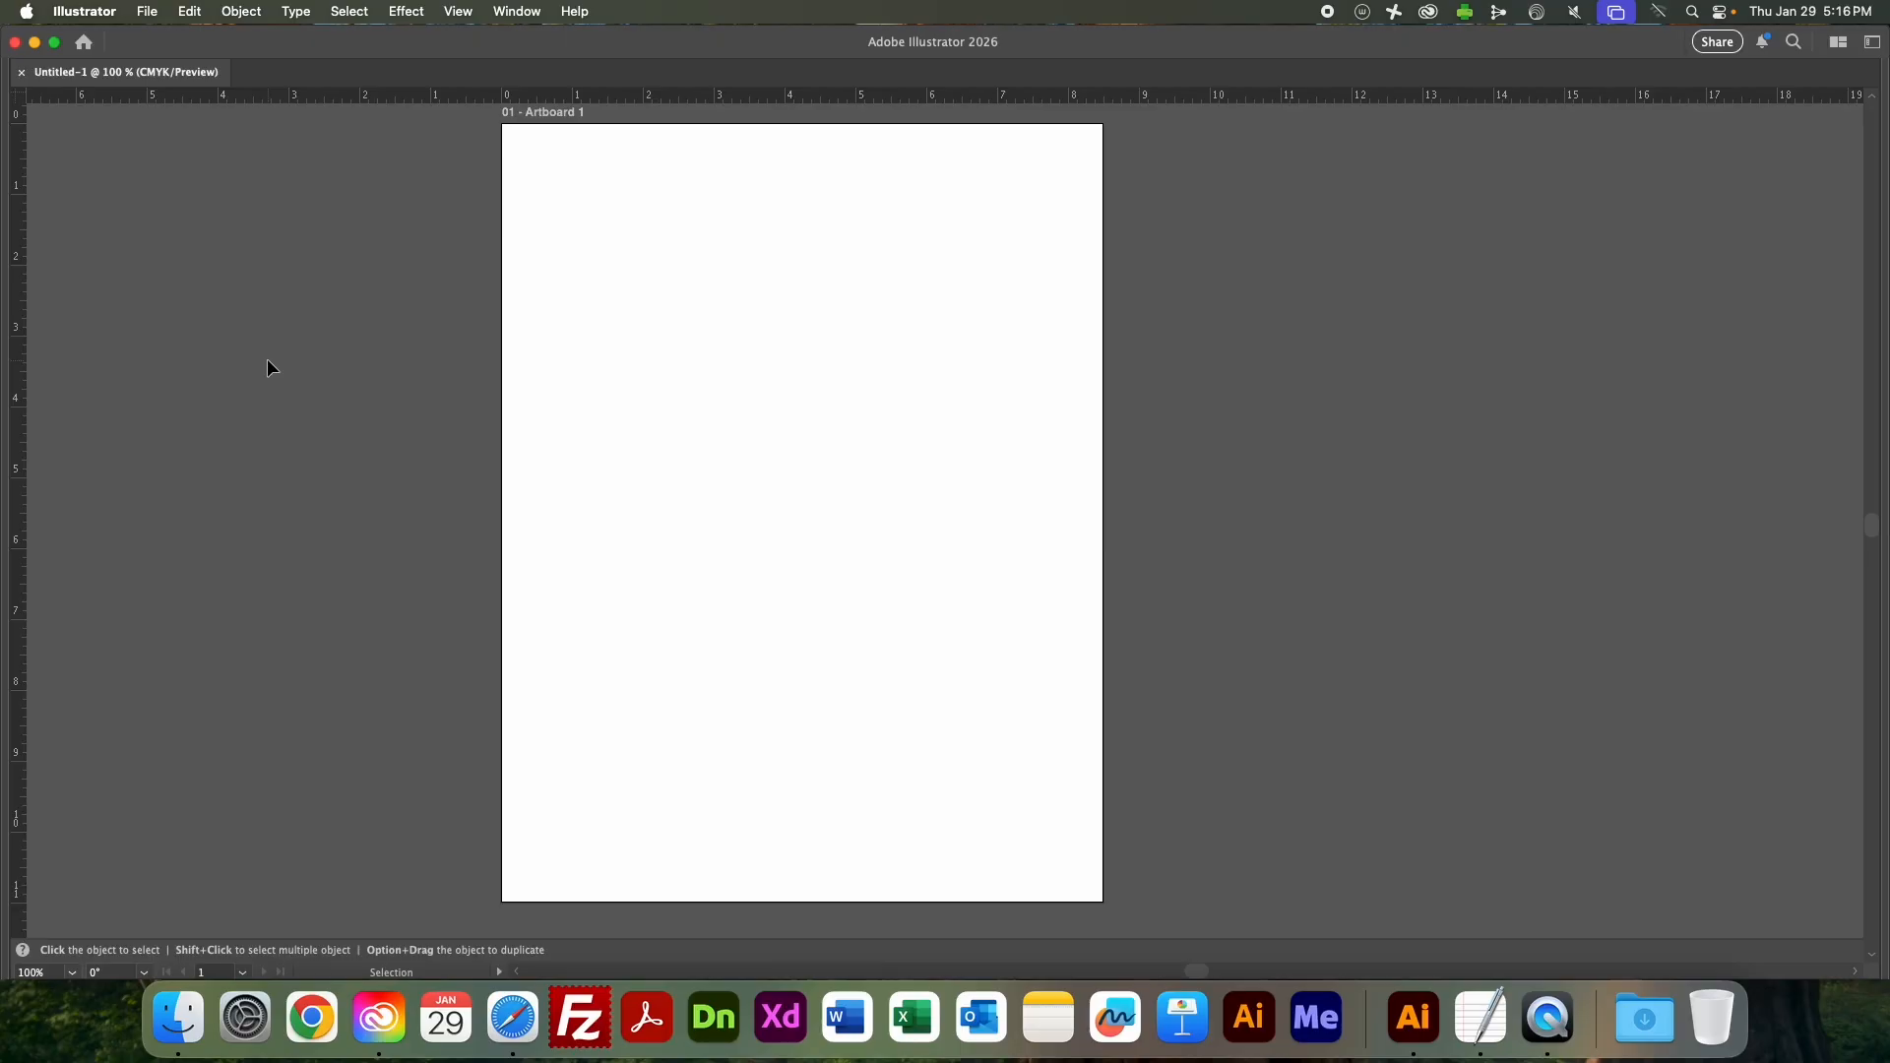
pyautogui.press('Tab')
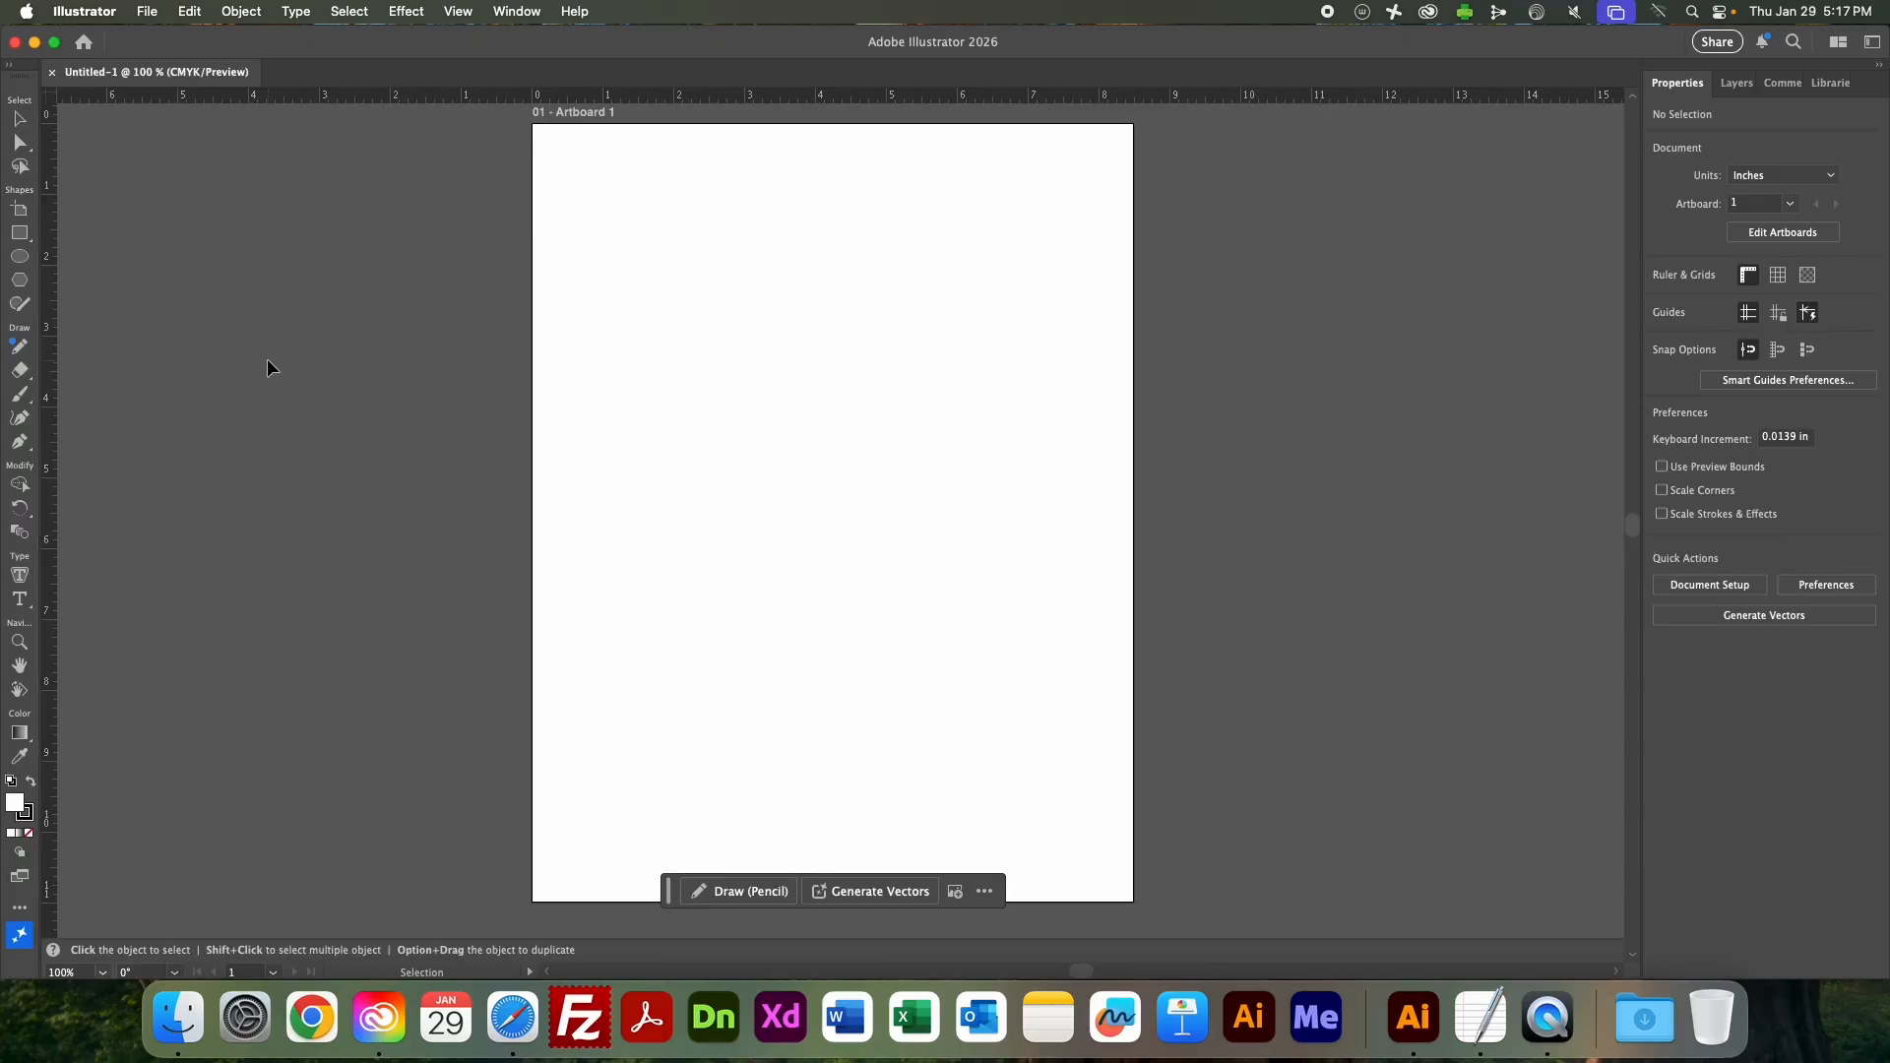
pyautogui.press('Tab')
pyautogui.press('Tab')
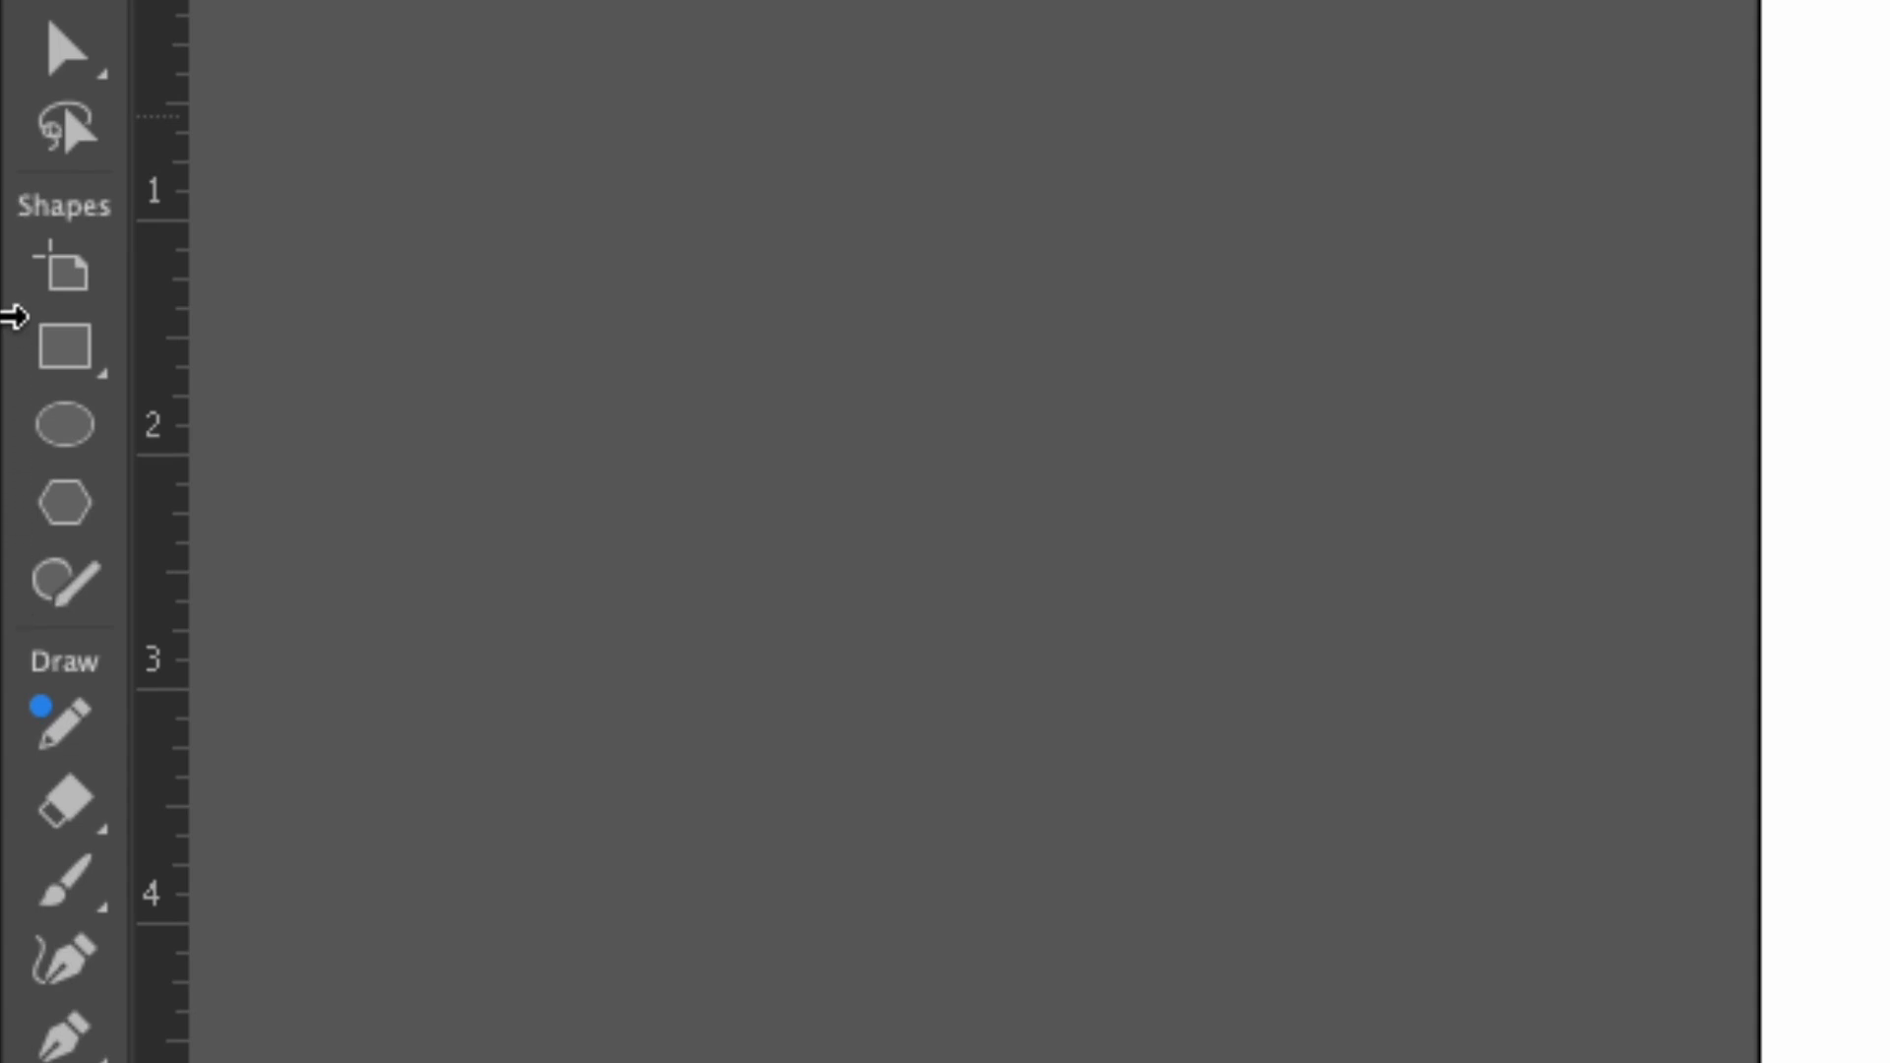
# Draw a wide rectangle about 4.6 by 1.3 in near the top of the artboard with the Rectangle tool.
pyautogui.click(77, 359)
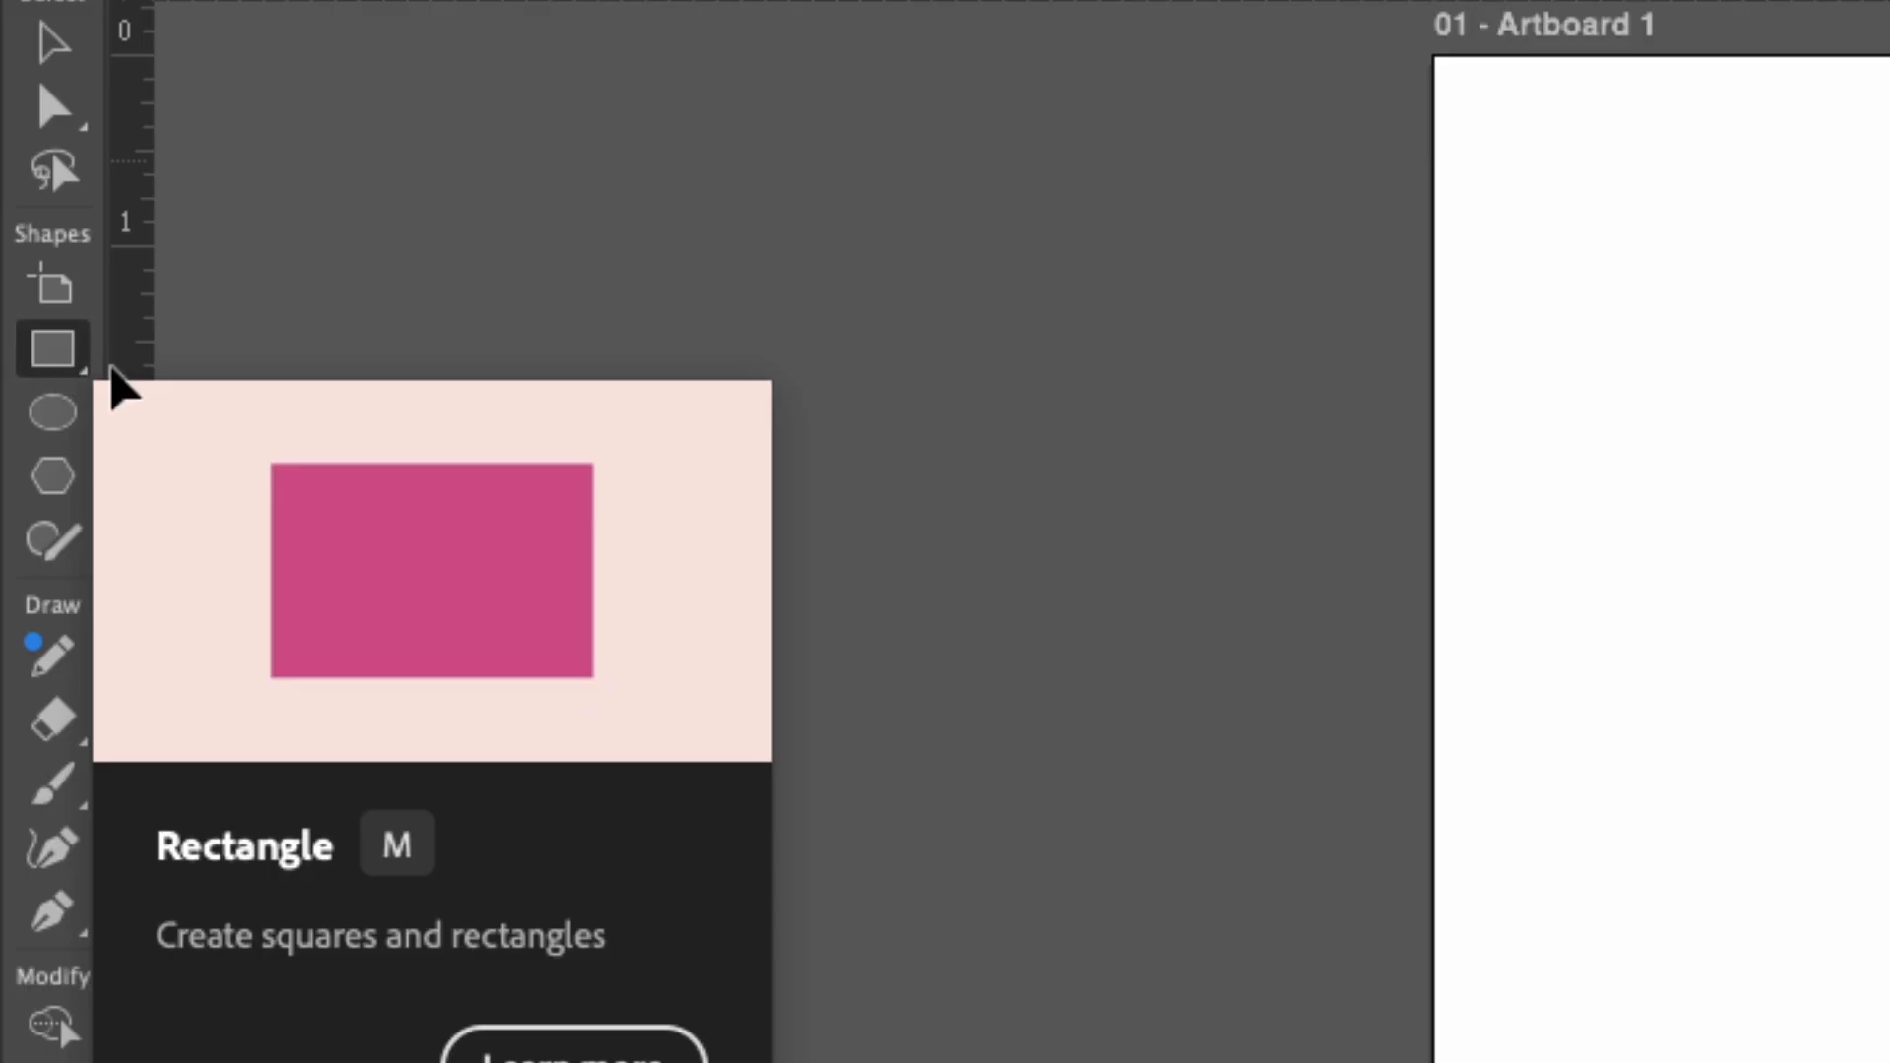
pyautogui.click(51, 368)
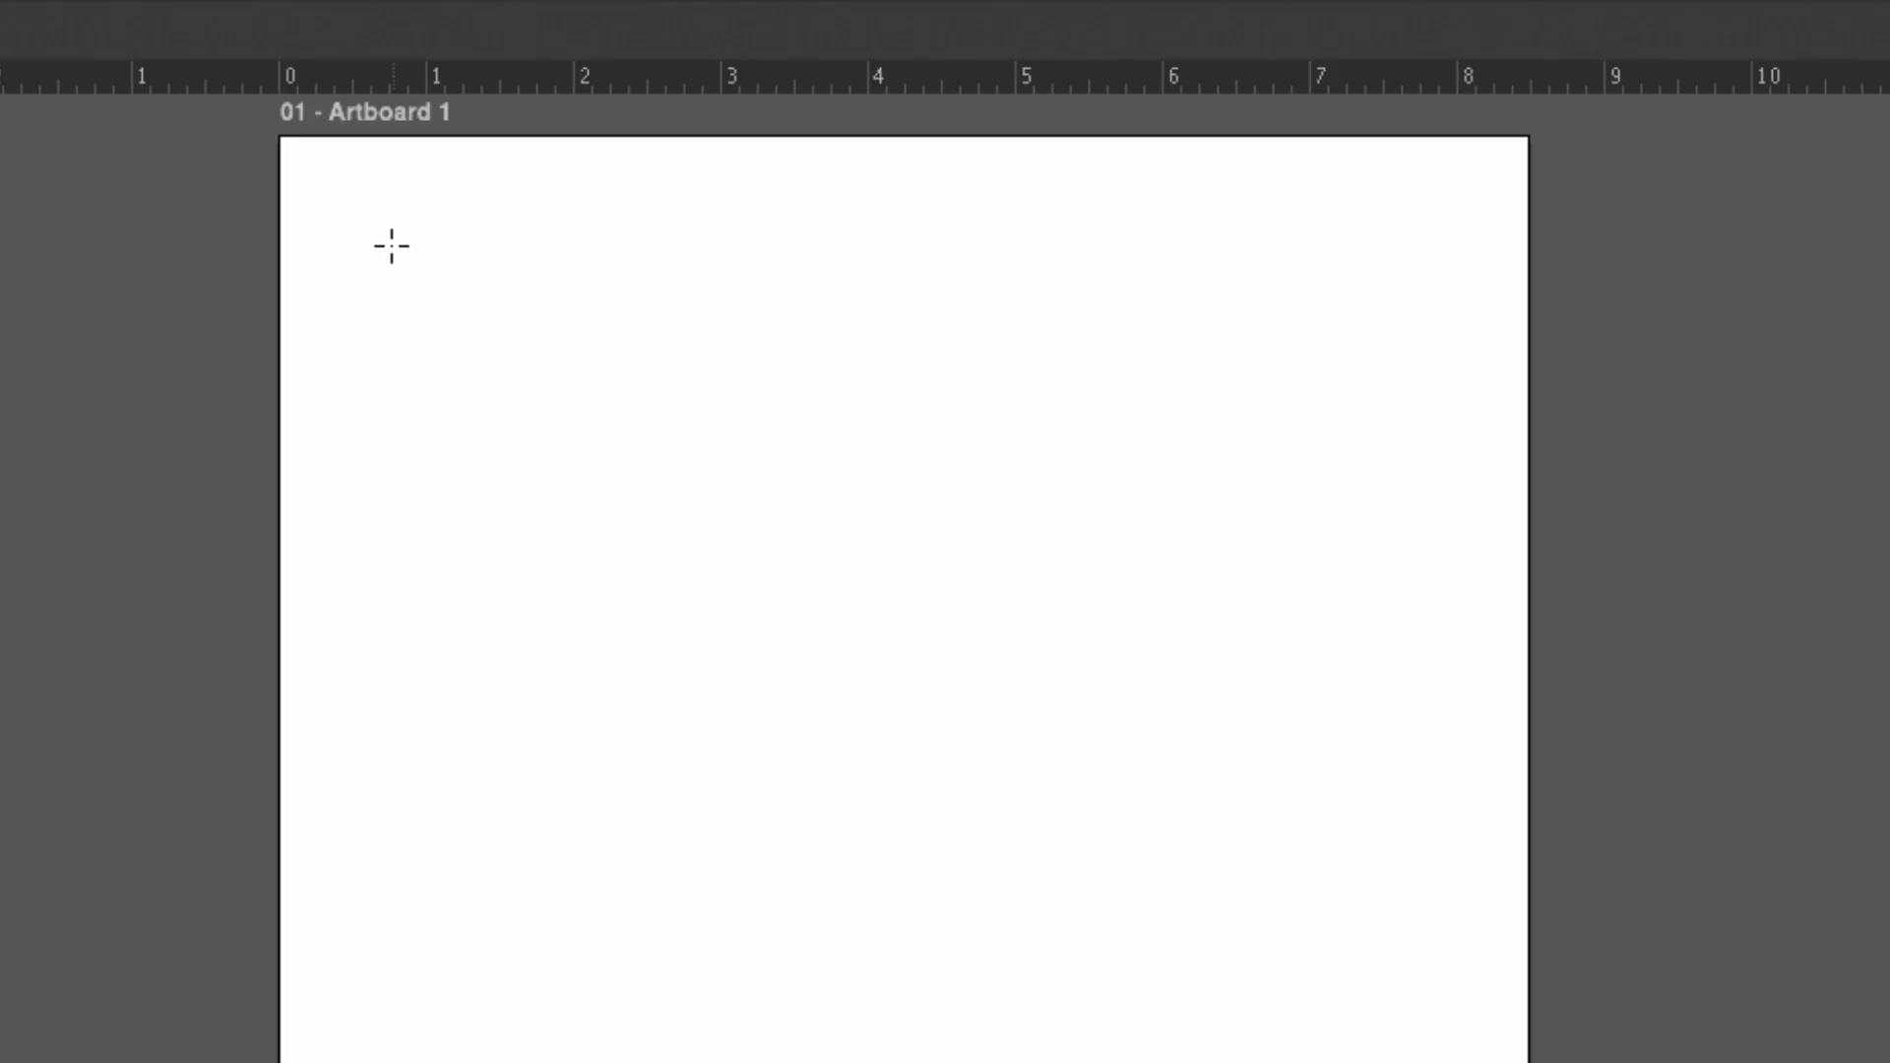
pyautogui.moveTo(390, 241)
pyautogui.mouseDown()
pyautogui.moveTo(601, 487)
pyautogui.moveTo(860, 721)
pyautogui.moveTo(958, 388)
pyautogui.moveTo(663, 637)
pyautogui.moveTo(1119, 872)
pyautogui.moveTo(777, 476)
pyautogui.moveTo(1000, 995)
pyautogui.moveTo(1017, 561)
pyautogui.moveTo(577, 818)
pyautogui.moveTo(1118, 650)
pyautogui.moveTo(549, 650)
pyautogui.moveTo(1072, 721)
pyautogui.moveTo(1071, 437)
pyautogui.mouseUp()
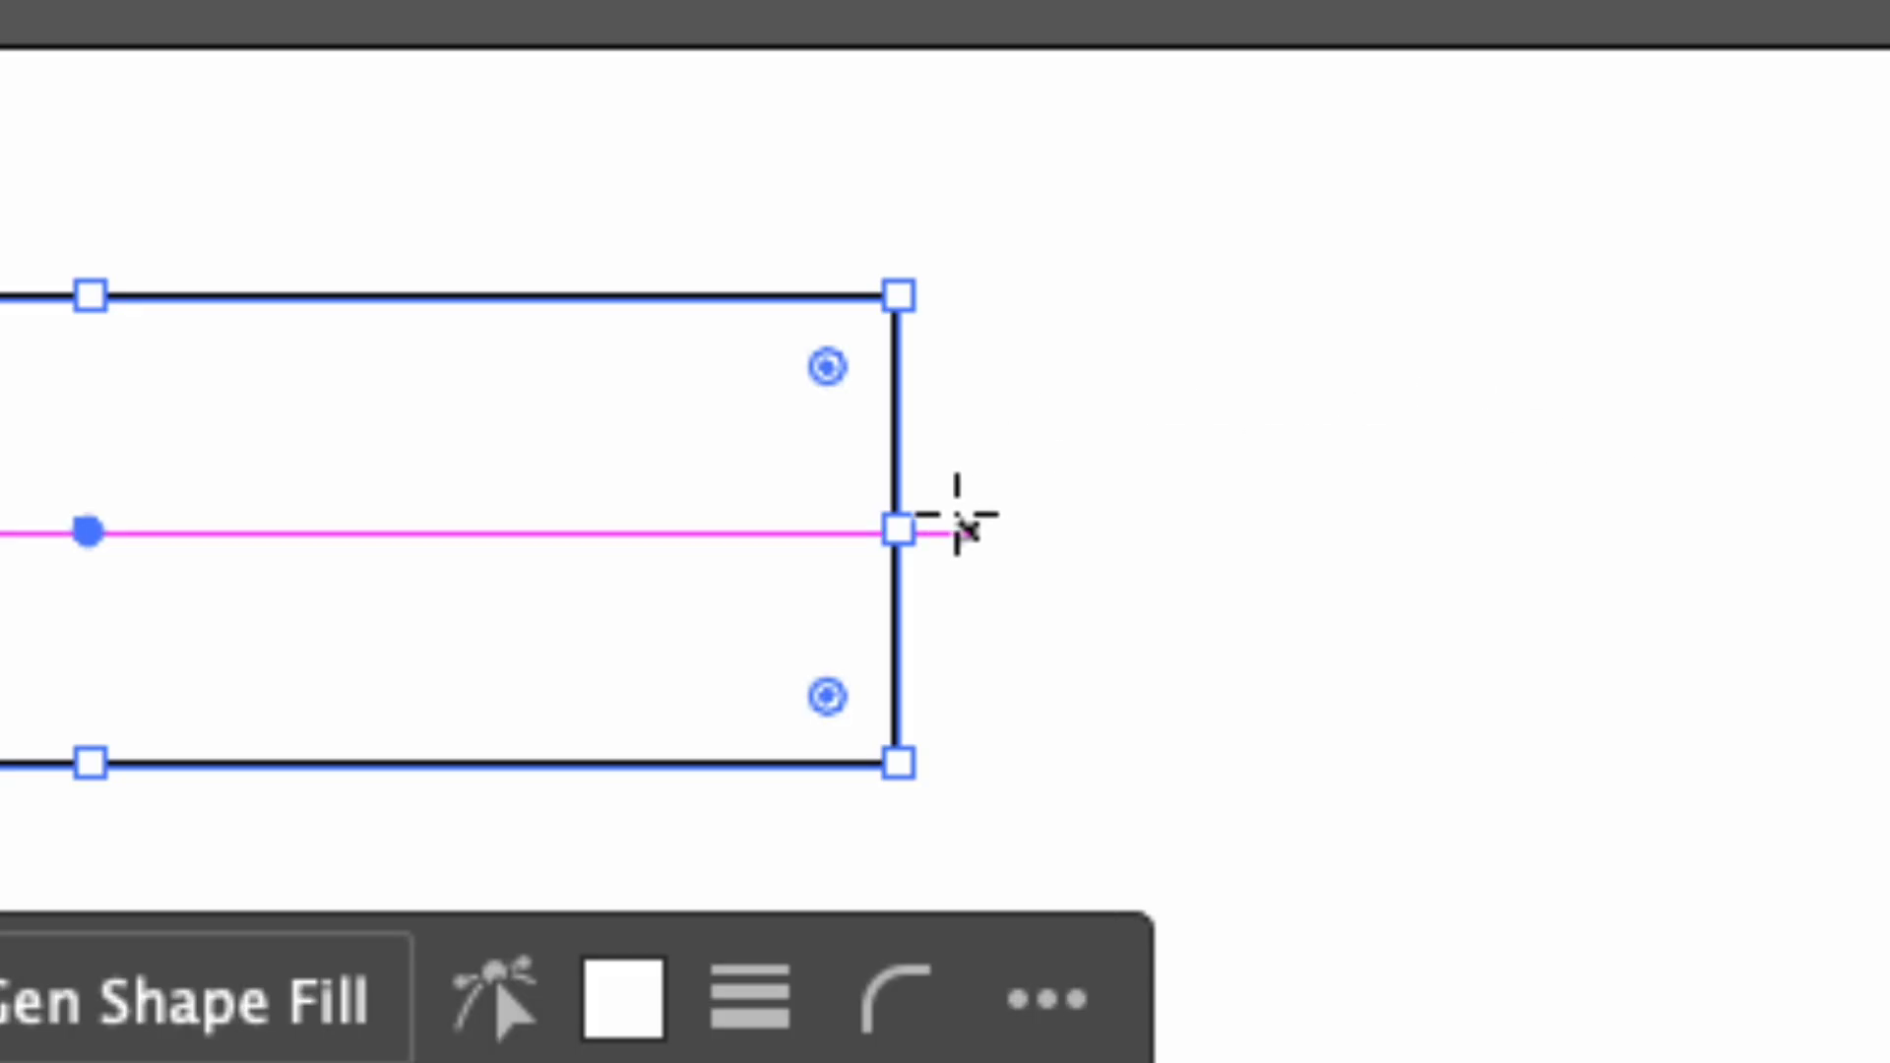
# Resize the rectangle freehand by its side, top and corner handles to about 5.4 in wide and 1.7 in high.
pyautogui.moveTo(898, 530); pyautogui.dragTo(1419, 510)
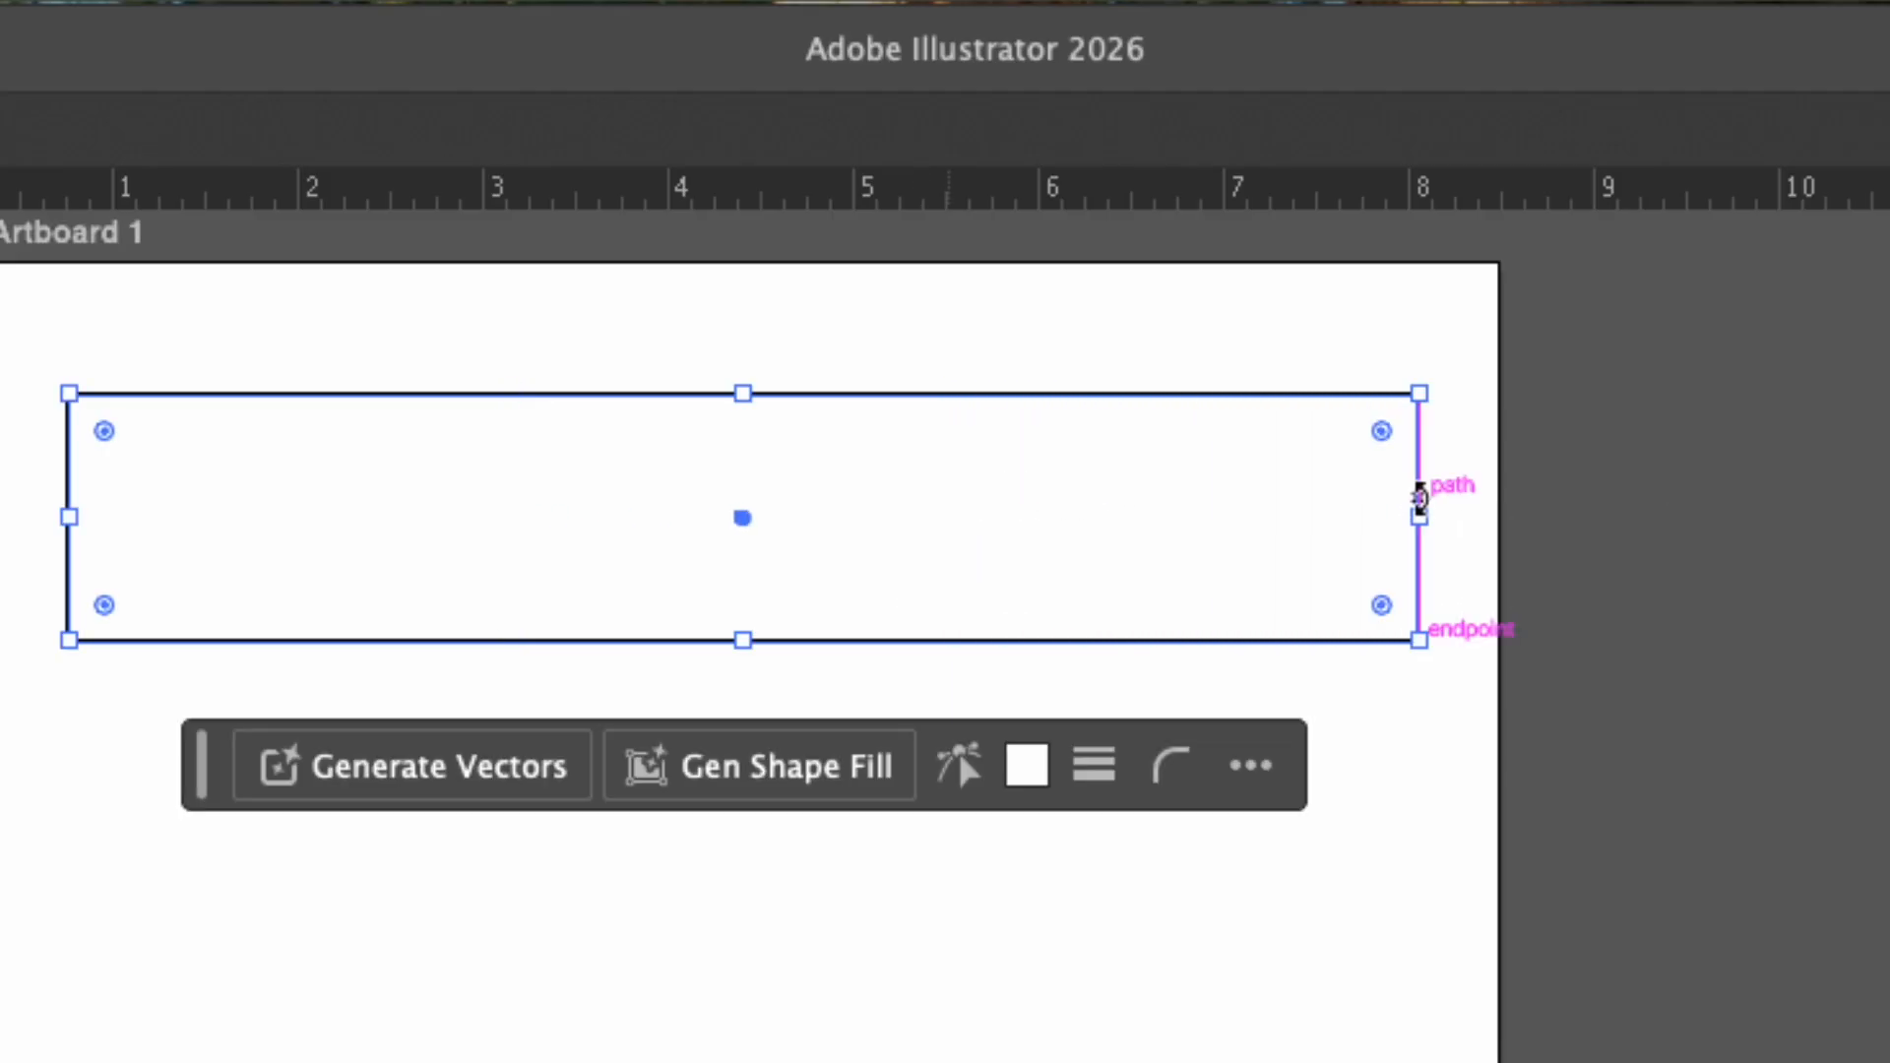
pyautogui.moveTo(734, 394); pyautogui.dragTo(754, 494)
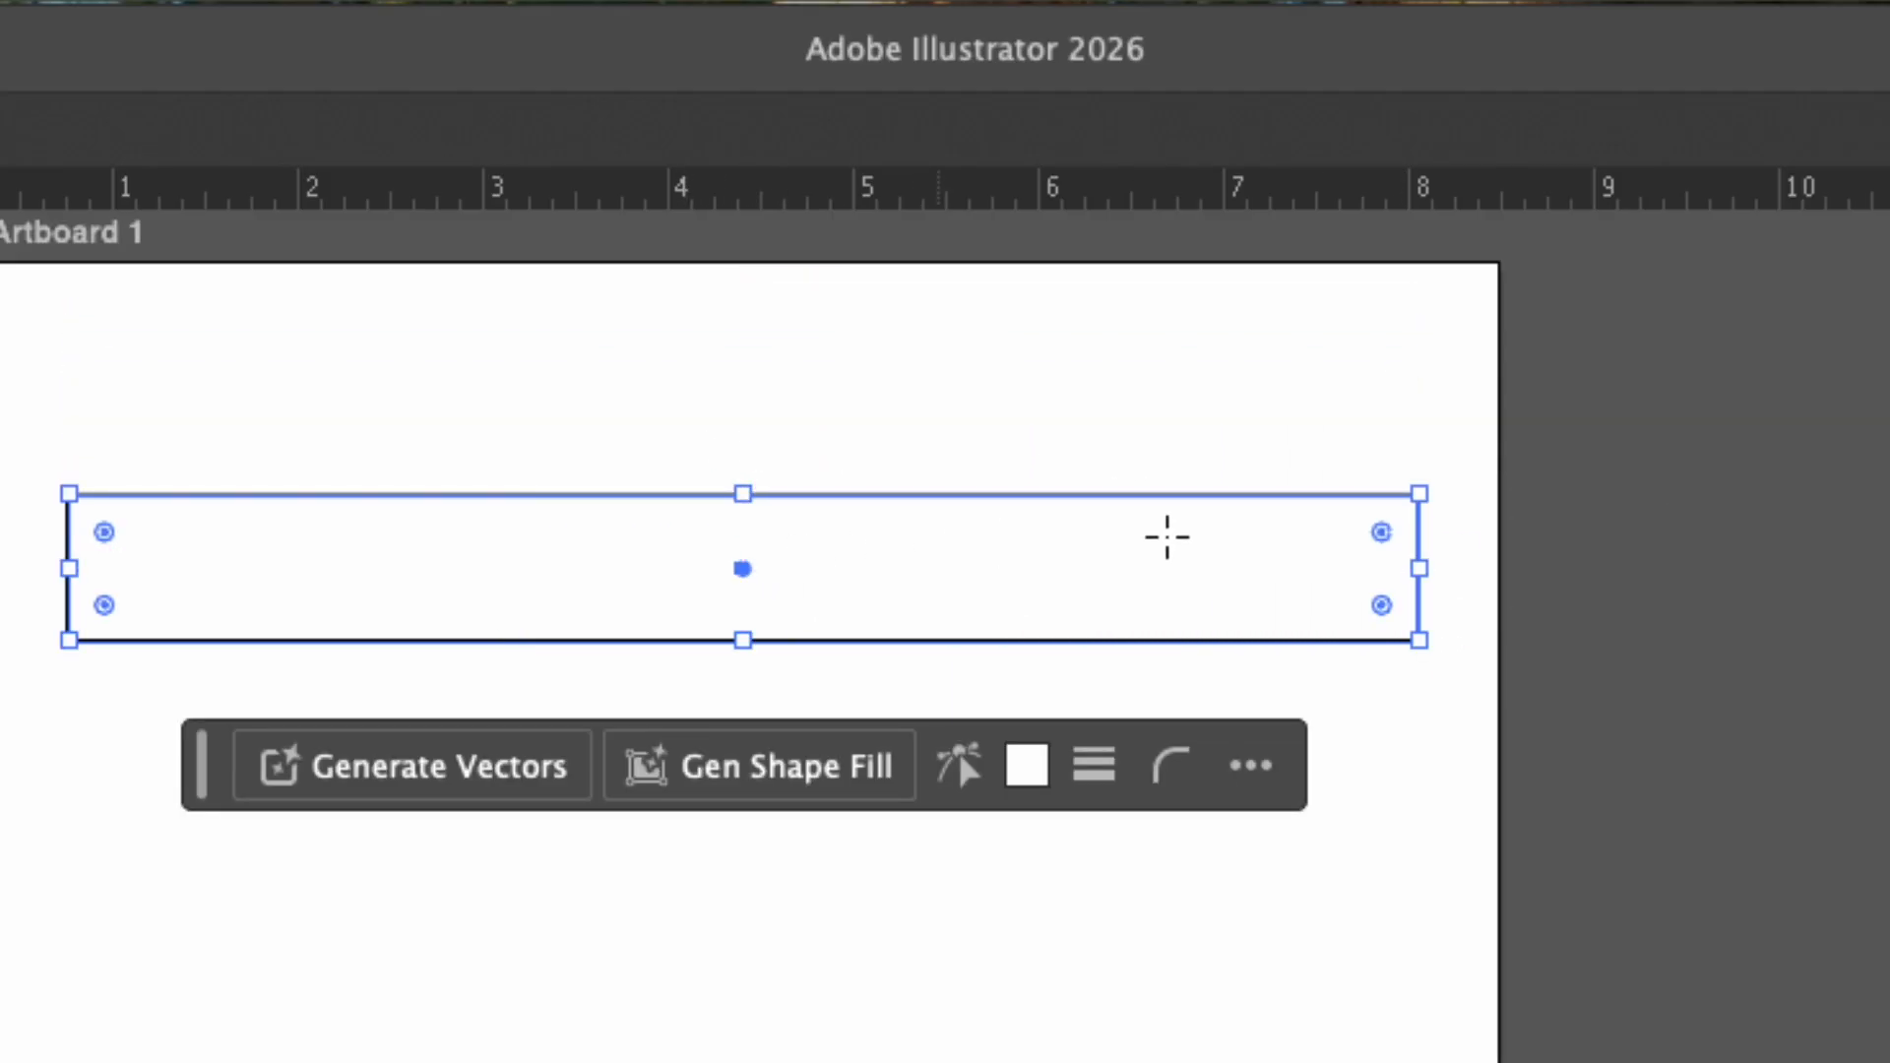
pyautogui.moveTo(1419, 489); pyautogui.dragTo(1044, 351)
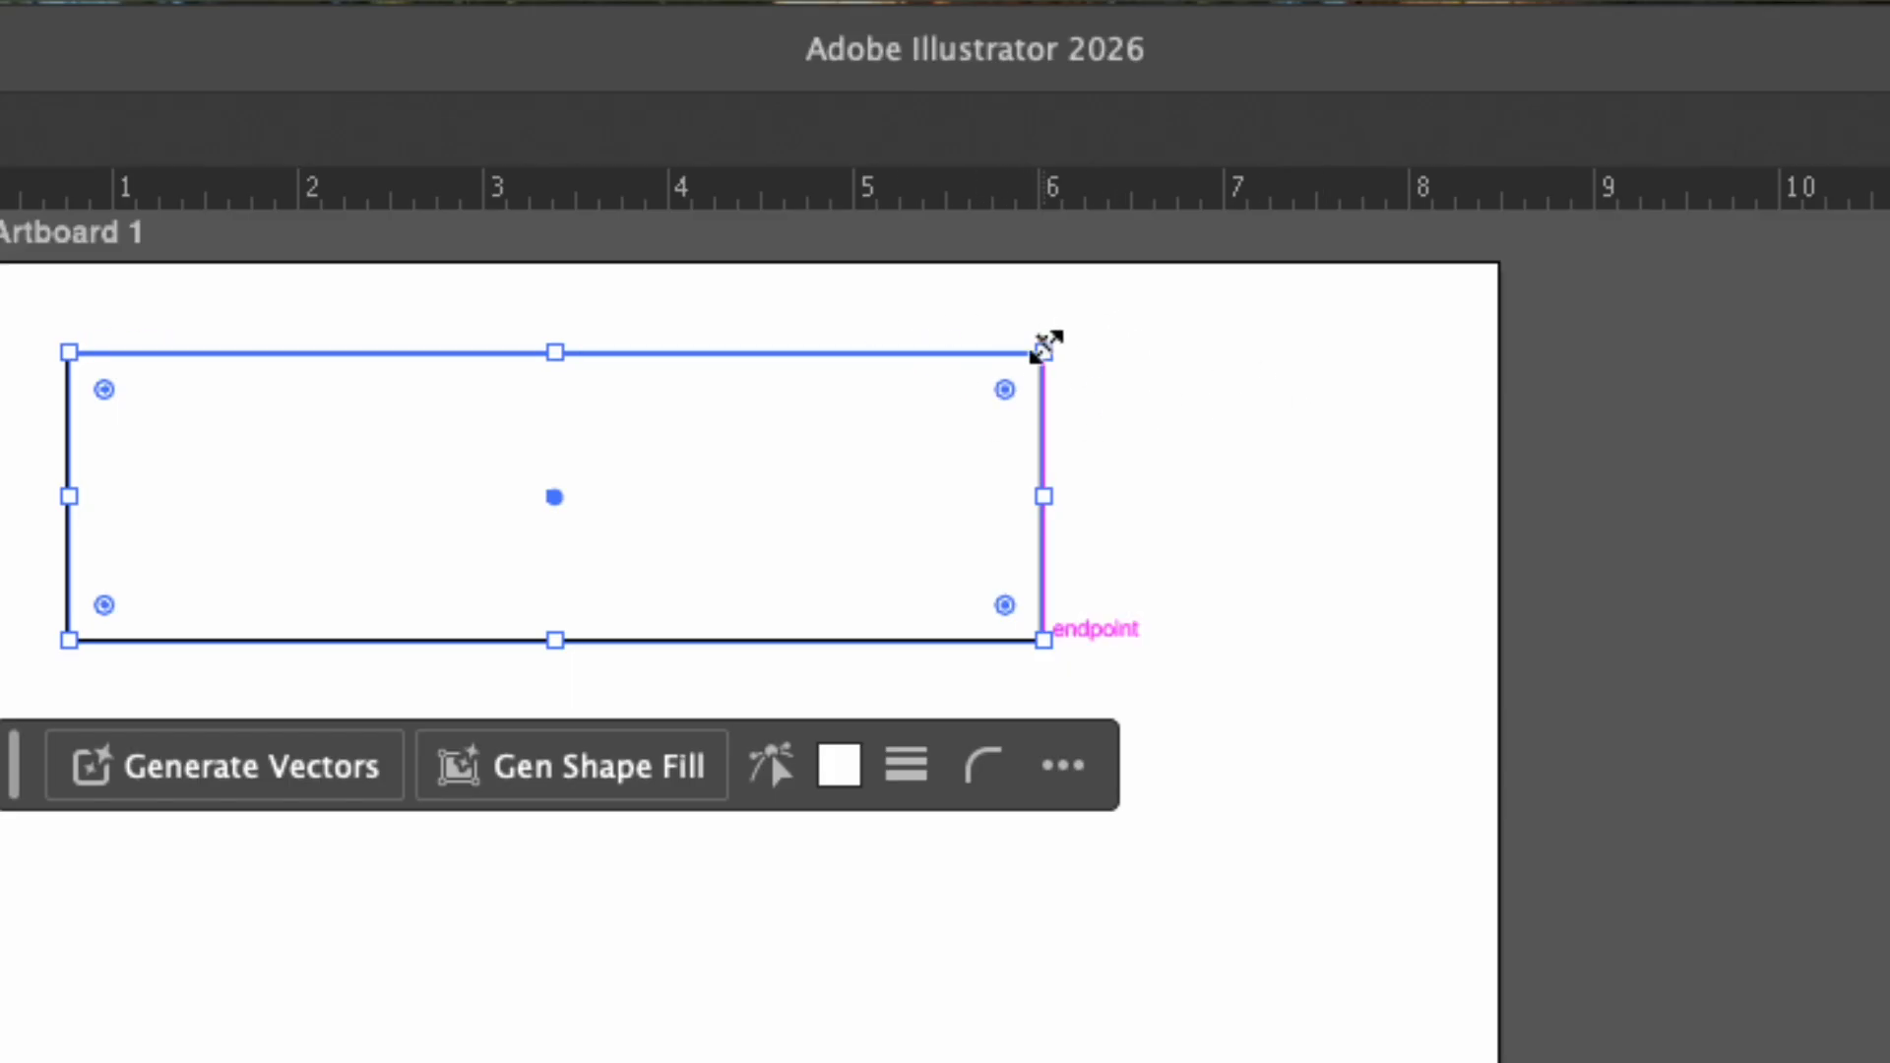
pyautogui.moveTo(1046, 351); pyautogui.dragTo(1230, 336)
pyautogui.moveTo(1230, 488); pyautogui.dragTo(1049, 489)
pyautogui.moveTo(1048, 640)
pyautogui.mouseDown()
pyautogui.moveTo(1152, 688)
pyautogui.moveTo(1077, 647)
pyautogui.mouseUp()
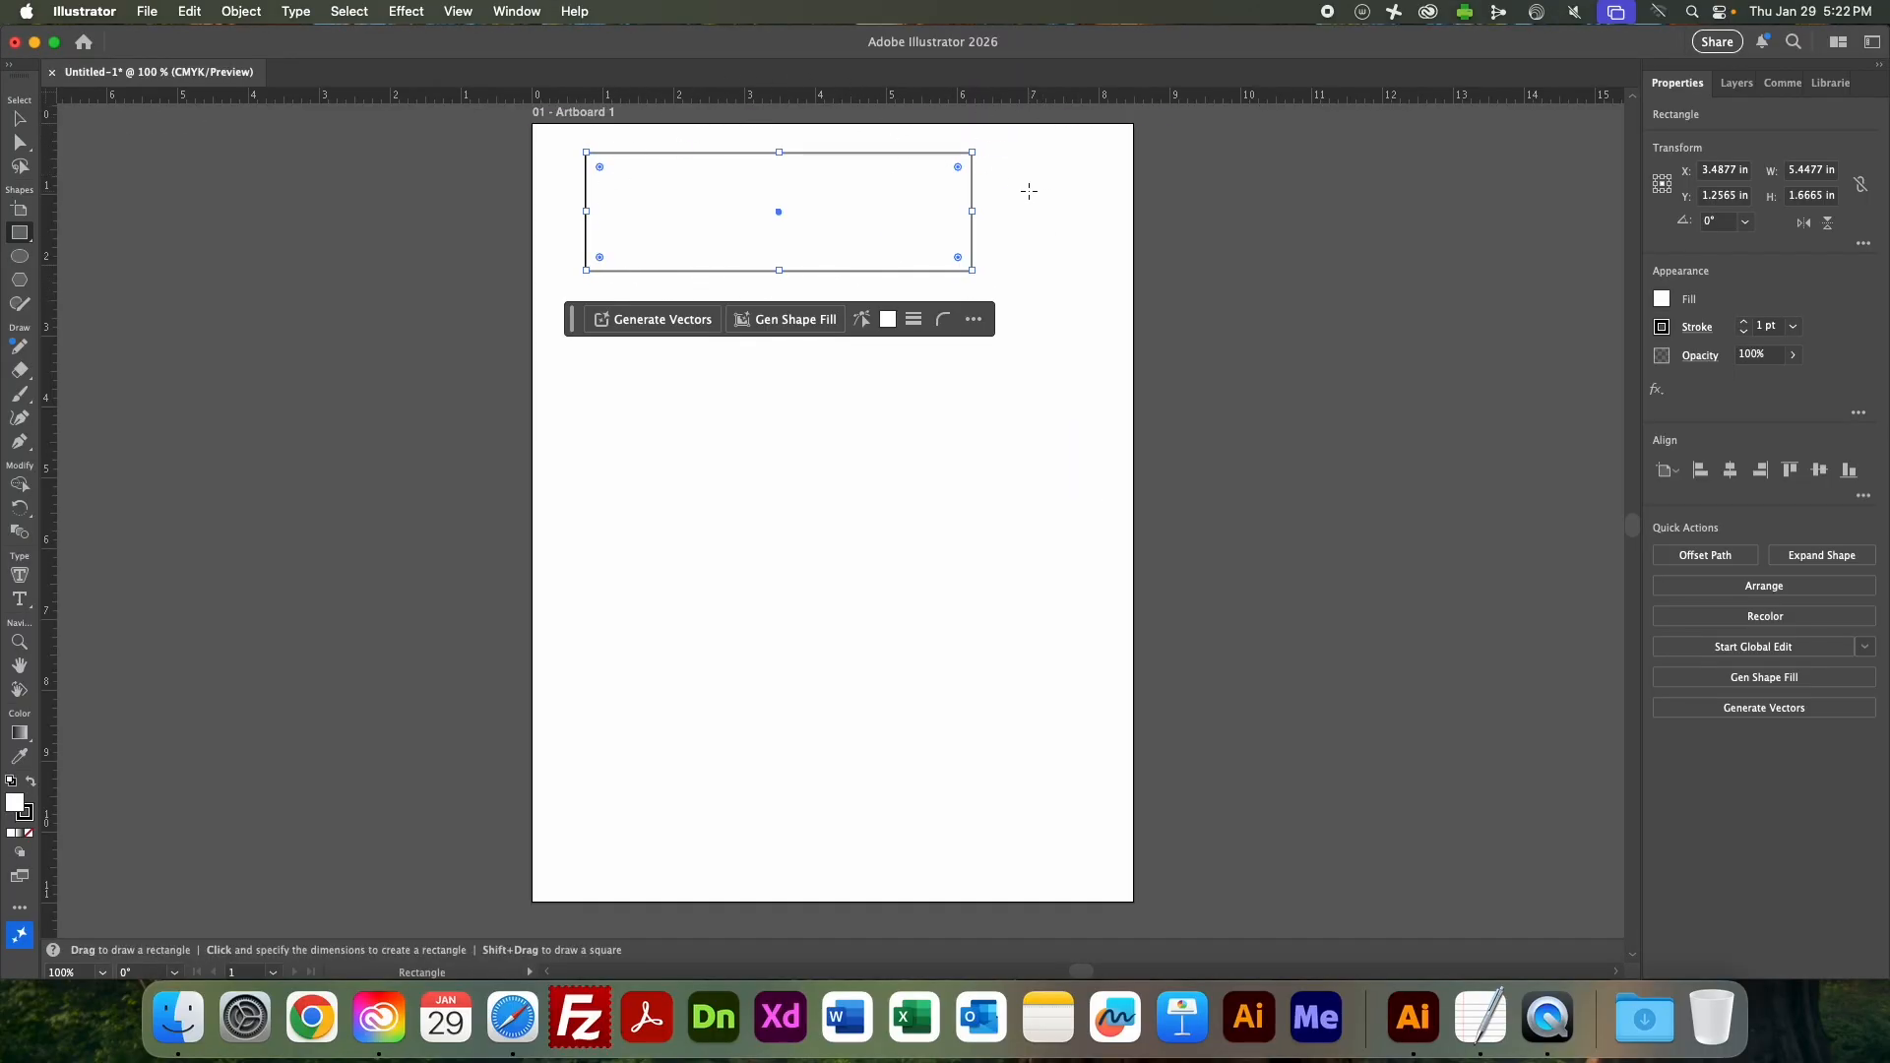
# Adjust the rectangle's bottom edge up and then down, making it about 2.2 in high.
pyautogui.press('v')
pyautogui.moveTo(779, 270); pyautogui.dragTo(784, 258)
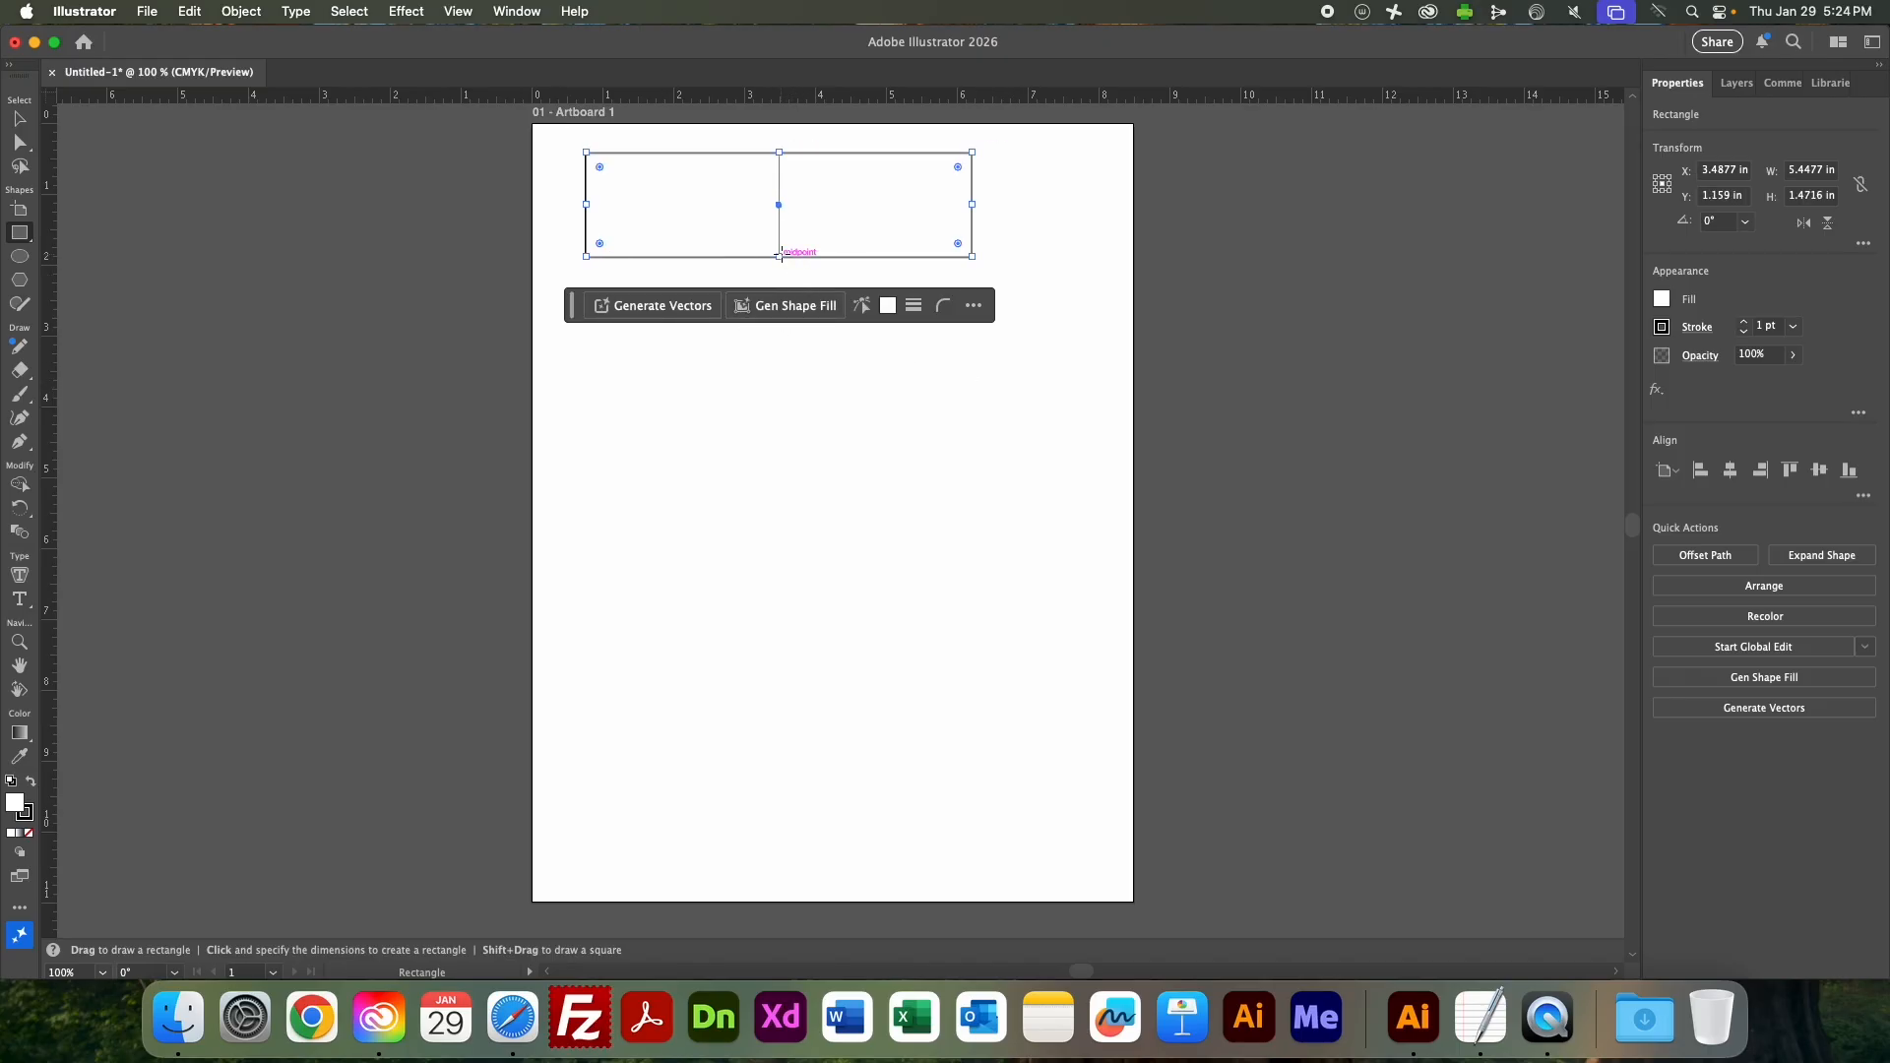
pyautogui.moveTo(781, 255); pyautogui.dragTo(779, 307)
pyautogui.press('super+z')
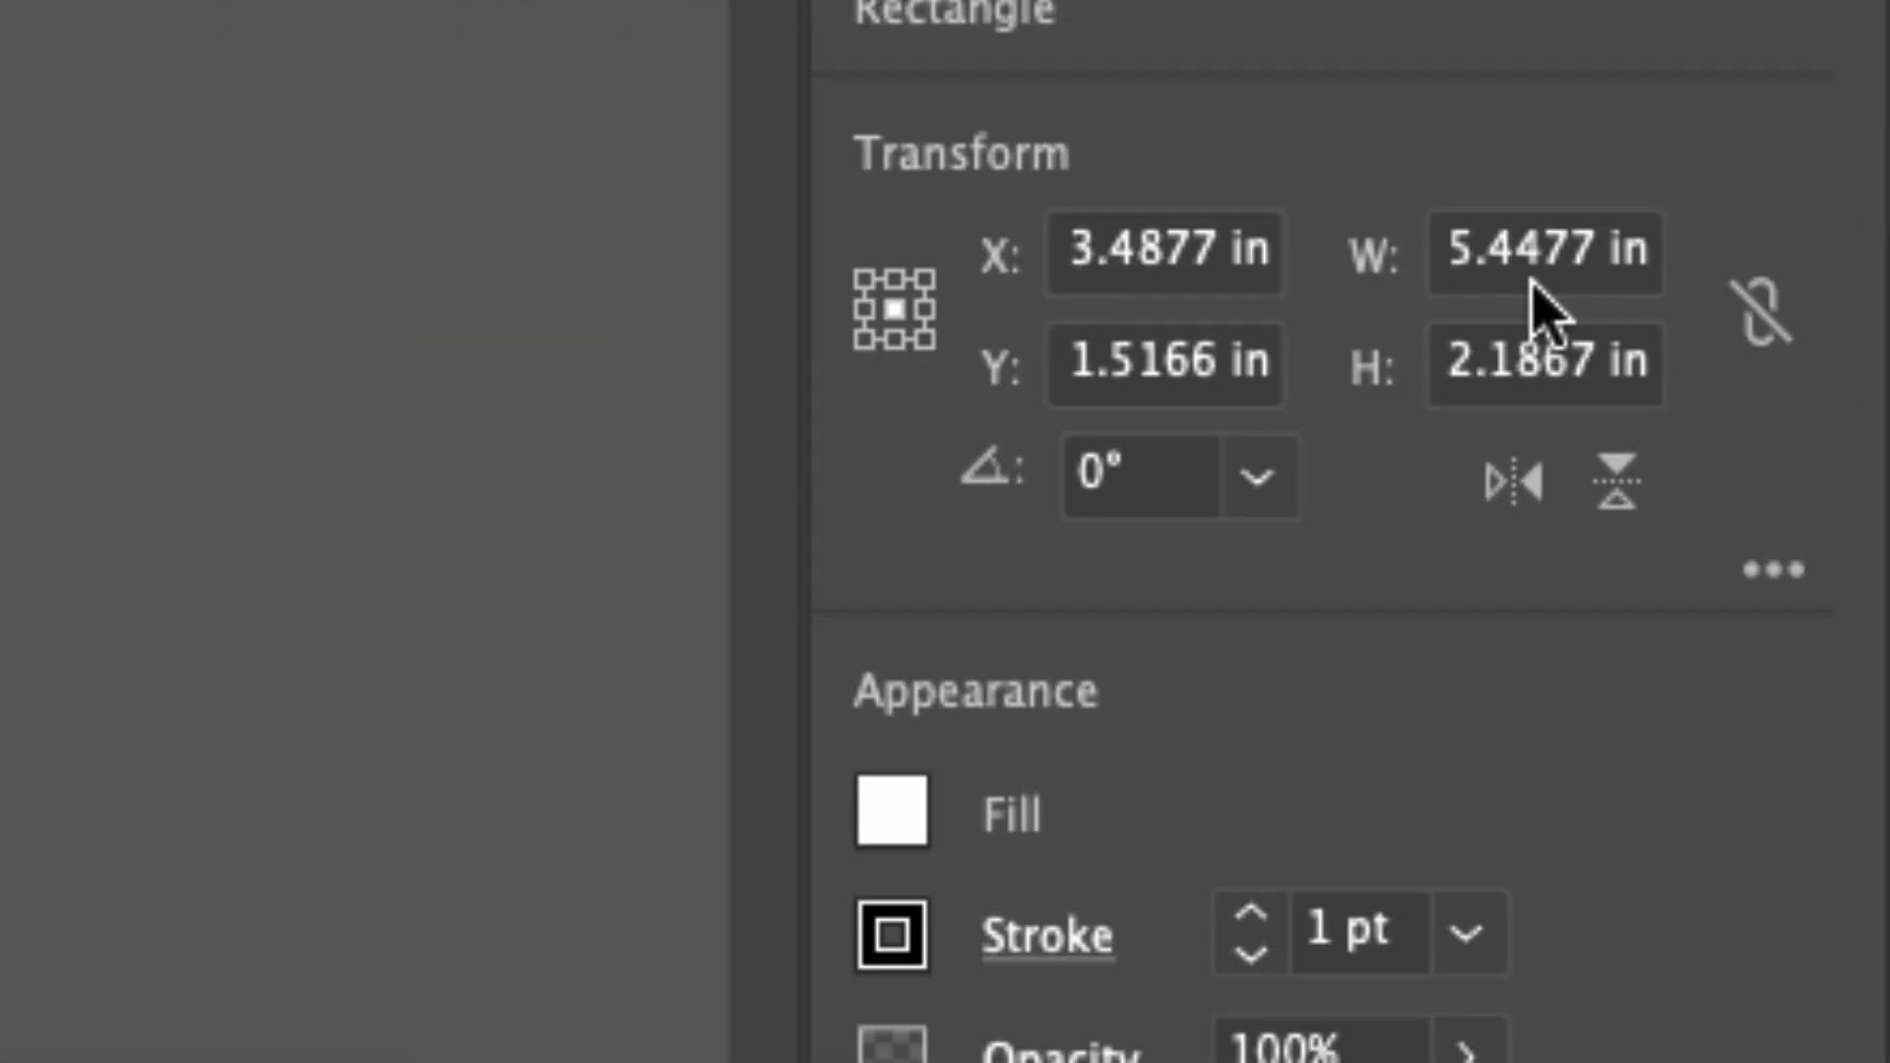
# Set the rectangle's exact size to 5.5 in wide and 1.5 in high.
pyautogui.click(1490, 258)
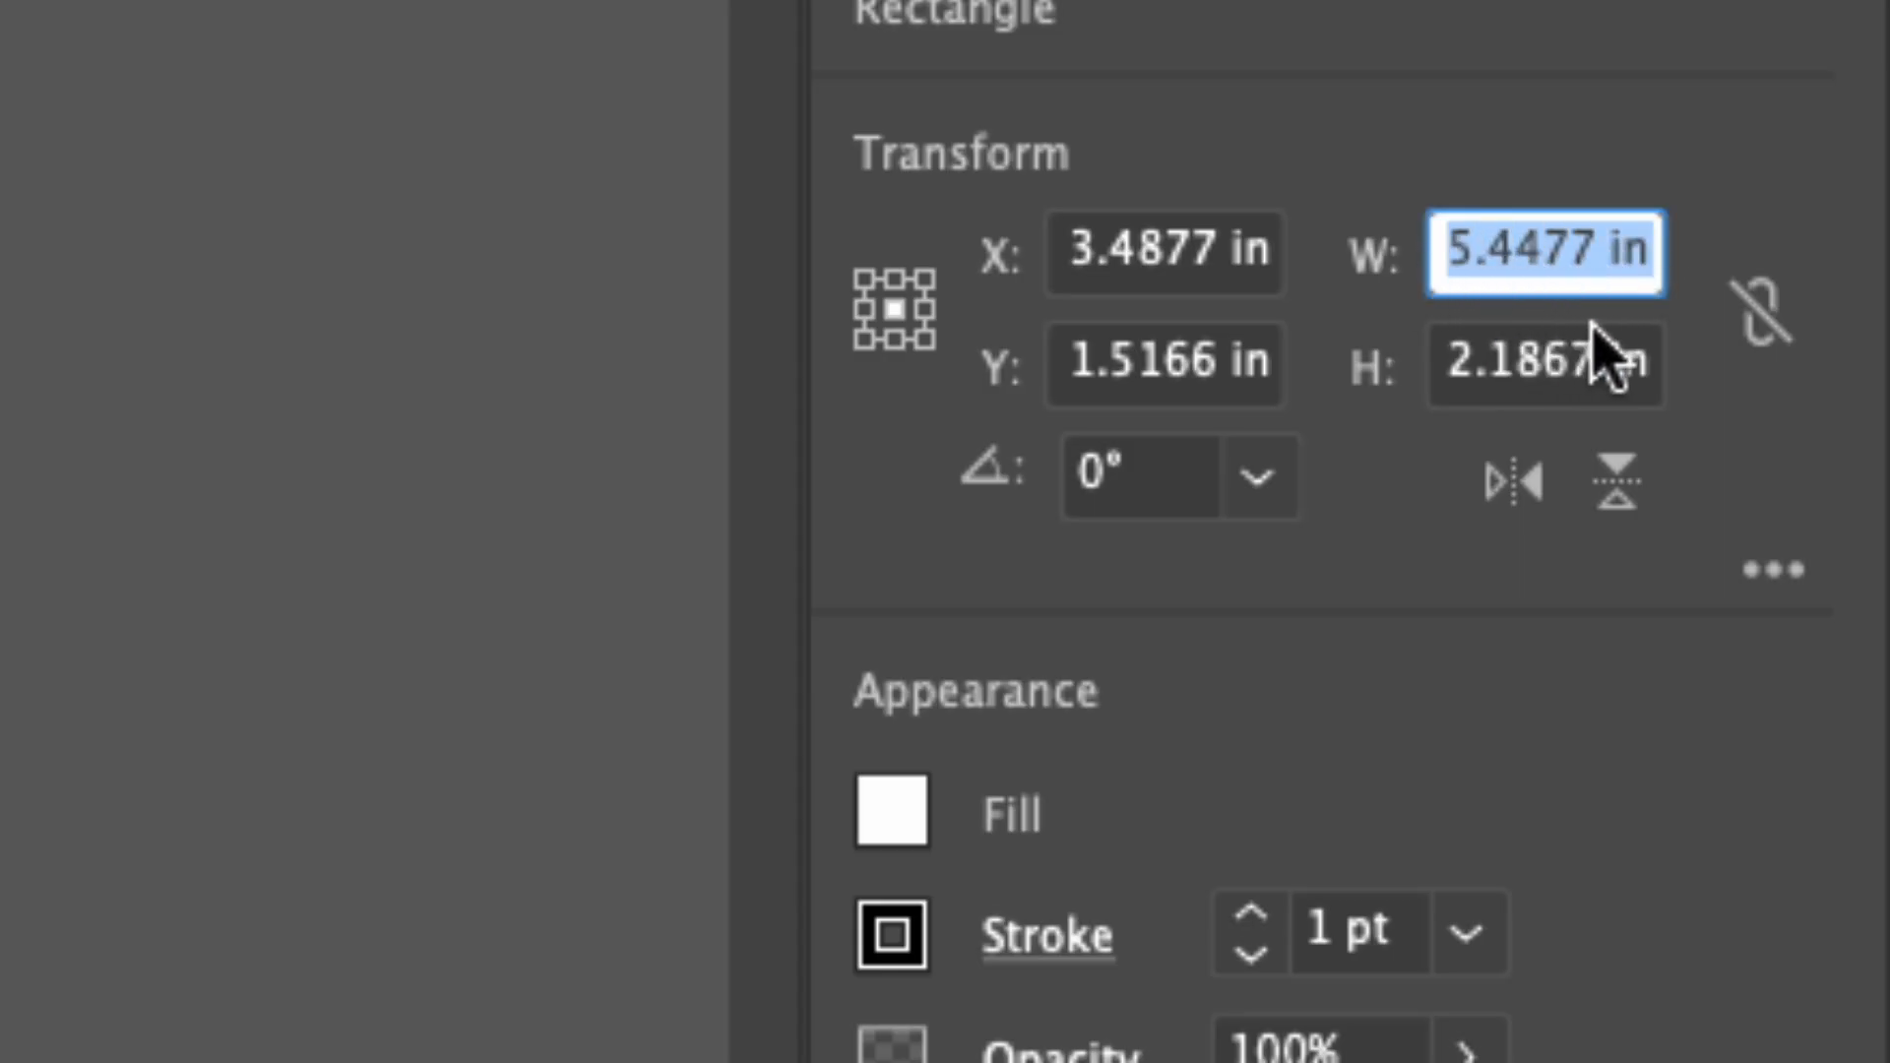
pyautogui.write('5.5')
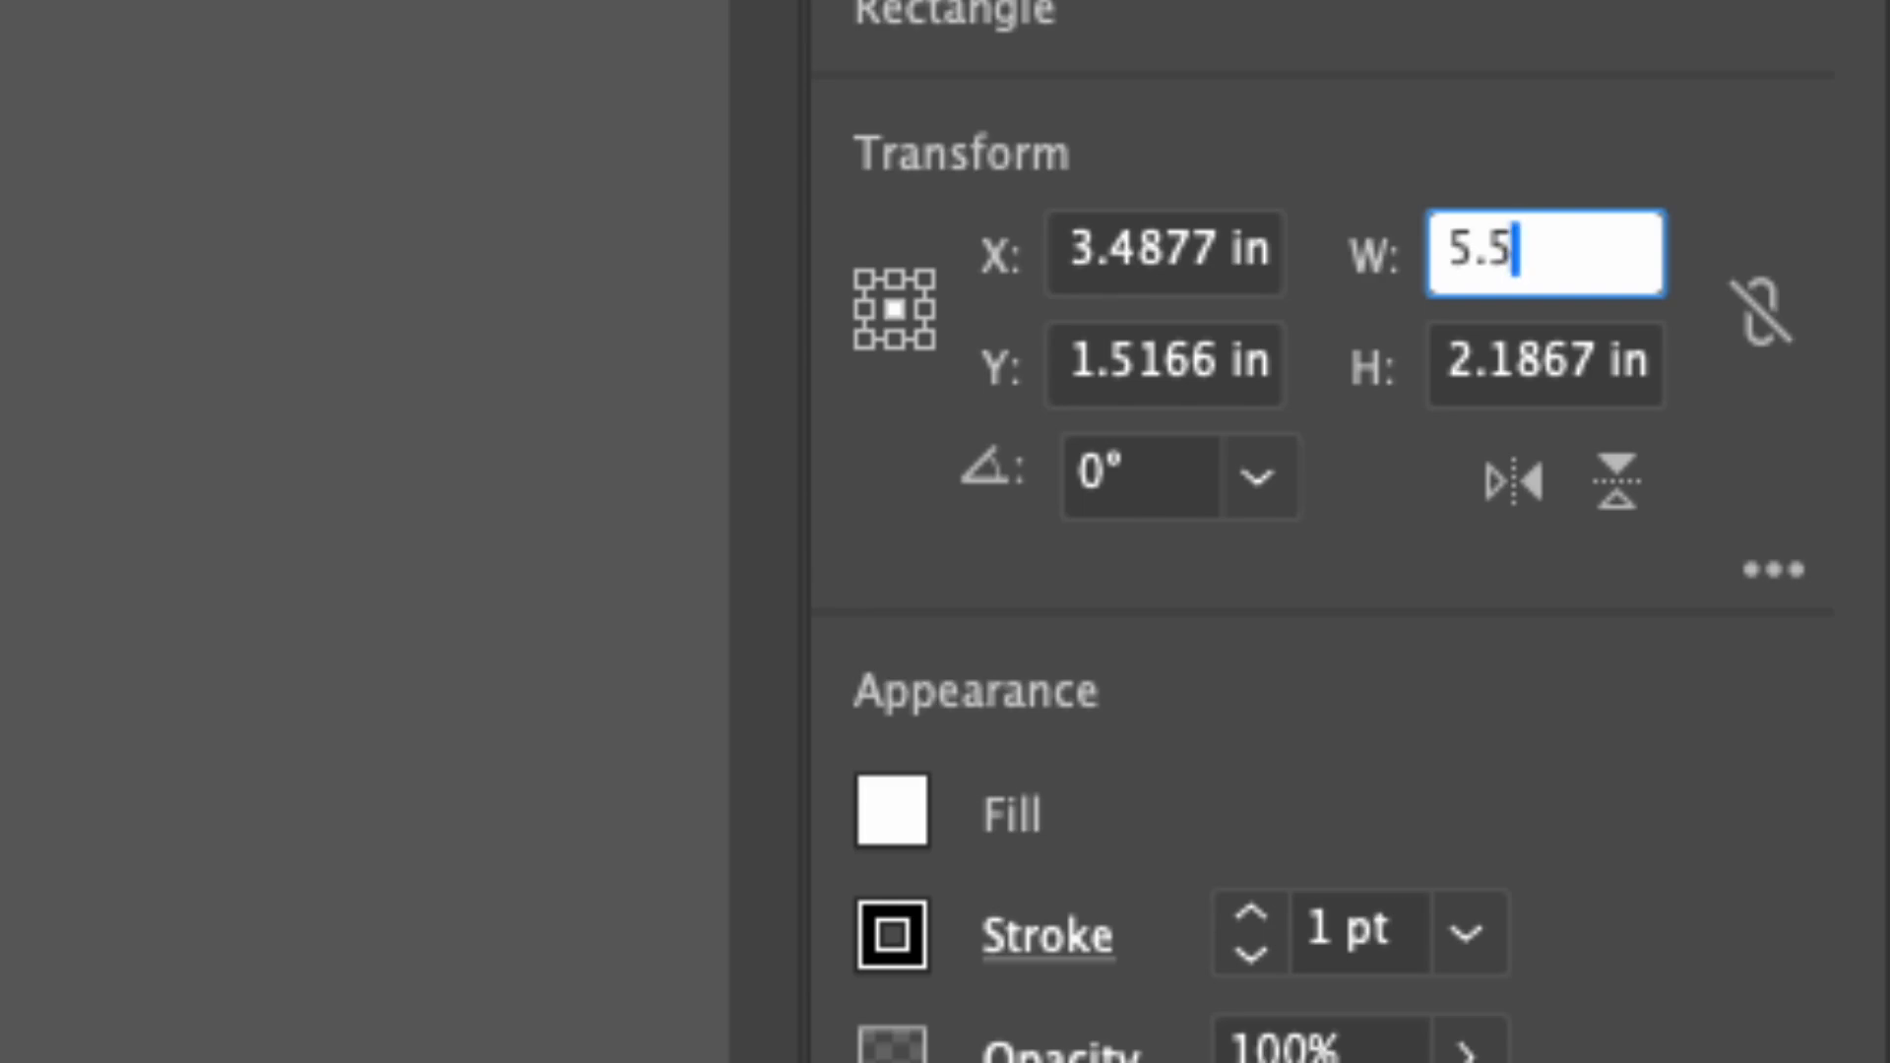
pyautogui.write('n')
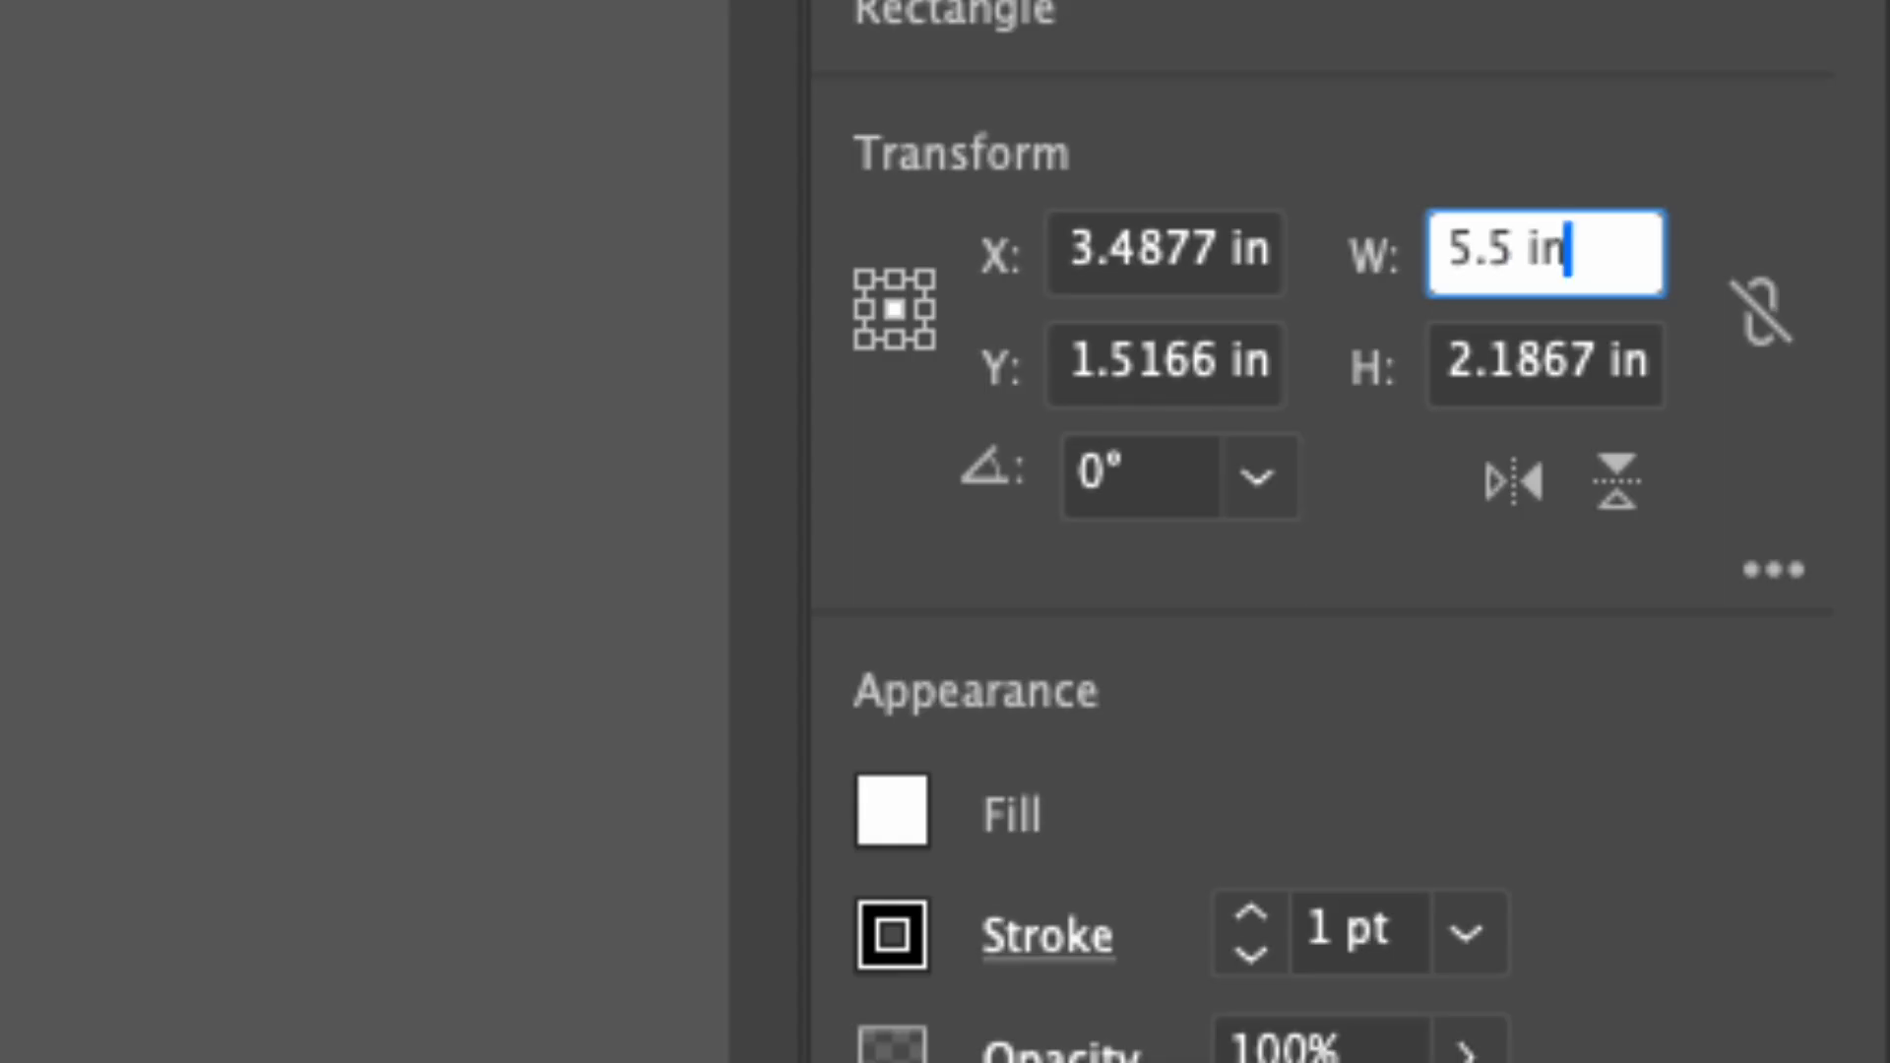
pyautogui.press('BackSpace')
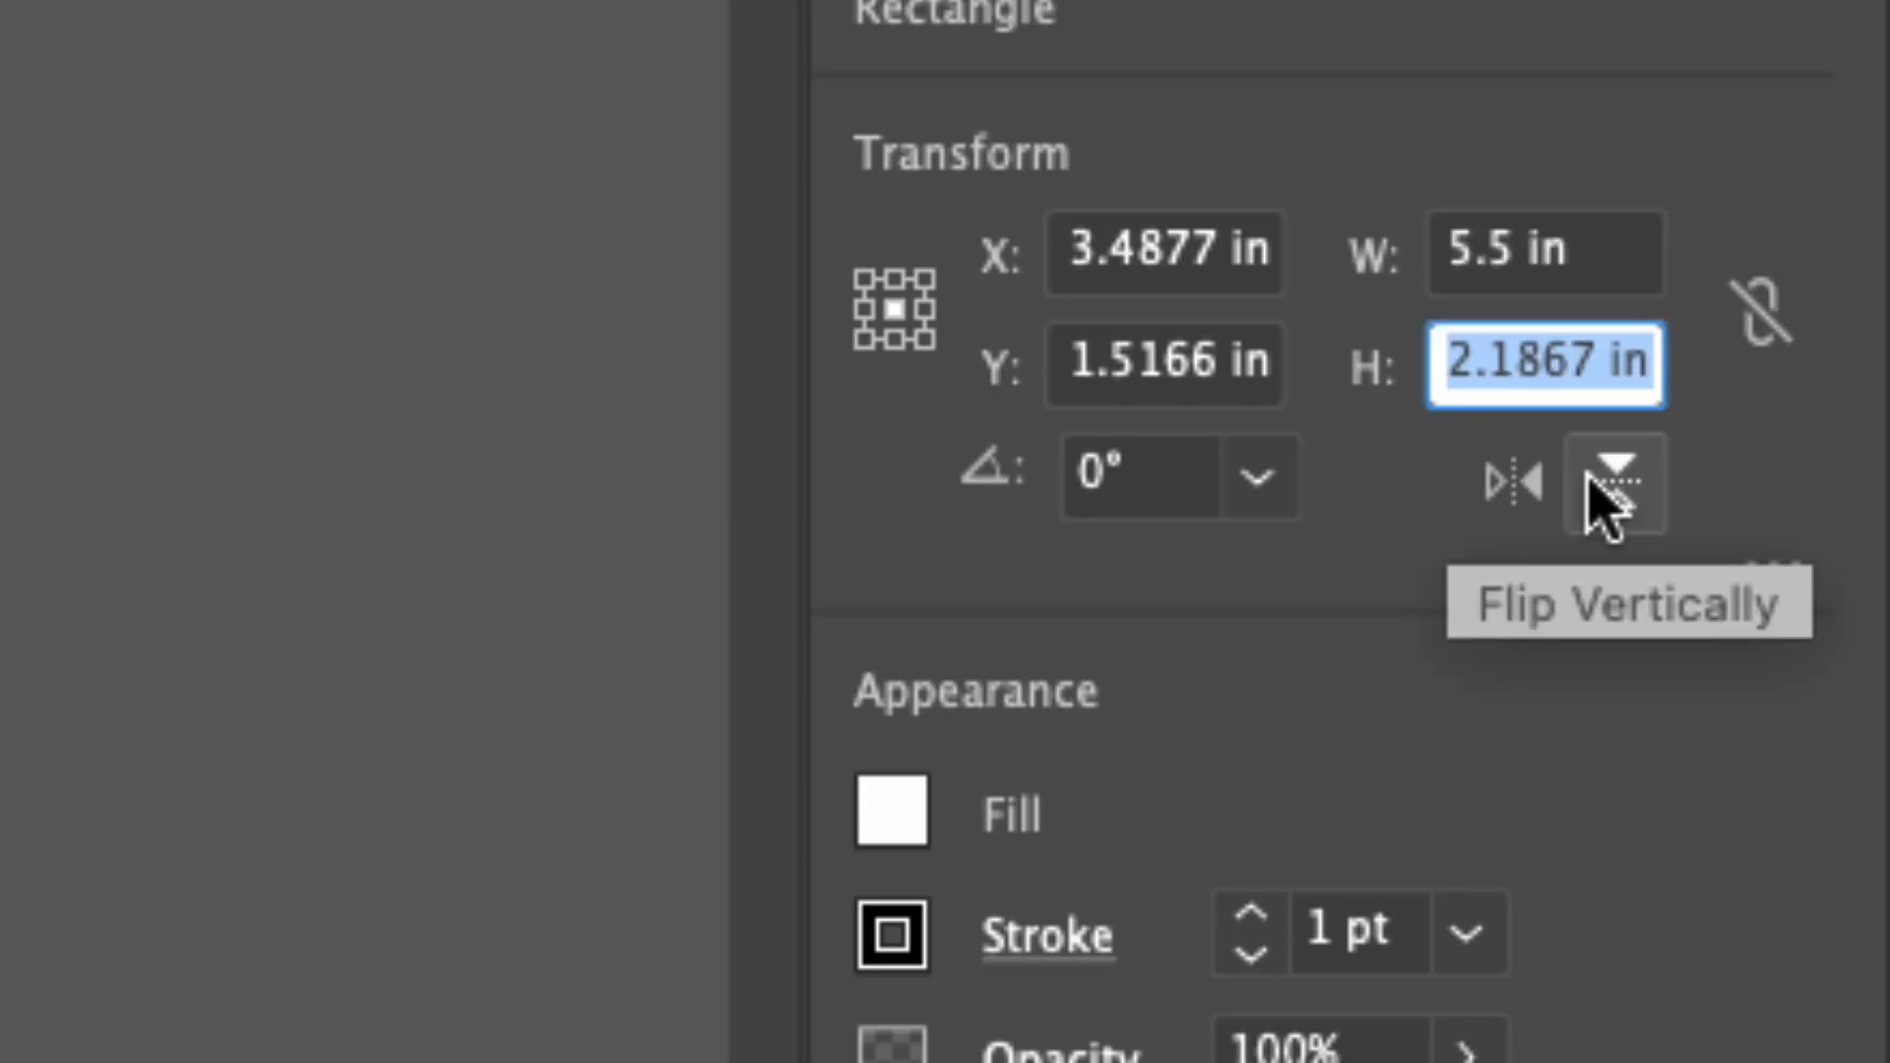
pyautogui.write('1.5')
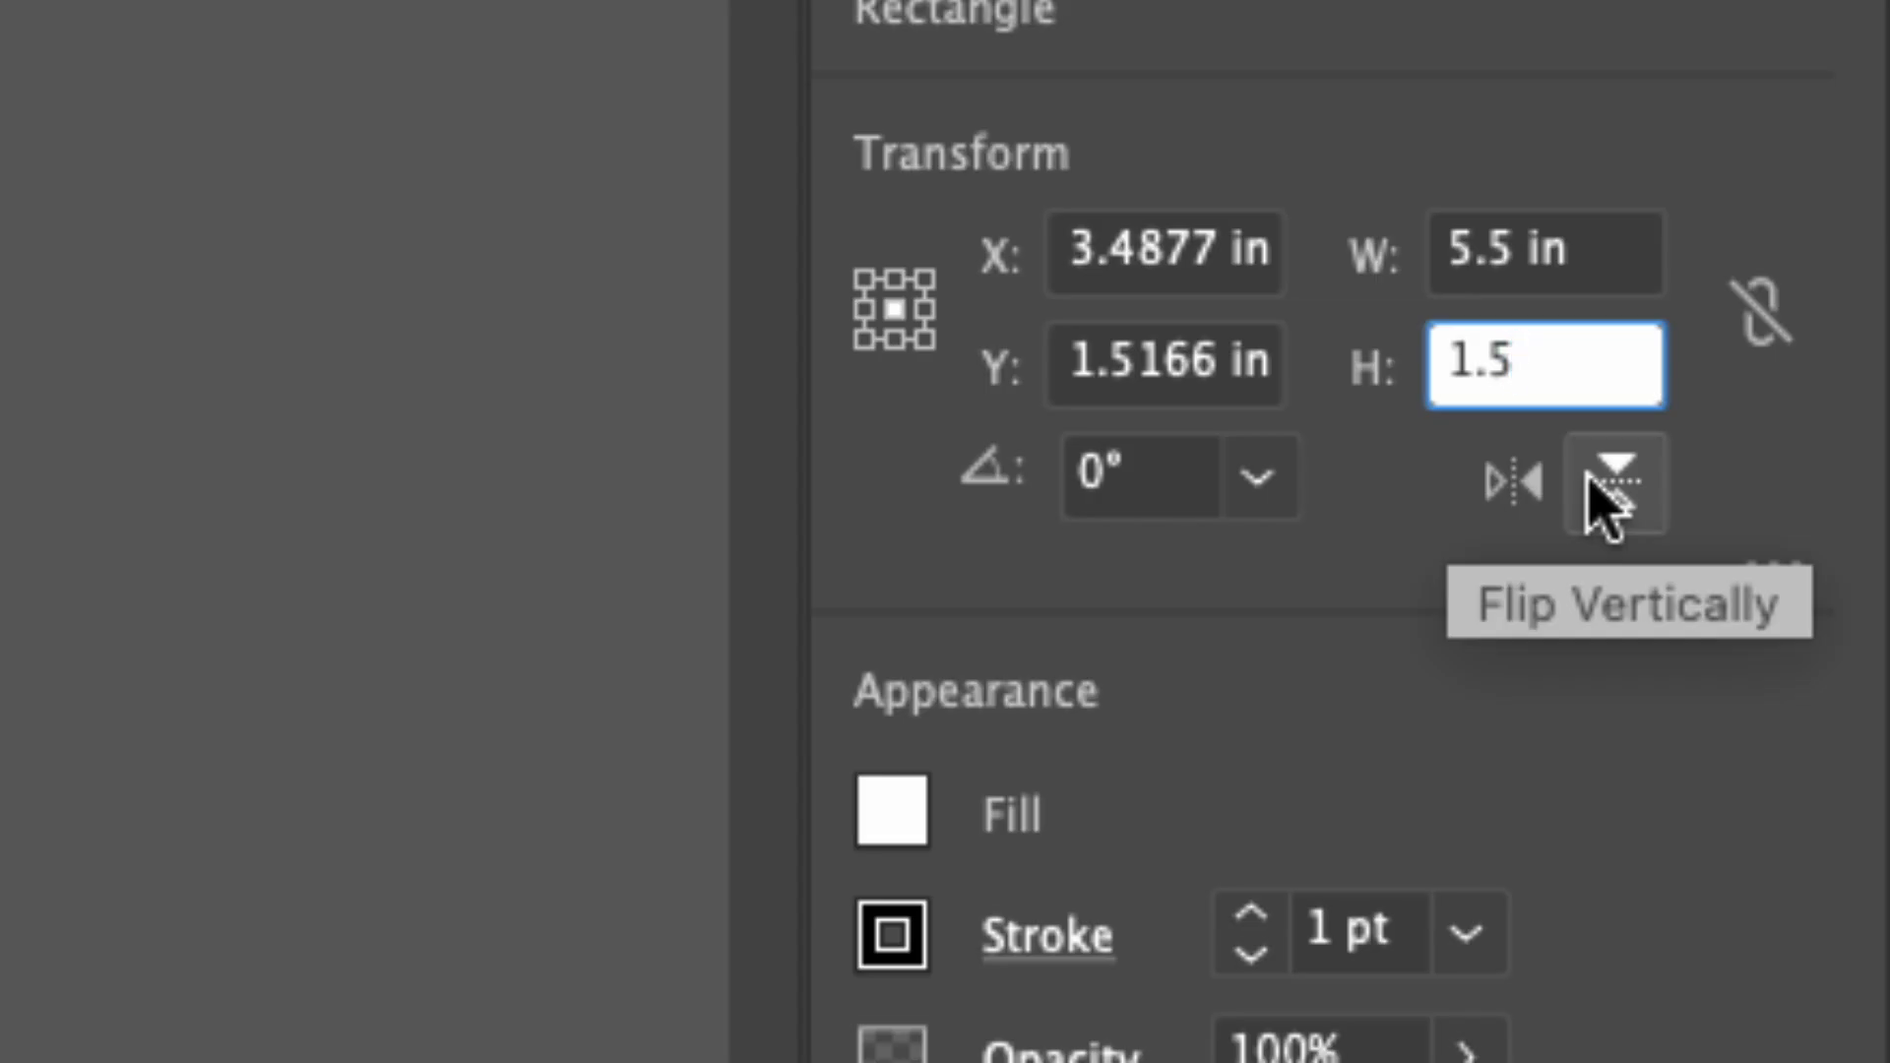
pyautogui.press('Return')
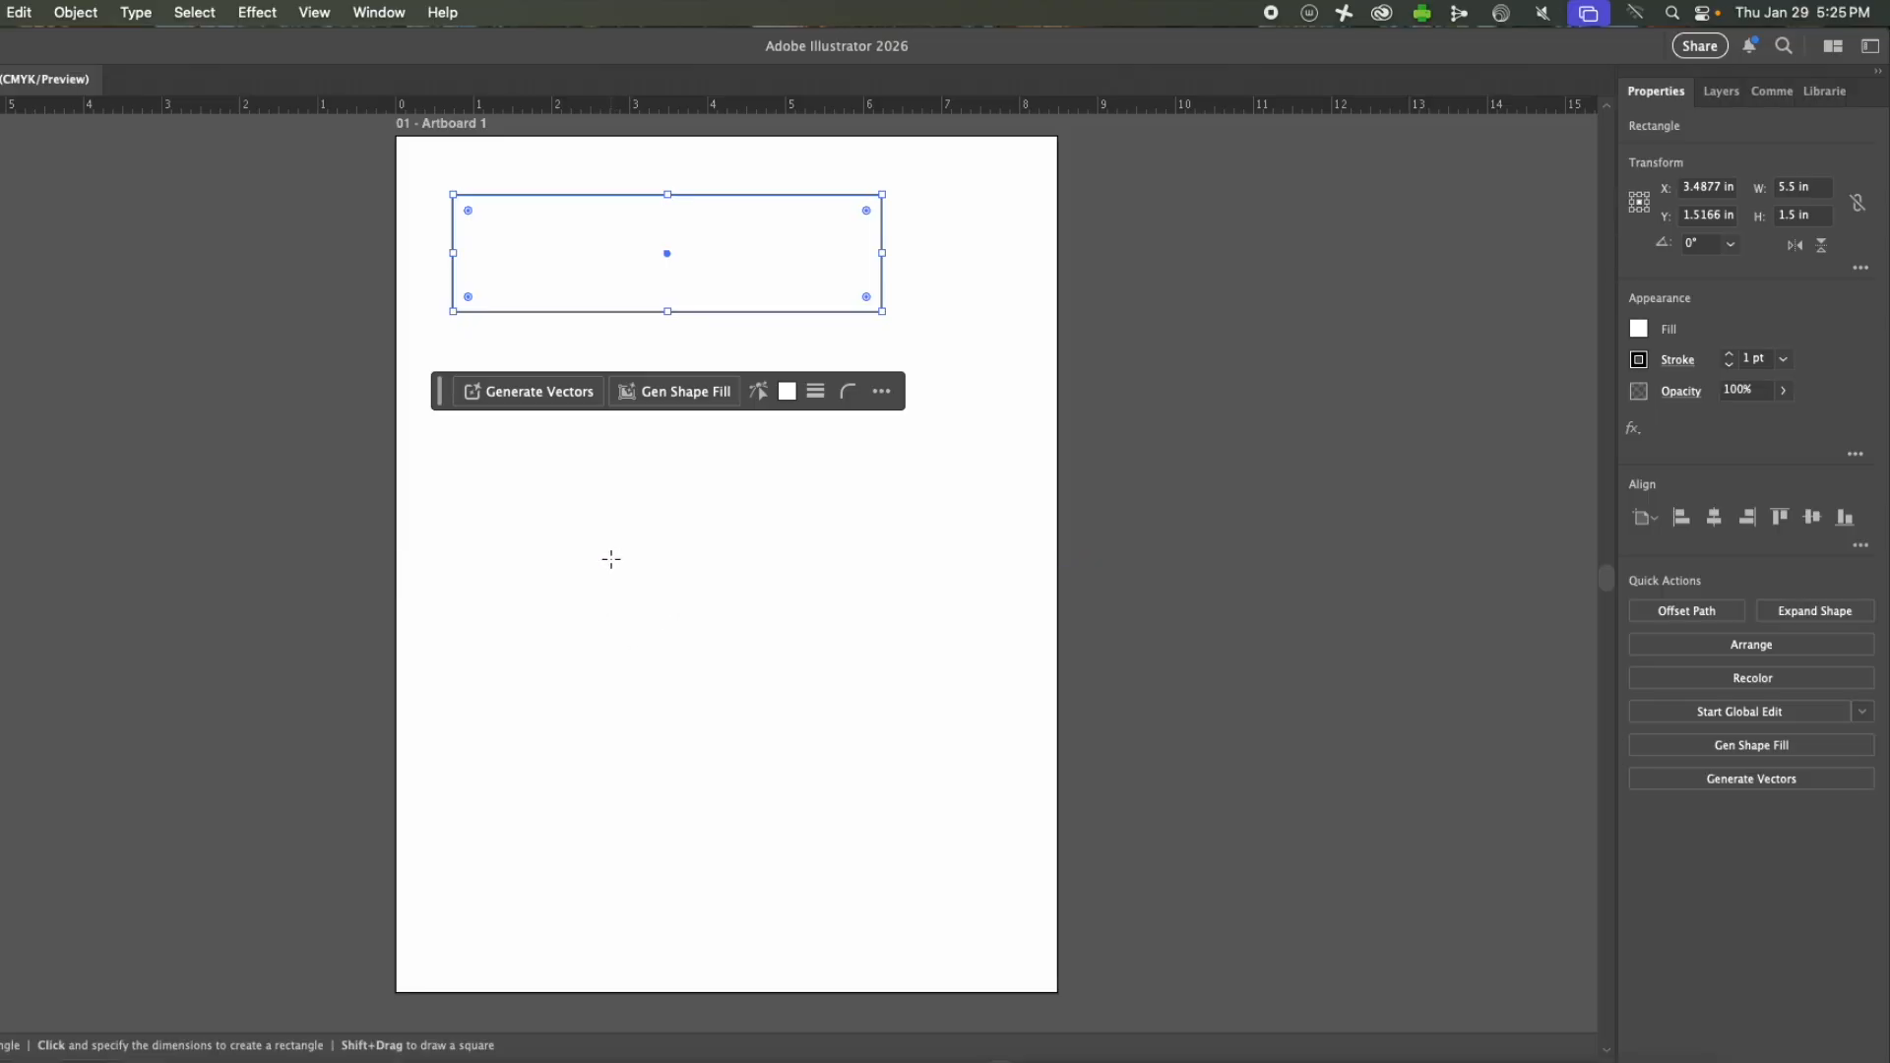
# Create a second rectangle below the first by entering a width of 3 in and a height of 2 in.
pyautogui.click(604, 554)
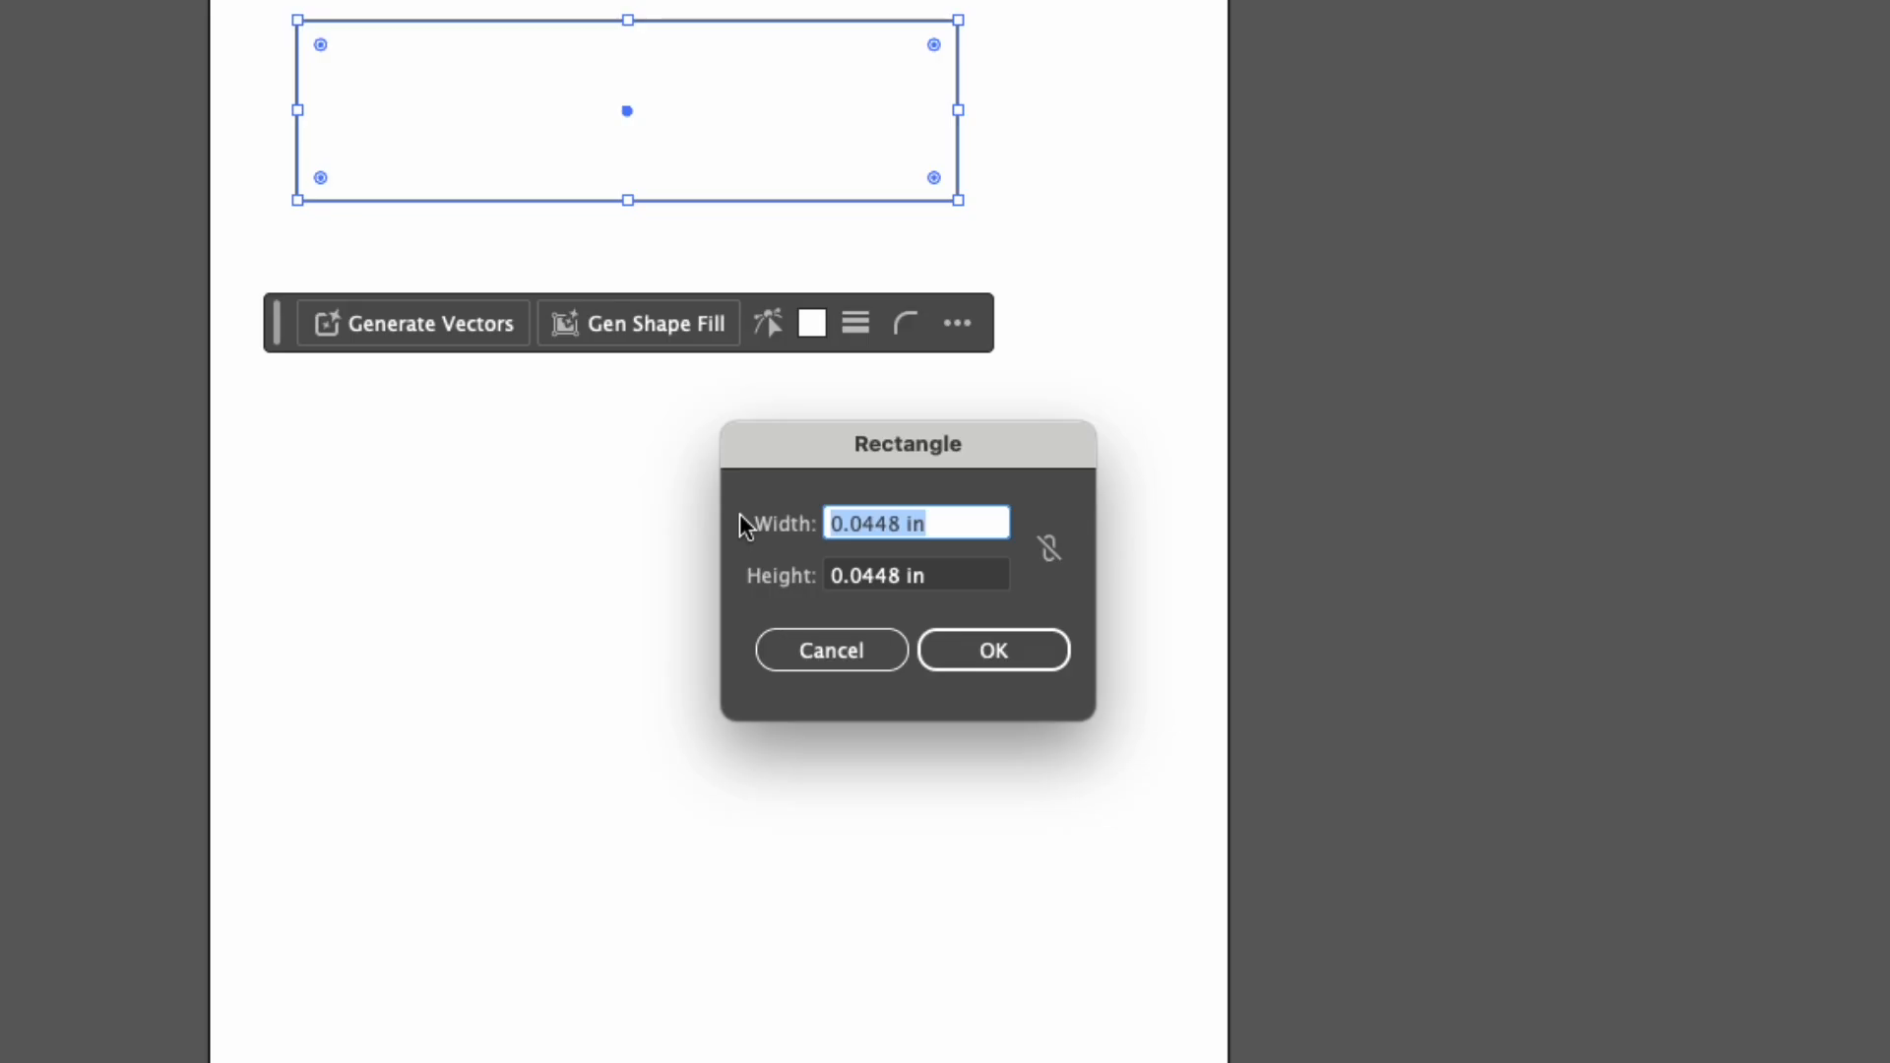
pyautogui.write('3')
pyautogui.press('Tab')
pyautogui.write('21')
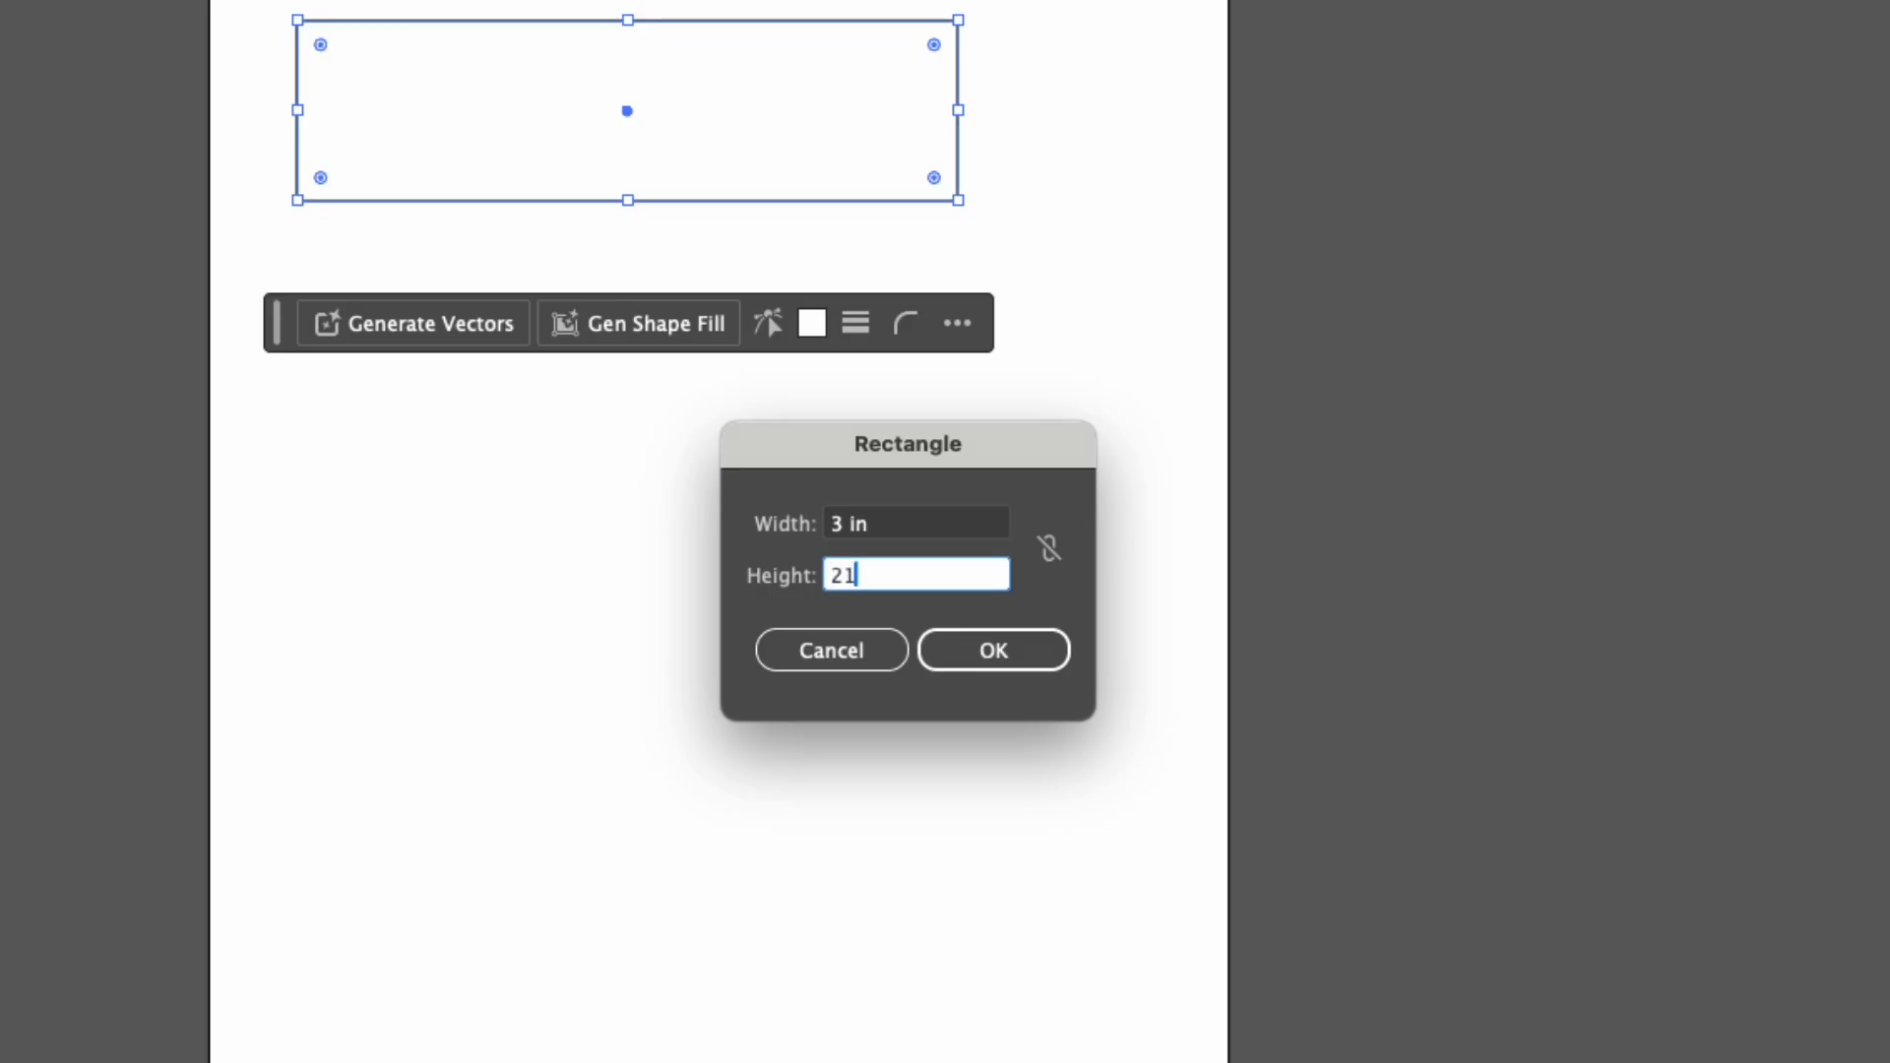
pyautogui.press('Tab')
pyautogui.hotkey('shift', 'Tab')
pyautogui.write('2')
pyautogui.press('Tab')
pyautogui.click(996, 656)
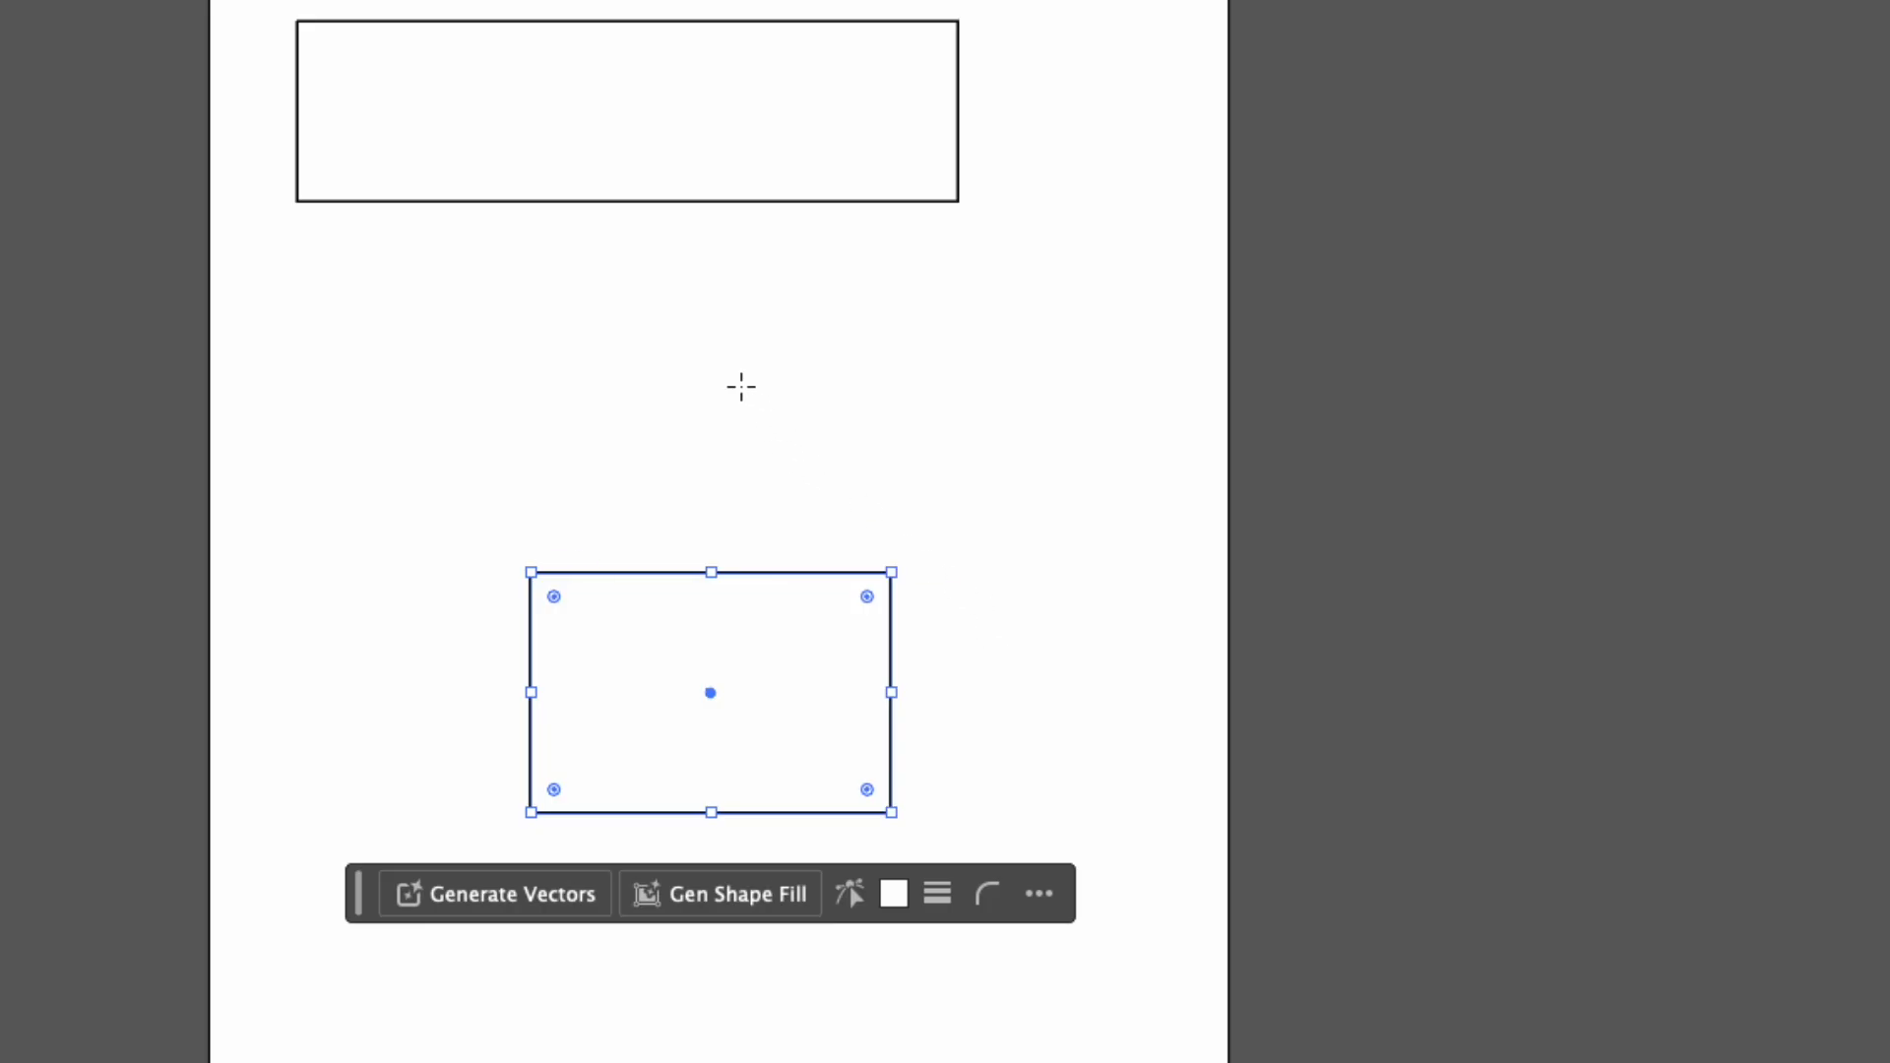
# Draw a square about 1.83 in per side between the two rectangles.
pyautogui.moveTo(513, 290); pyautogui.dragTo(734, 392)
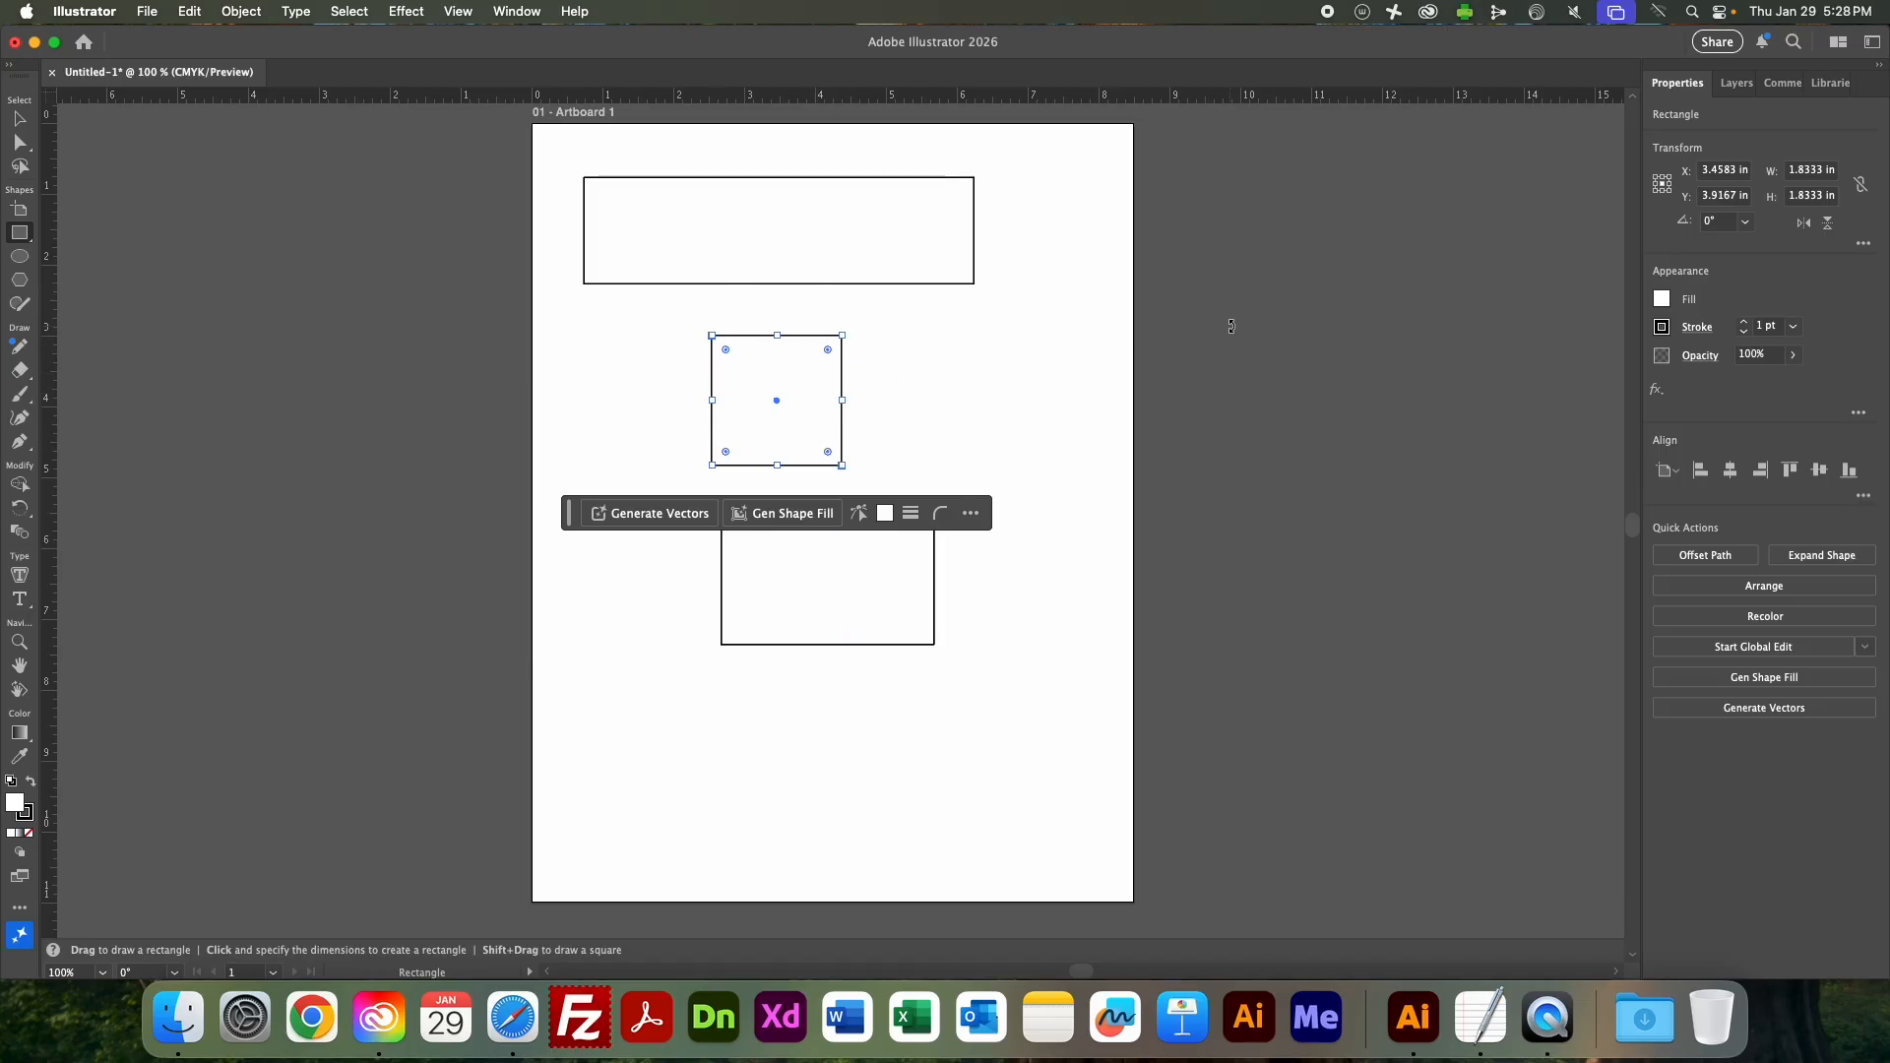
# Float the Properties panel beside the square and move the square freehand to about X 4.18 in, Y 3.64 in.
pyautogui.moveTo(1676, 83); pyautogui.dragTo(979, 267)
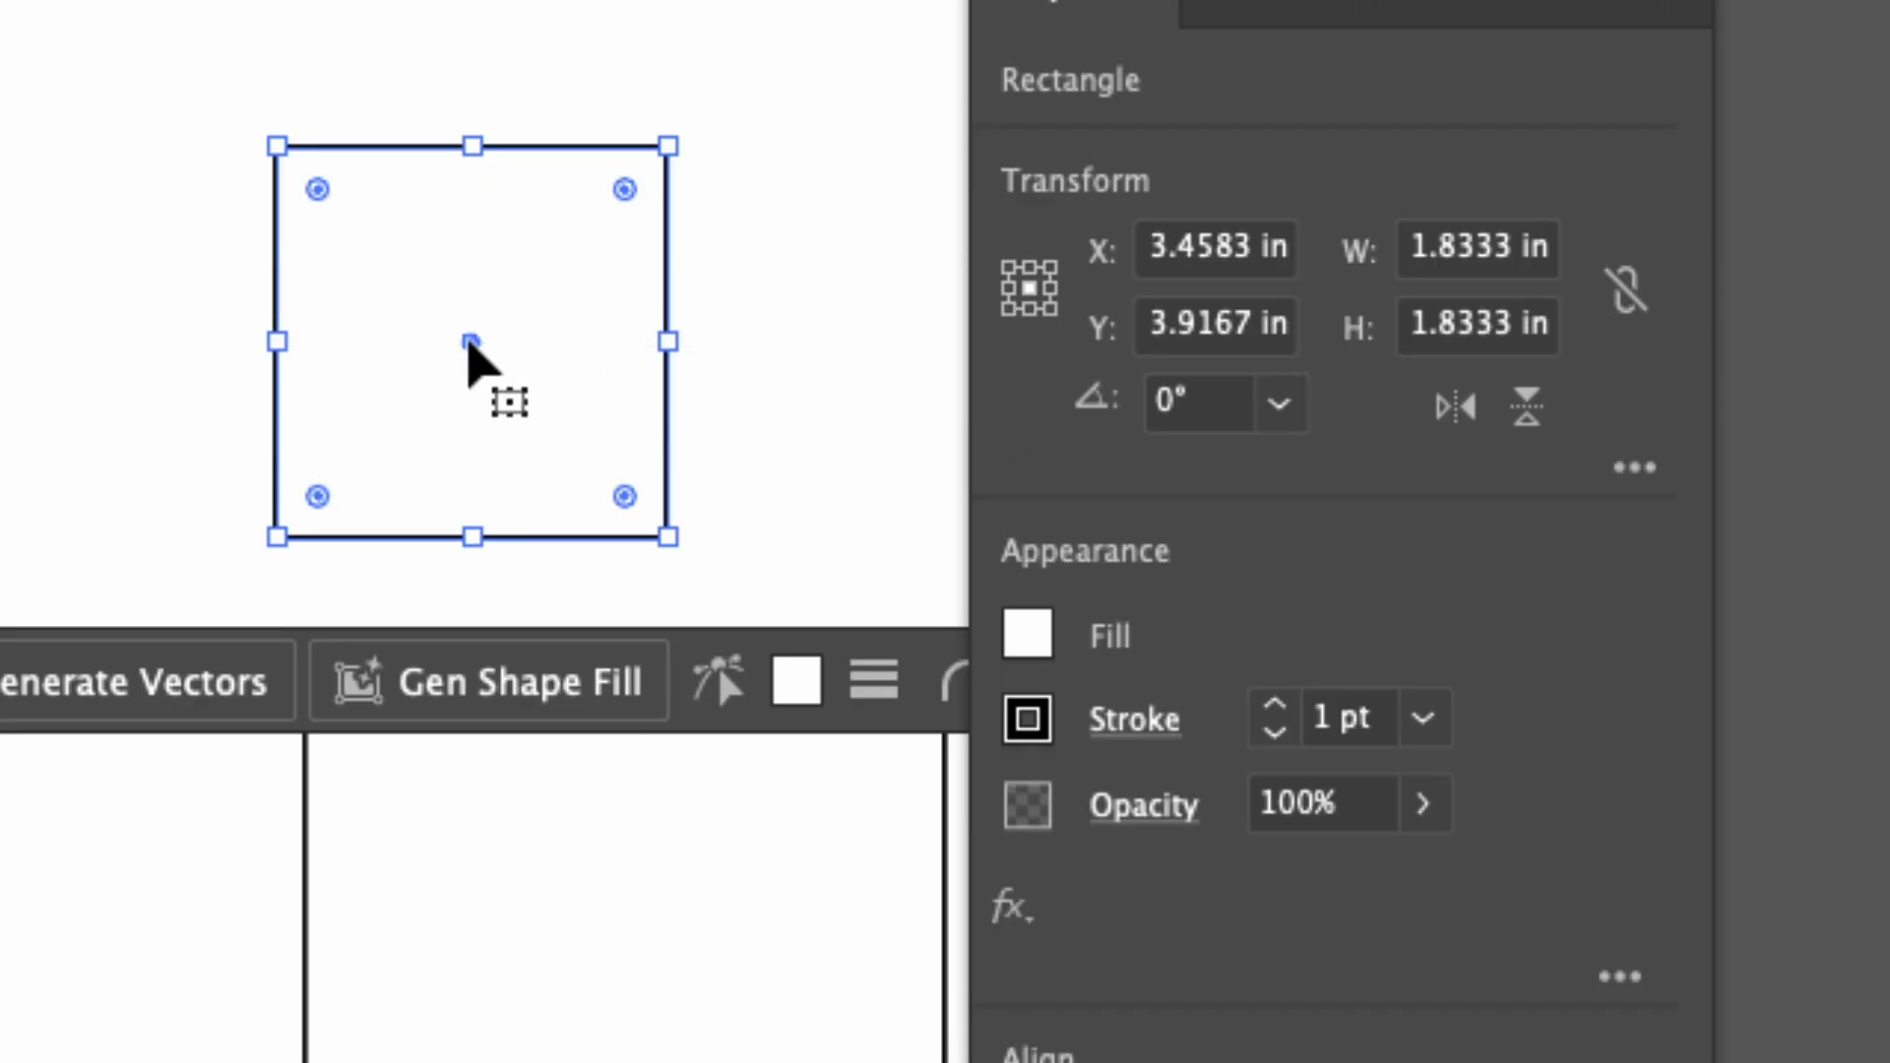
pyautogui.moveTo(470, 341); pyautogui.dragTo(611, 347)
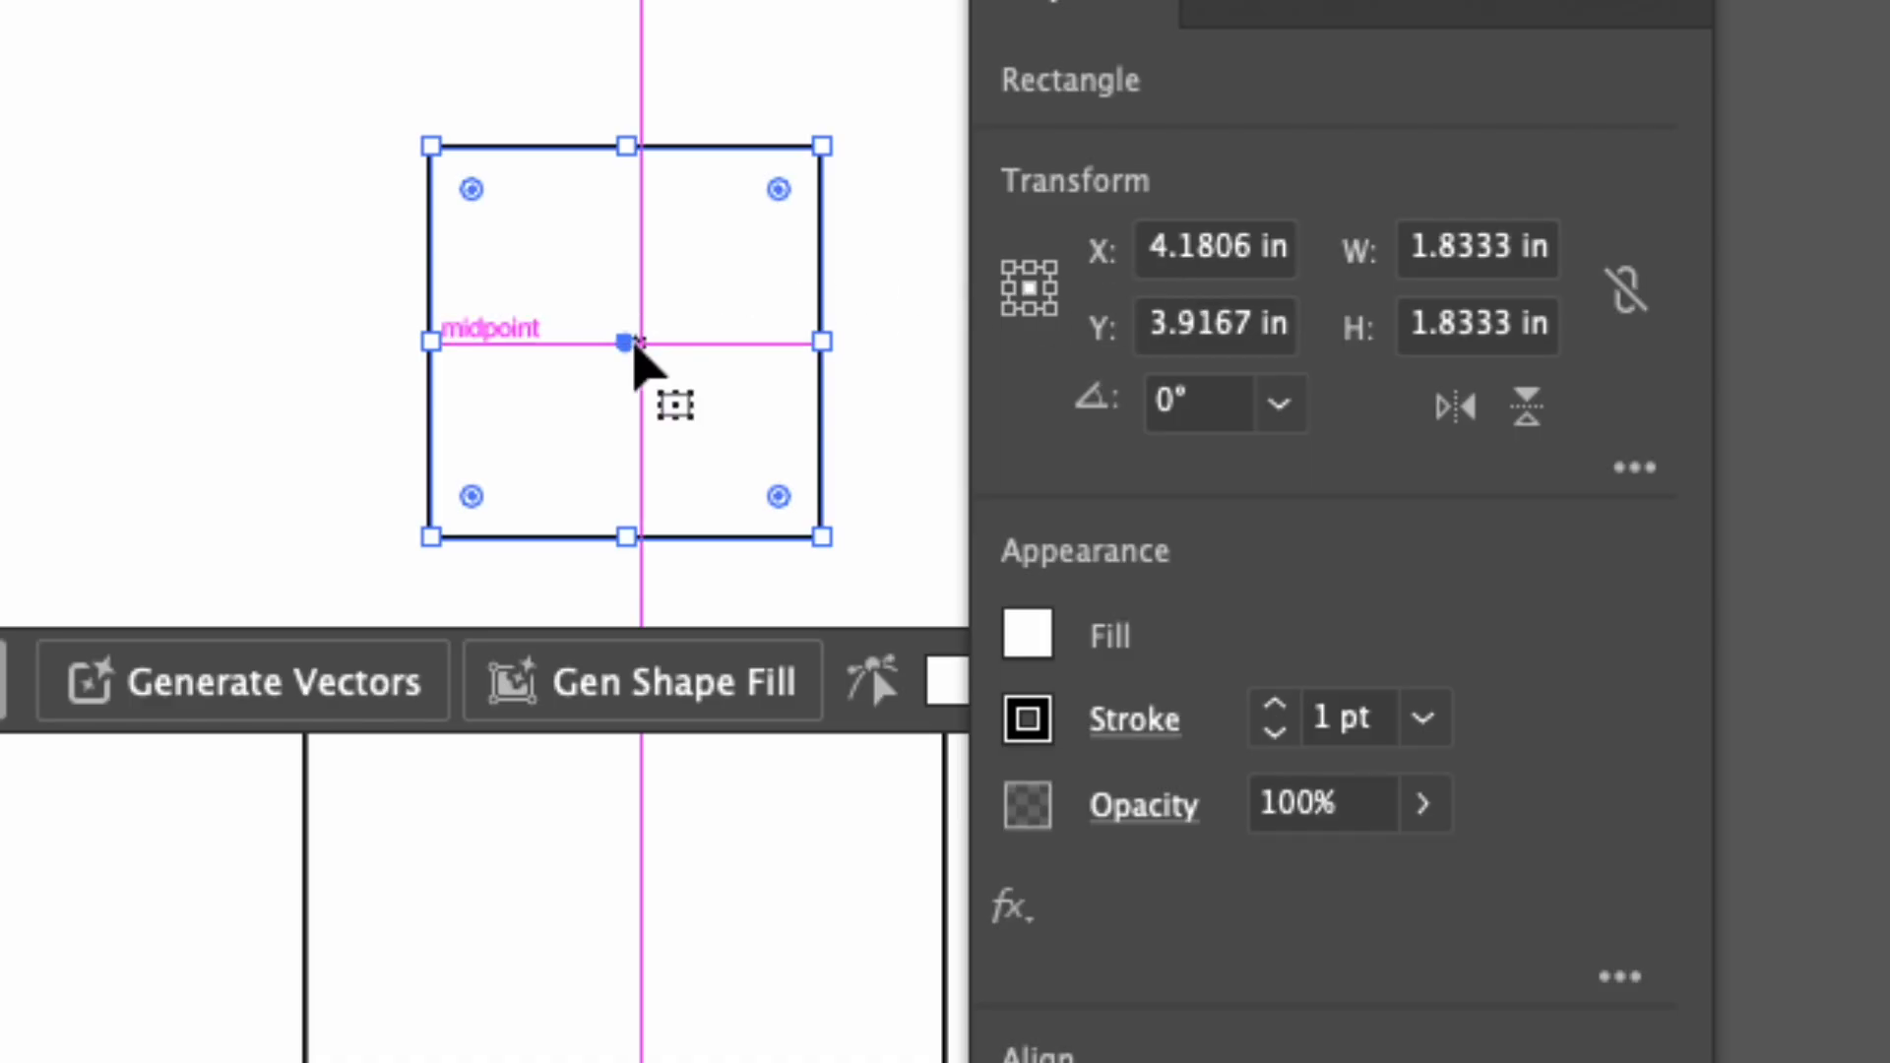
pyautogui.moveTo(642, 340); pyautogui.dragTo(638, 282)
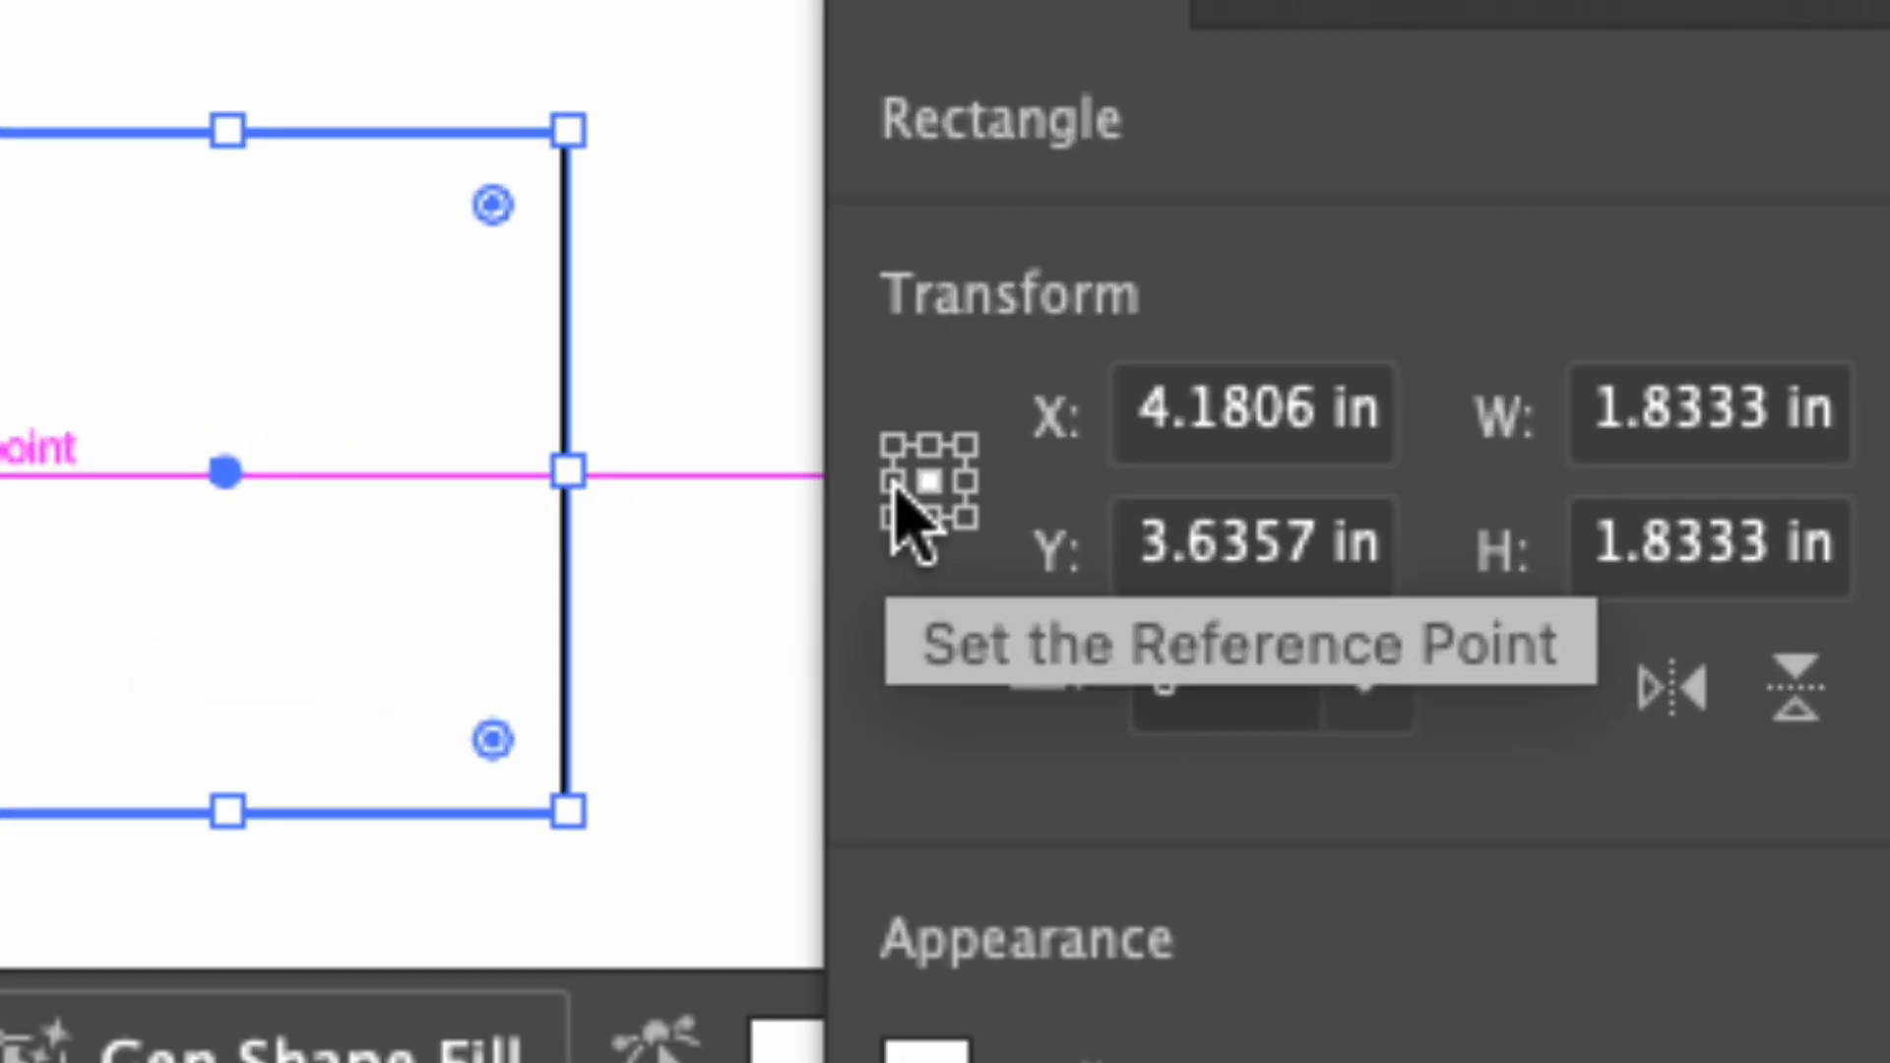
# Compare the square's X and Y values across its edge and corner reference points, finishing with the upper-left corner.
pyautogui.click(889, 483)
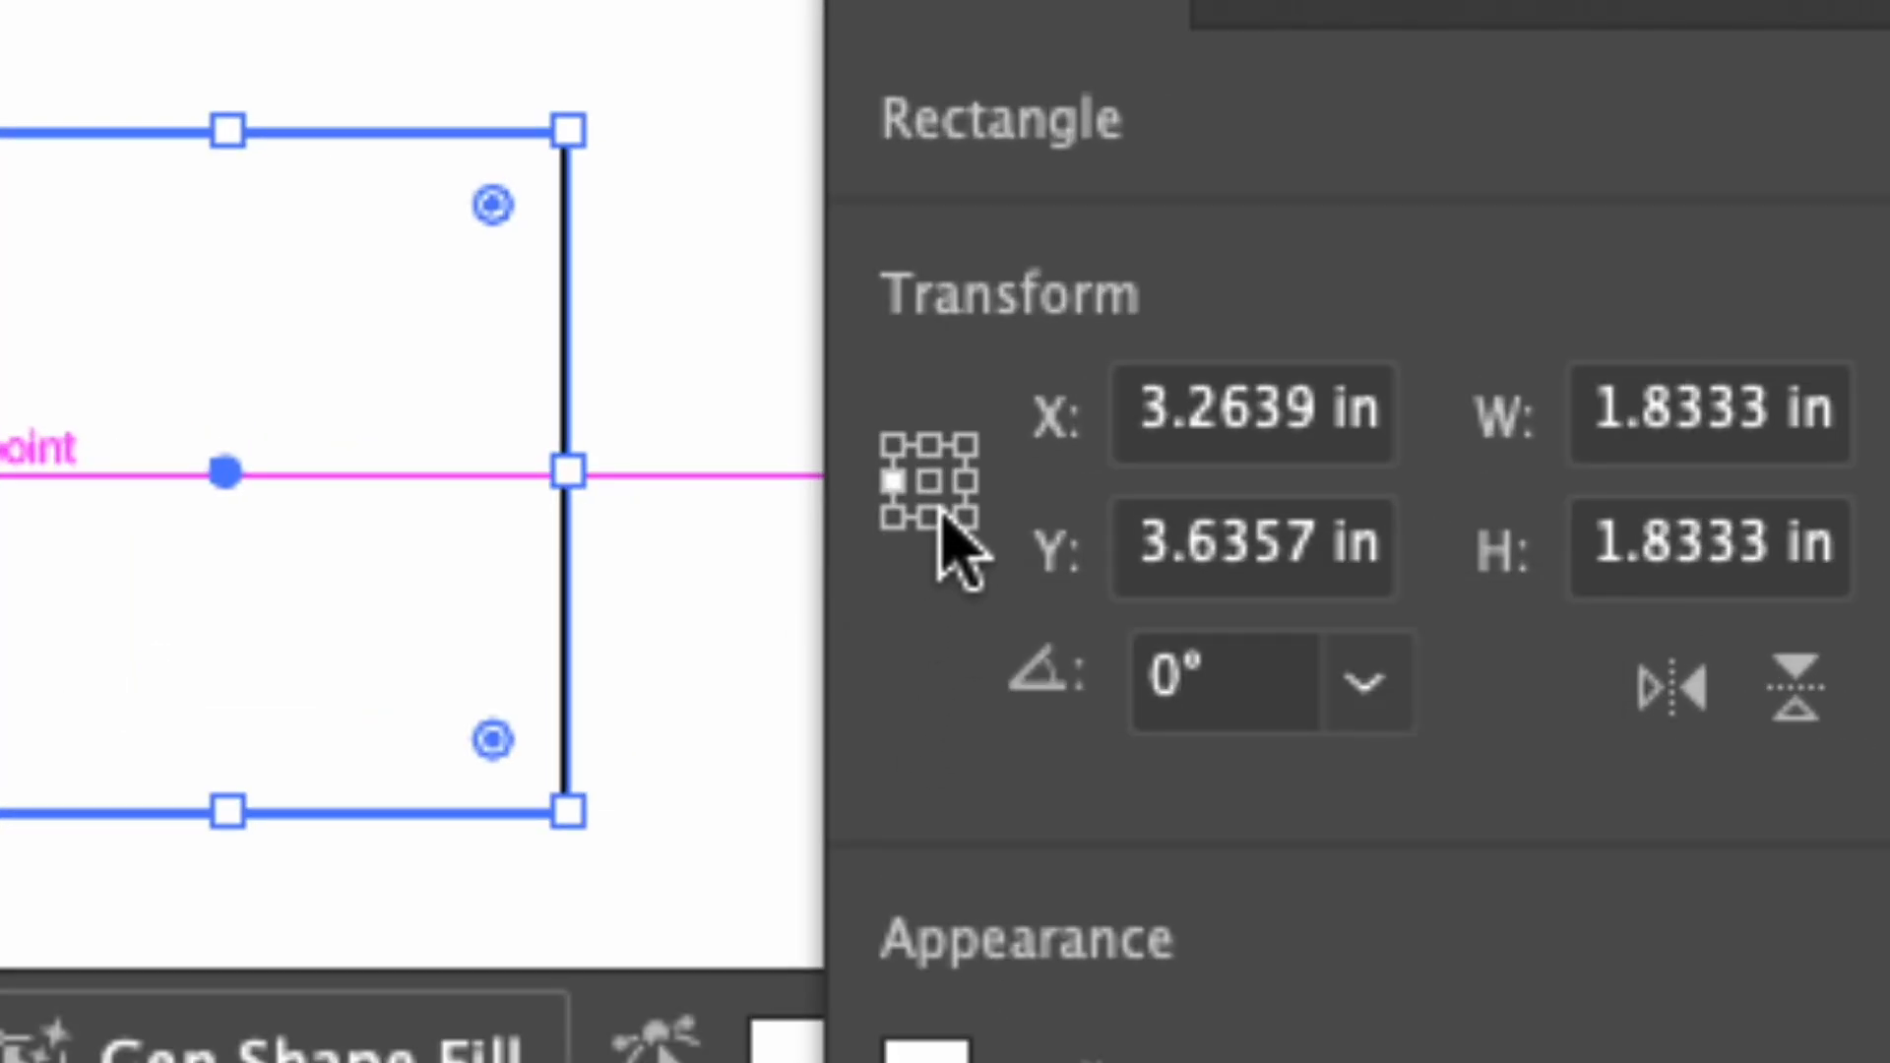
pyautogui.click(966, 481)
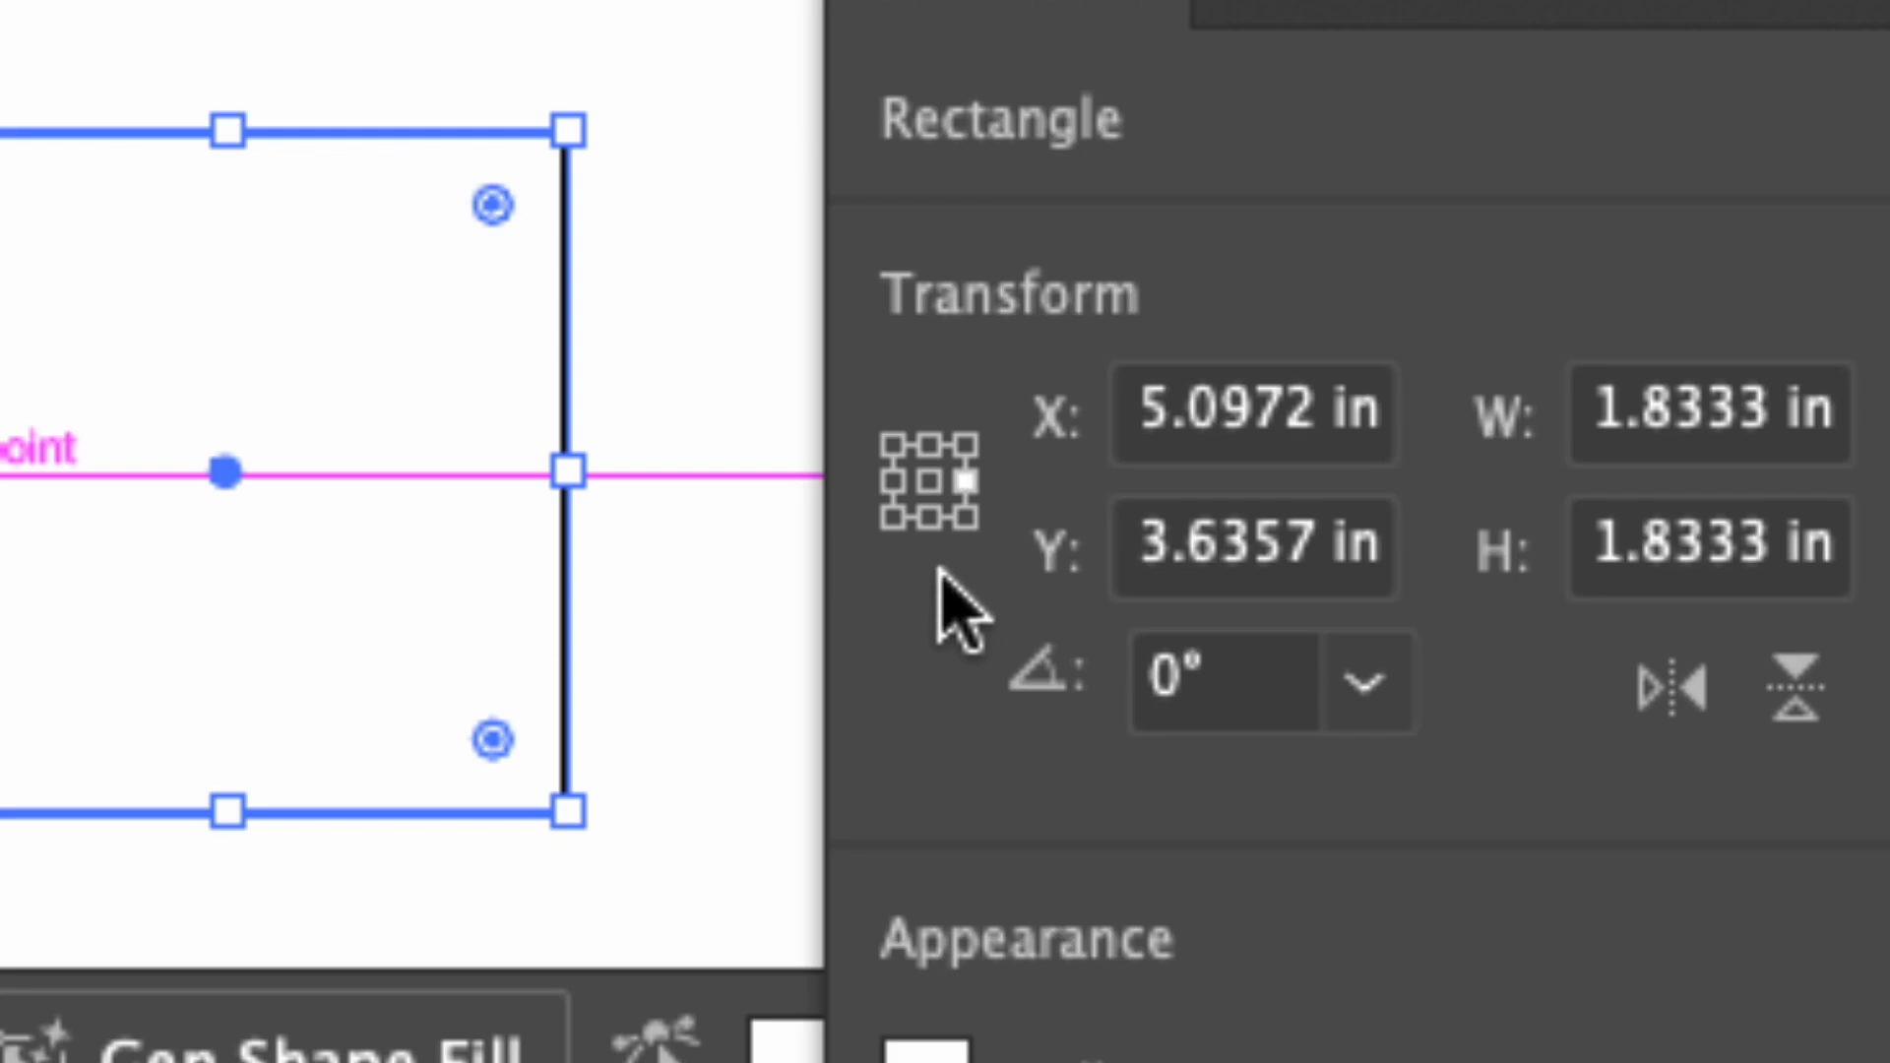
pyautogui.click(929, 445)
pyautogui.click(930, 518)
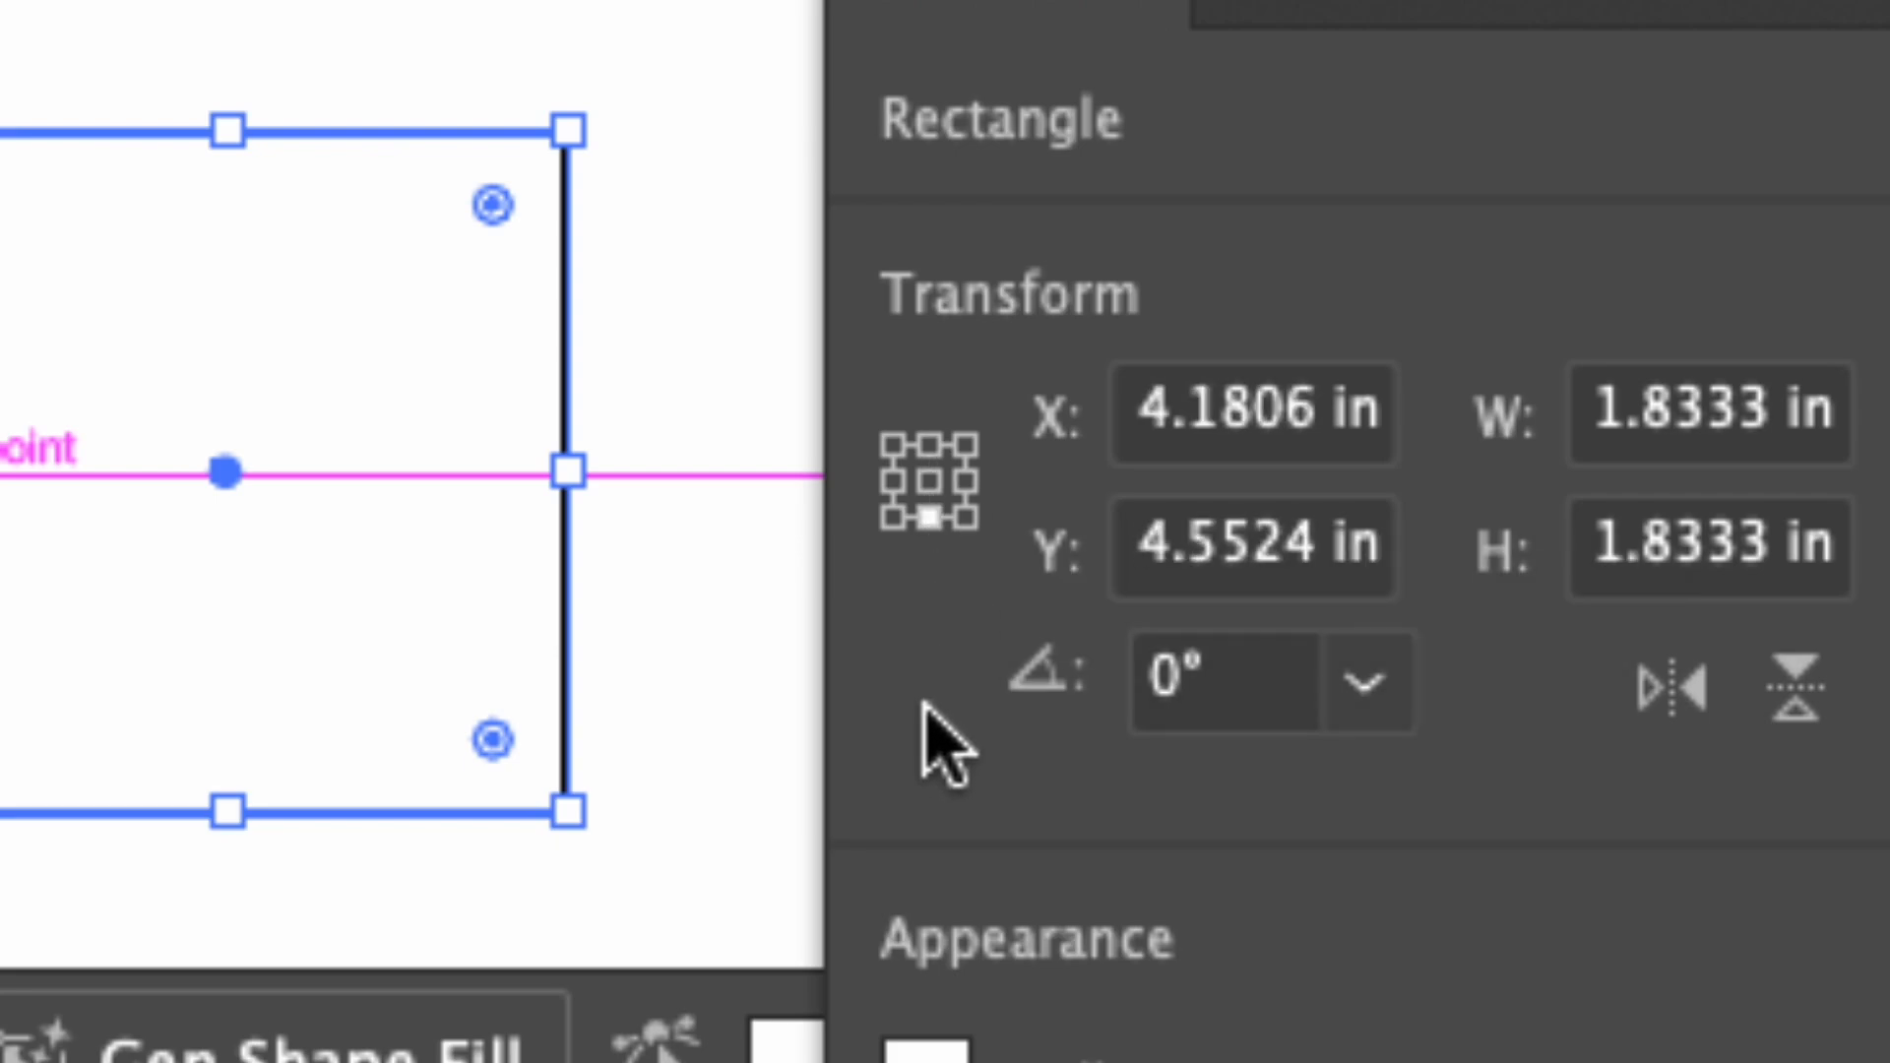
pyautogui.click(893, 445)
pyautogui.click(892, 516)
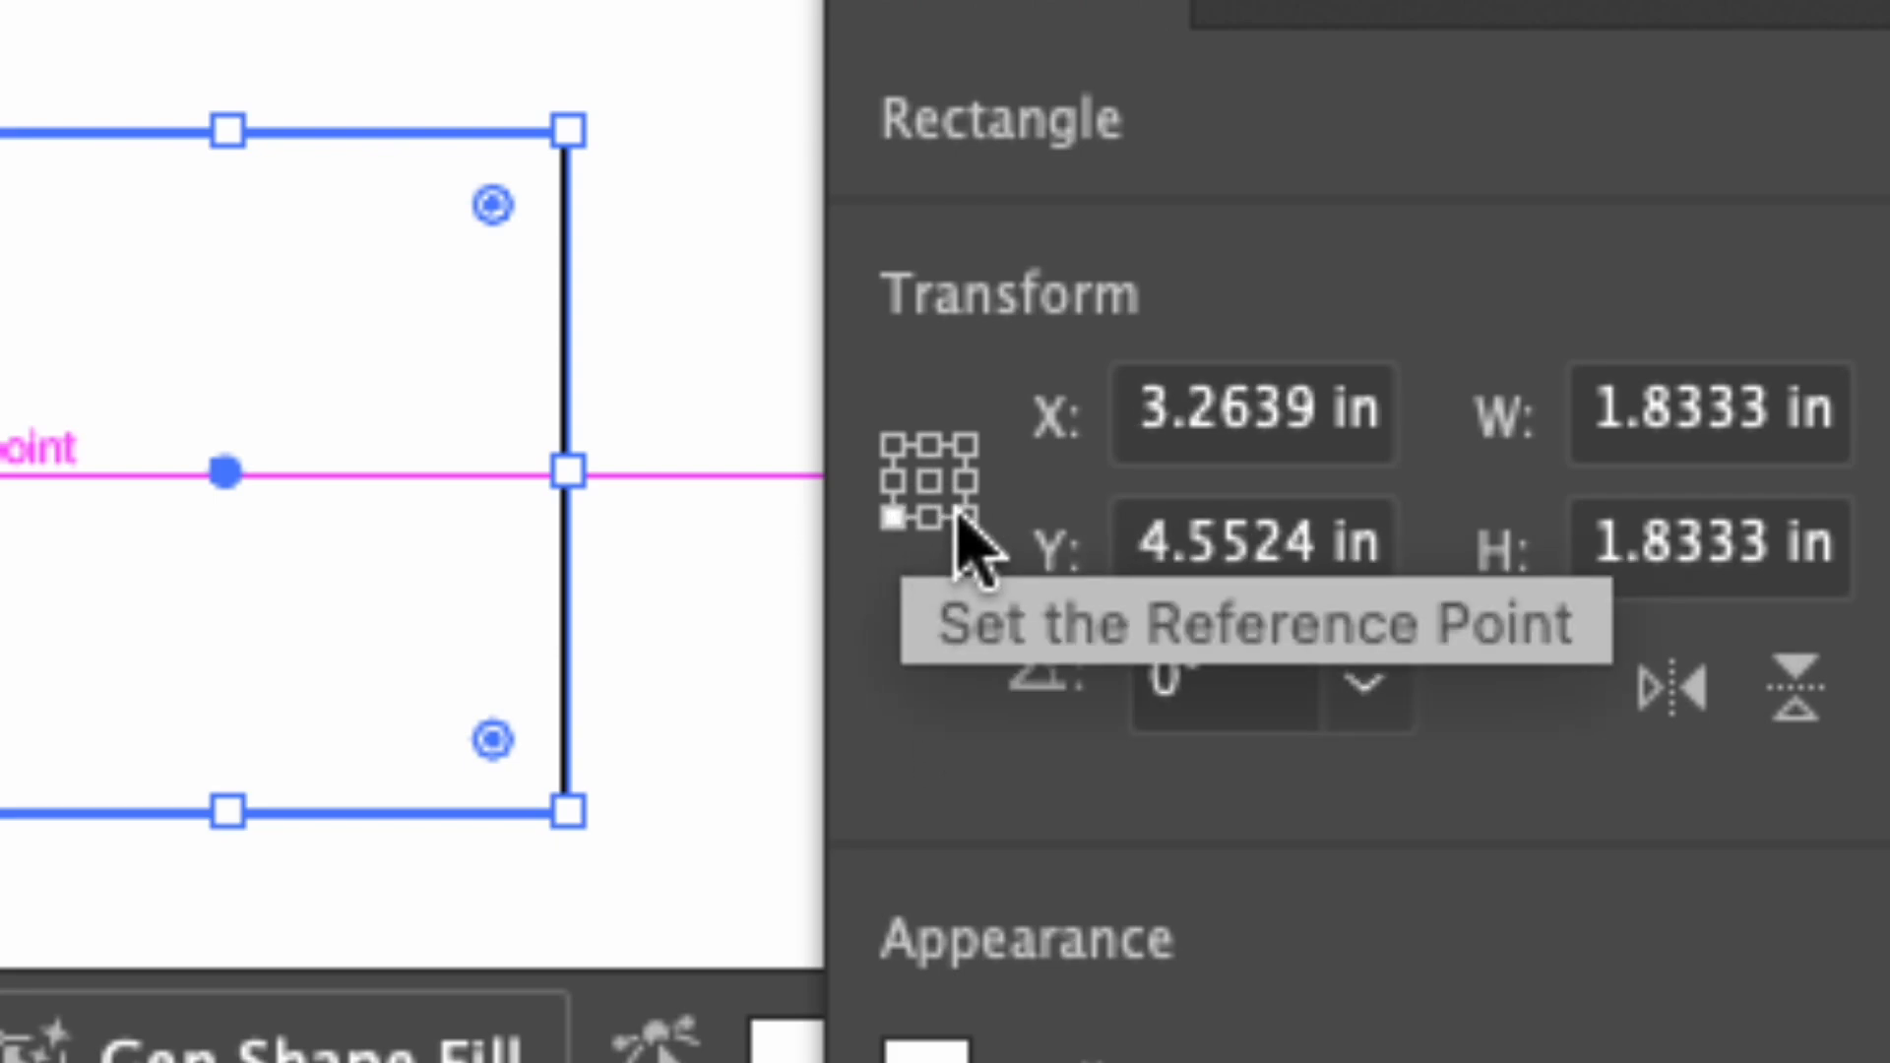
pyautogui.click(966, 515)
pyautogui.click(965, 446)
pyautogui.click(894, 446)
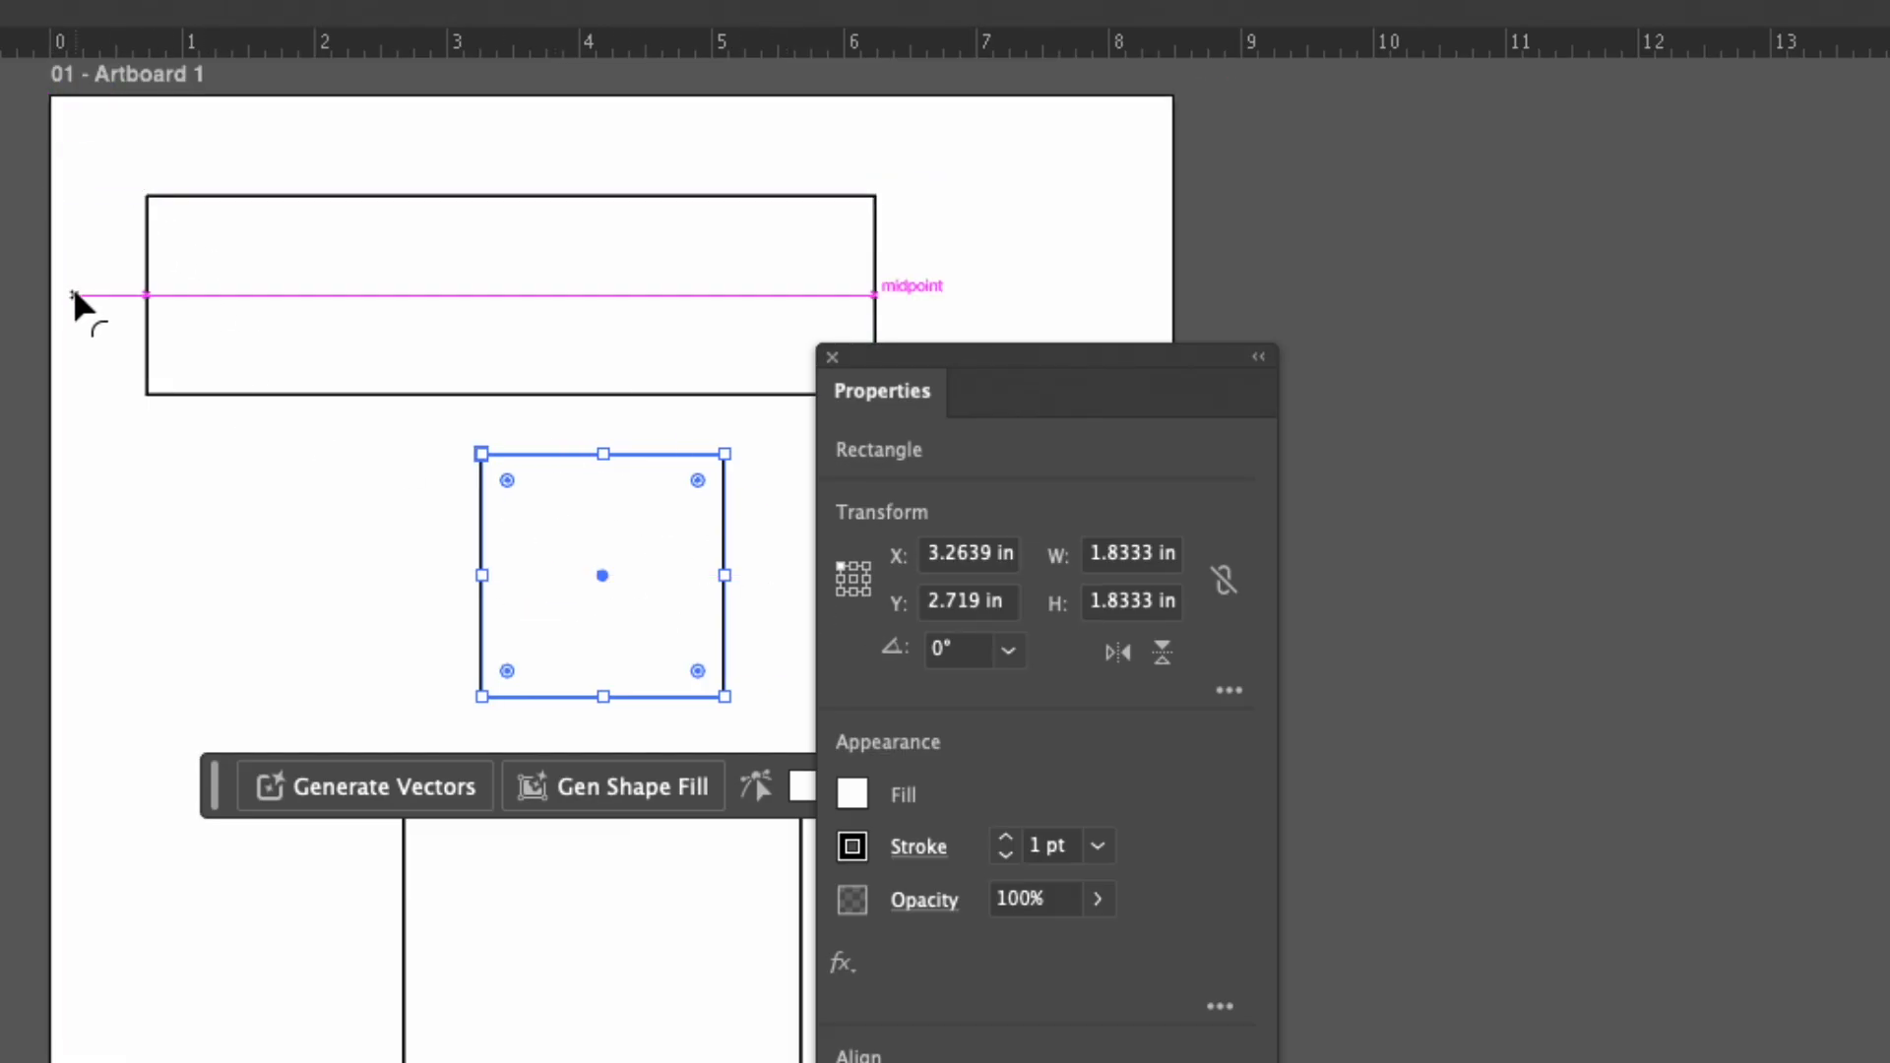
# Set the square's reference point to its center and place it at X 0, Y 0 on the artboard.
pyautogui.hscroll(-5, 72, 307)
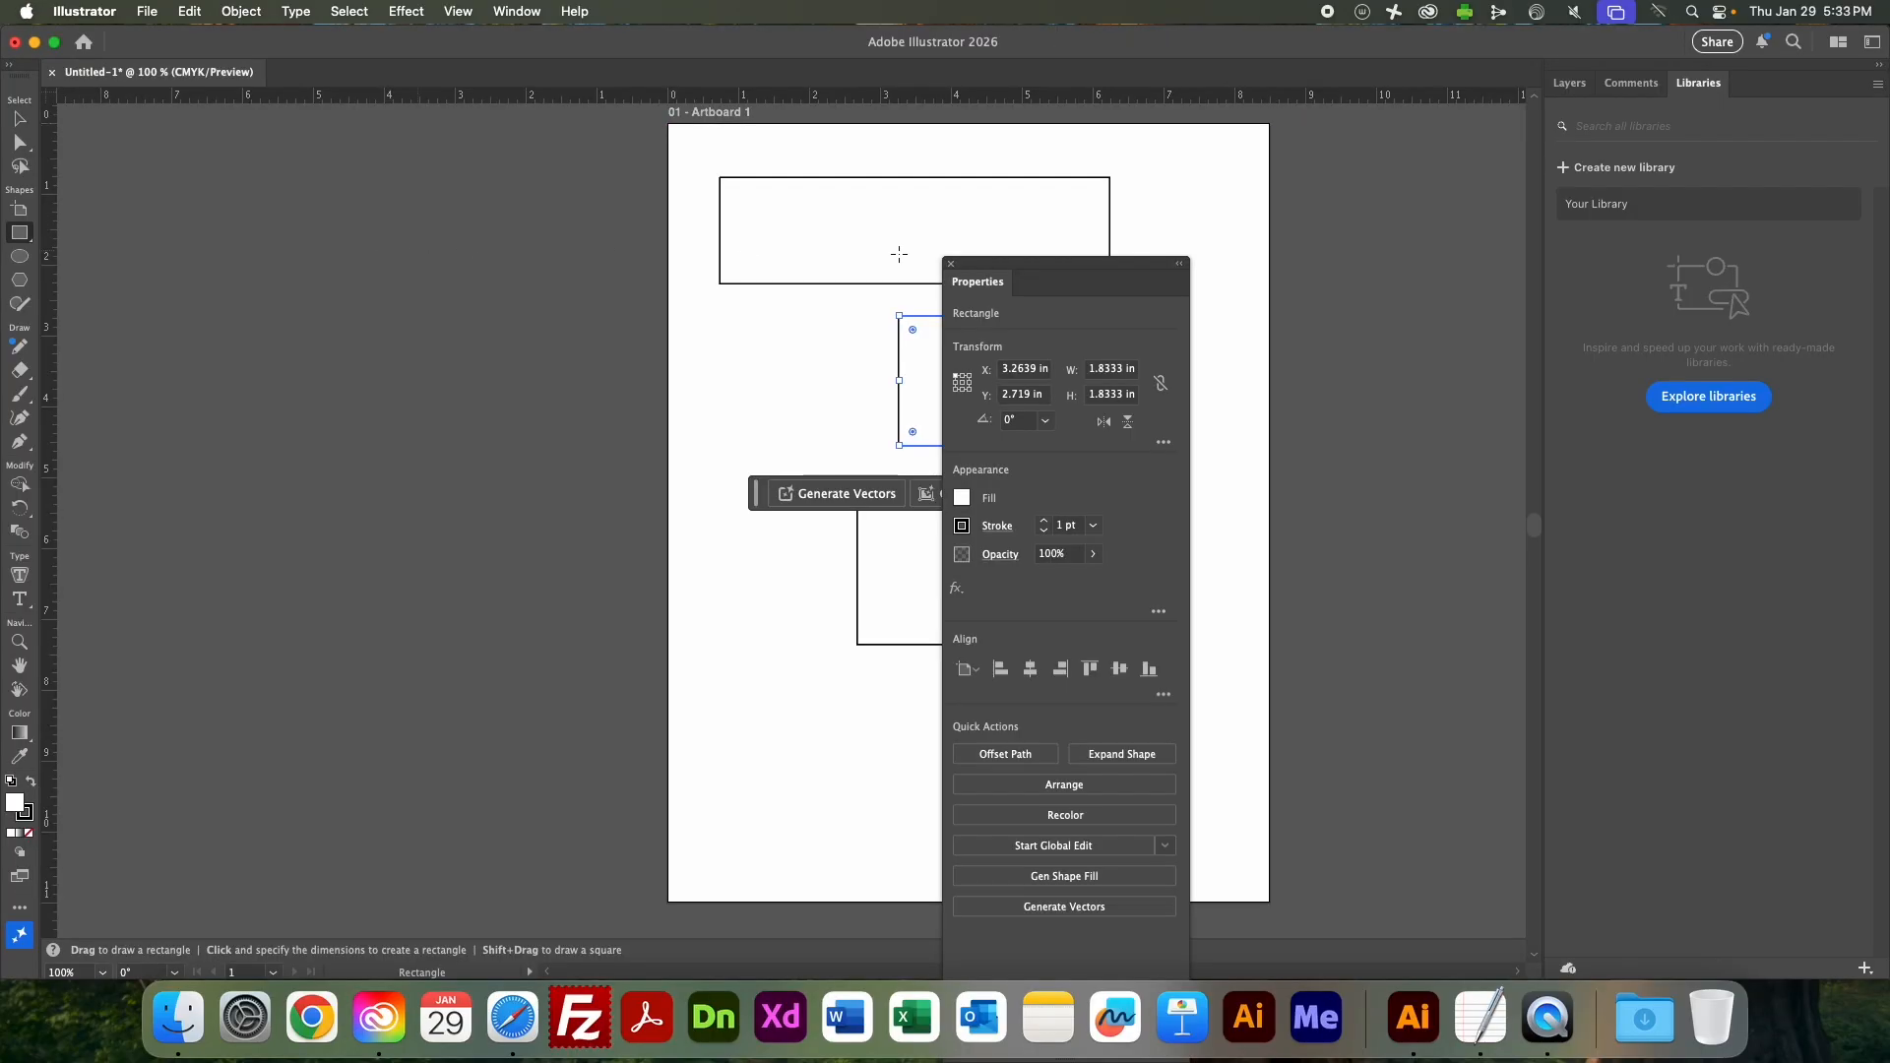
pyautogui.moveTo(1083, 271); pyautogui.dragTo(1244, 275)
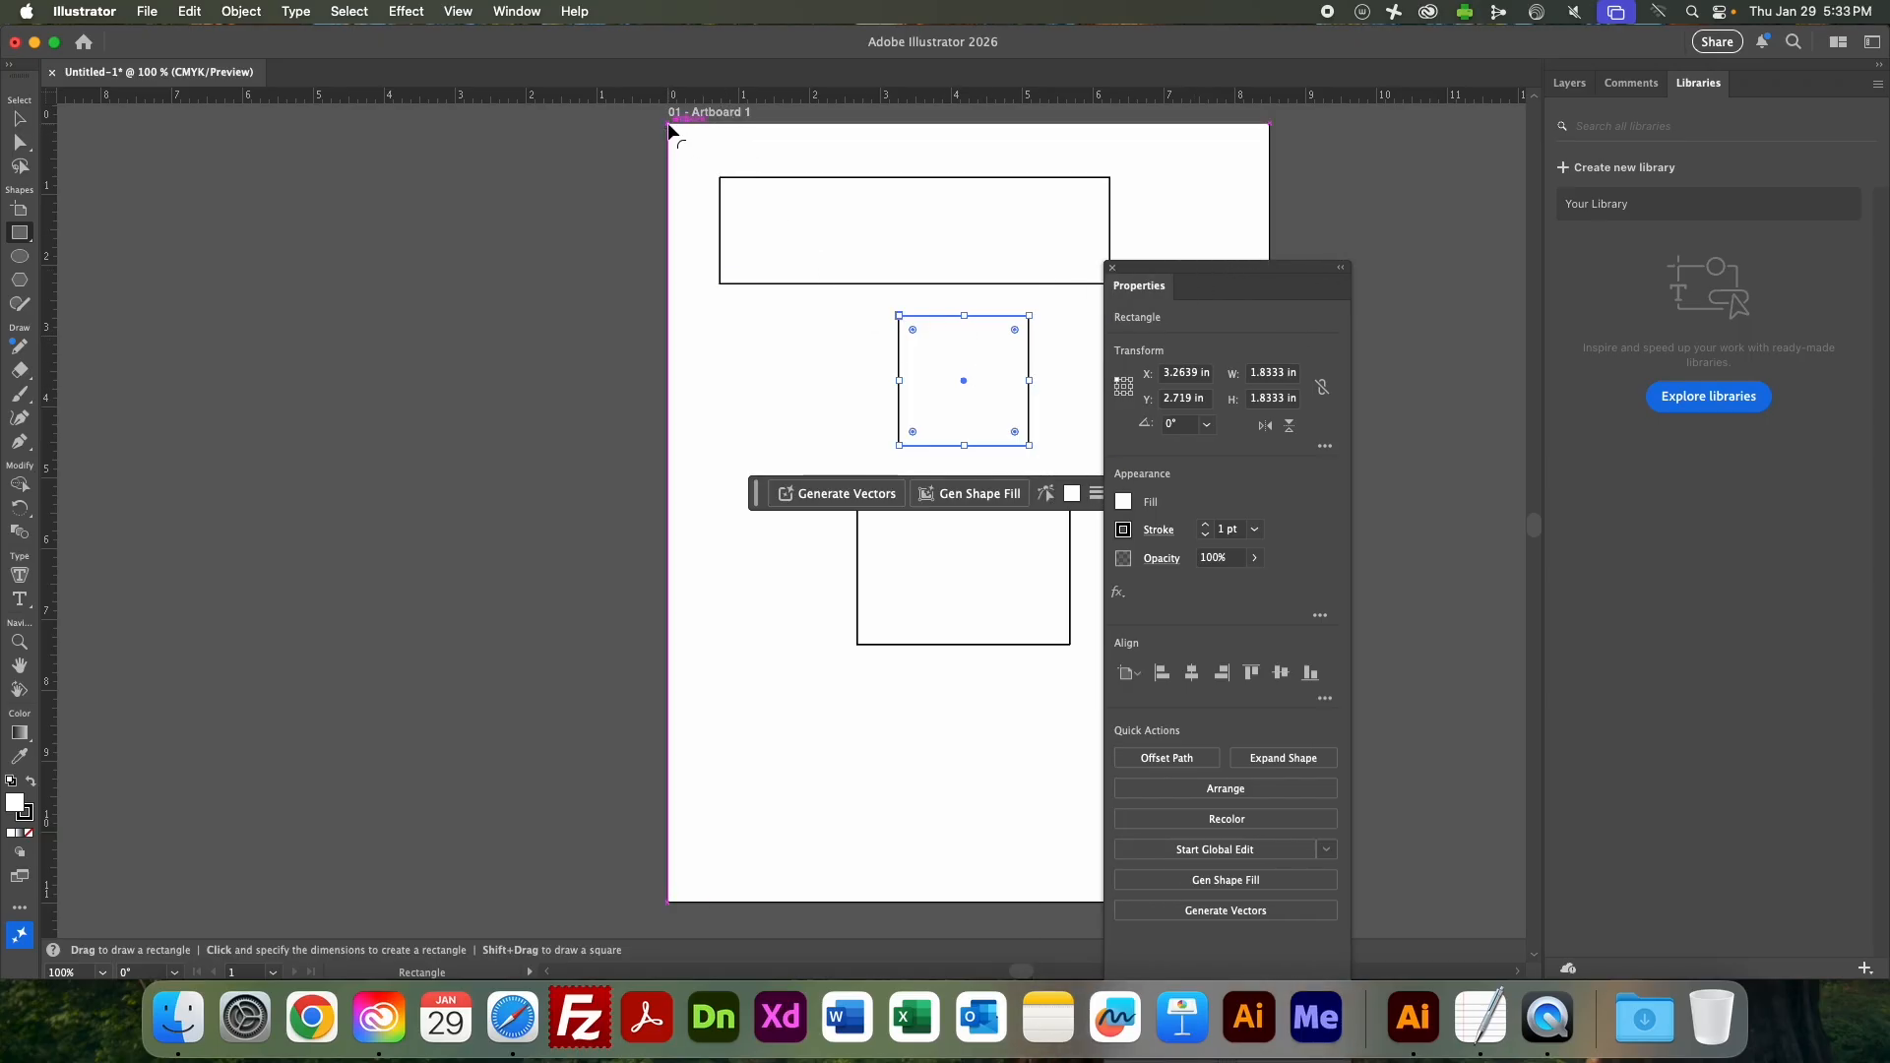
pyautogui.click(1123, 386)
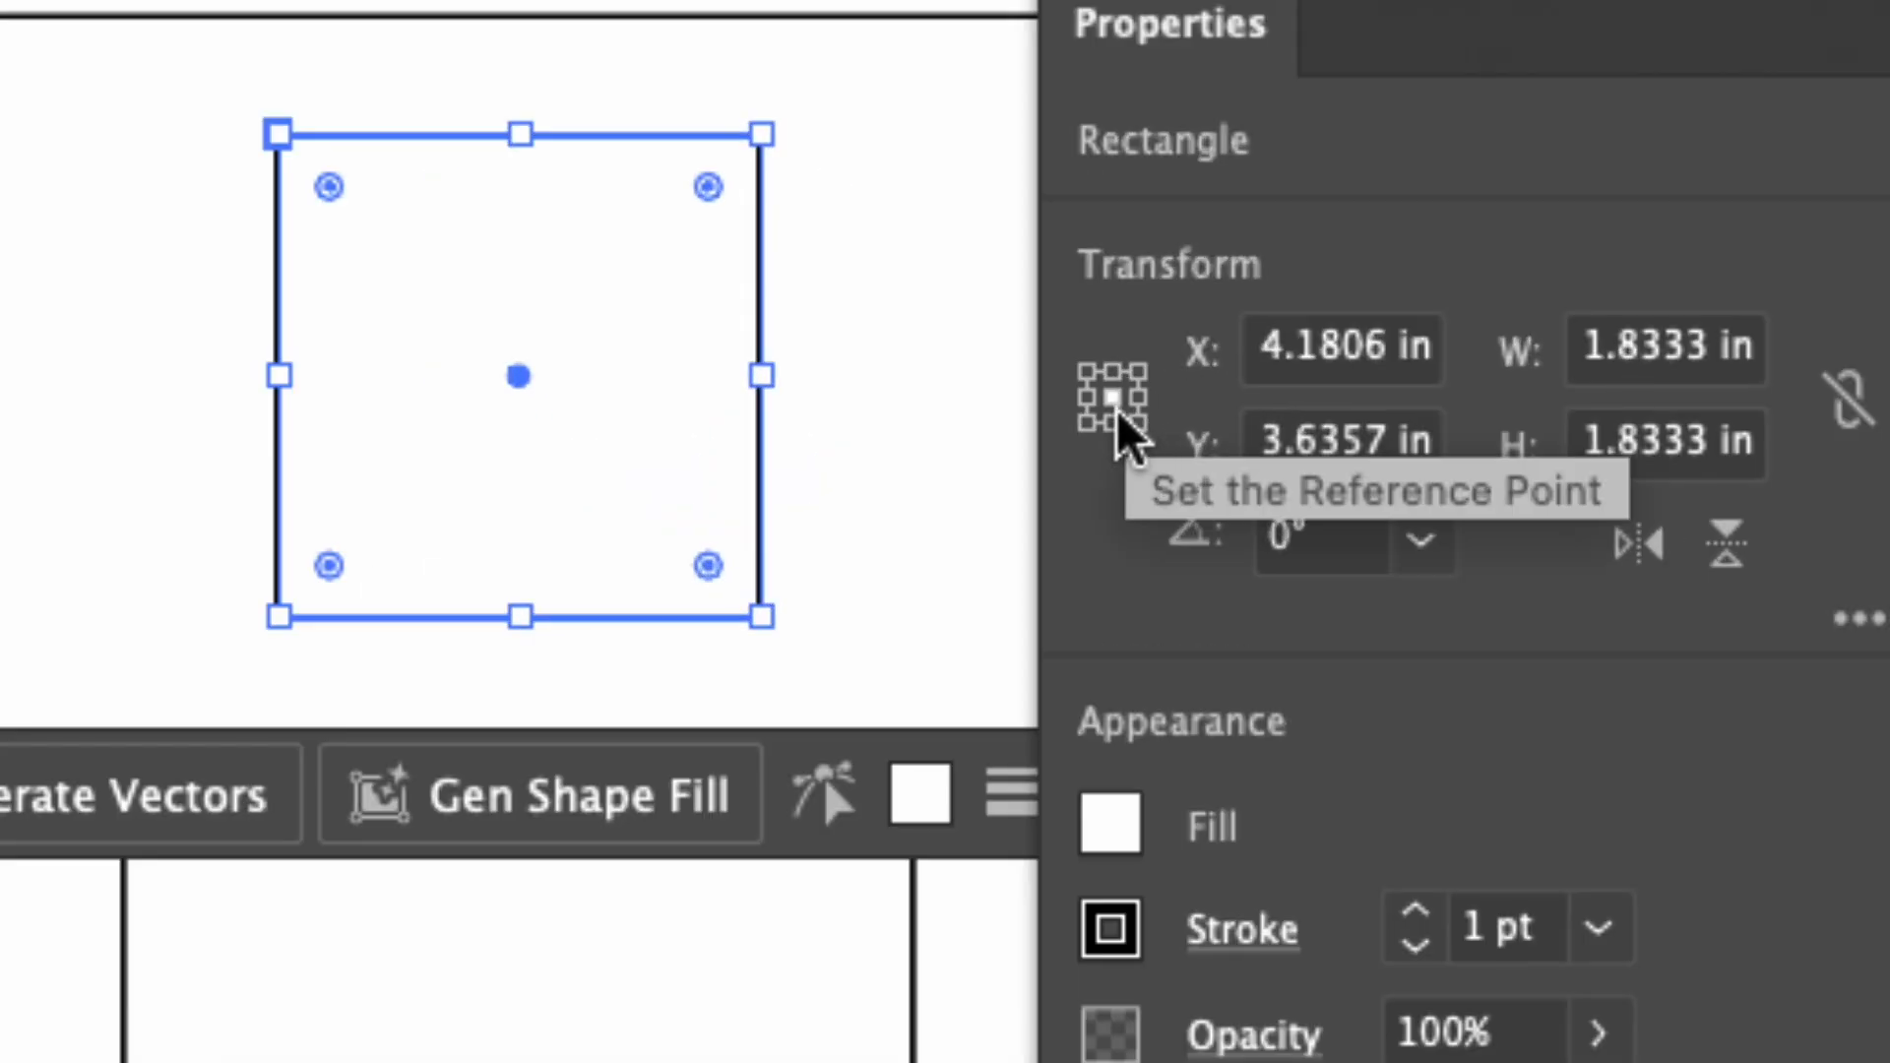
pyautogui.doubleClick(1359, 350)
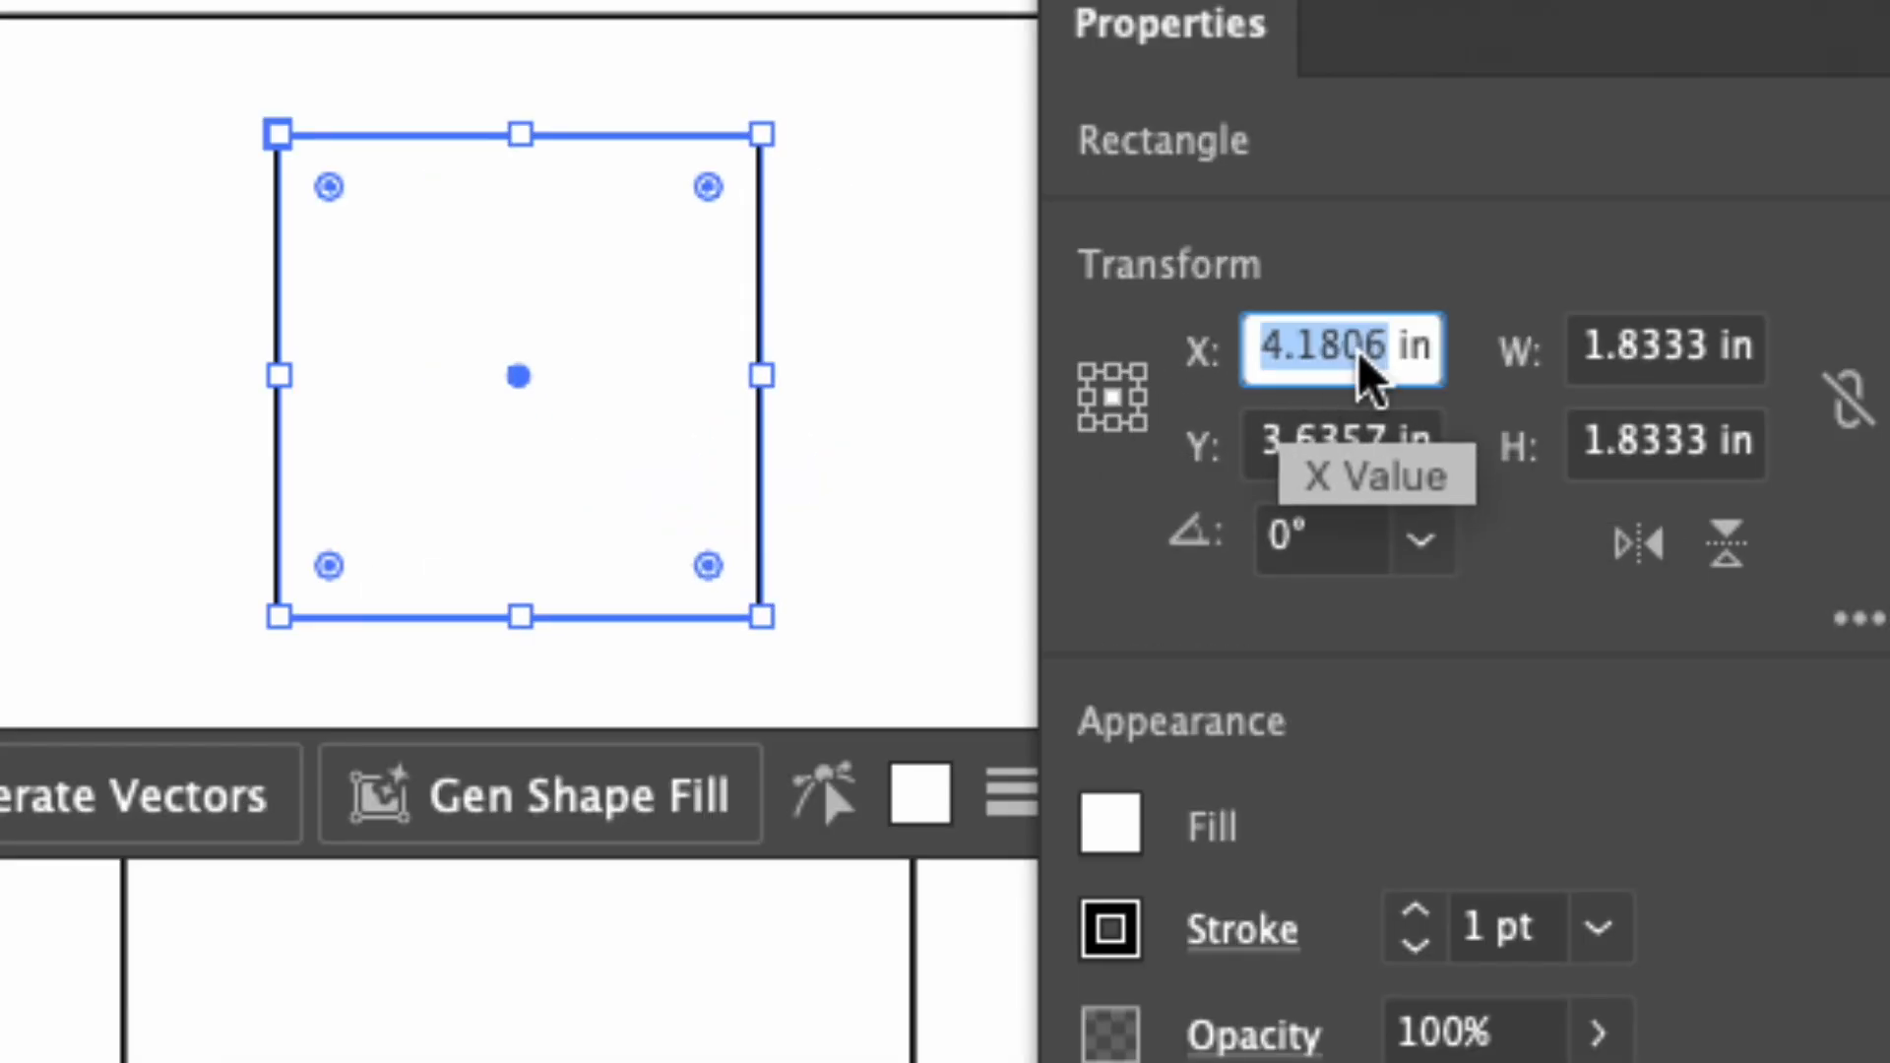
pyautogui.write('0')
pyautogui.press('Tab')
pyautogui.write('0')
pyautogui.press('Tab')
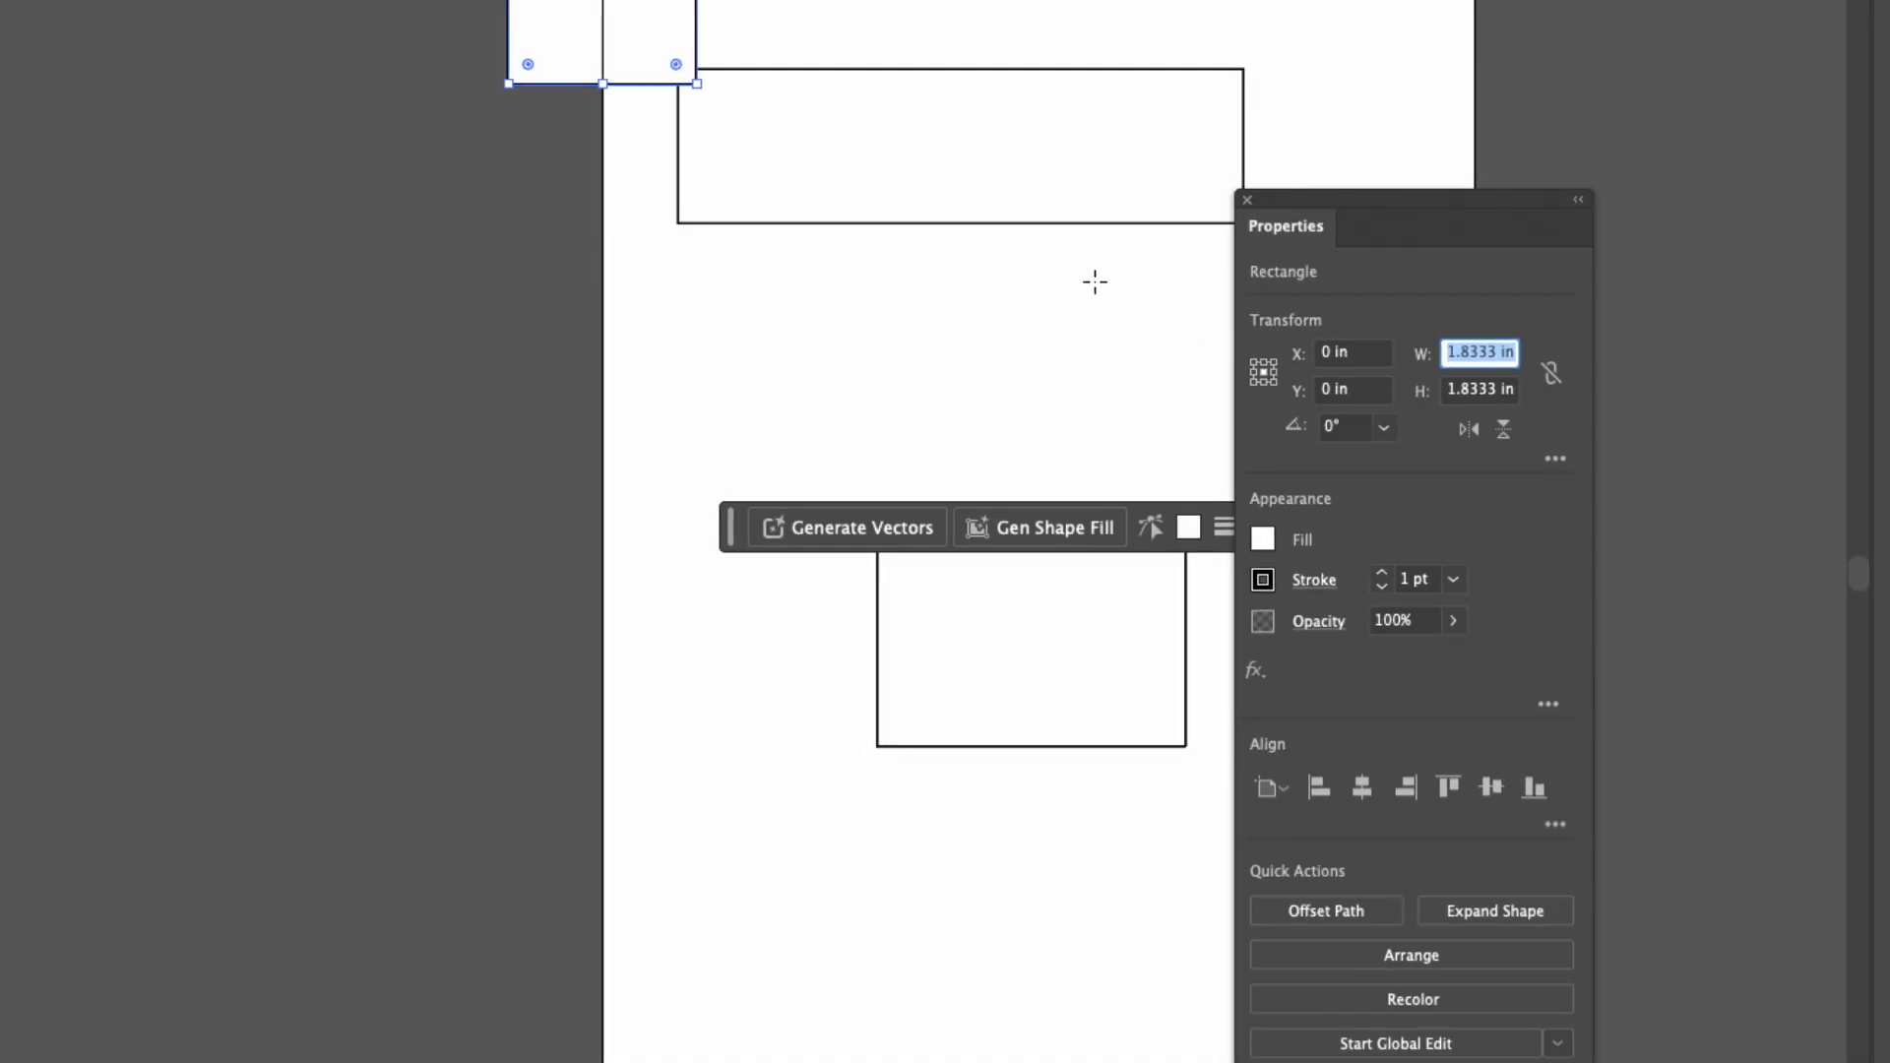
pyautogui.scroll(-2, 773, 63)
pyautogui.scroll(1, 772, 62)
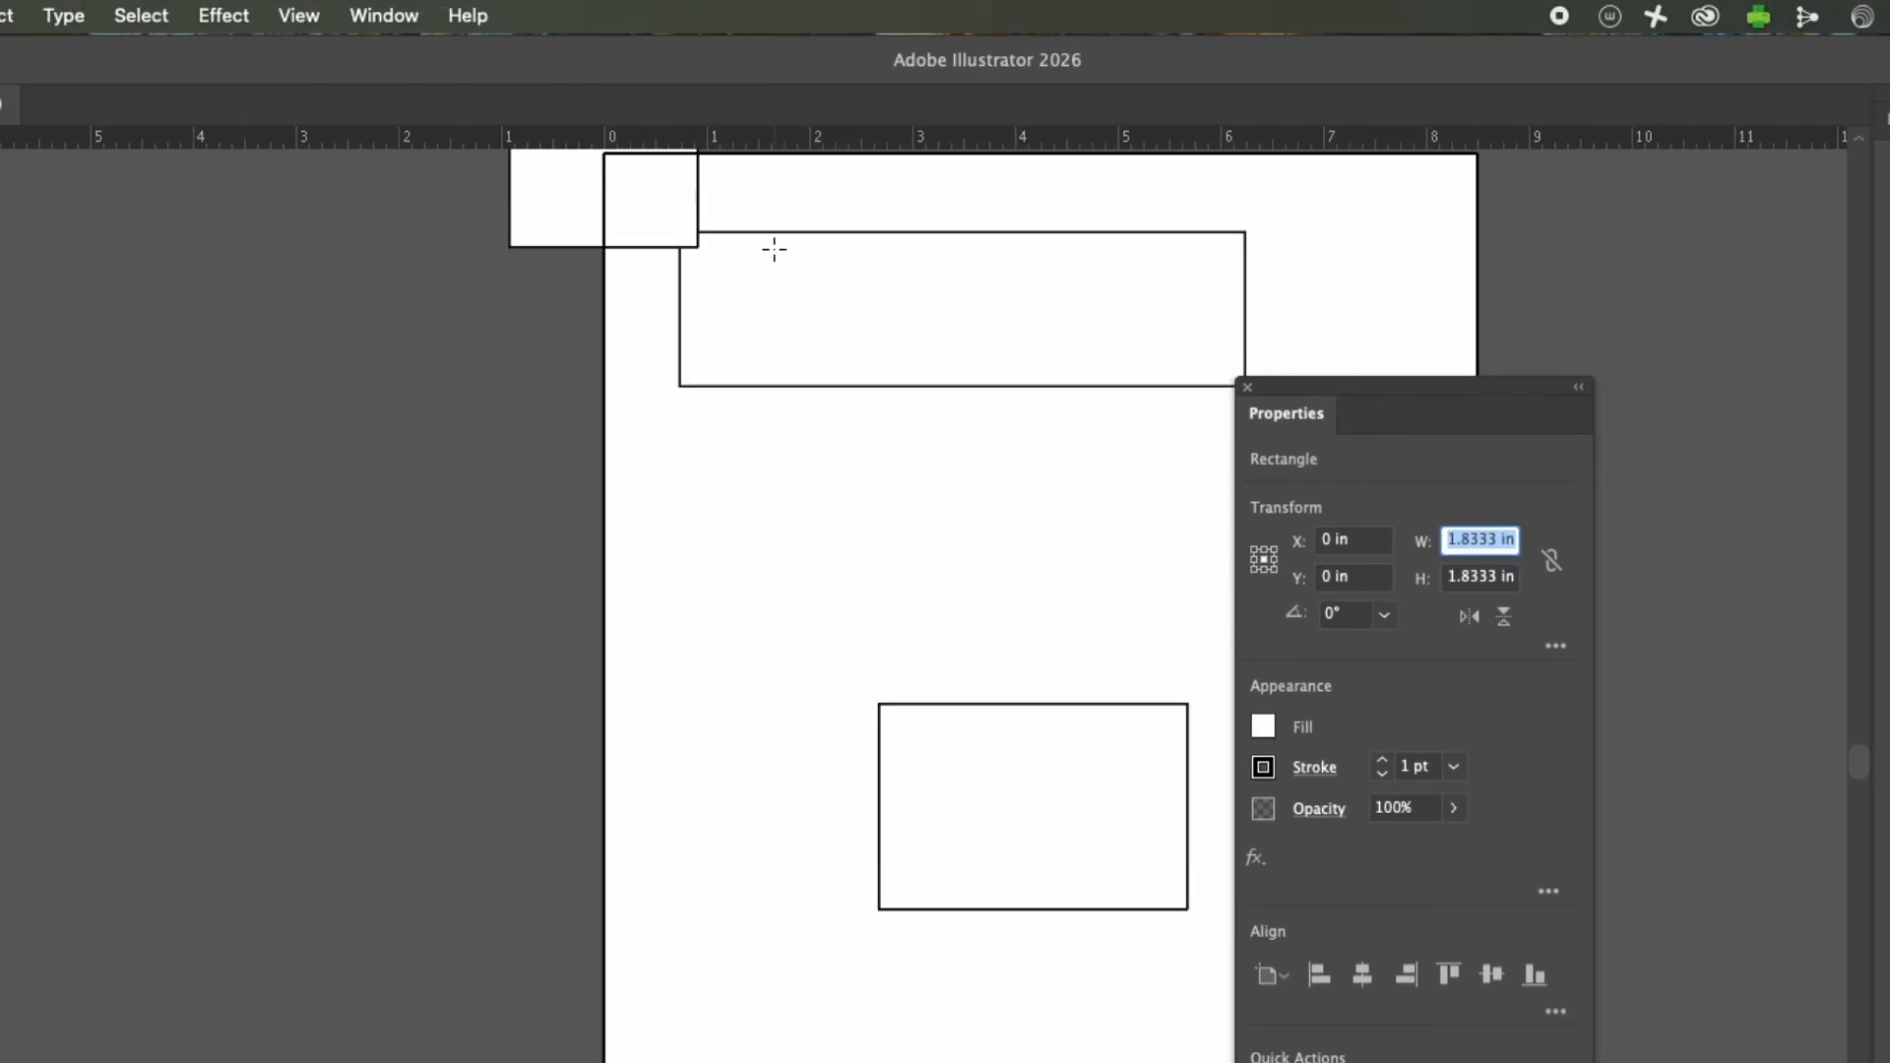
pyautogui.scroll(3, 775, 249)
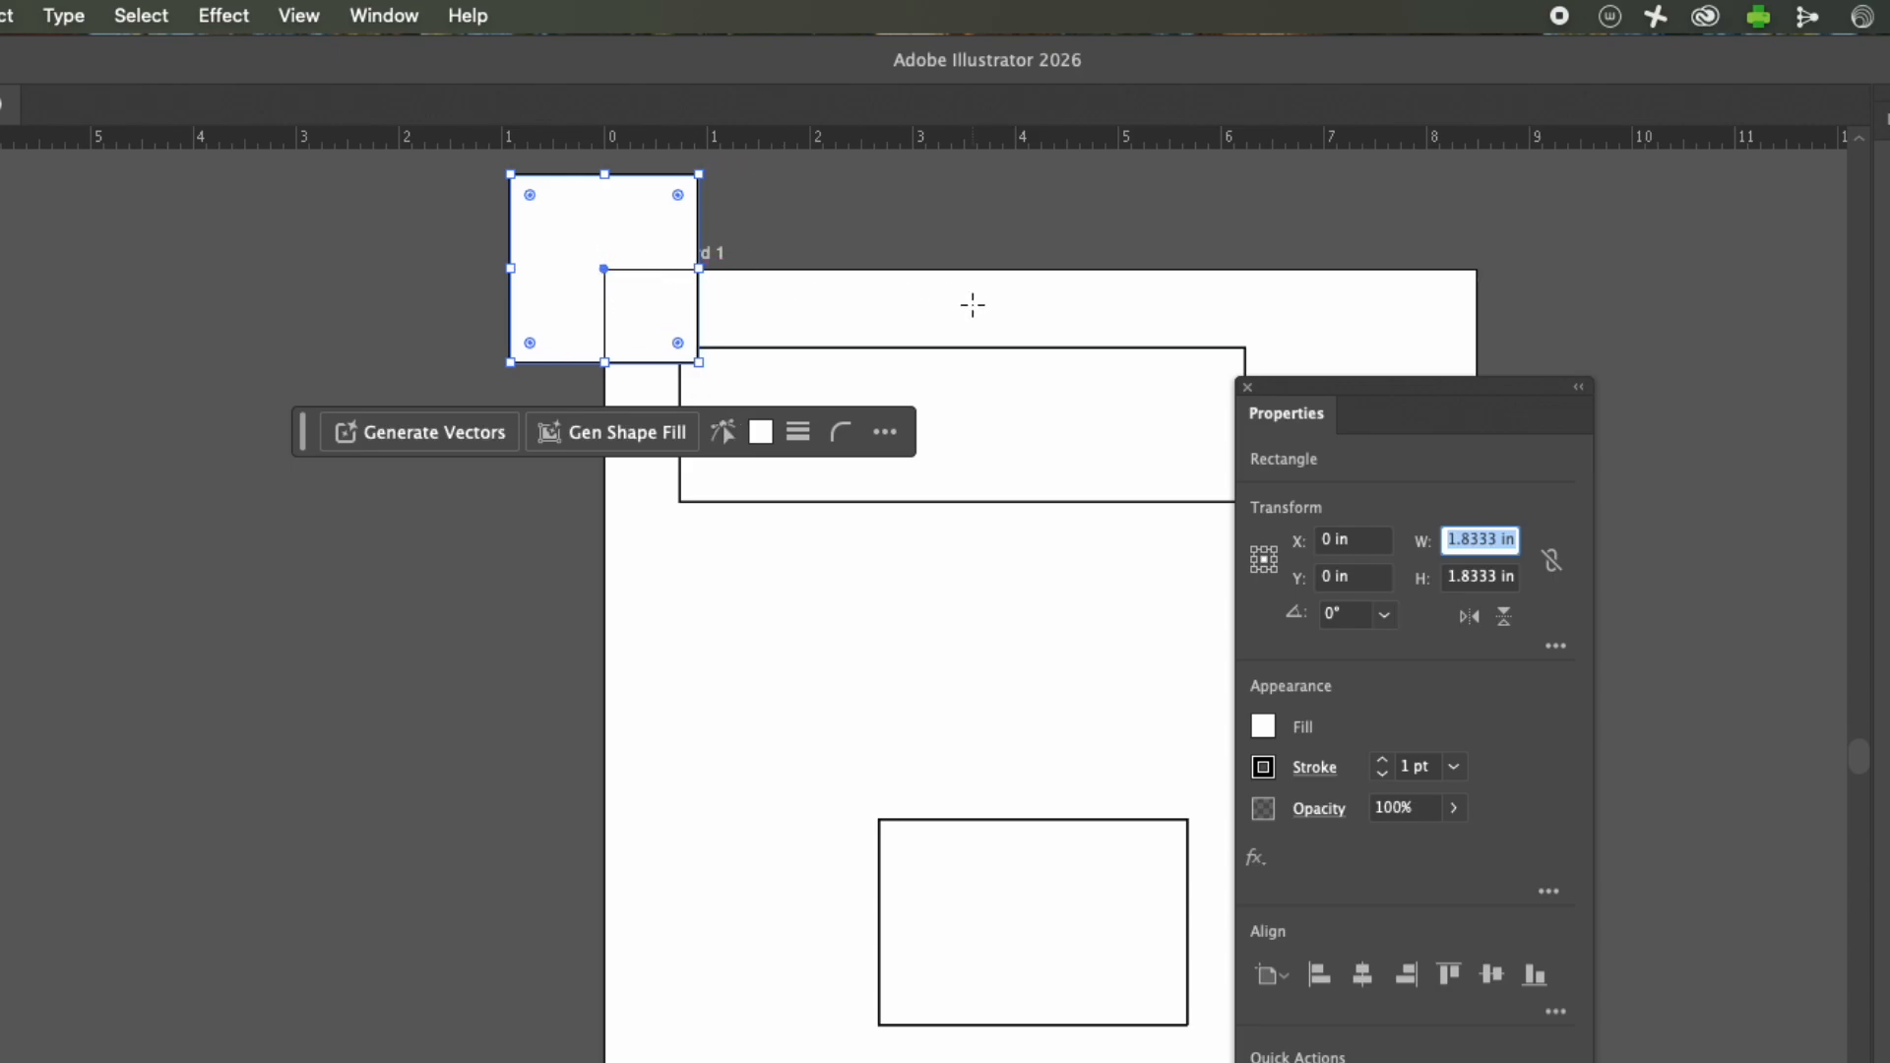
# Move the Properties panel nearer to the square and hide the contextual task bar.
pyautogui.moveTo(1301, 424); pyautogui.dragTo(981, 254)
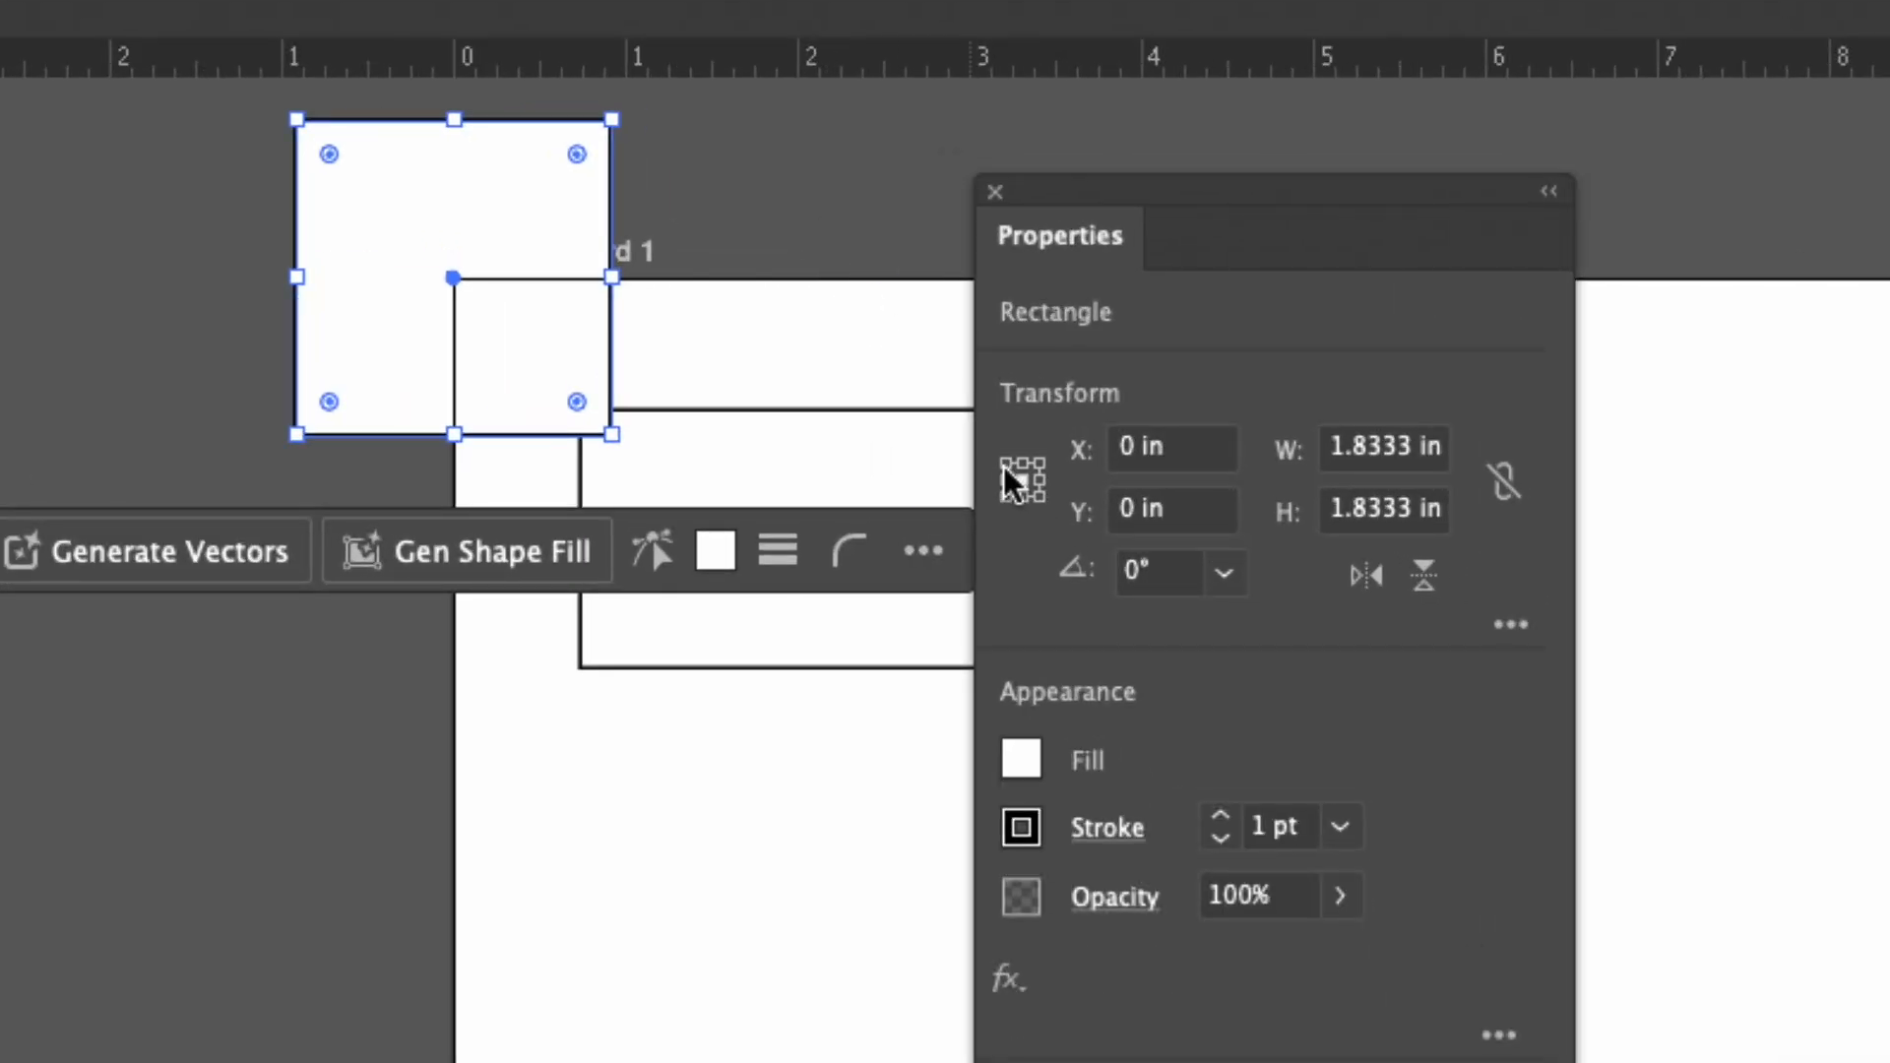
pyautogui.click(933, 554)
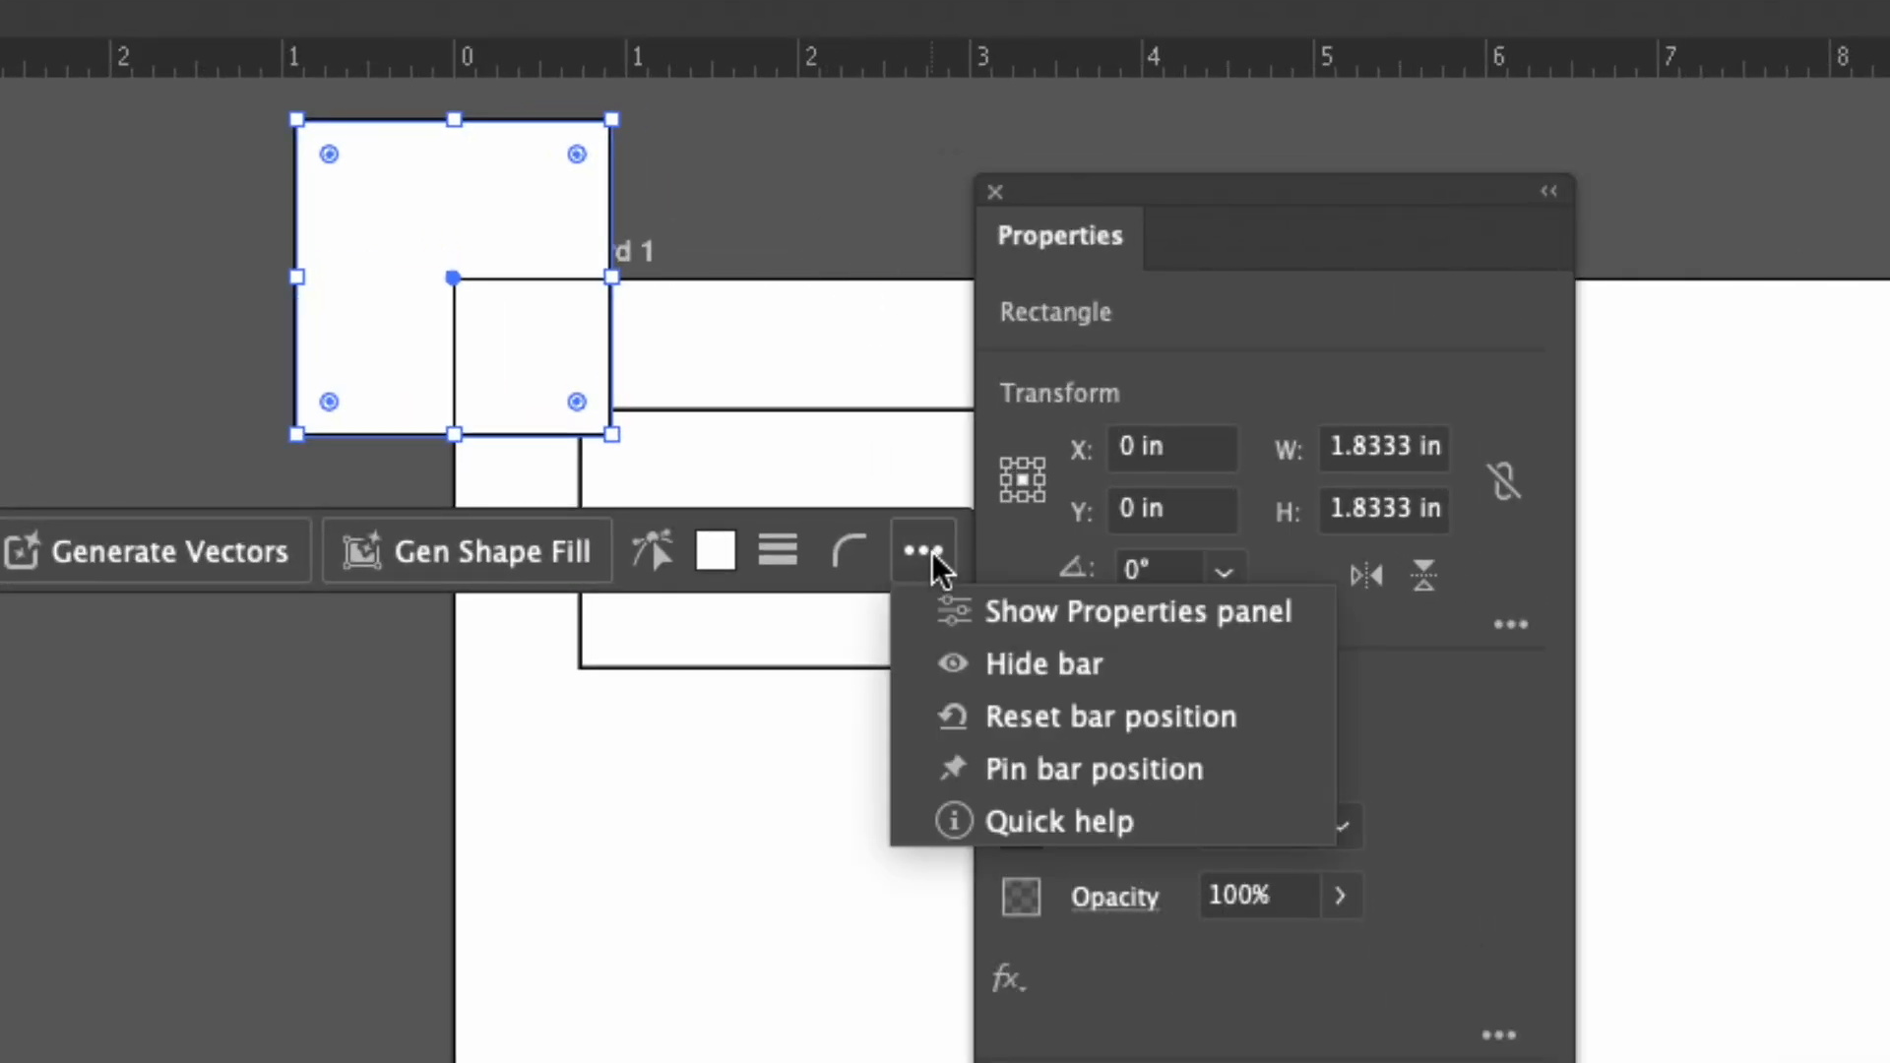
pyautogui.click(1024, 661)
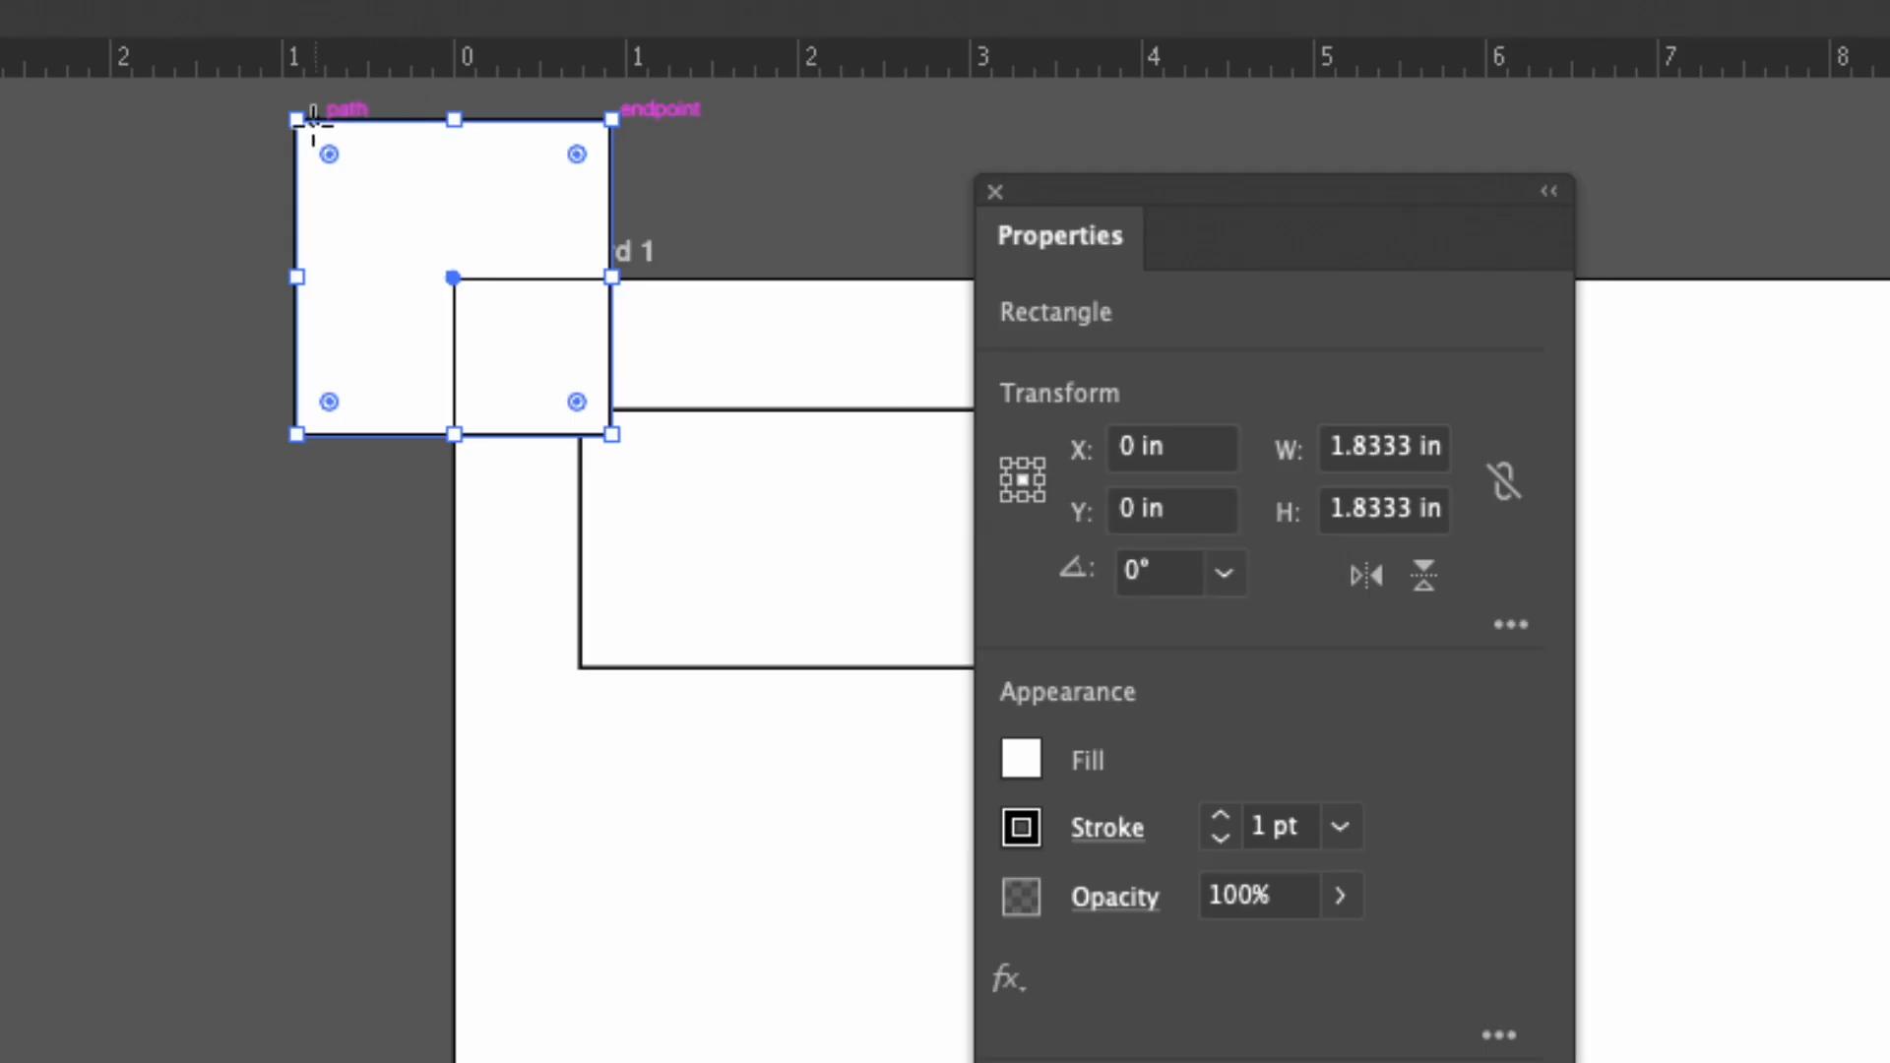
# Set the square's reference point to its upper-left corner and place it at X 0, Y 0.
pyautogui.click(1006, 461)
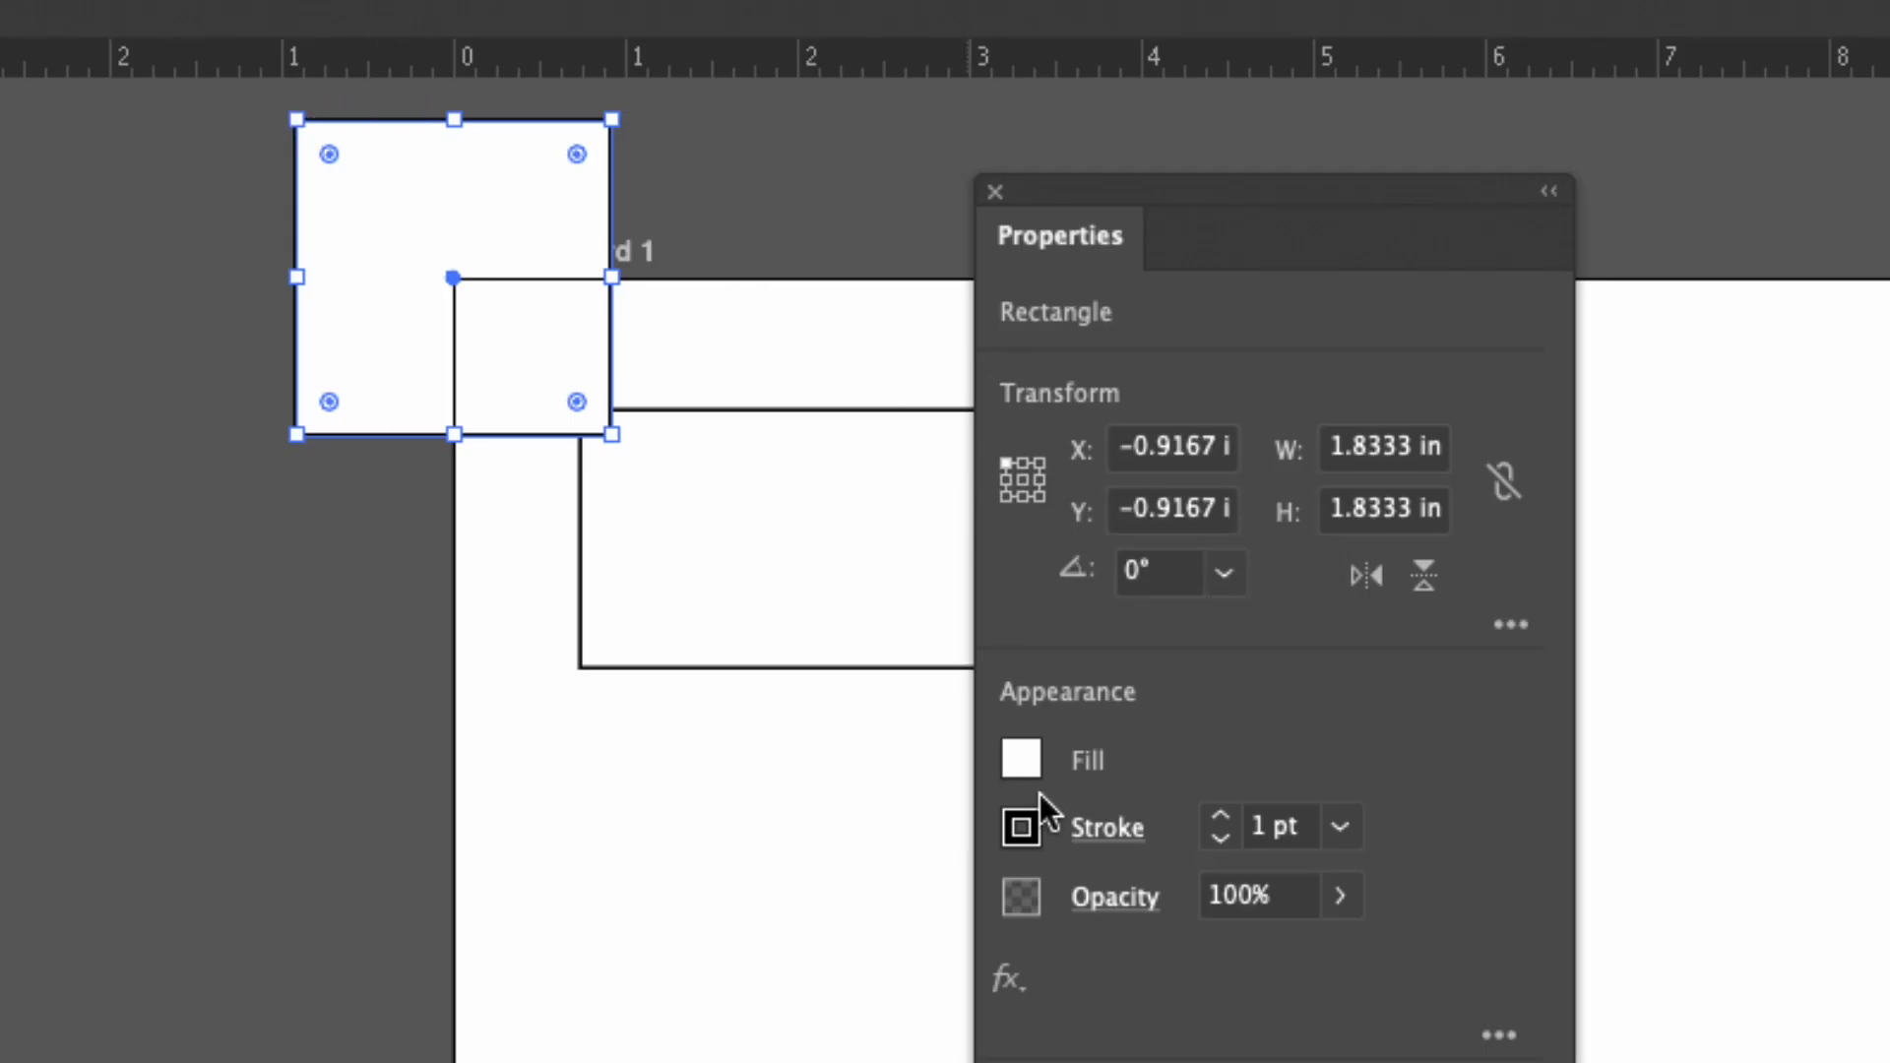
pyautogui.click(1149, 435)
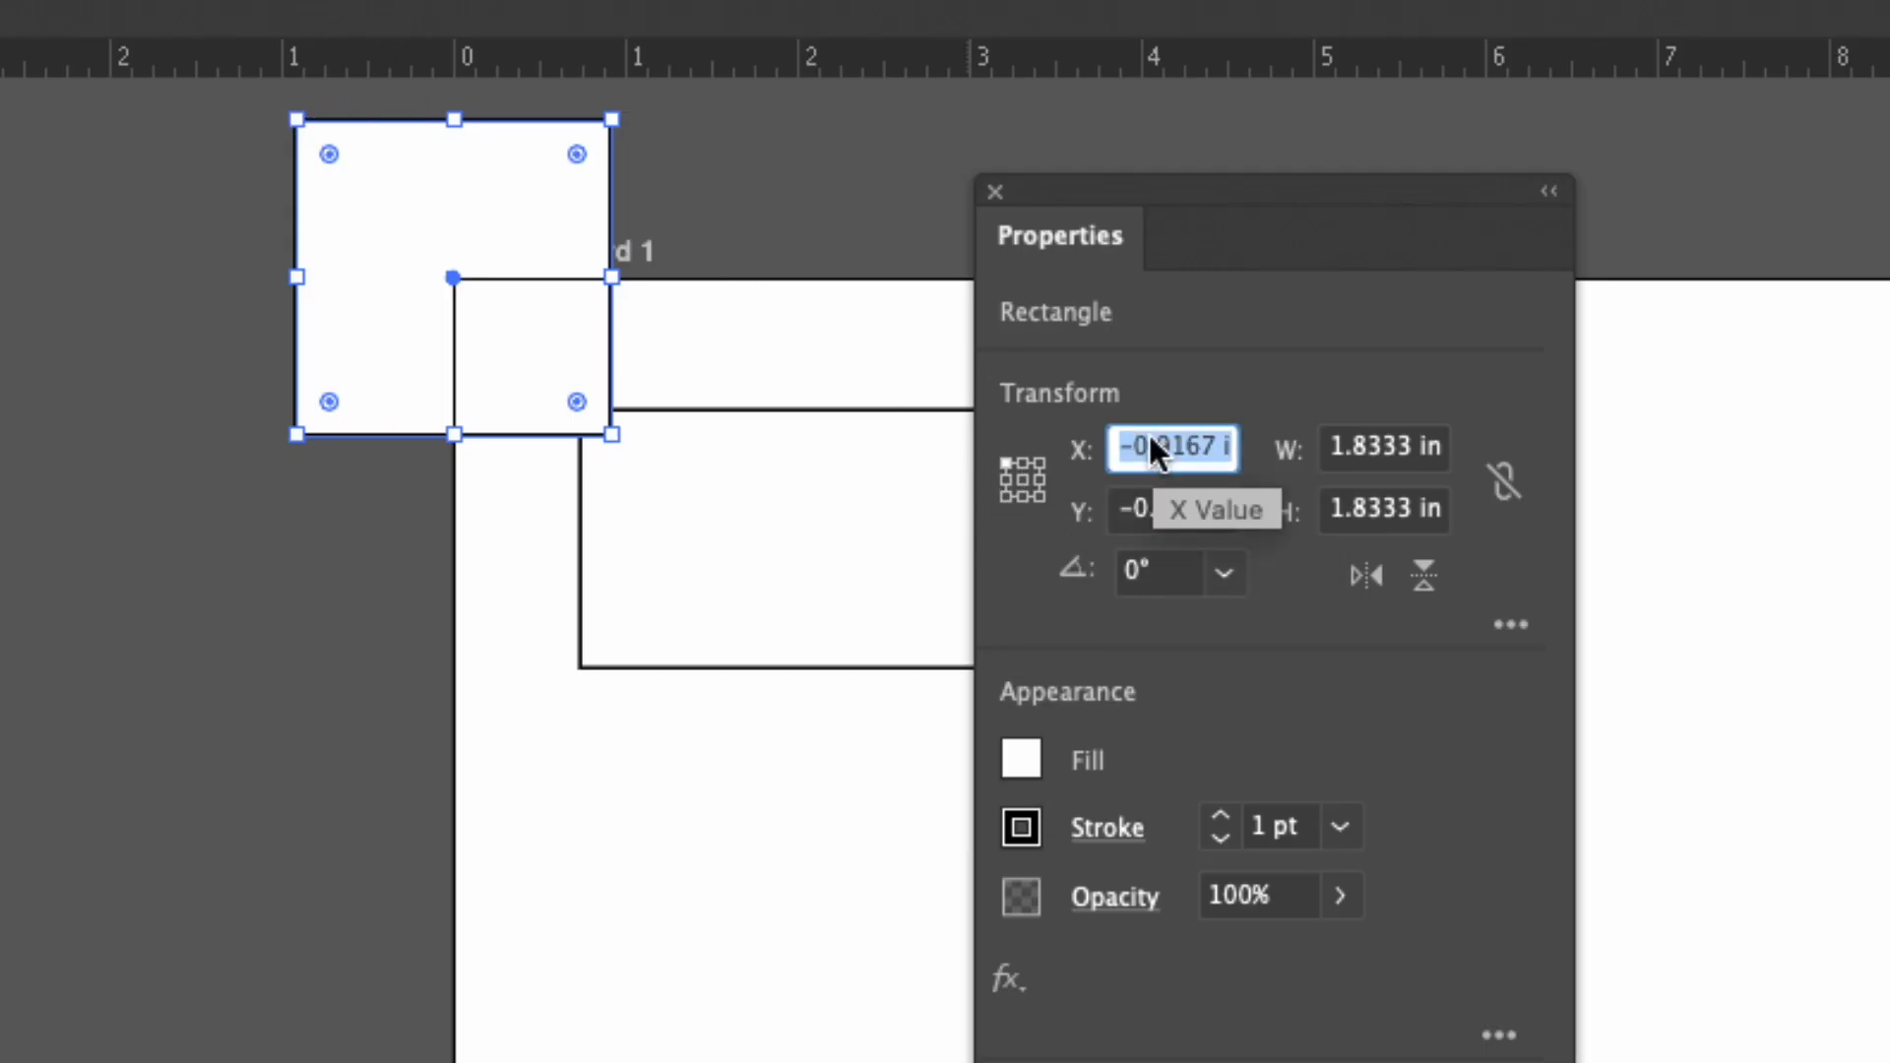
pyautogui.write('0')
pyautogui.press('Tab')
pyautogui.write('0')
pyautogui.press('Tab')
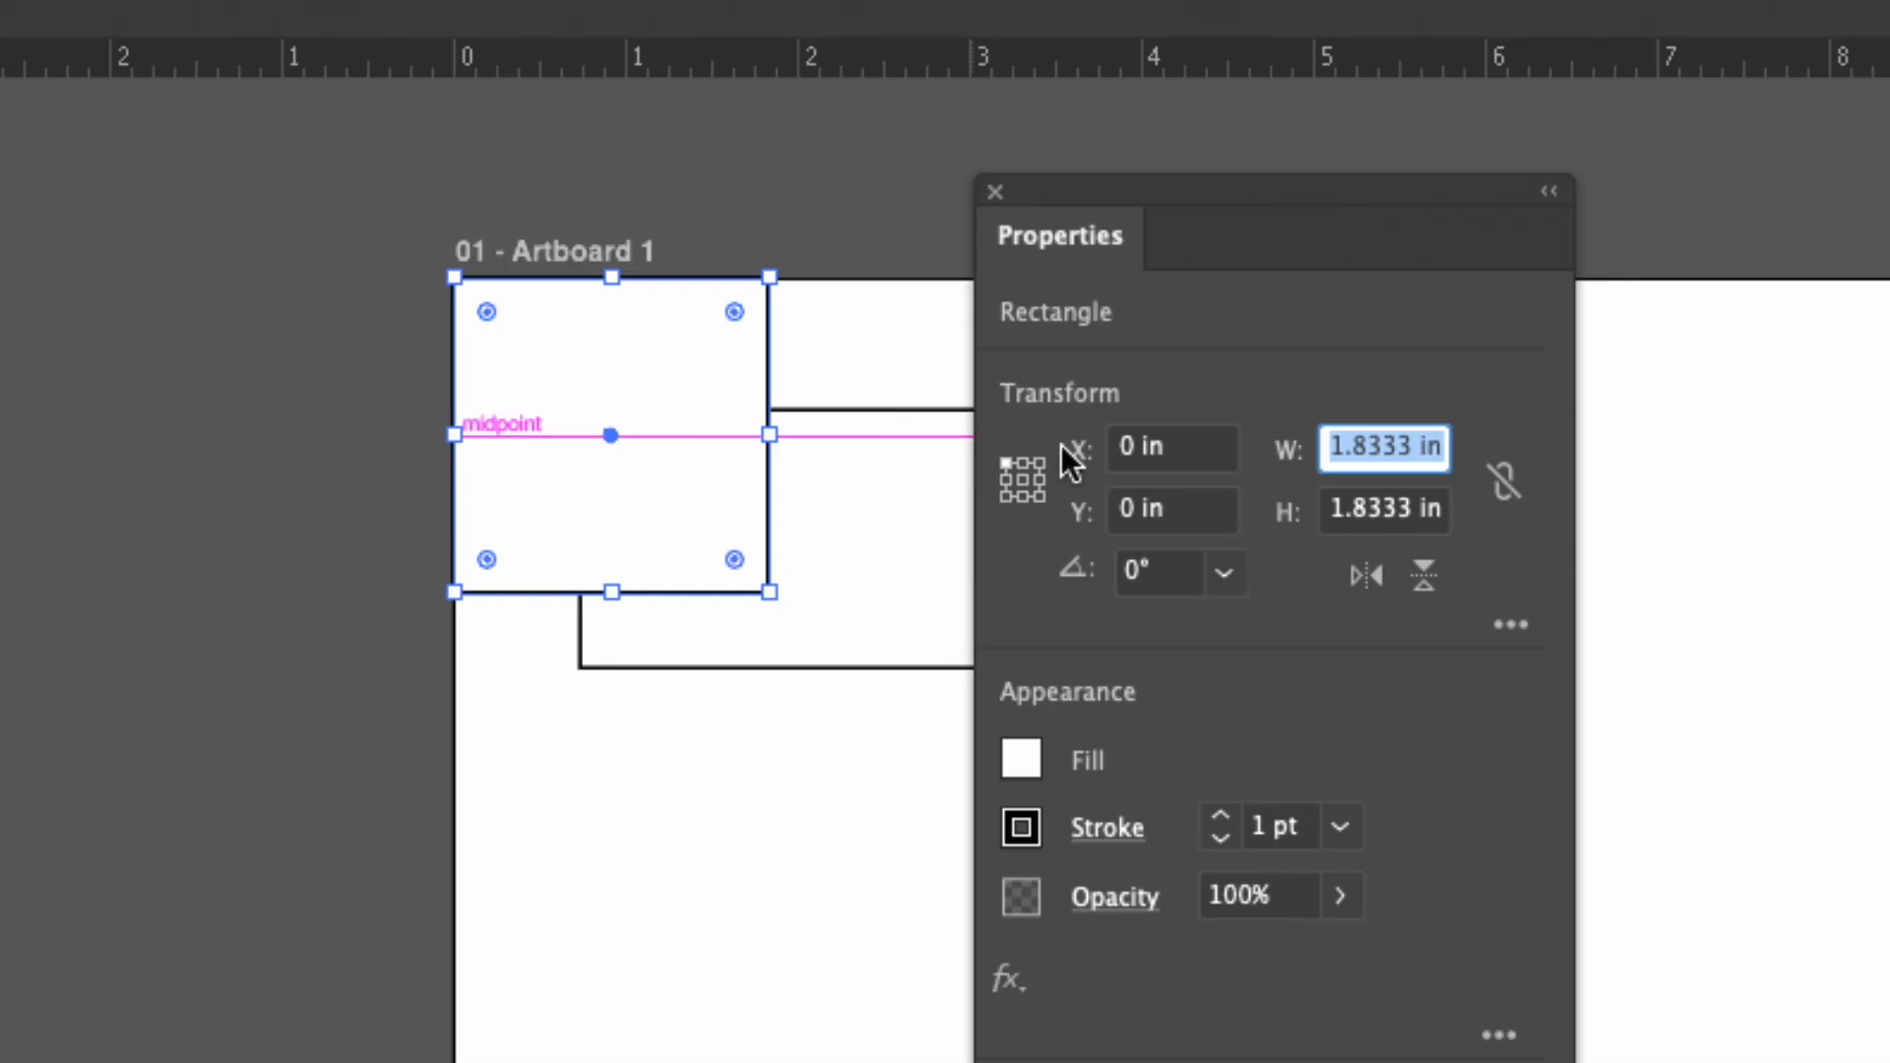
# Set the square's X position to 1.25 in.
pyautogui.click(1194, 457)
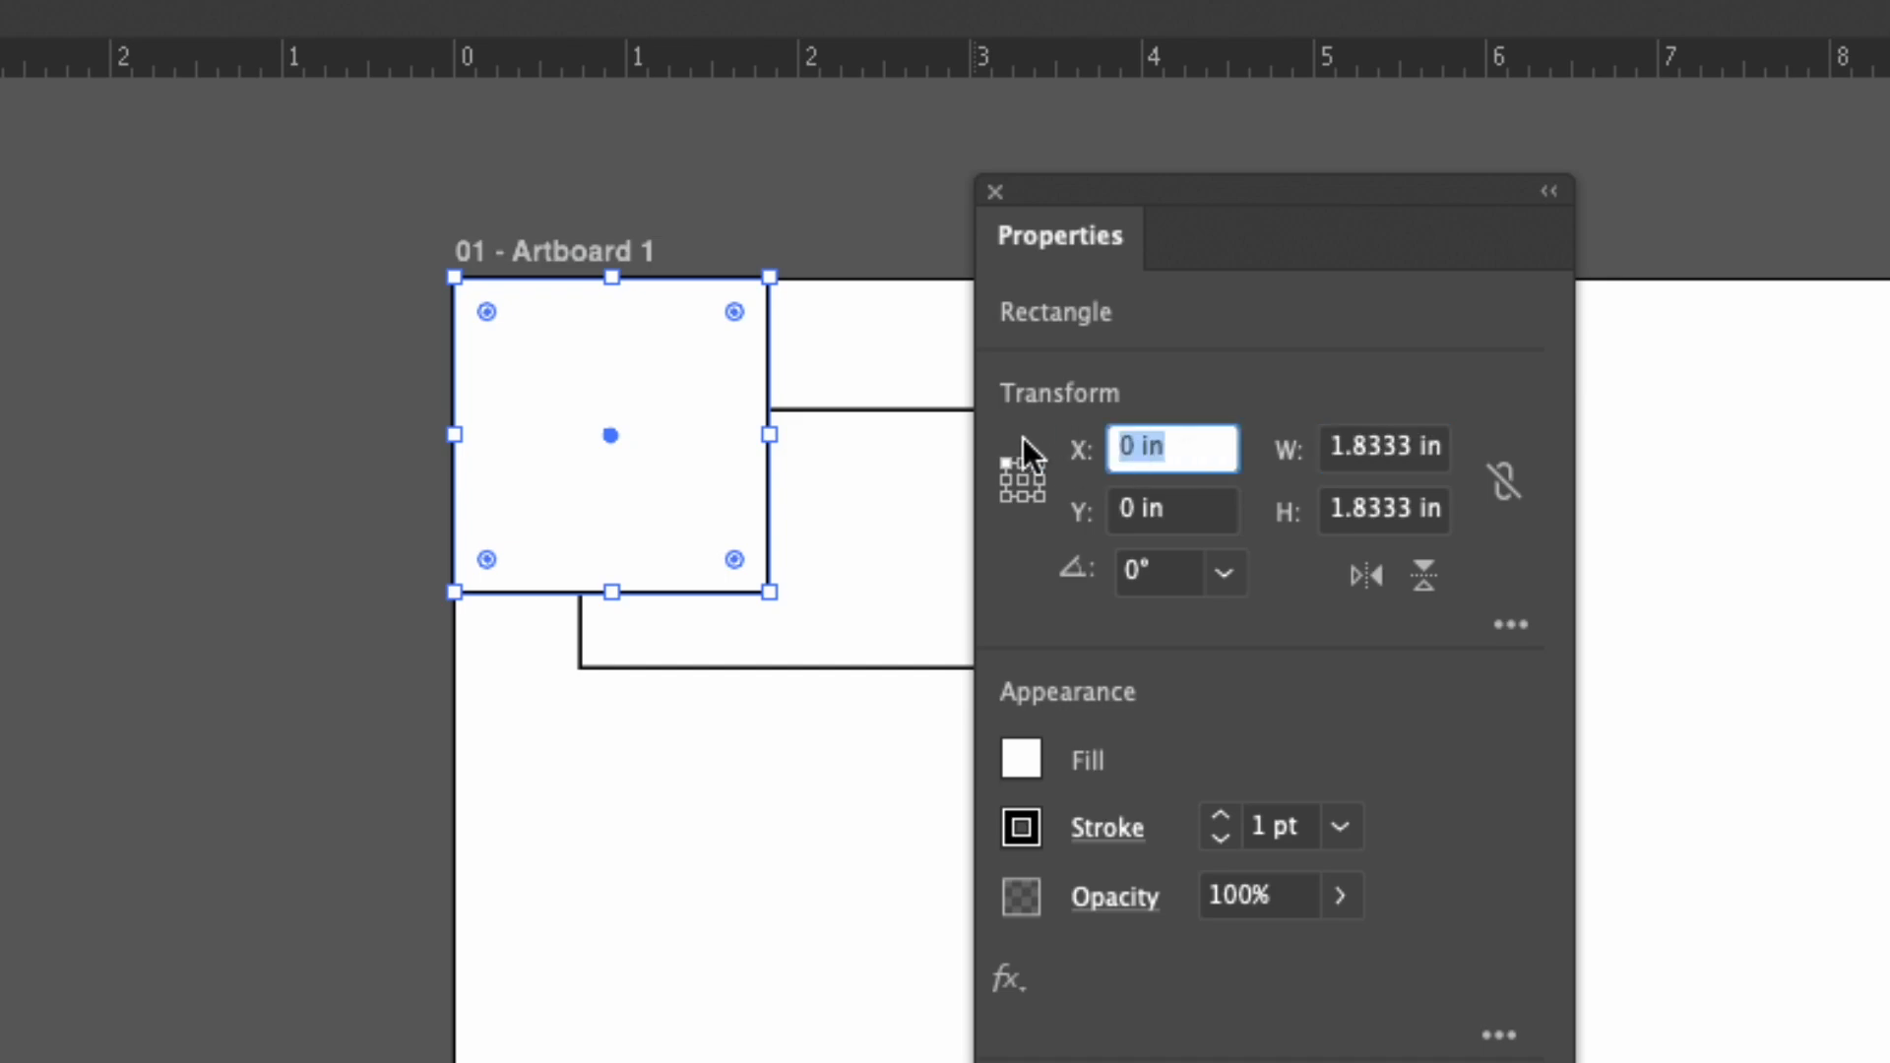
pyautogui.write('1.25')
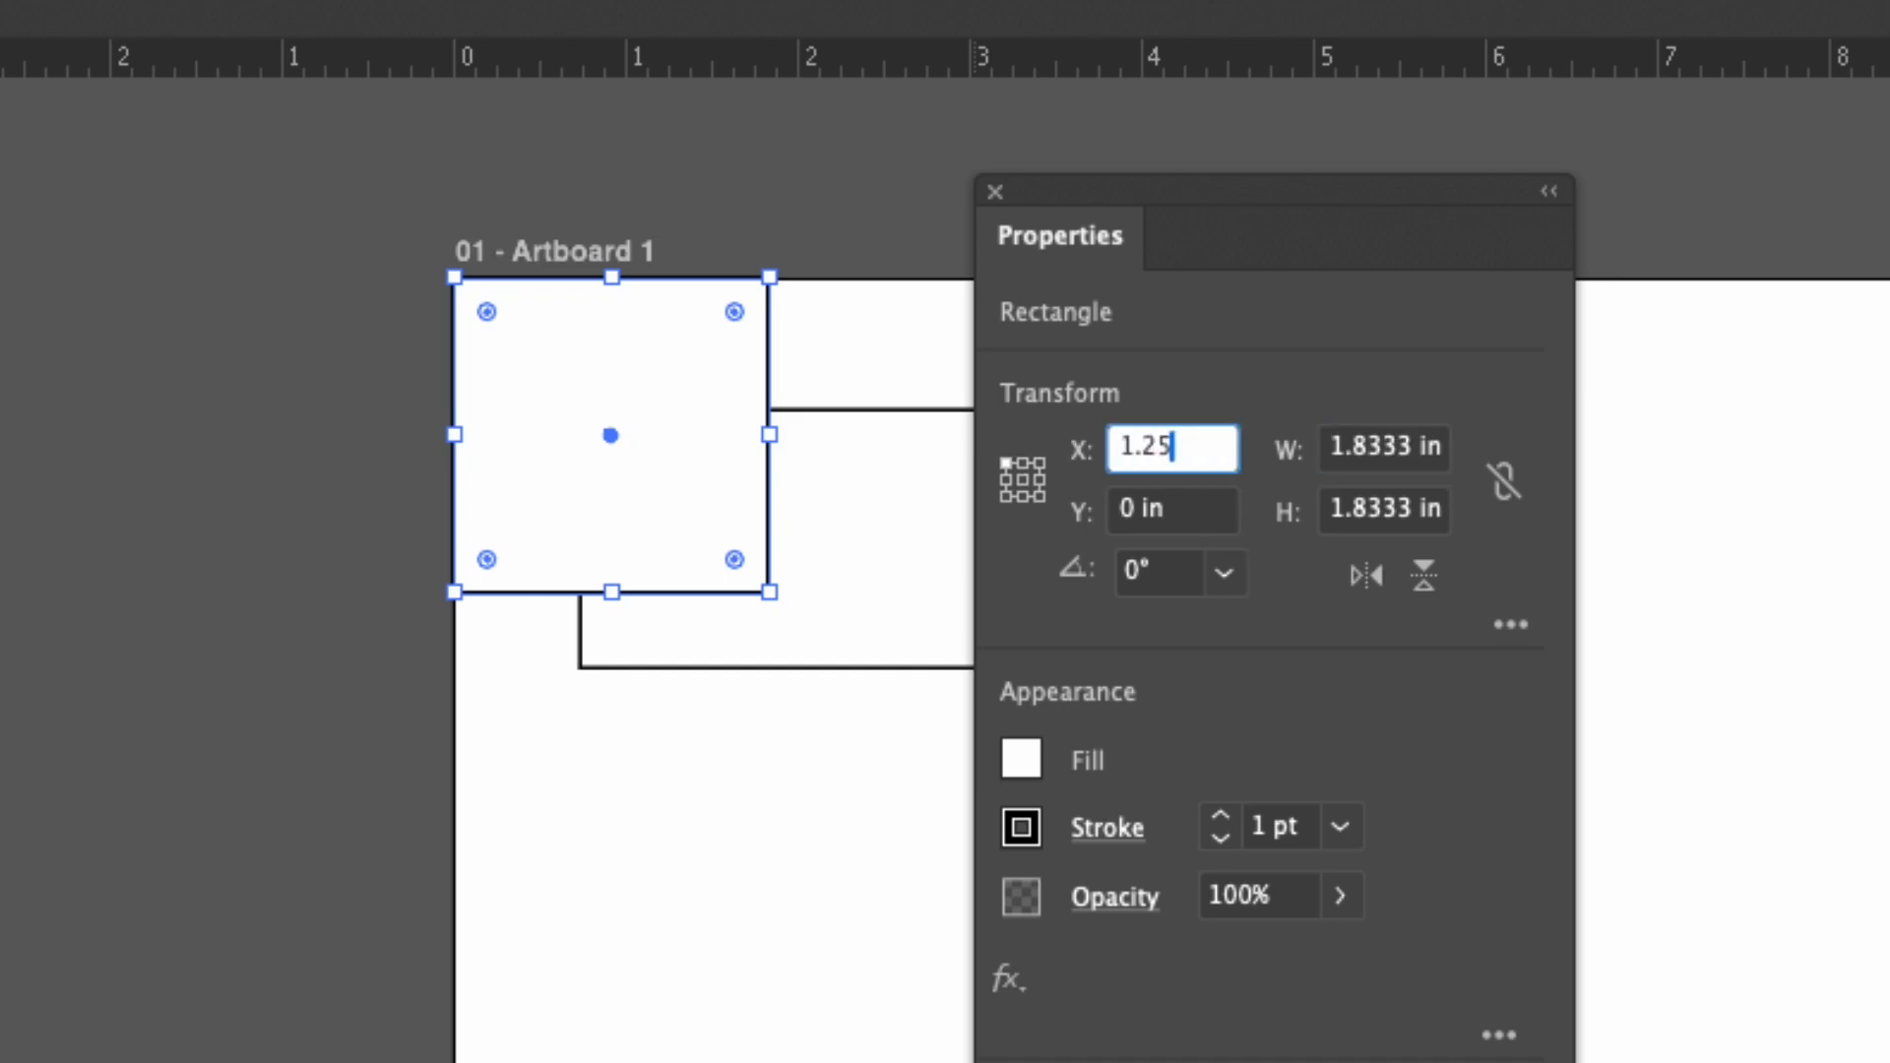
pyautogui.press('Tab')
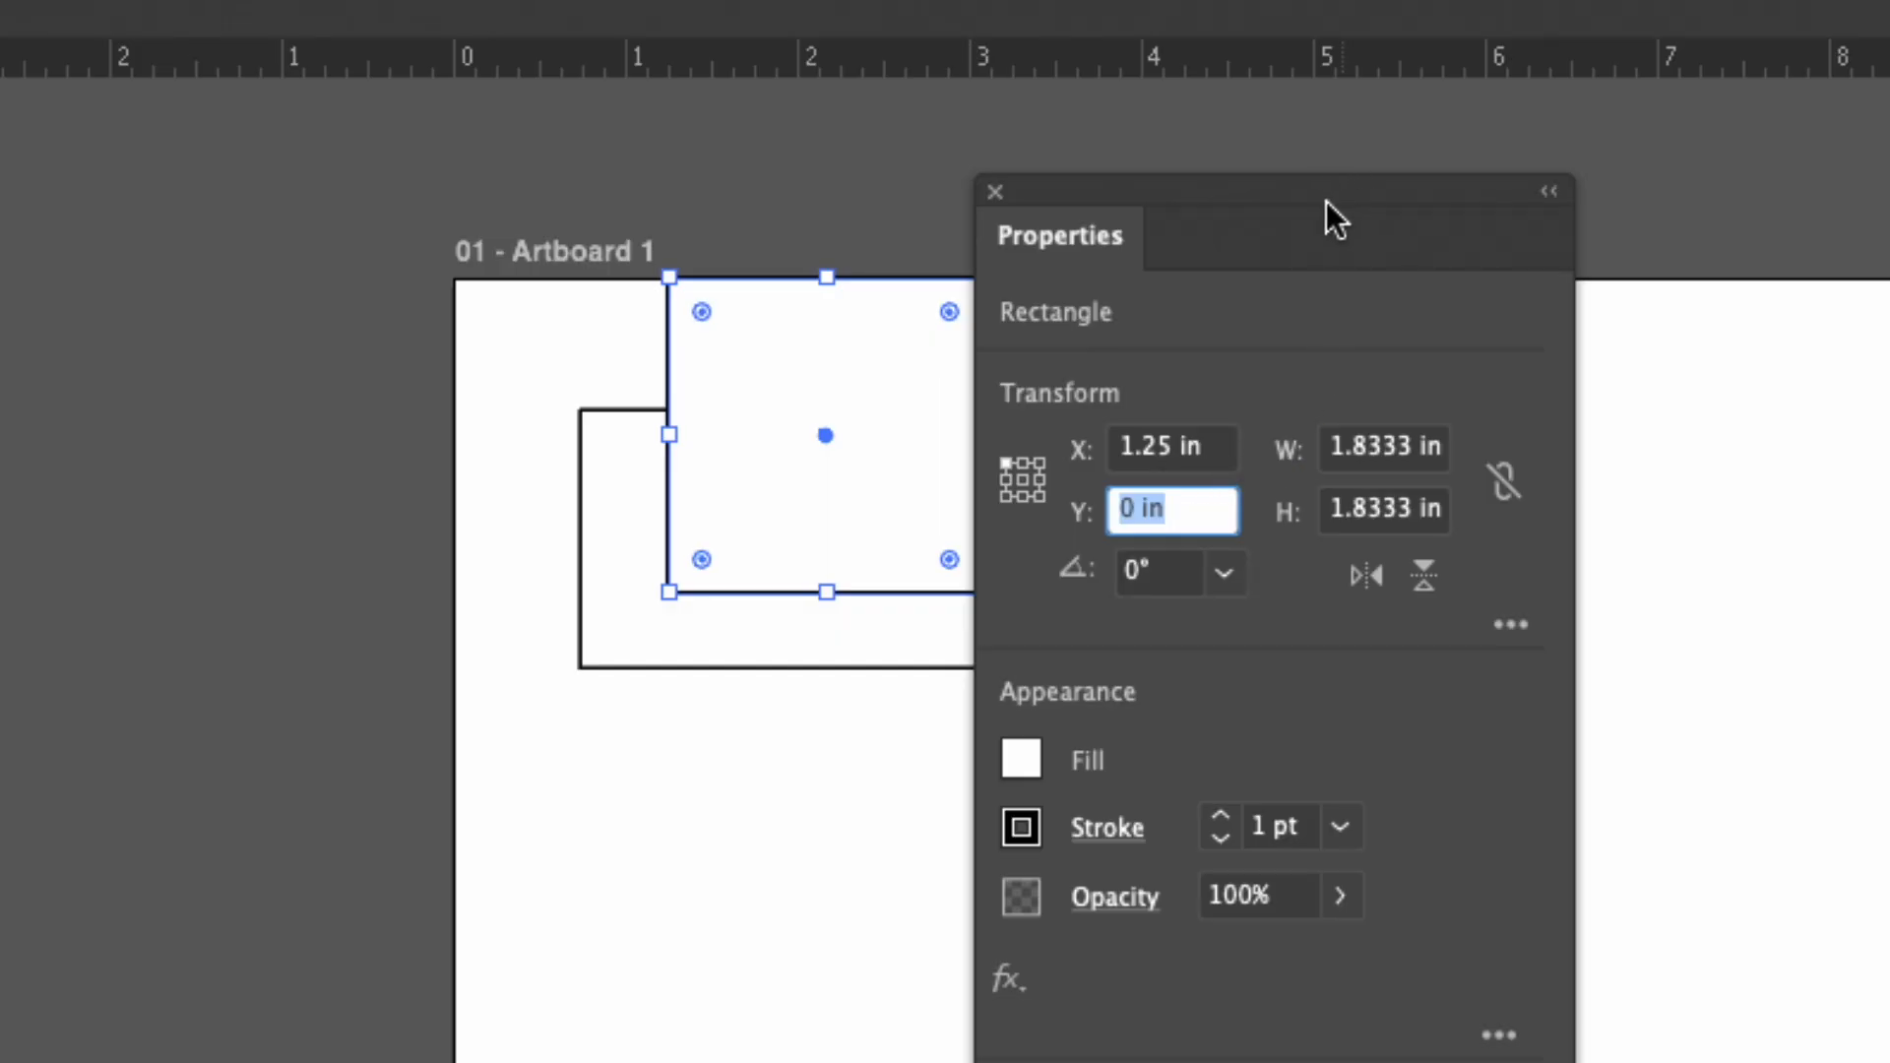
# Move the Properties panel clear of the square and add 0.5 in to its X value with a sum.
pyautogui.moveTo(1326, 203); pyautogui.dragTo(1532, 203)
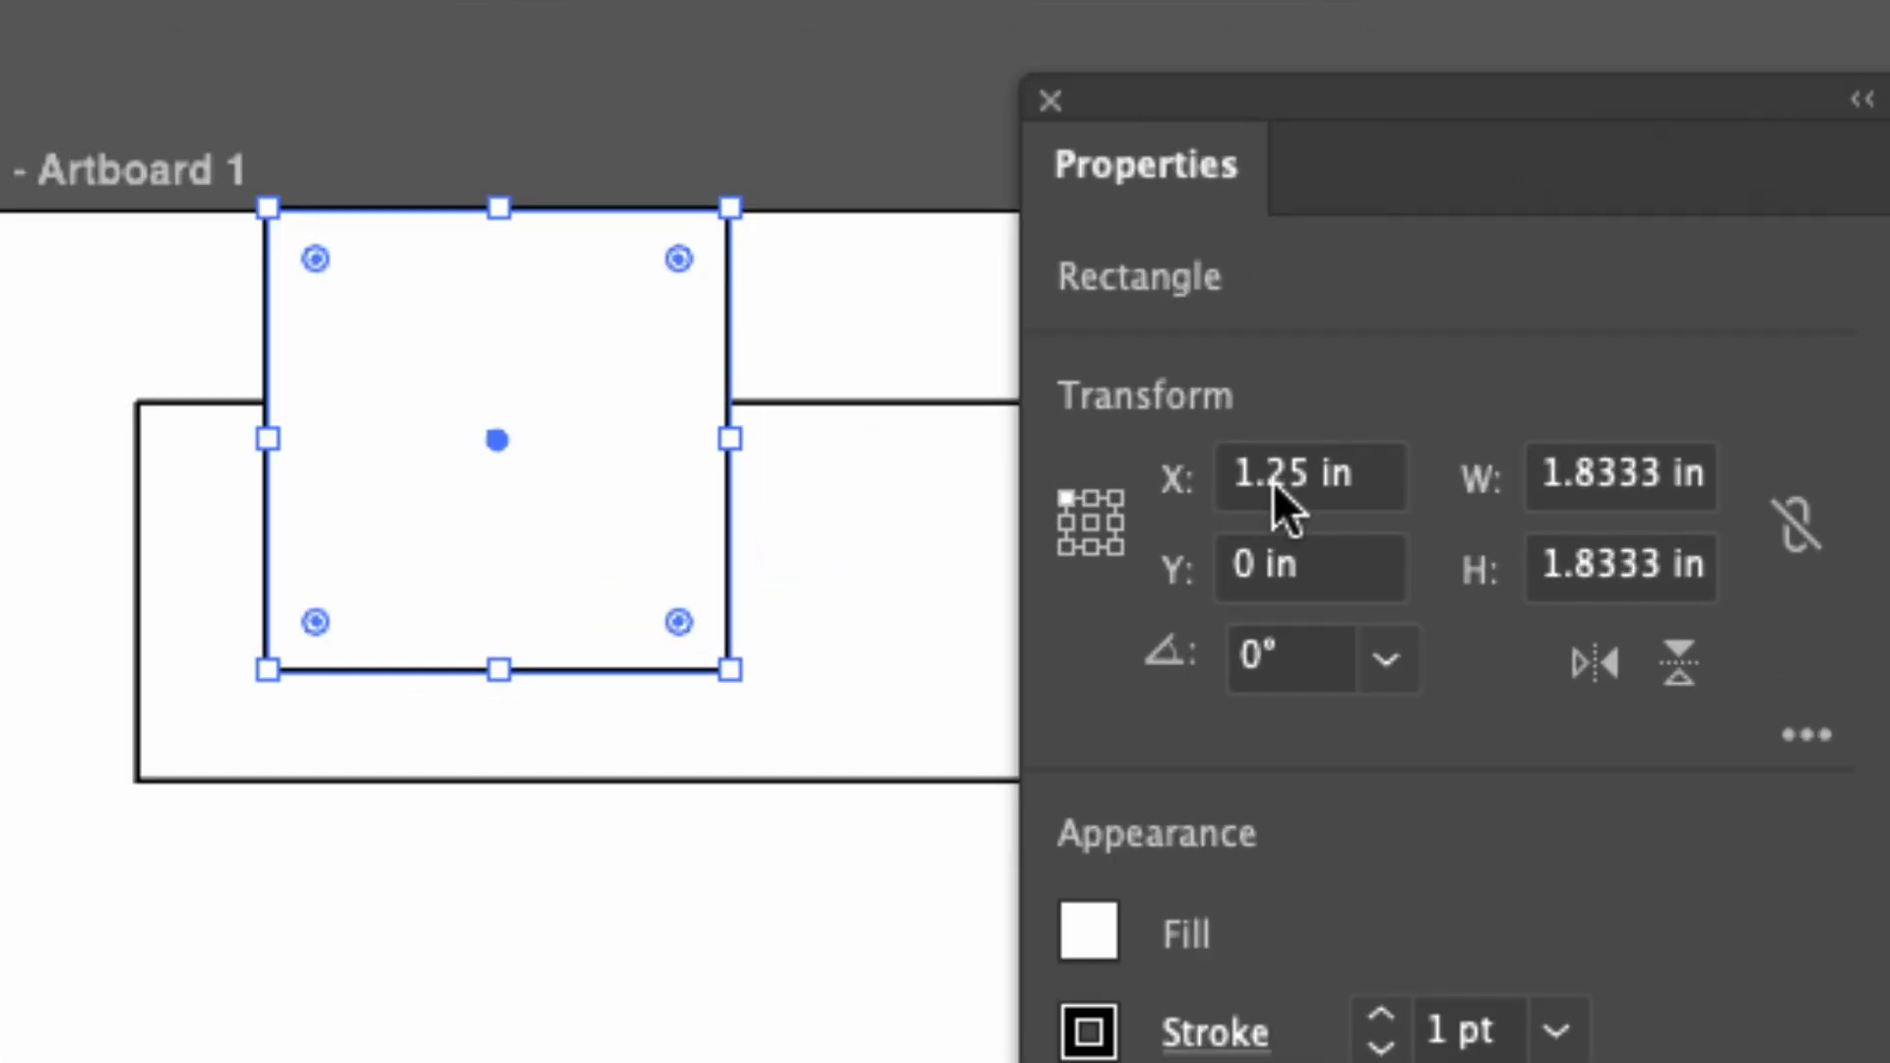
pyautogui.click(1378, 477)
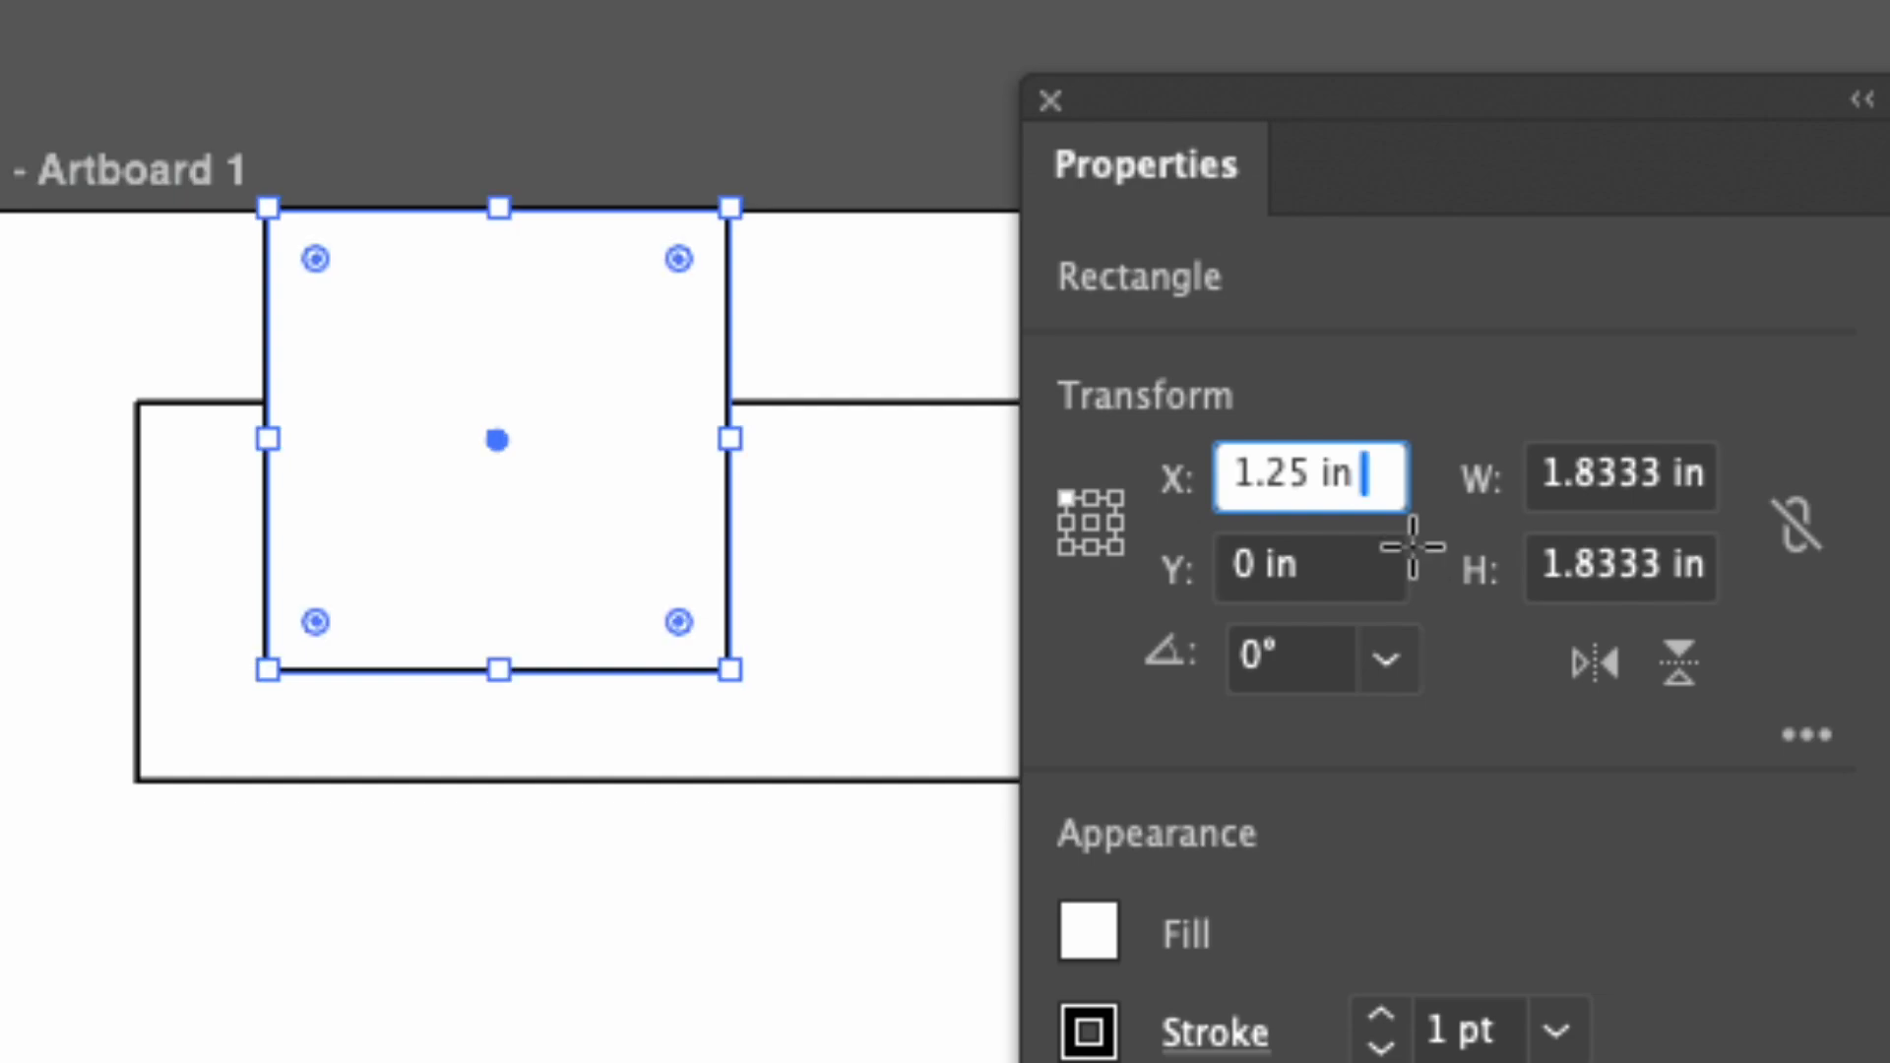
pyautogui.write('+')
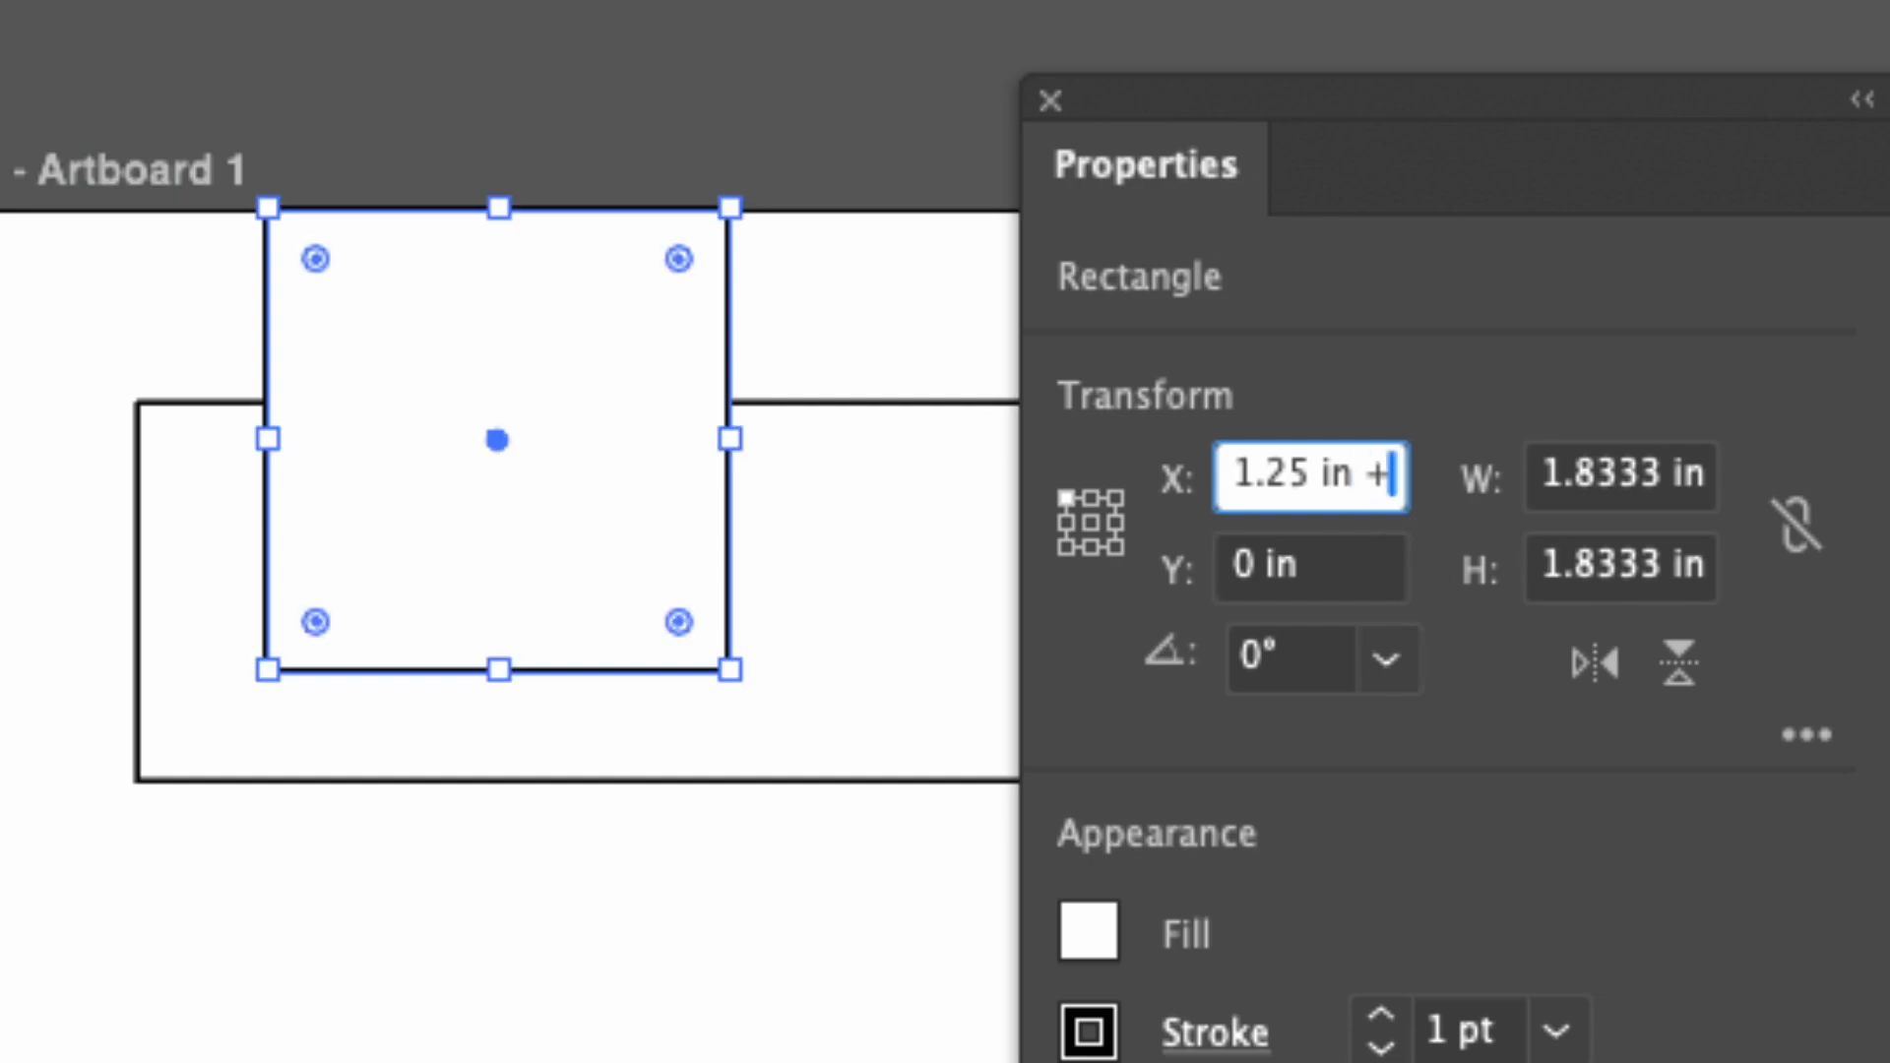
pyautogui.write(' 0')
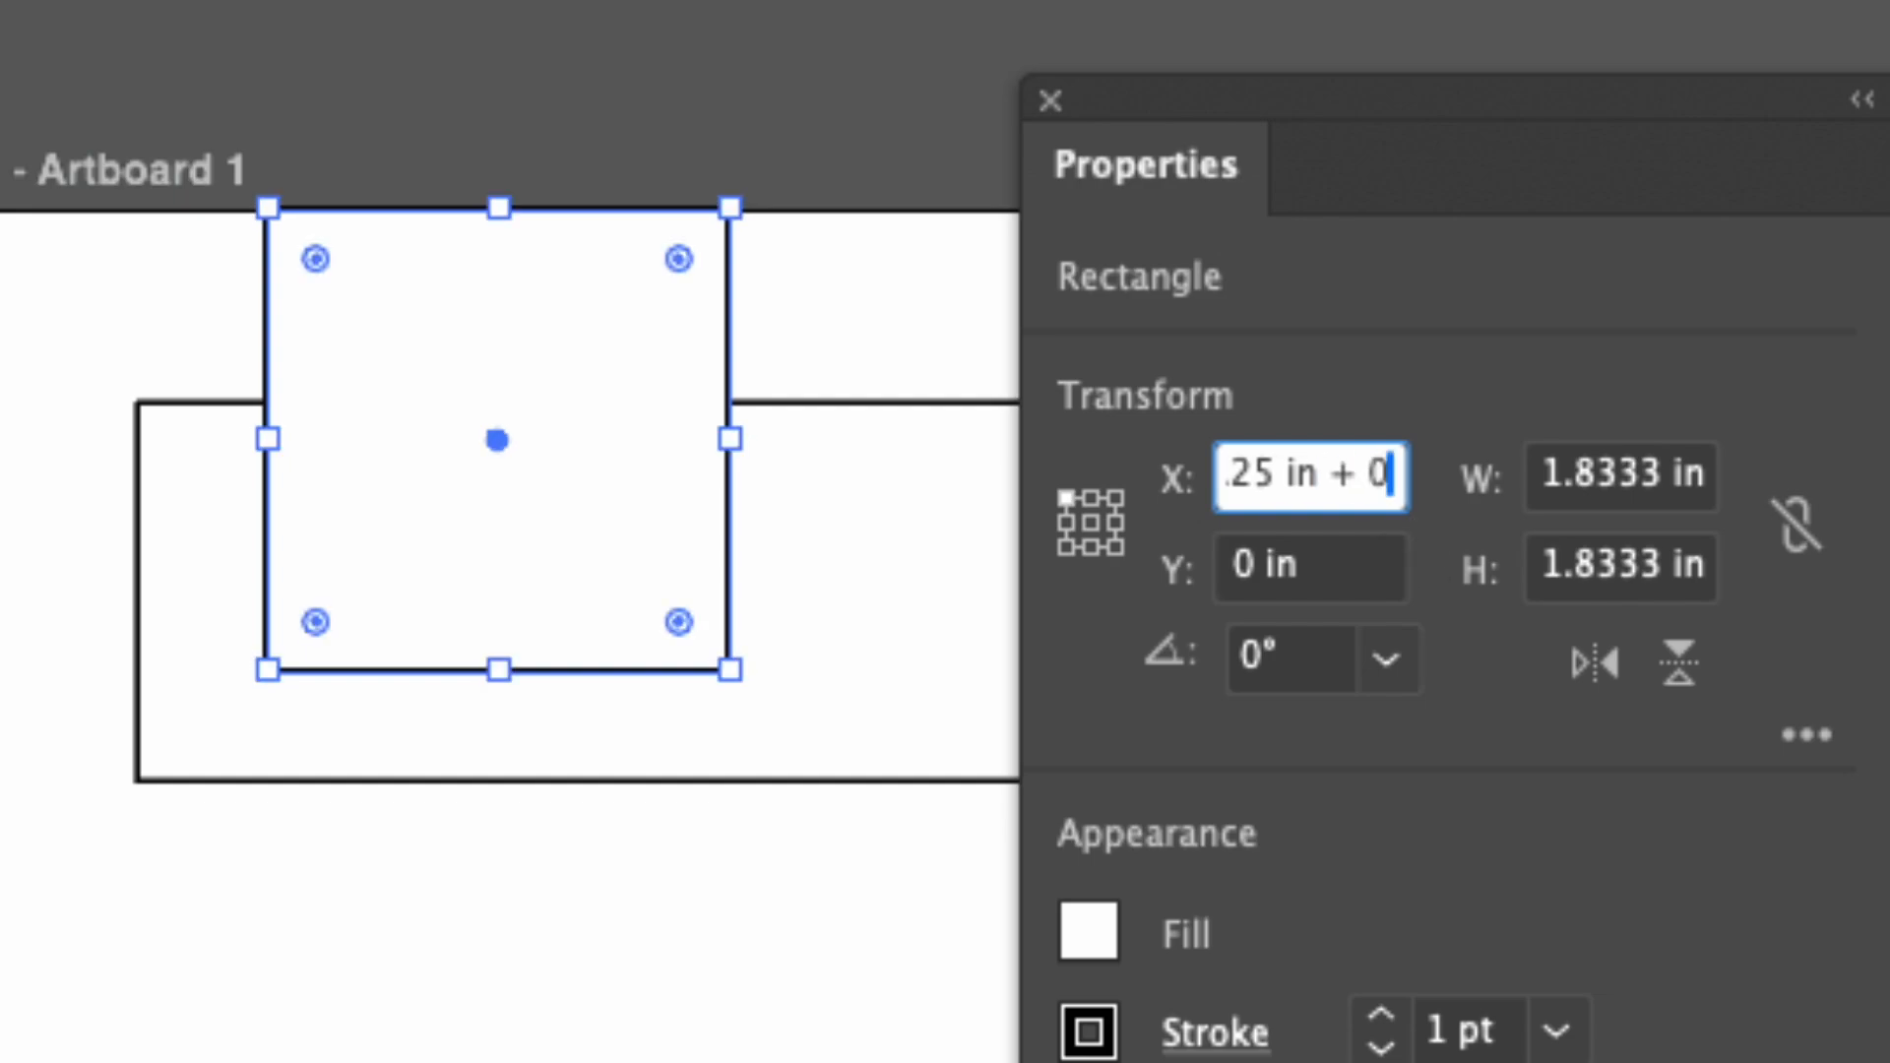
pyautogui.write('.5')
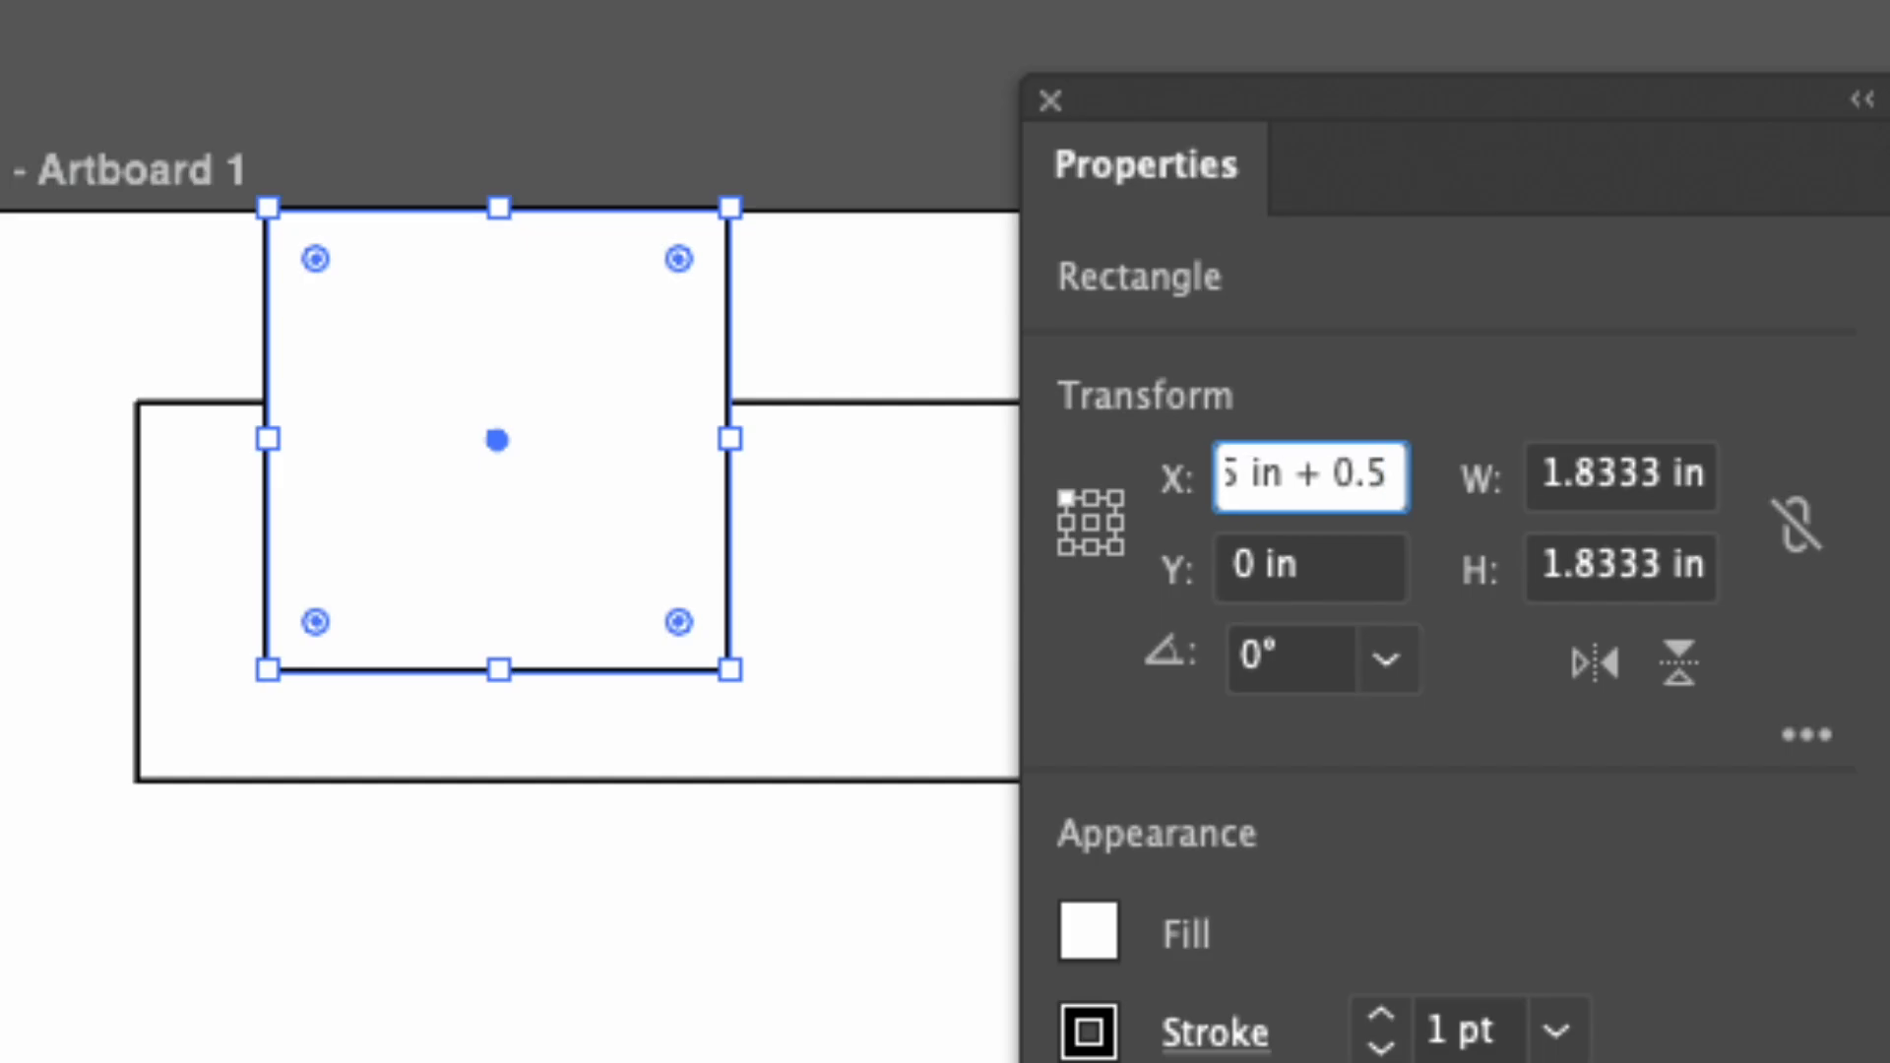
pyautogui.press('Tab')
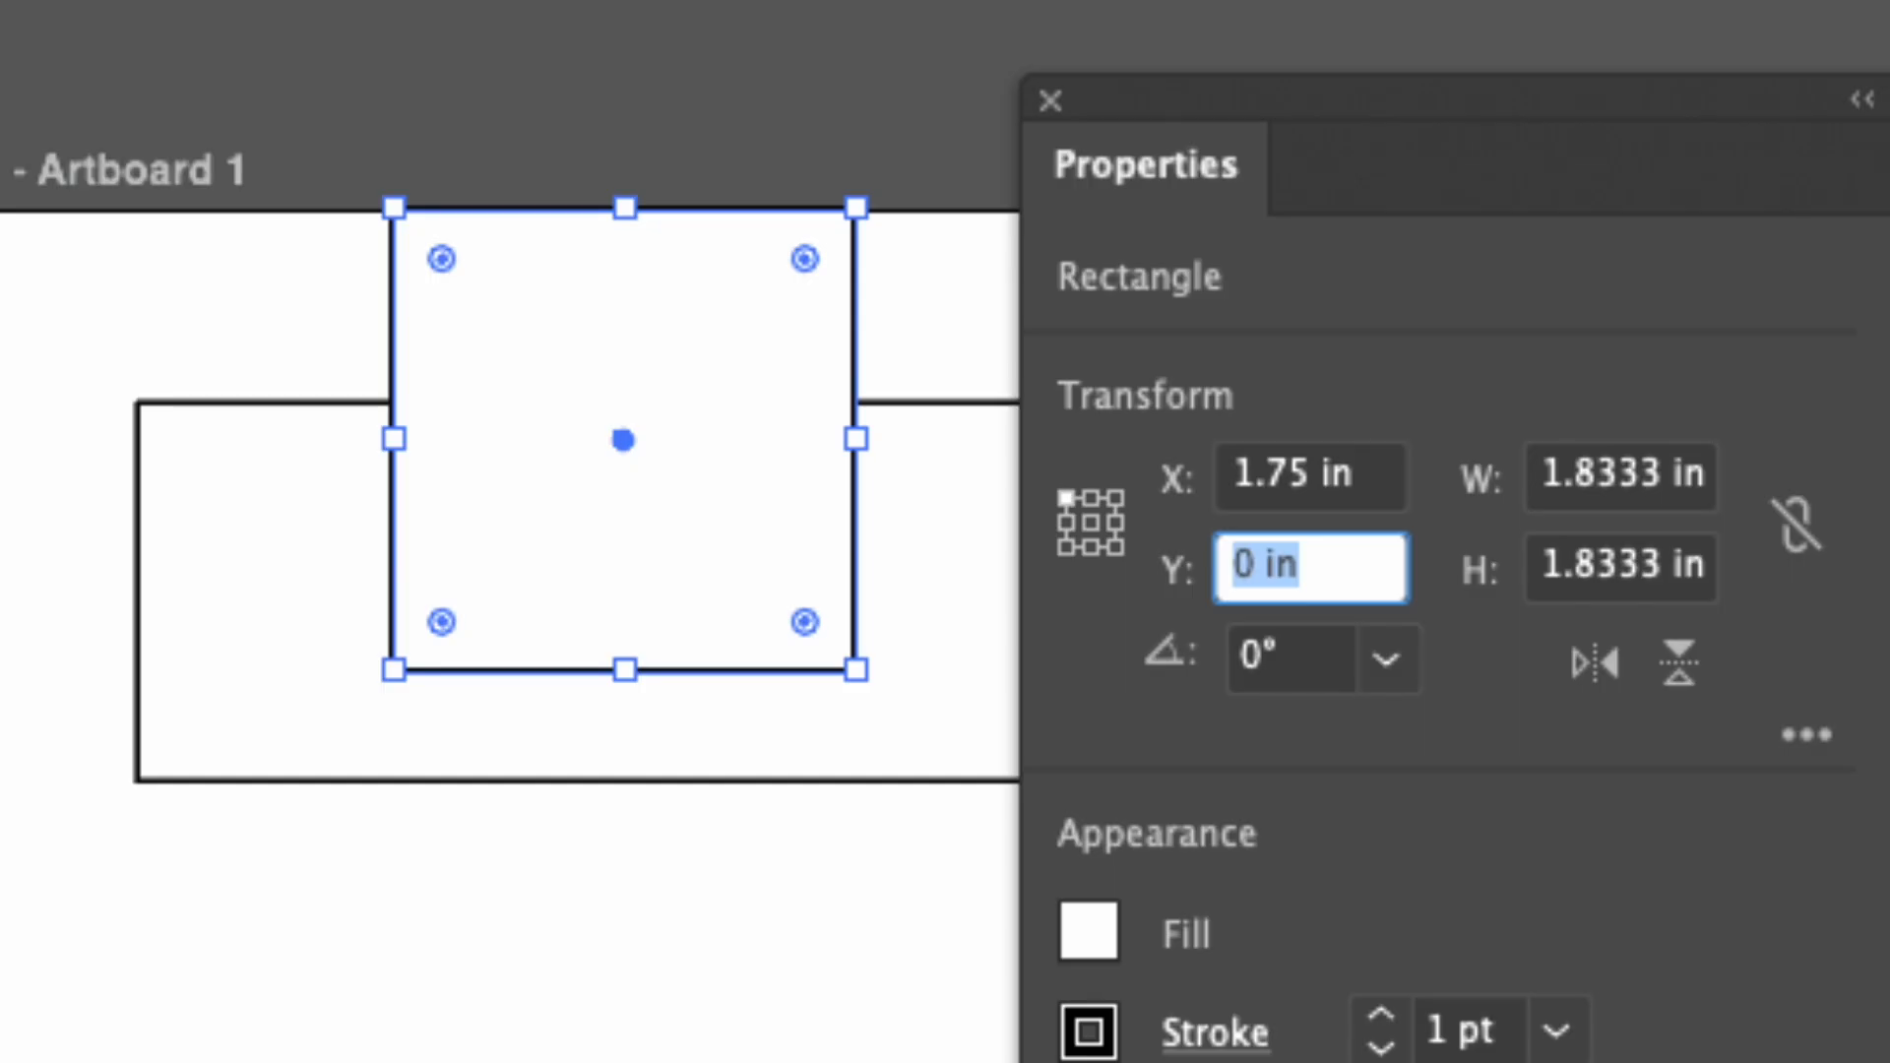
# Subtract 0.125 in from the square's X value, and multiply the resulting X value by 2.
pyautogui.click(1368, 475)
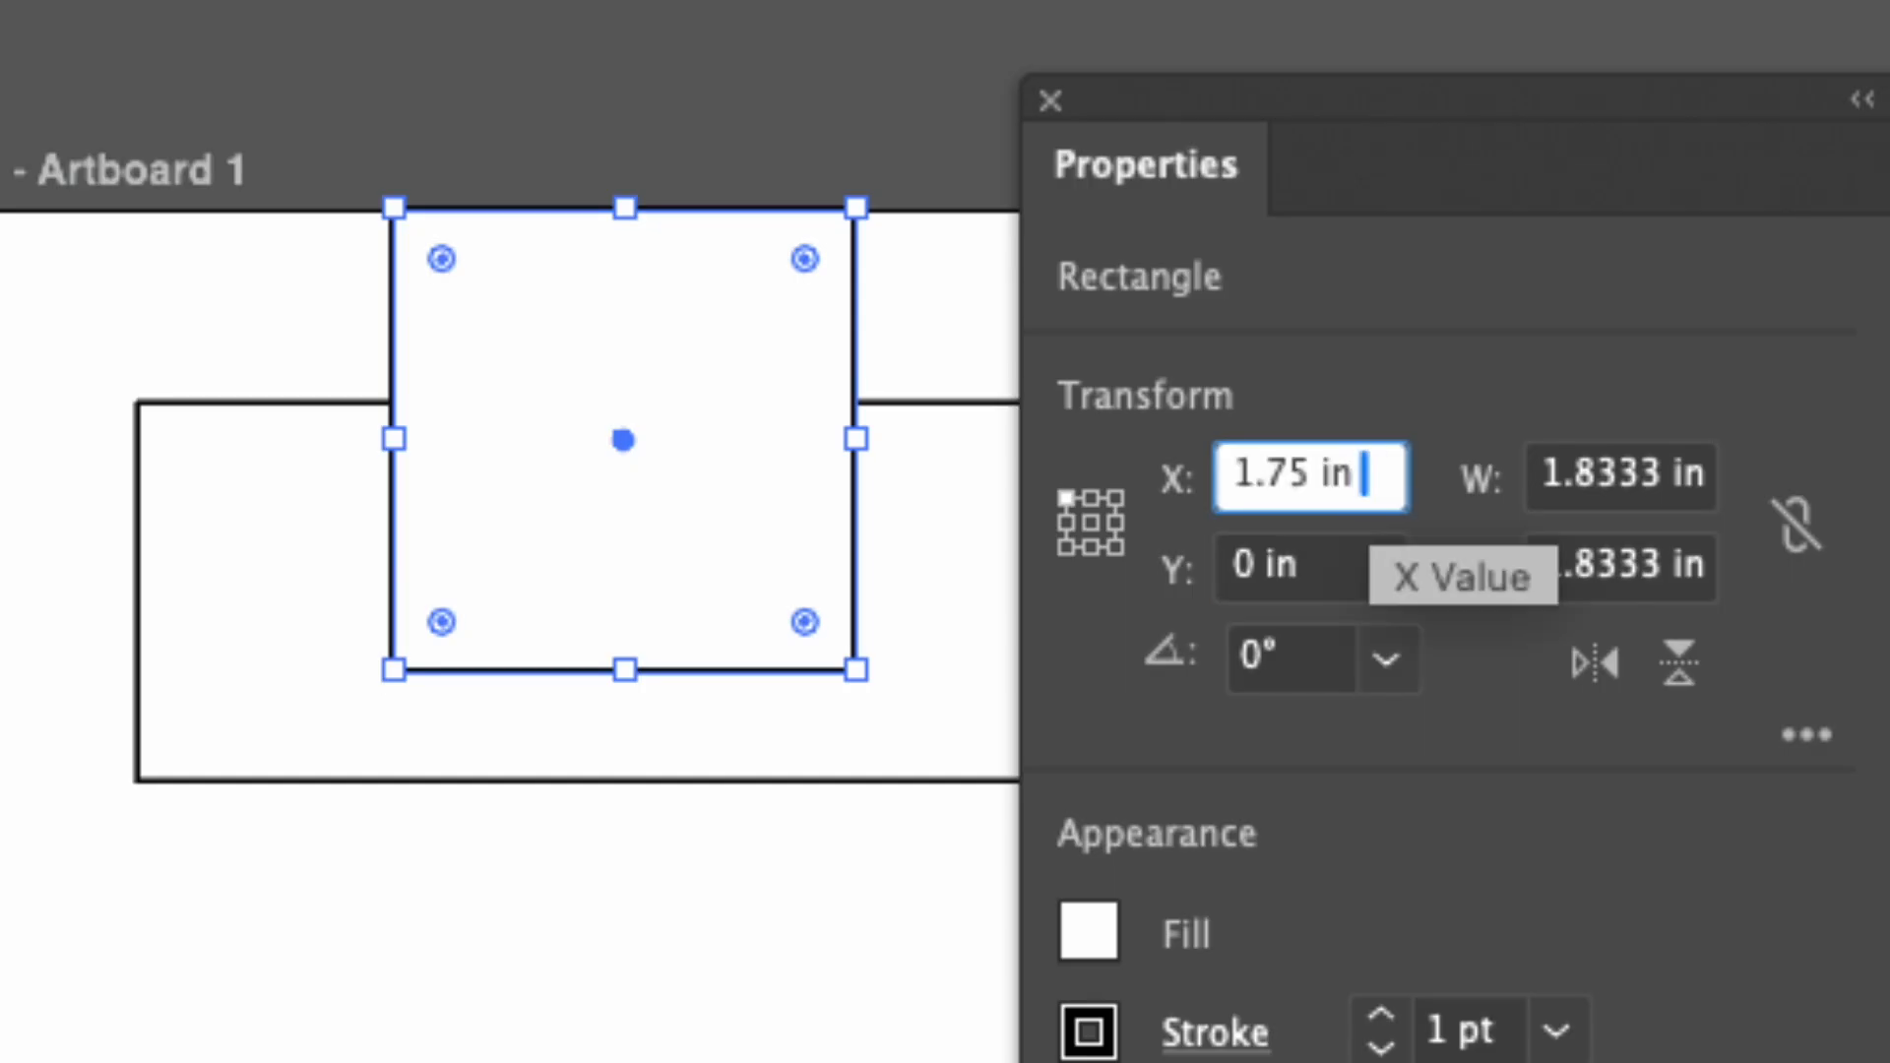
pyautogui.write('- 0.125')
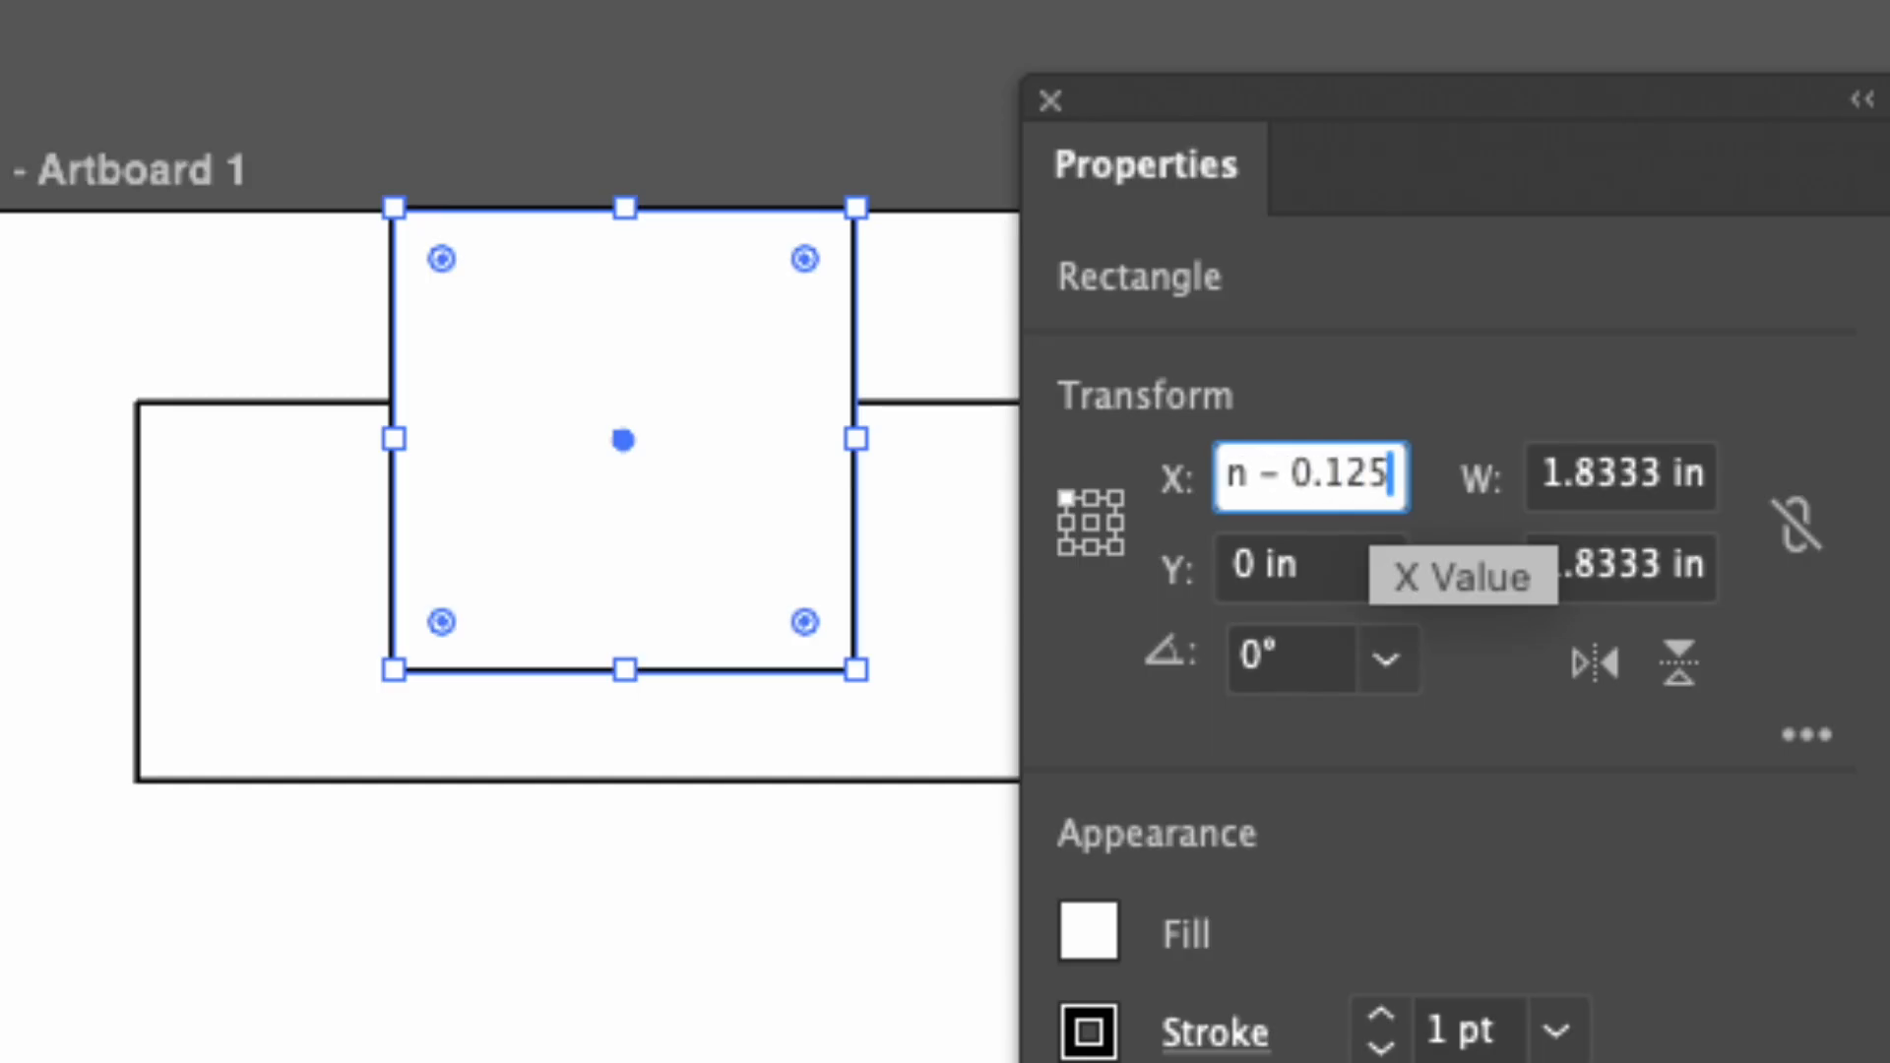
pyautogui.press('Tab')
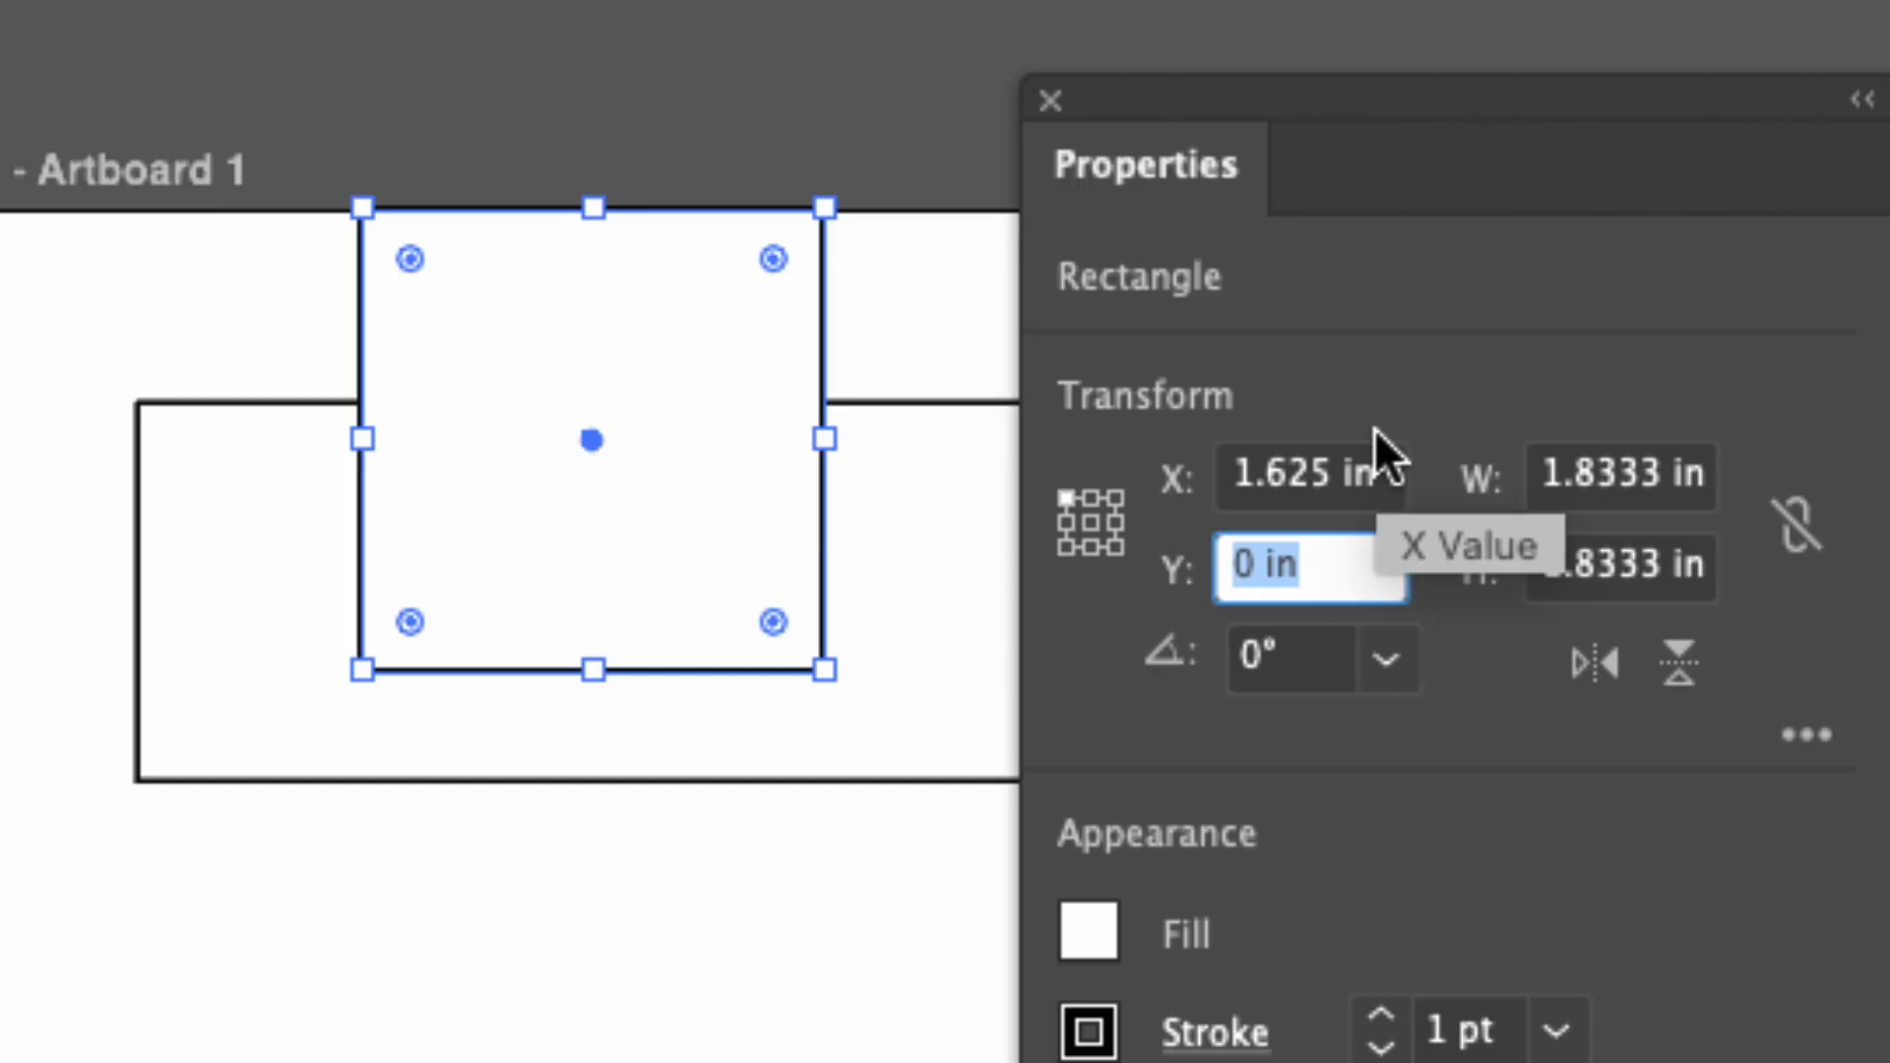
pyautogui.click(1382, 474)
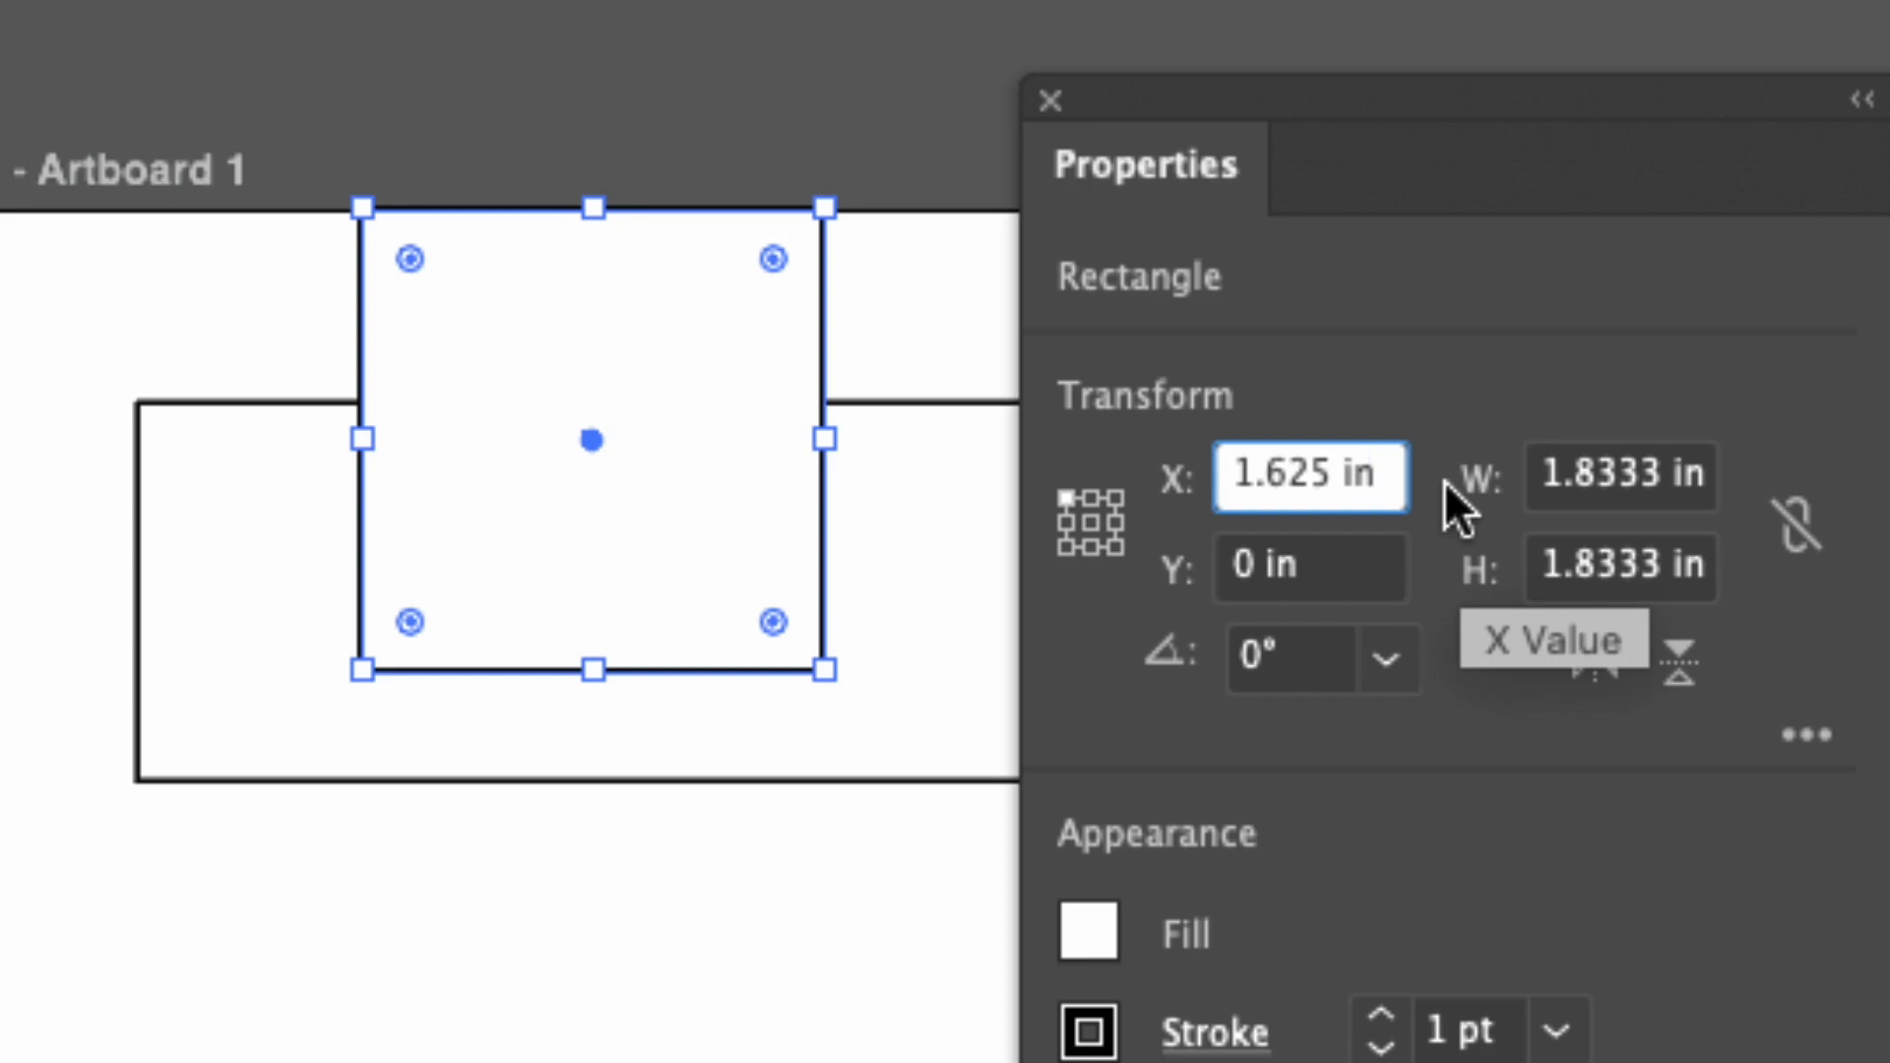
pyautogui.write('*')
pyautogui.write(' 2')
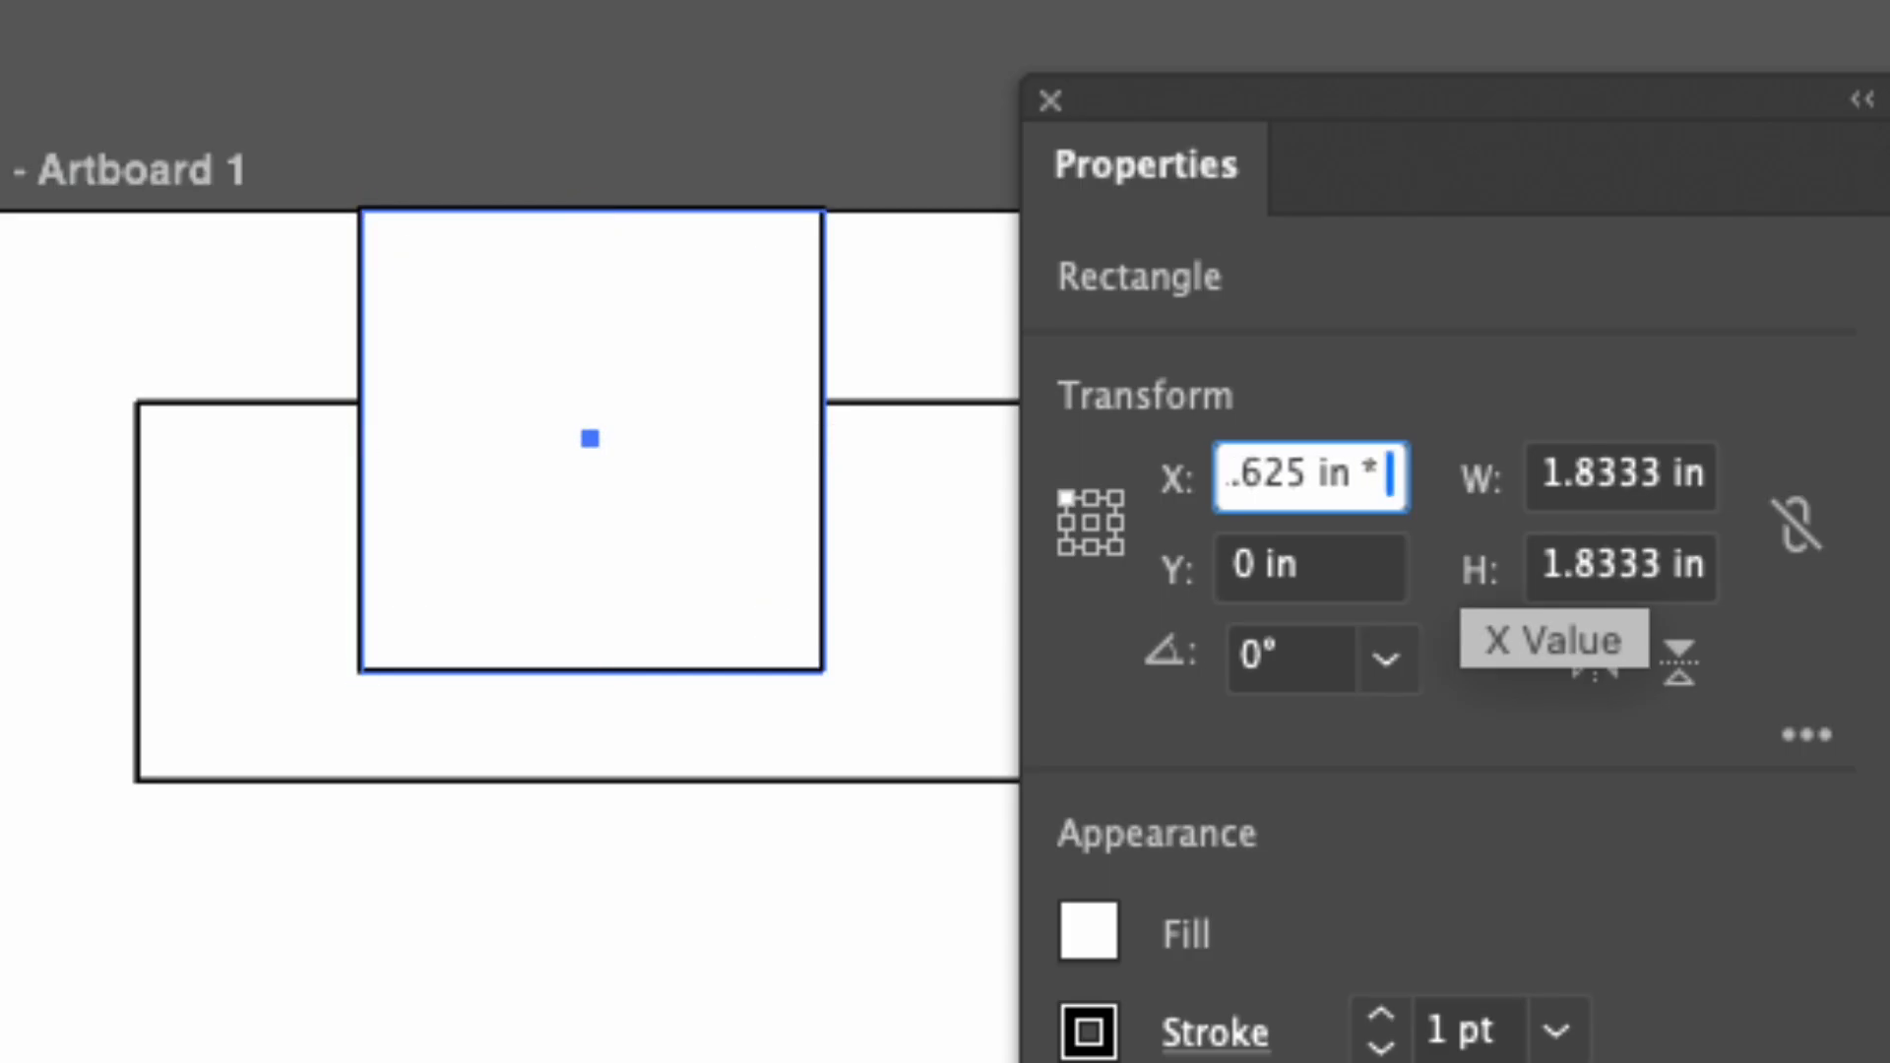
pyautogui.press('Tab')
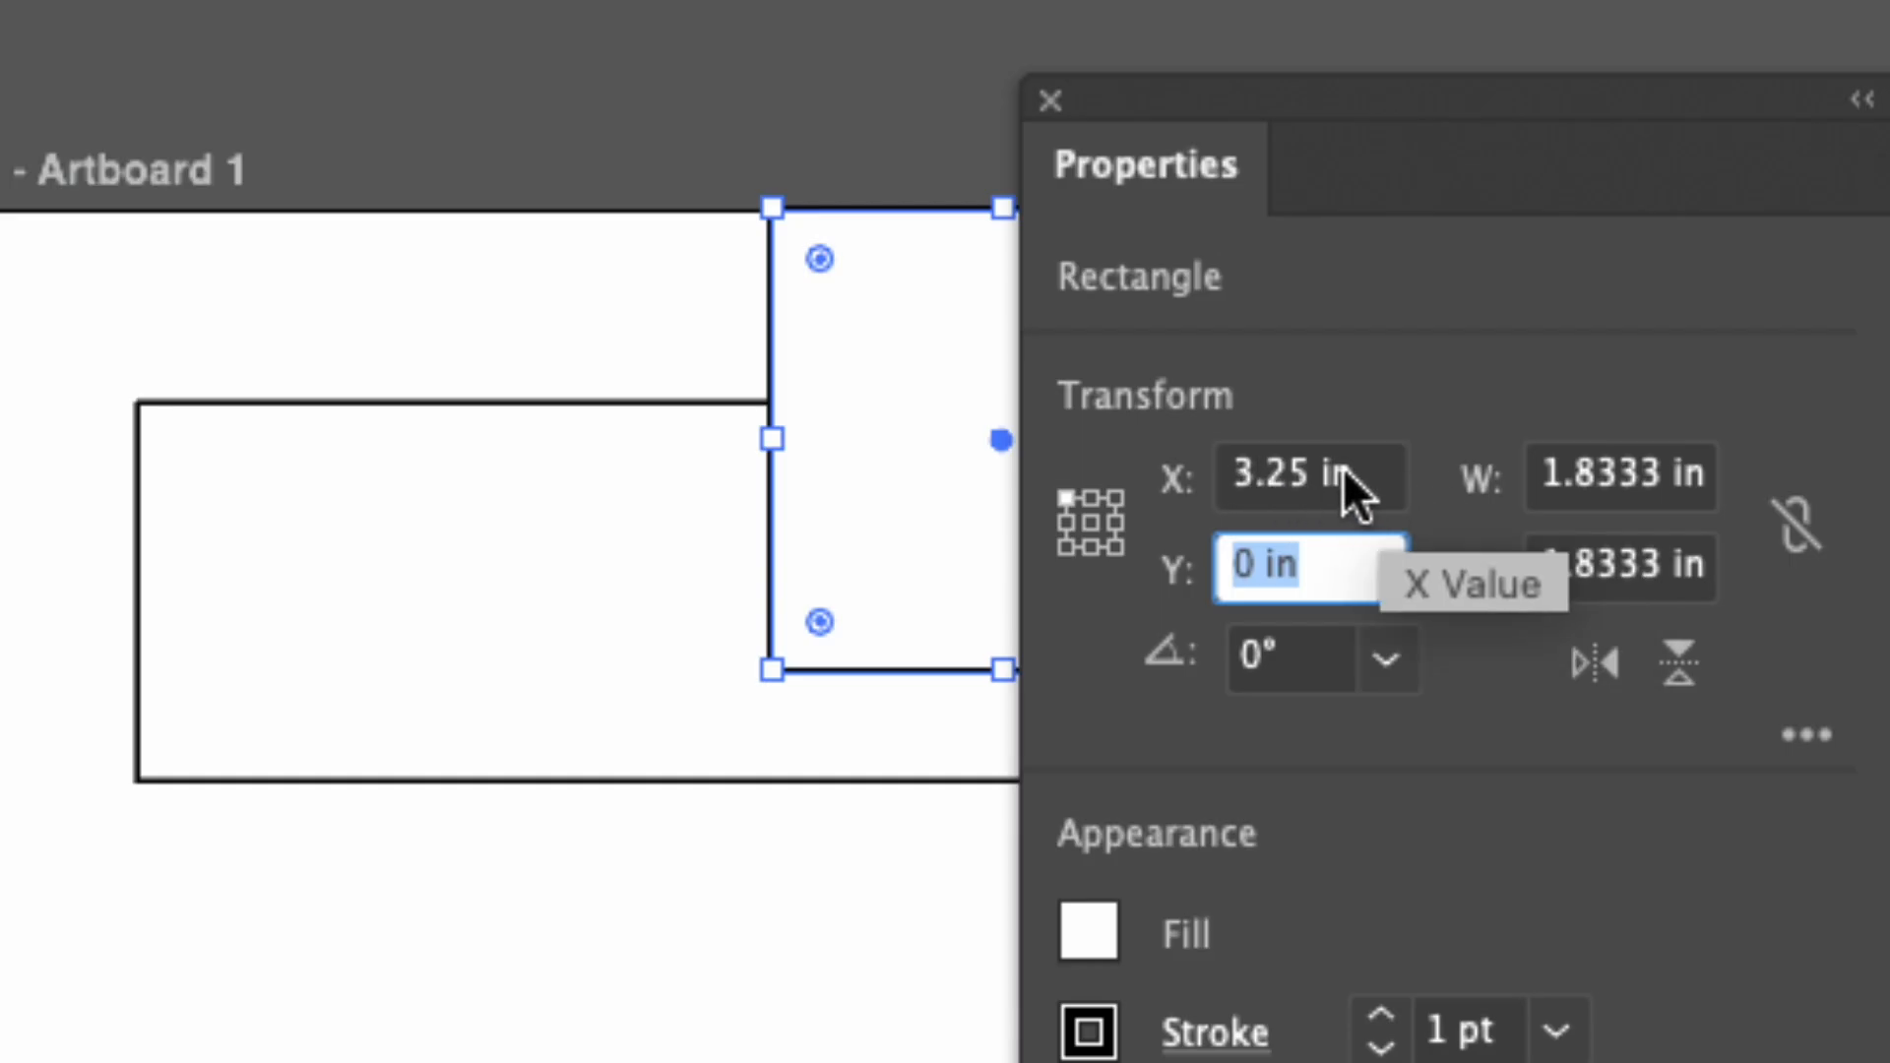
# Divide the square's X value by 3 with field arithmetic.
pyautogui.click(1396, 482)
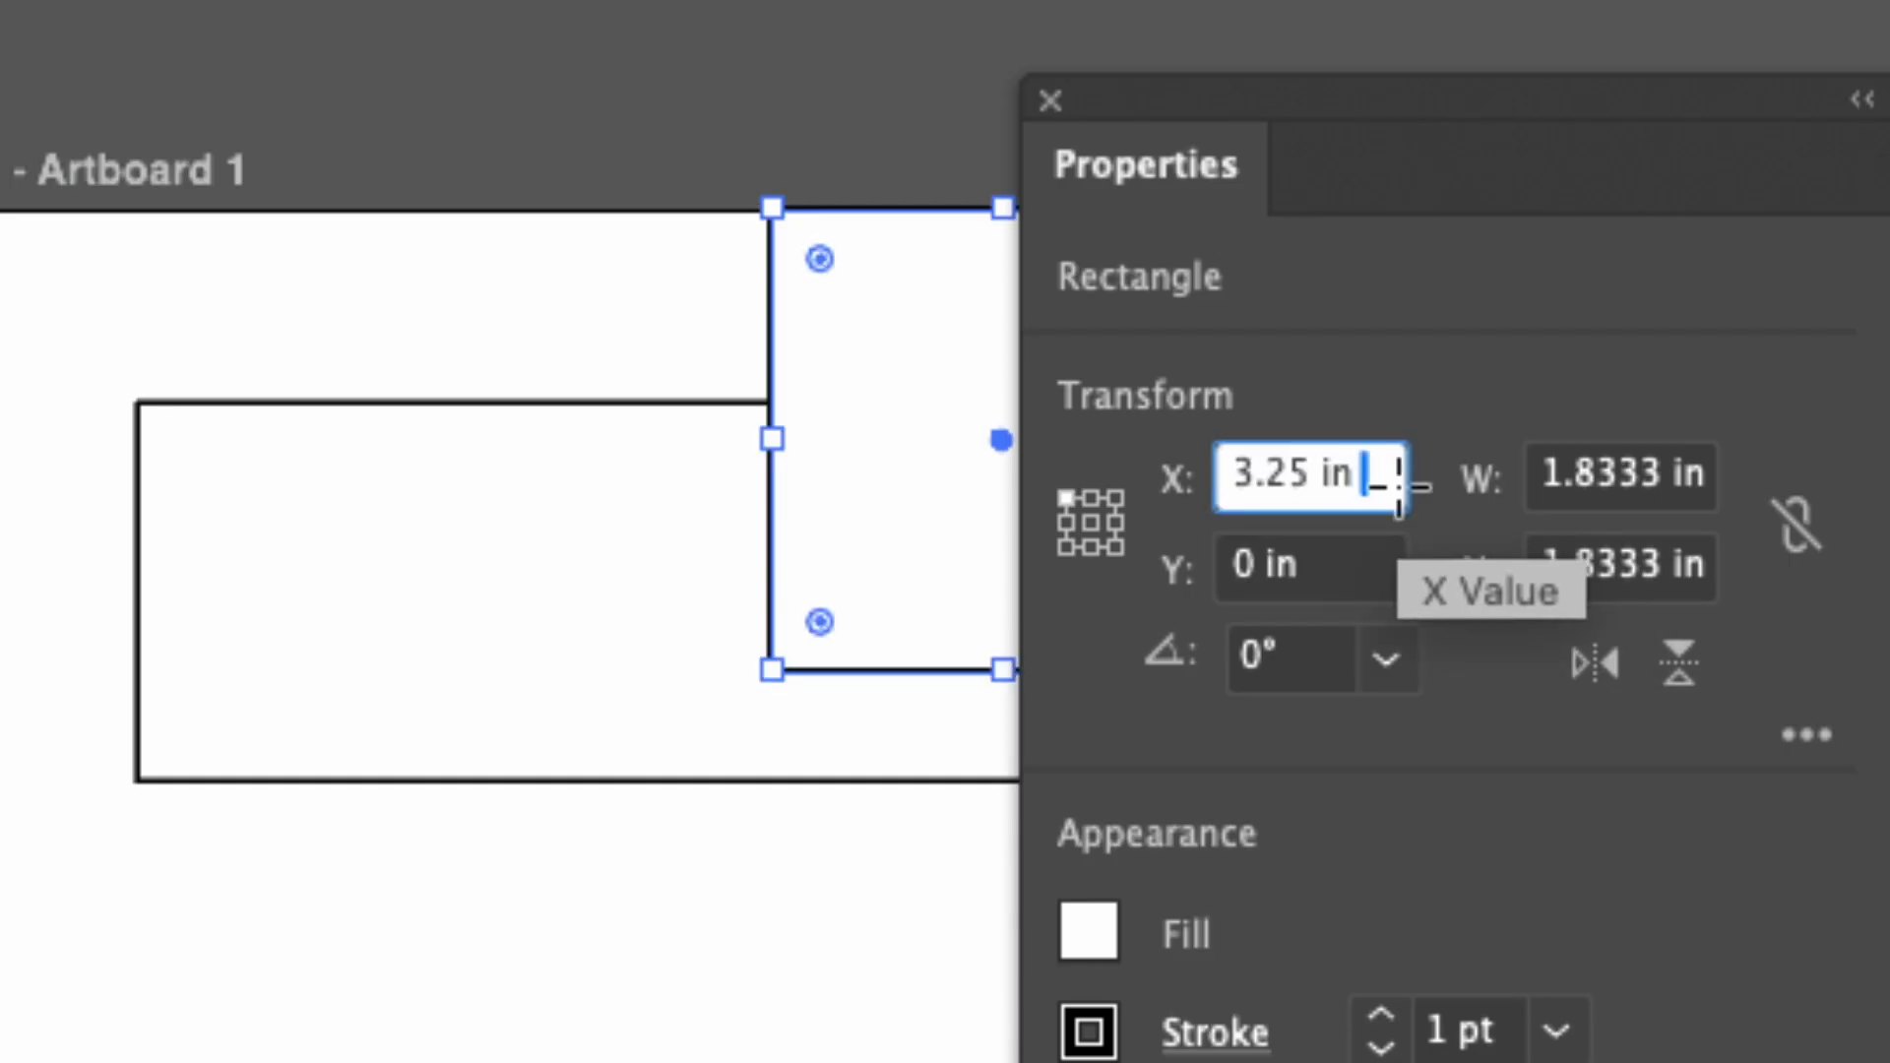
pyautogui.write('/ 3')
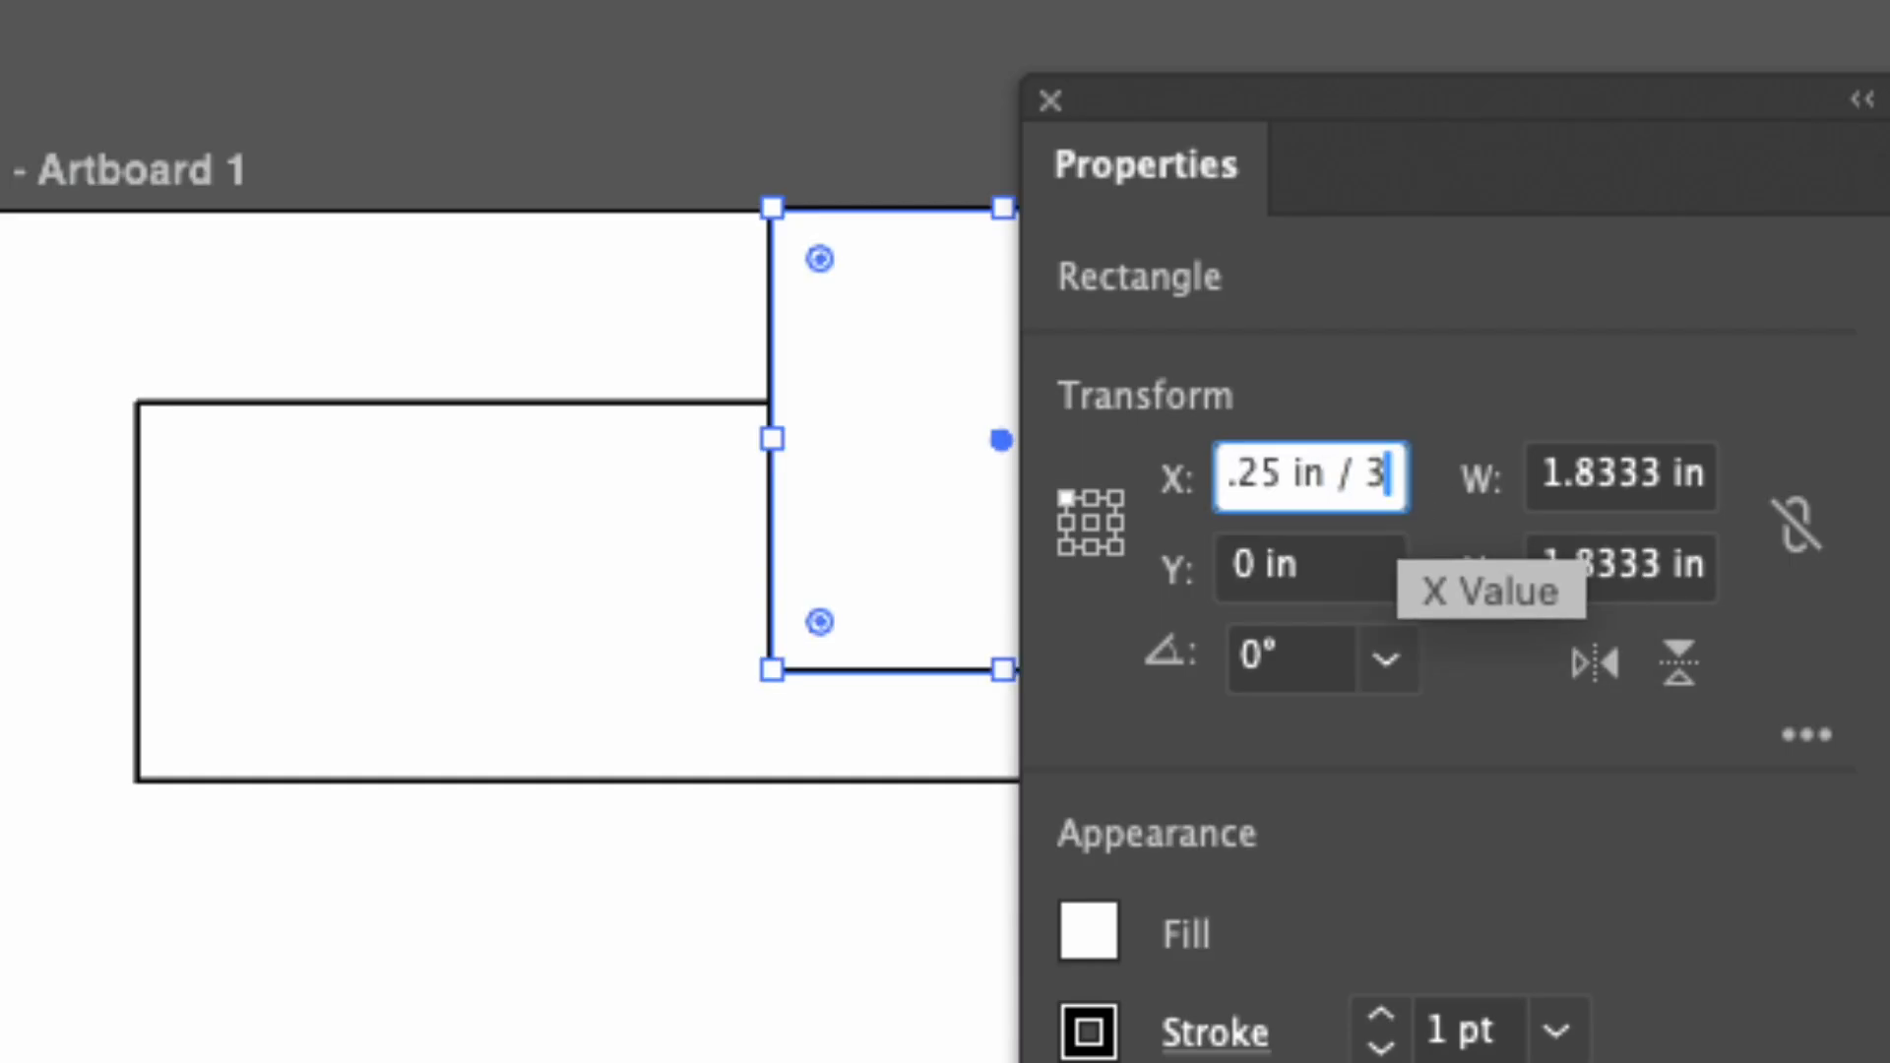
pyautogui.press('Tab')
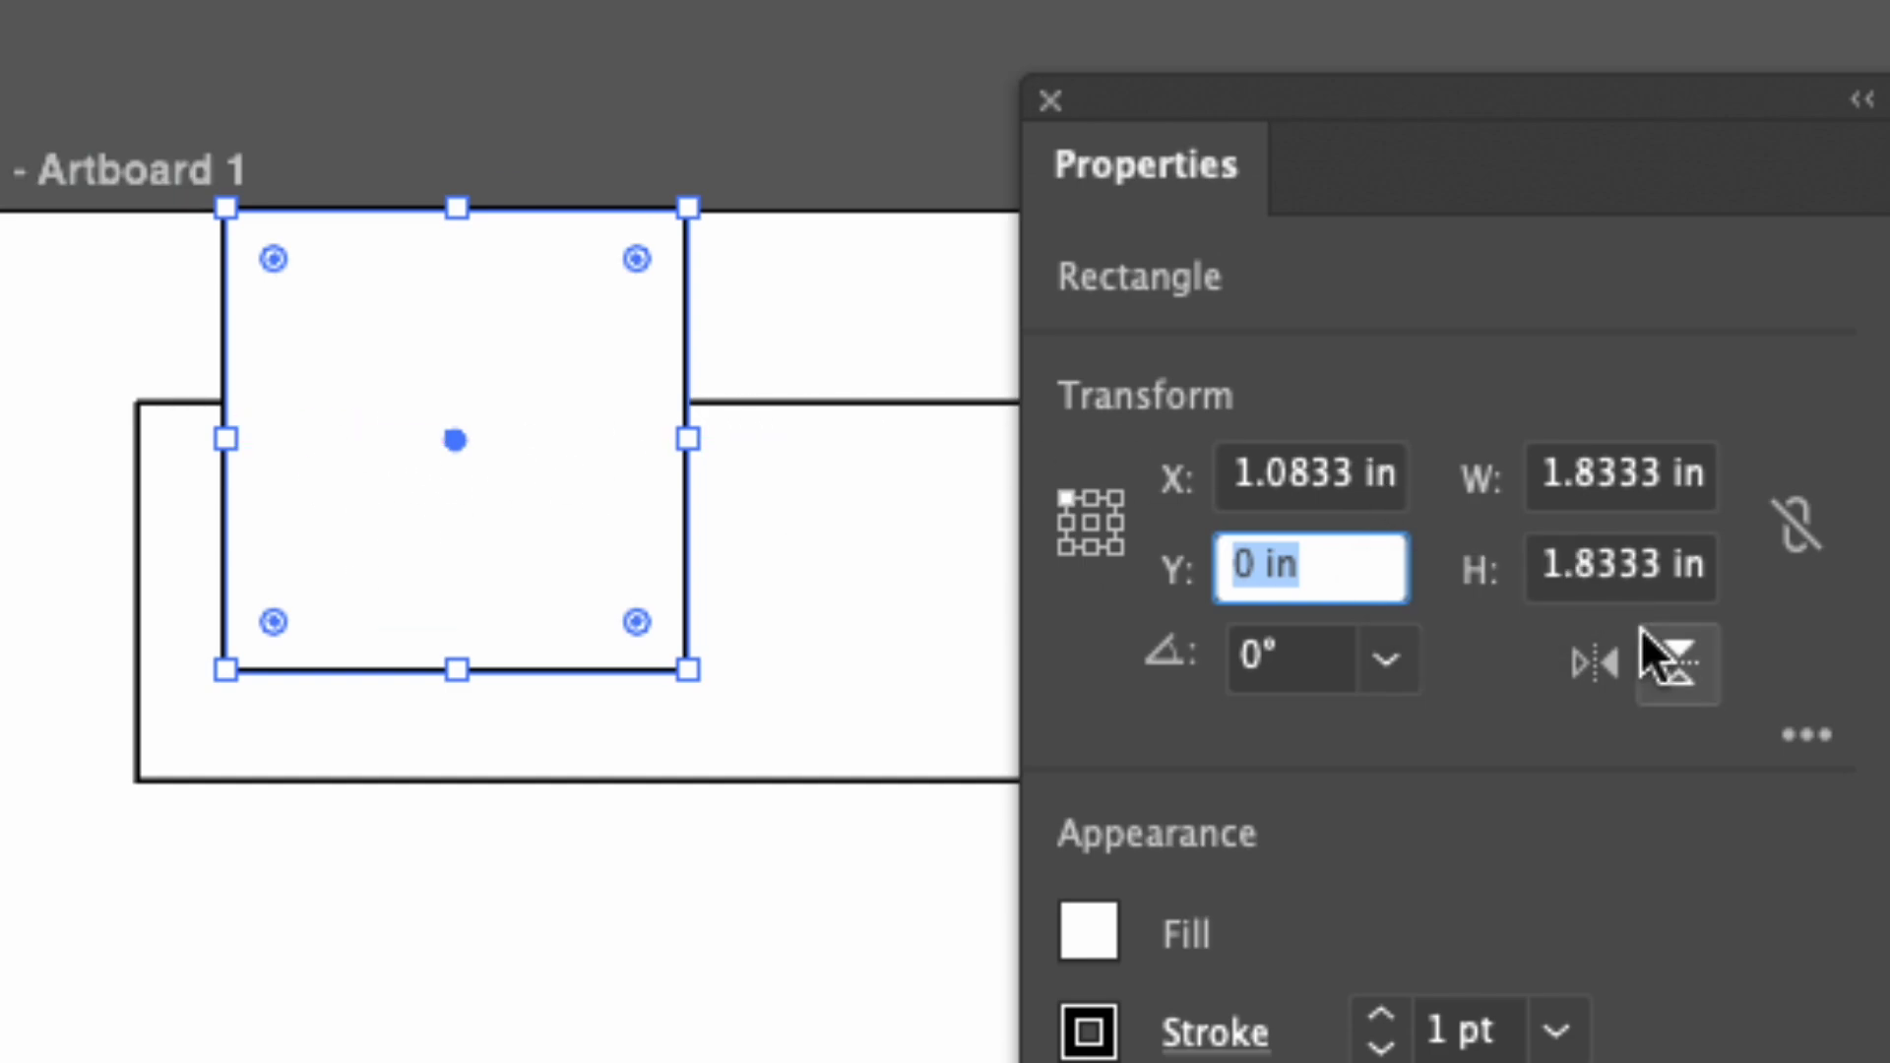
# Set the square's width and height to 1 in each.
pyautogui.click(1623, 471)
pyautogui.doubleClick(1622, 471)
pyautogui.write('1')
pyautogui.press('Tab')
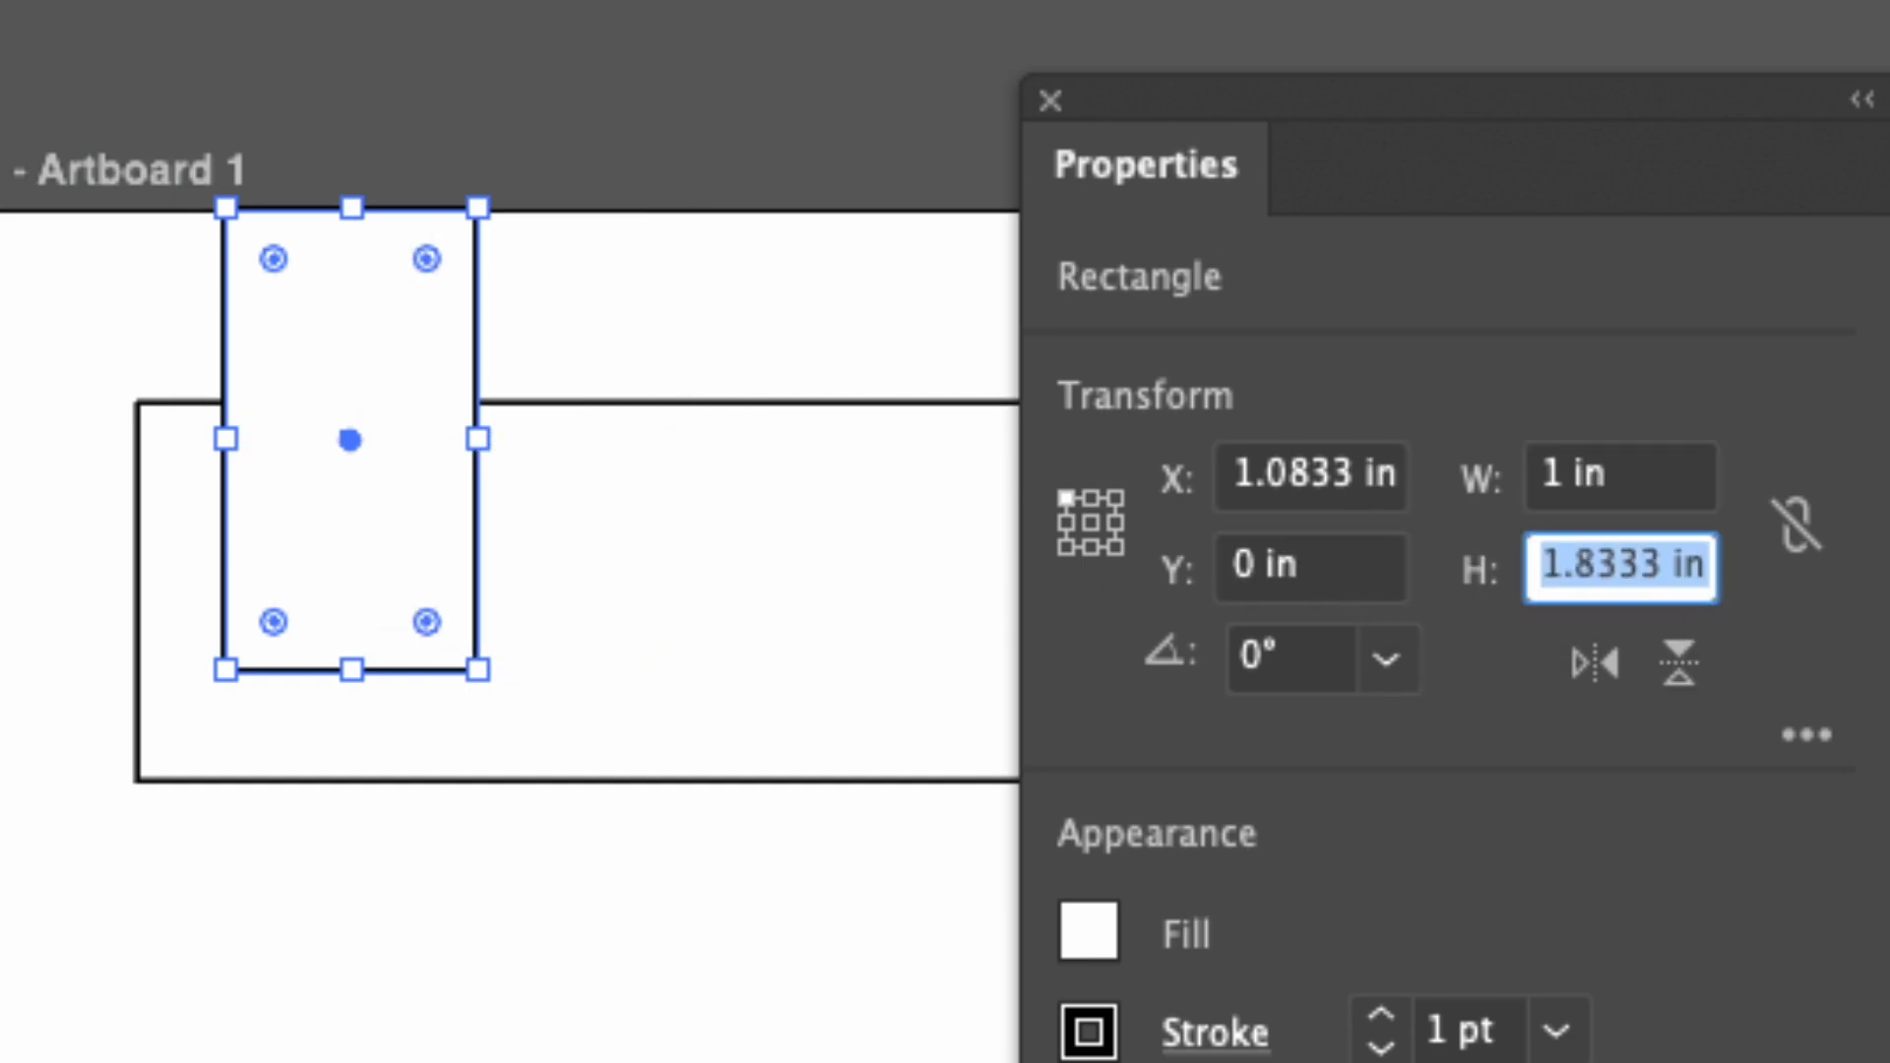
pyautogui.write('1')
pyautogui.press('Return')
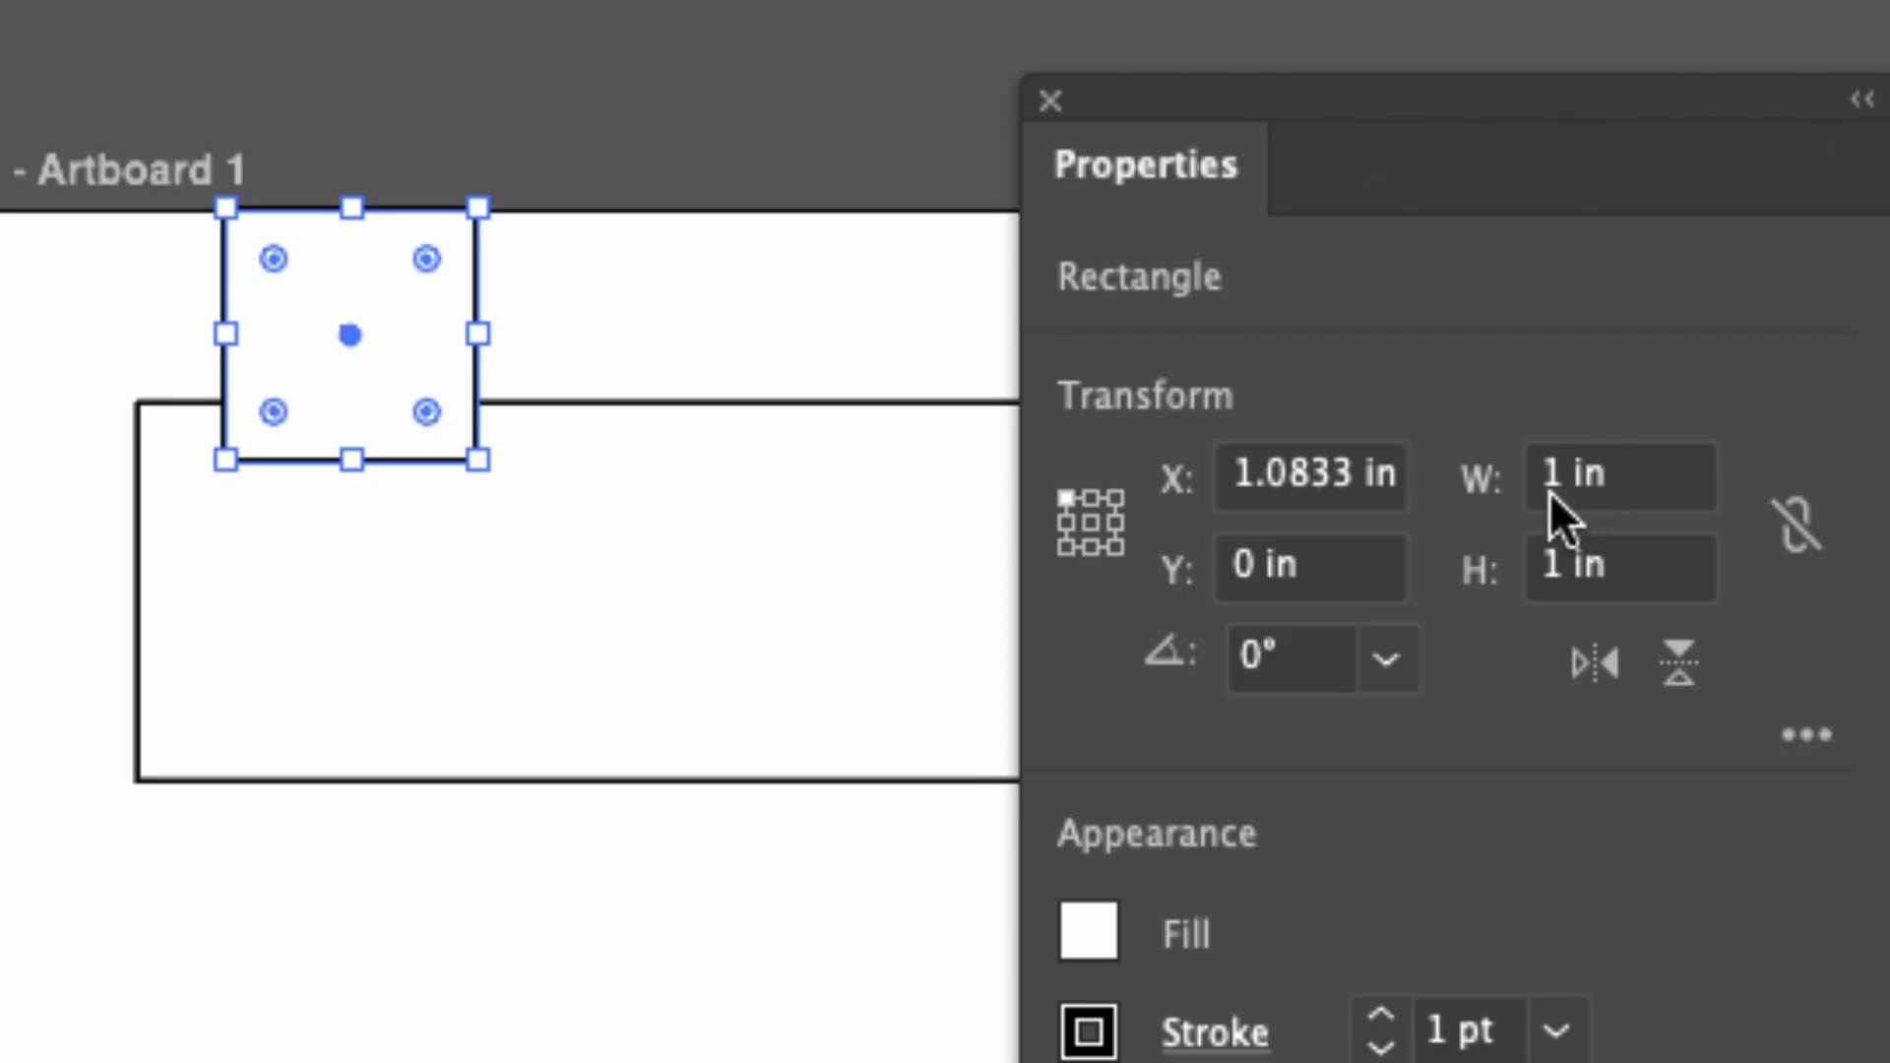
# Set the square's X position to 1 in, and move the Properties panel clear of the artboard.
pyautogui.doubleClick(1262, 470)
pyautogui.write('1')
pyautogui.press('Tab')
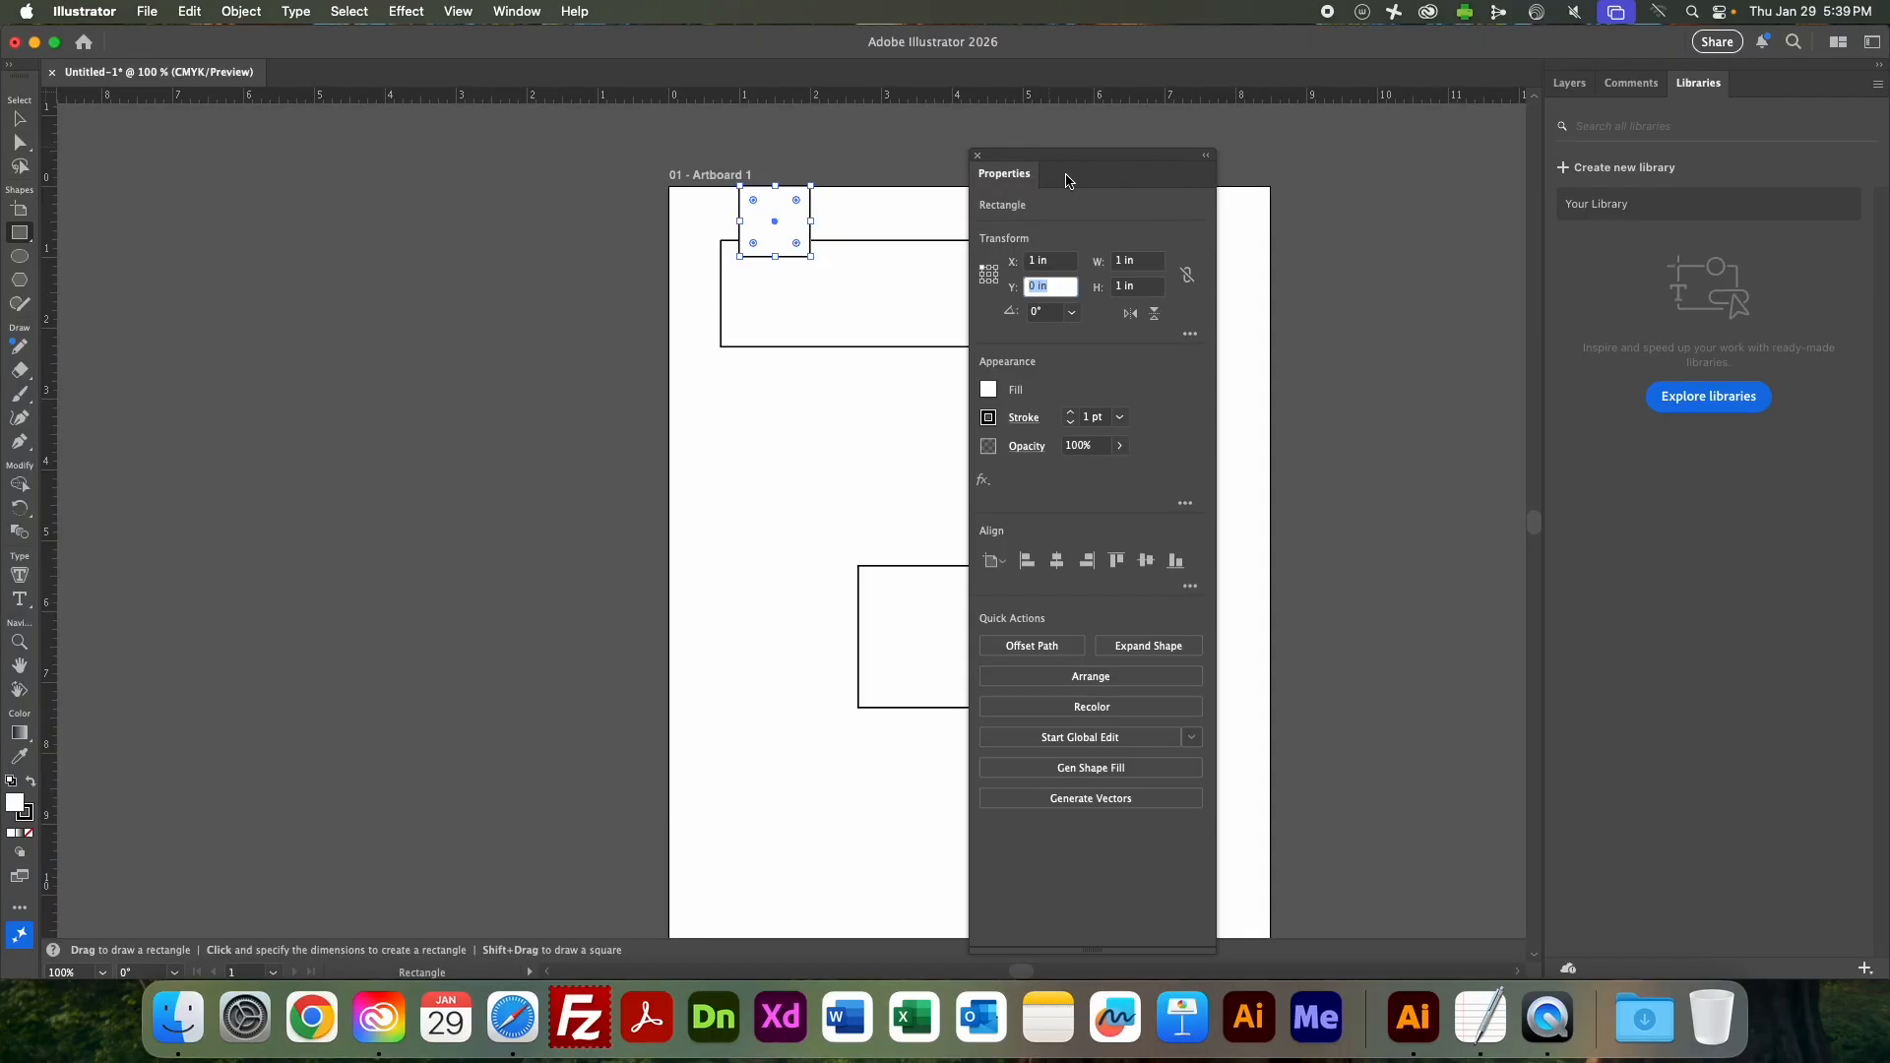
pyautogui.click(1344, 98)
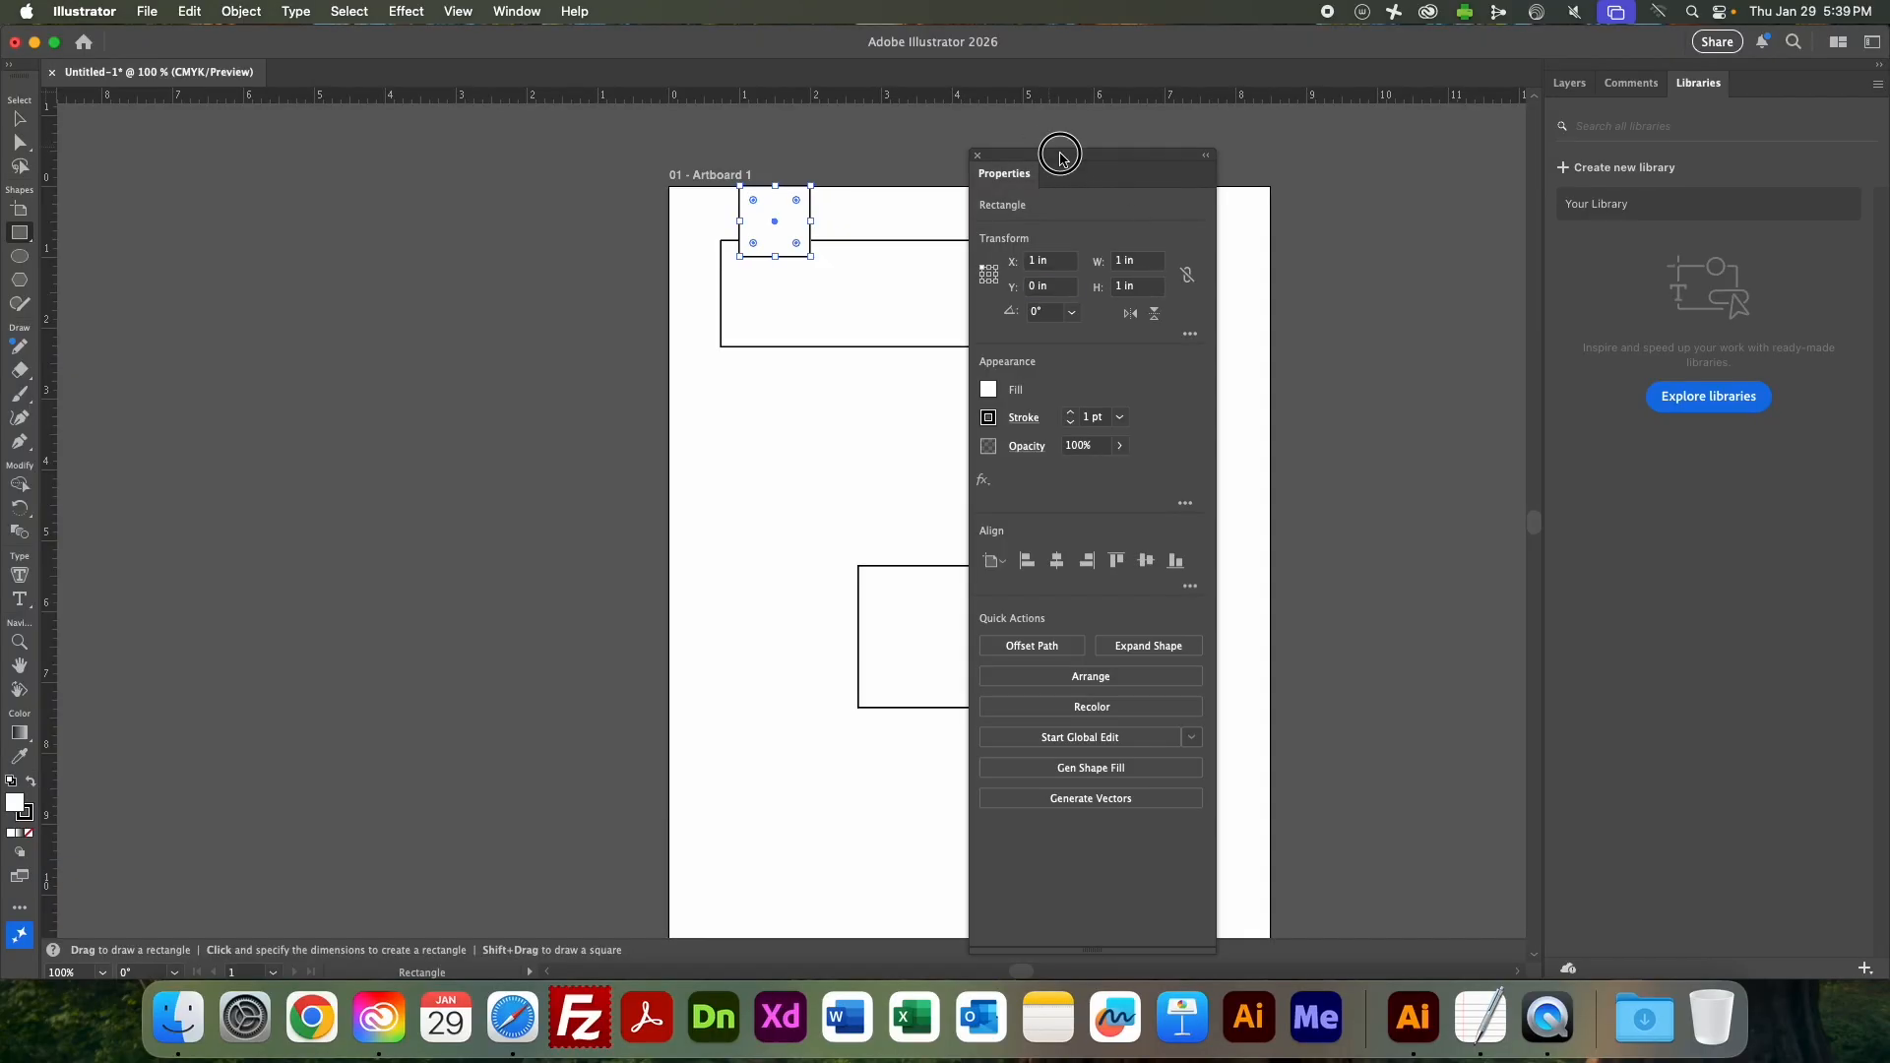
pyautogui.moveTo(1060, 158); pyautogui.dragTo(1422, 127)
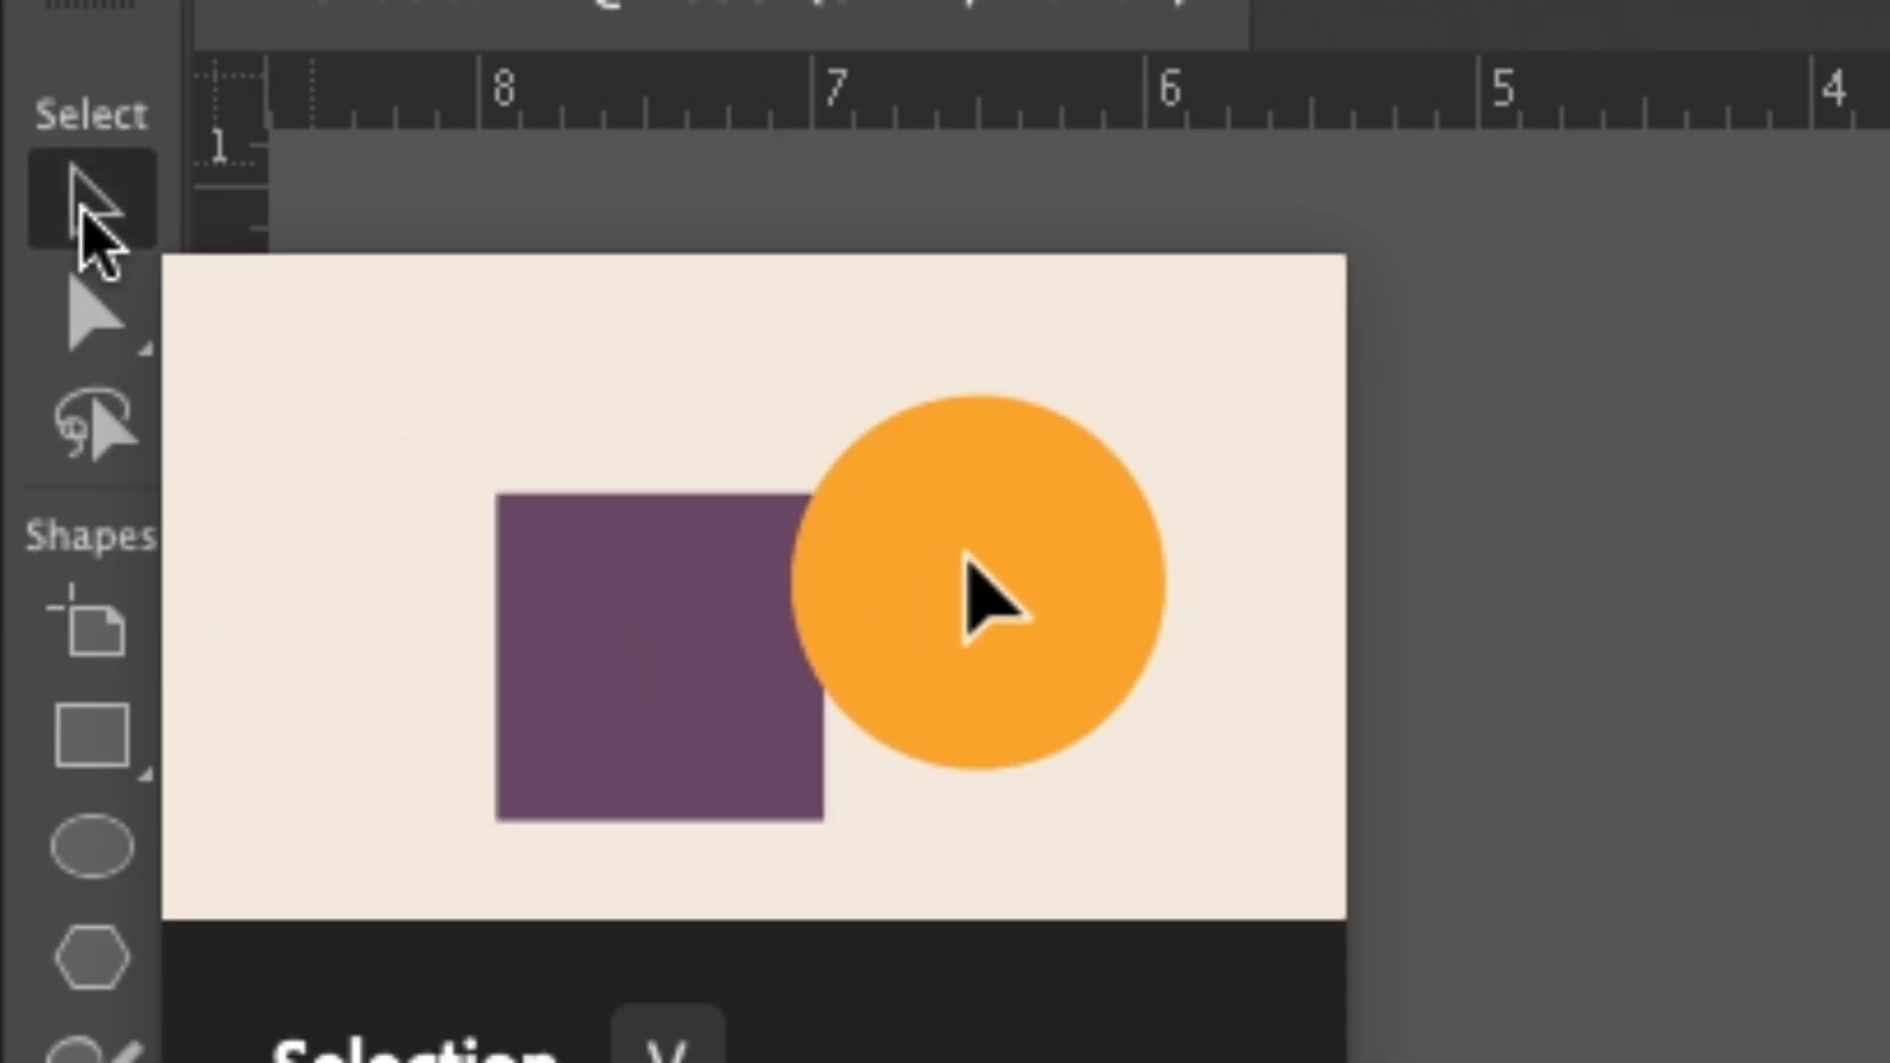
# Use the Selection tool to select the wide upper rectangle and the lower rectangle alternately, finishing with the wide one selected.
pyautogui.click(83, 207)
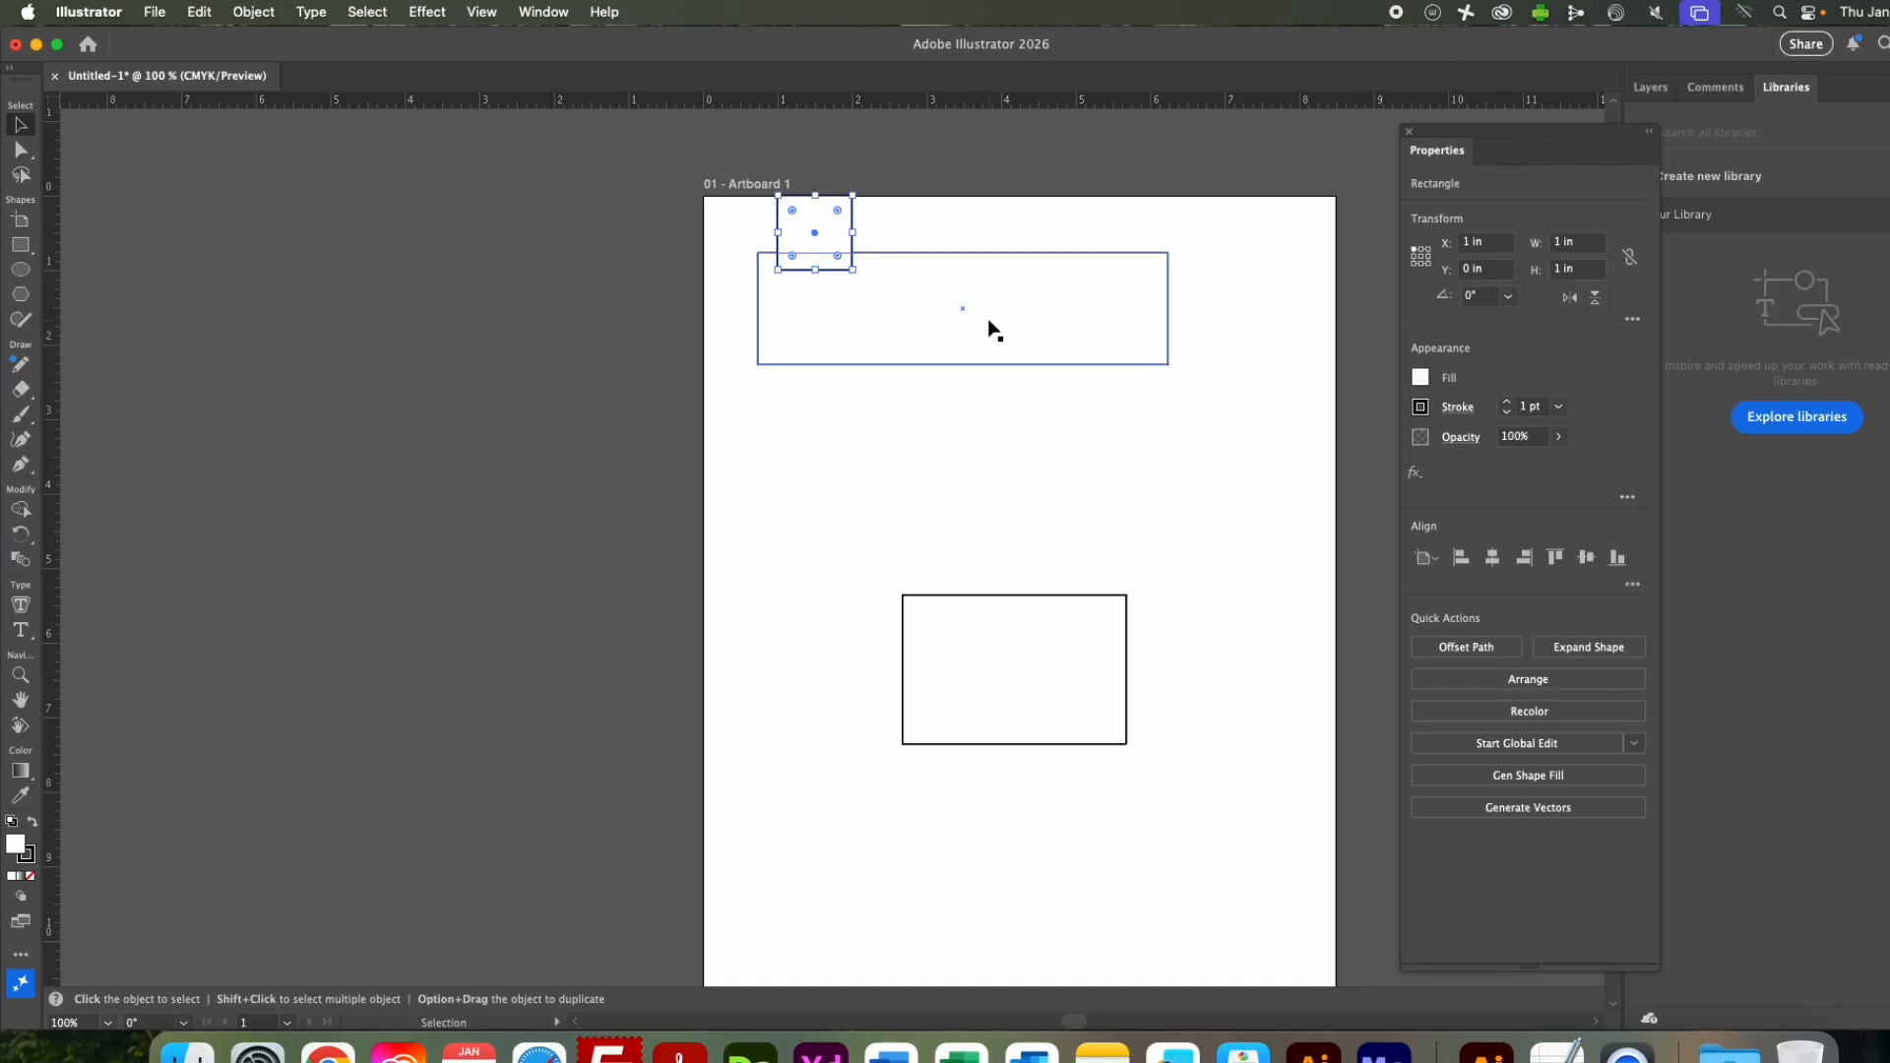
pyautogui.click(992, 330)
pyautogui.click(1043, 714)
pyautogui.click(1064, 342)
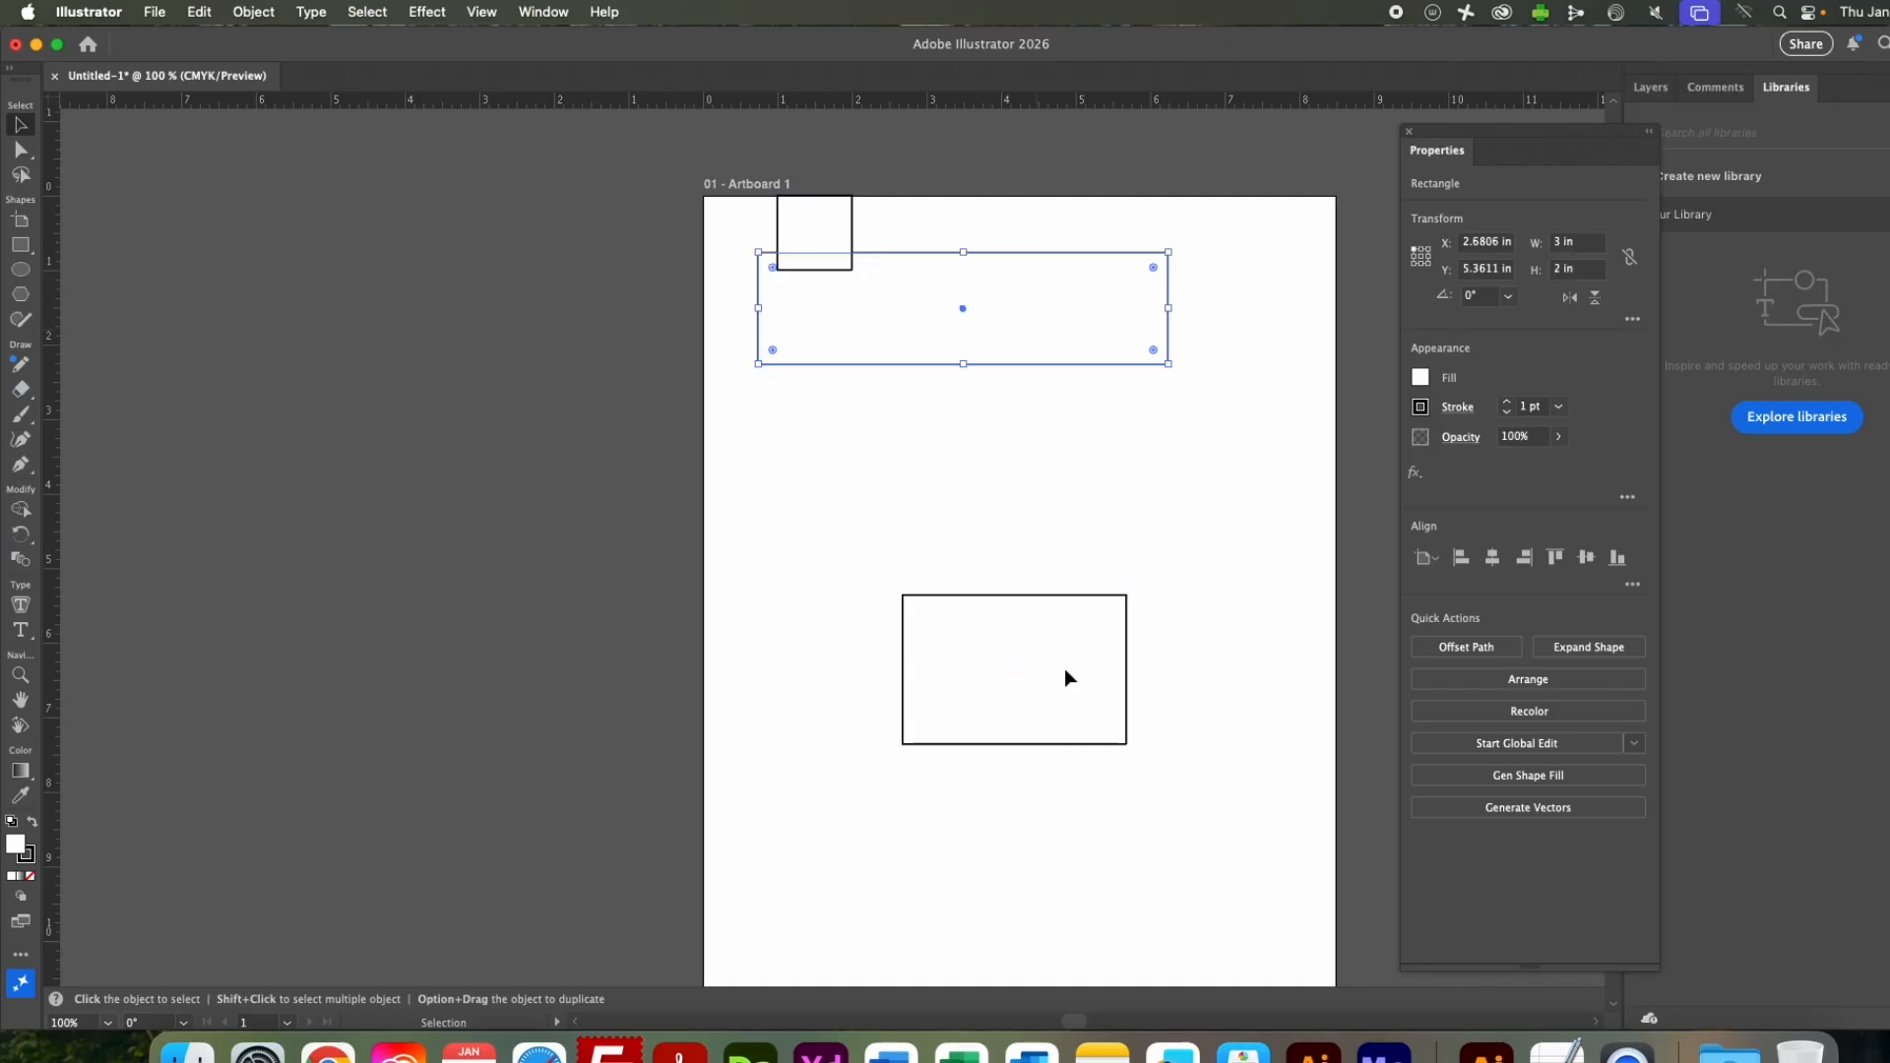
pyautogui.click(1053, 704)
pyautogui.click(1025, 313)
pyautogui.click(1009, 653)
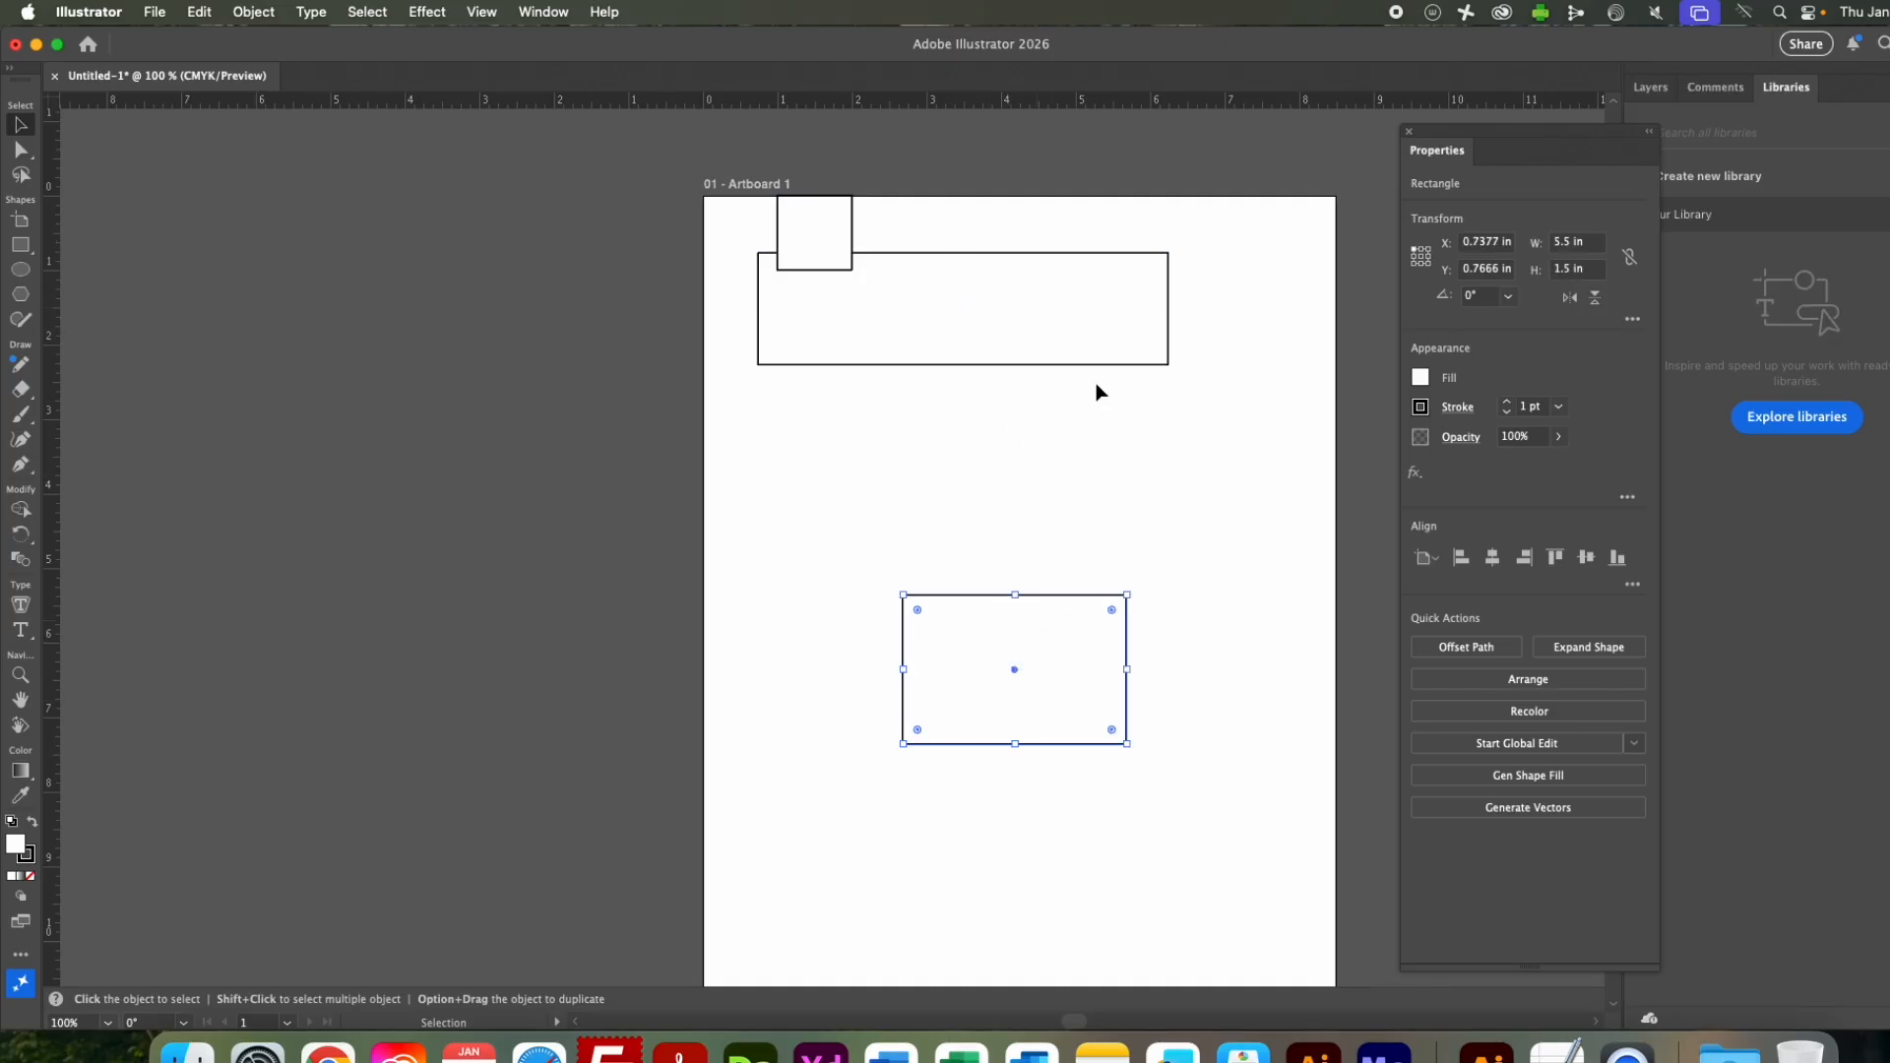
pyautogui.click(1058, 295)
pyautogui.click(1024, 663)
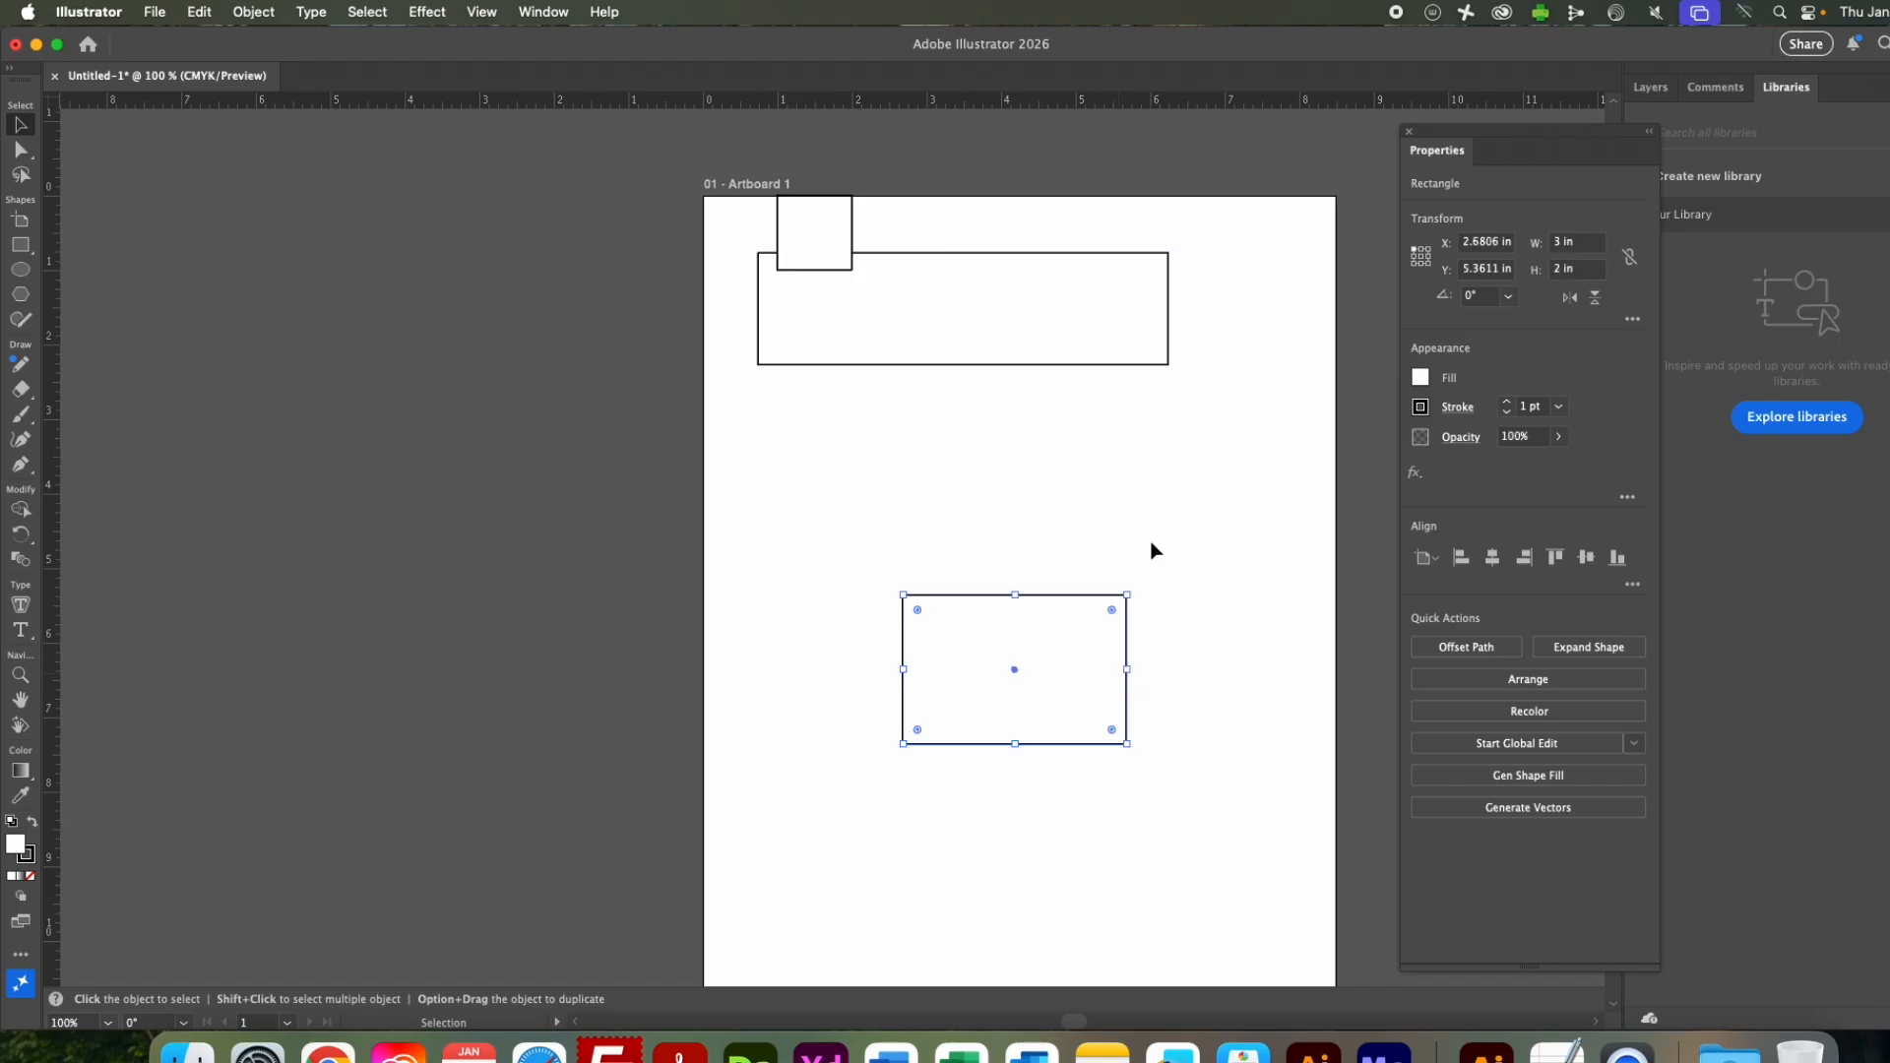
pyautogui.click(1061, 308)
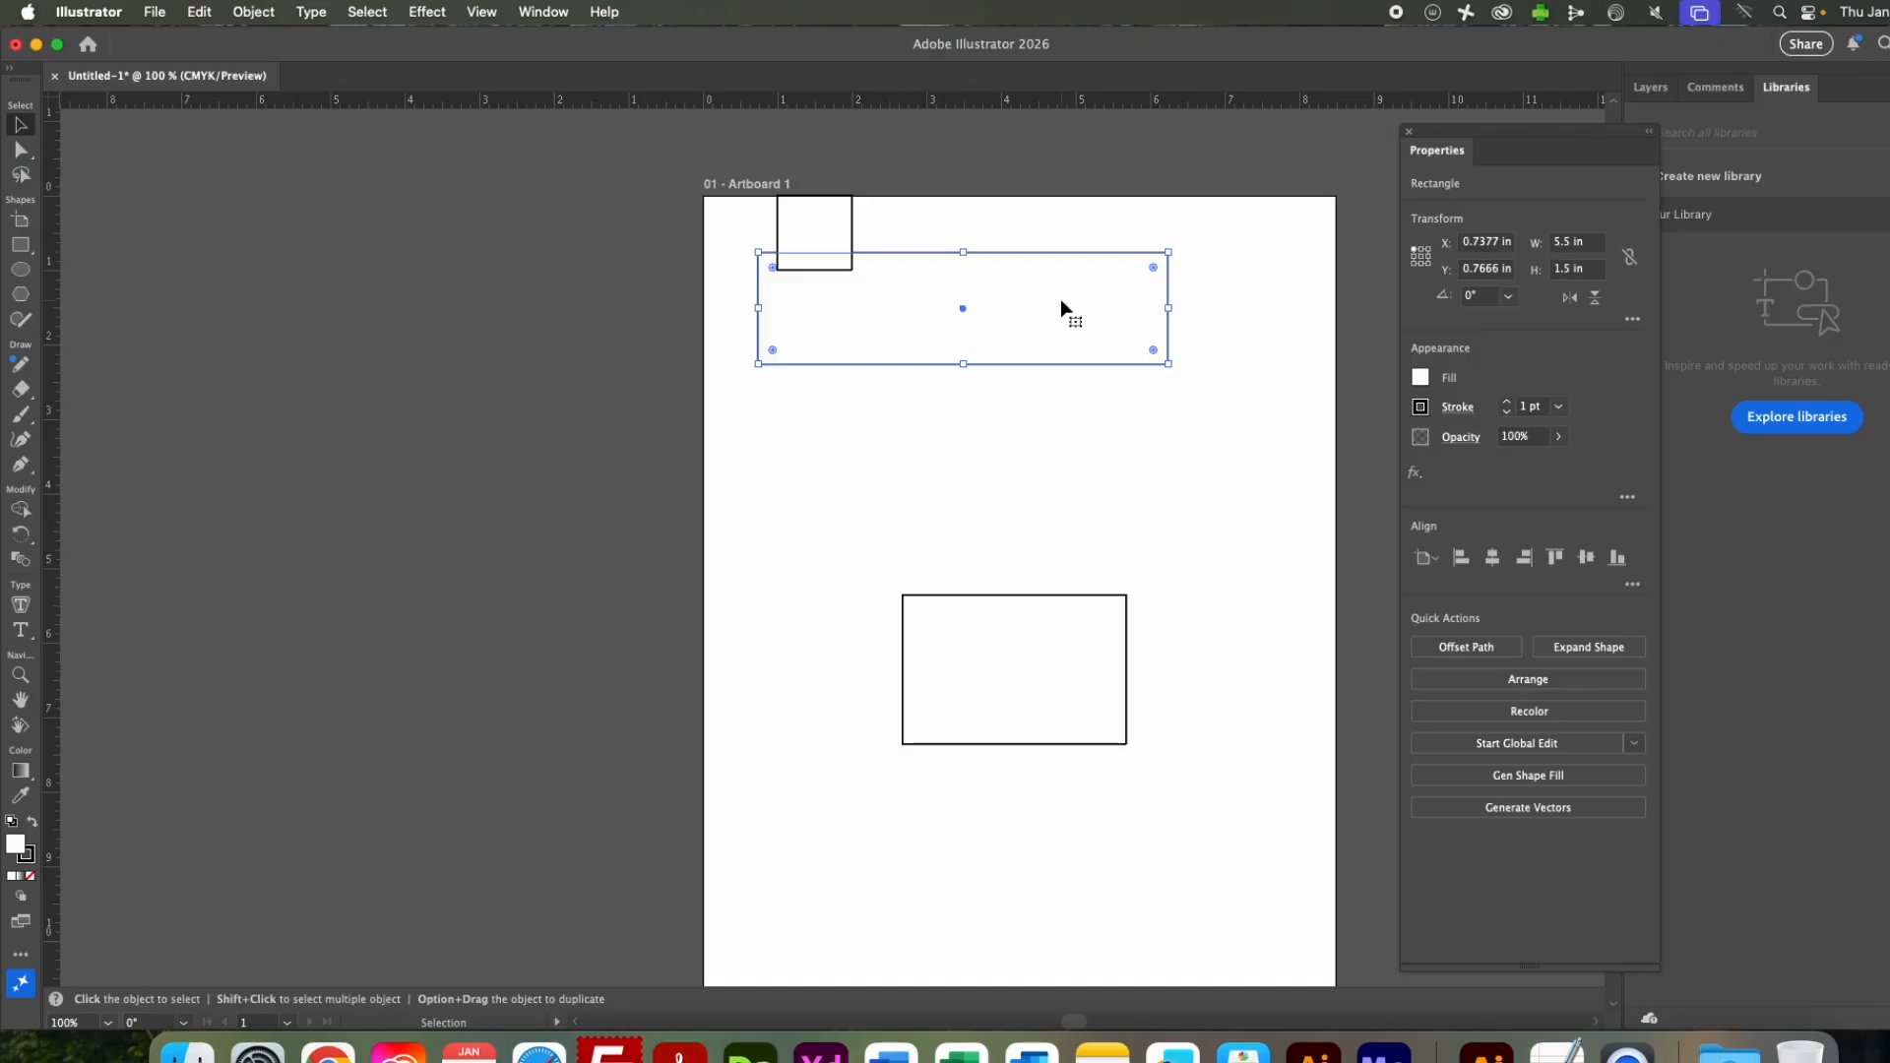
# Move the wide rectangle to about X 1.58 in, Y 1.32 in, and enlarge it slightly from its lower-right corner.
pyautogui.moveTo(1062, 308); pyautogui.dragTo(1089, 409)
pyautogui.moveTo(1093, 340)
pyautogui.mouseDown()
pyautogui.moveTo(1000, 375)
pyautogui.moveTo(1120, 350)
pyautogui.mouseUp()
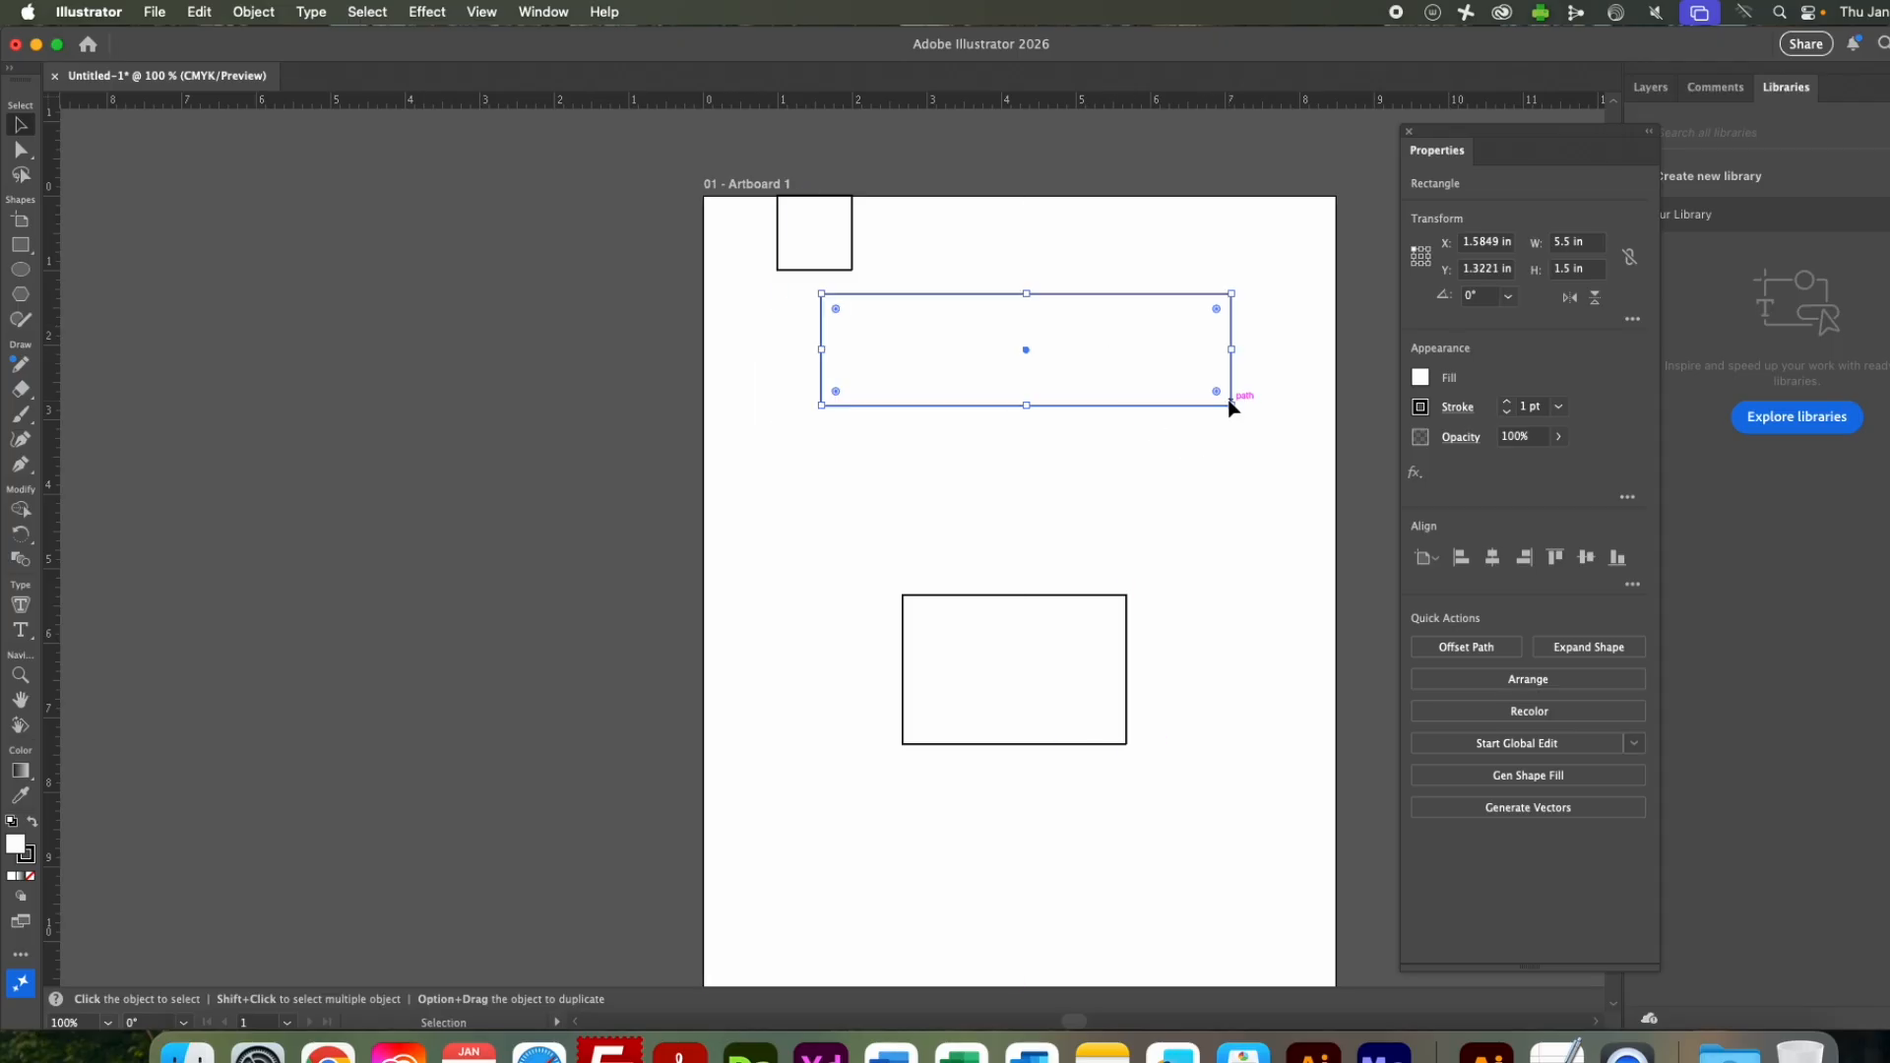
pyautogui.moveTo(1231, 404)
pyautogui.mouseDown()
pyautogui.moveTo(1078, 462)
pyautogui.moveTo(1214, 267)
pyautogui.moveTo(1246, 431)
pyautogui.mouseUp()
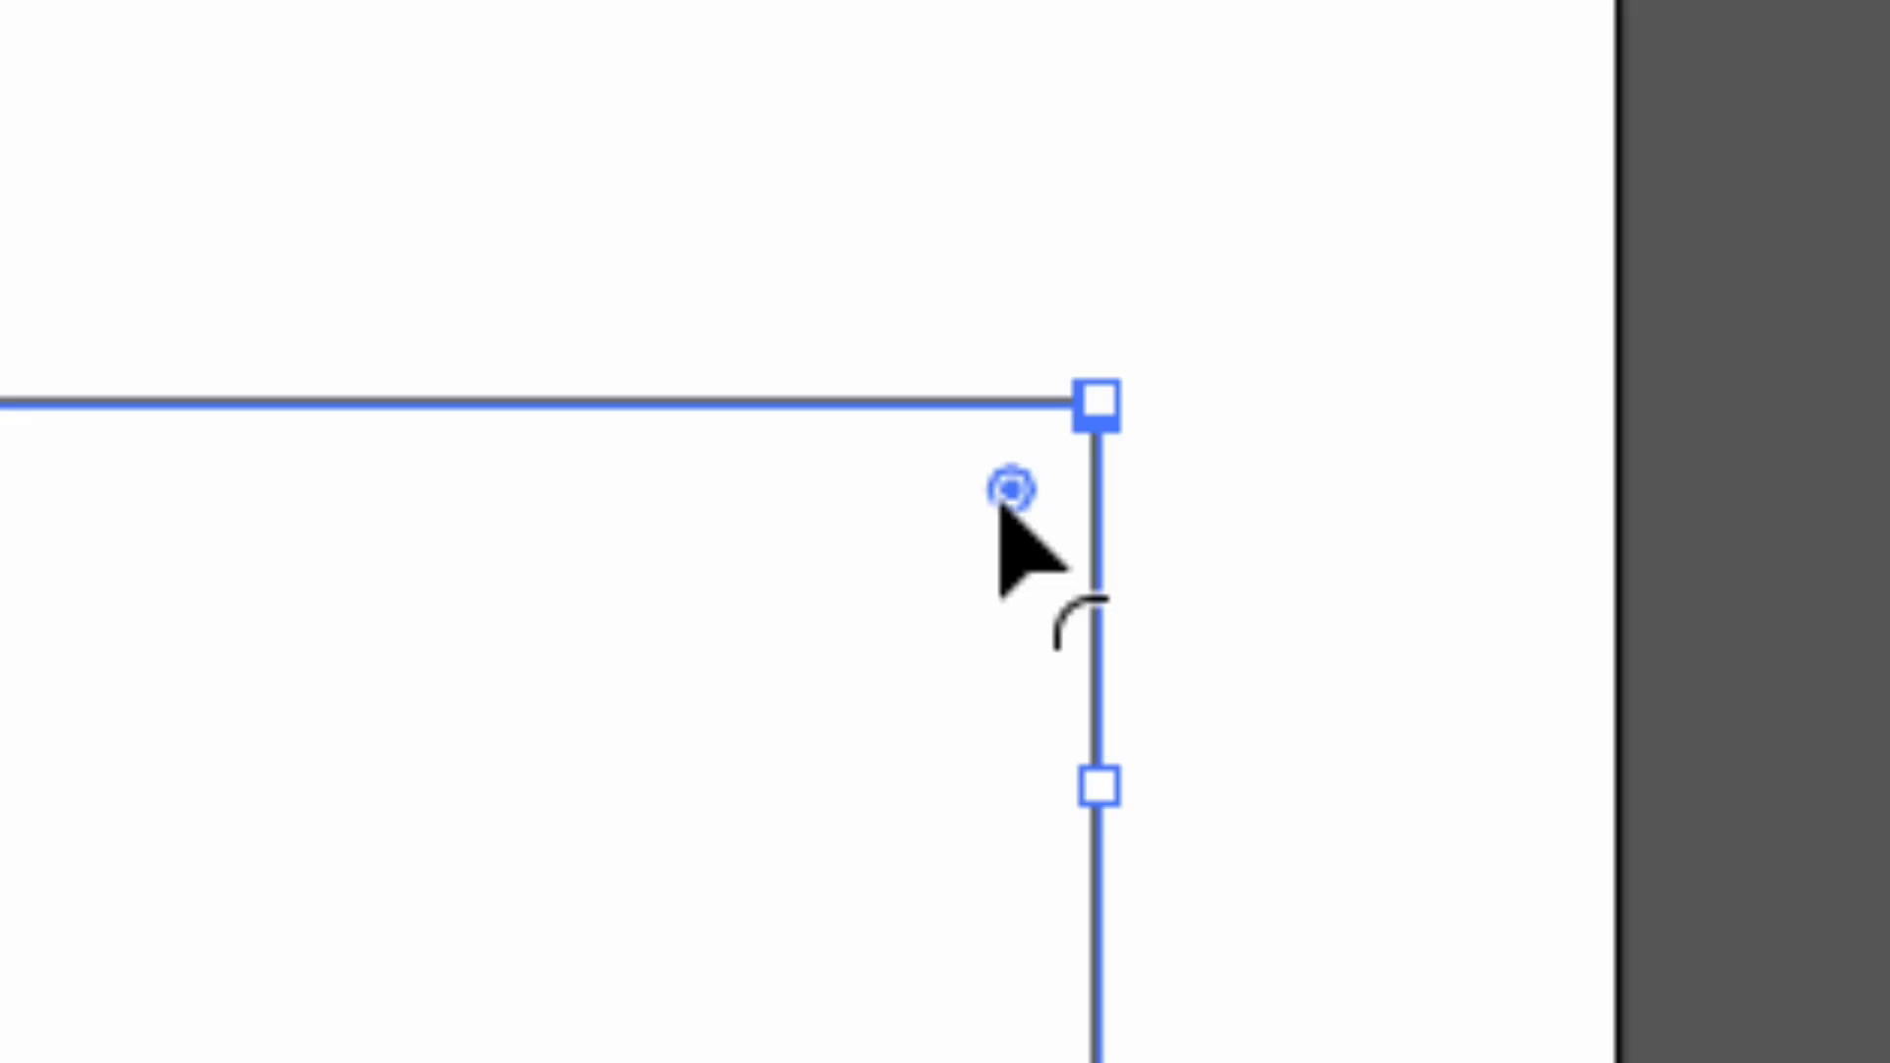
# Round all corners of the wide rectangle with its live corner widget, trying several radii and settling on about 0.45 in.
pyautogui.moveTo(1002, 507); pyautogui.dragTo(515, 646)
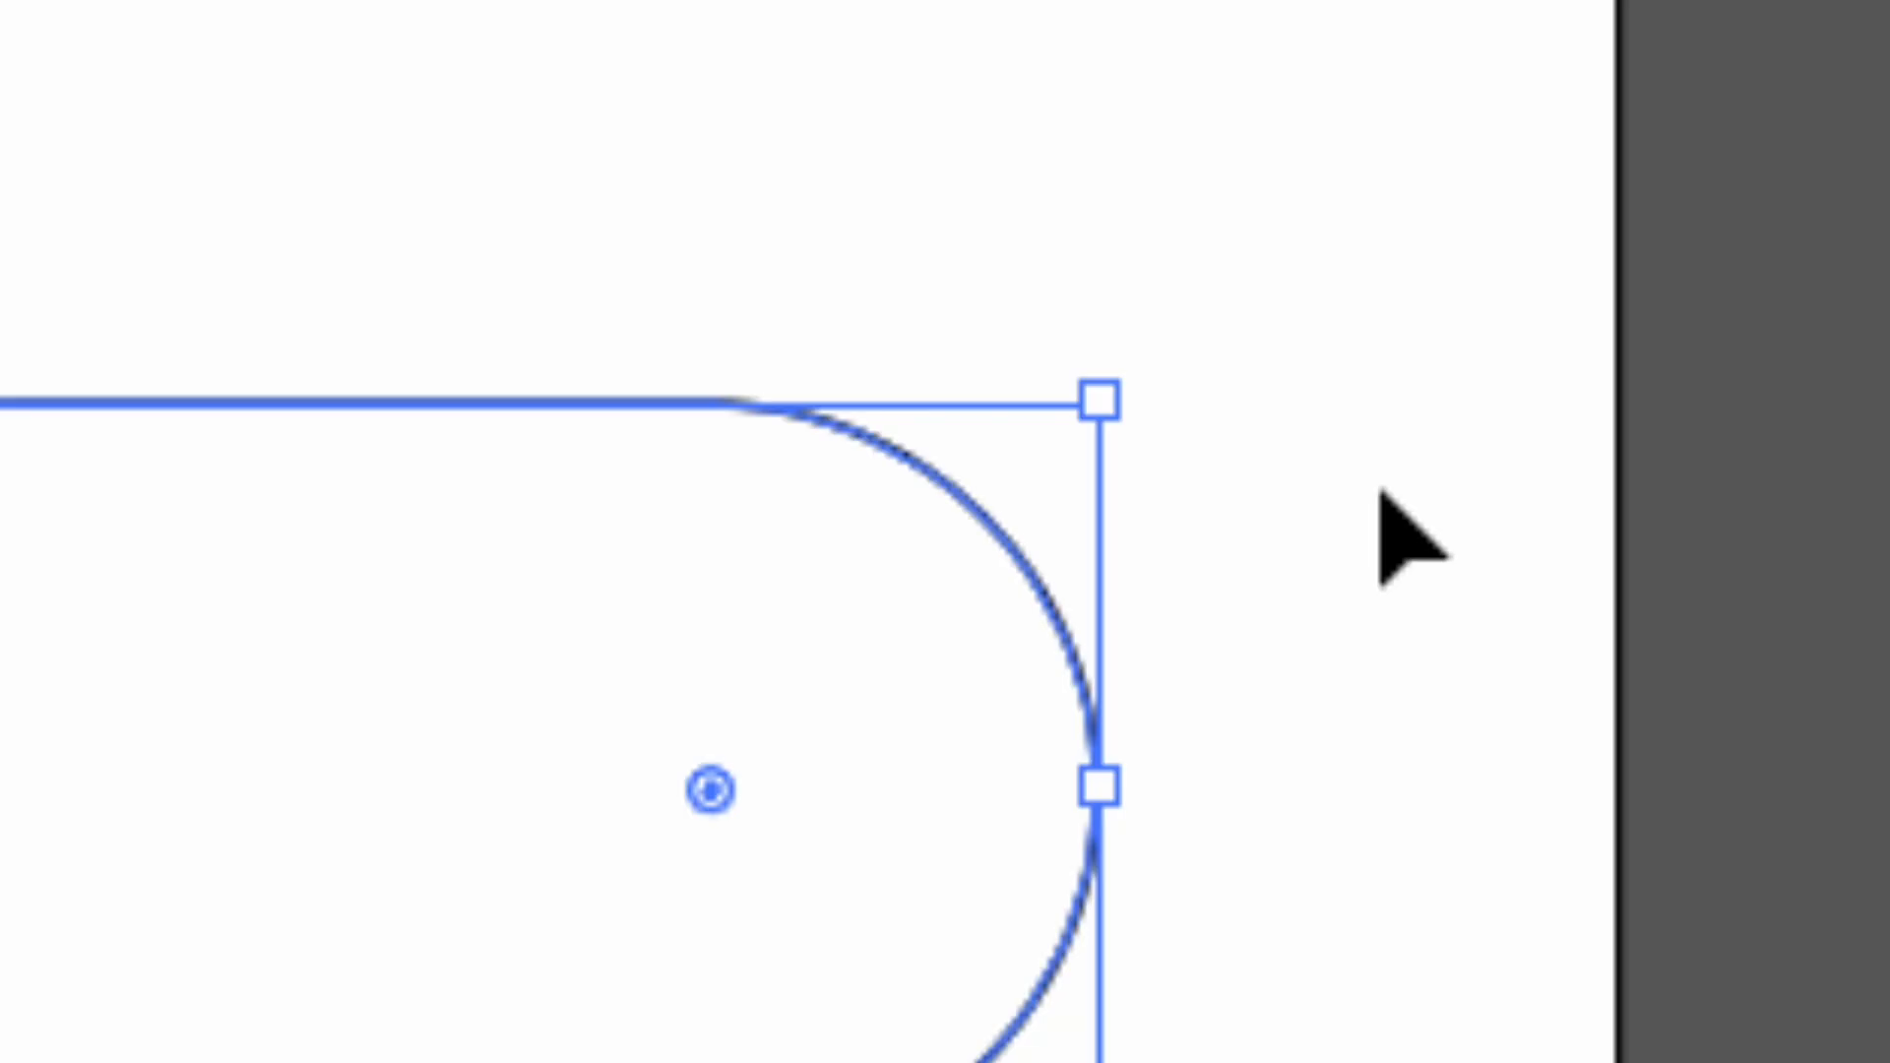
pyautogui.moveTo(705, 766); pyautogui.dragTo(958, 612)
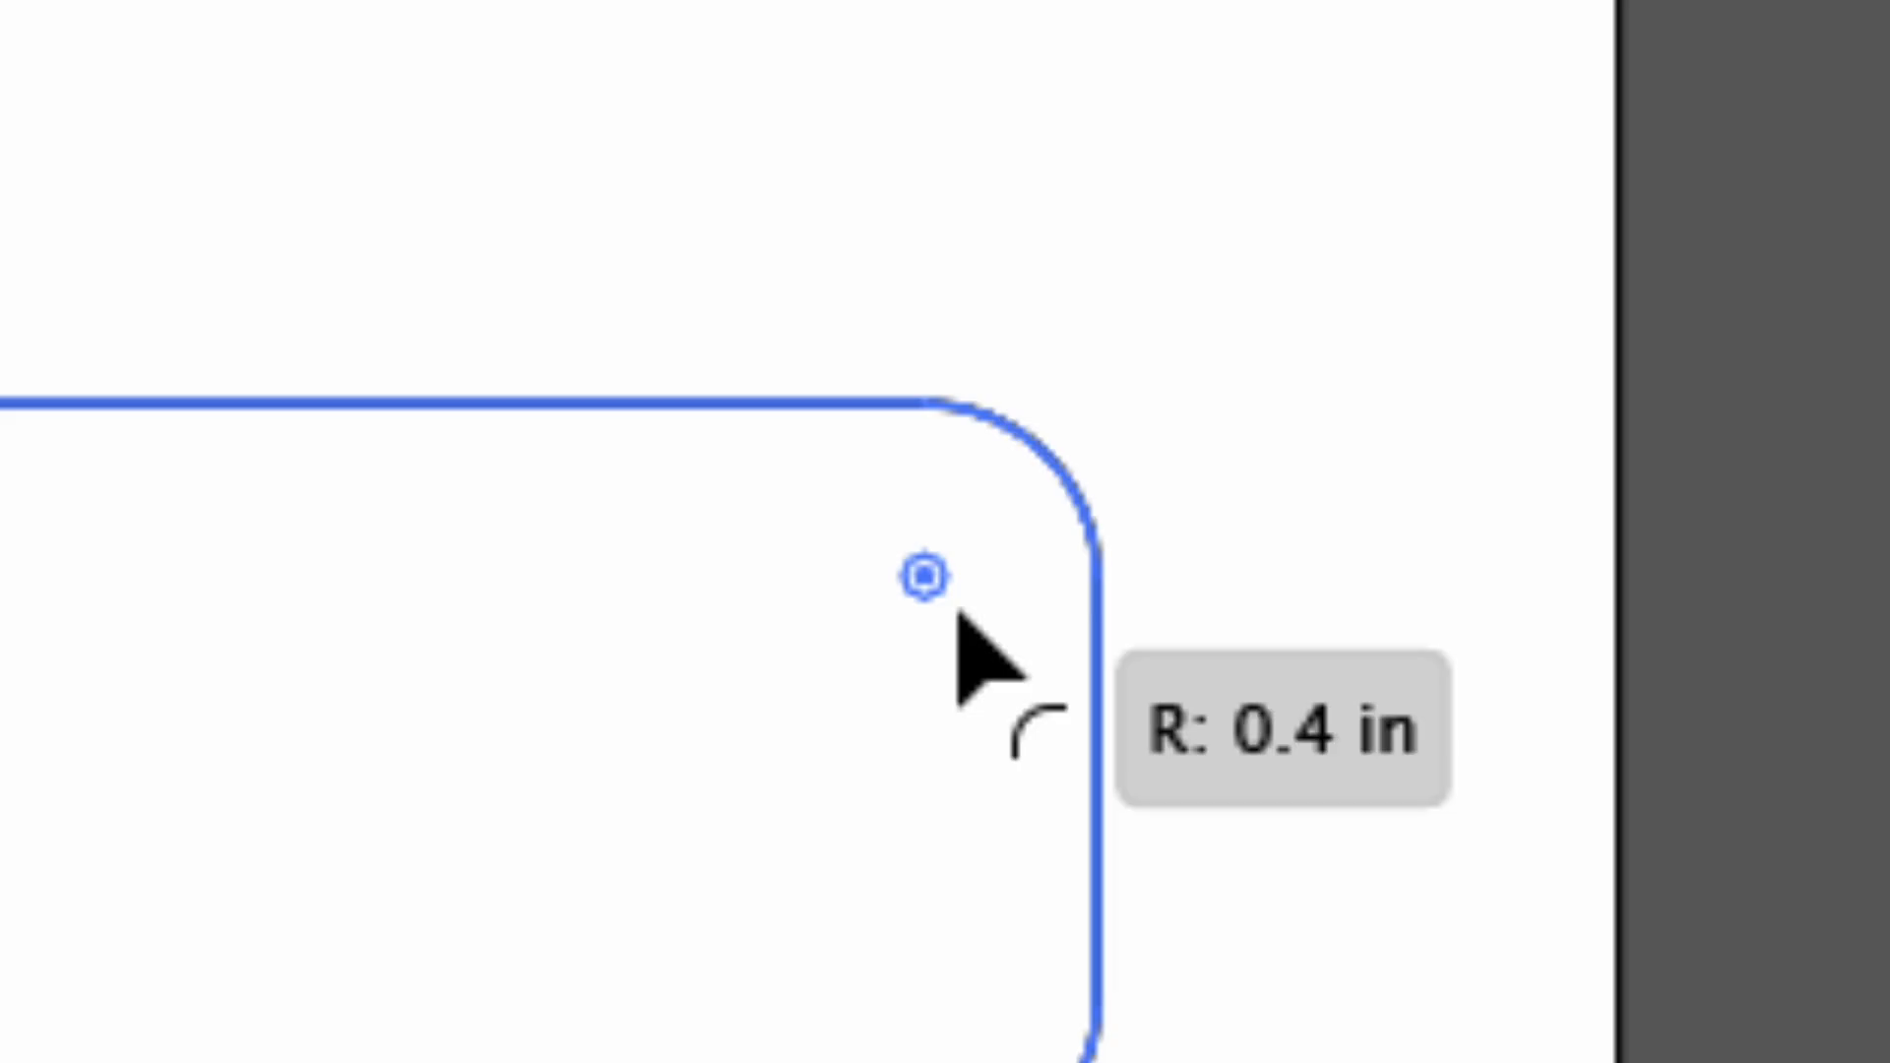
pyautogui.moveTo(958, 612); pyautogui.dragTo(1127, 376)
pyautogui.moveTo(1029, 458); pyautogui.dragTo(963, 544)
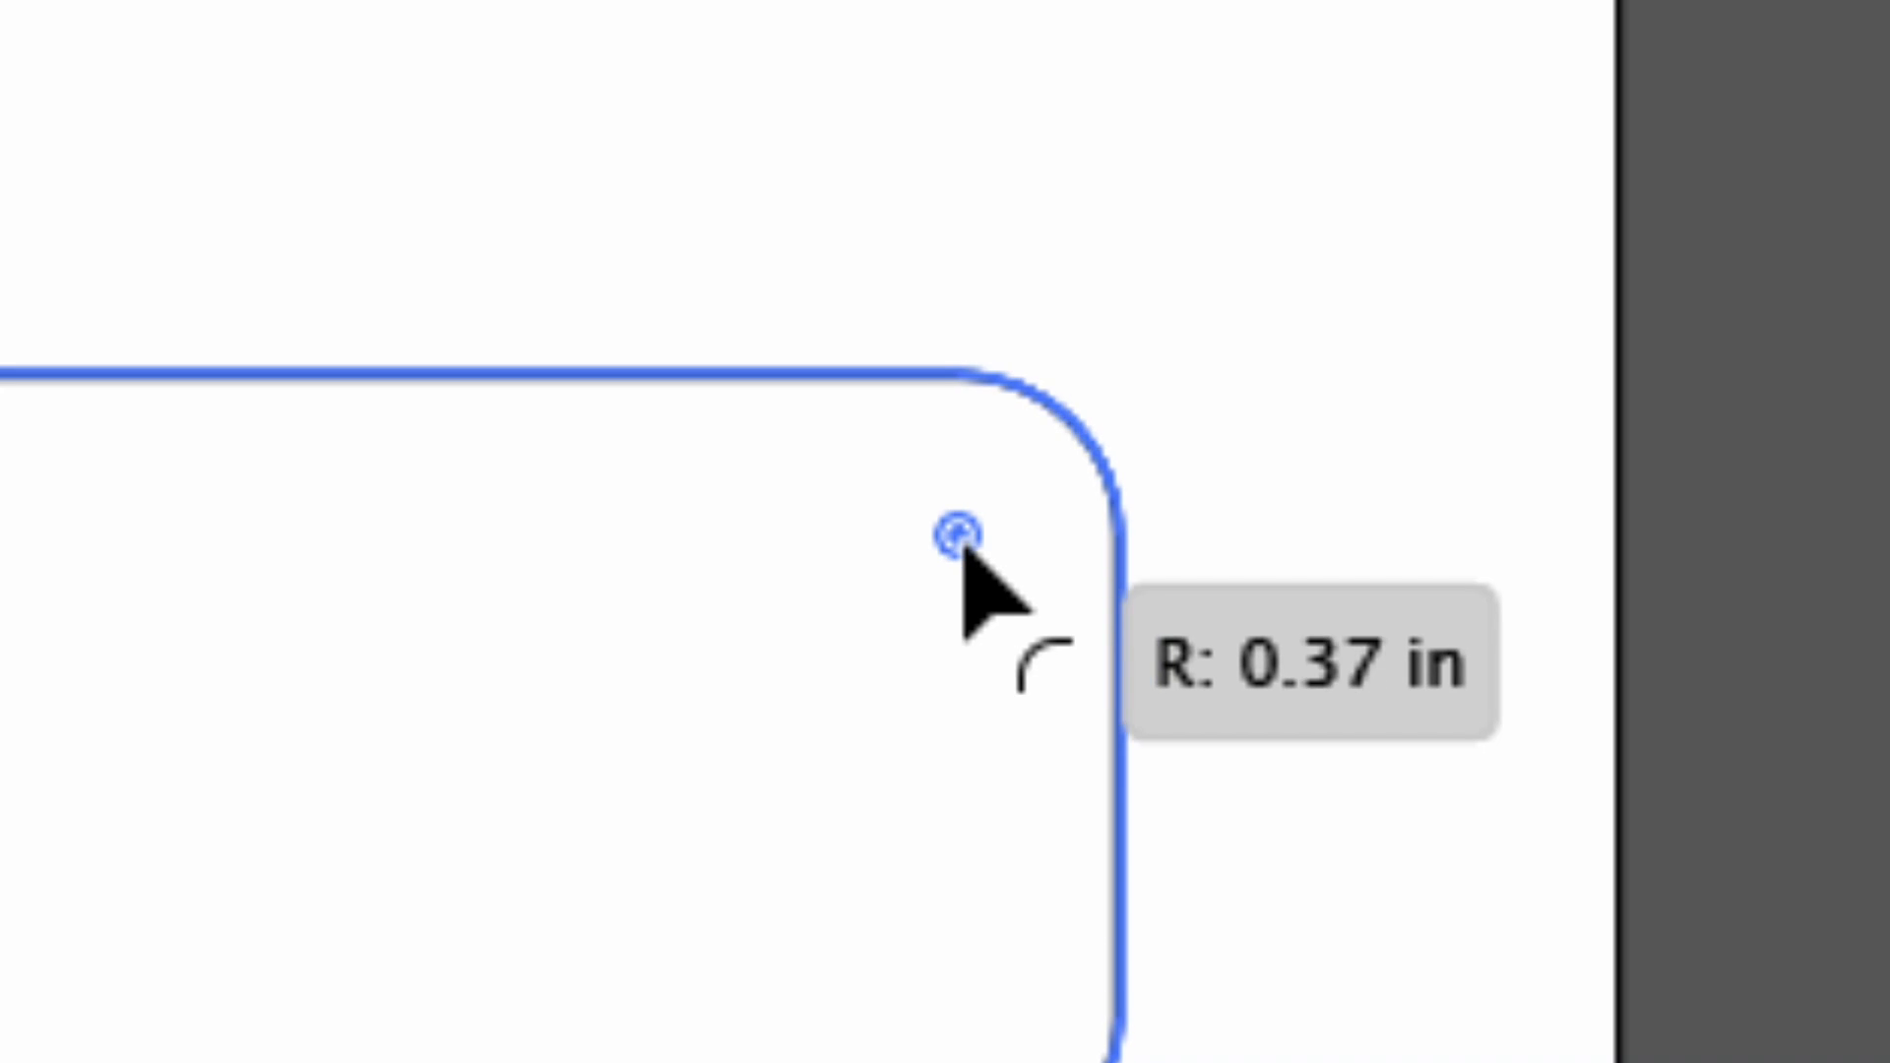
pyautogui.moveTo(963, 547); pyautogui.dragTo(929, 583)
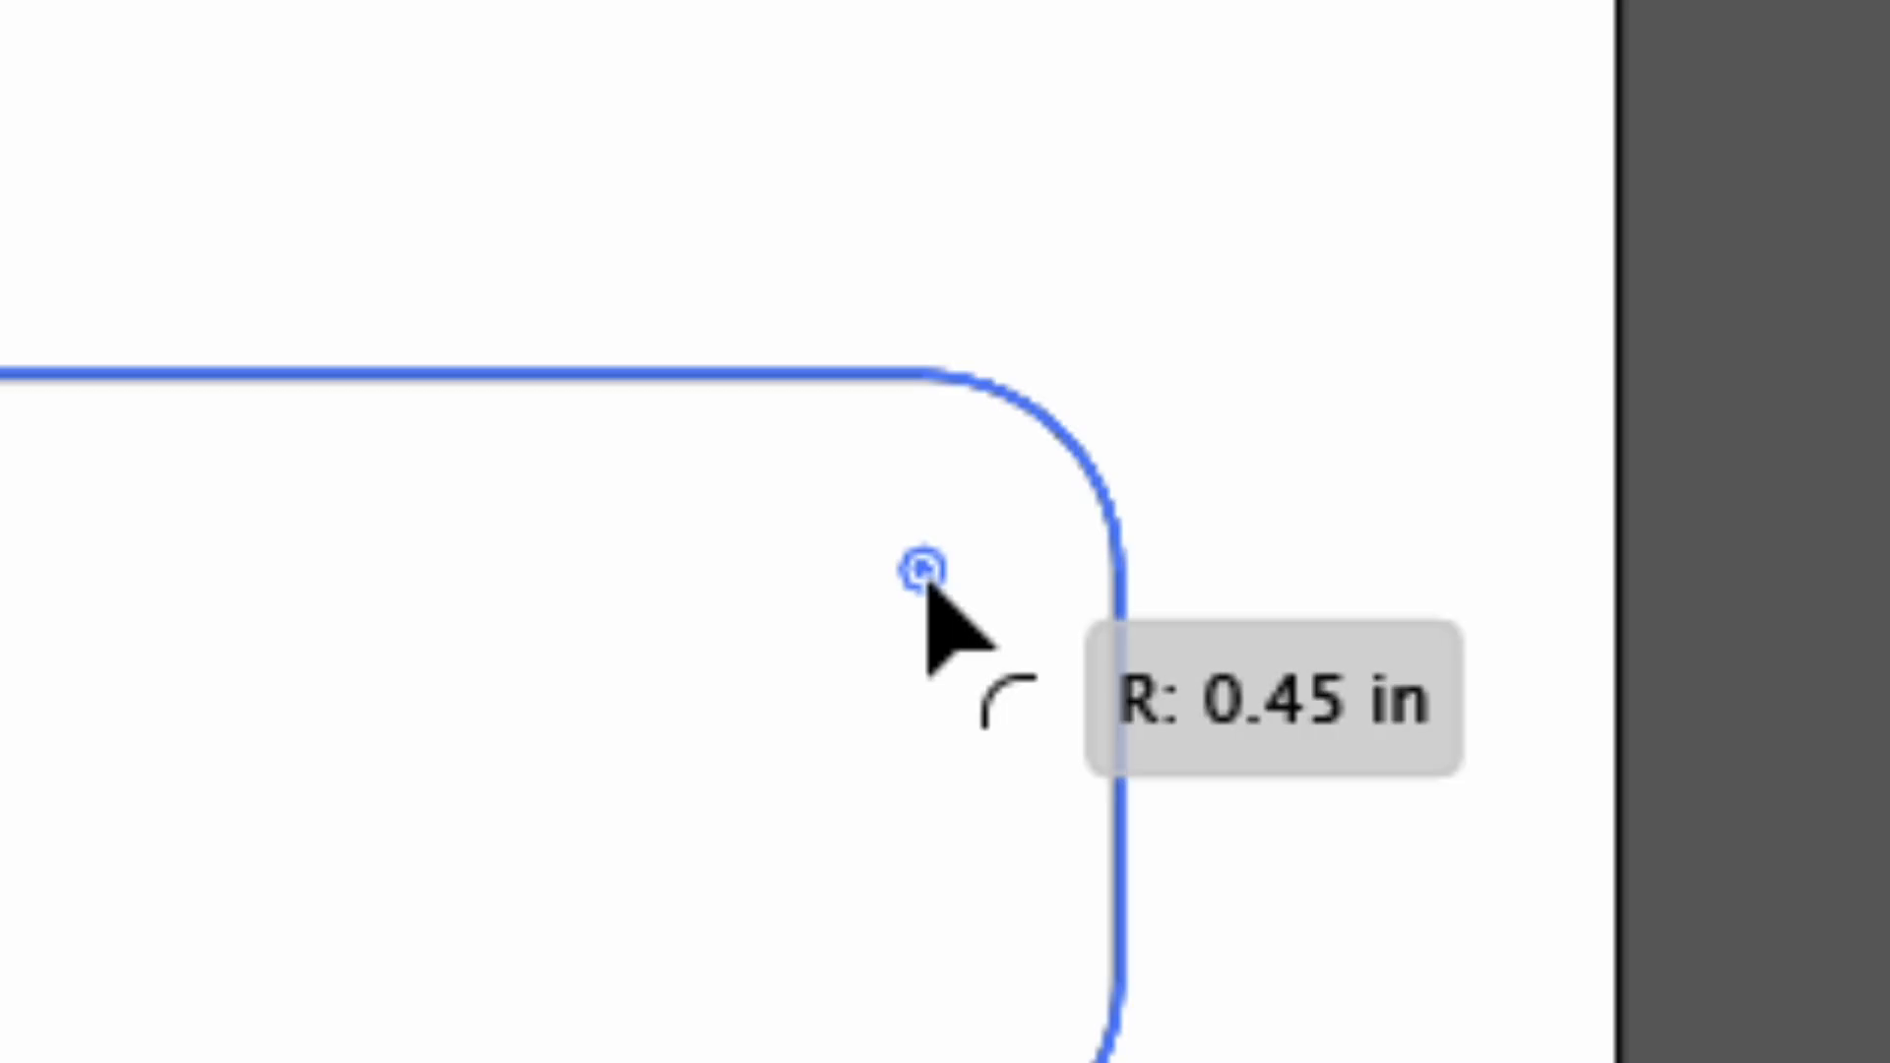
pyautogui.moveTo(929, 582); pyautogui.dragTo(935, 583)
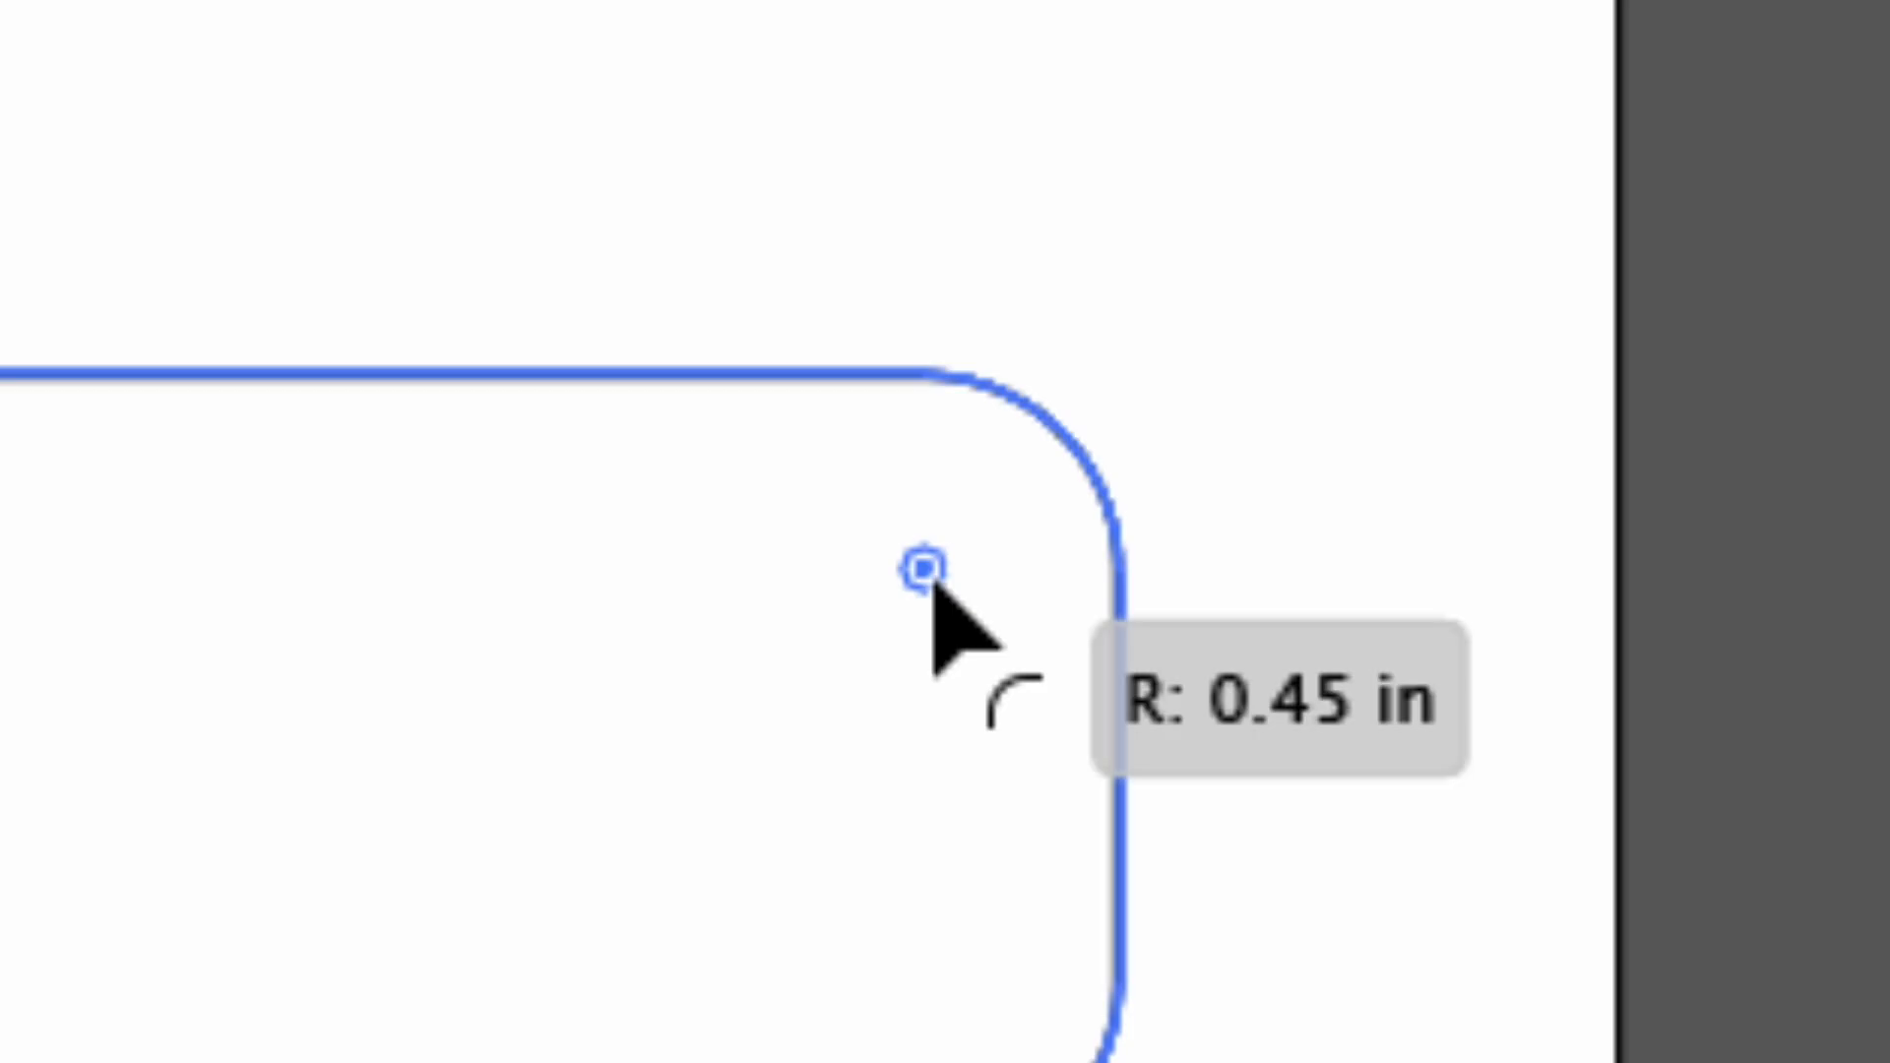
pyautogui.moveTo(933, 582); pyautogui.dragTo(934, 583)
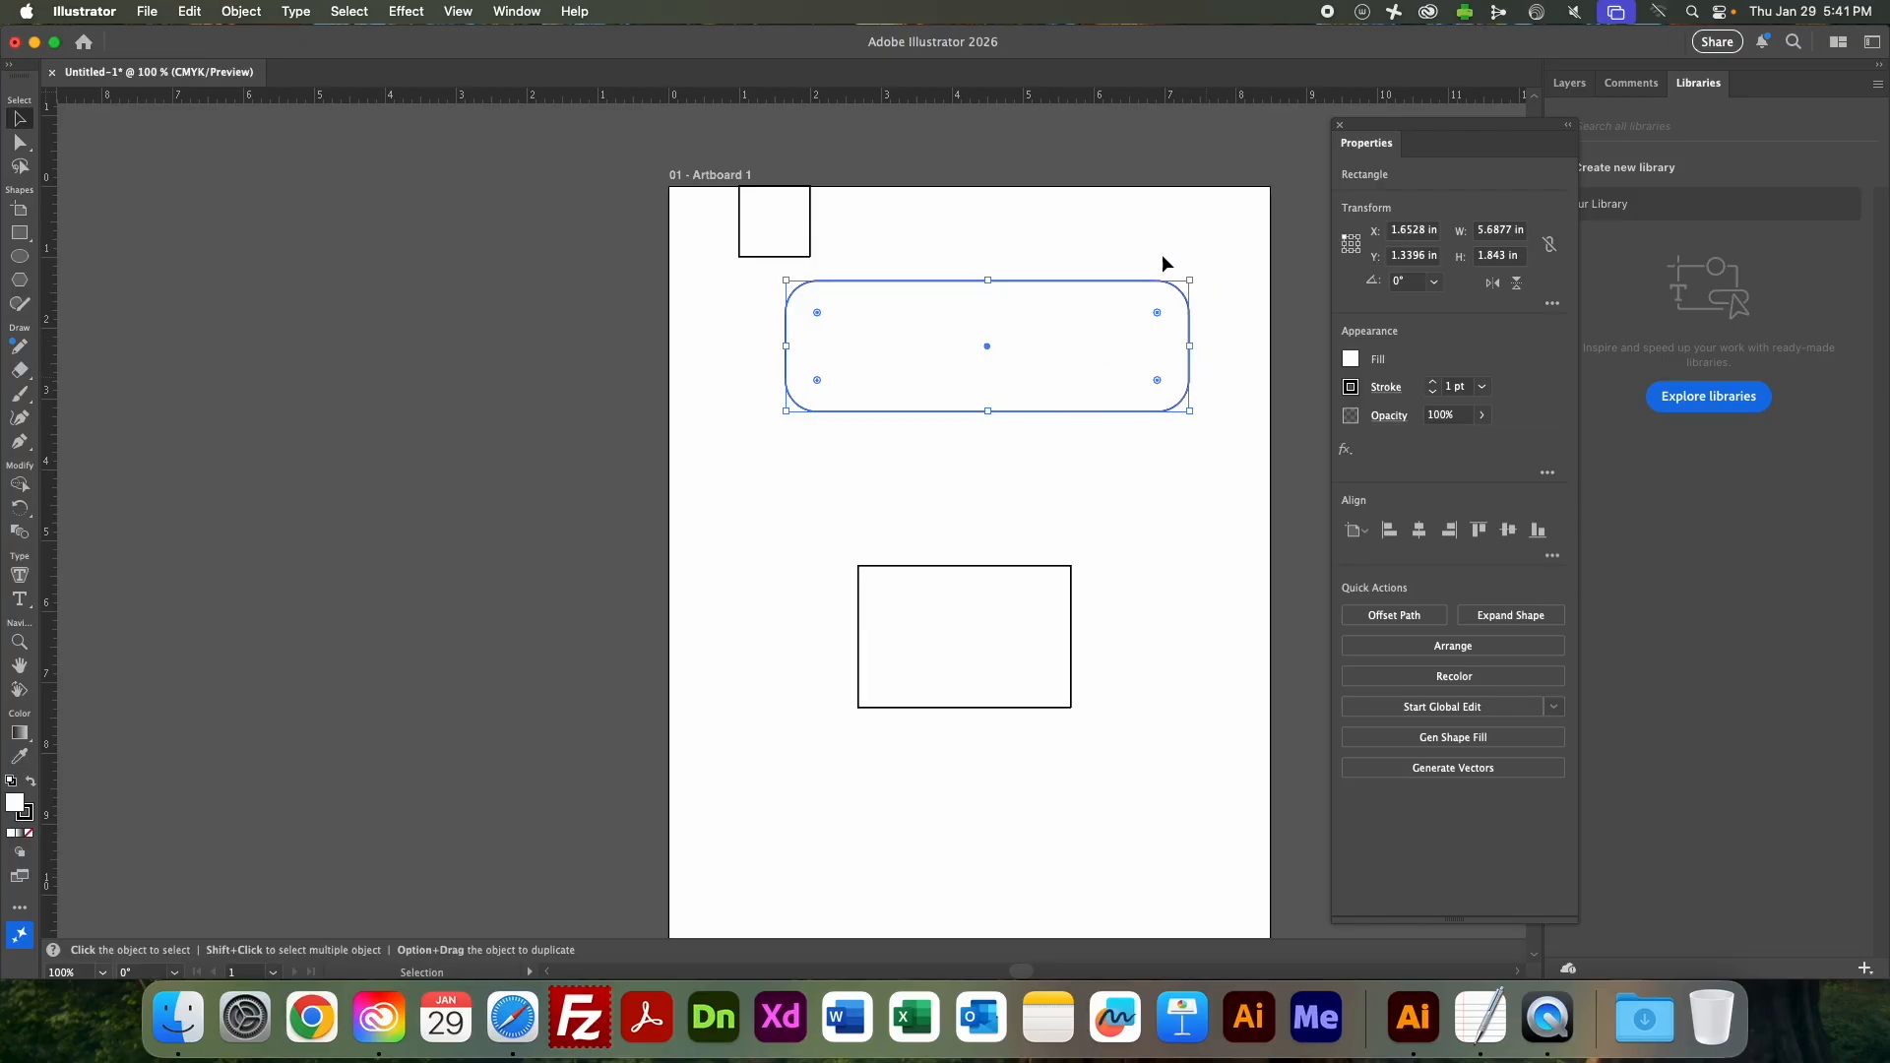
# Unlink the wide rectangle's corner radii, set its upper-left and lower-left corners to 0 in, and deselect it.
pyautogui.click(1552, 303)
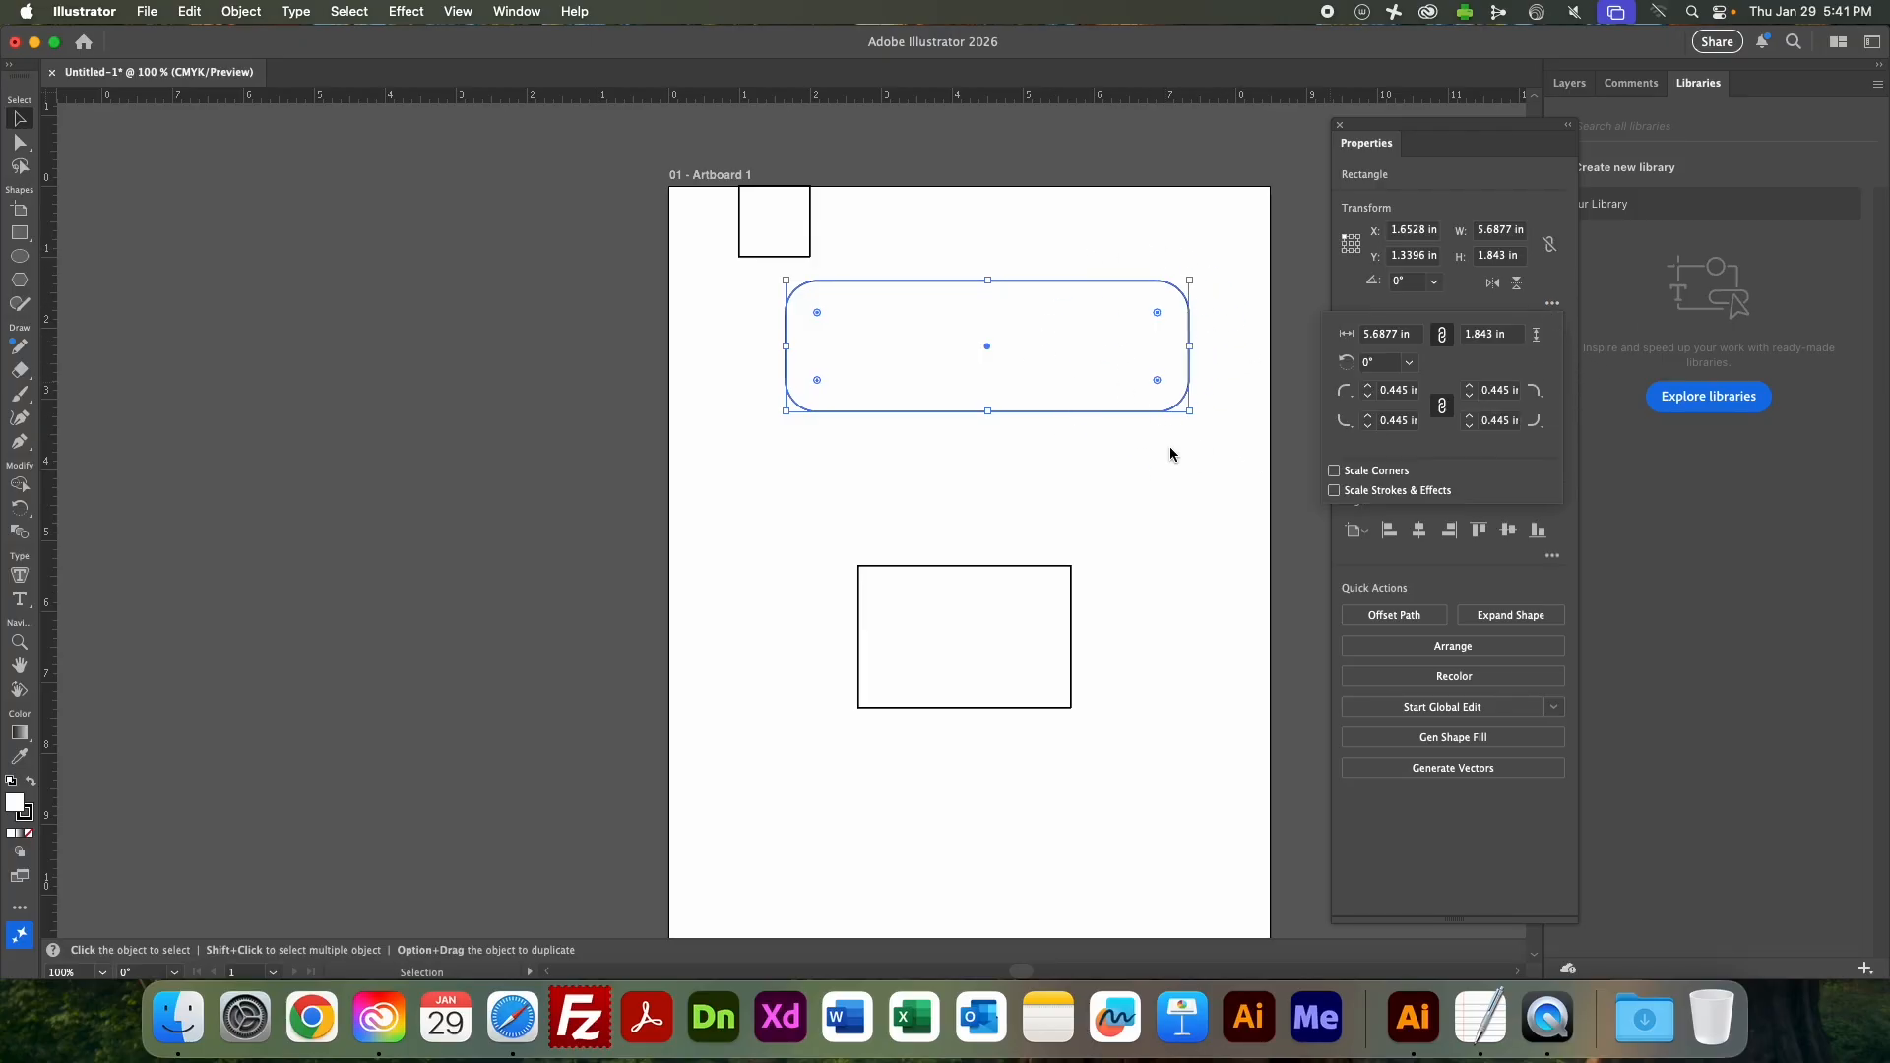
pyautogui.click(1553, 304)
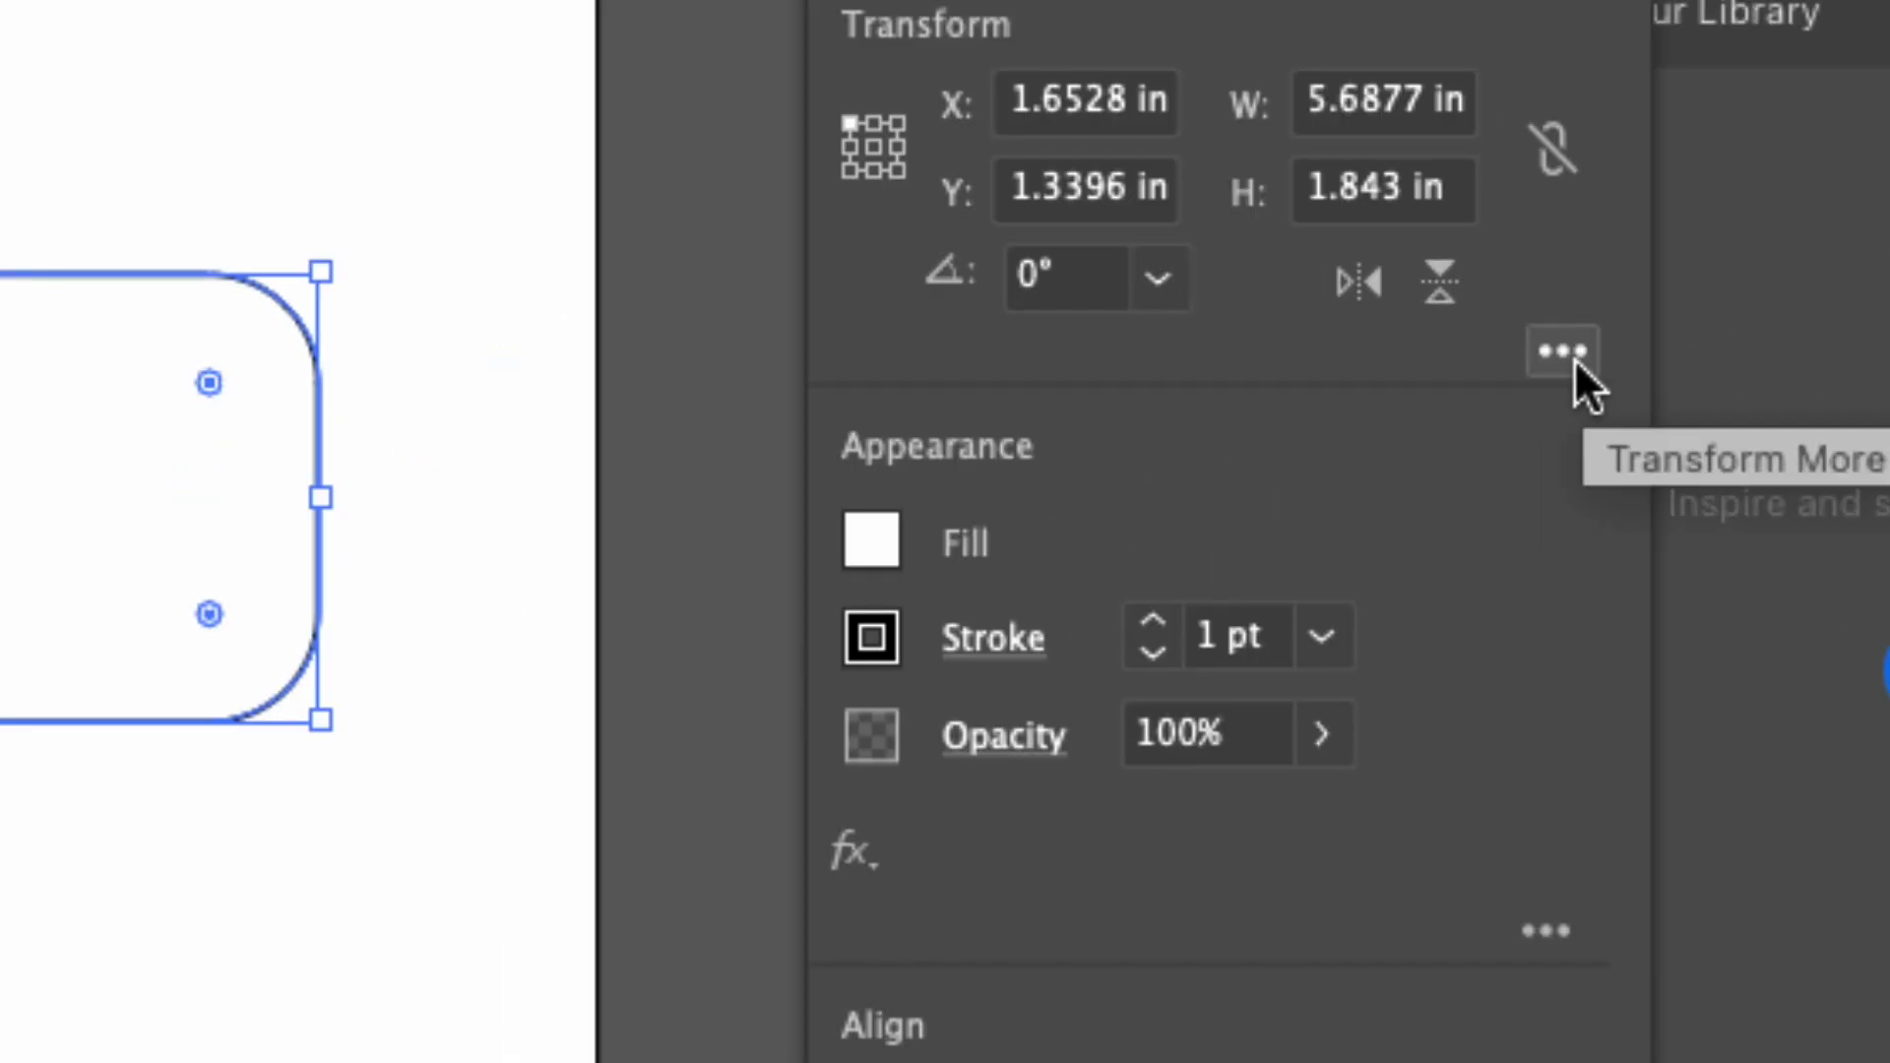
pyautogui.click(1569, 354)
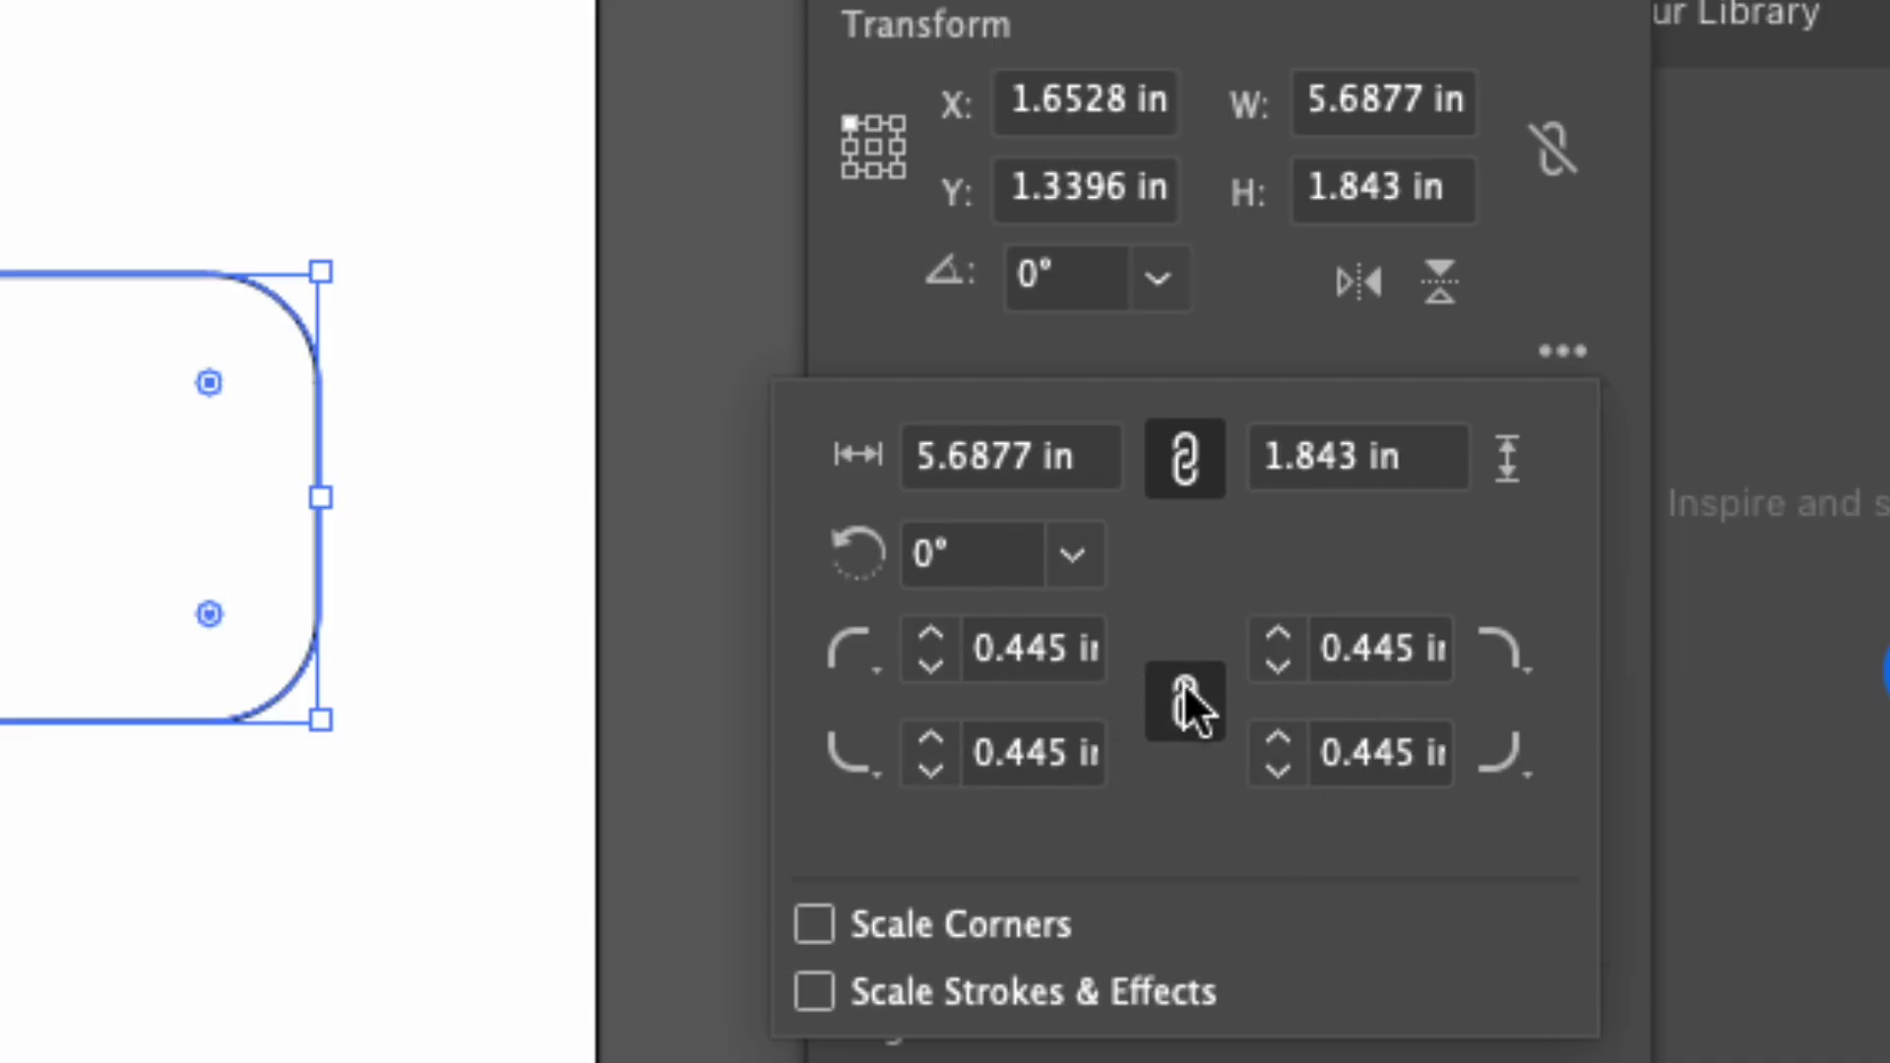
pyautogui.doubleClick(1051, 650)
pyautogui.write('0')
pyautogui.press('Tab')
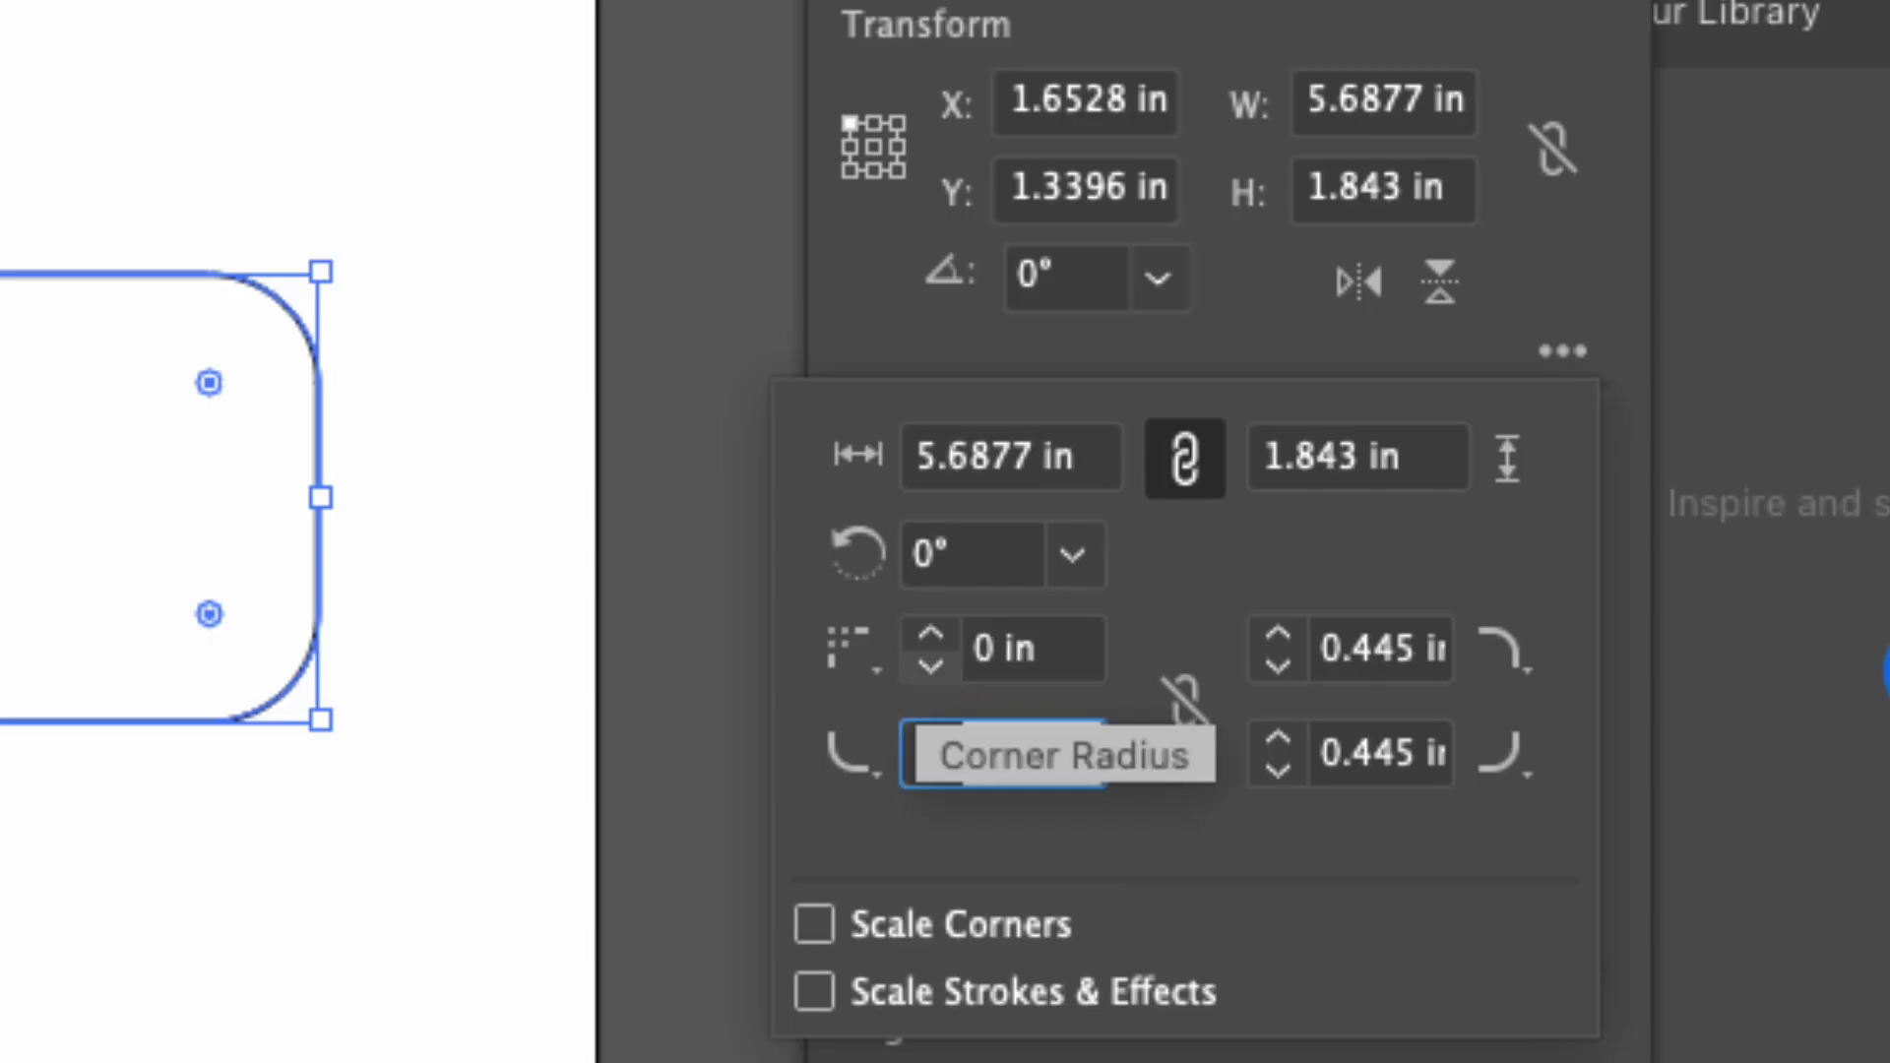
pyautogui.write('0')
pyautogui.press('Tab')
pyautogui.click(1161, 854)
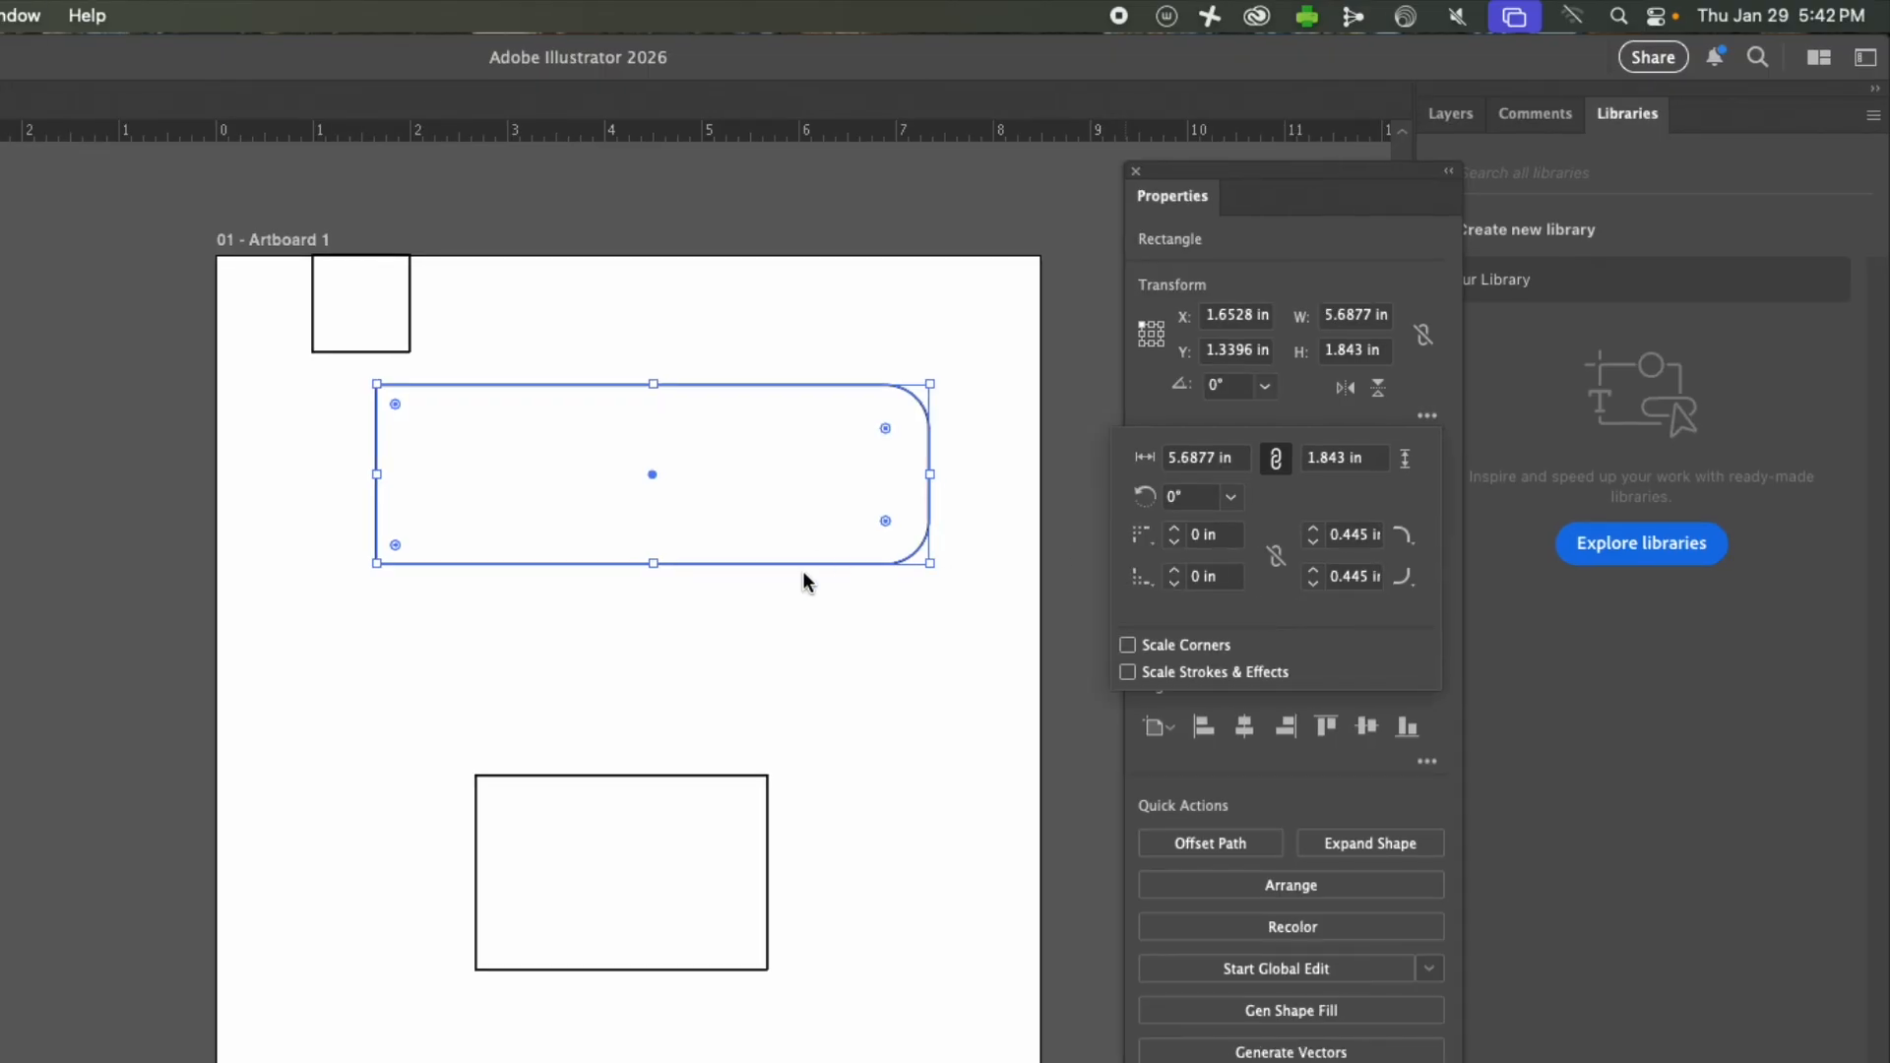
pyautogui.click(809, 615)
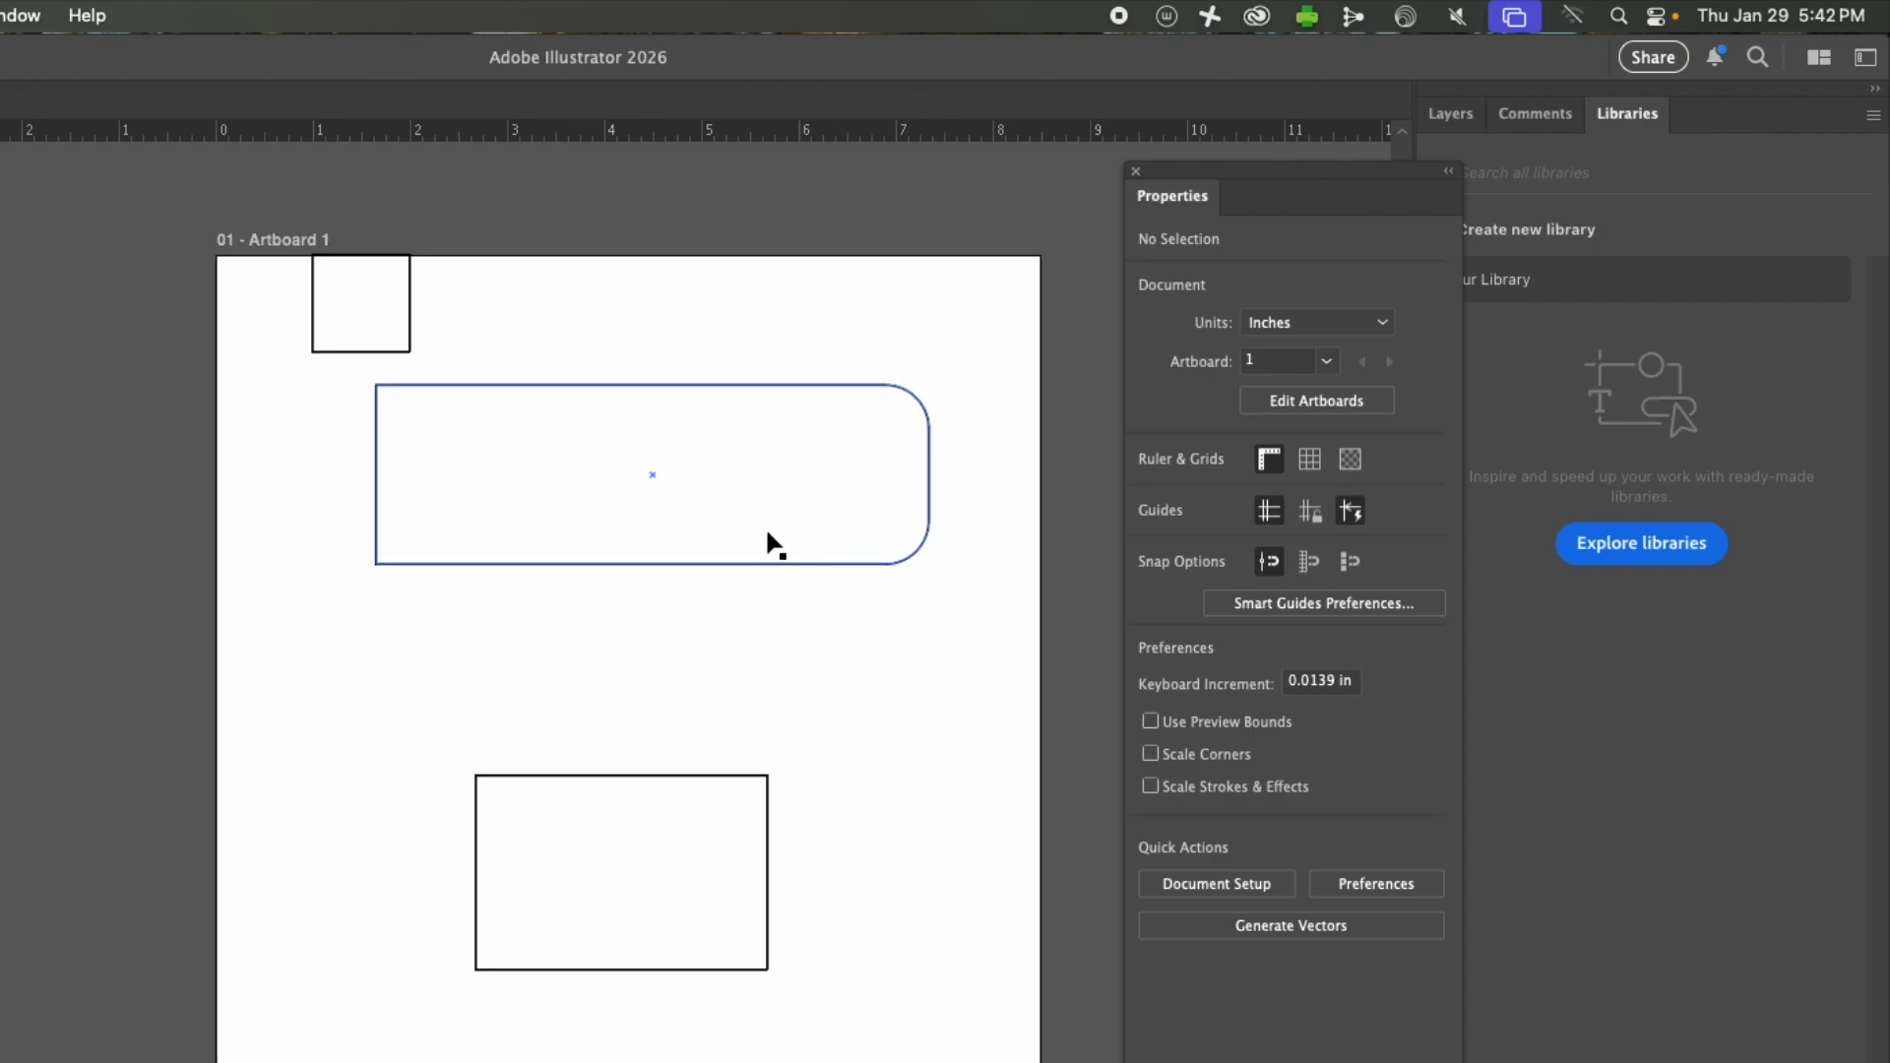
# Select the wide rectangle and rotate it freehand counterclockwise by about 11.1°.
pyautogui.click(922, 539)
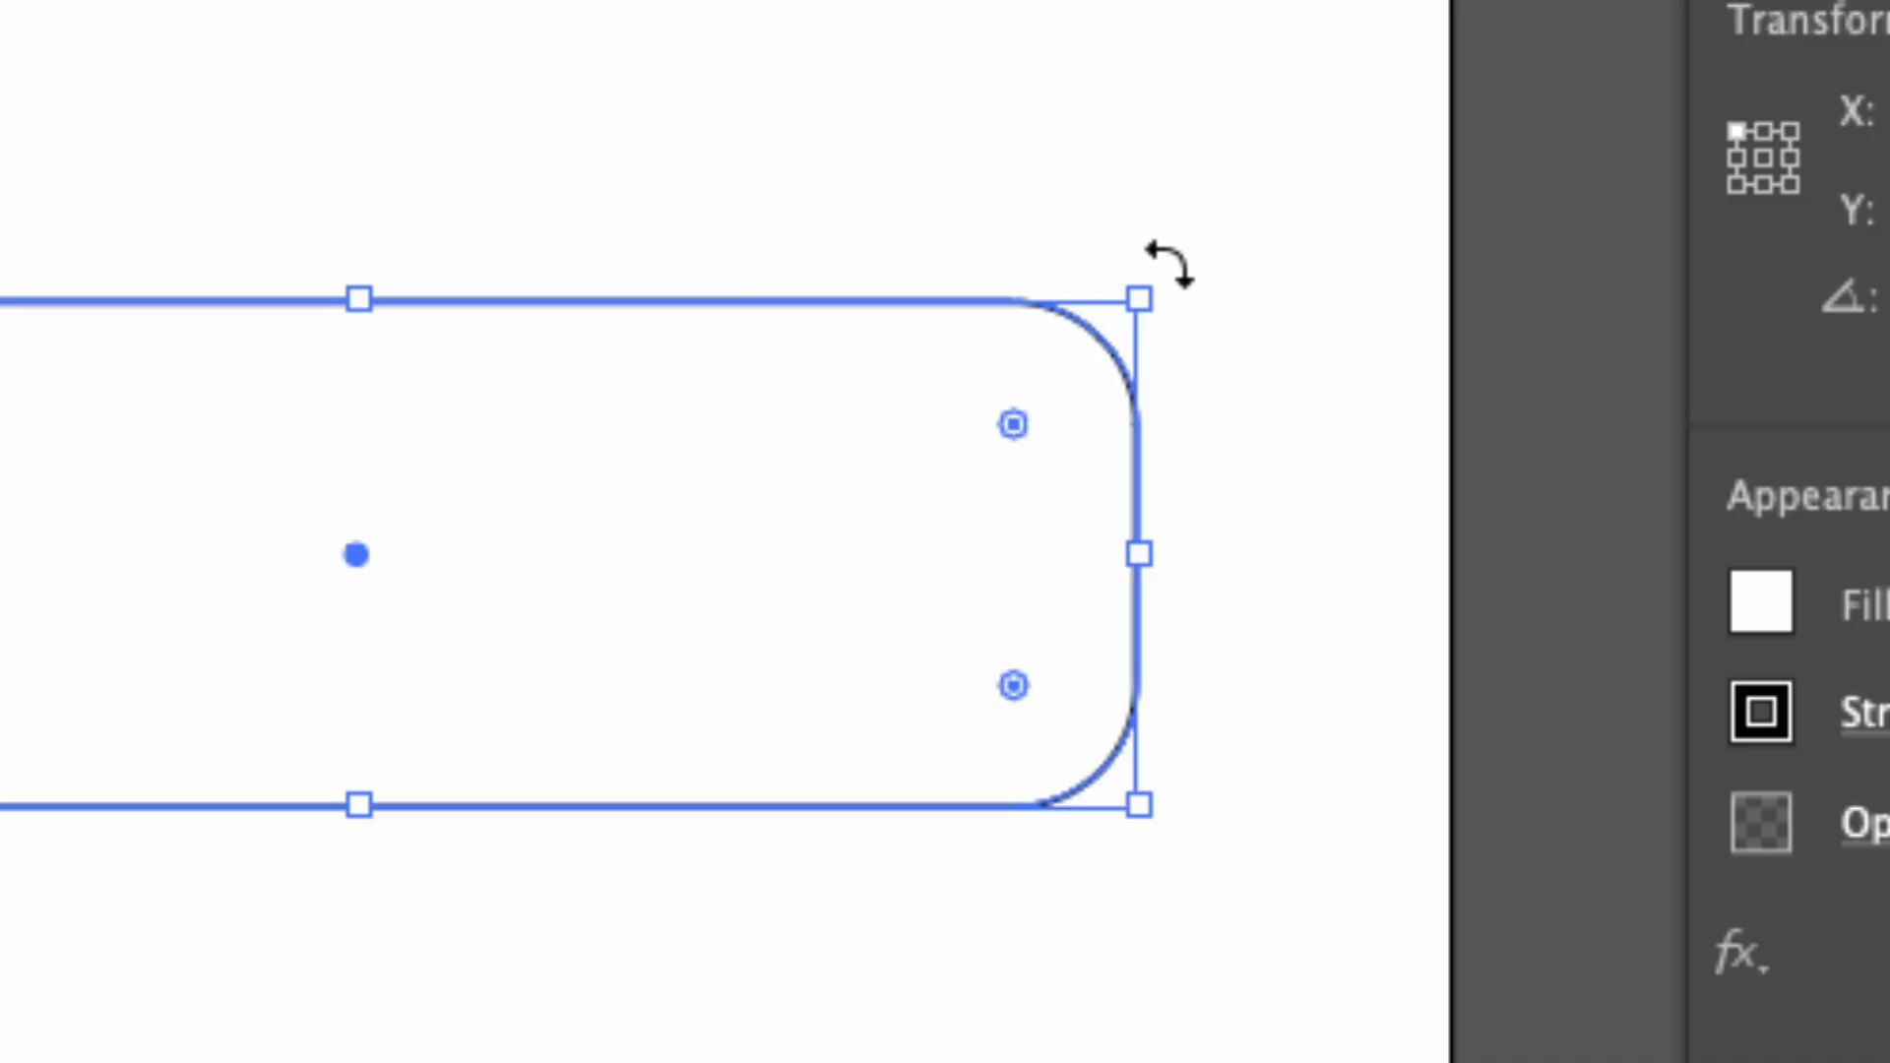
pyautogui.moveTo(1168, 264); pyautogui.dragTo(1104, 138)
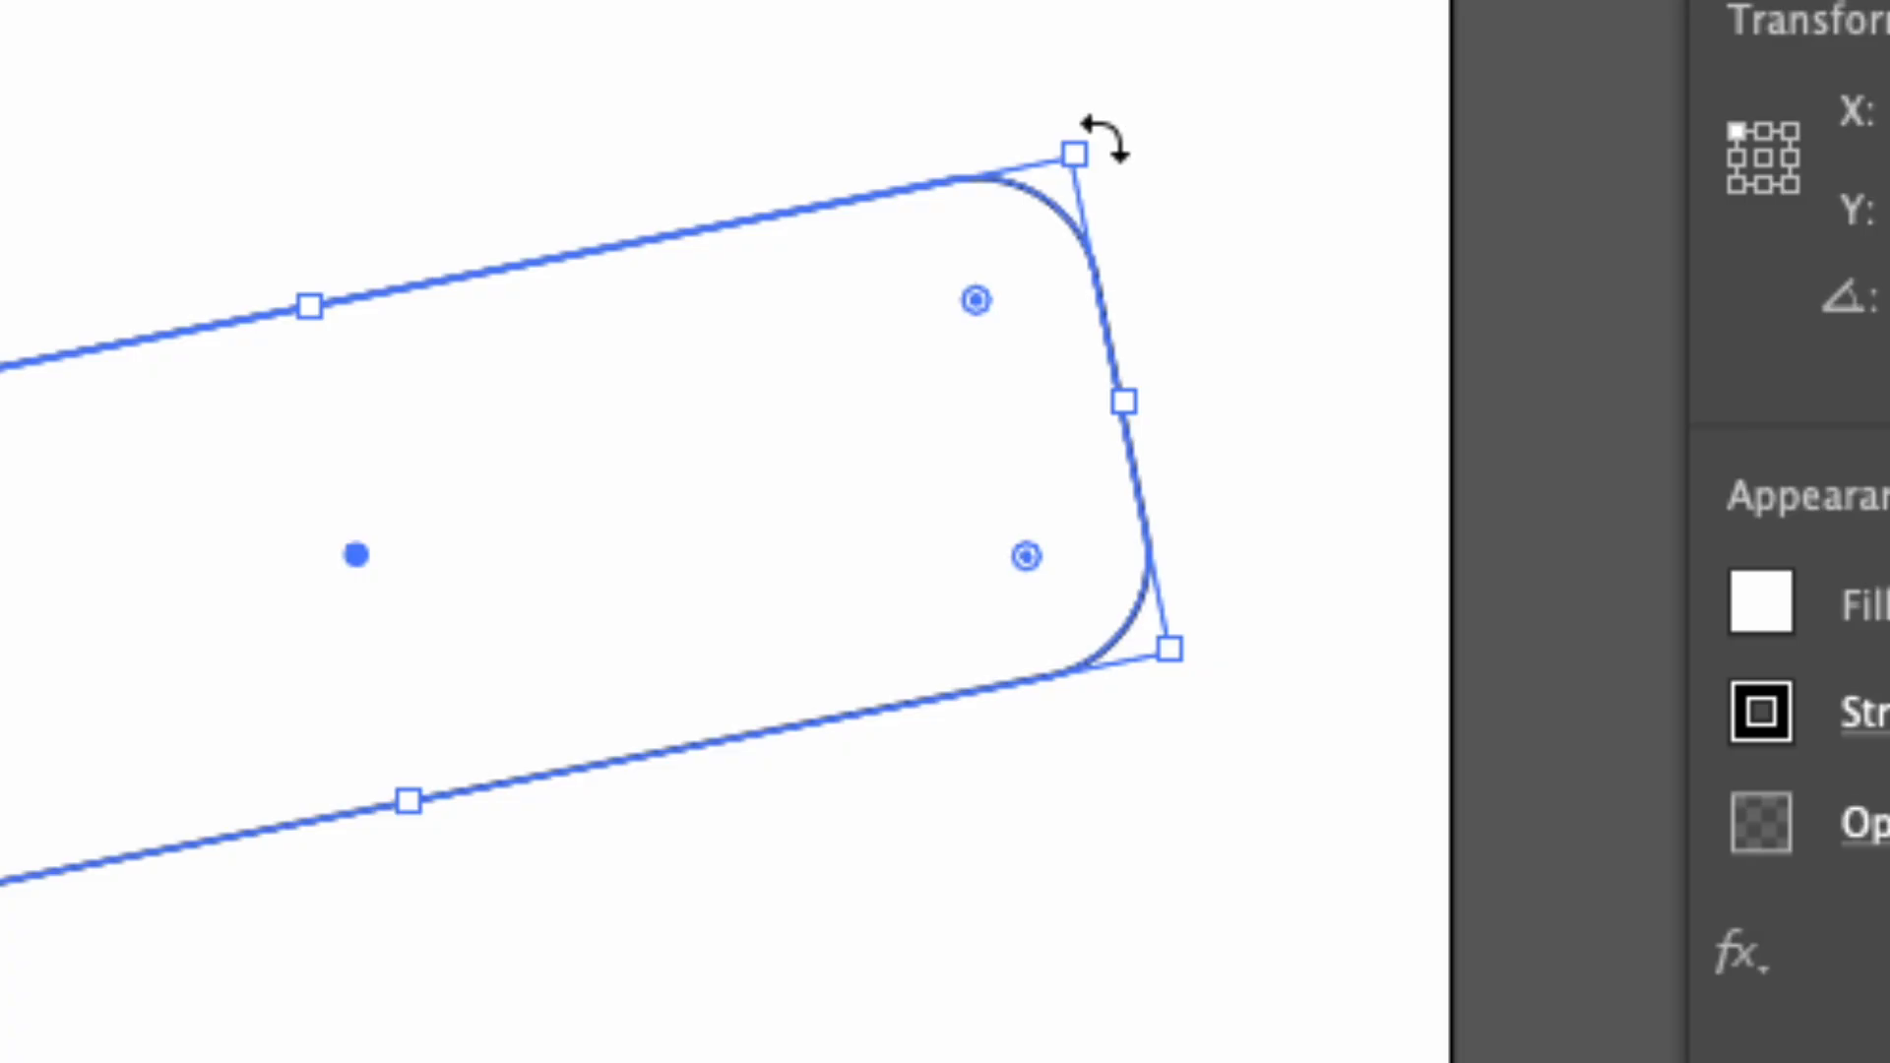
pyautogui.moveTo(1125, 409)
pyautogui.mouseDown()
pyautogui.moveTo(848, 434)
pyautogui.moveTo(1089, 405)
pyautogui.mouseUp()
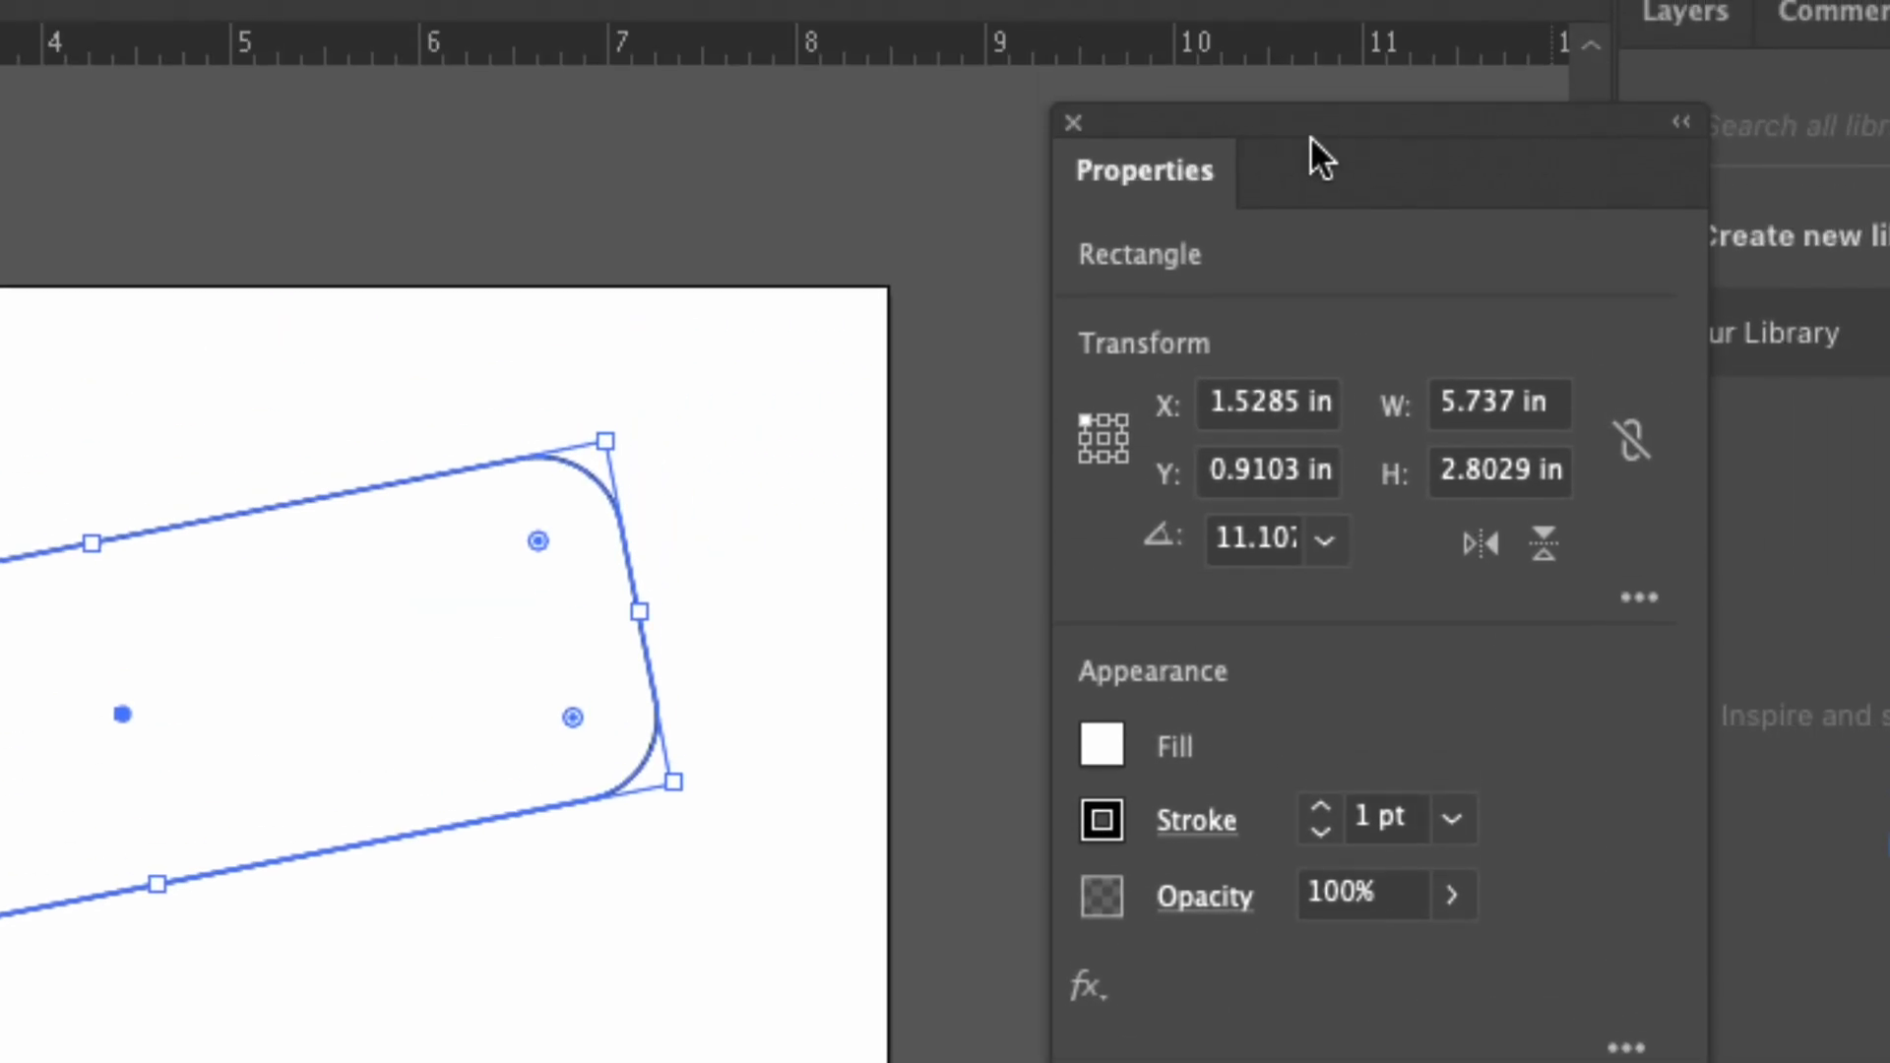
# Set the wide rectangle's rotation angle to 12°.
pyautogui.click(1242, 537)
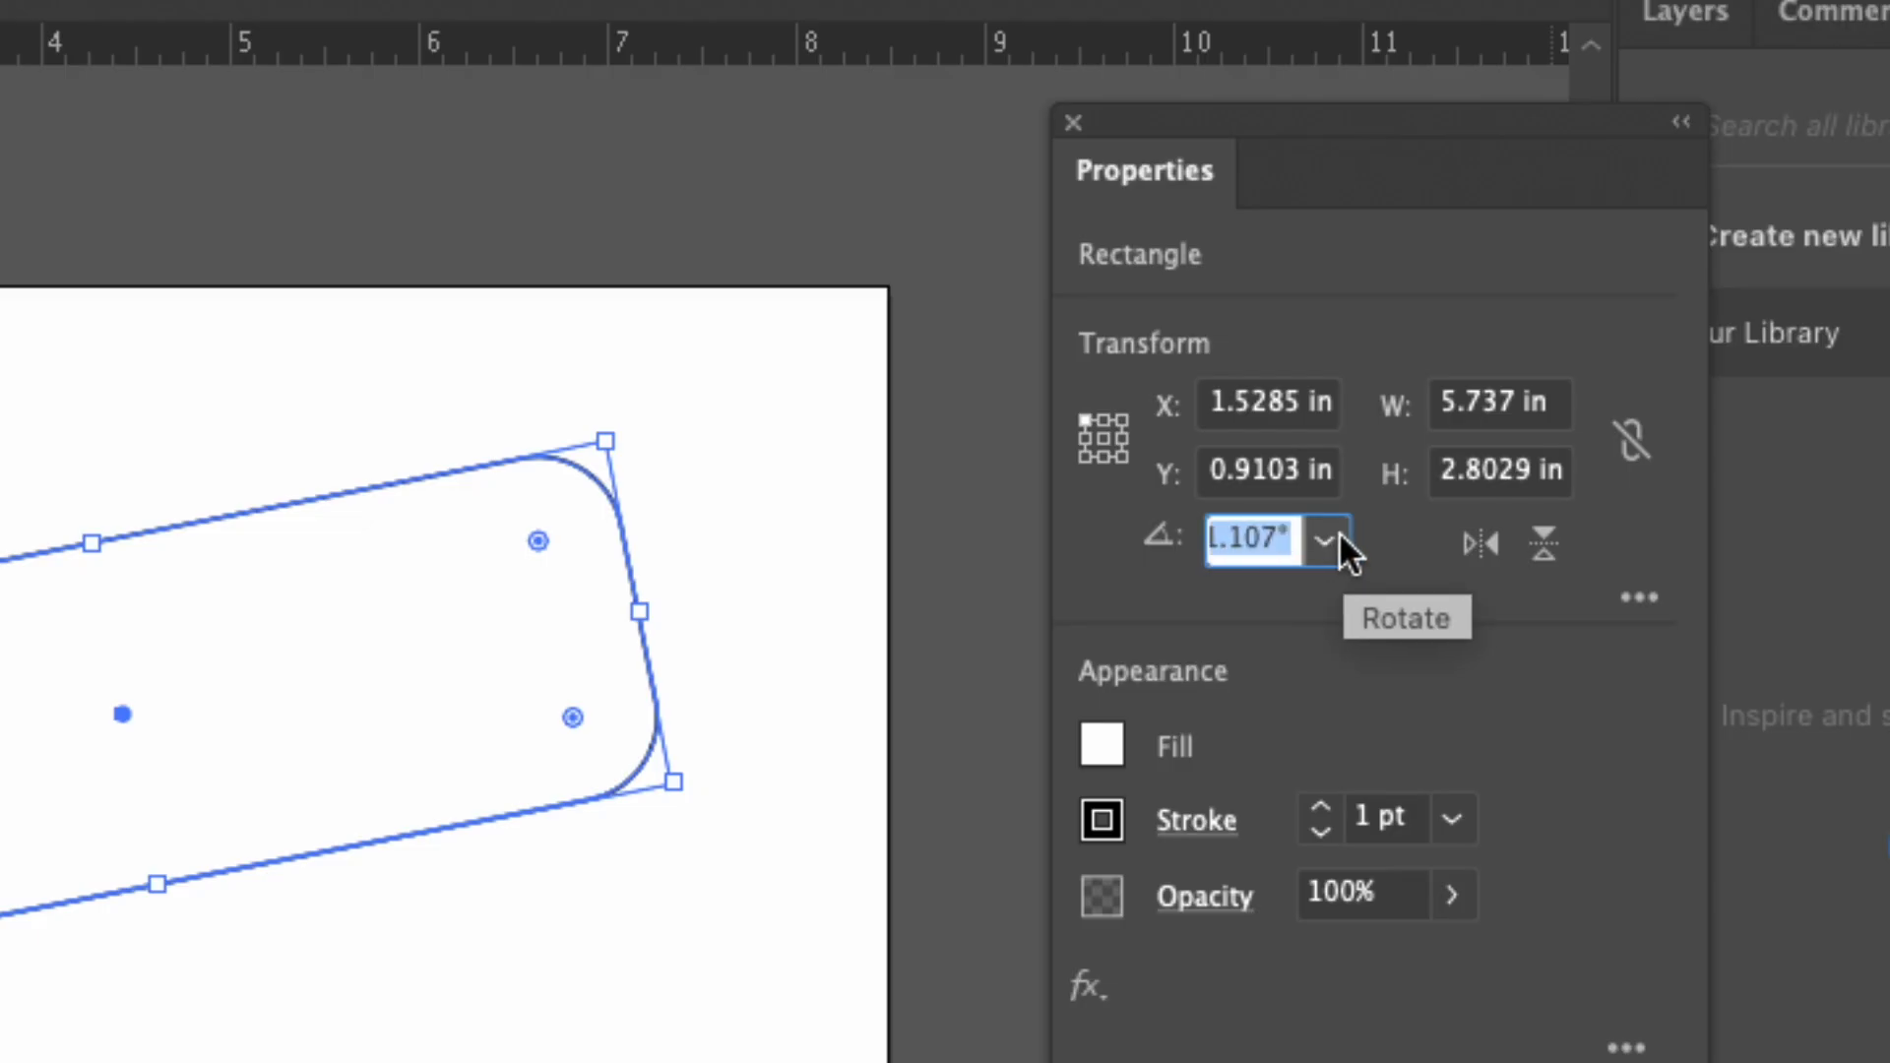
pyautogui.write('12')
pyautogui.press('Tab')
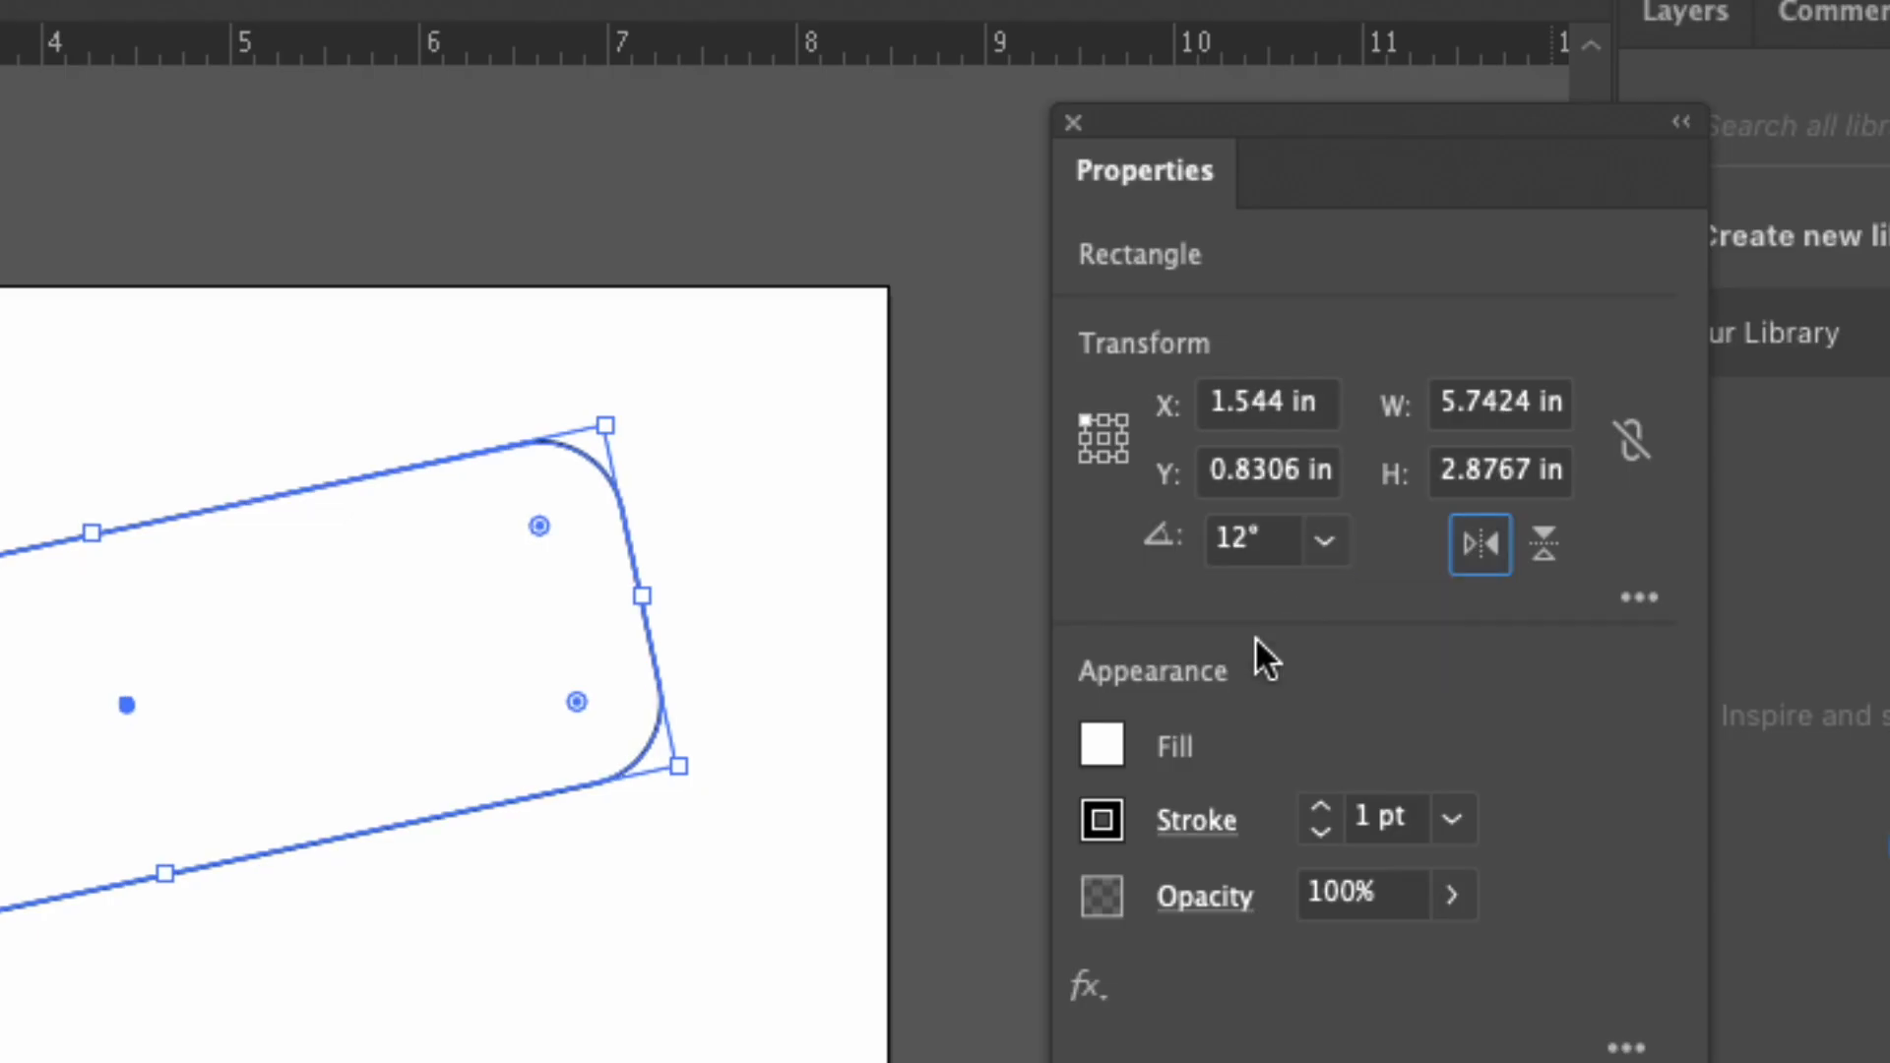
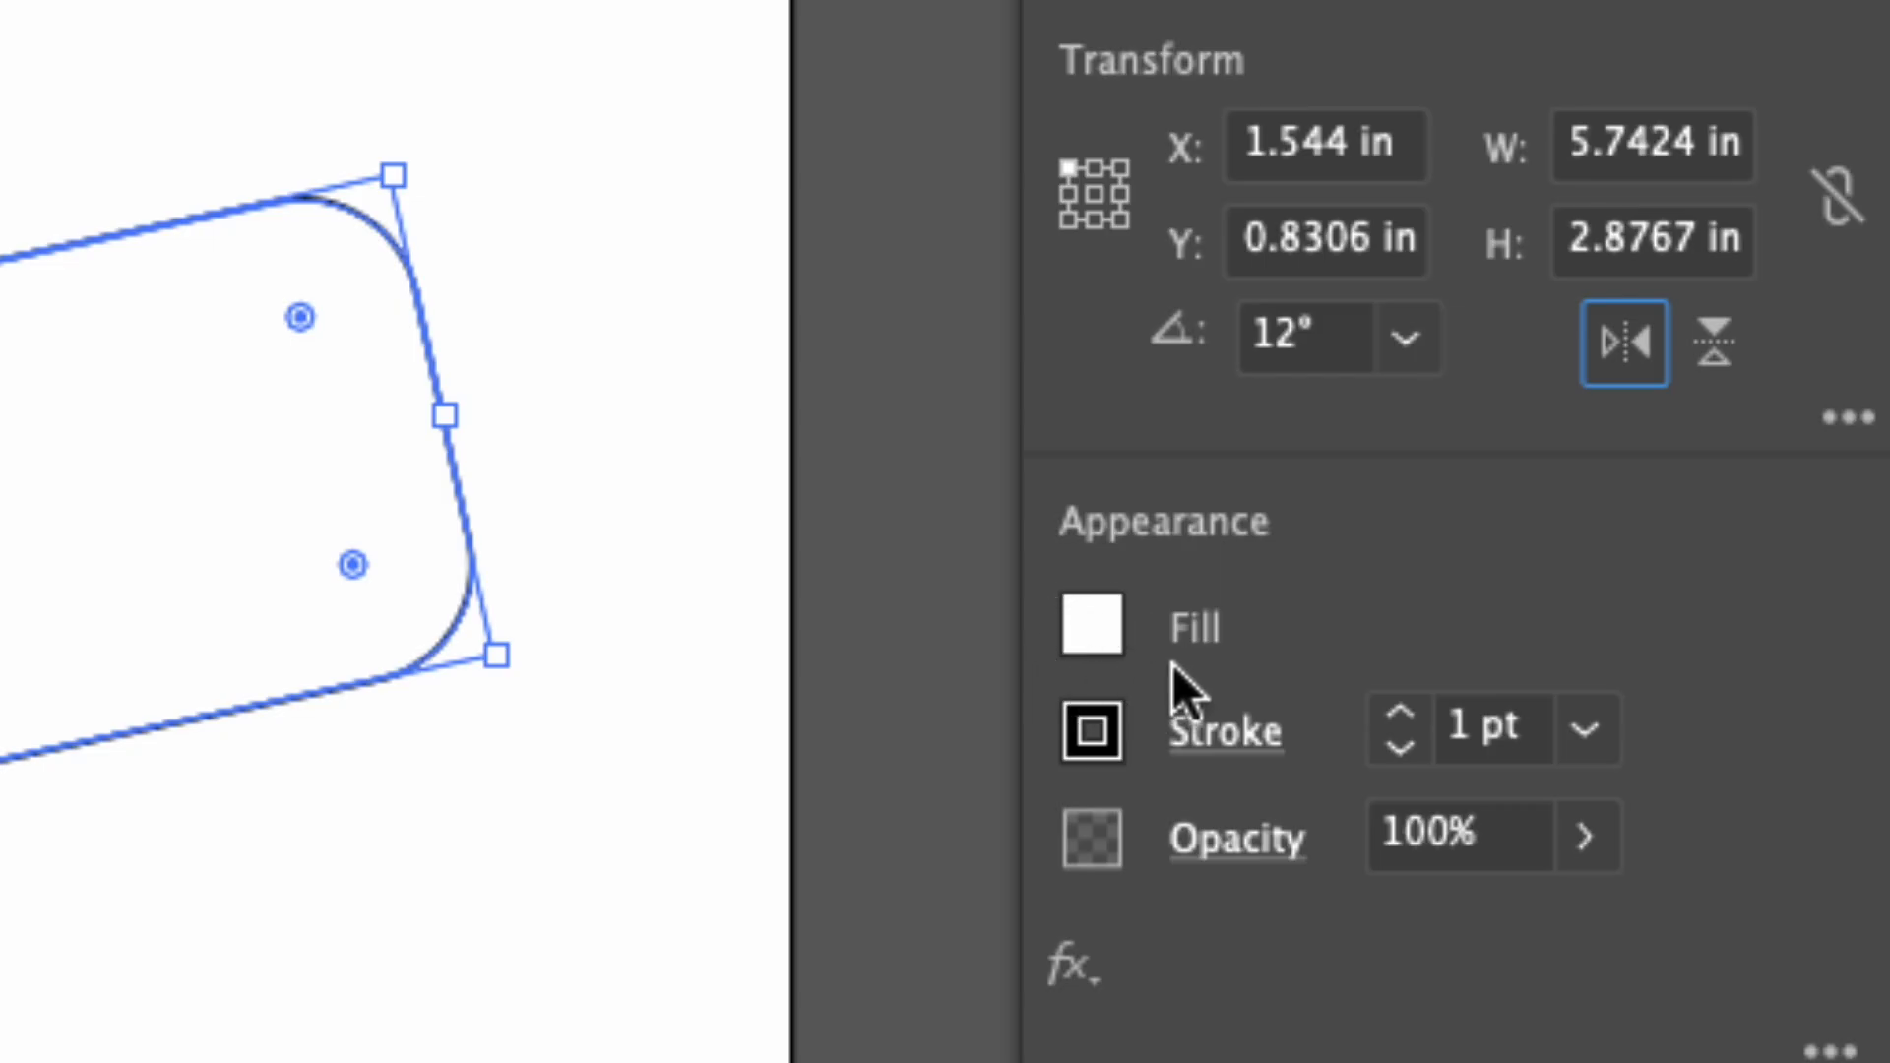
# Fill the wide rotated rectangle with teal after trying an orange swatch and the brown scroll pattern.
pyautogui.click(1101, 632)
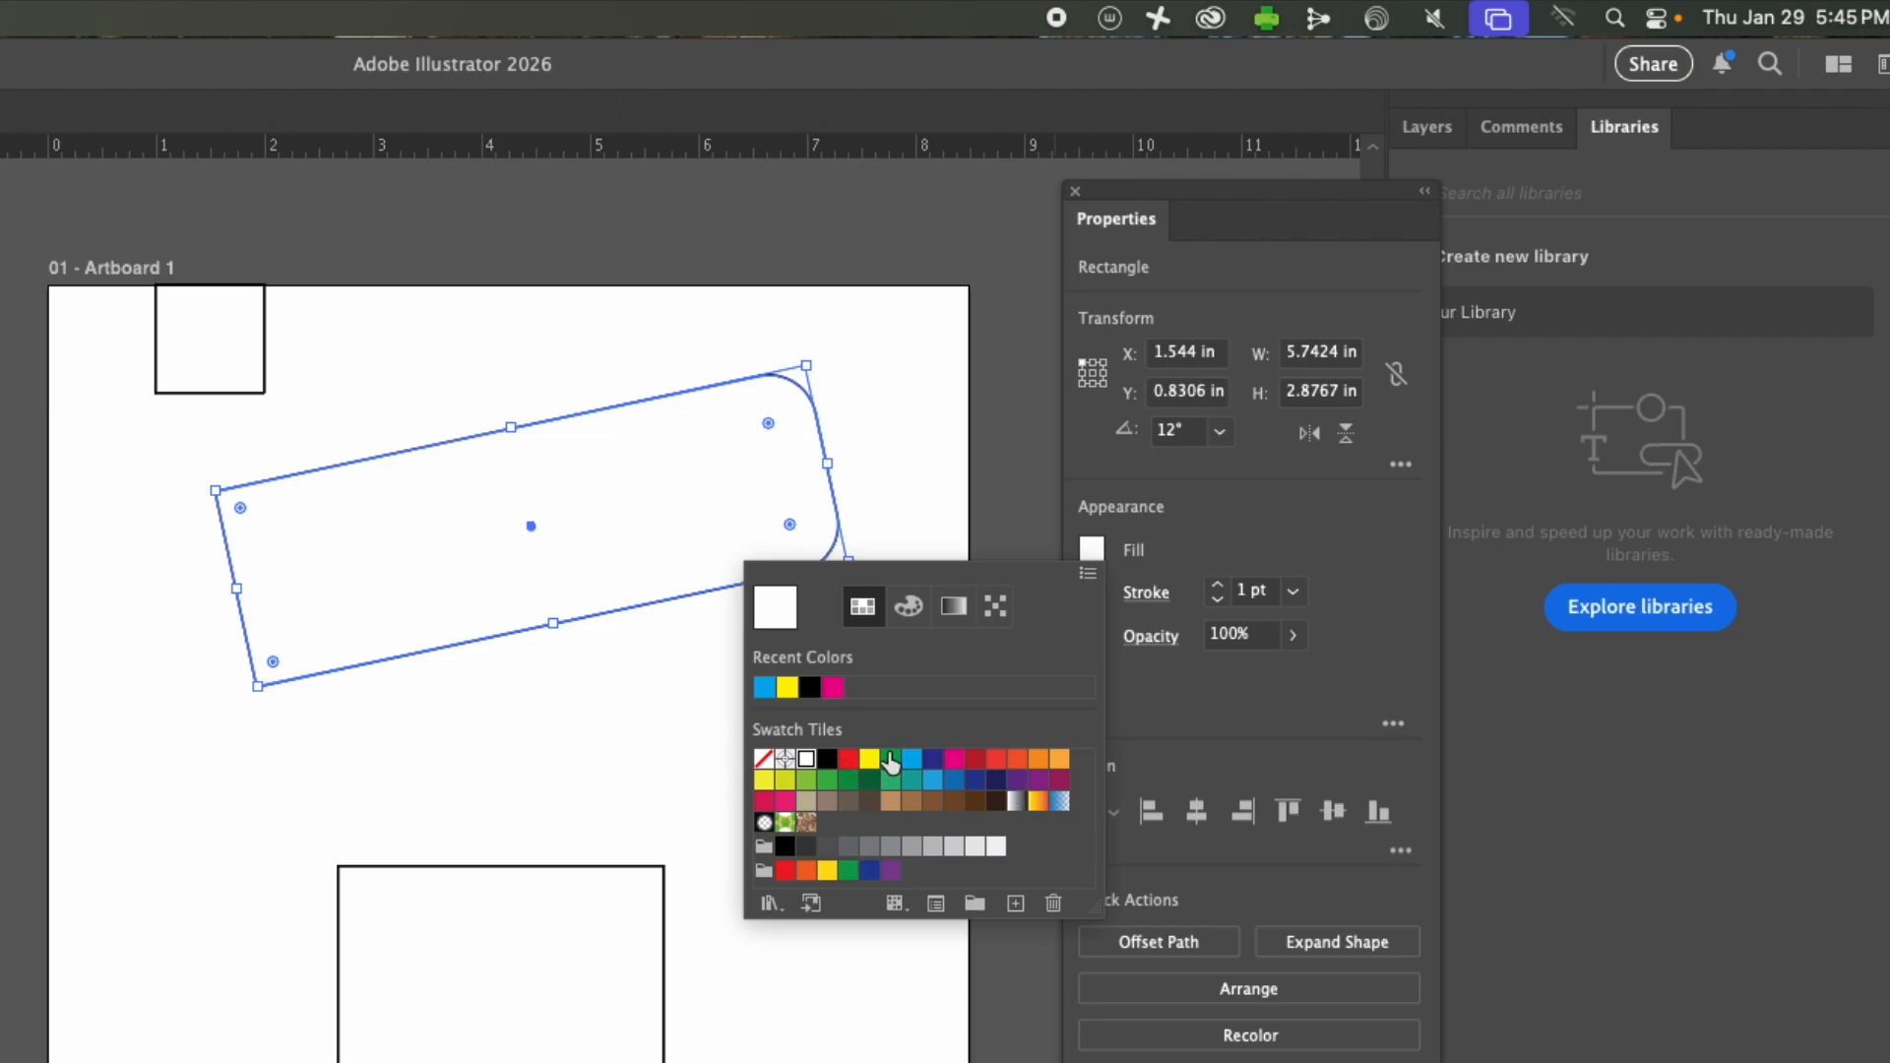
pyautogui.click(1017, 760)
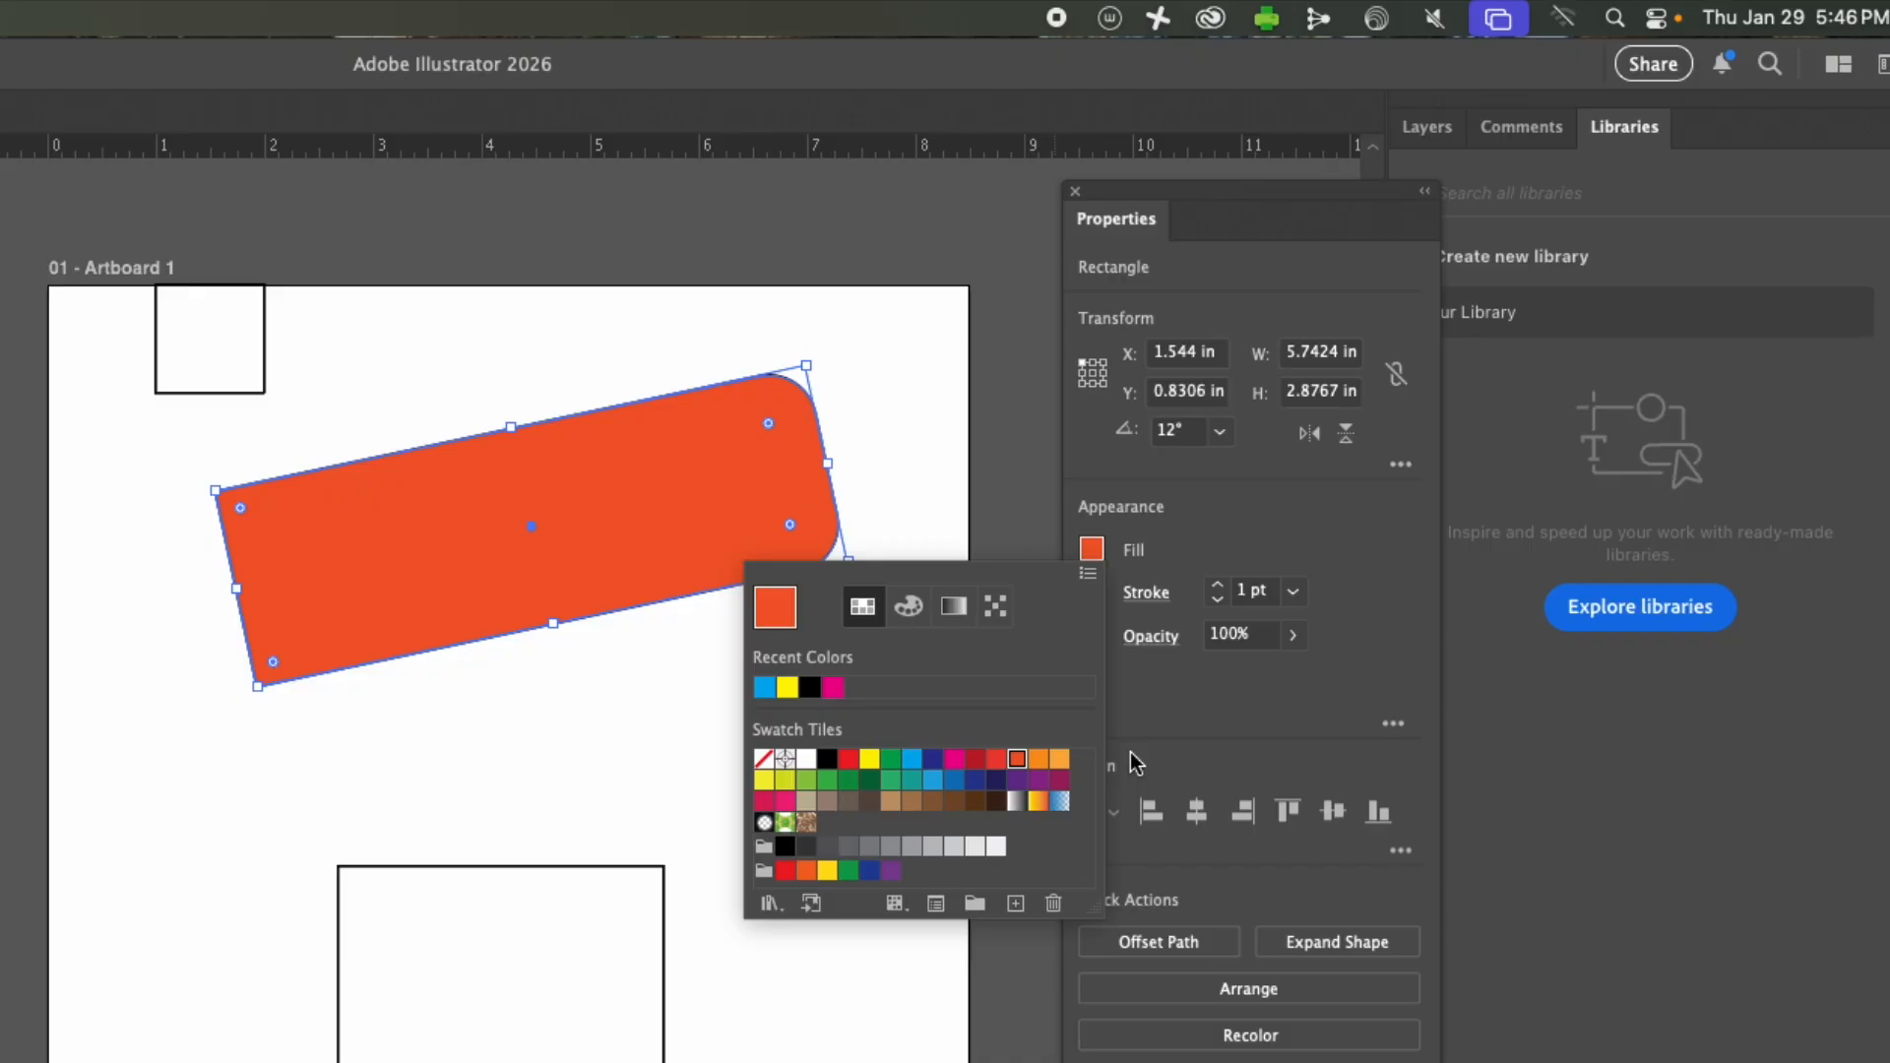
pyautogui.click(806, 822)
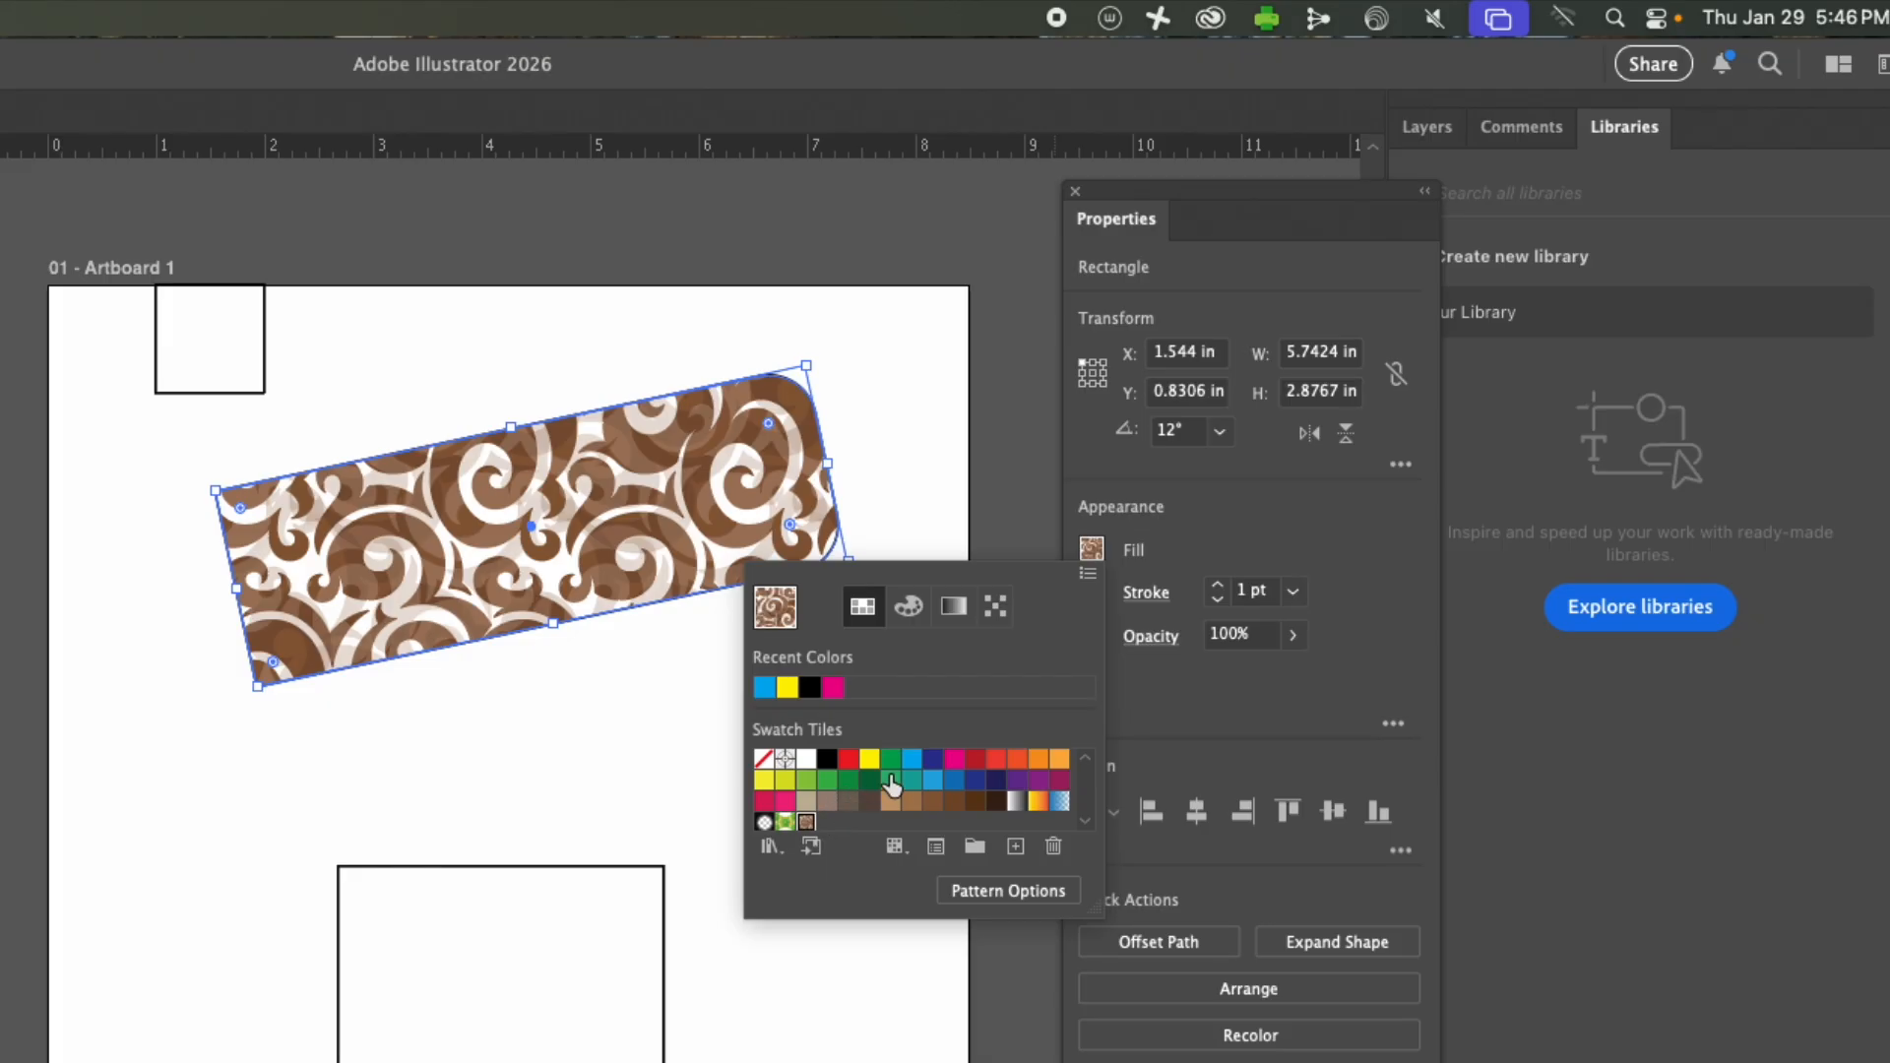
pyautogui.click(911, 780)
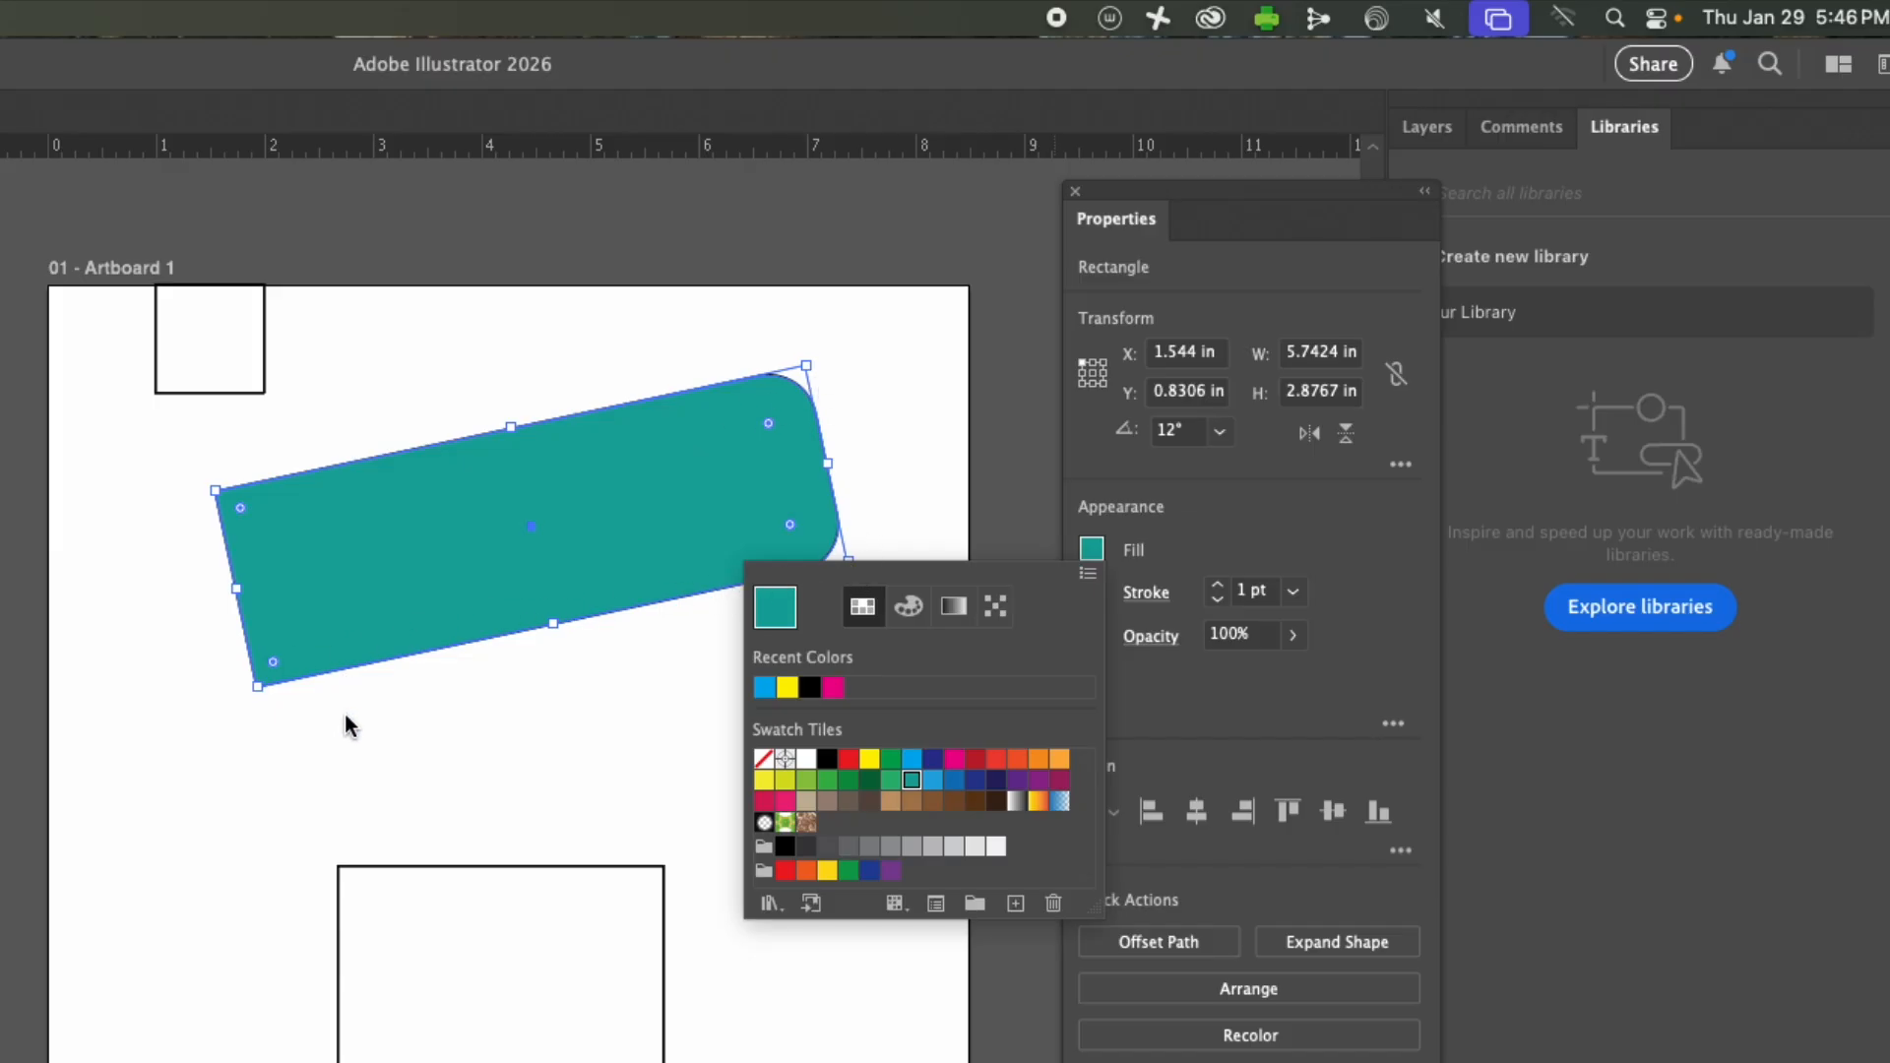
pyautogui.click(1194, 541)
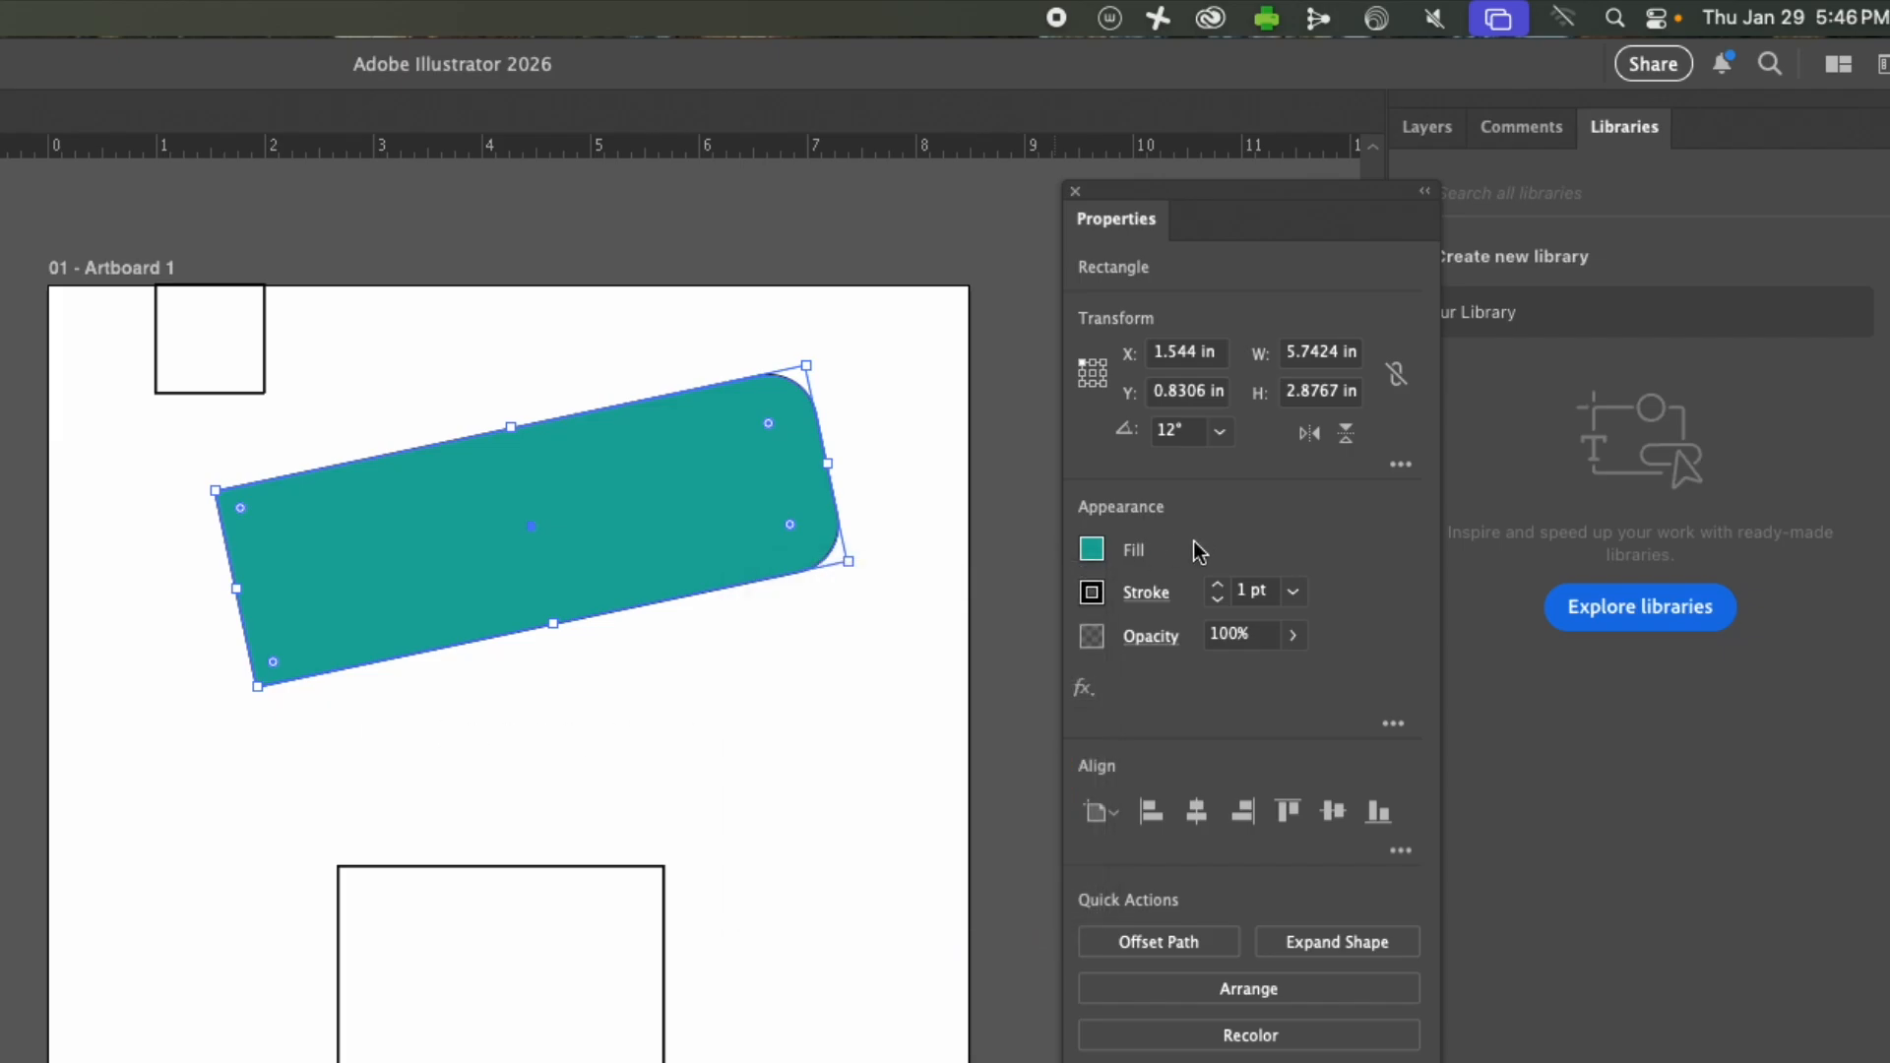
# Color the wide rectangle's stroke magenta.
pyautogui.click(1088, 596)
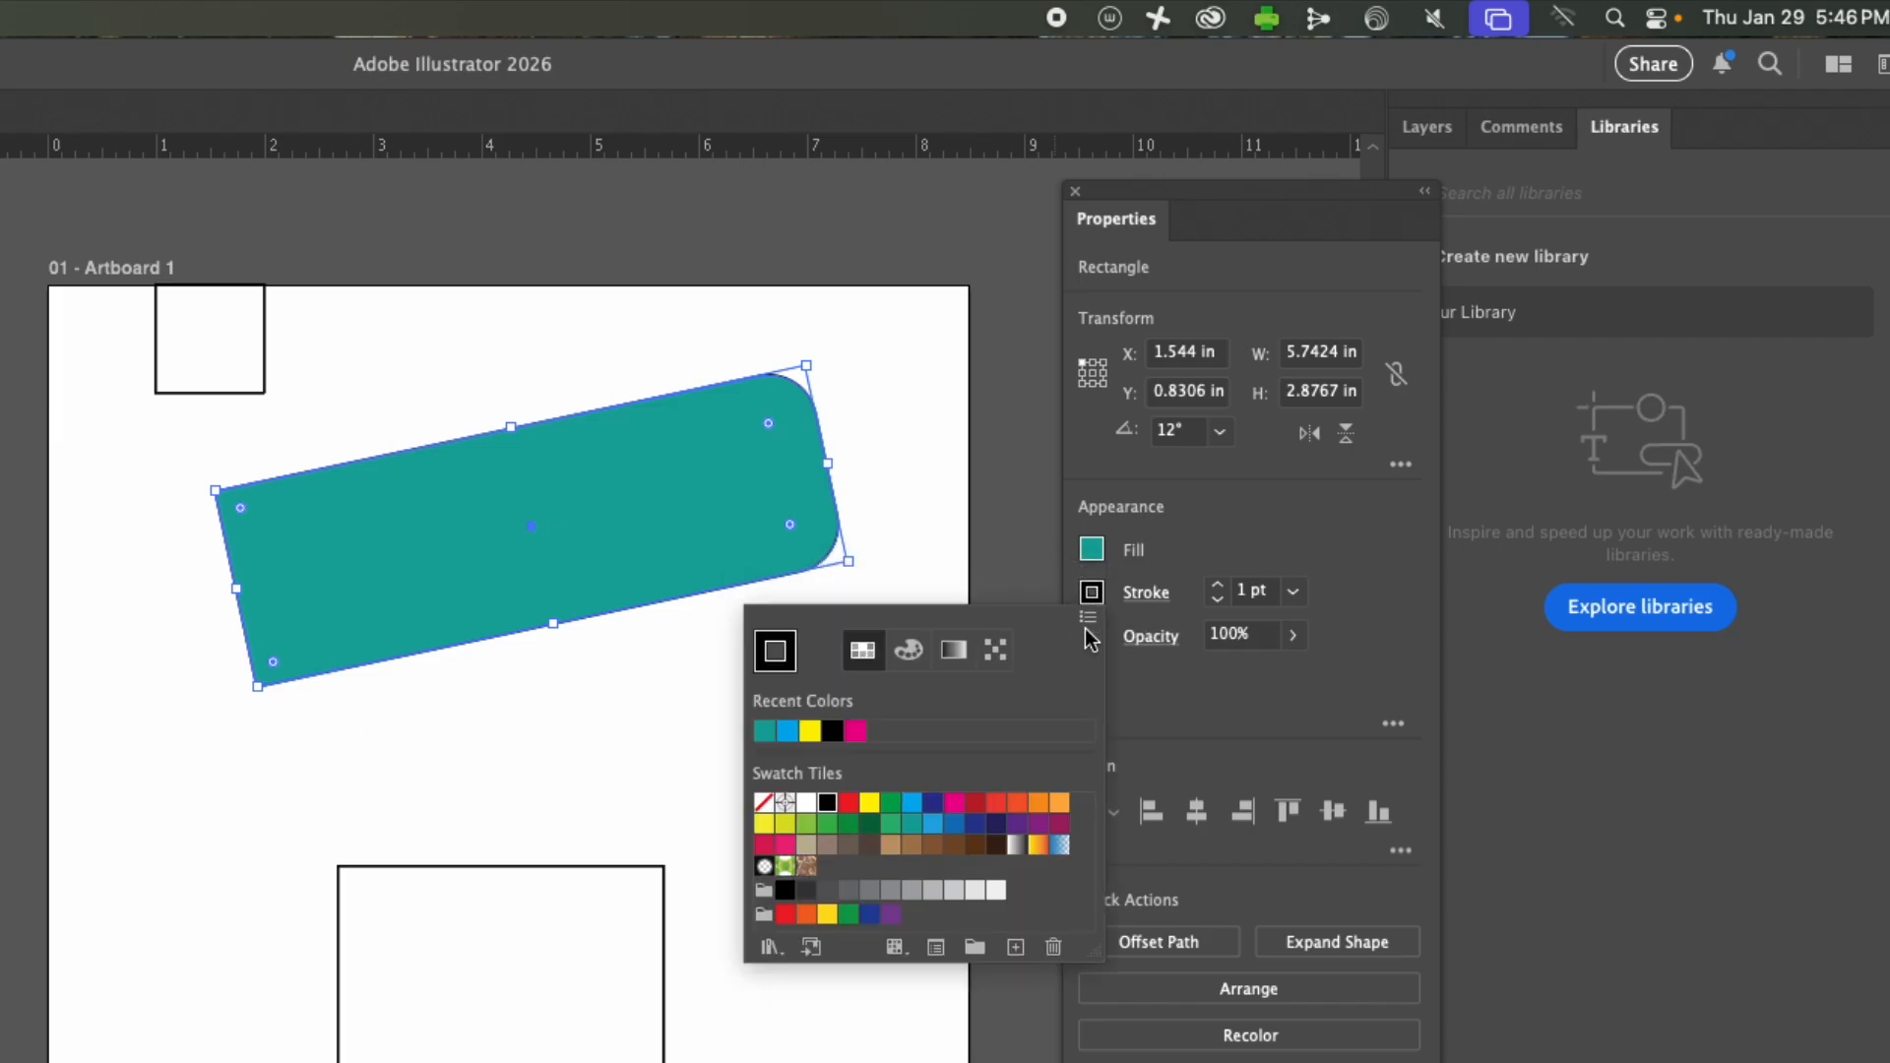
pyautogui.click(954, 805)
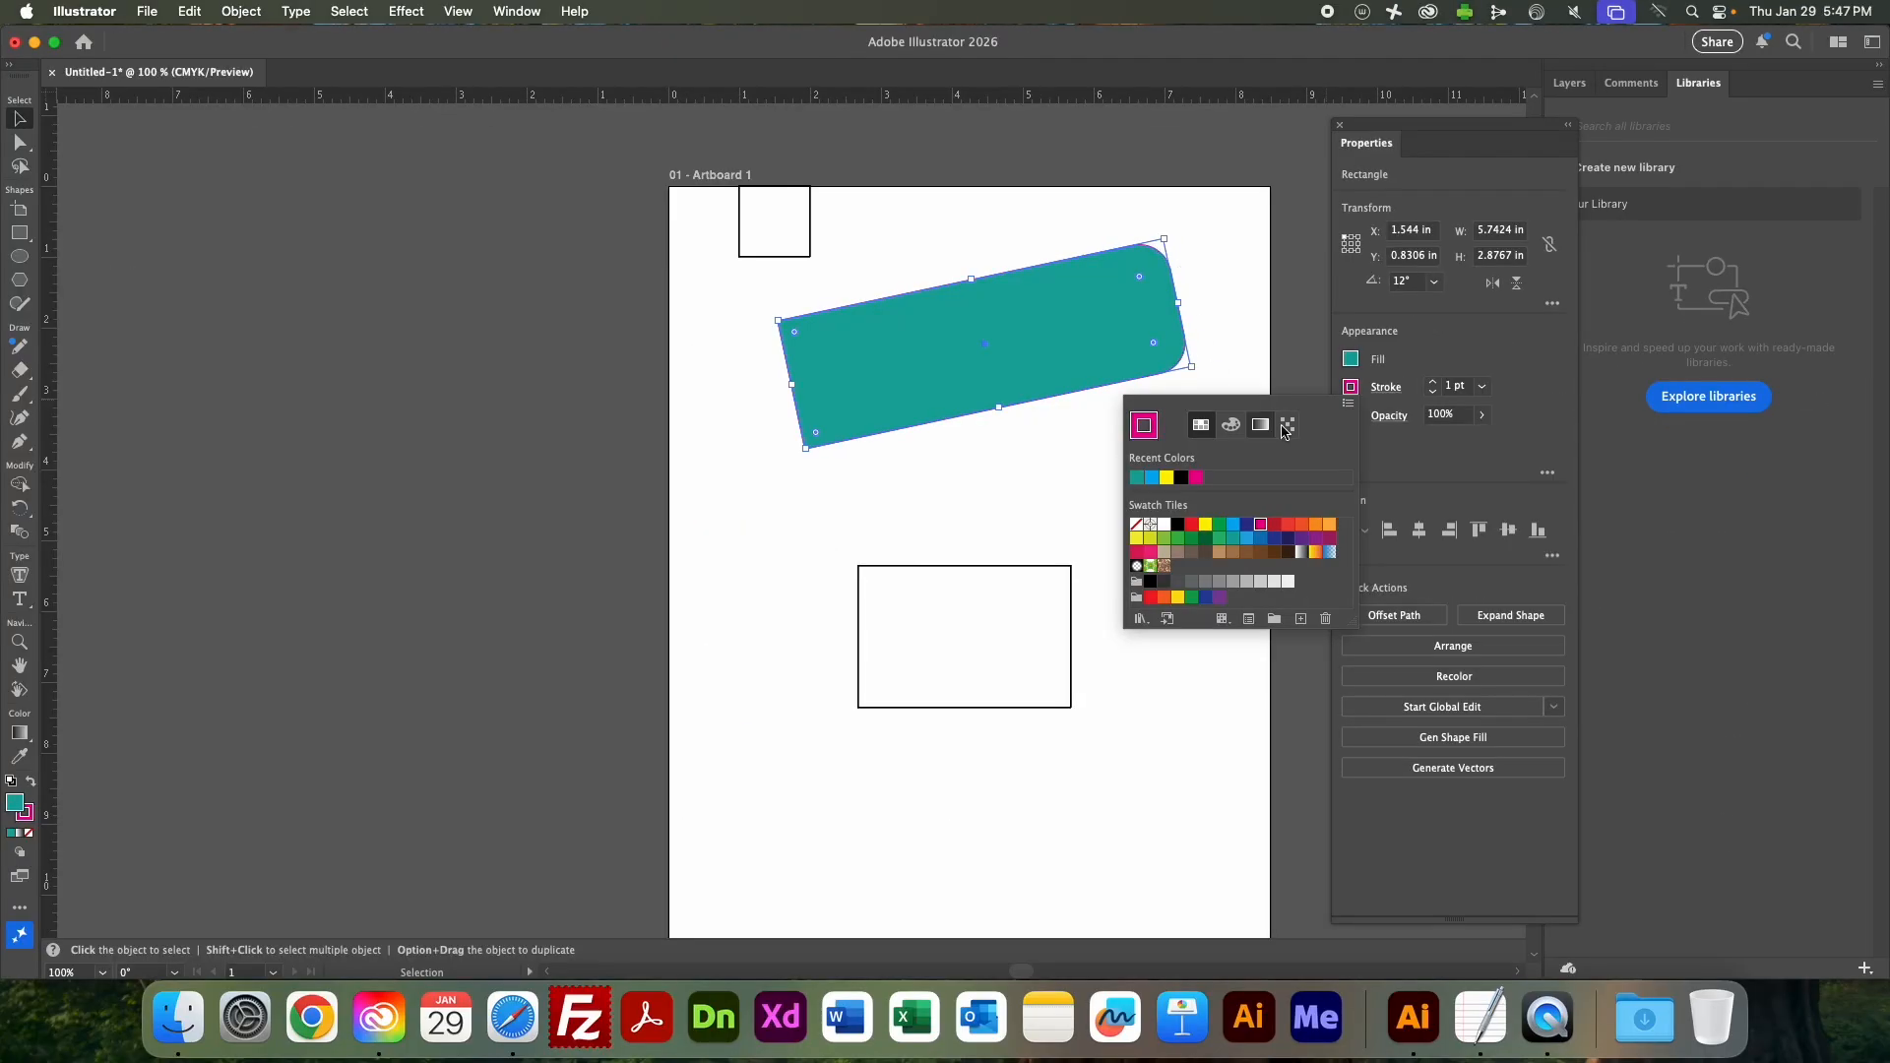
pyautogui.click(1509, 399)
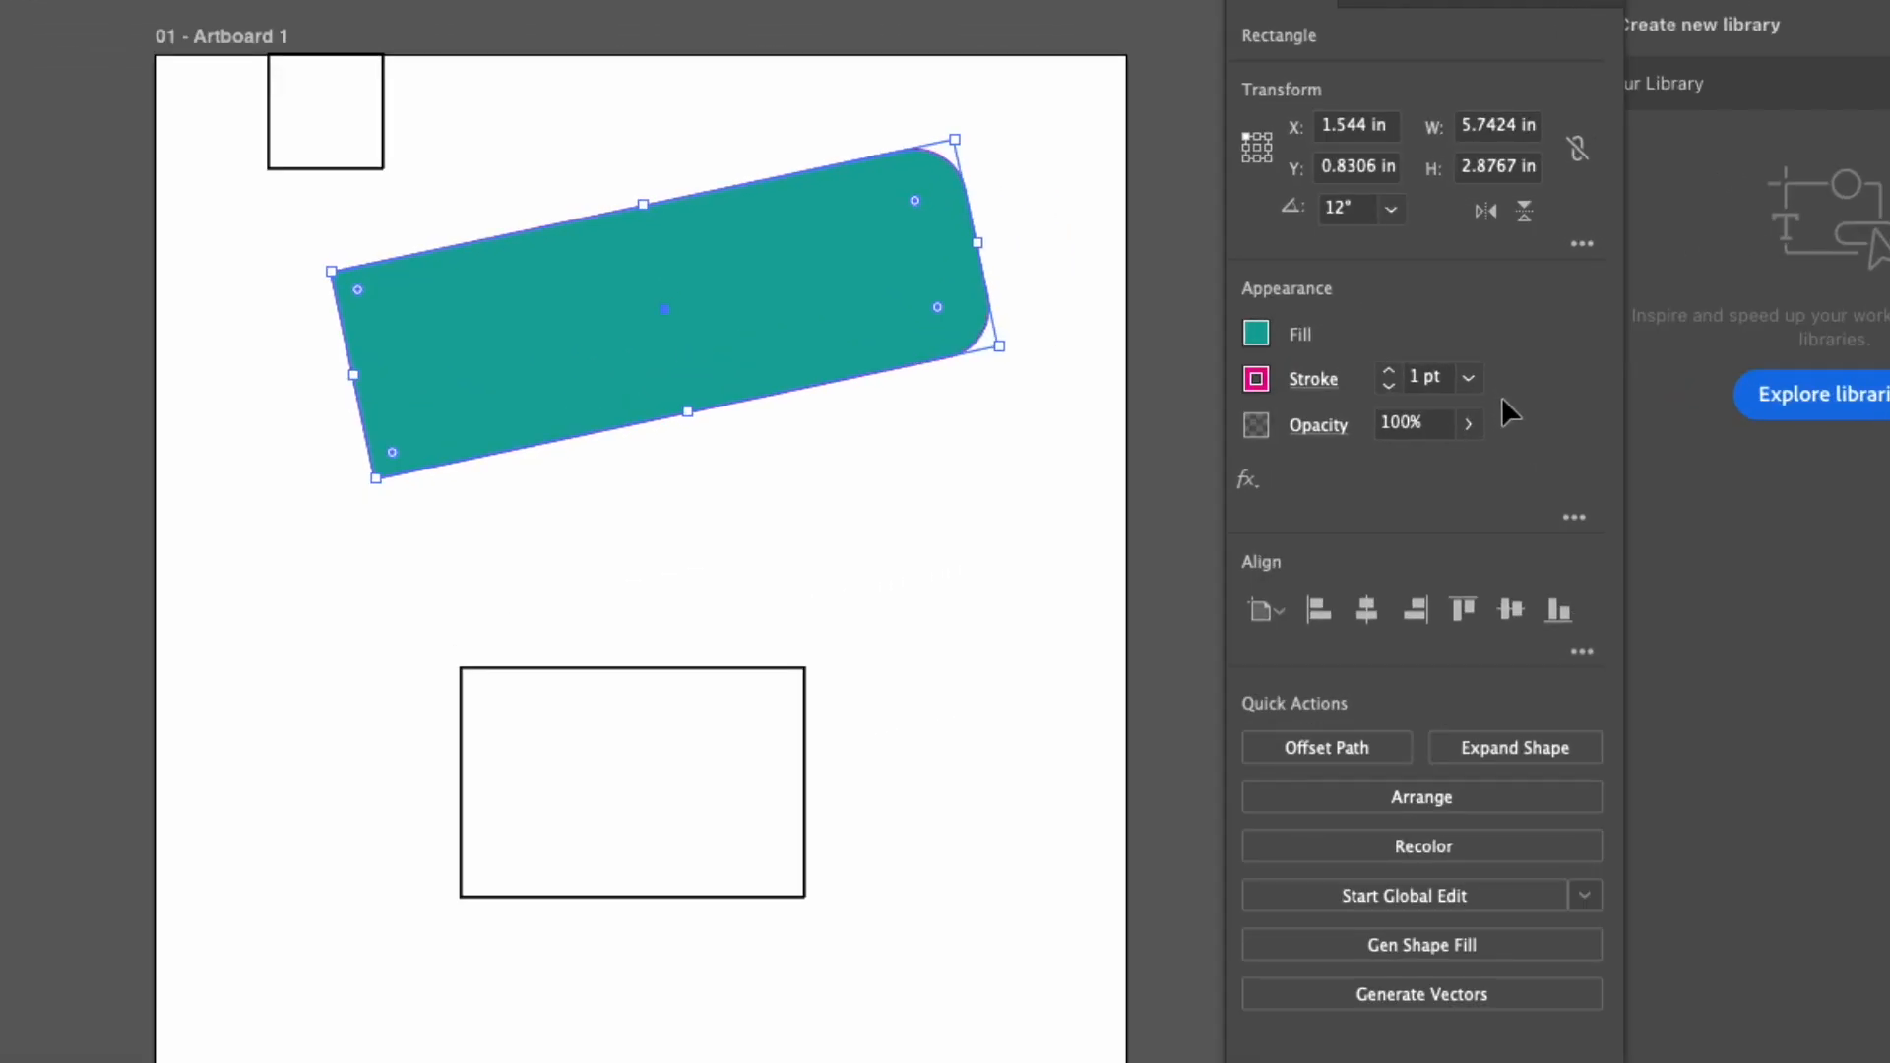
# Set the wide rectangle's stroke weight to 10 pt and look over its detailed stroke options.
pyautogui.click(1469, 377)
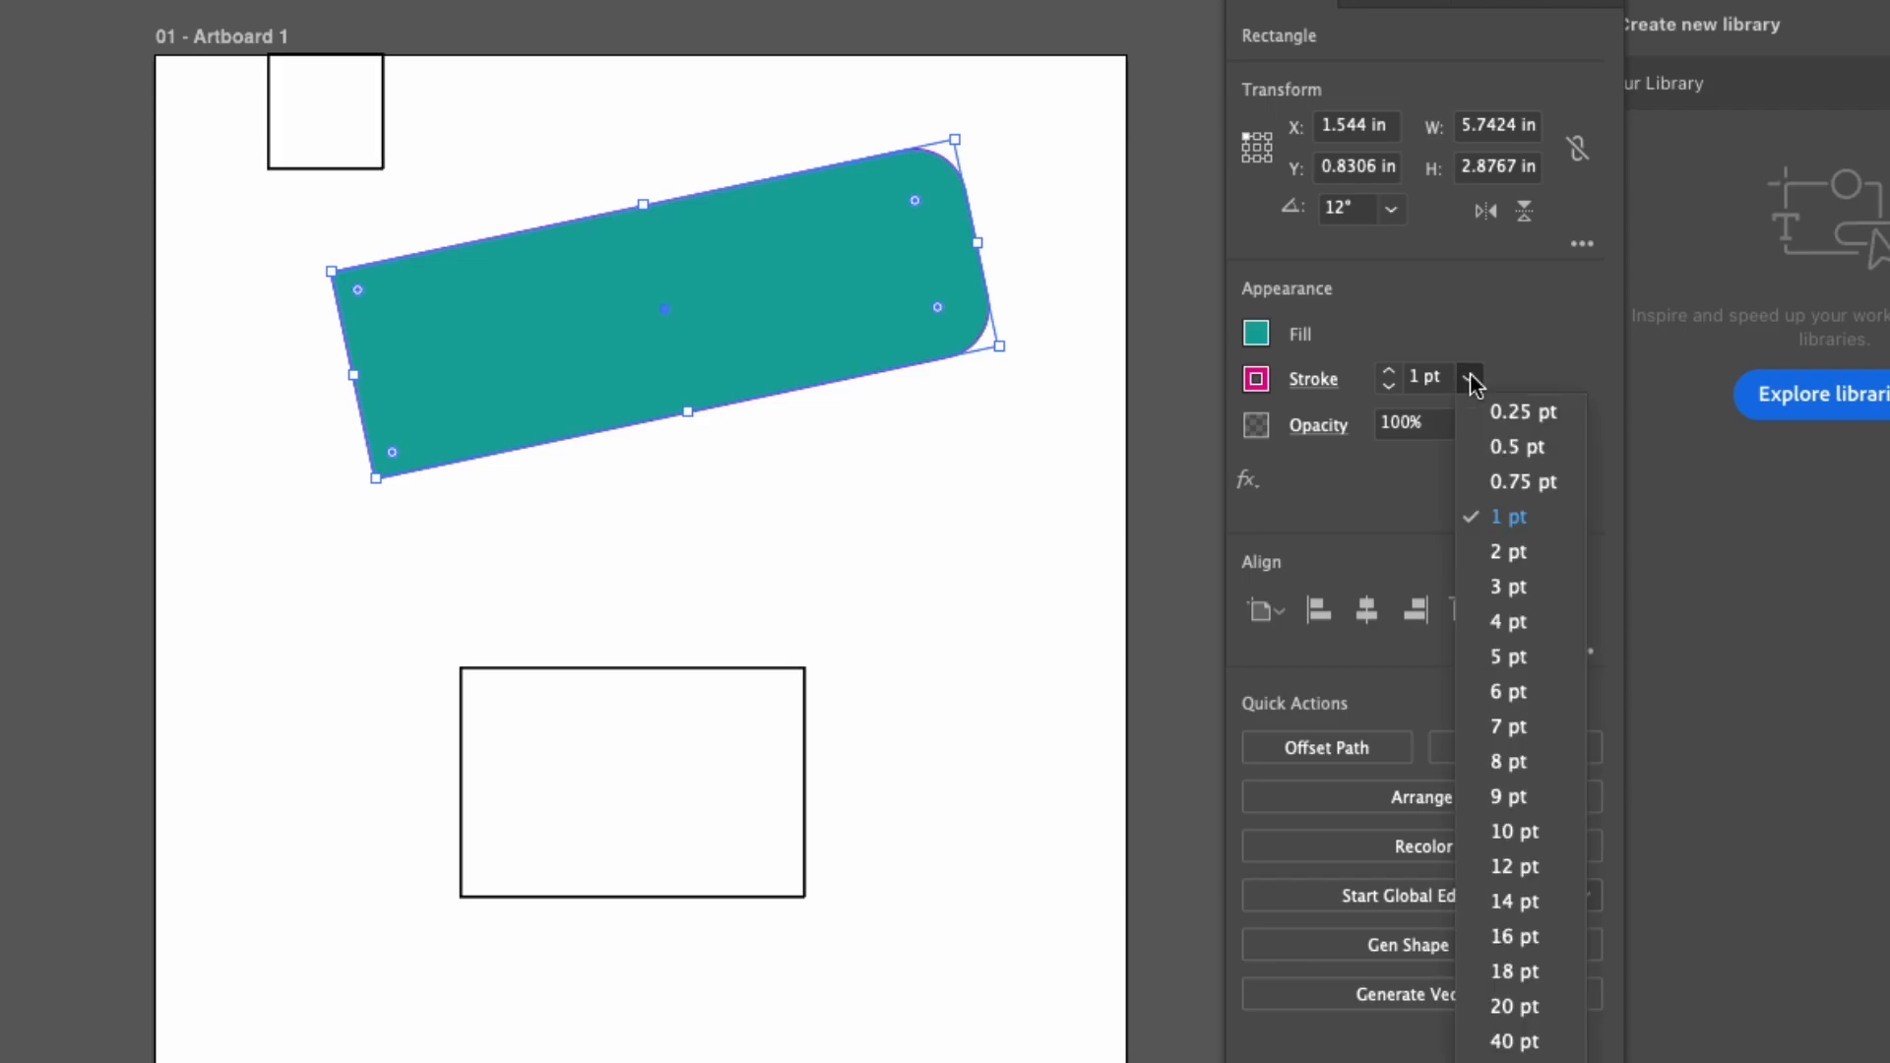
pyautogui.click(1510, 833)
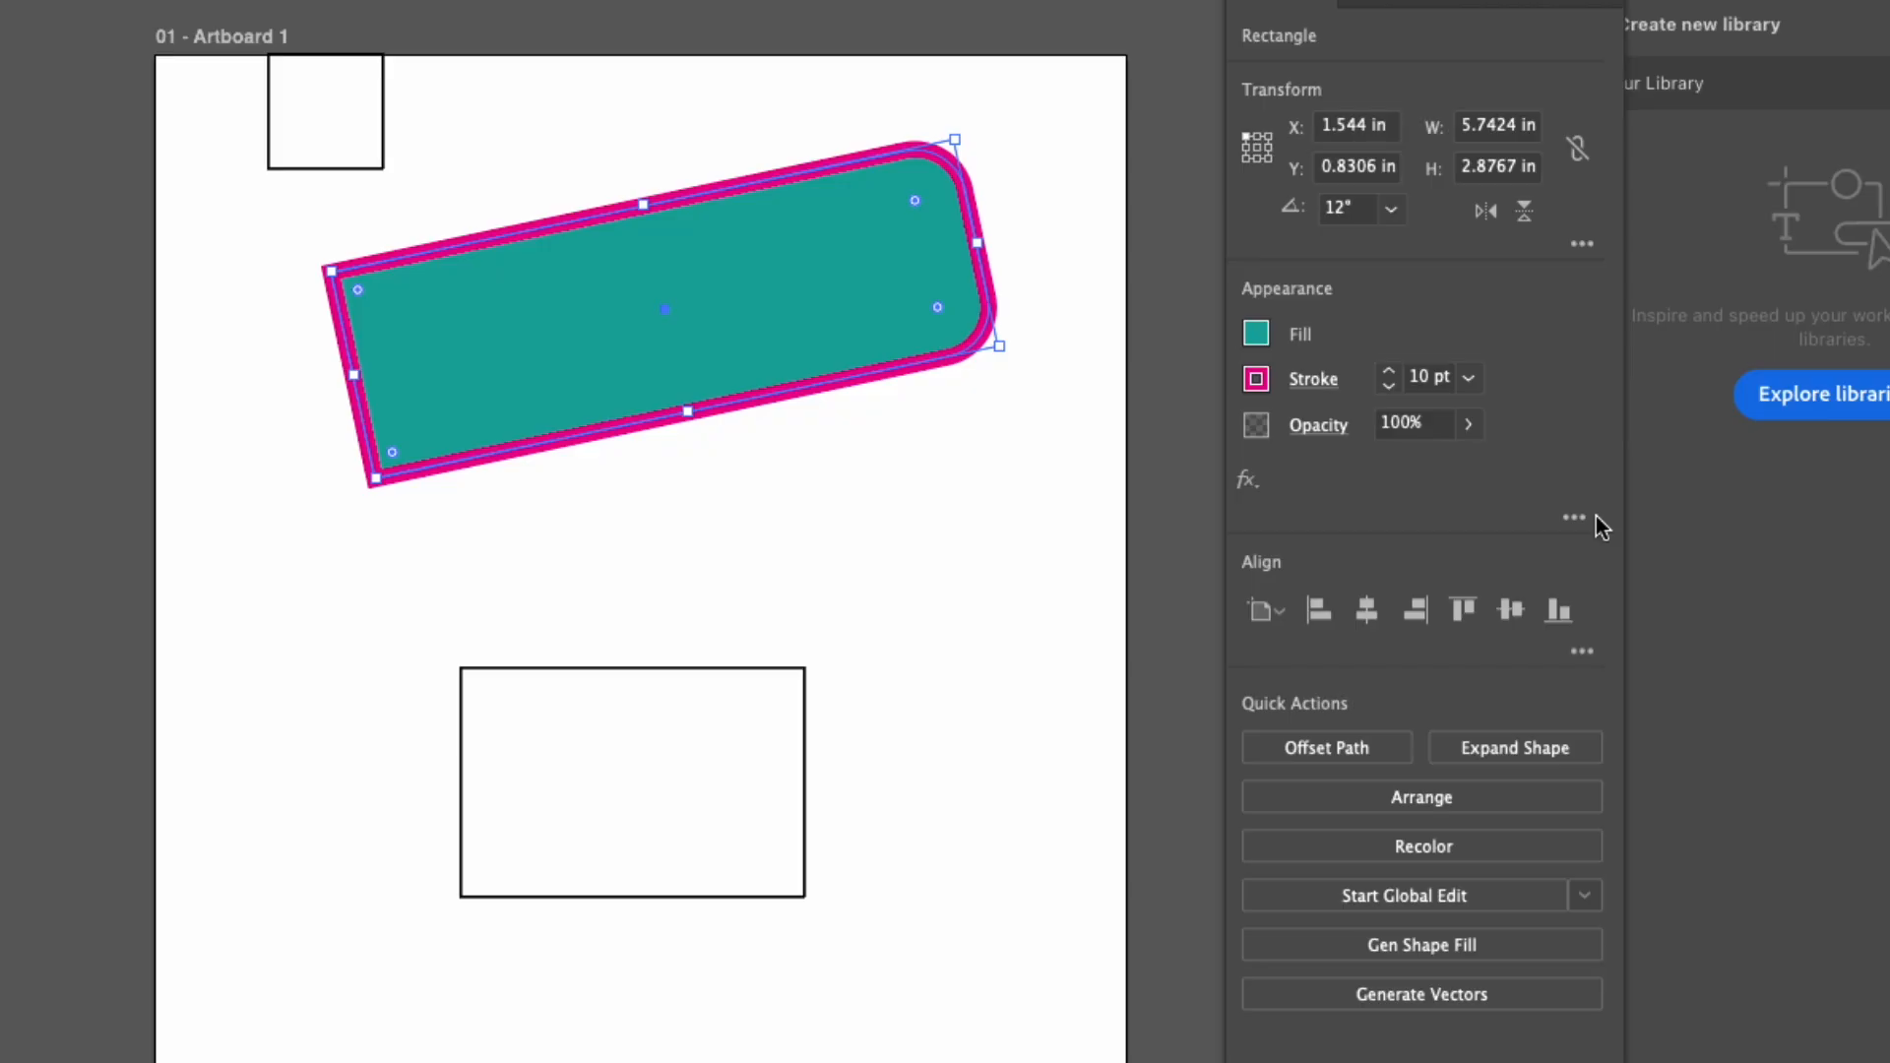
pyautogui.click(1315, 380)
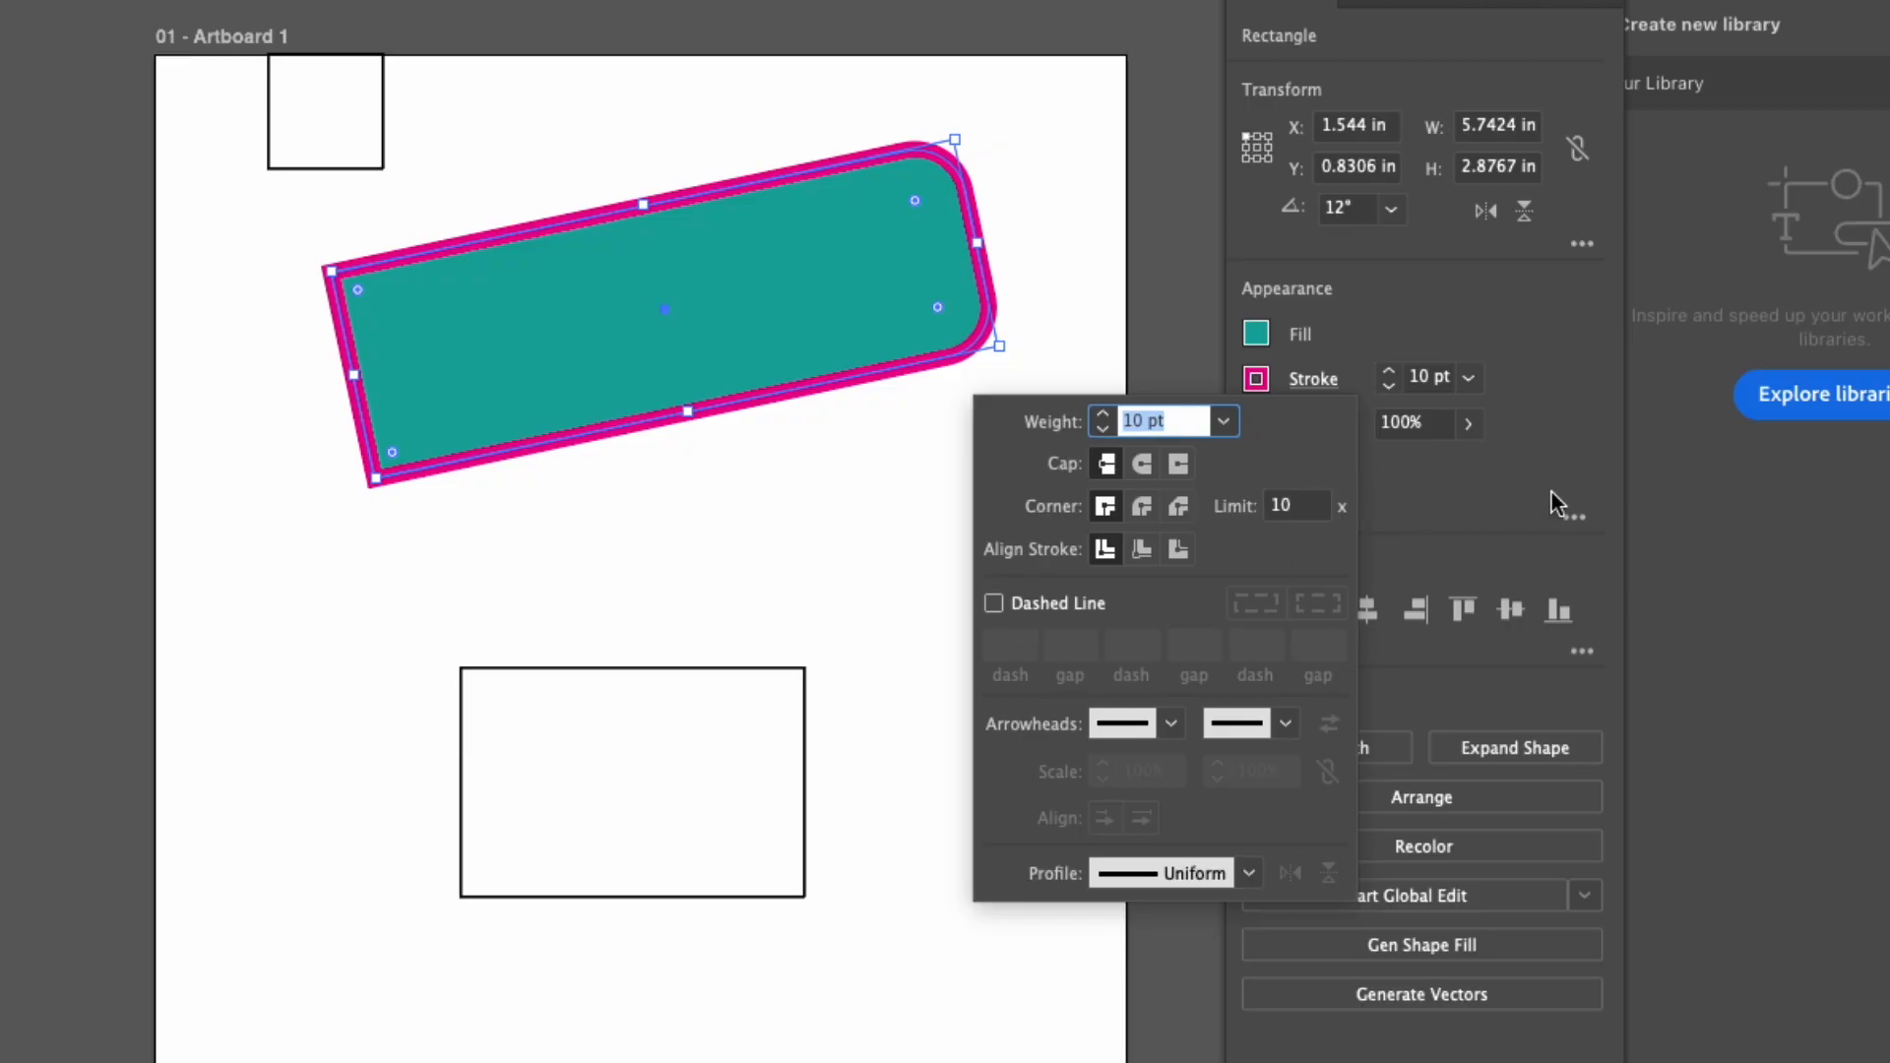
pyautogui.click(1580, 433)
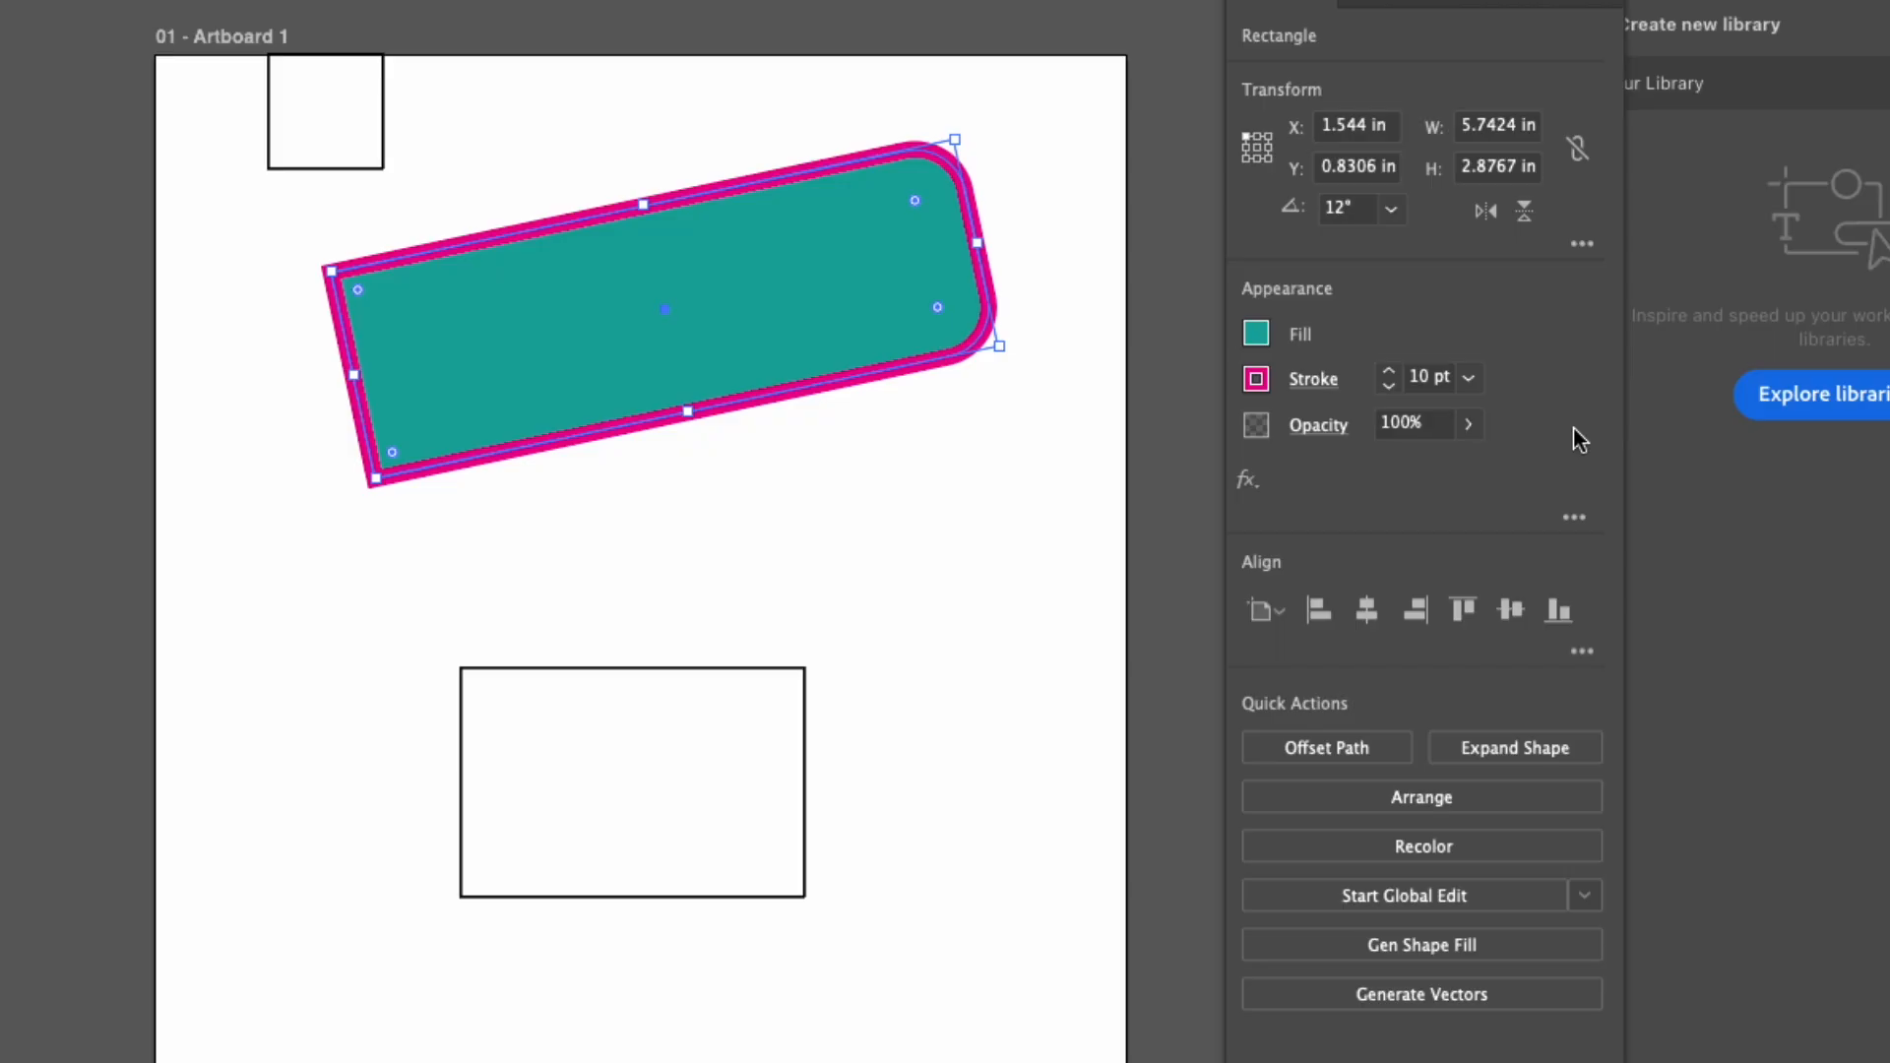
pyautogui.click(1309, 379)
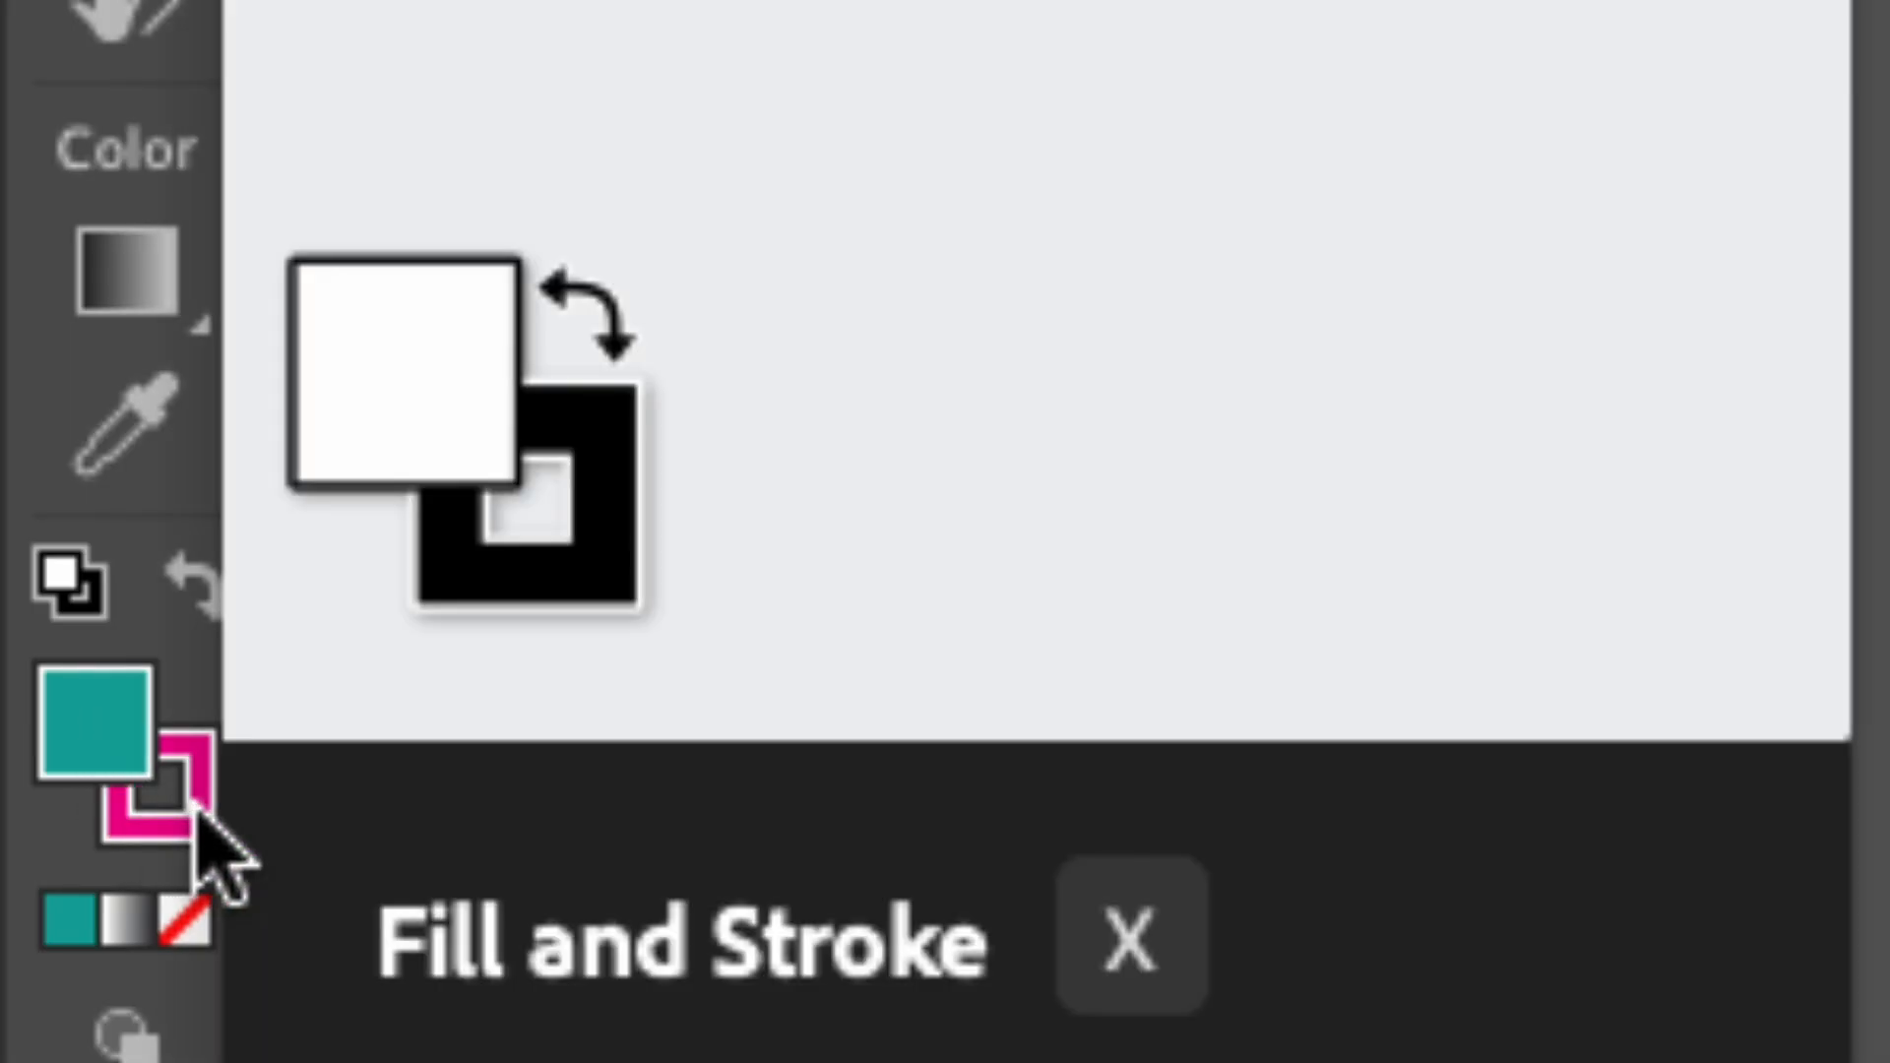
# Alternate the active color attribute between stroke and fill, finishing with the stroke active.
pyautogui.click(197, 812)
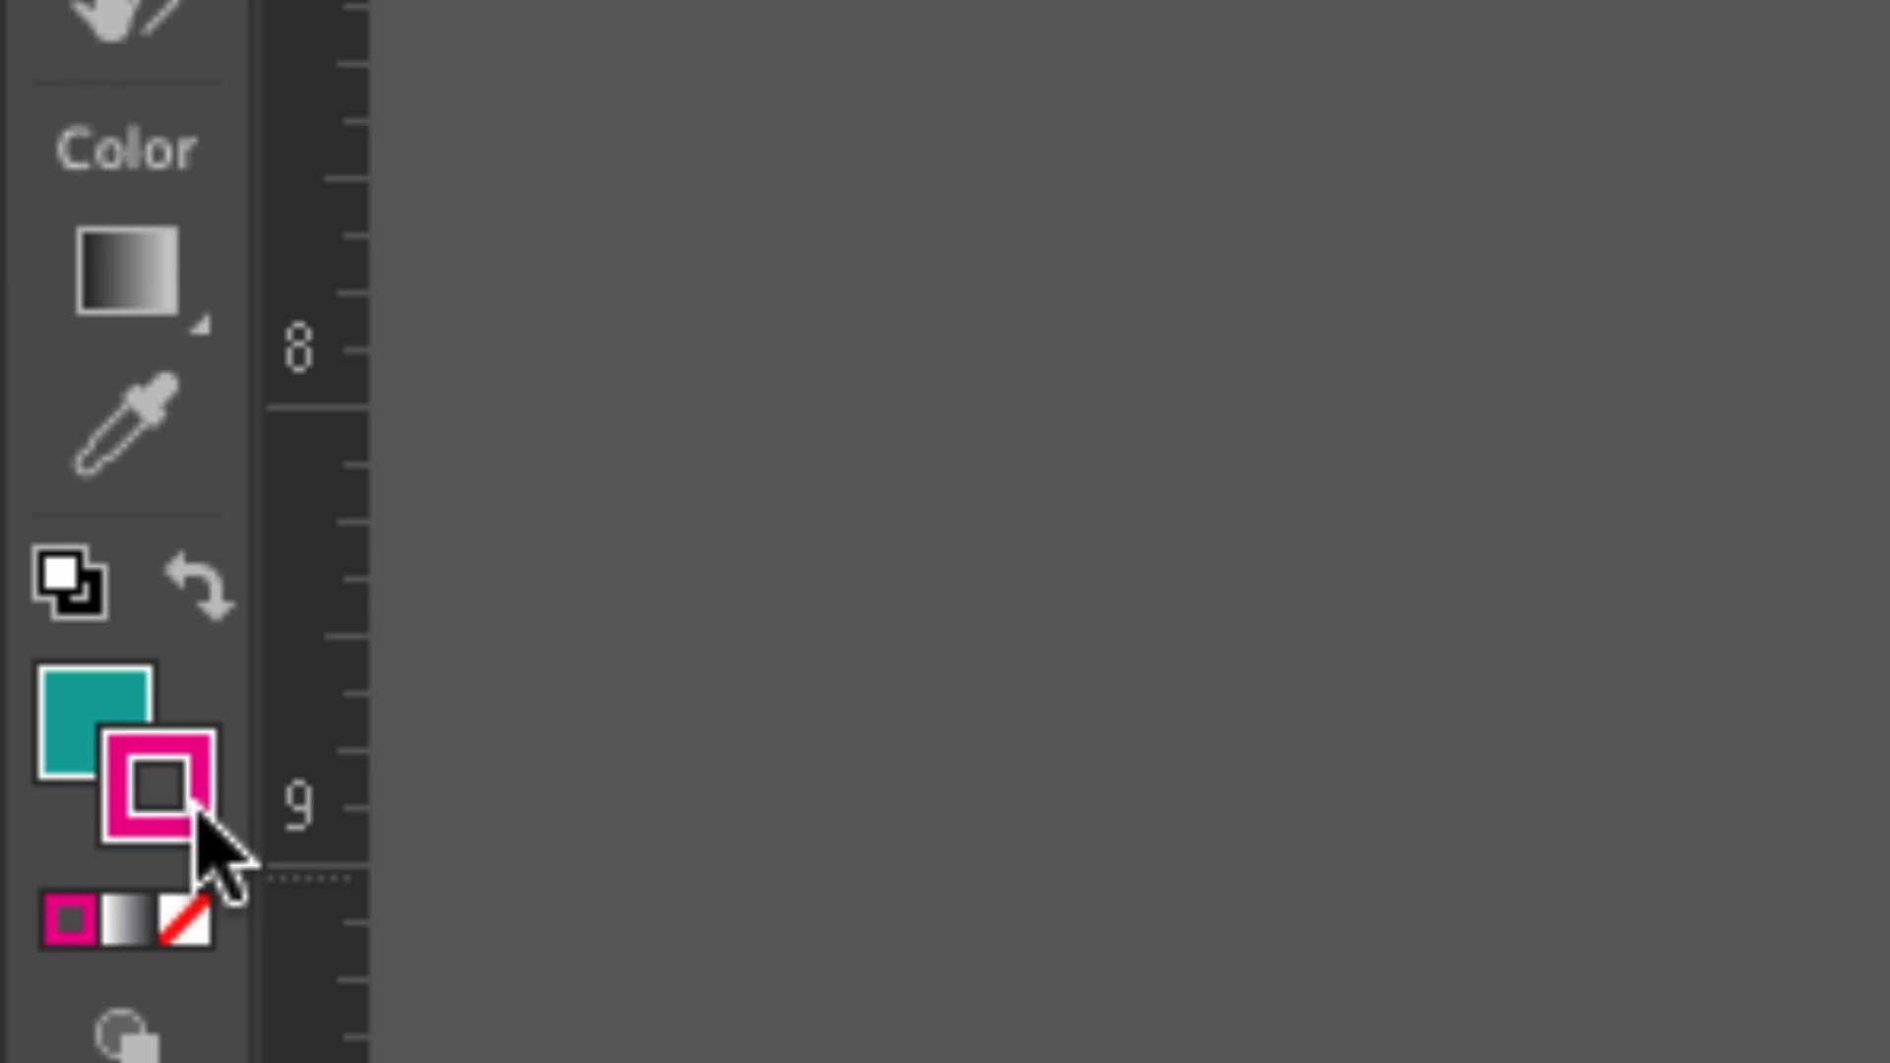
pyautogui.click(78, 729)
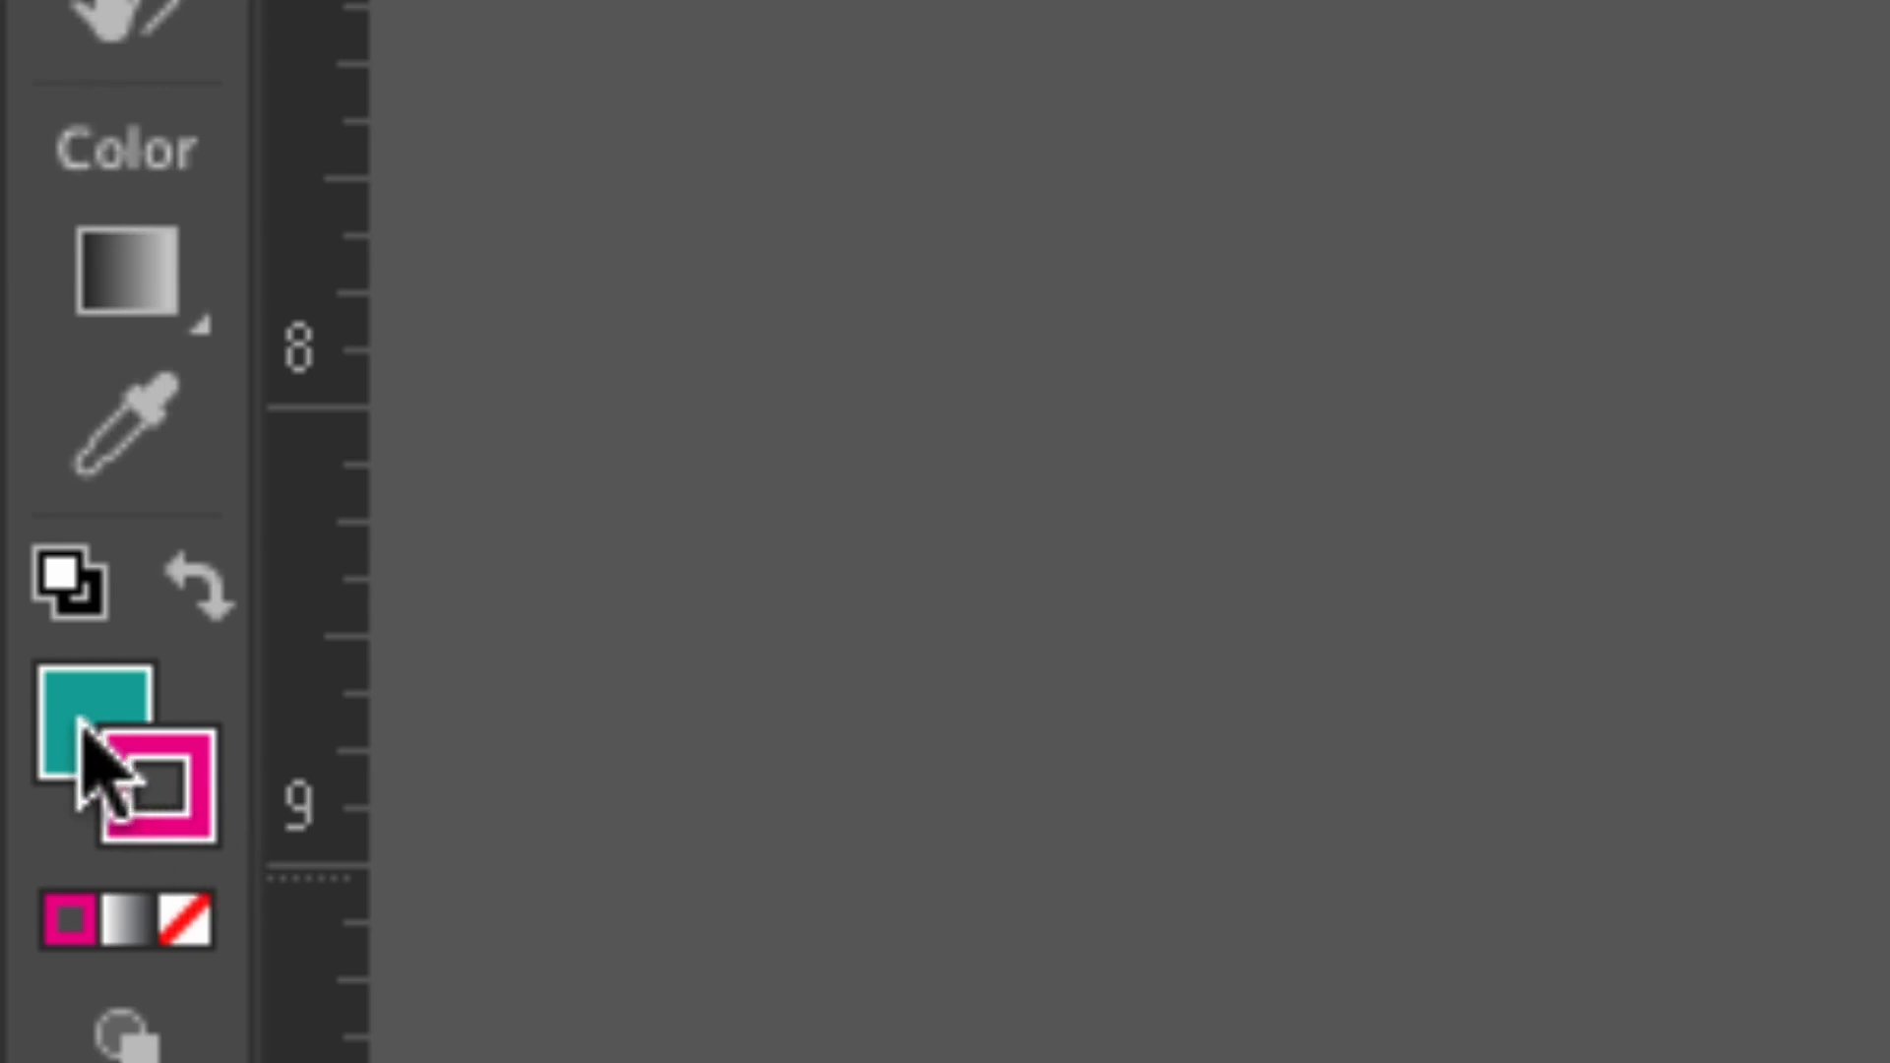
pyautogui.click(177, 796)
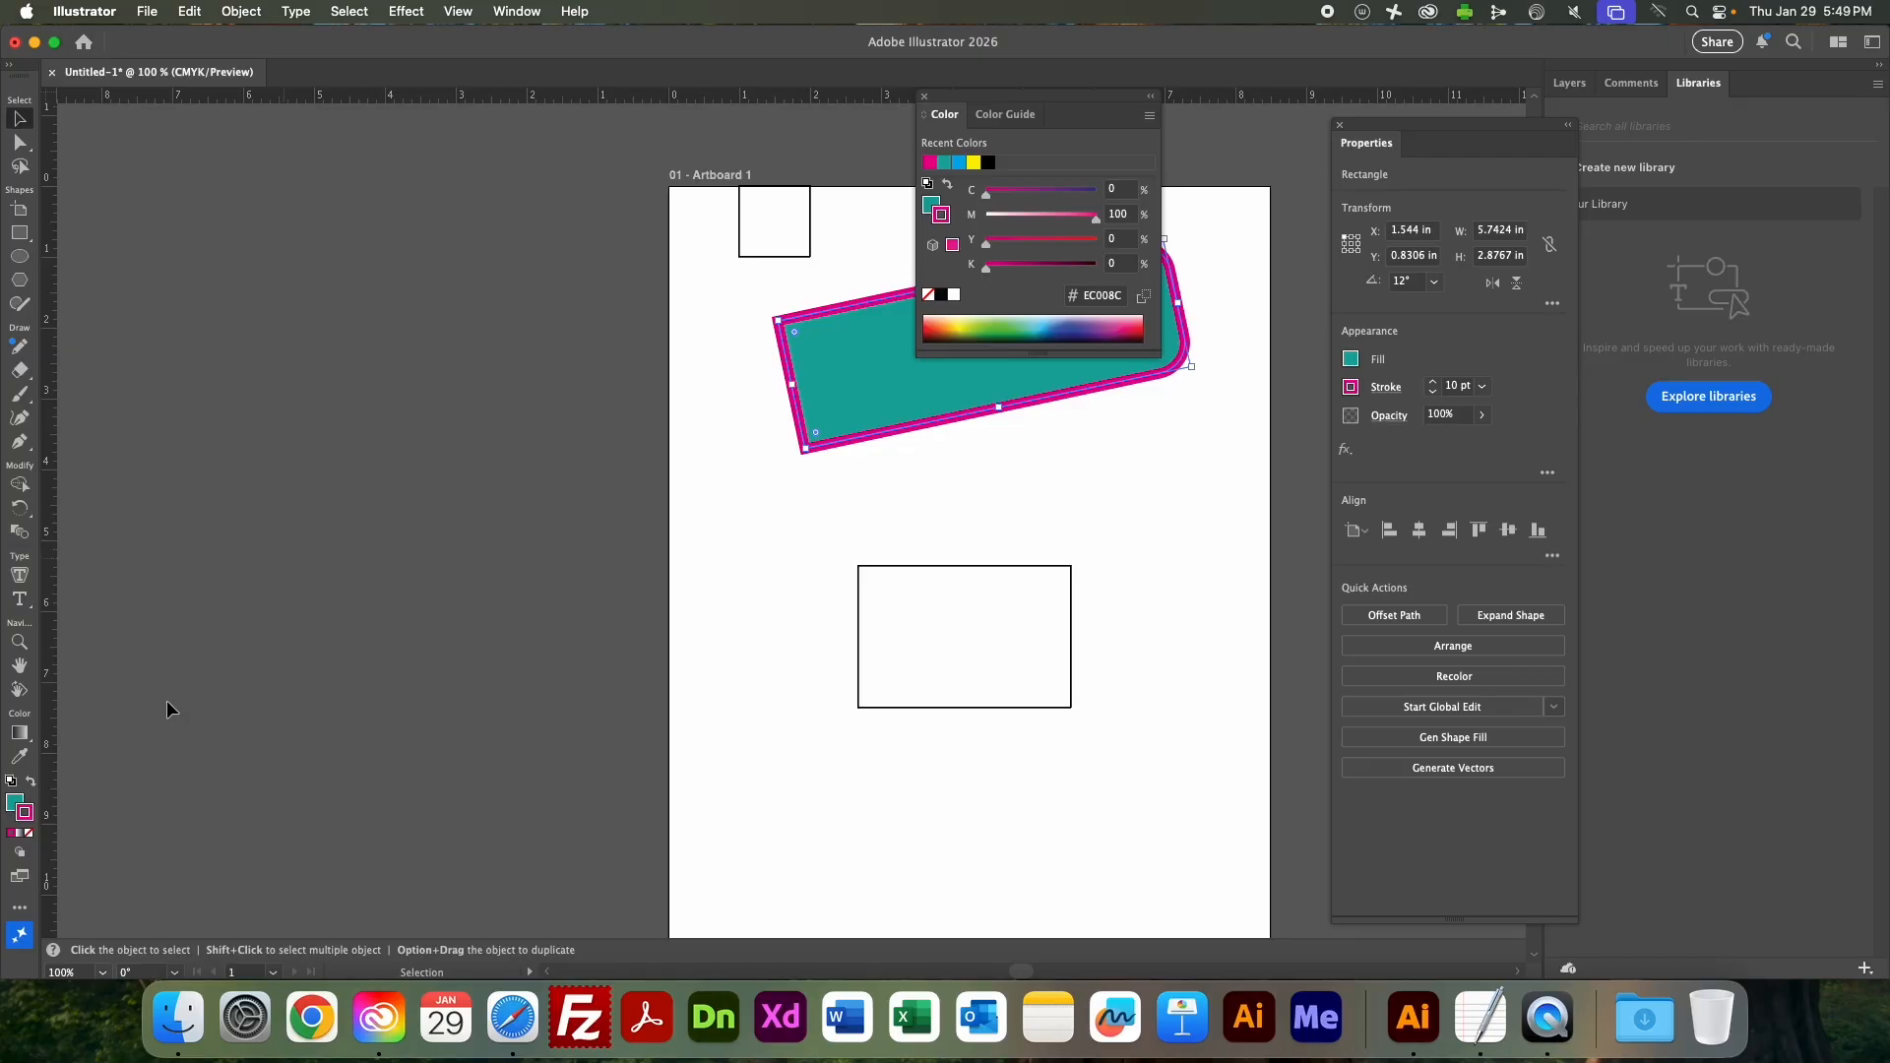
# Swap the wide rectangle's fill and stroke colors back and forth, ending with a teal fill and magenta stroke.
pyautogui.click(31, 783)
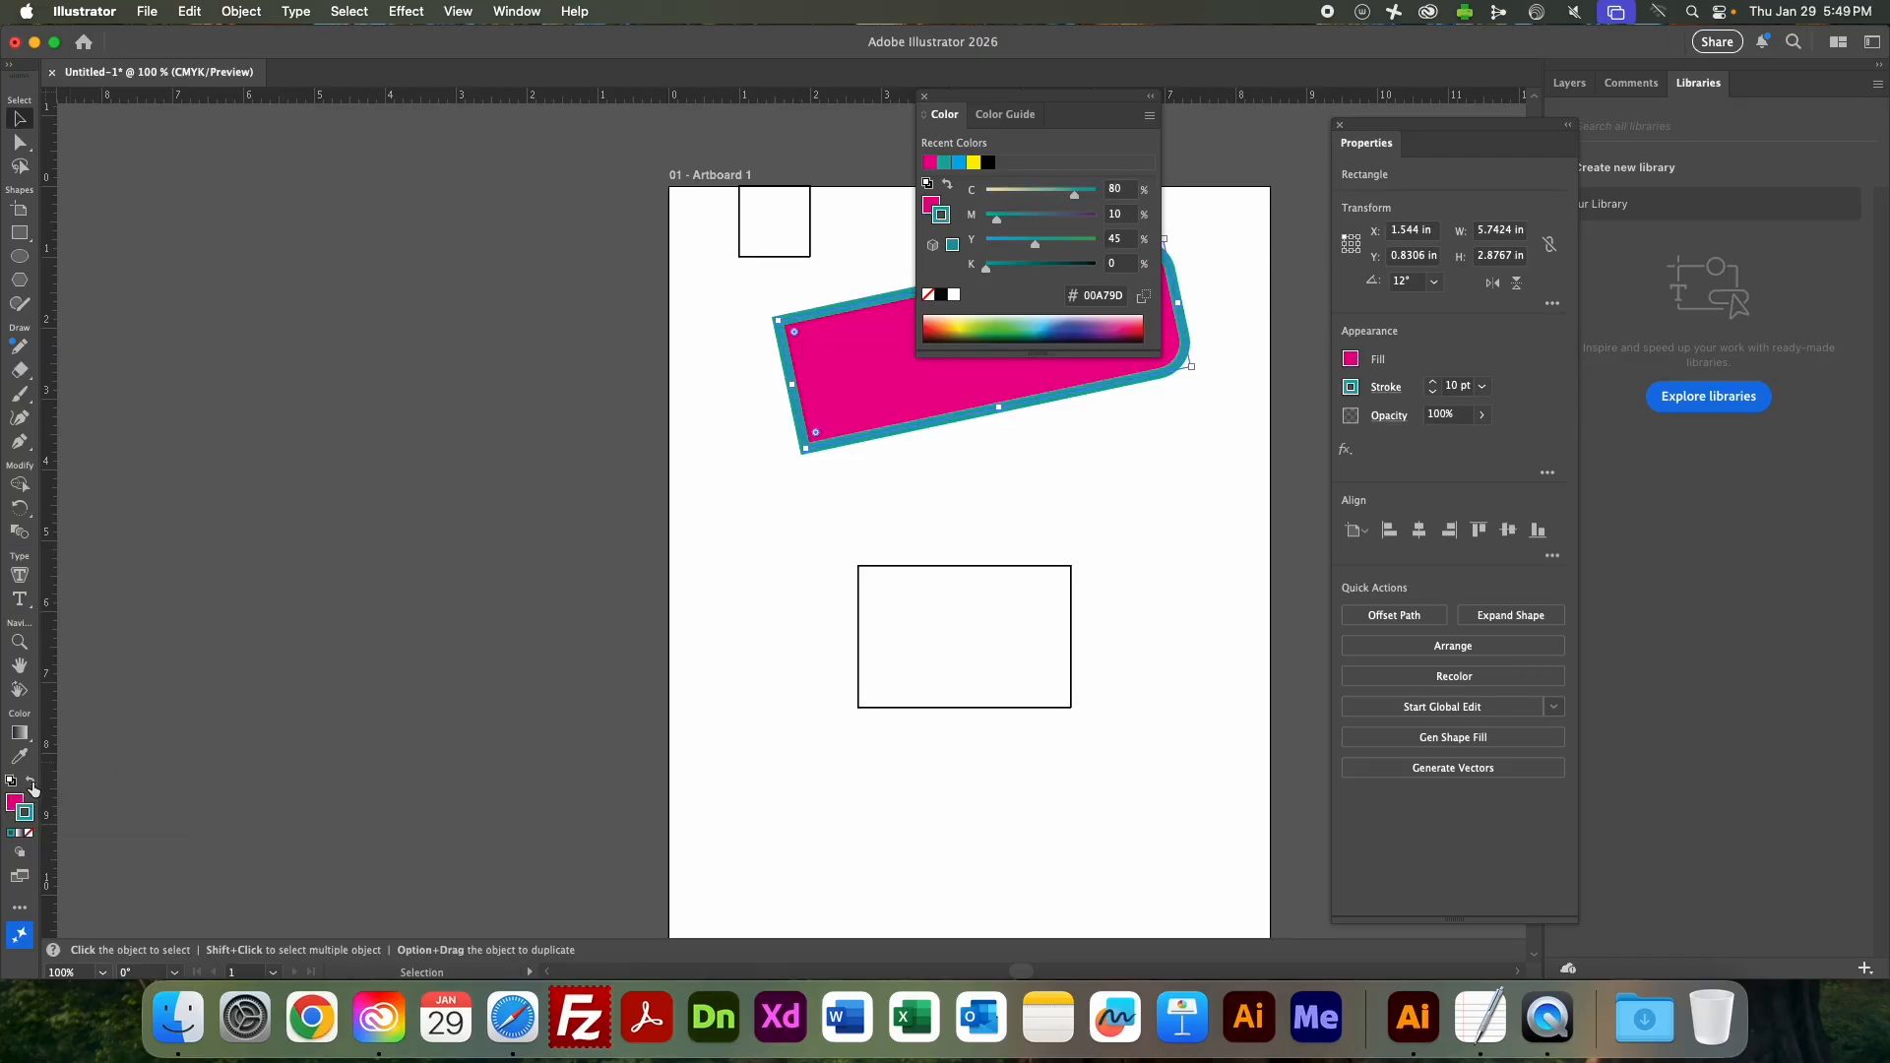
pyautogui.click(31, 782)
pyautogui.click(31, 784)
pyautogui.click(924, 96)
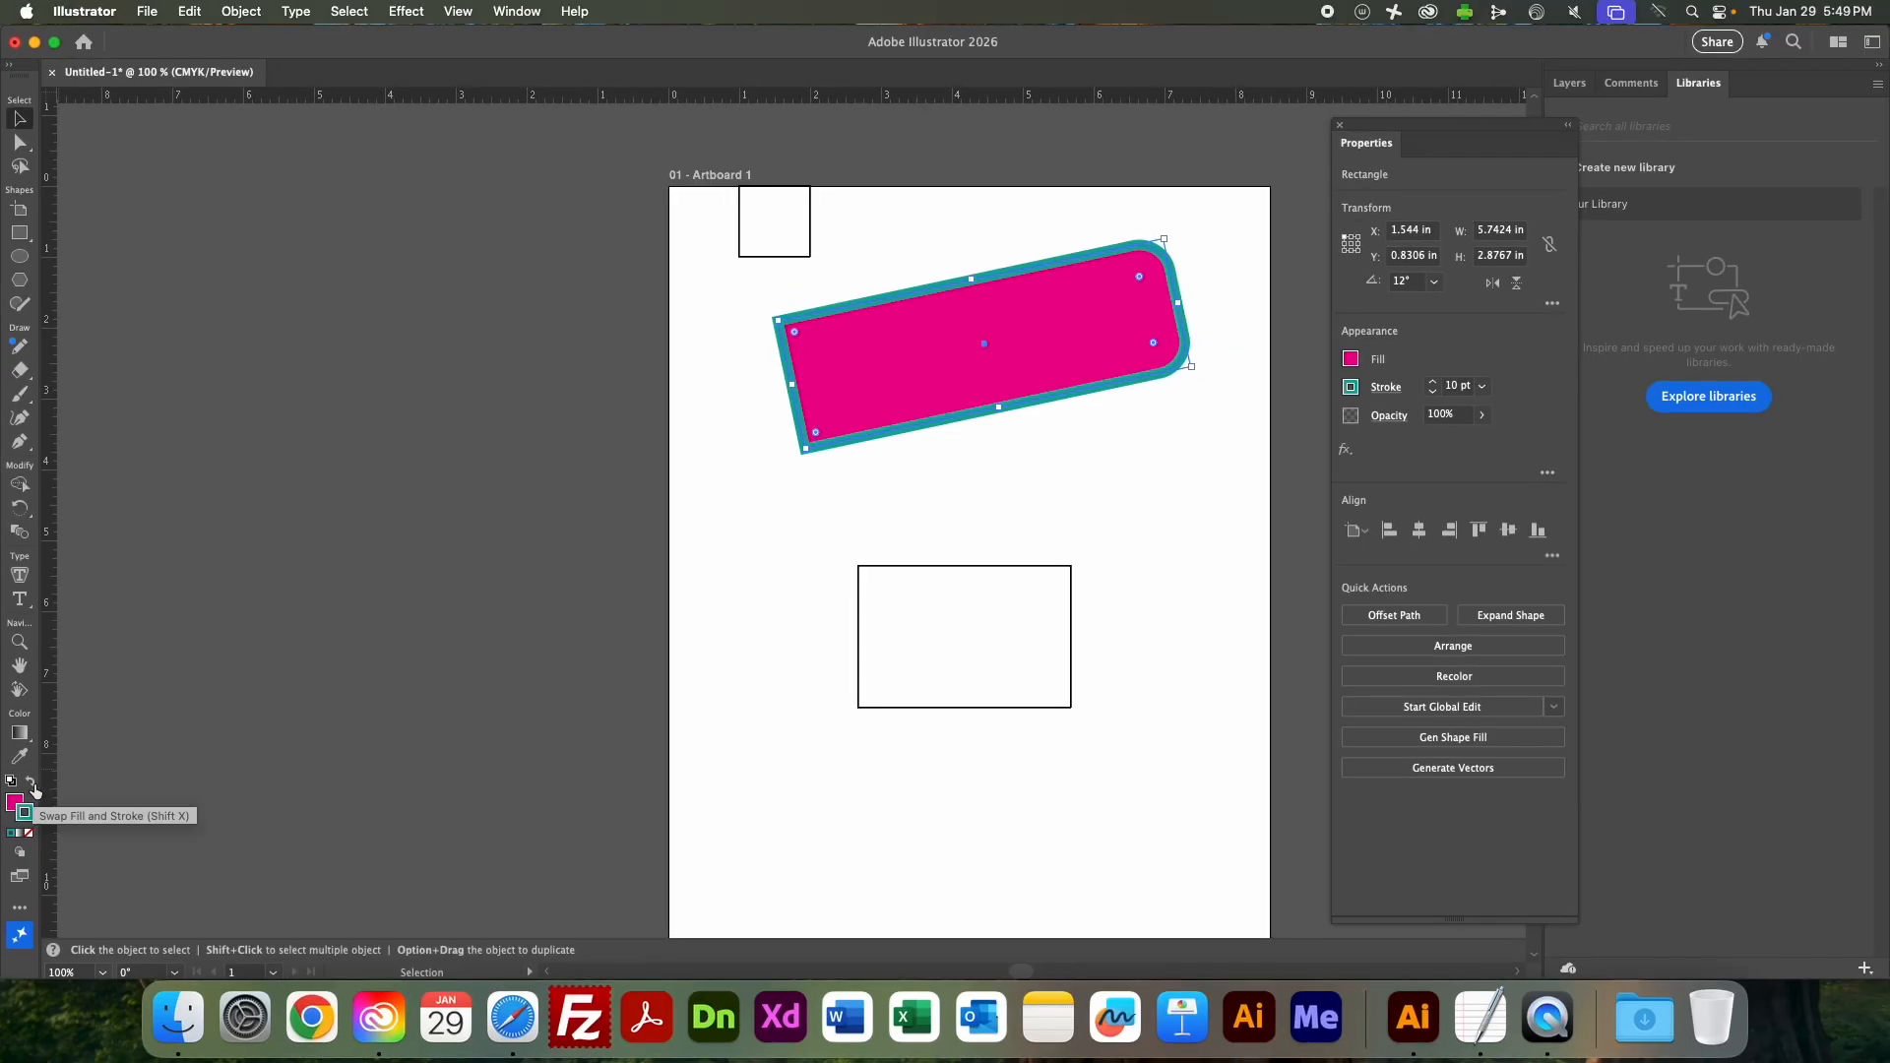
pyautogui.click(32, 784)
pyautogui.click(32, 784)
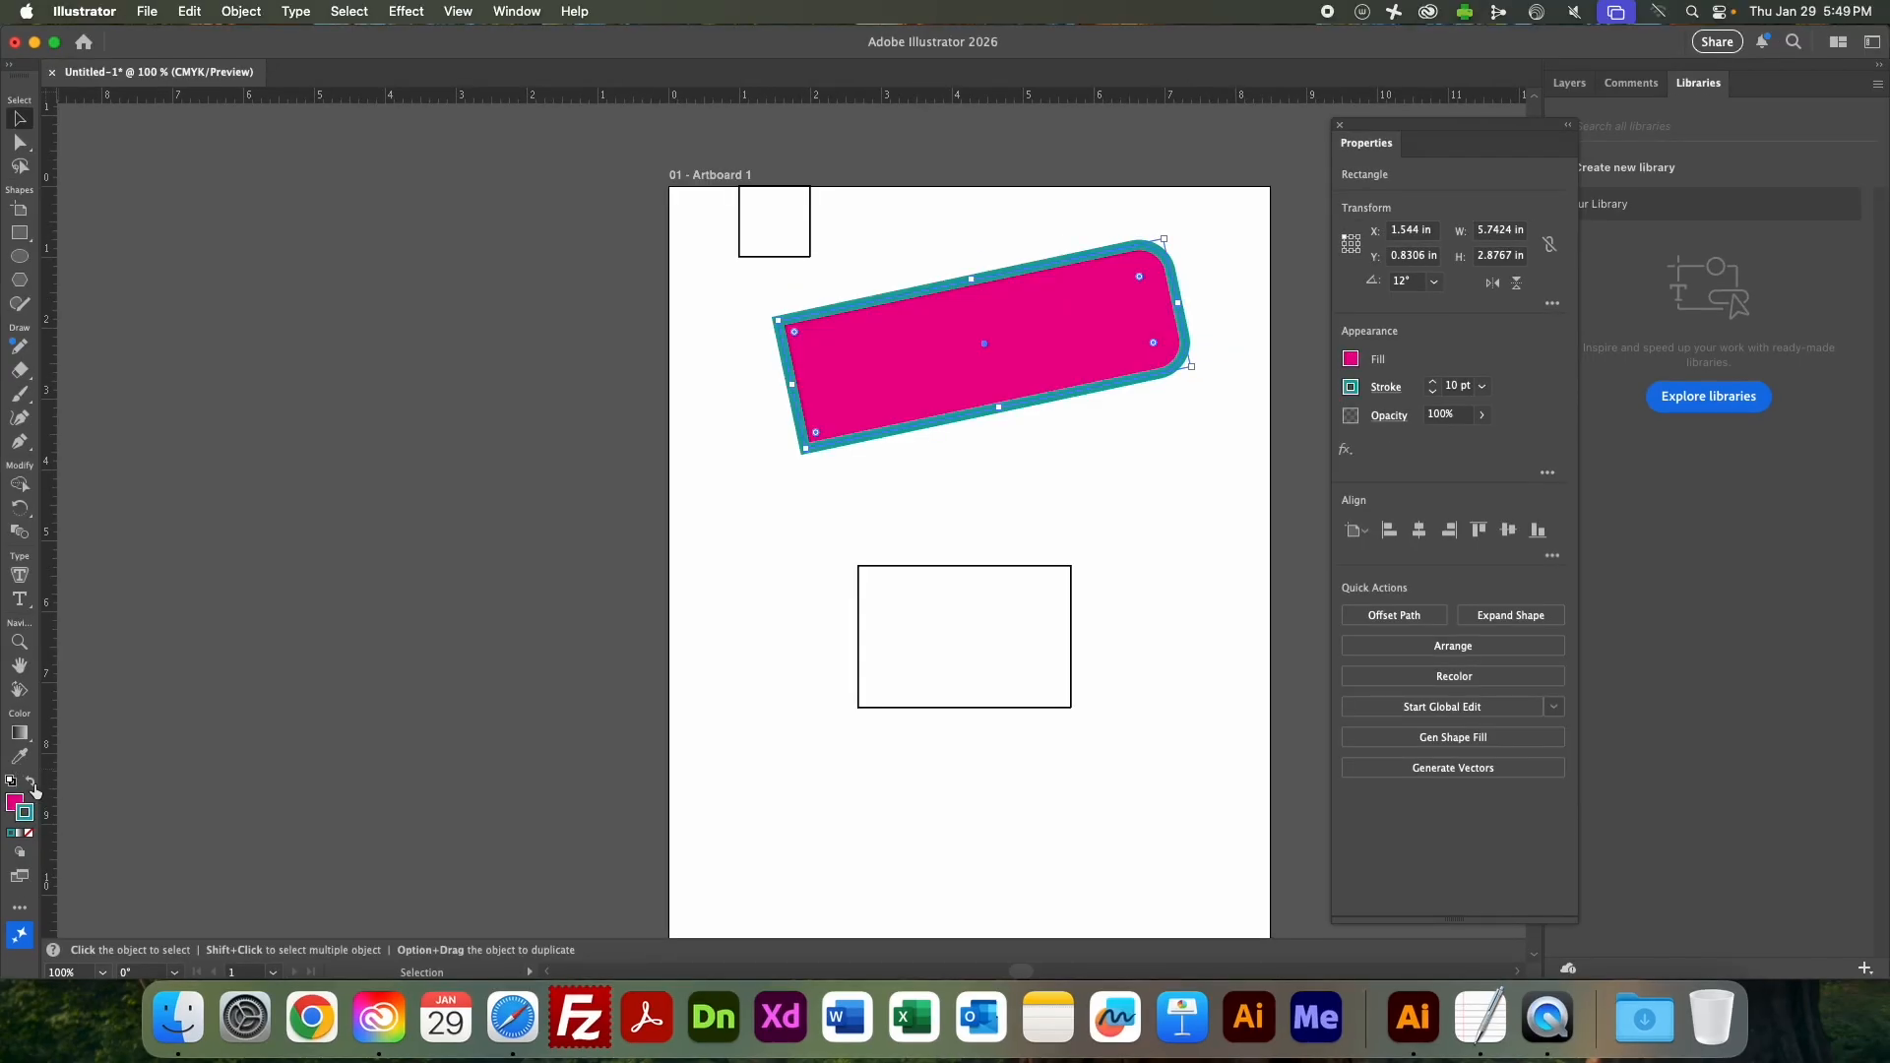
pyautogui.click(33, 785)
pyautogui.click(33, 784)
pyautogui.click(32, 784)
pyautogui.click(32, 784)
pyautogui.click(33, 785)
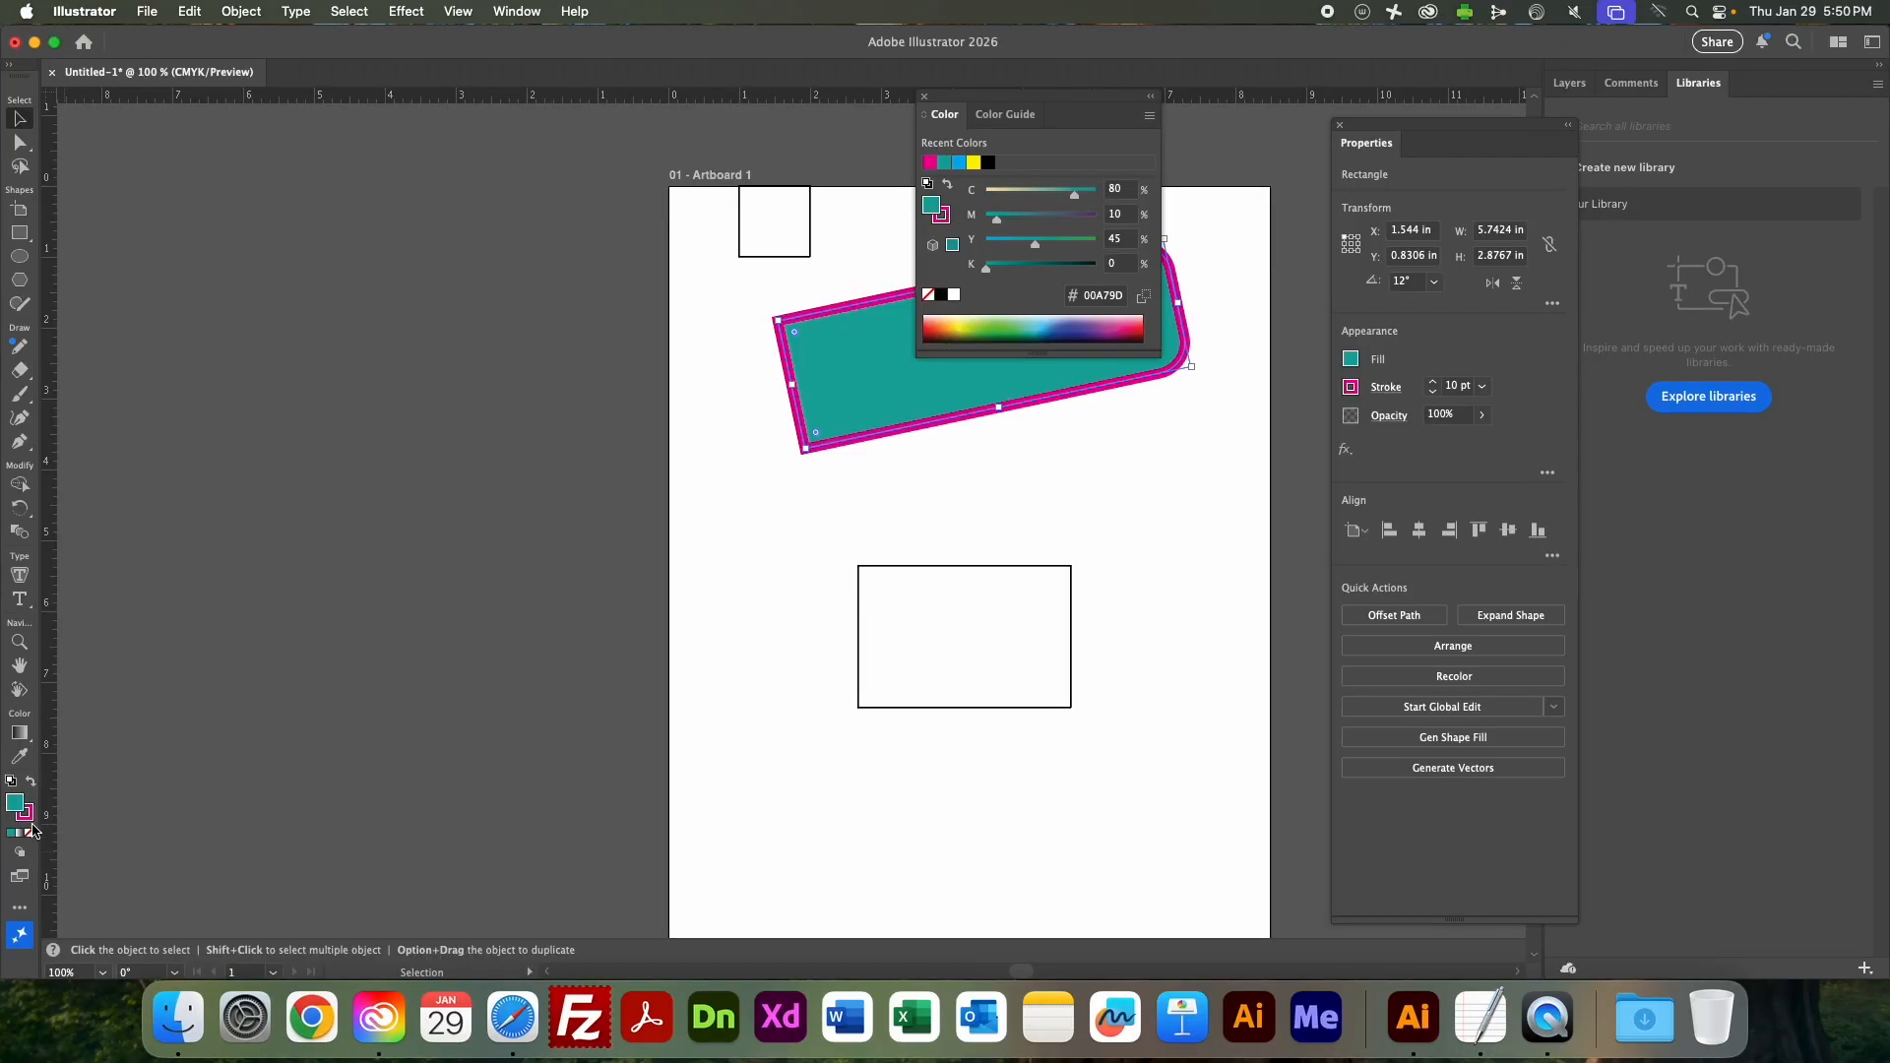
# Try setting the wide rectangle's fill to None, undo it, close the color controls, and deselect the rectangle.
pyautogui.click(31, 835)
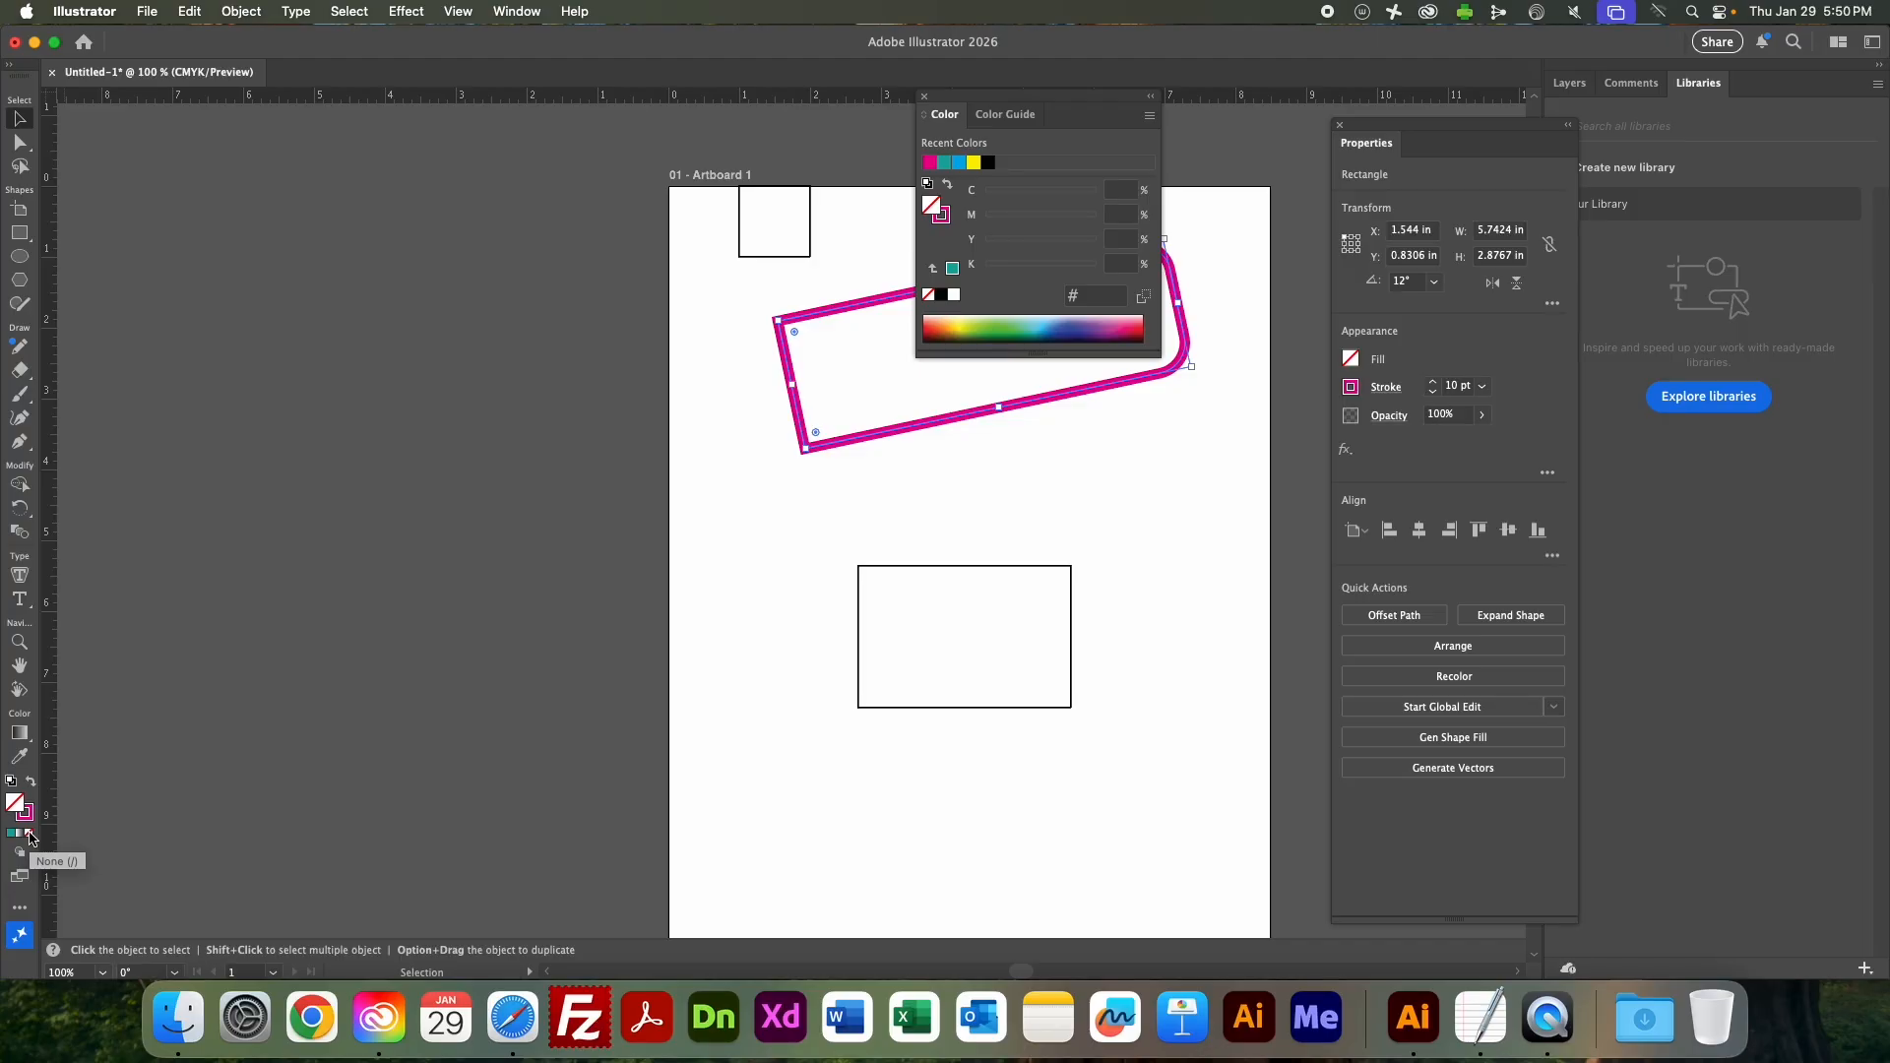
pyautogui.press('super+z')
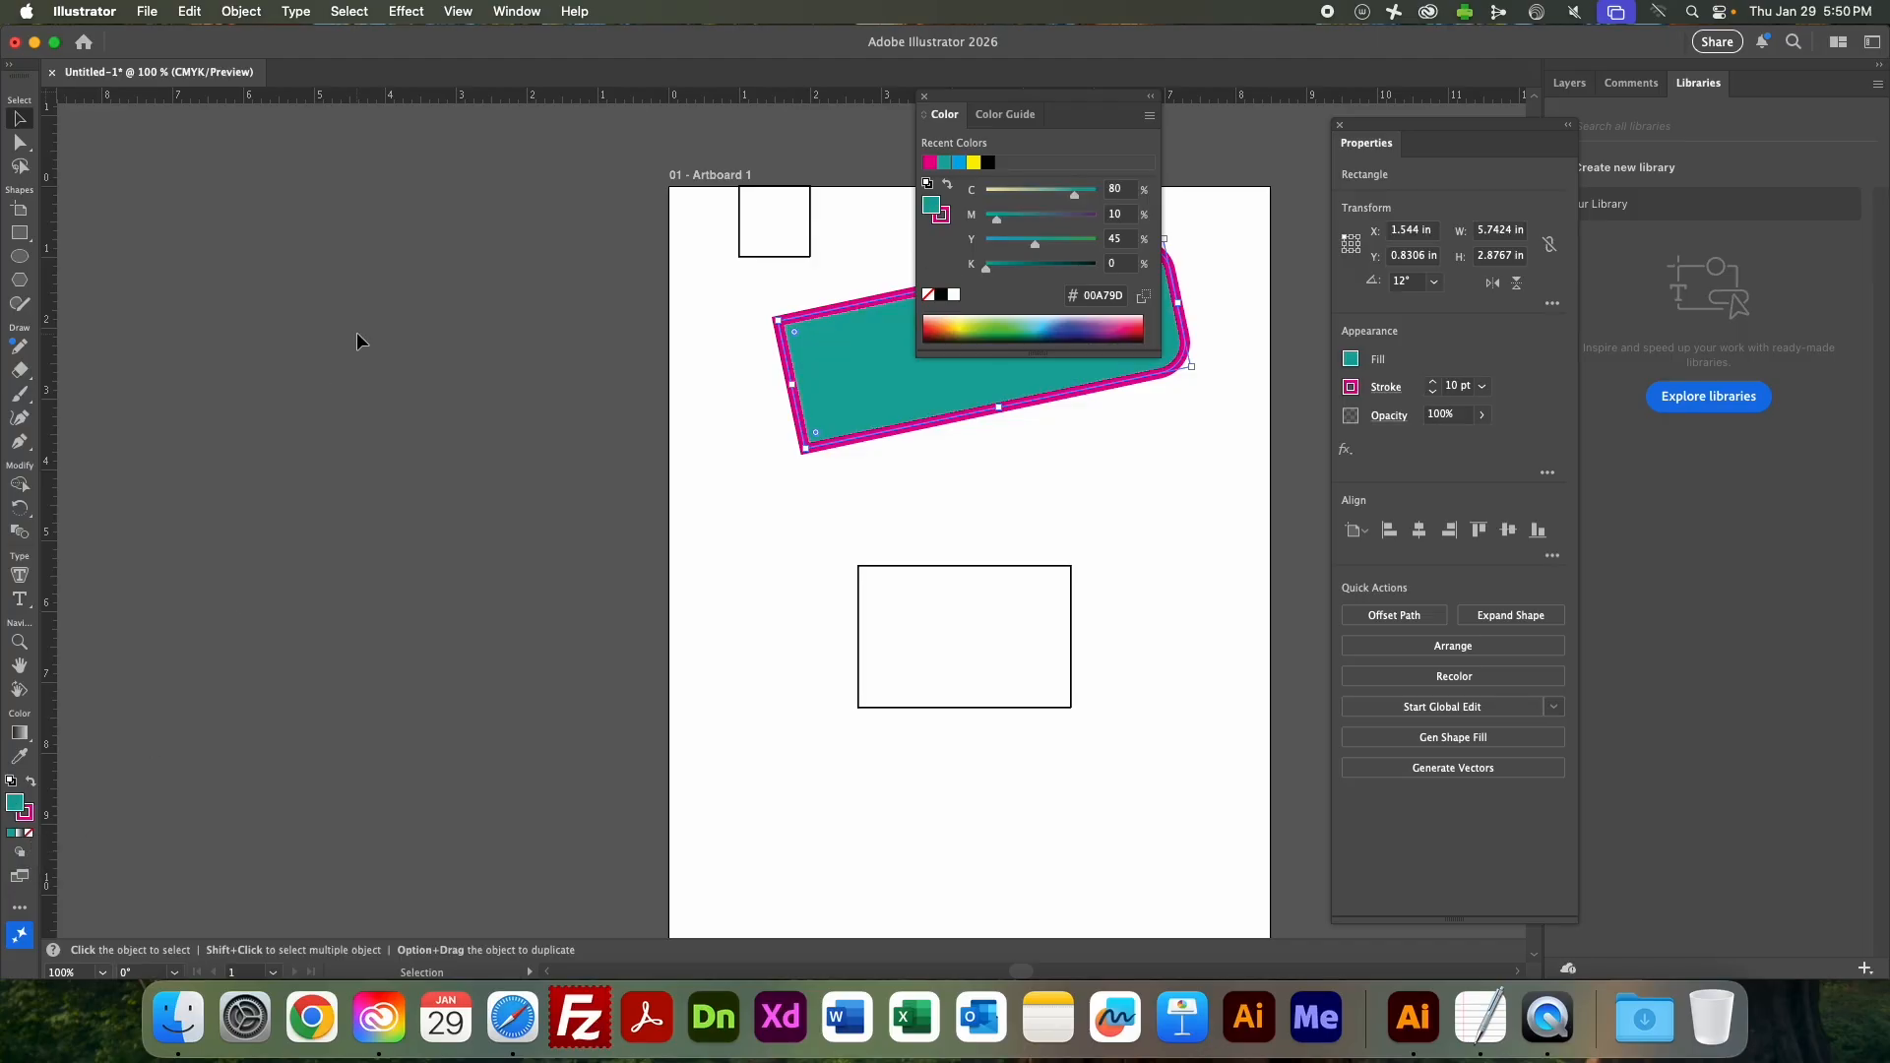
pyautogui.click(925, 99)
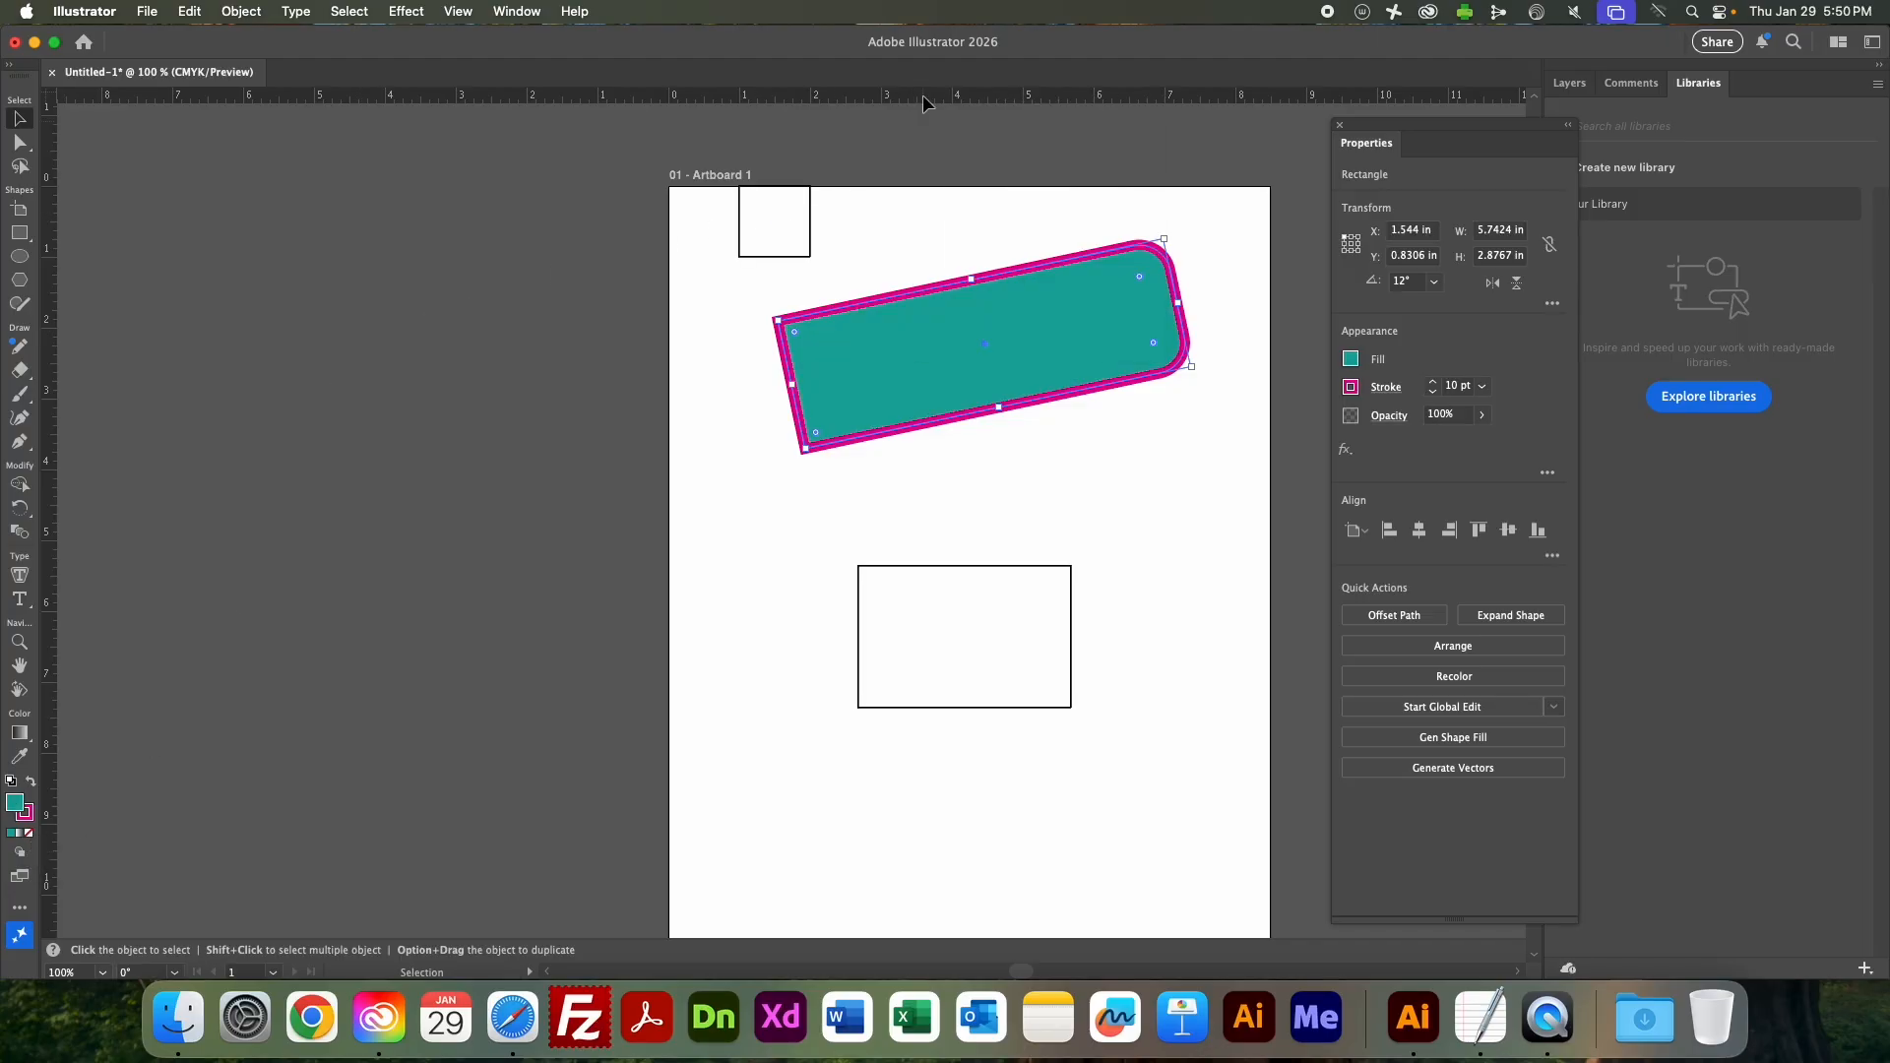
pyautogui.click(971, 189)
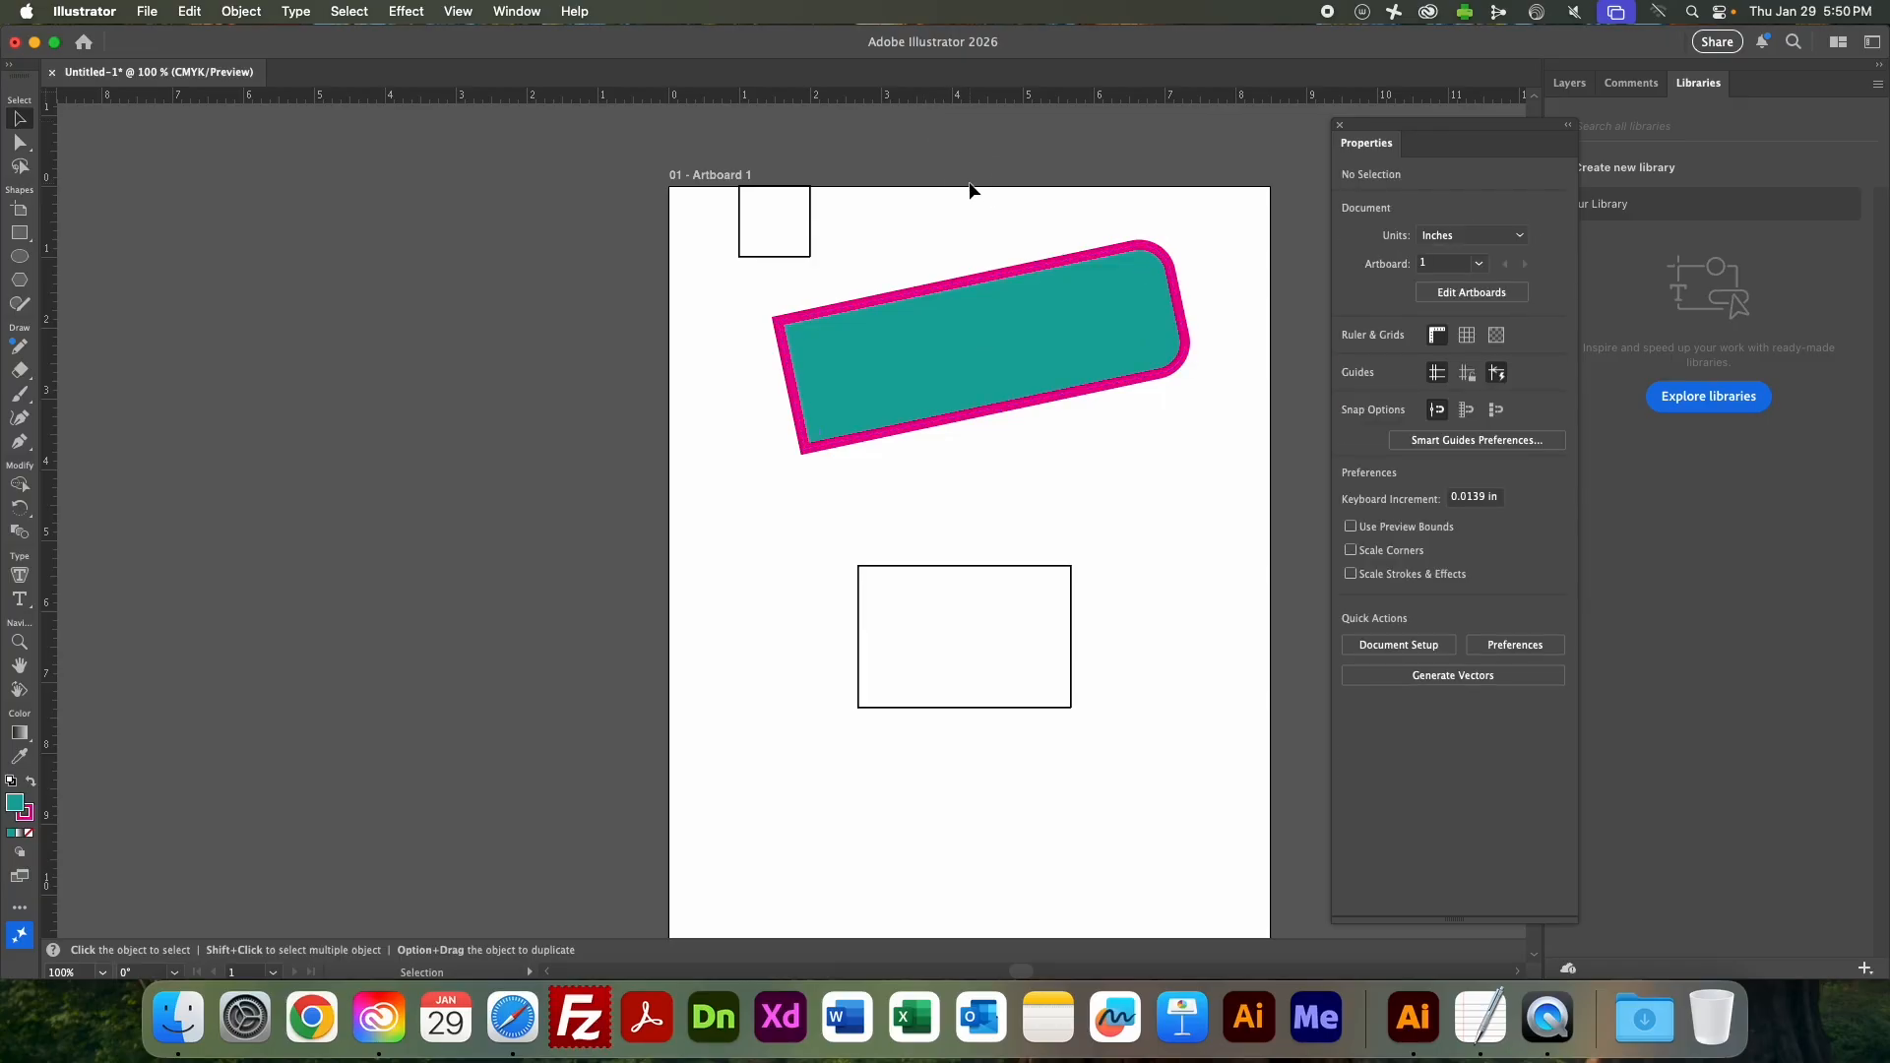
# Select the 3 by 2 in rectangle in the middle of the artboard and fill it with light orange.
pyautogui.click(1002, 633)
pyautogui.click(1351, 359)
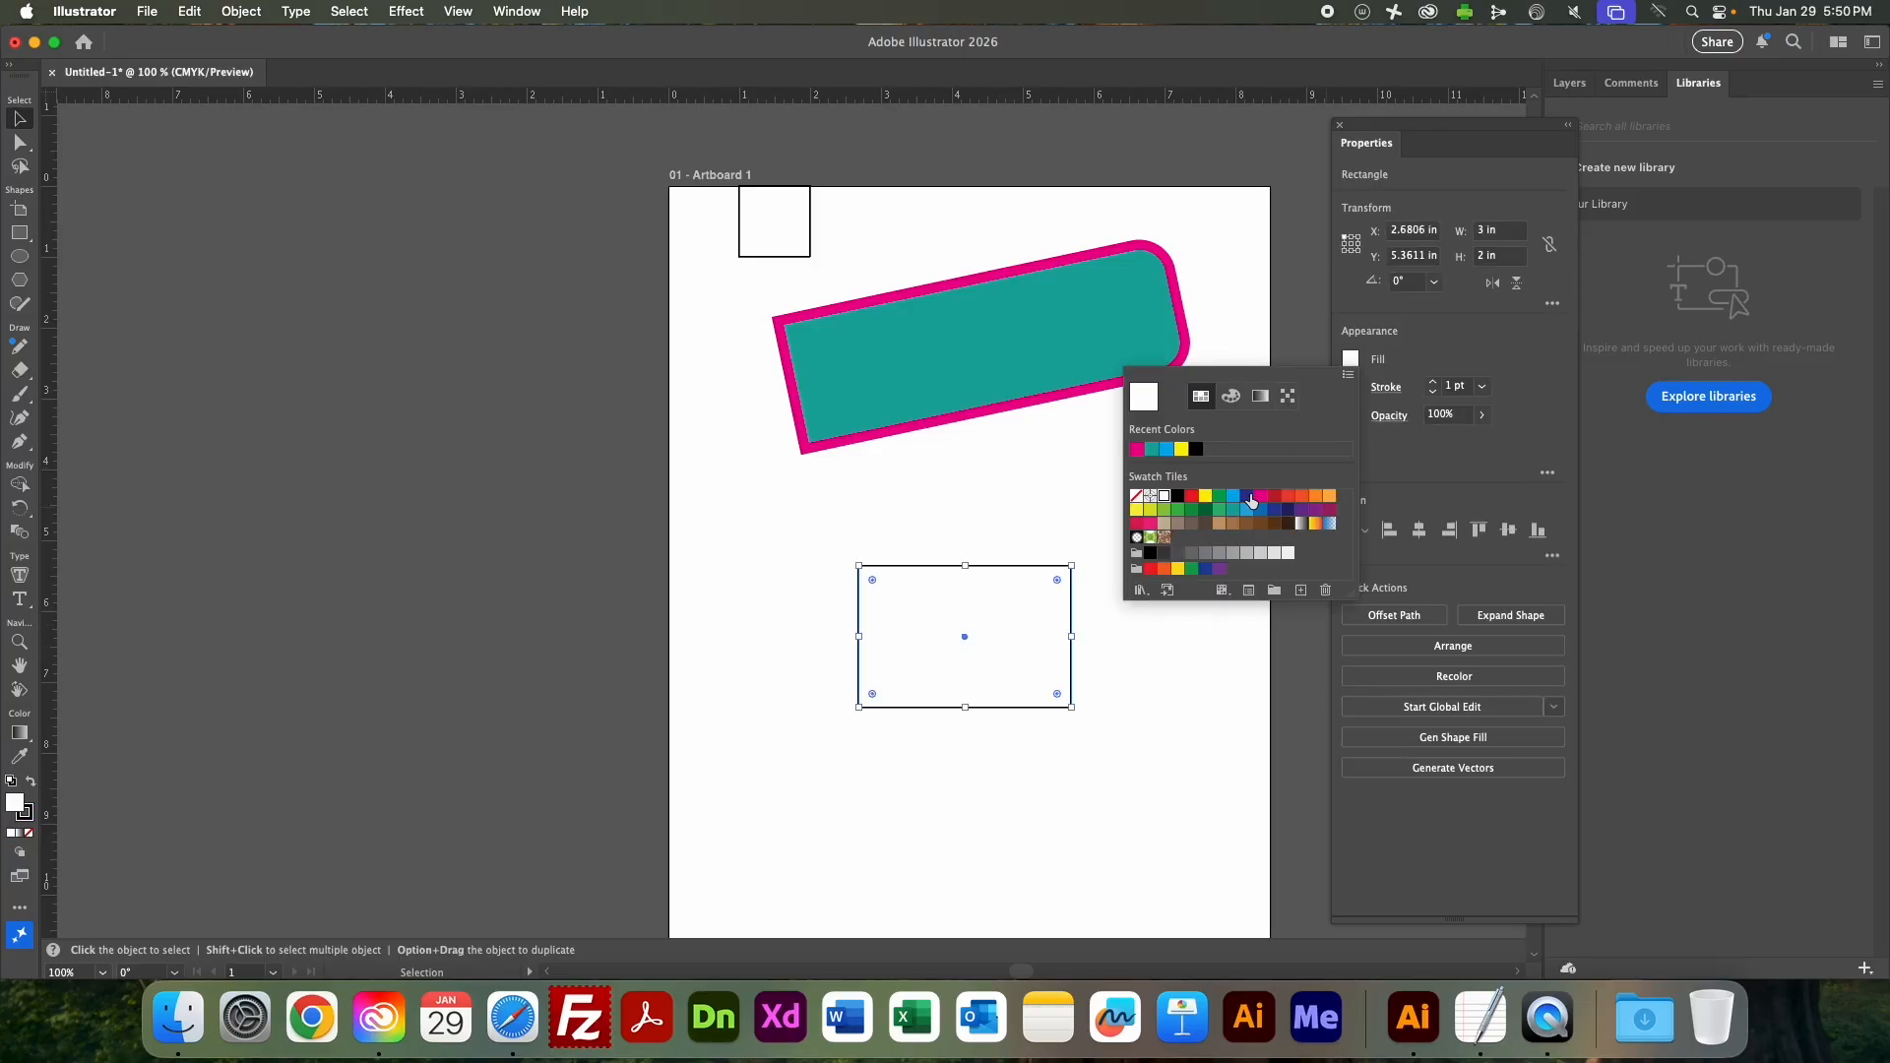
pyautogui.click(1335, 503)
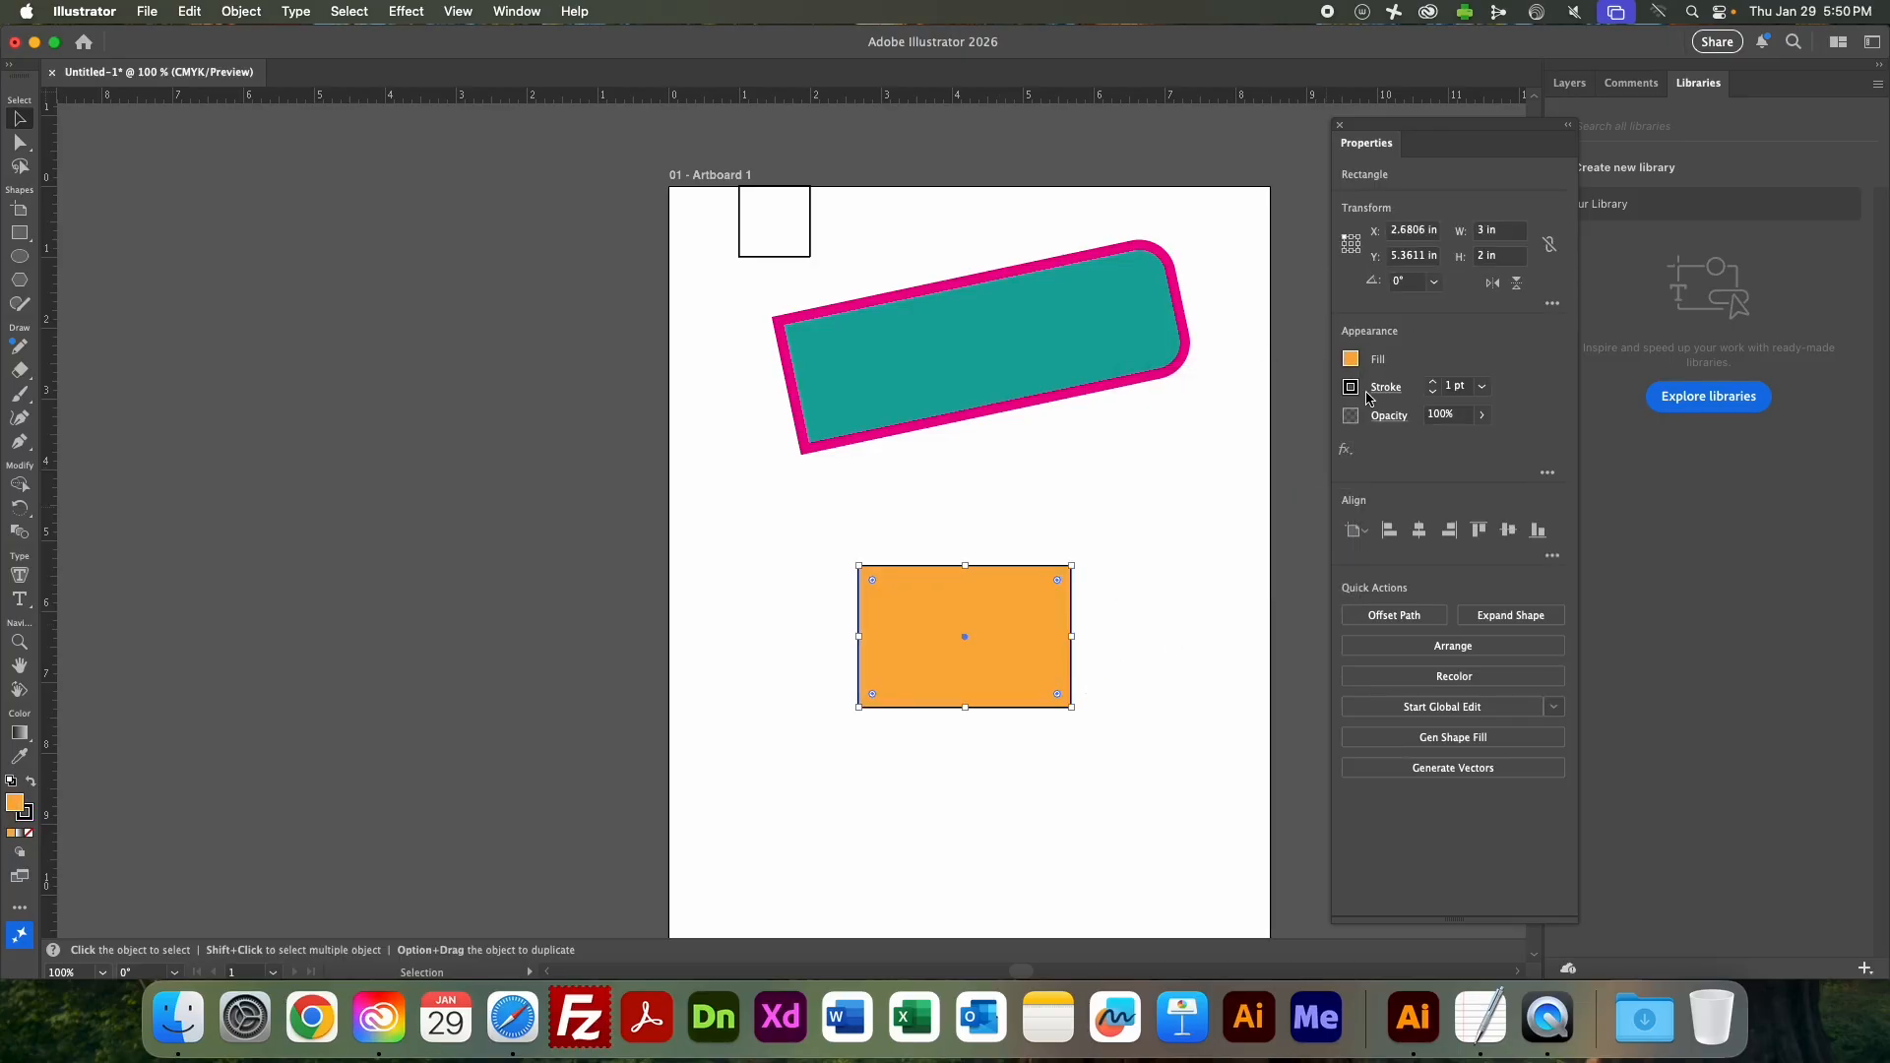
# Give the orange rectangle a red stroke with a weight of 20 pt, and deselect it.
pyautogui.click(1352, 388)
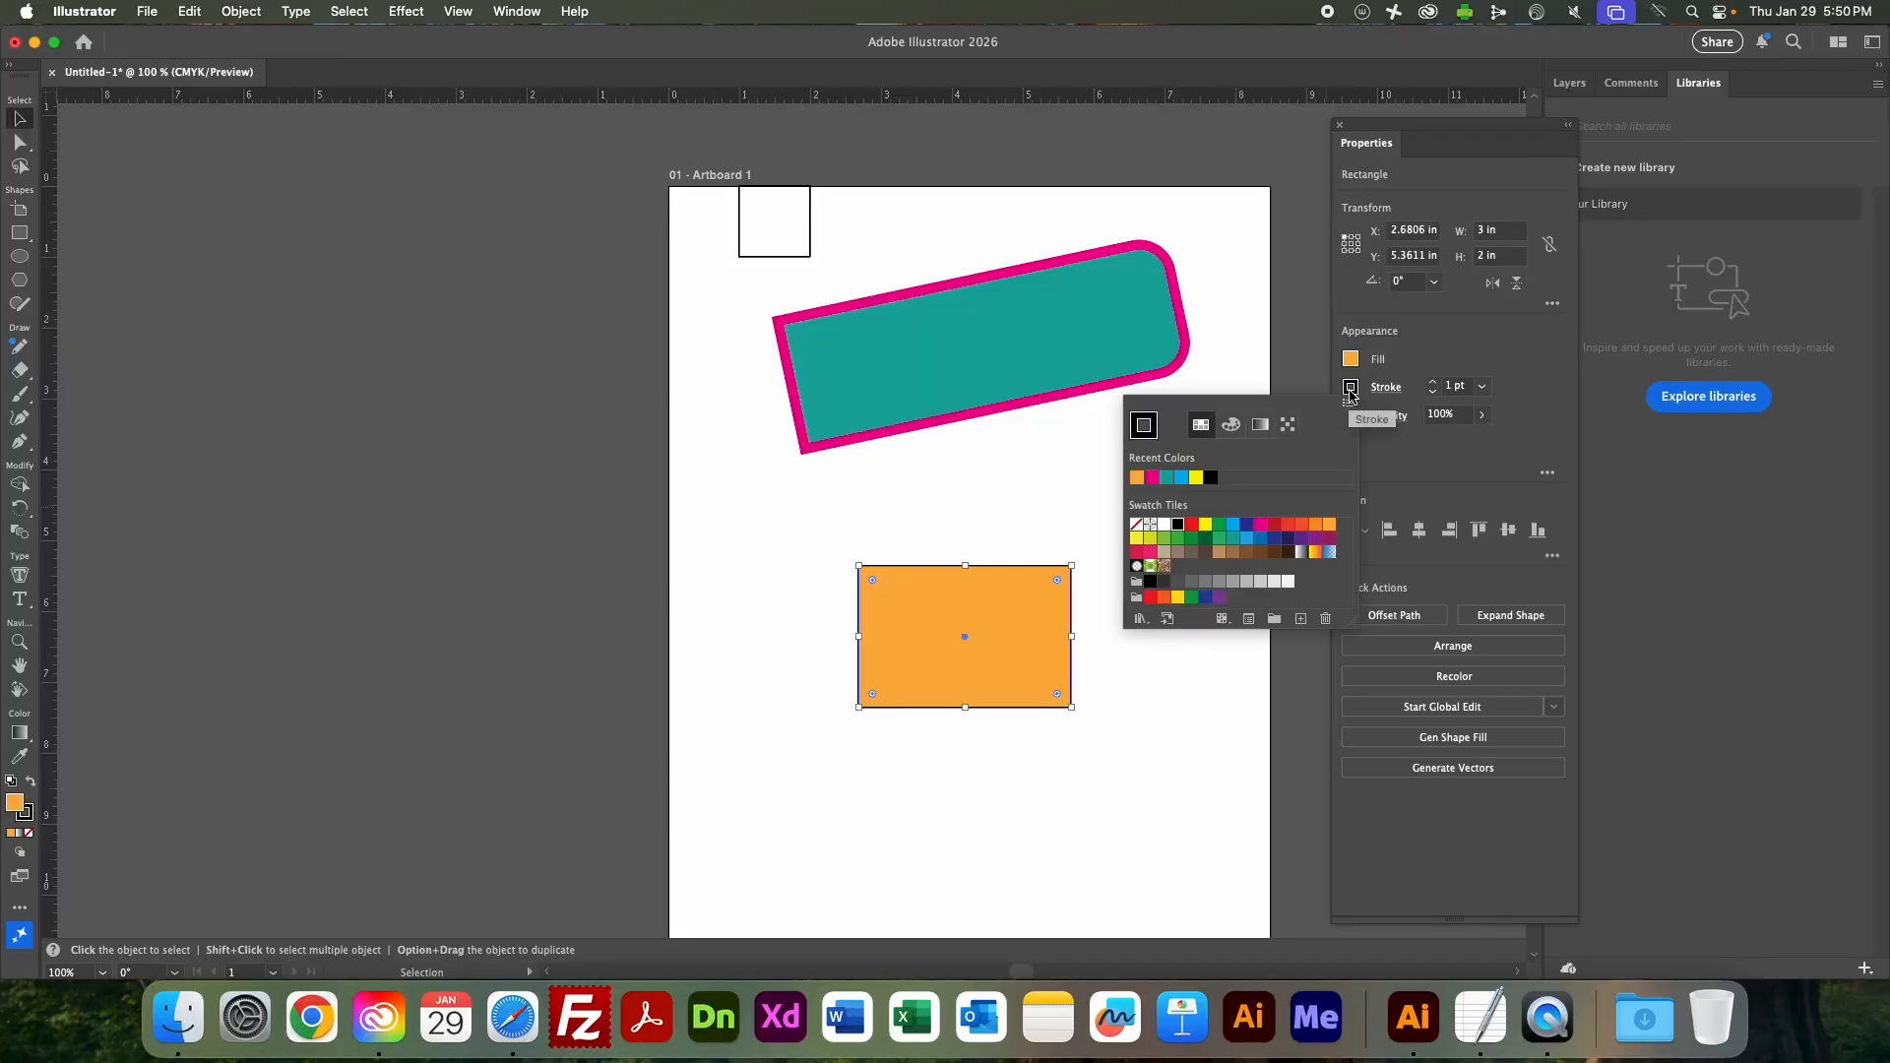
pyautogui.click(1193, 525)
pyautogui.click(1482, 387)
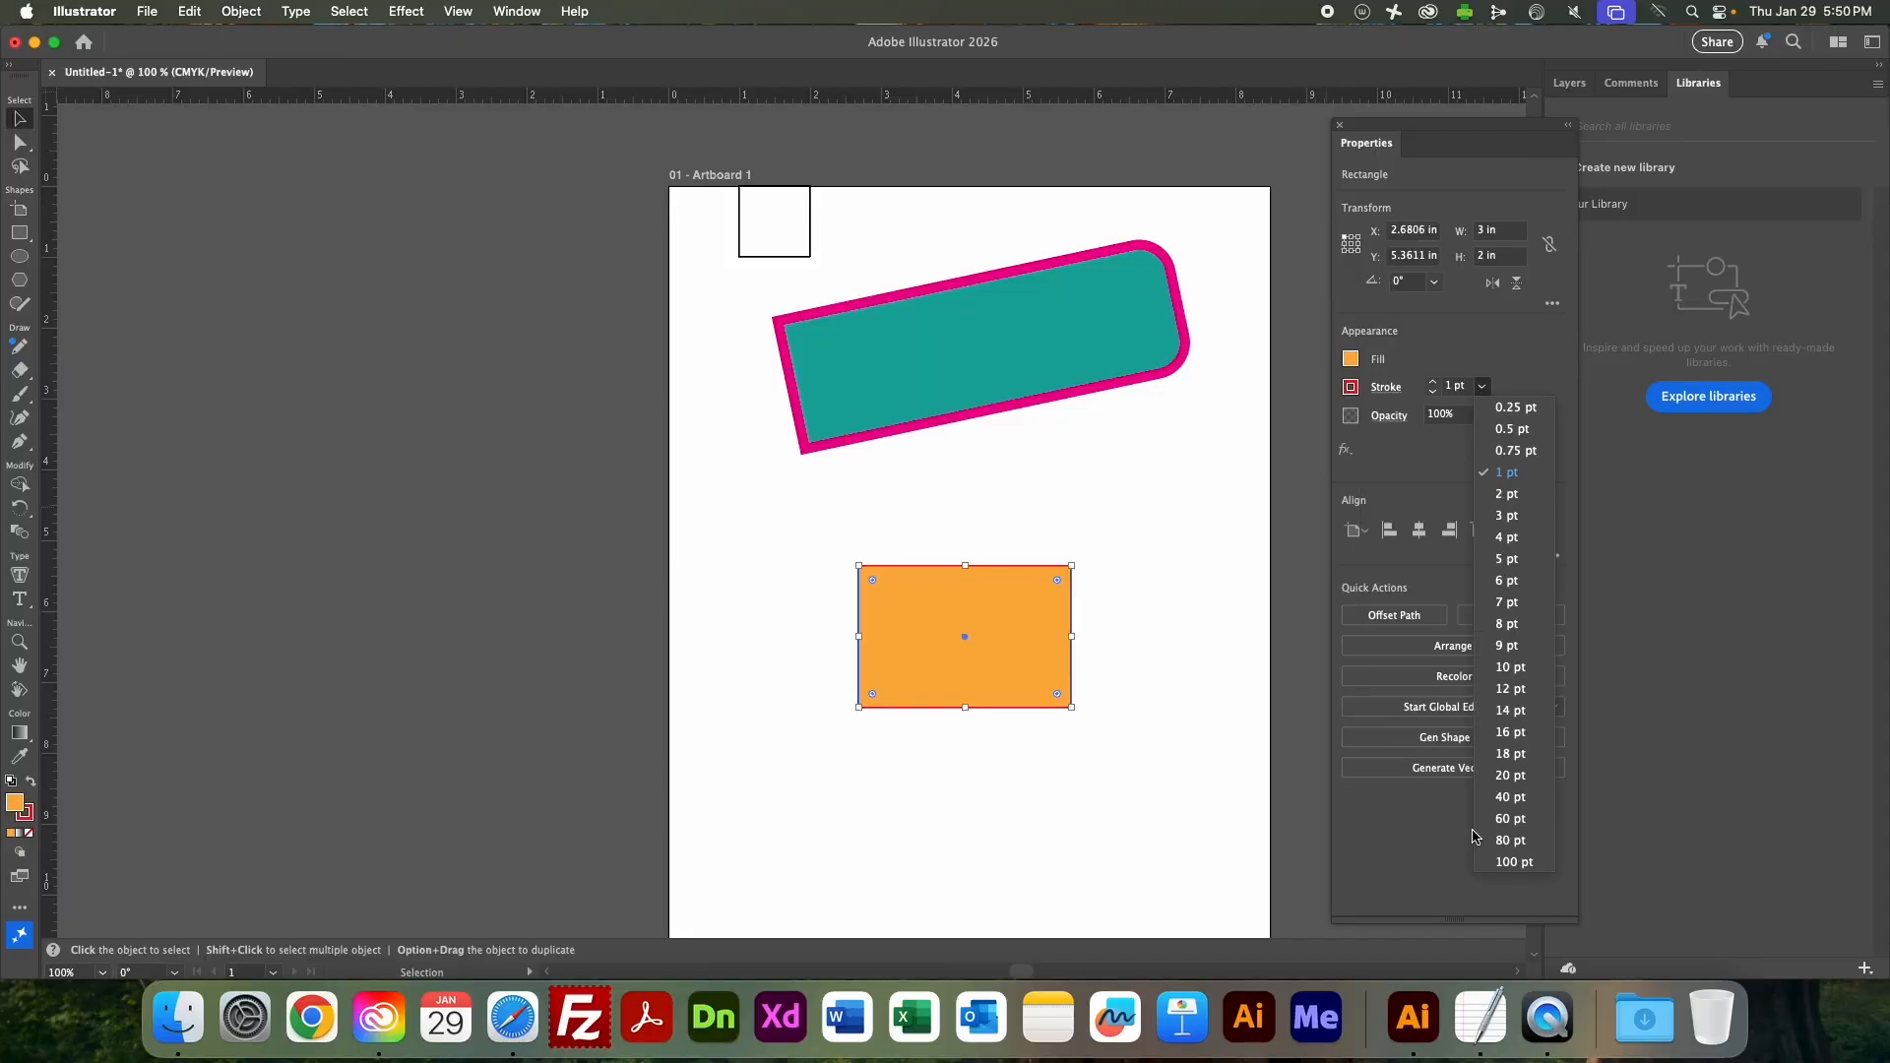
pyautogui.click(1506, 775)
pyautogui.click(1215, 527)
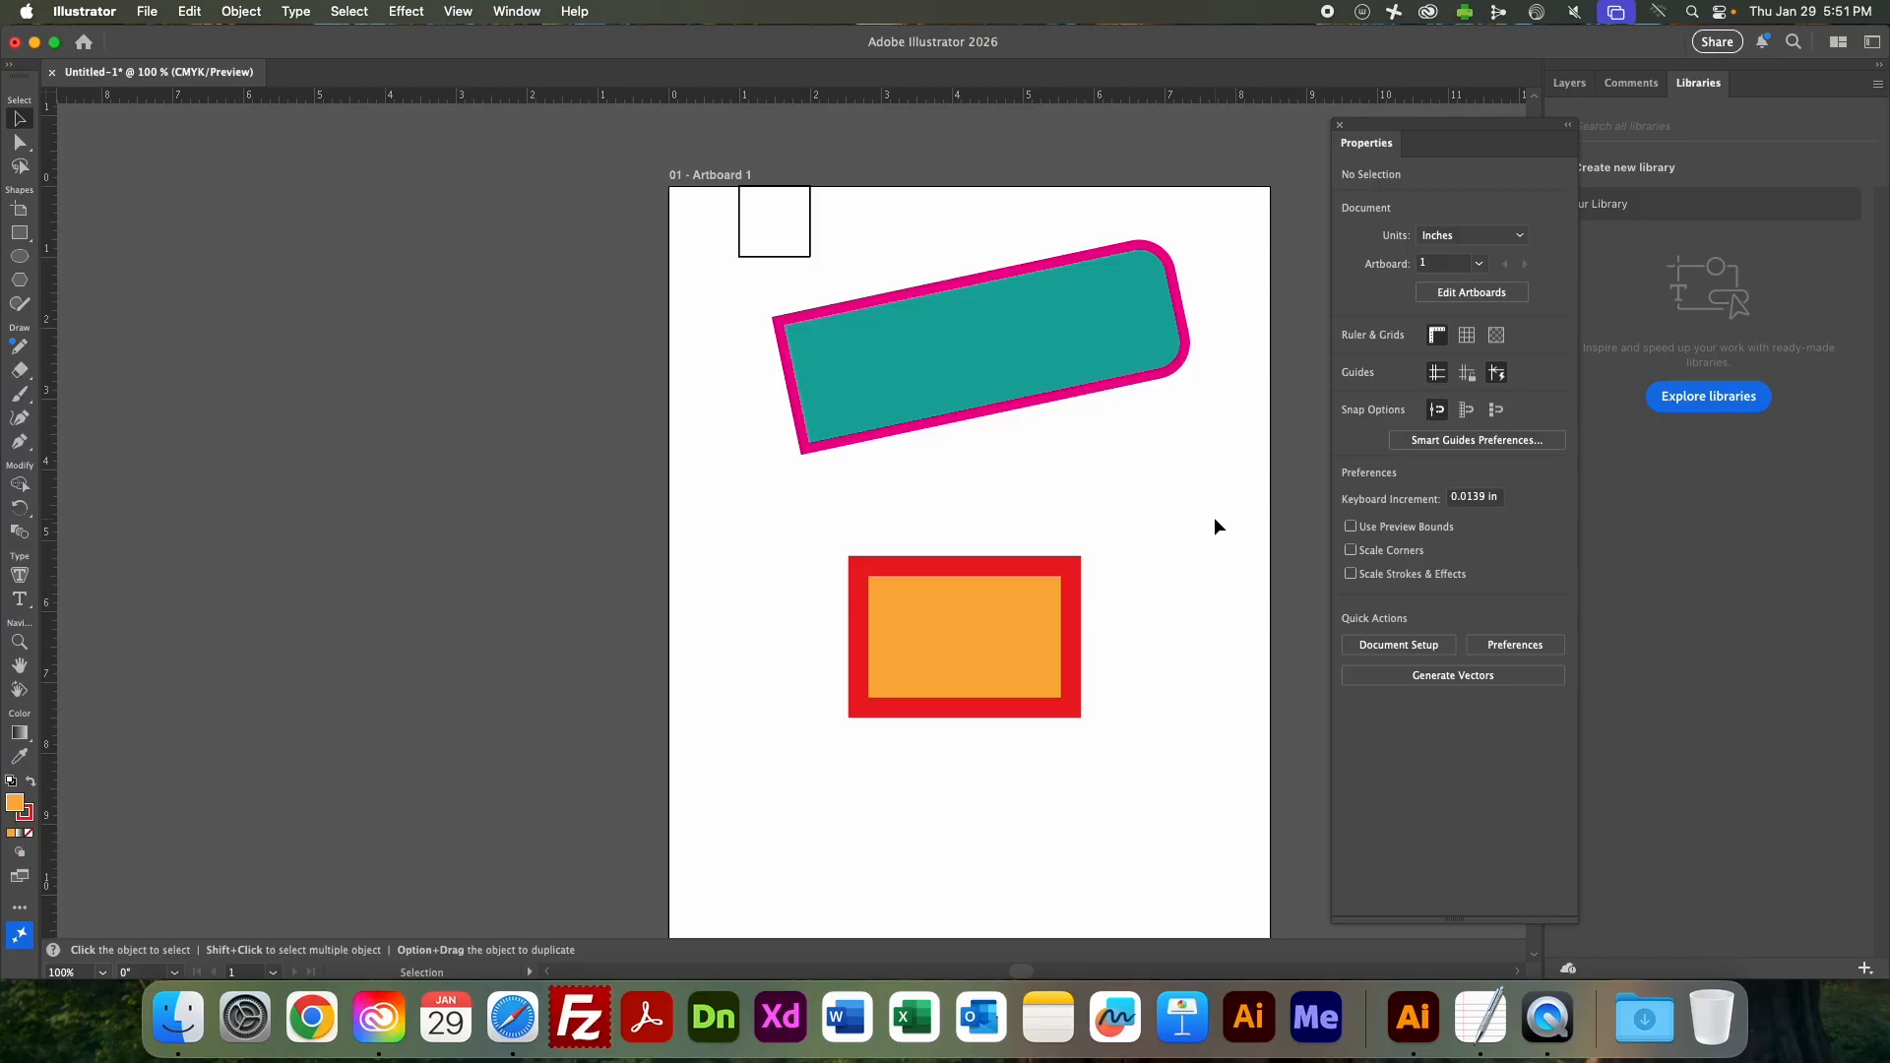
# Move the orange rectangle over the teal one to about X 3.04 in, Y 1.9 in, shift the teal rectangle slightly upward, and deselect.
pyautogui.moveTo(1038, 655)
pyautogui.mouseDown()
pyautogui.moveTo(1076, 438)
pyautogui.moveTo(1060, 416)
pyautogui.mouseUp()
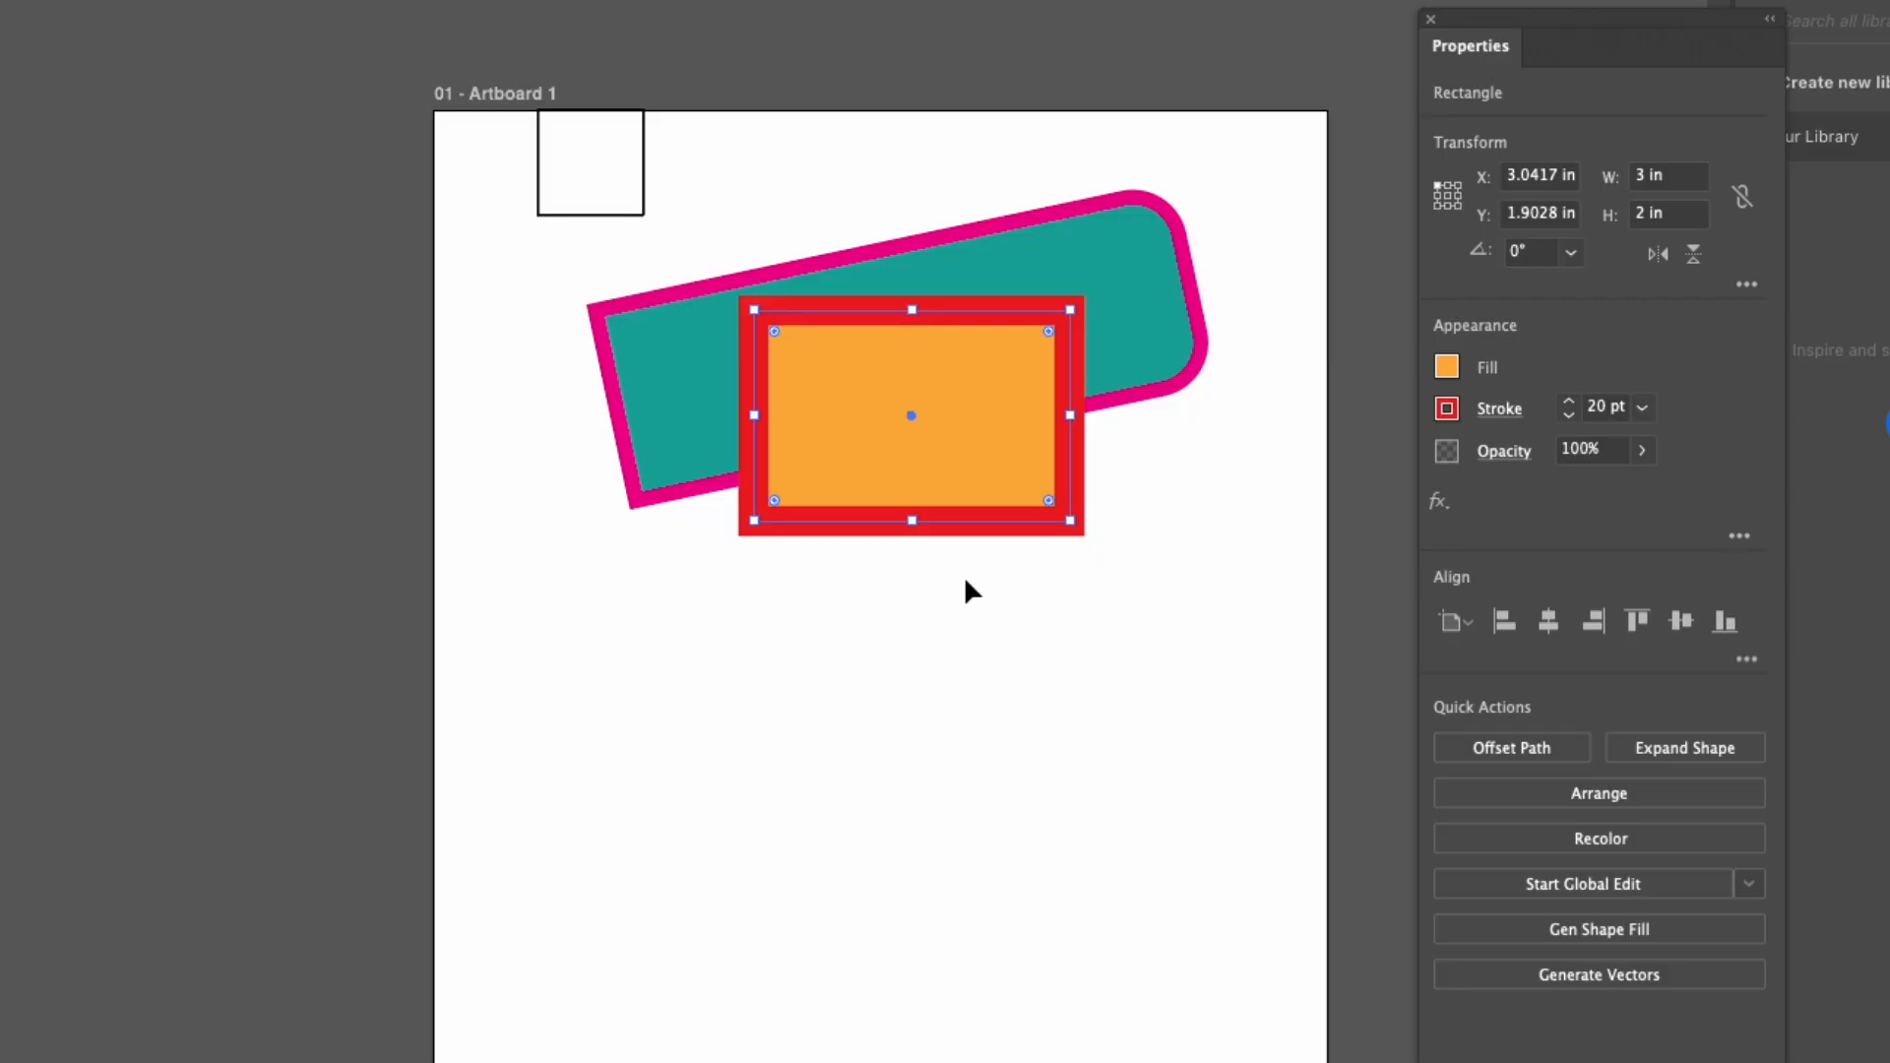
pyautogui.click(1140, 288)
pyautogui.moveTo(1140, 287); pyautogui.dragTo(1157, 232)
pyautogui.click(1264, 462)
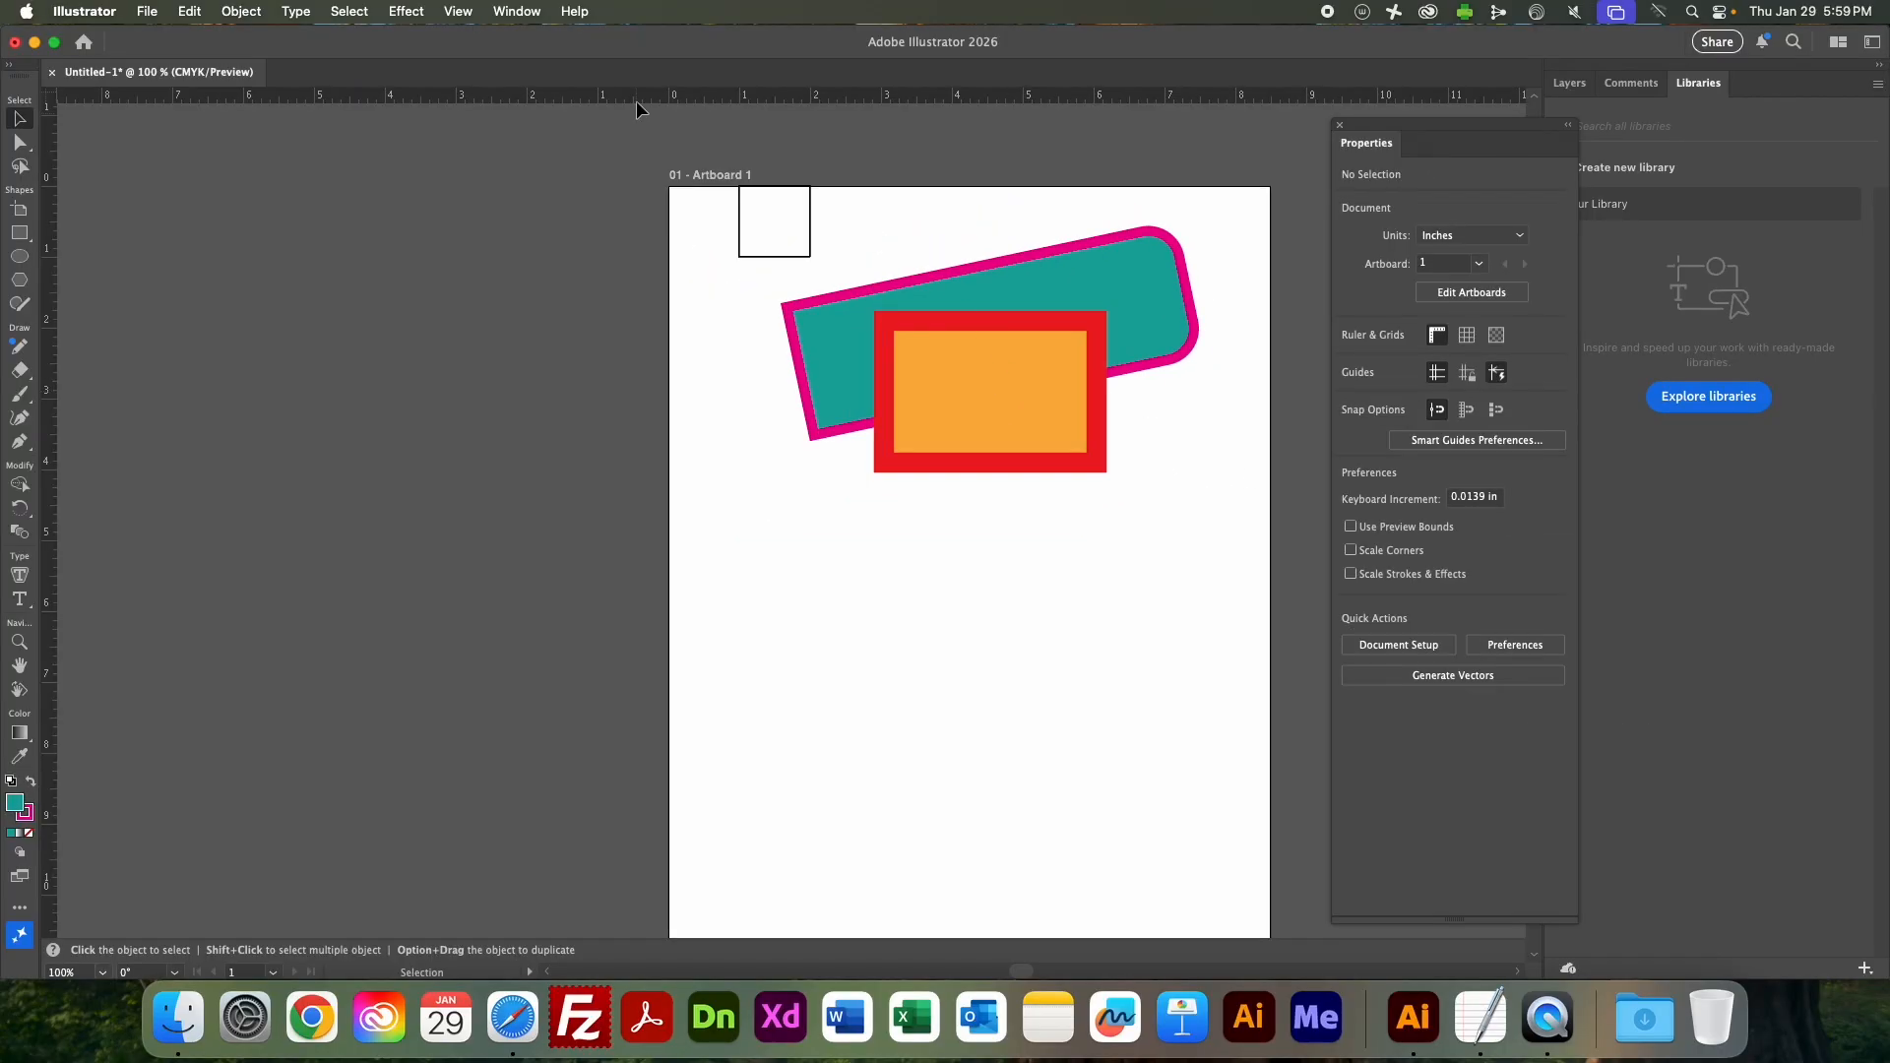
# Show the Layers panel, float it beside the artboard, and expand Layer 1 to list its objects.
pyautogui.click(516, 8)
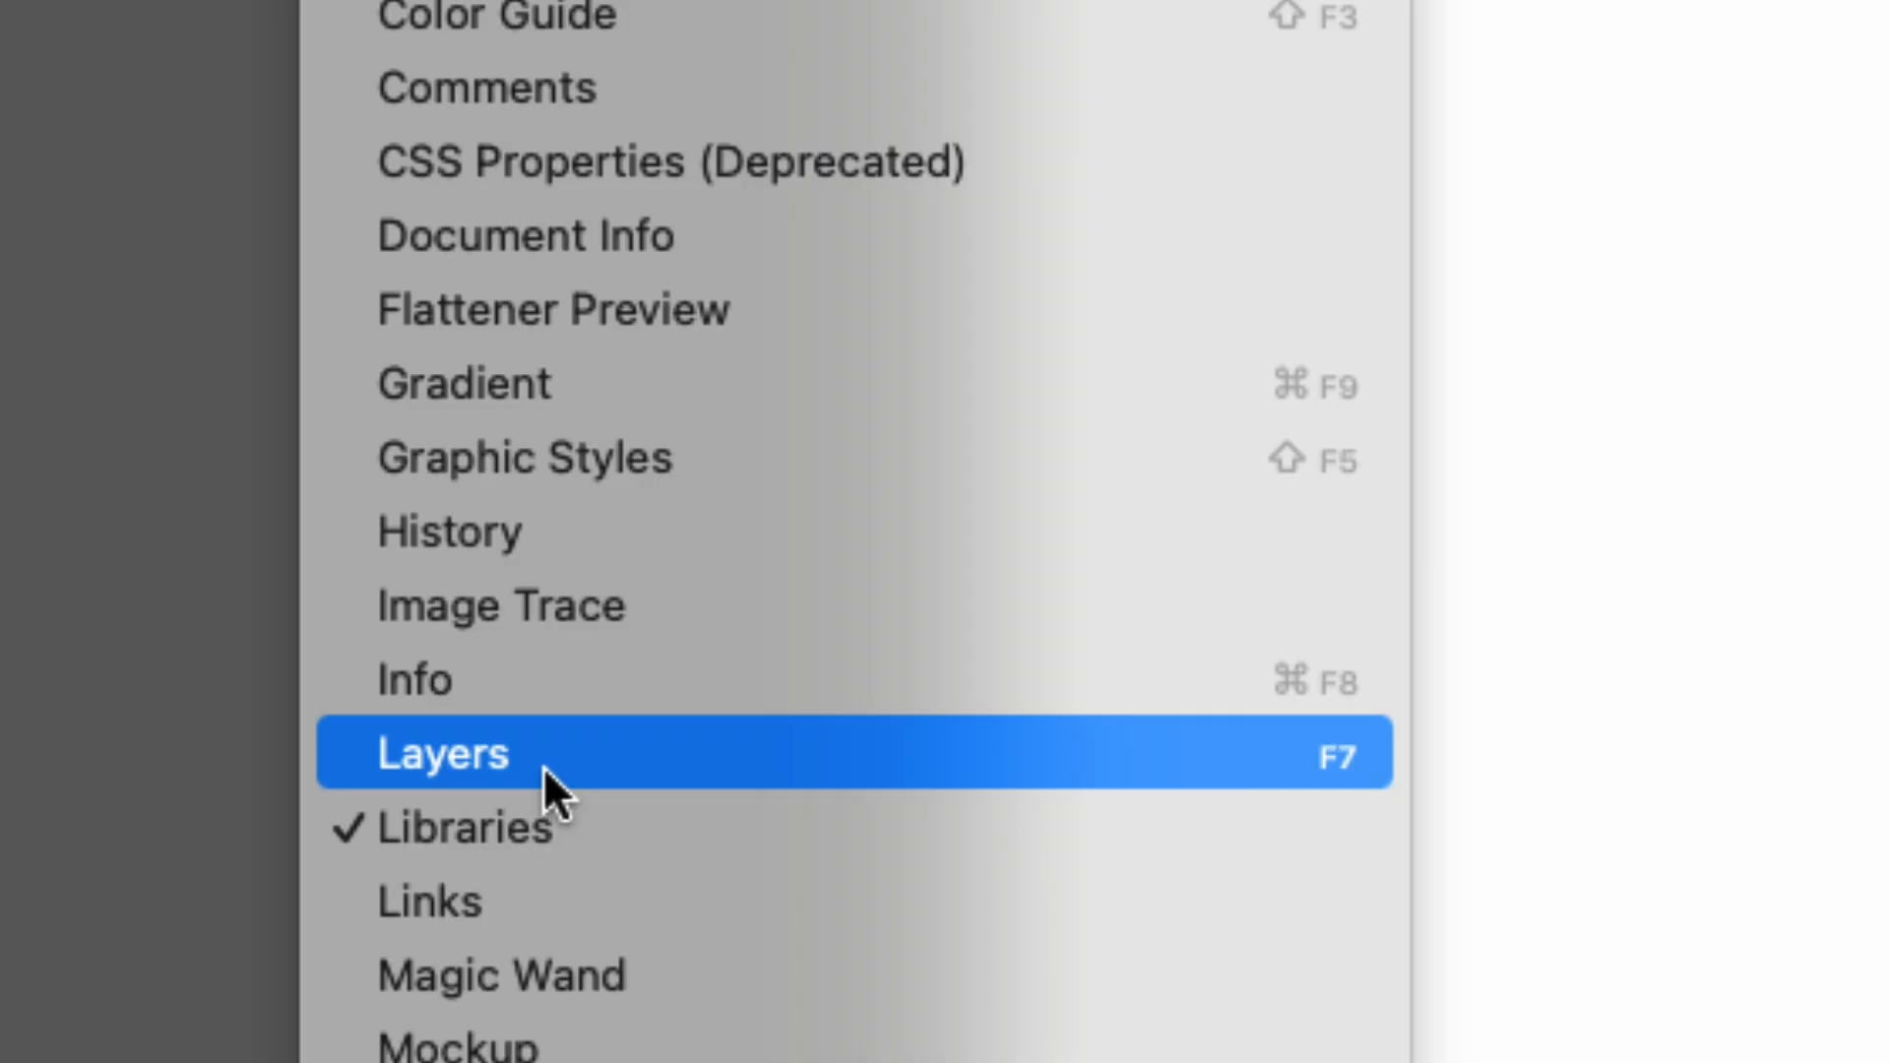
pyautogui.click(544, 766)
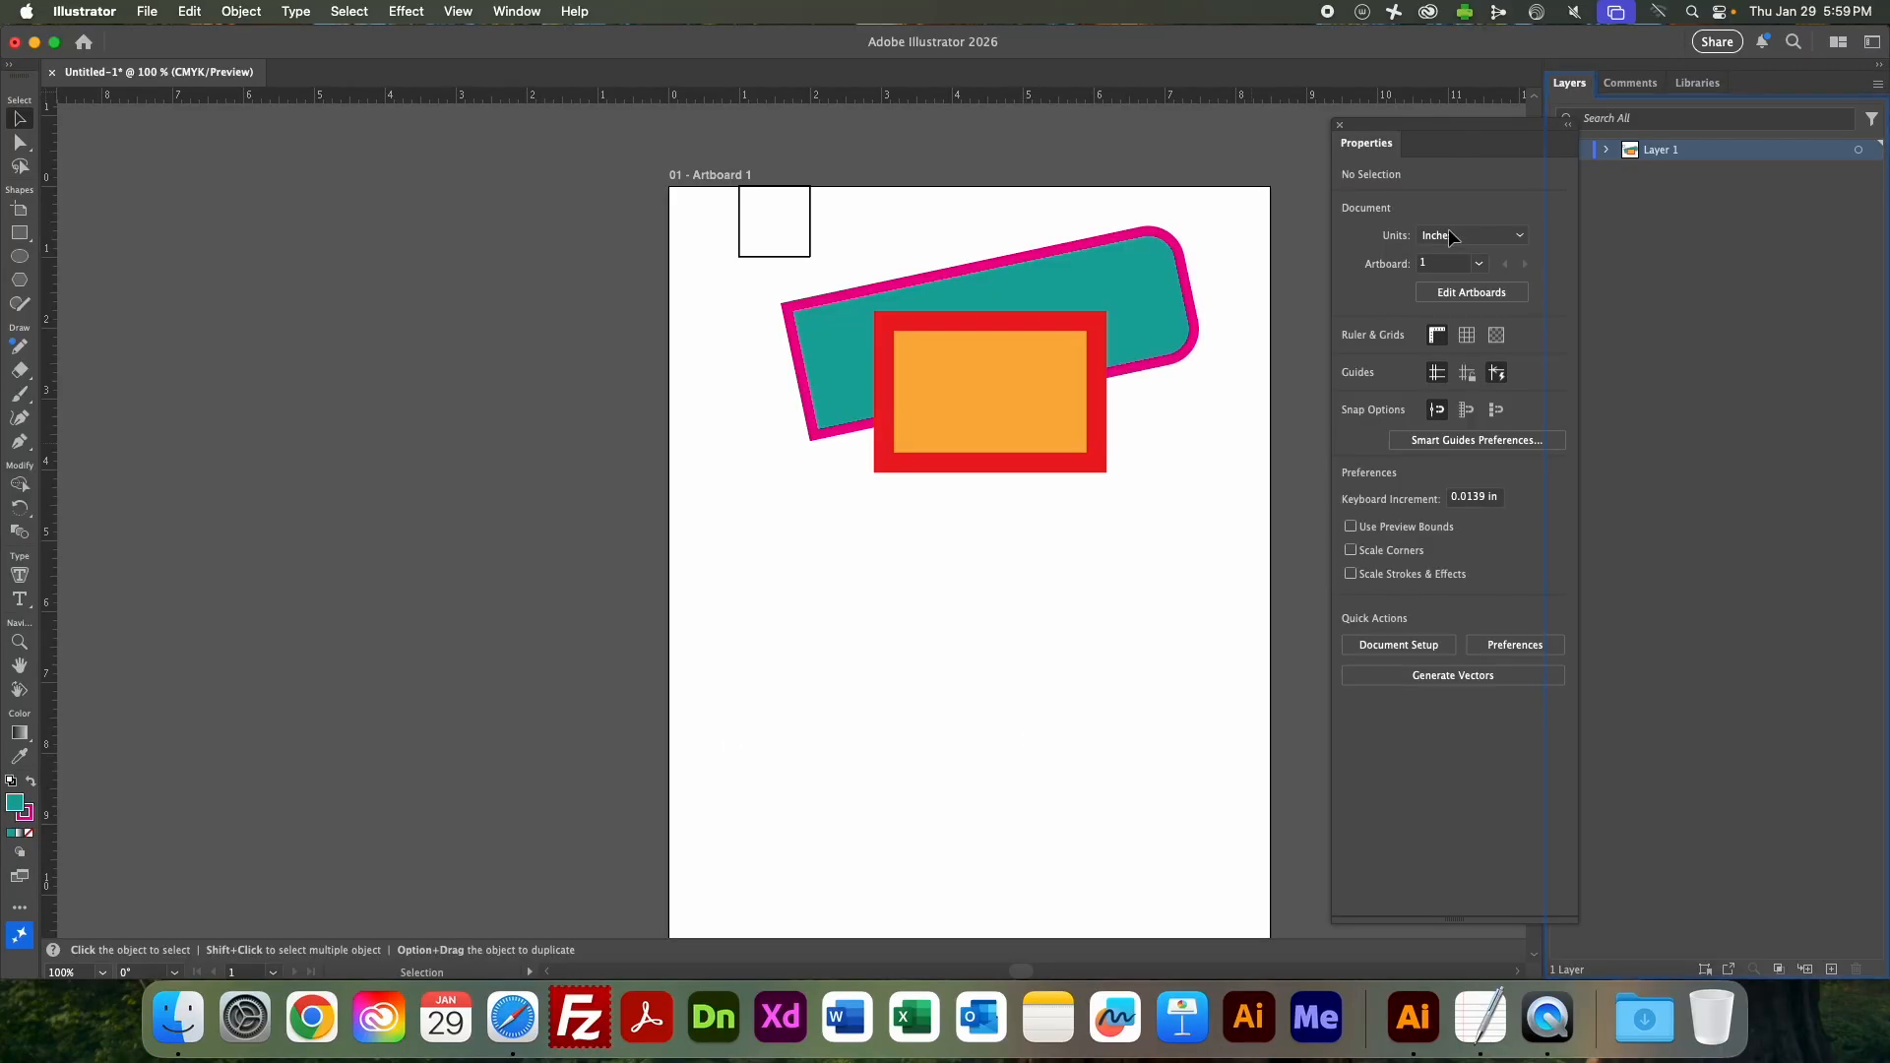
pyautogui.moveTo(1515, 124); pyautogui.dragTo(571, 208)
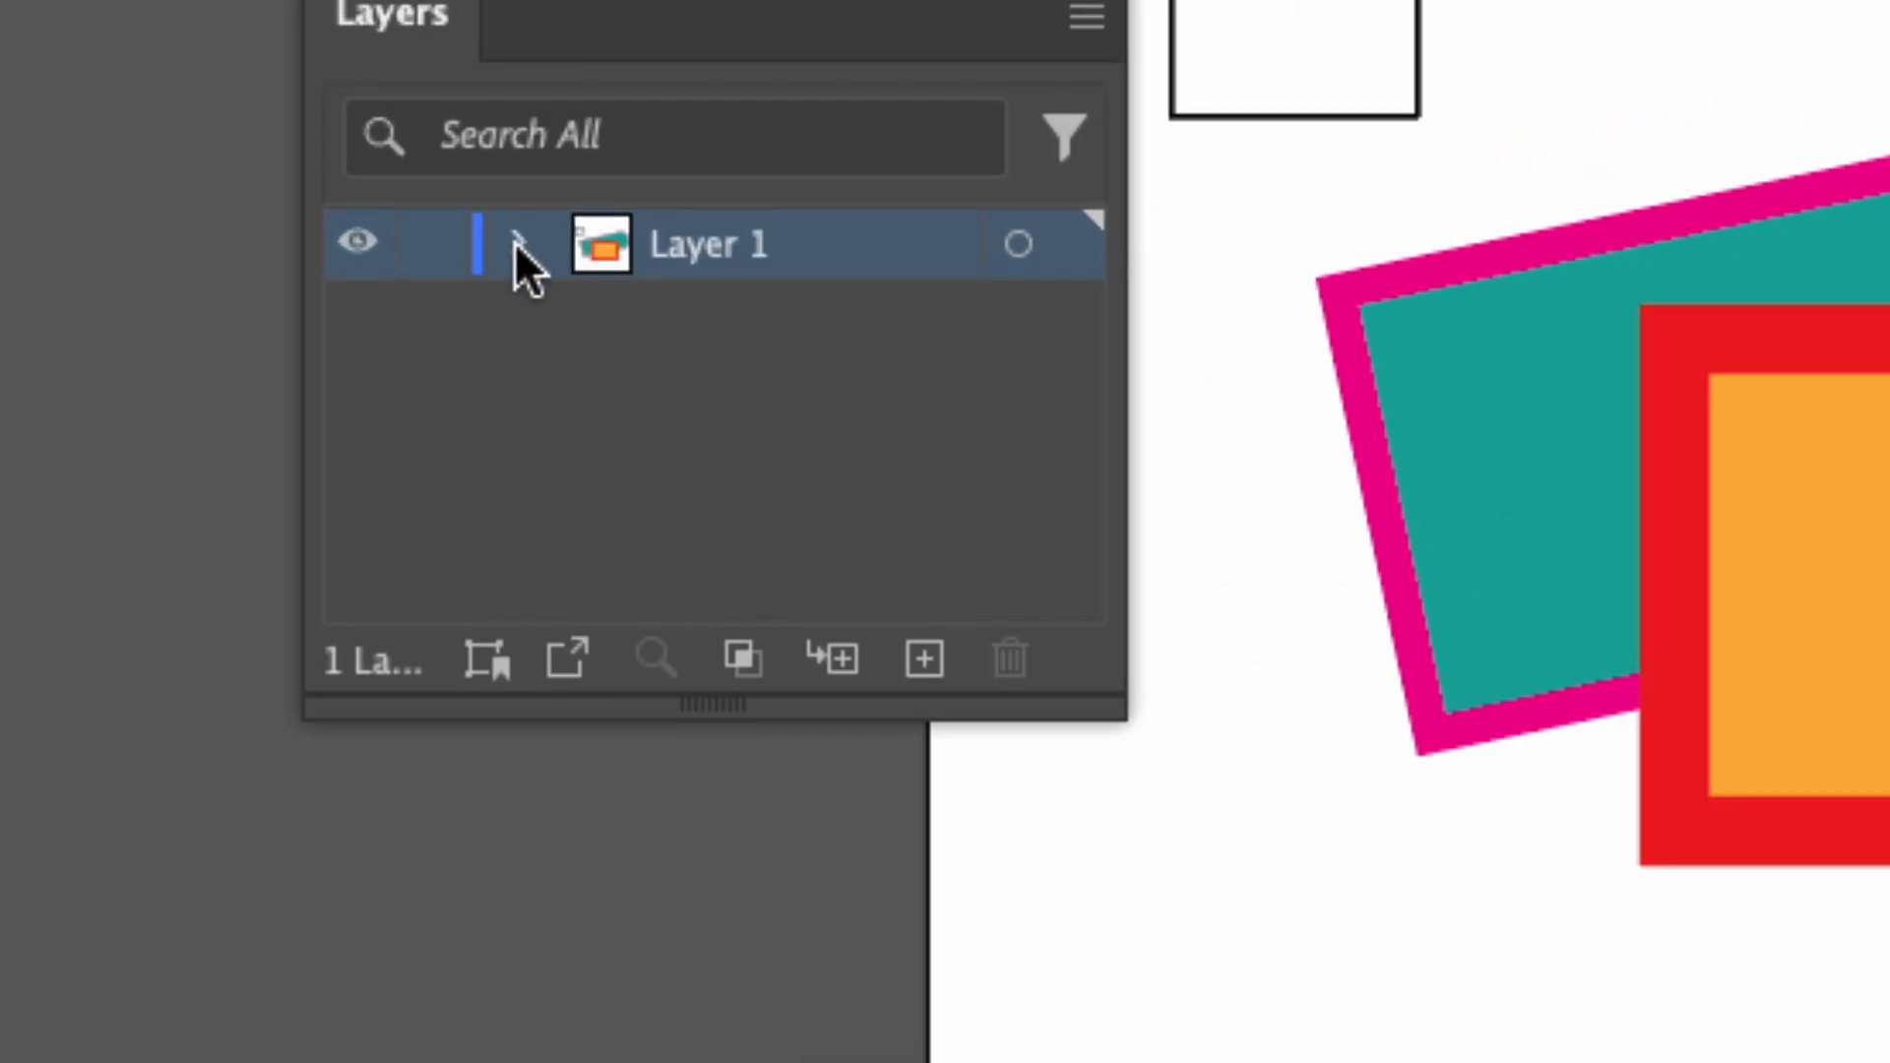
pyautogui.click(518, 240)
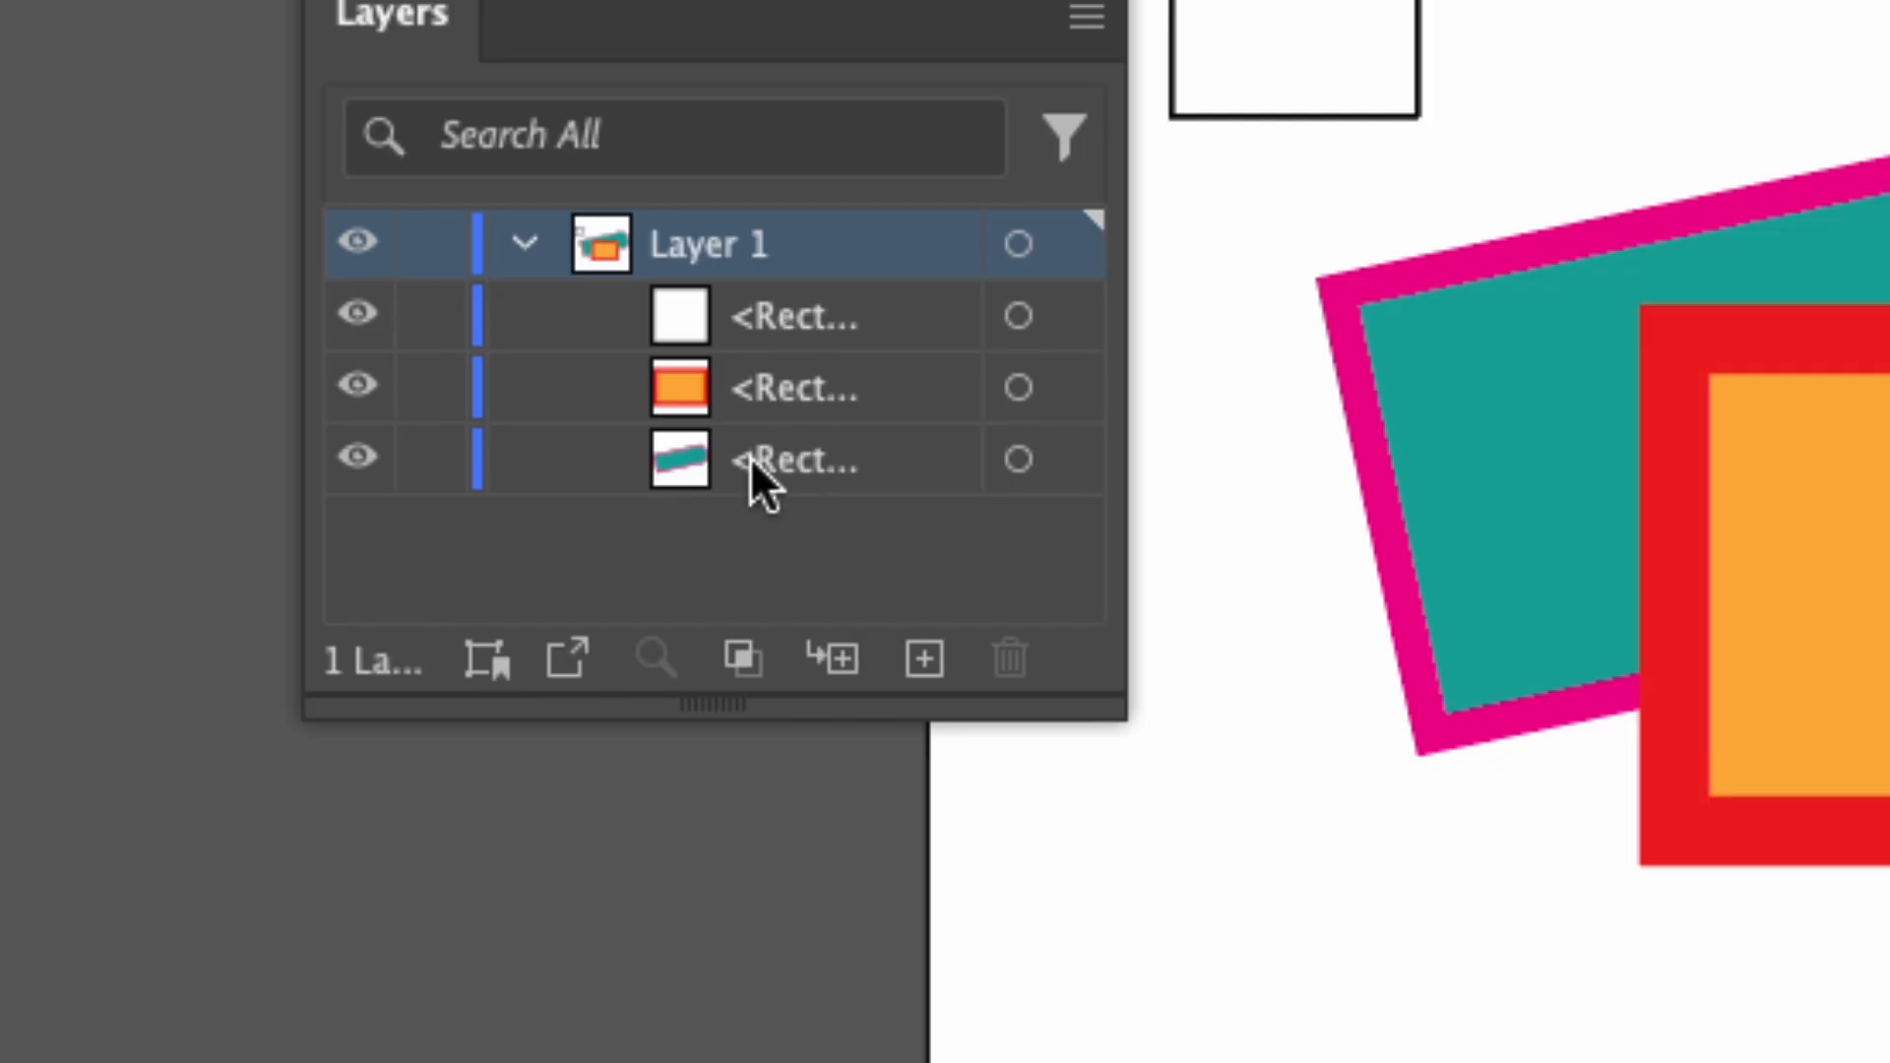
# Highlight the white, orange and teal rectangle entries under Layer 1 one by one to review their stacking order.
pyautogui.click(758, 315)
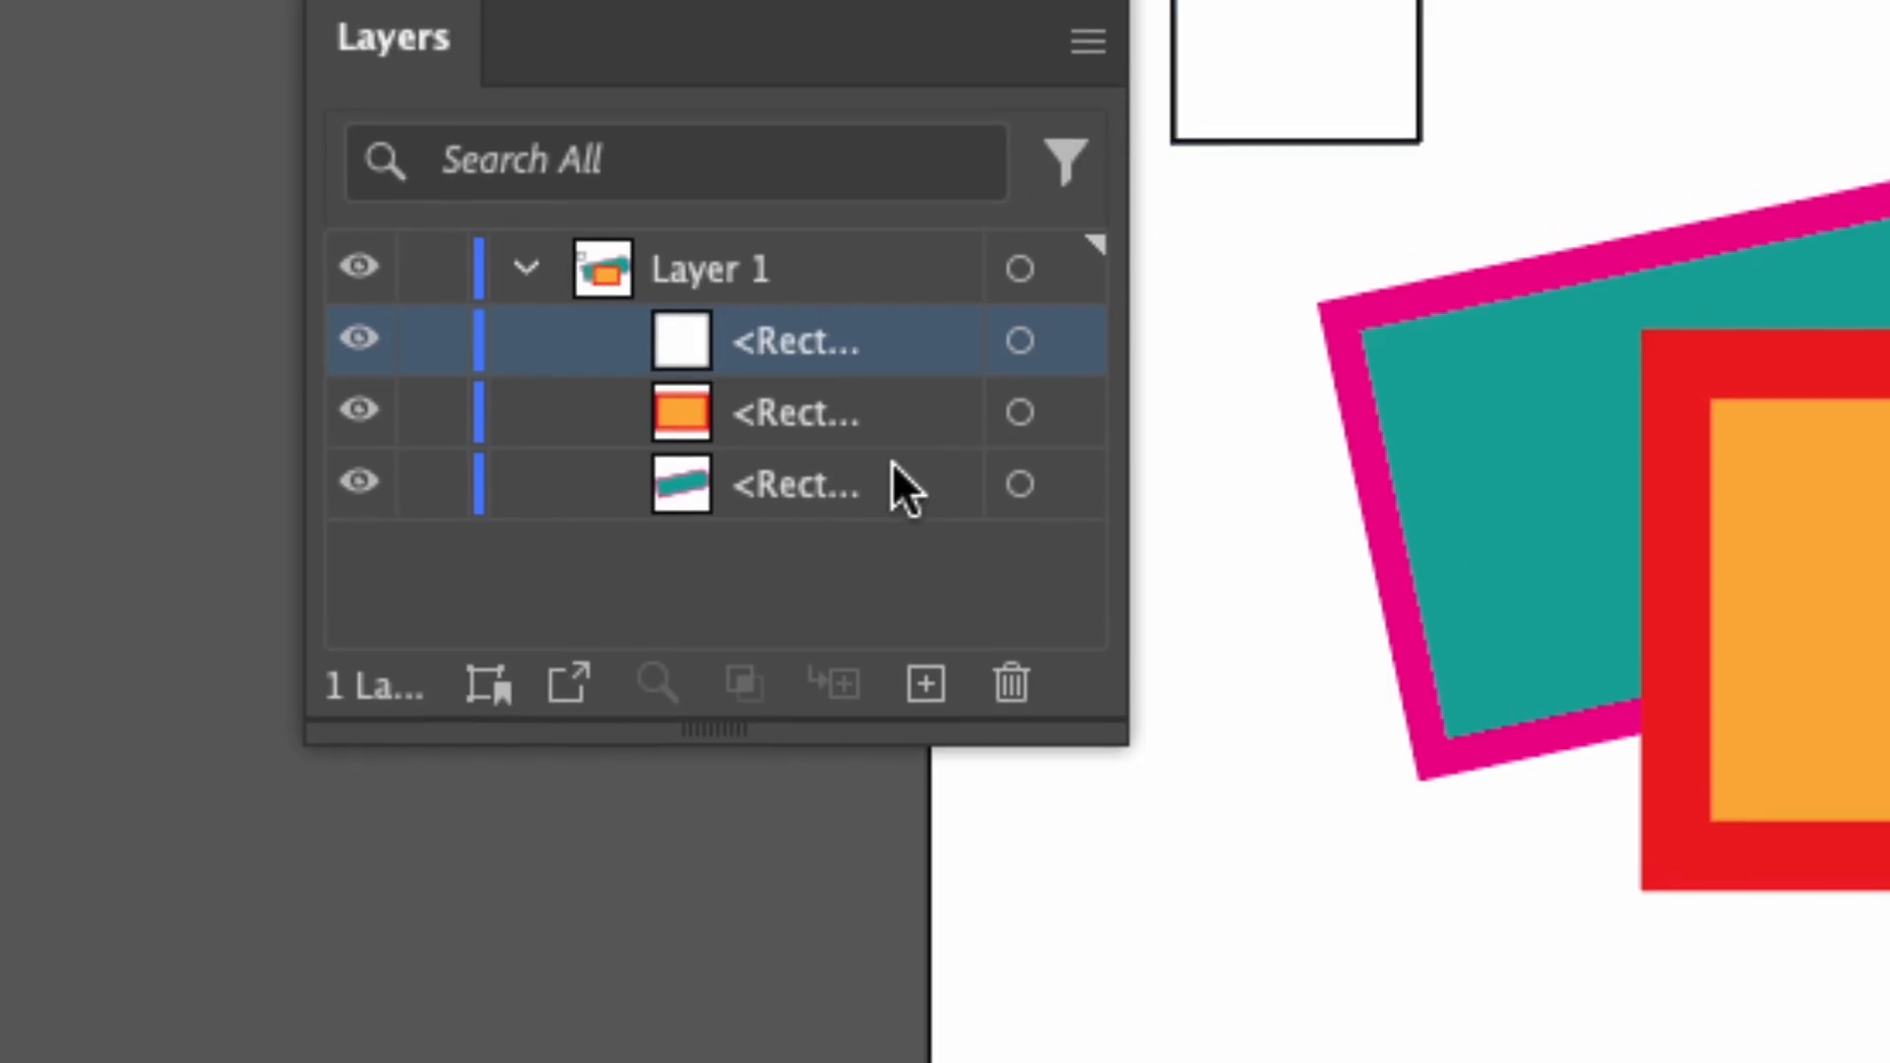
pyautogui.click(766, 406)
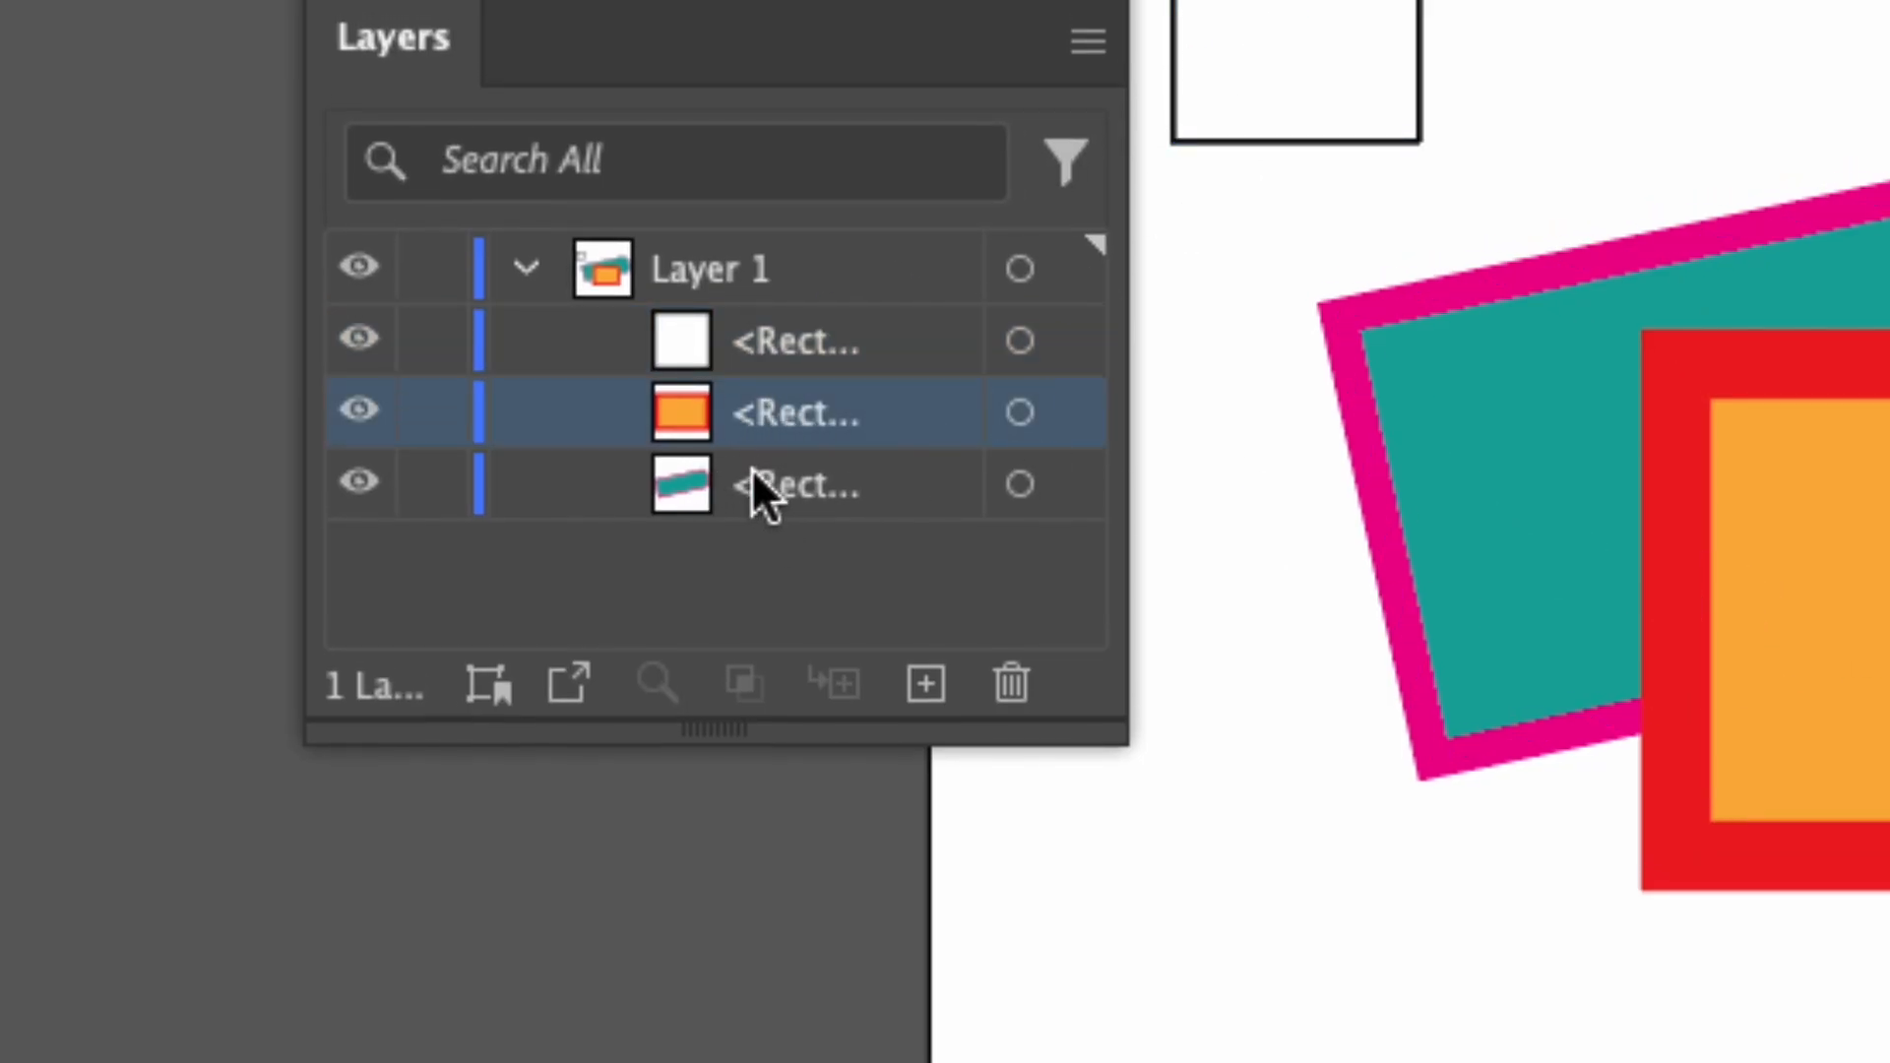
pyautogui.click(729, 482)
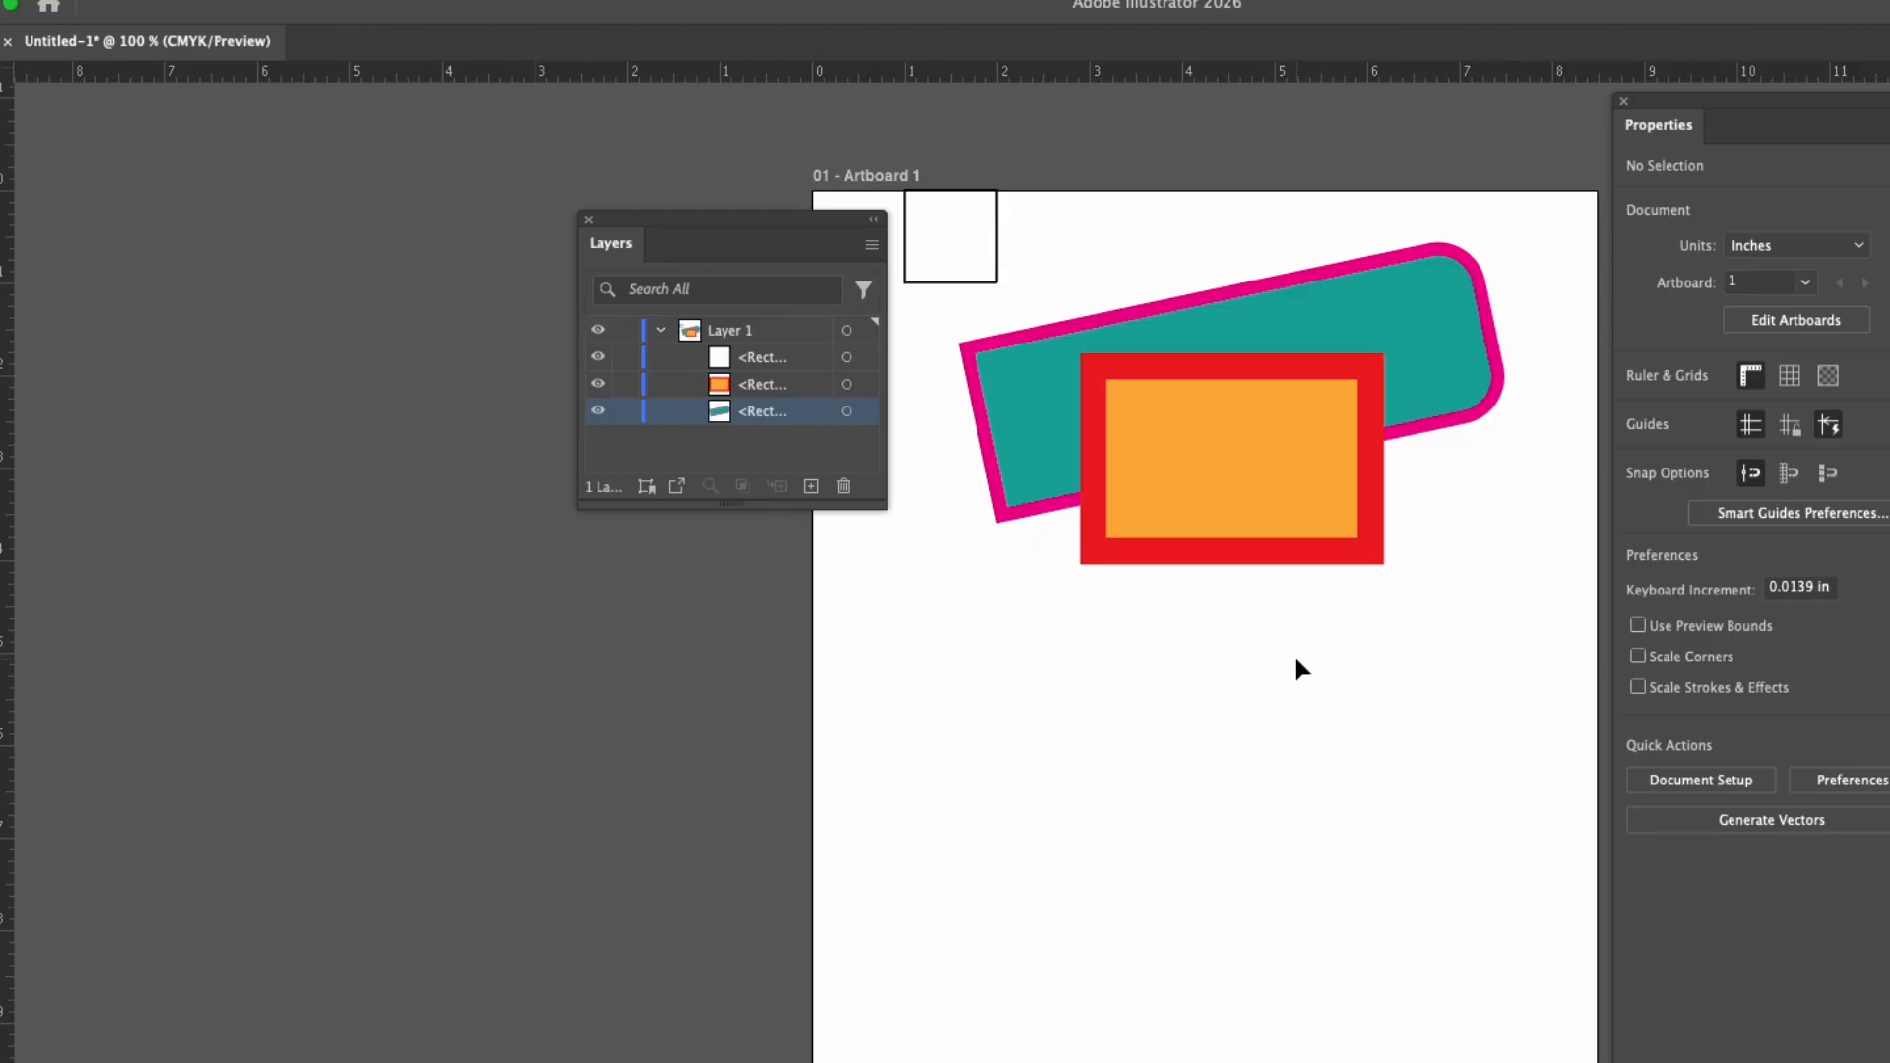
# Select the teal rectangle on the artboard and bring it to the front of the stacking order.
pyautogui.click(1417, 327)
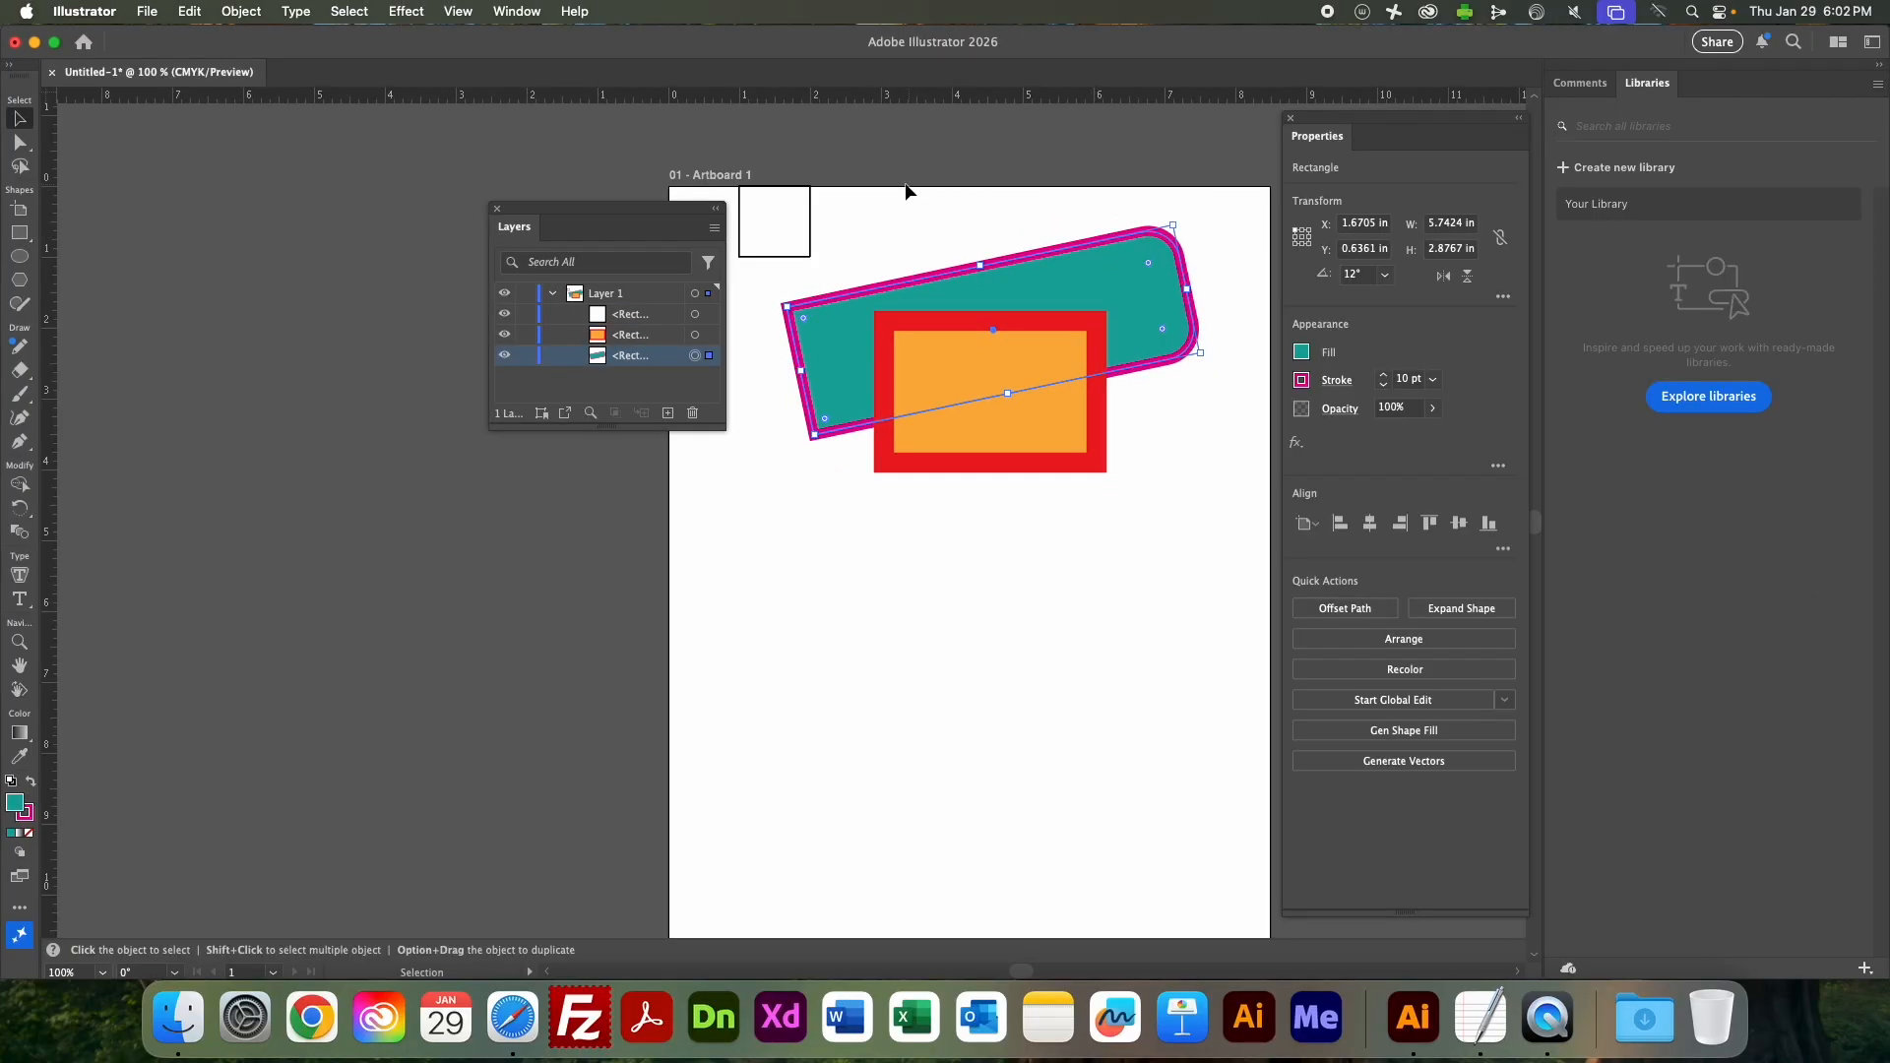
pyautogui.click(240, 8)
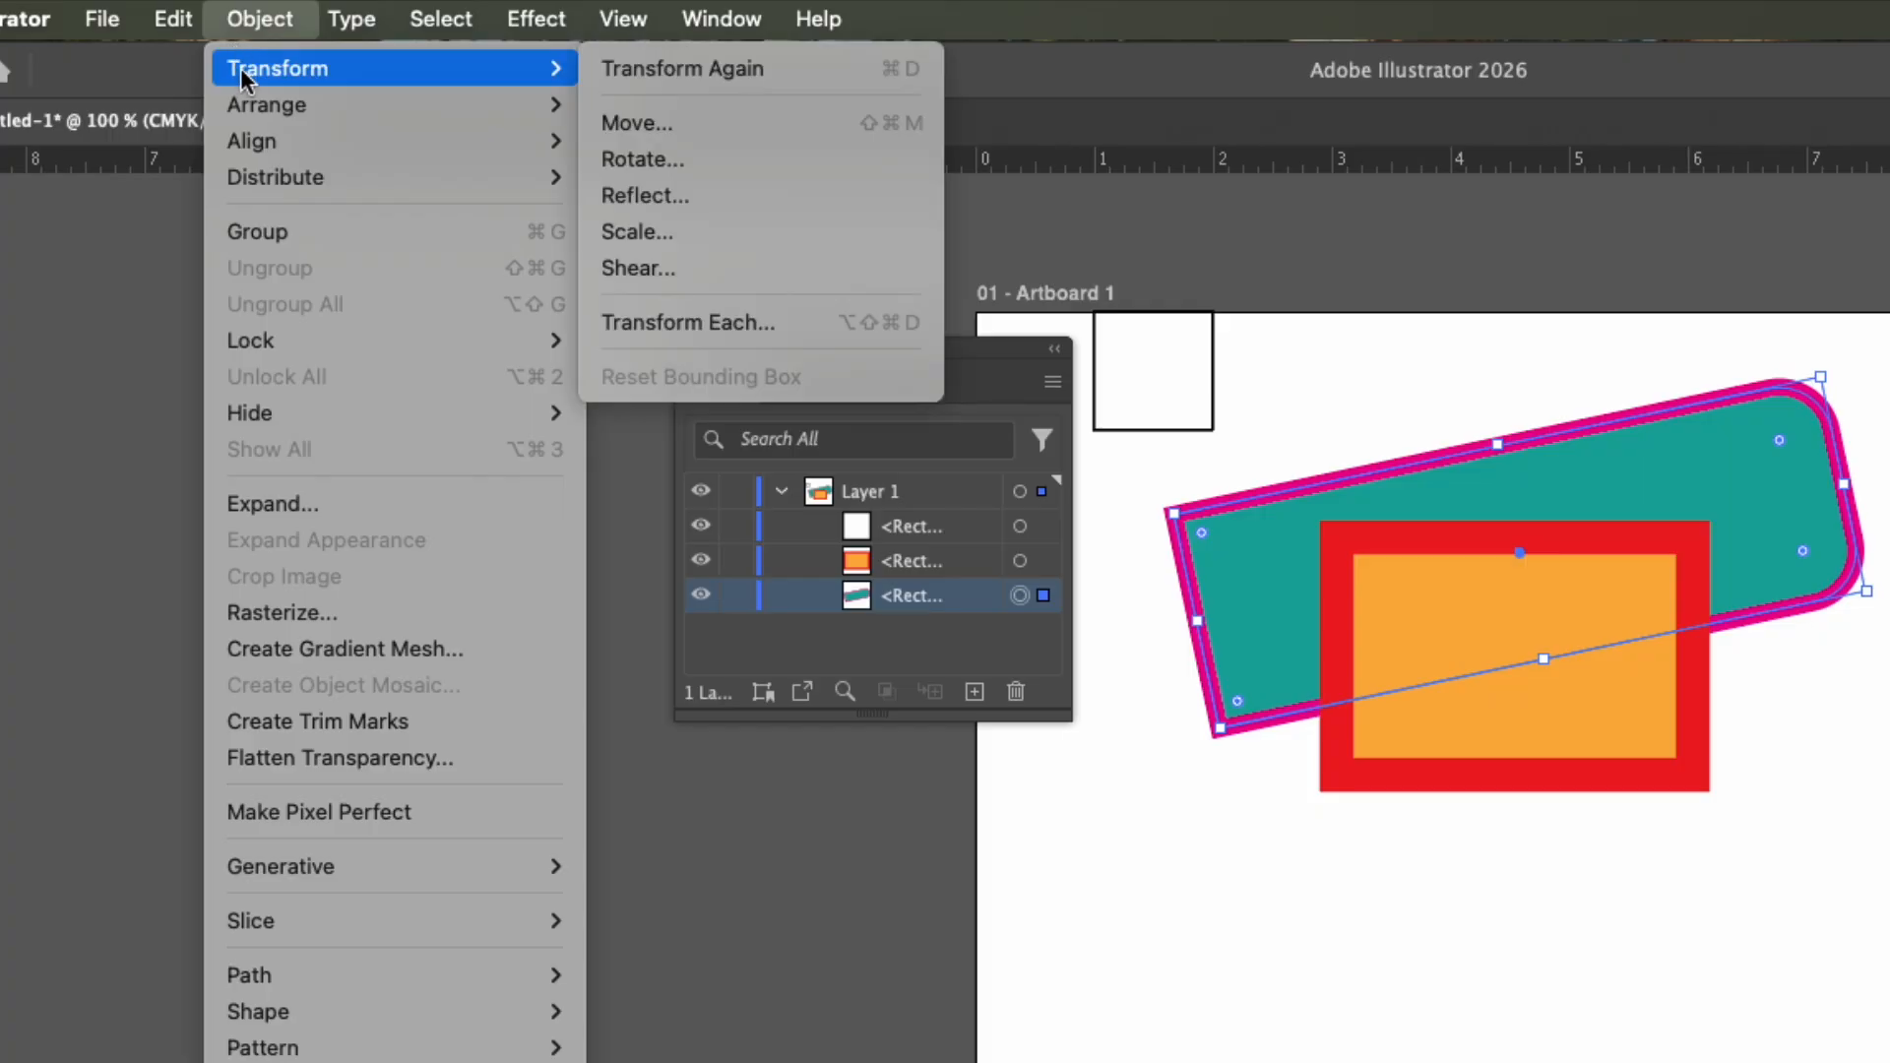
pyautogui.moveTo(263, 108)
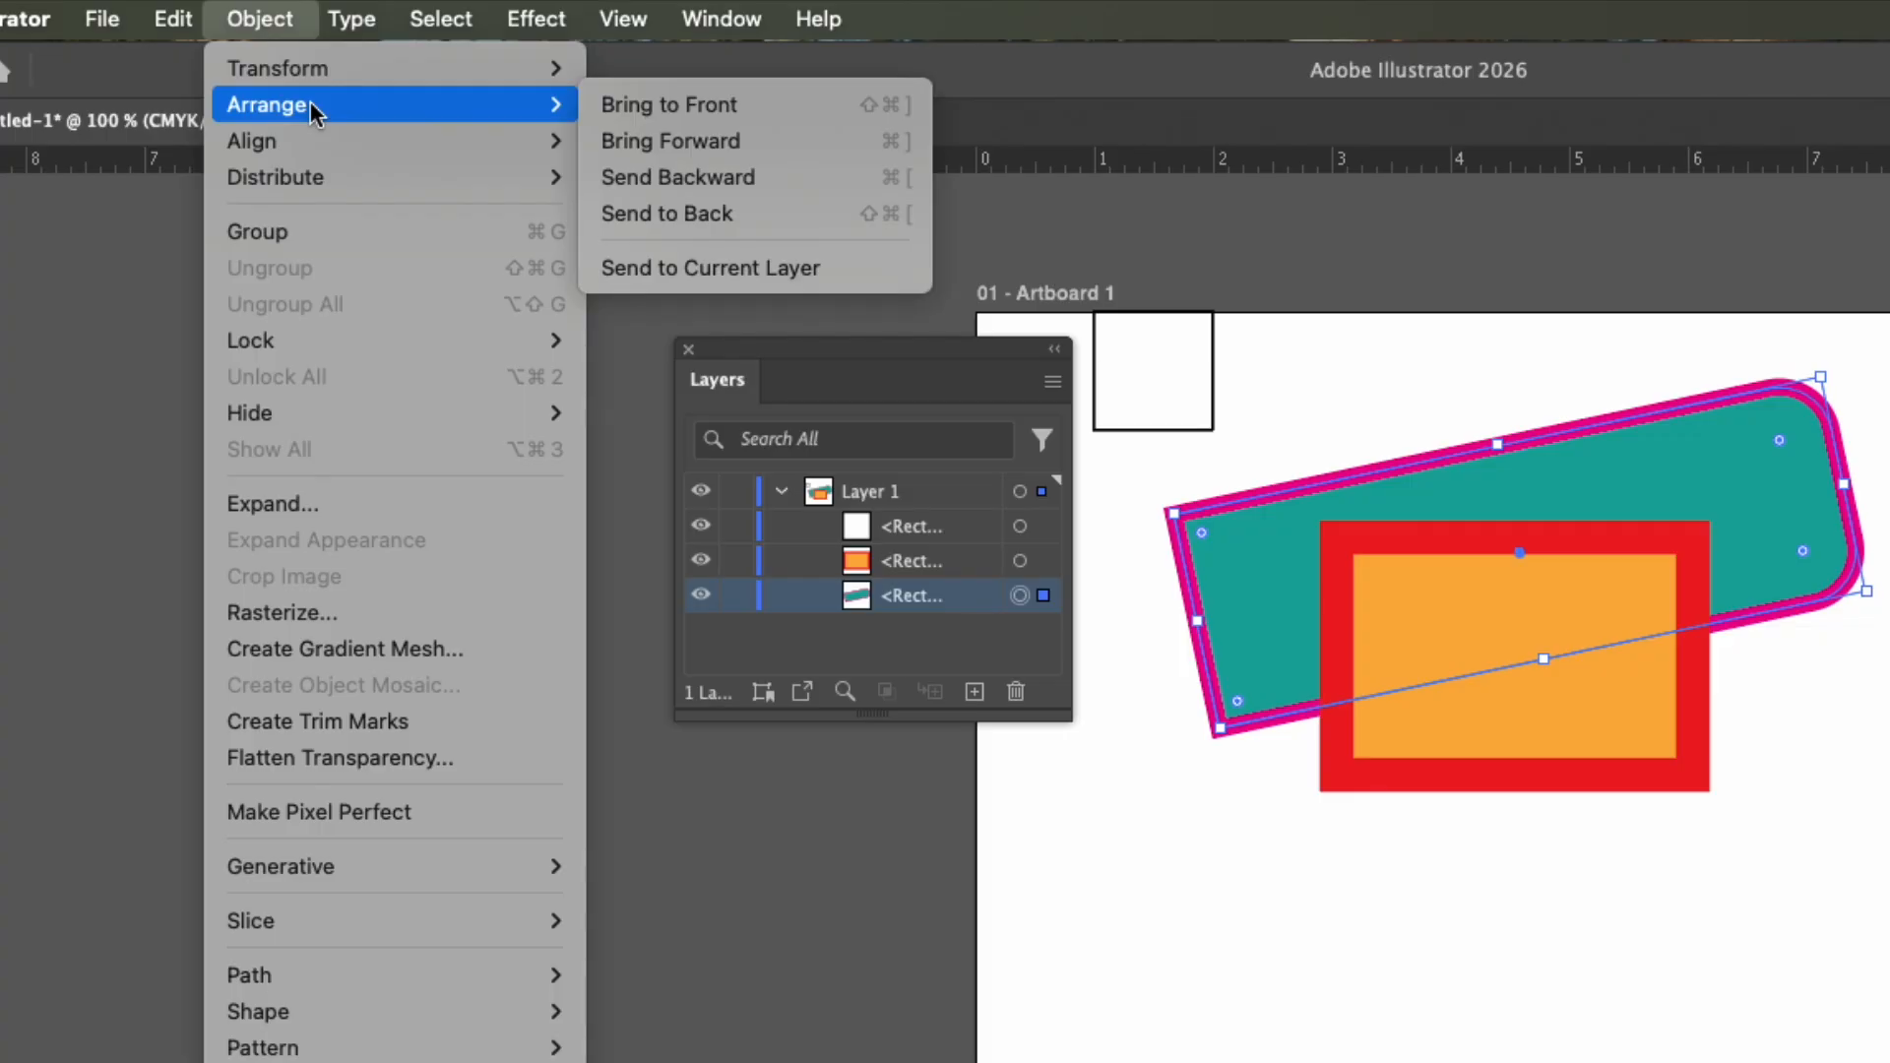
pyautogui.click(706, 103)
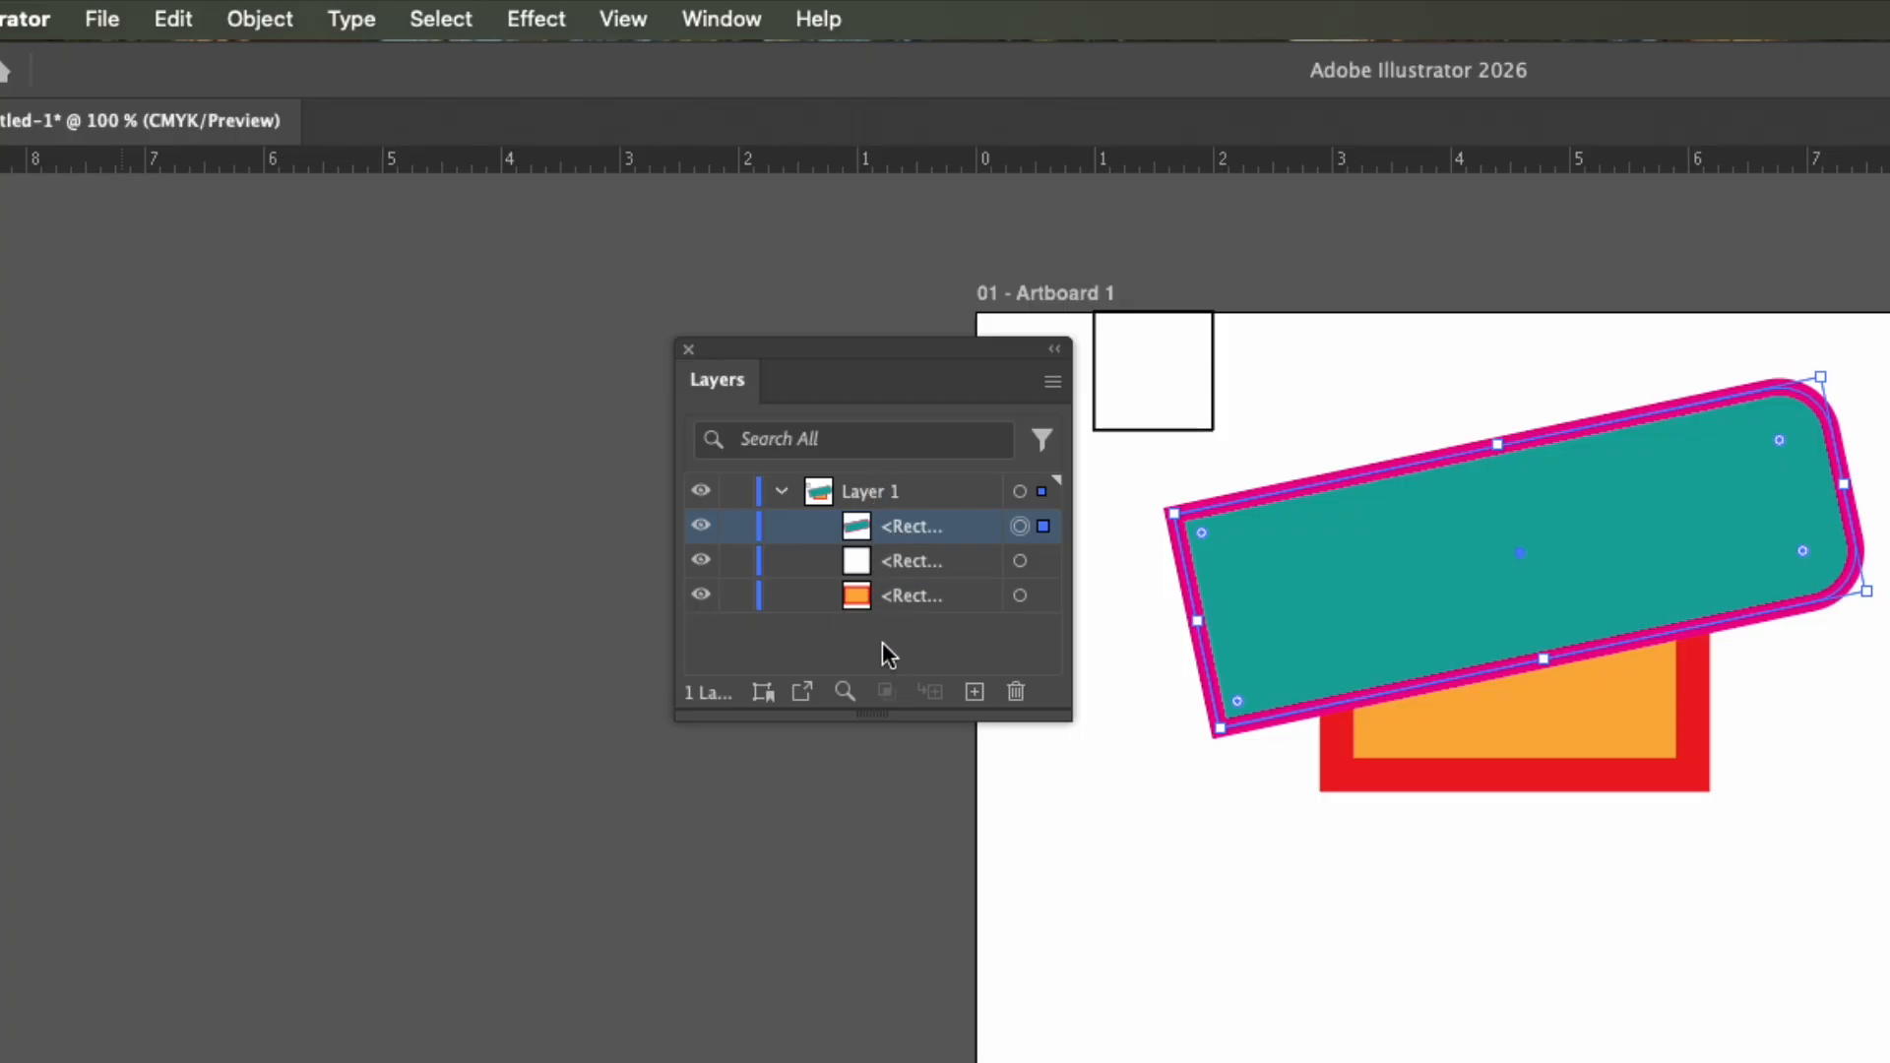
pyautogui.click(890, 536)
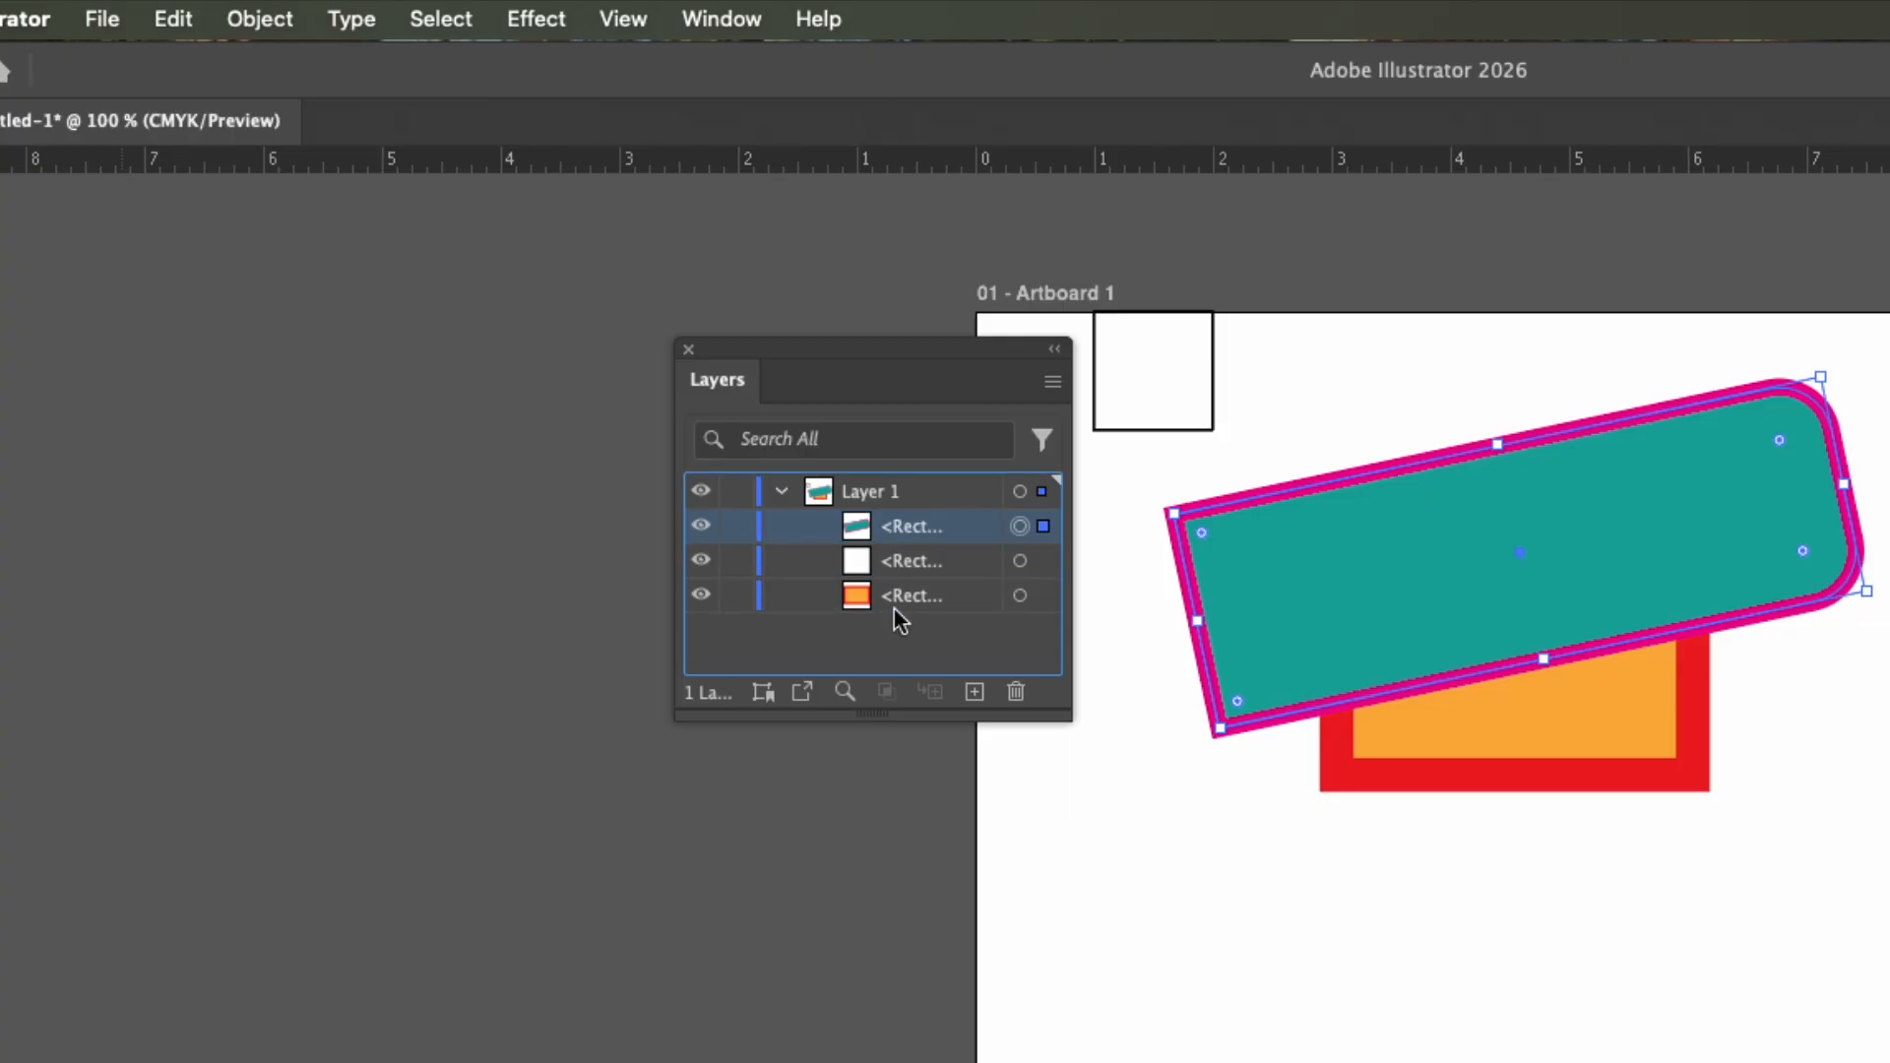
pyautogui.moveTo(895, 594)
pyautogui.mouseDown()
pyautogui.moveTo(893, 513)
pyautogui.moveTo(901, 610)
pyautogui.mouseUp()
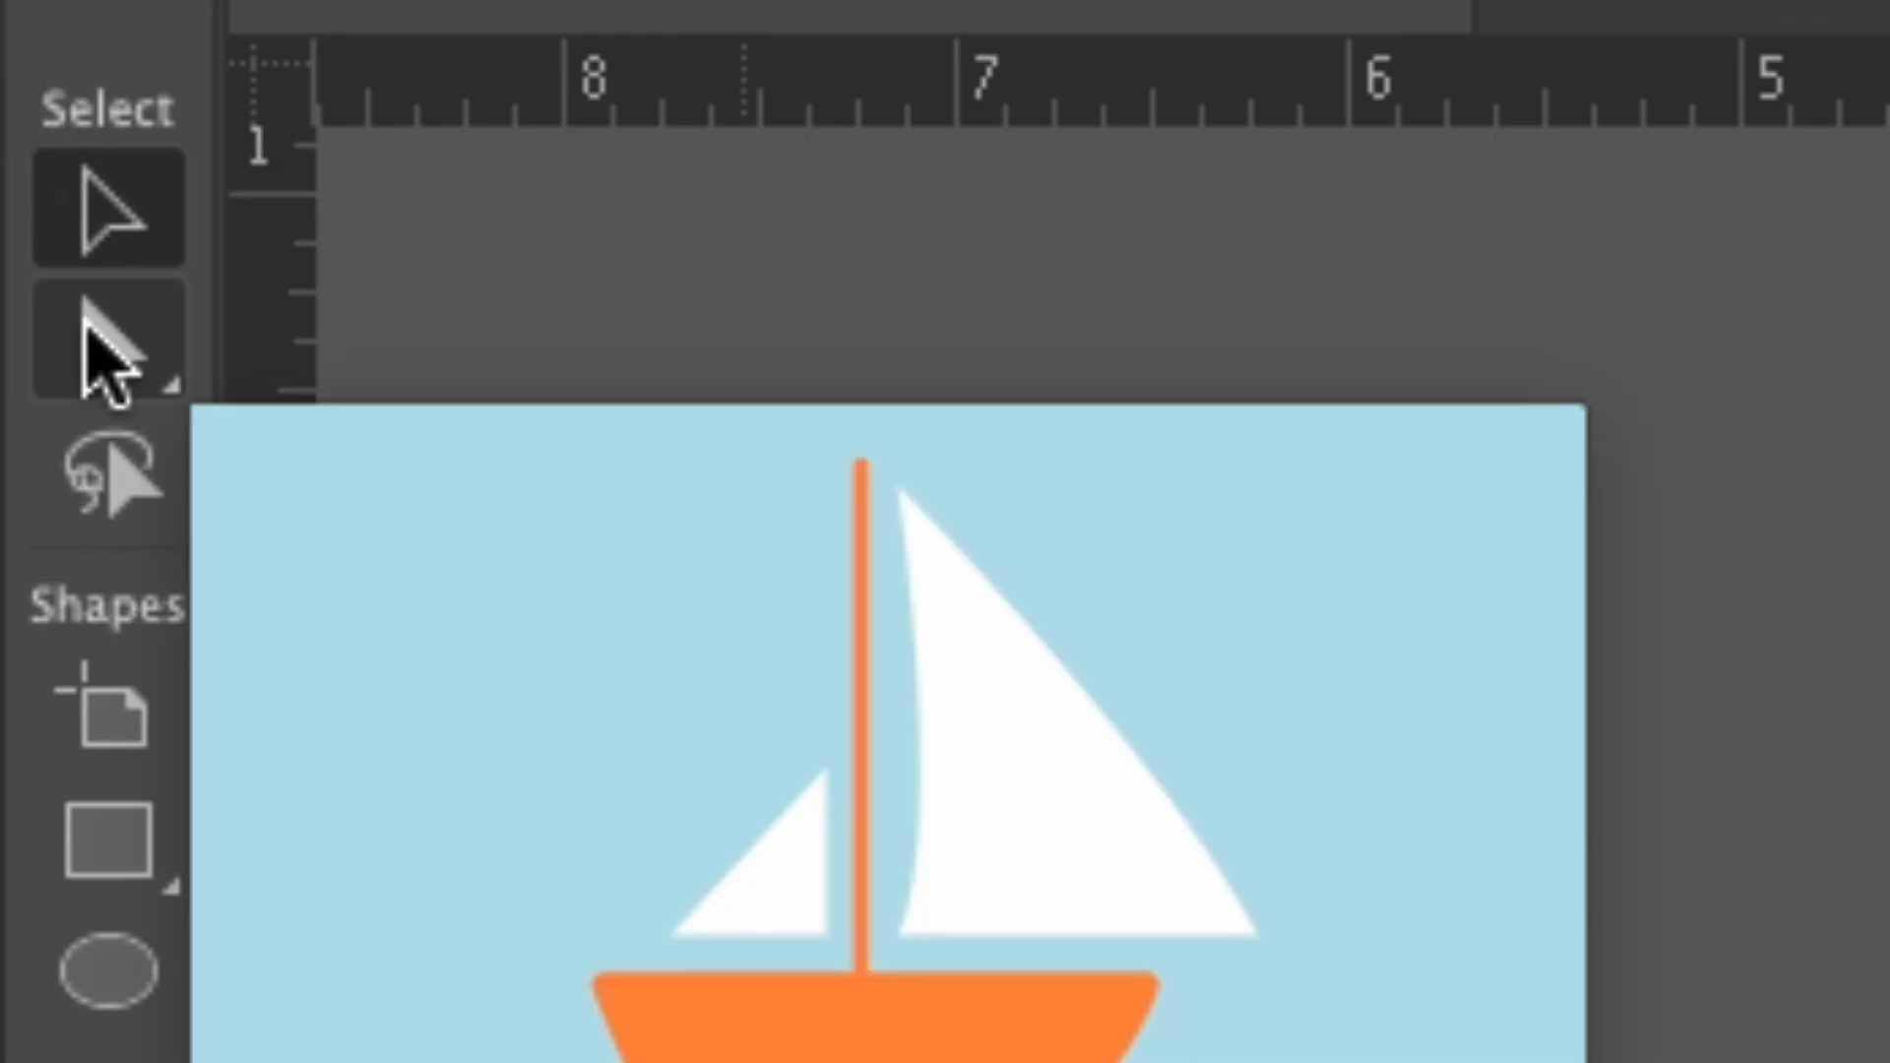
# With the Direct Selection tool, pull the orange rectangle's lower-right anchor point out to about X 6.71 in, Y 5.71 in.
pyautogui.moveTo(87, 333)
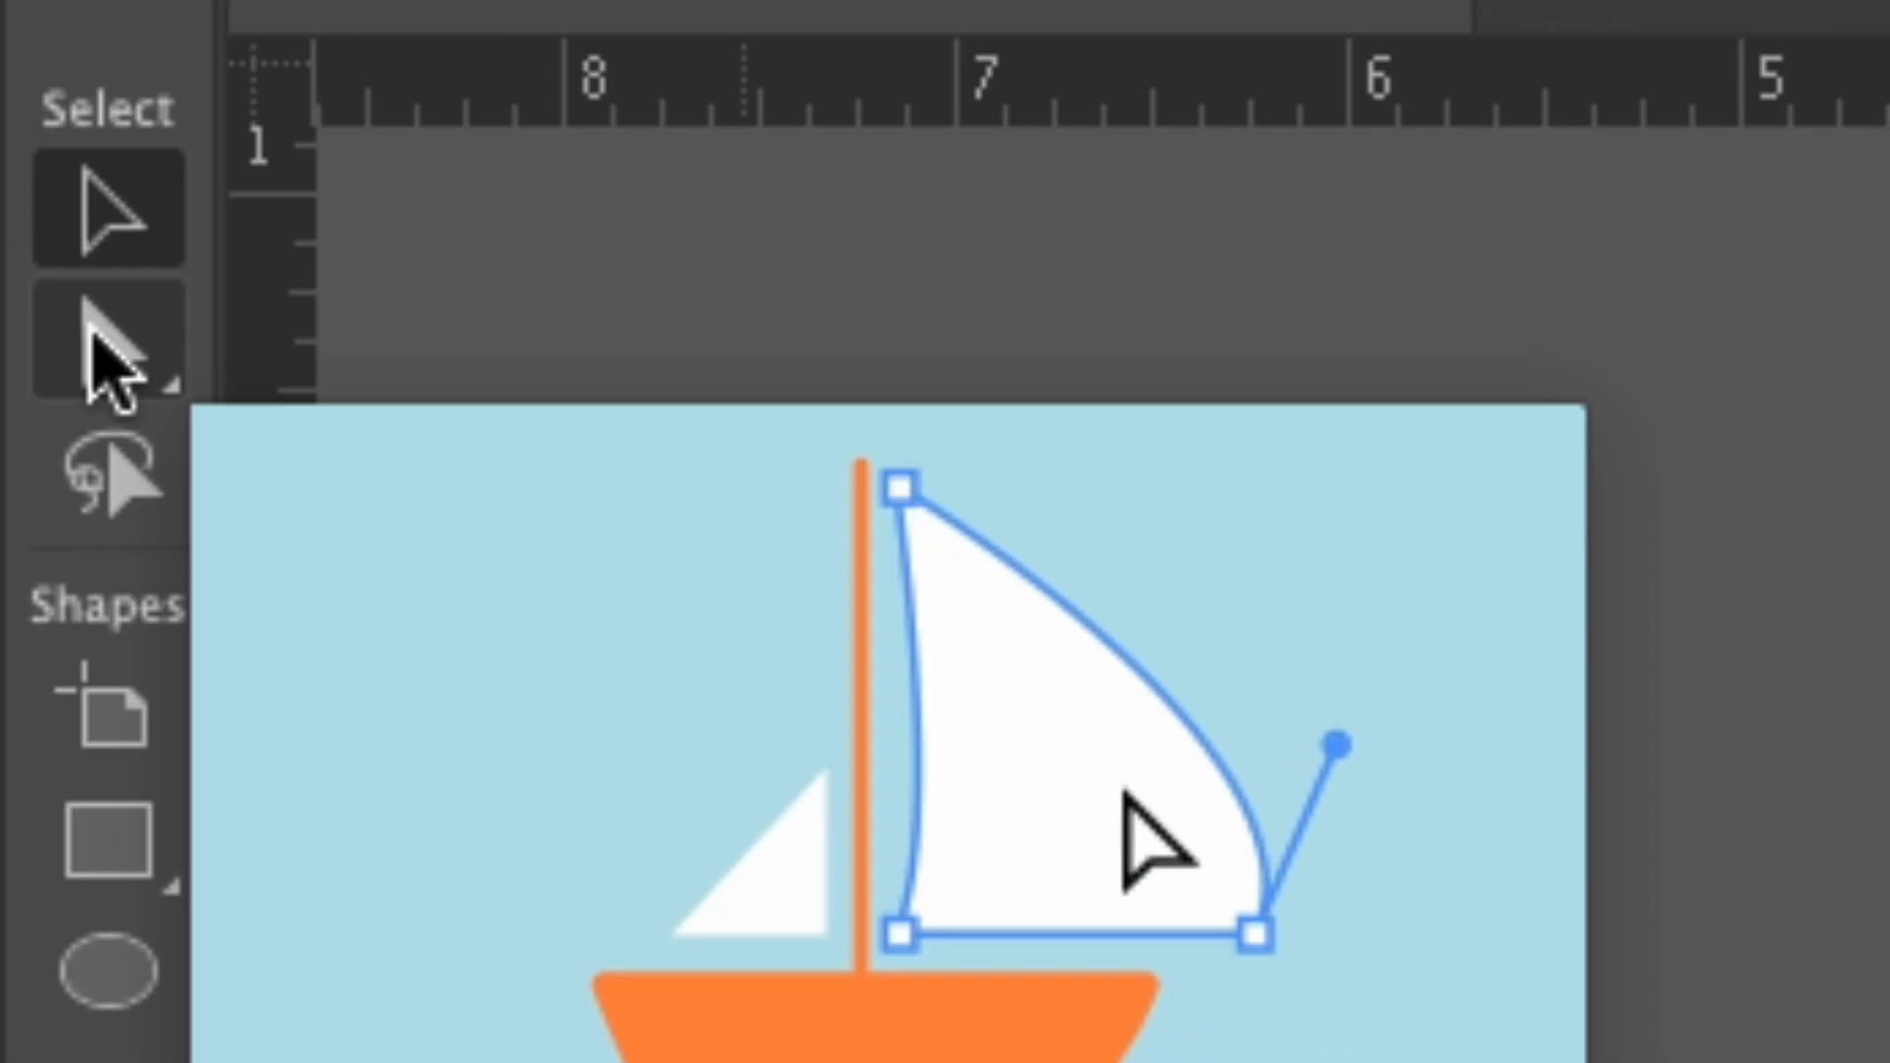
pyautogui.click(89, 333)
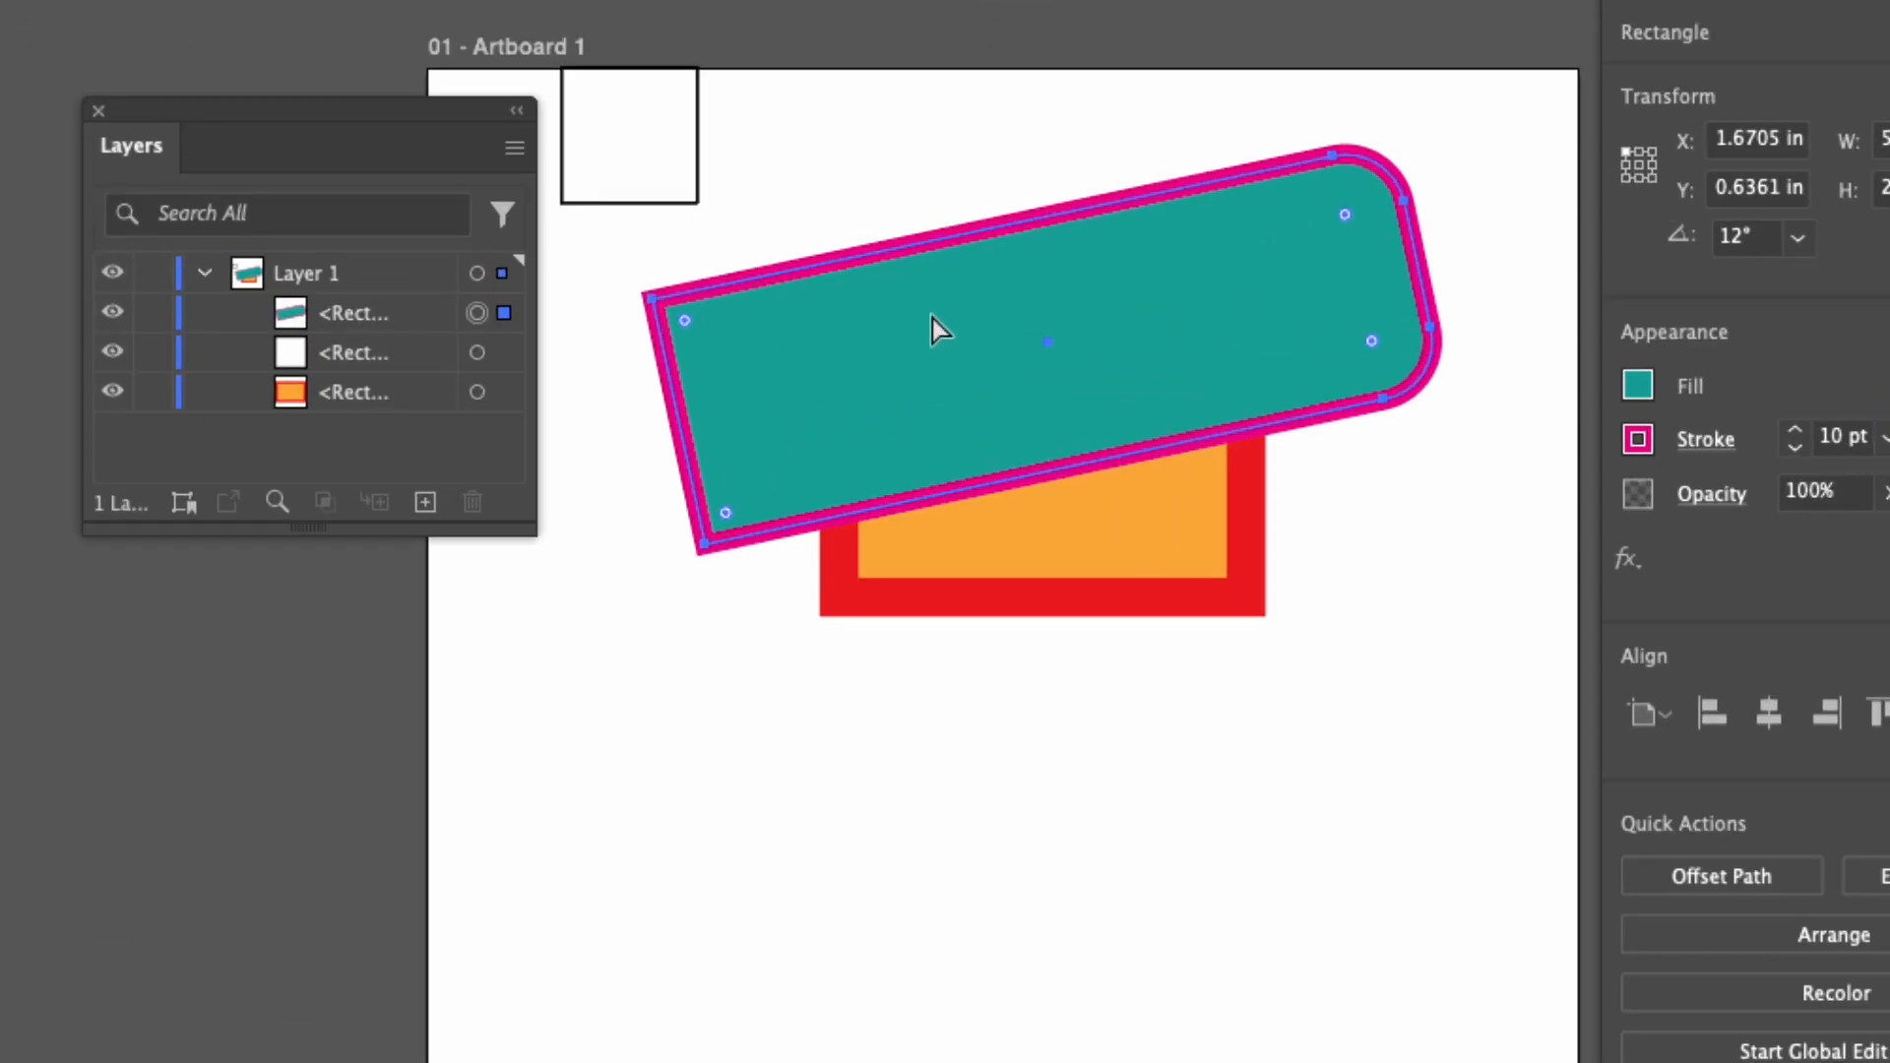
pyautogui.click(1009, 600)
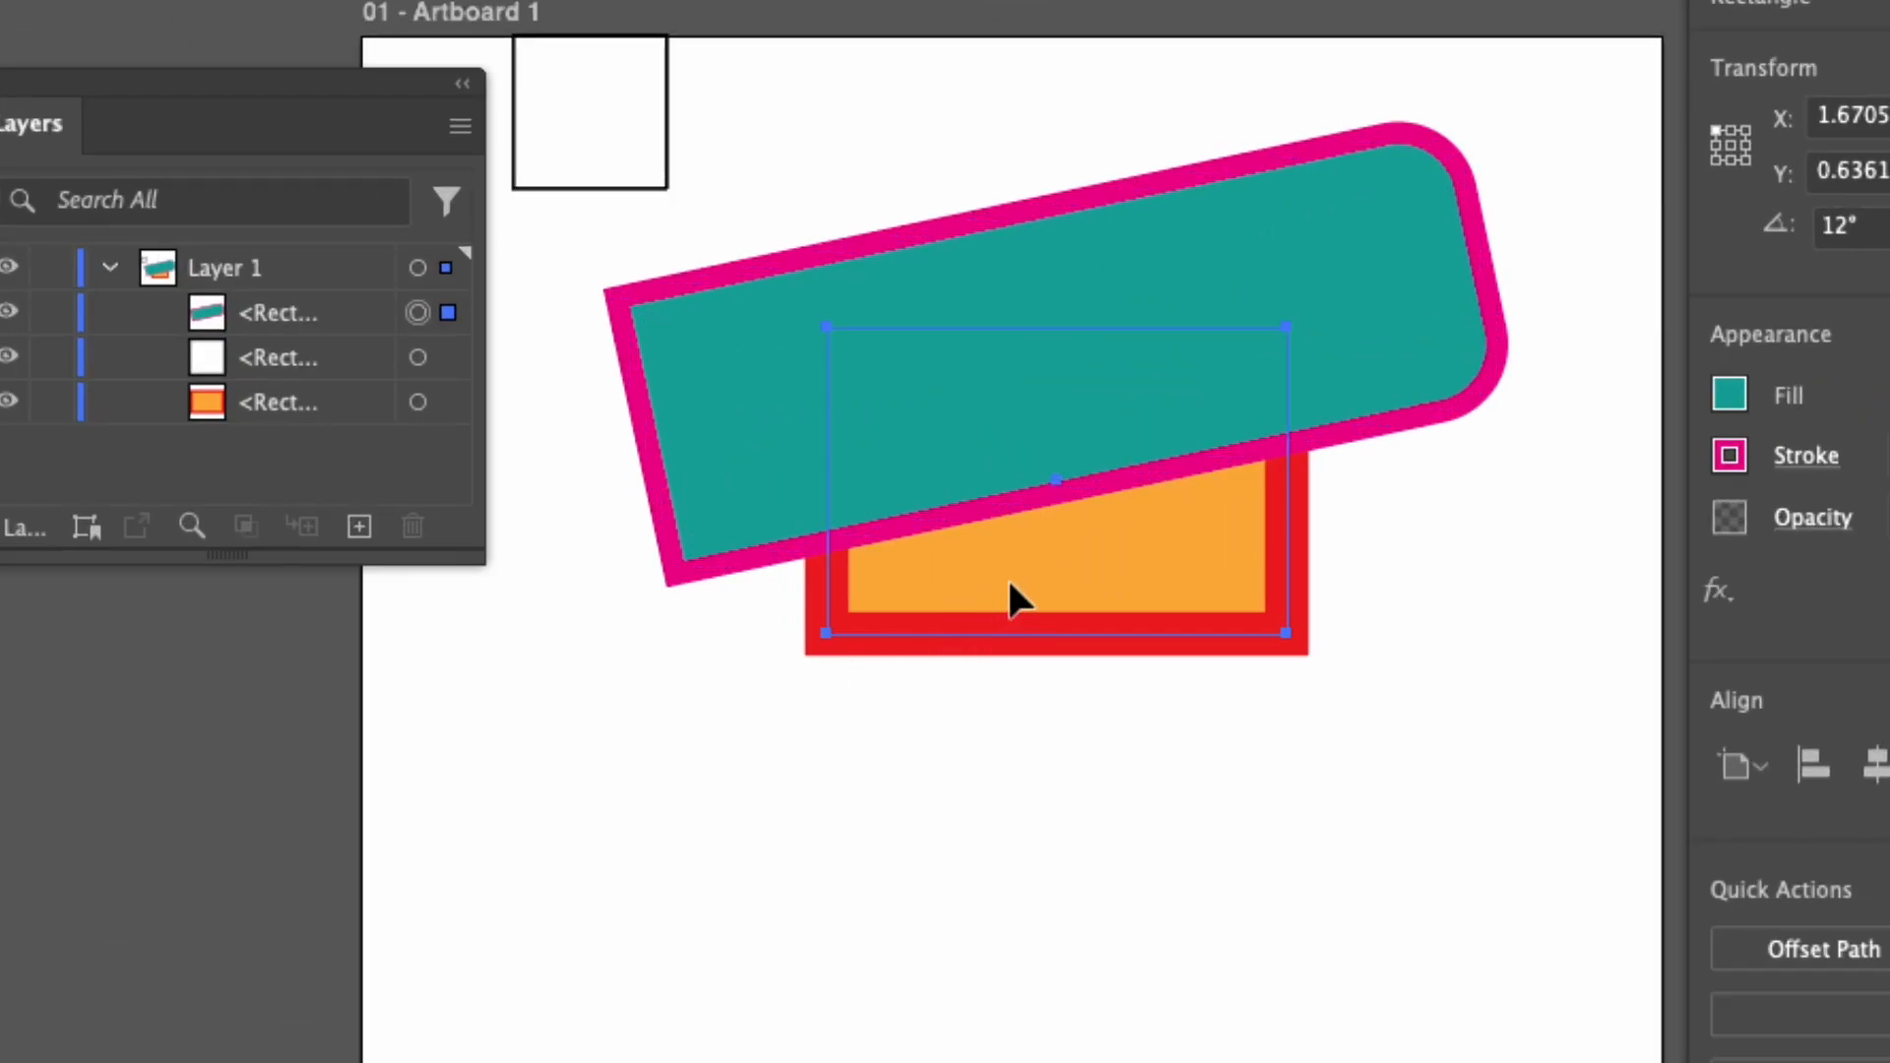
pyautogui.click(1154, 686)
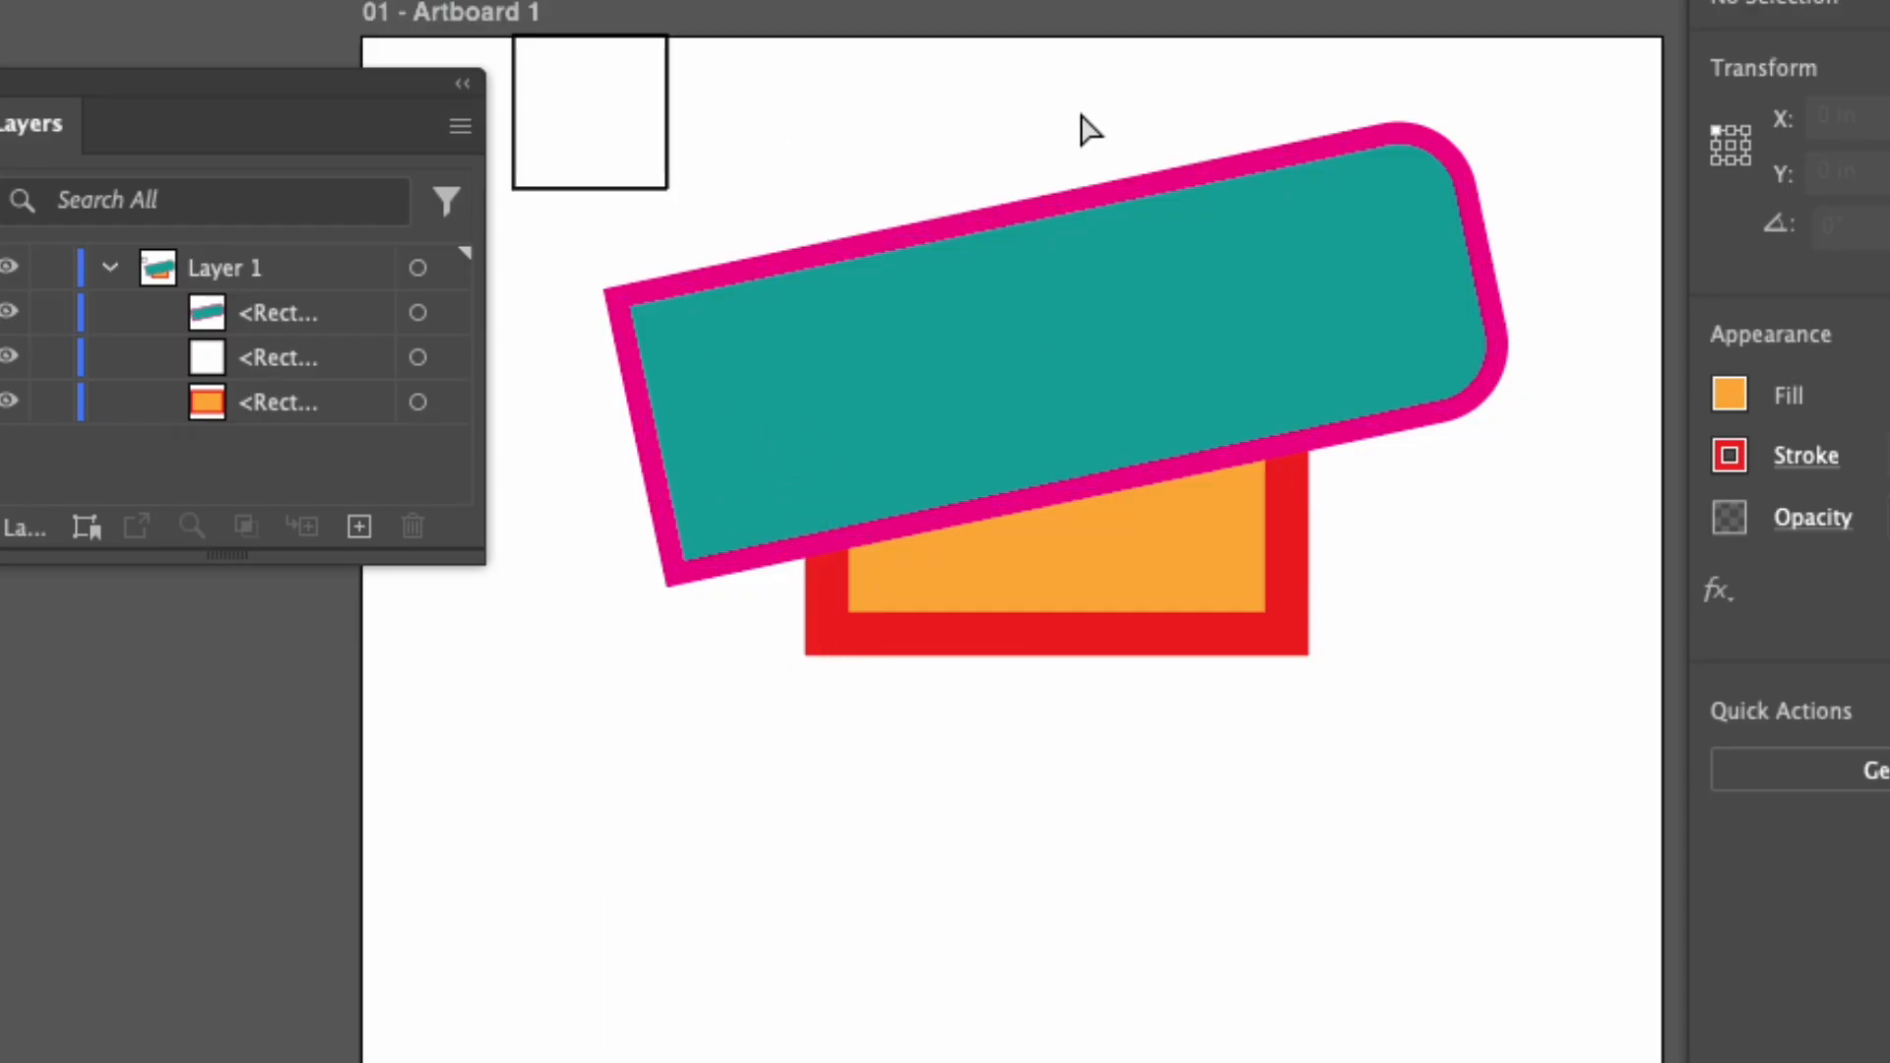
pyautogui.click(1286, 185)
pyautogui.click(1096, 105)
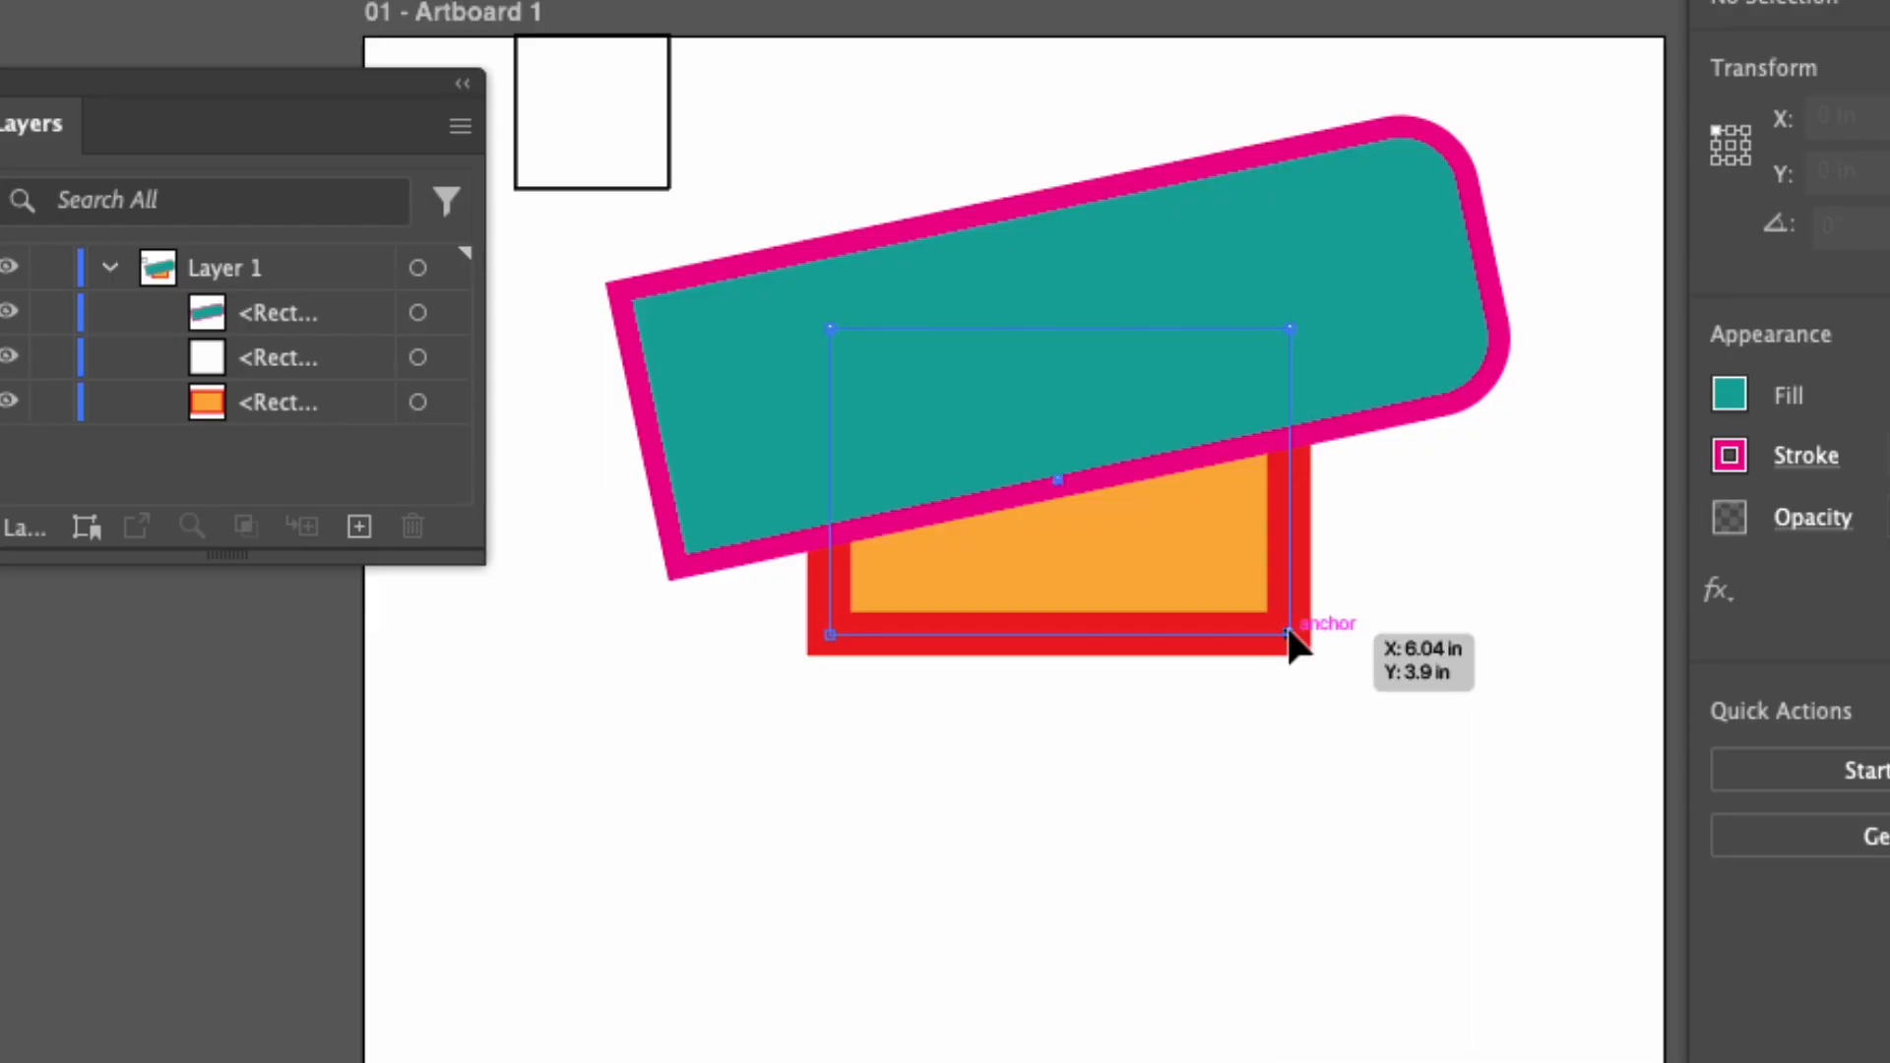
pyautogui.moveTo(1290, 635); pyautogui.dragTo(1391, 914)
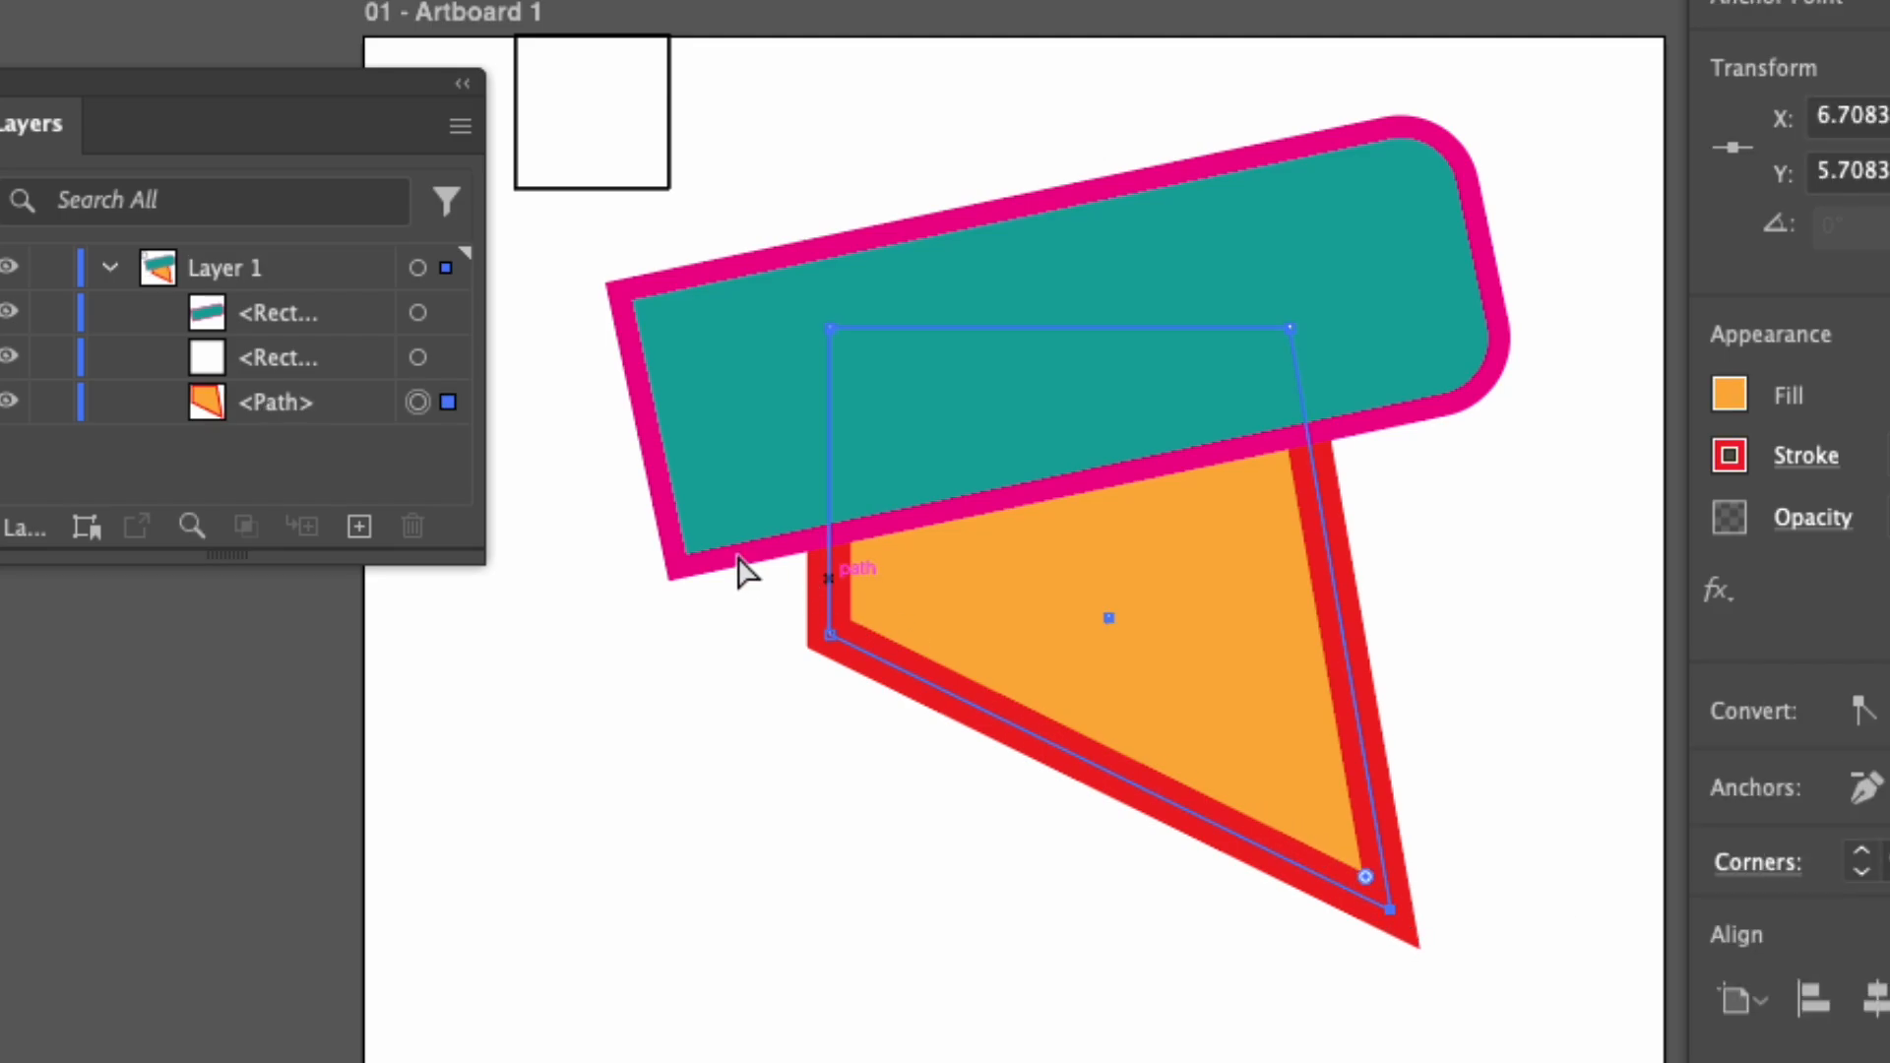
# Reshape the teal rectangle by moving its lower-left anchor to about X 2.95 in, Y 4.63 in, stretching its lower-right end outward and shifting its top edge down-left.
pyautogui.moveTo(677, 569); pyautogui.dragTo(481, 766)
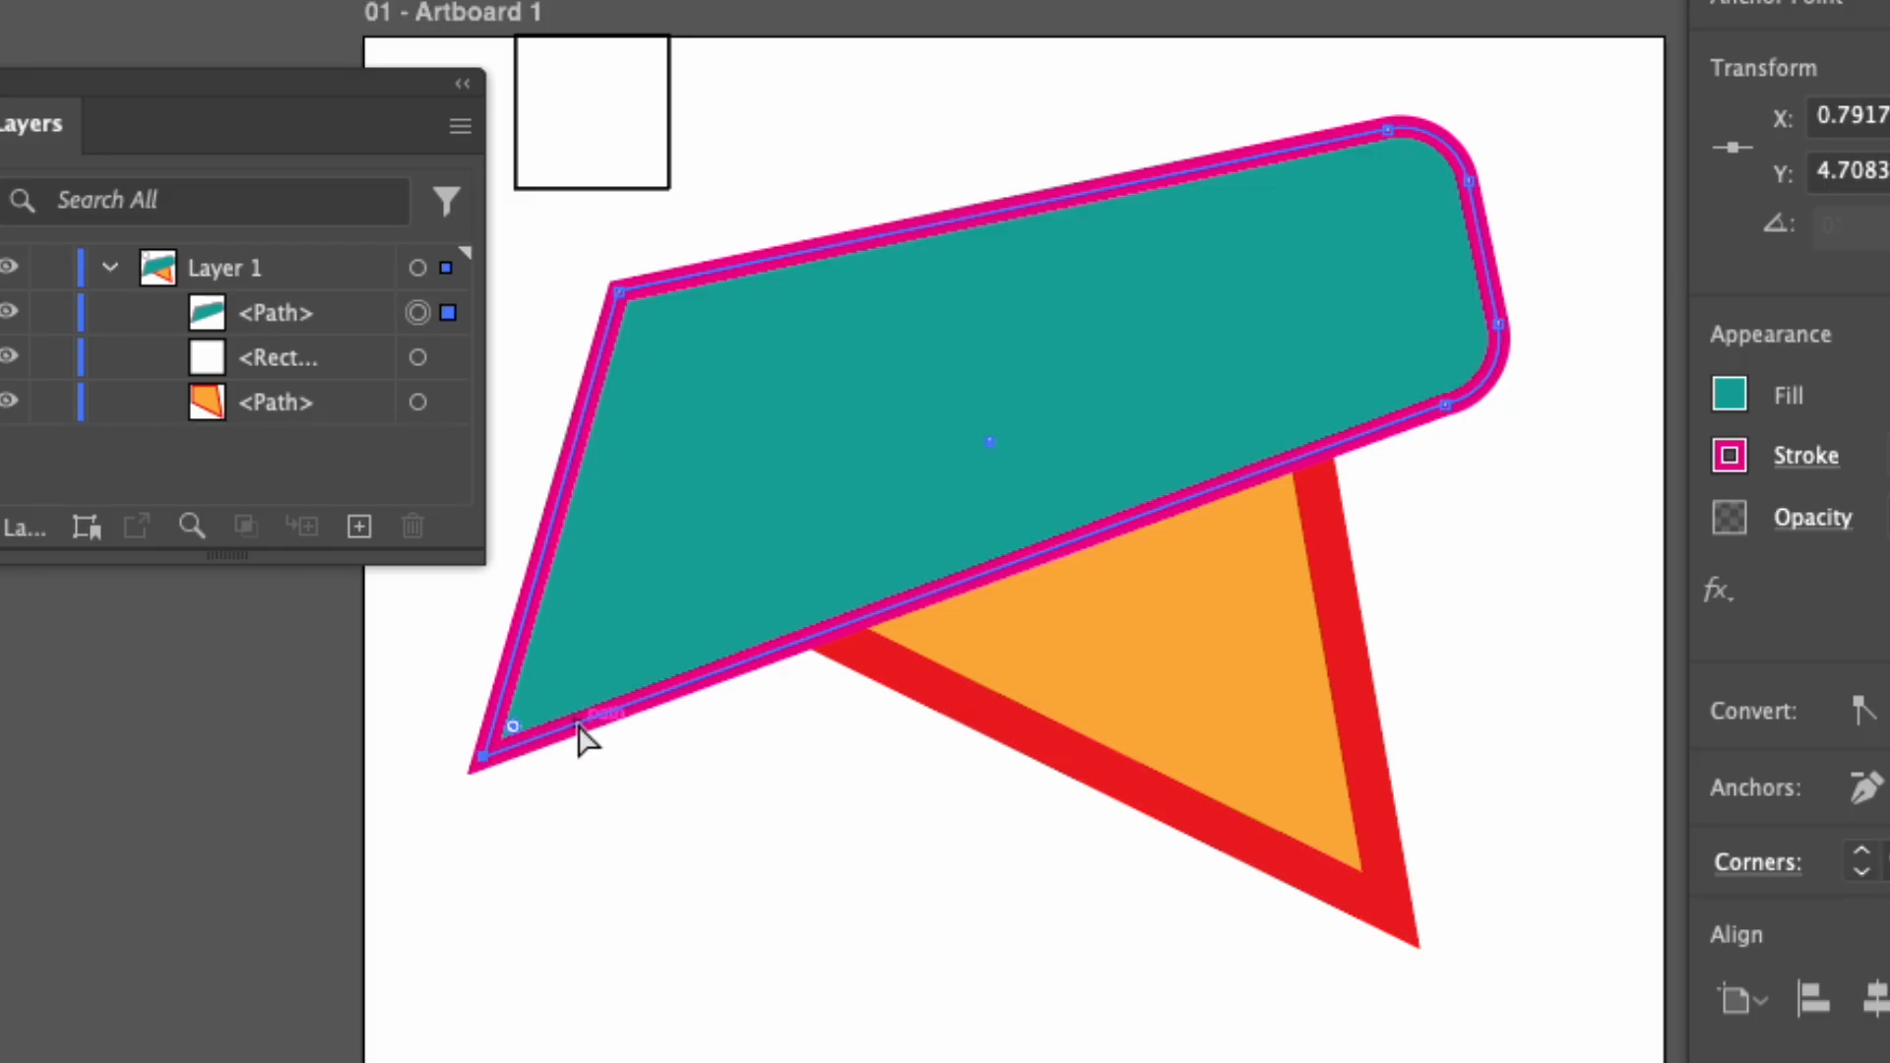
pyautogui.moveTo(579, 727); pyautogui.dragTo(926, 756)
pyautogui.moveTo(728, 542)
pyautogui.mouseDown()
pyautogui.moveTo(753, 675)
pyautogui.moveTo(716, 514)
pyautogui.mouseUp()
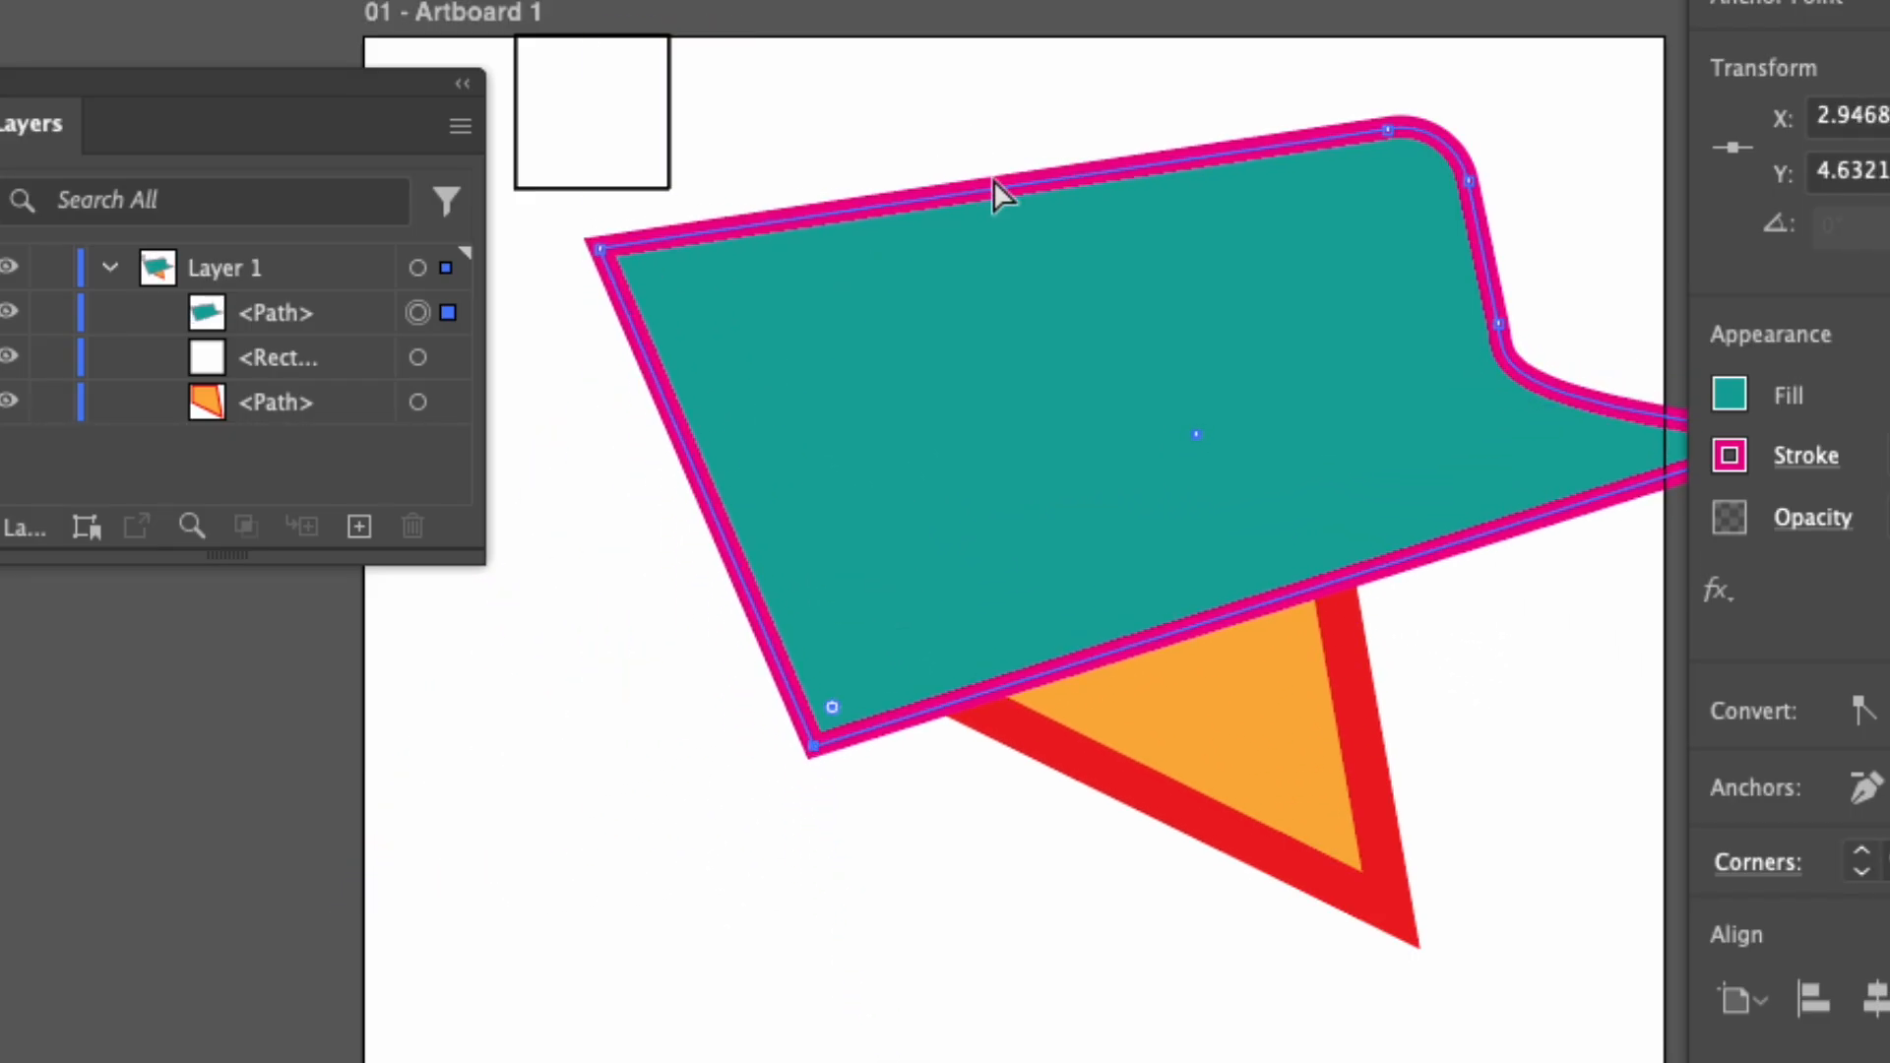
pyautogui.moveTo(993, 182); pyautogui.dragTo(906, 310)
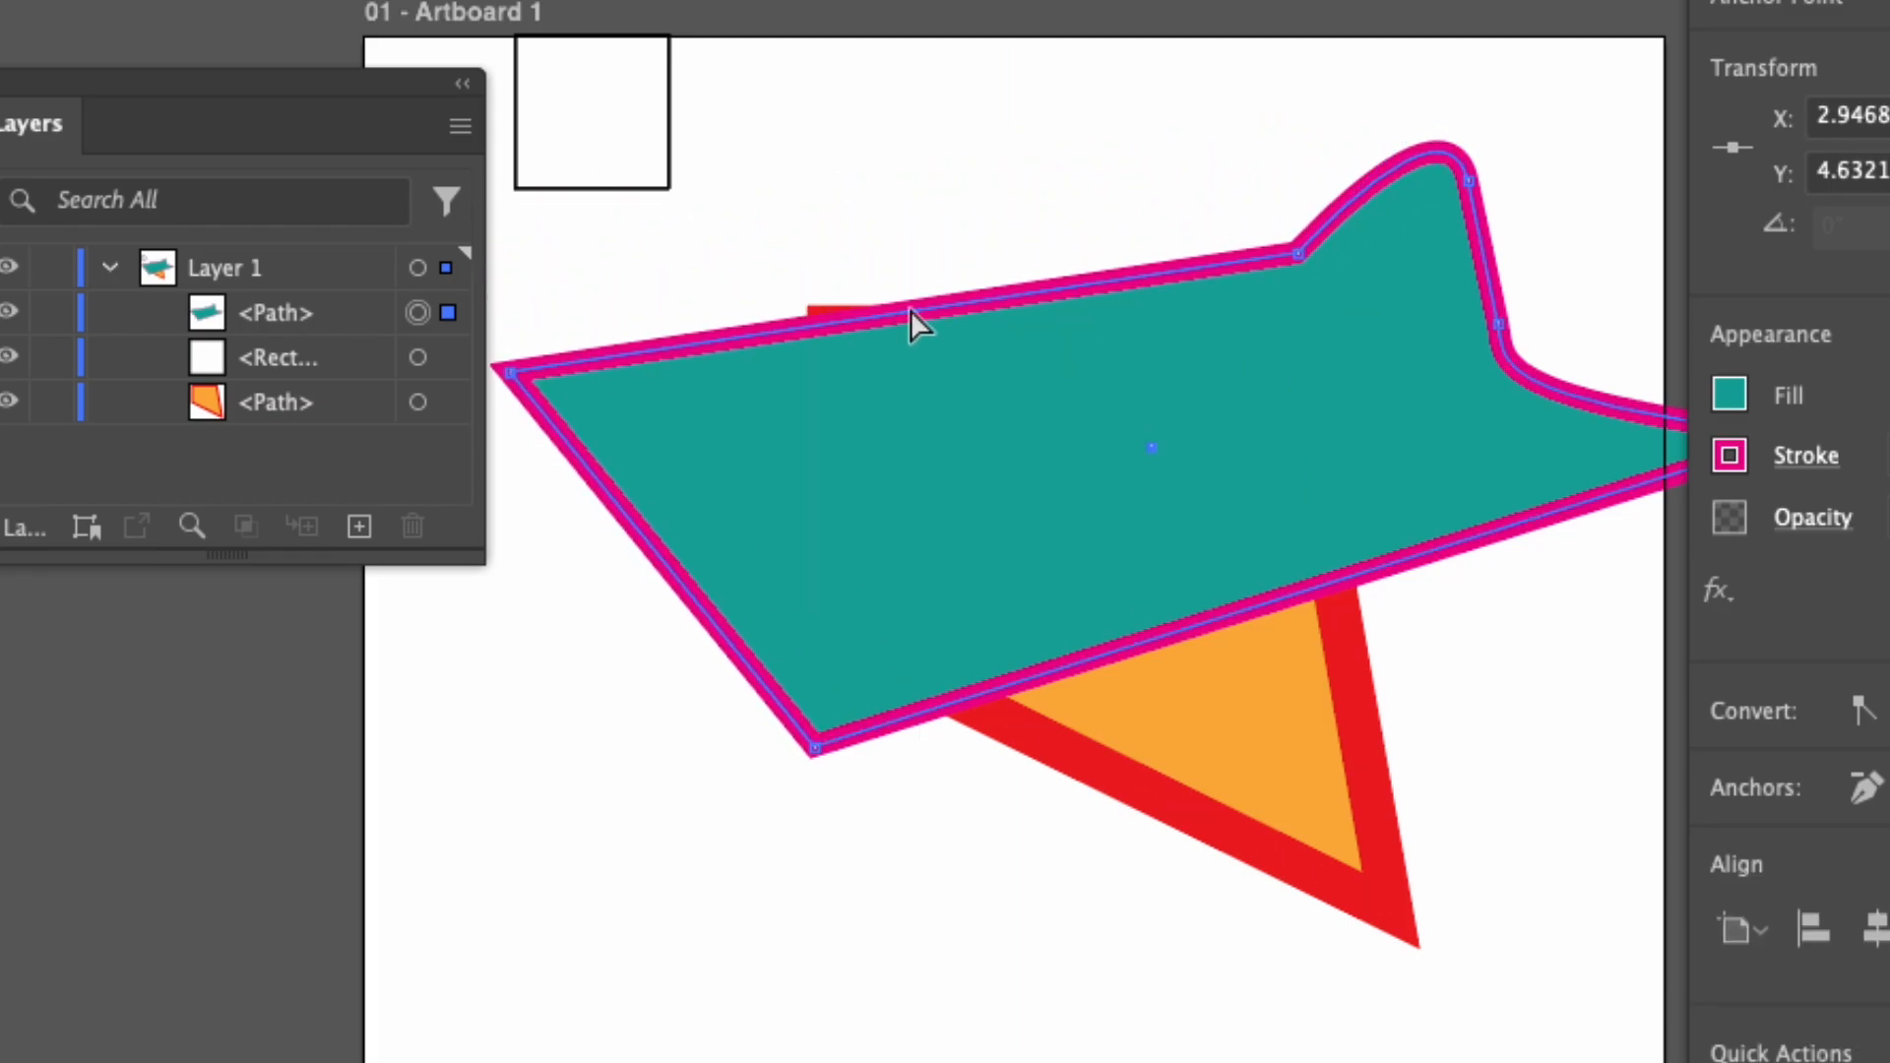
# Adjust the direction handles at the teal shape's upper-right corner to form a rounded bump, and deselect the shape.
pyautogui.click(1300, 254)
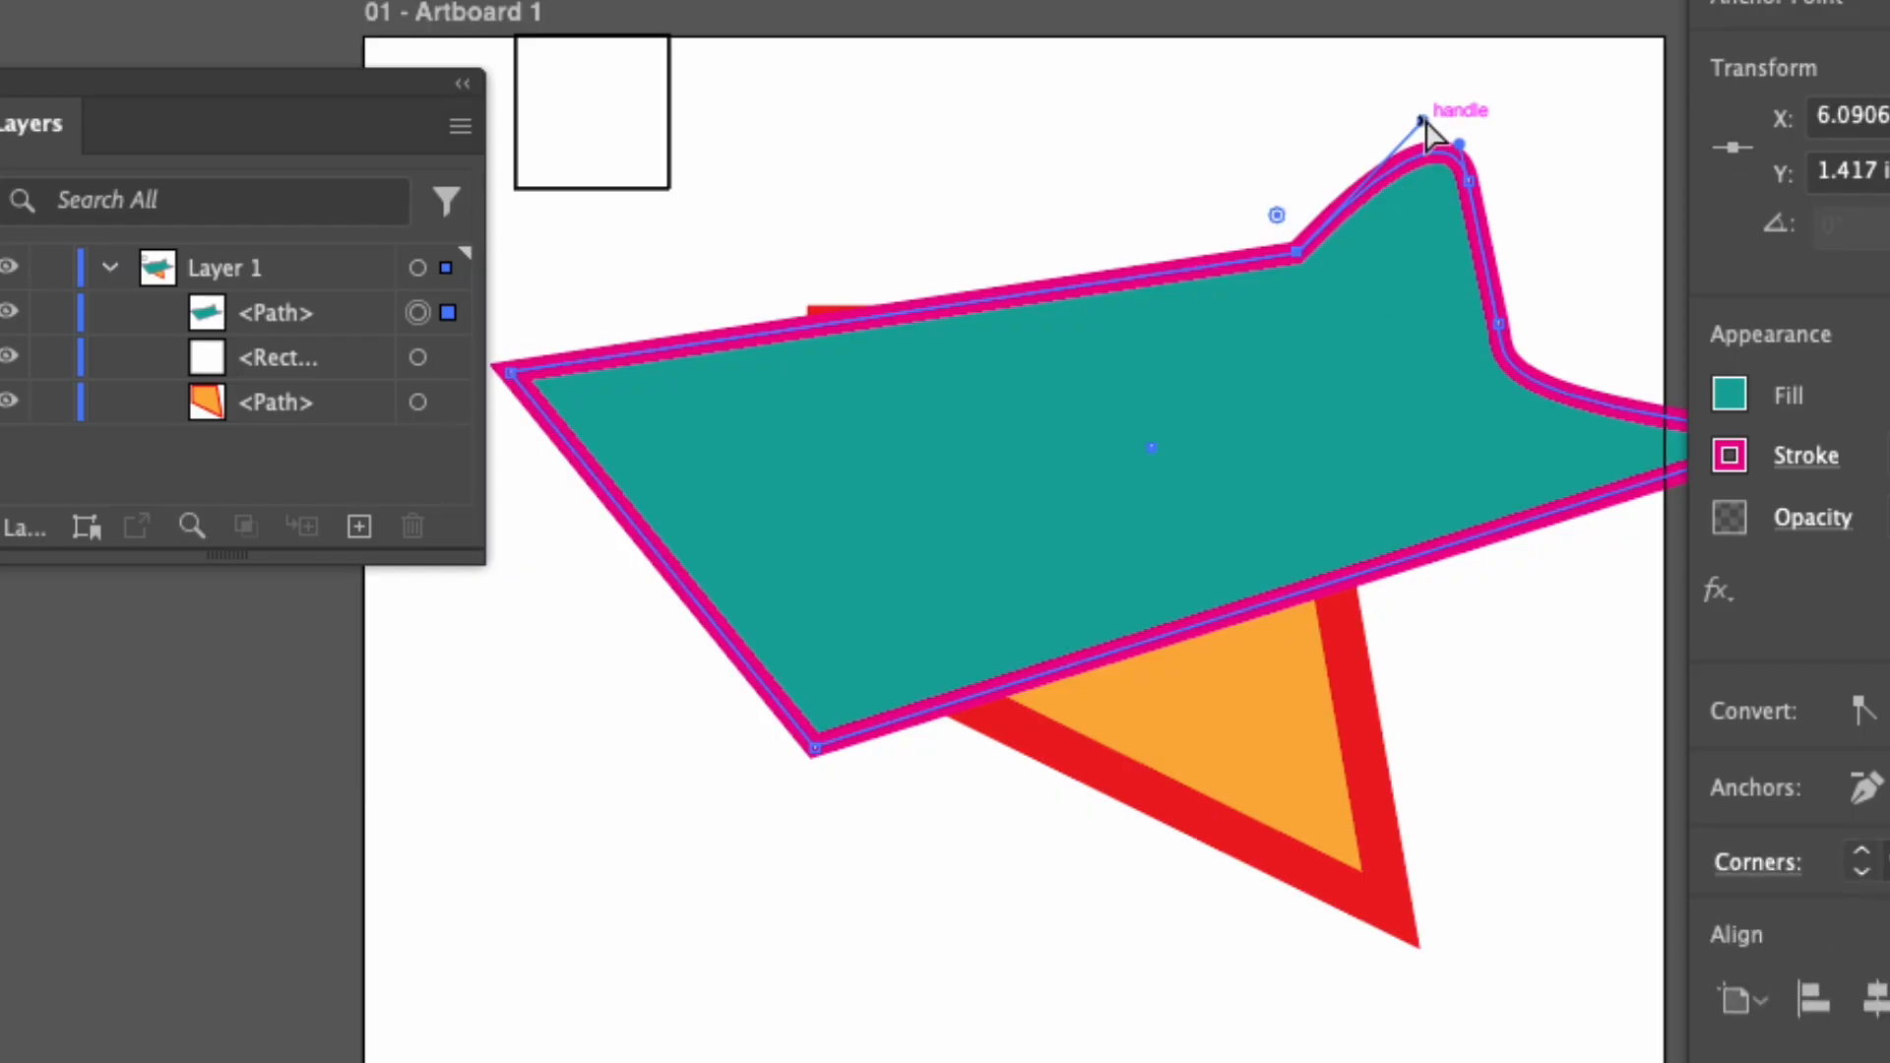
pyautogui.moveTo(1425, 122); pyautogui.dragTo(1227, 73)
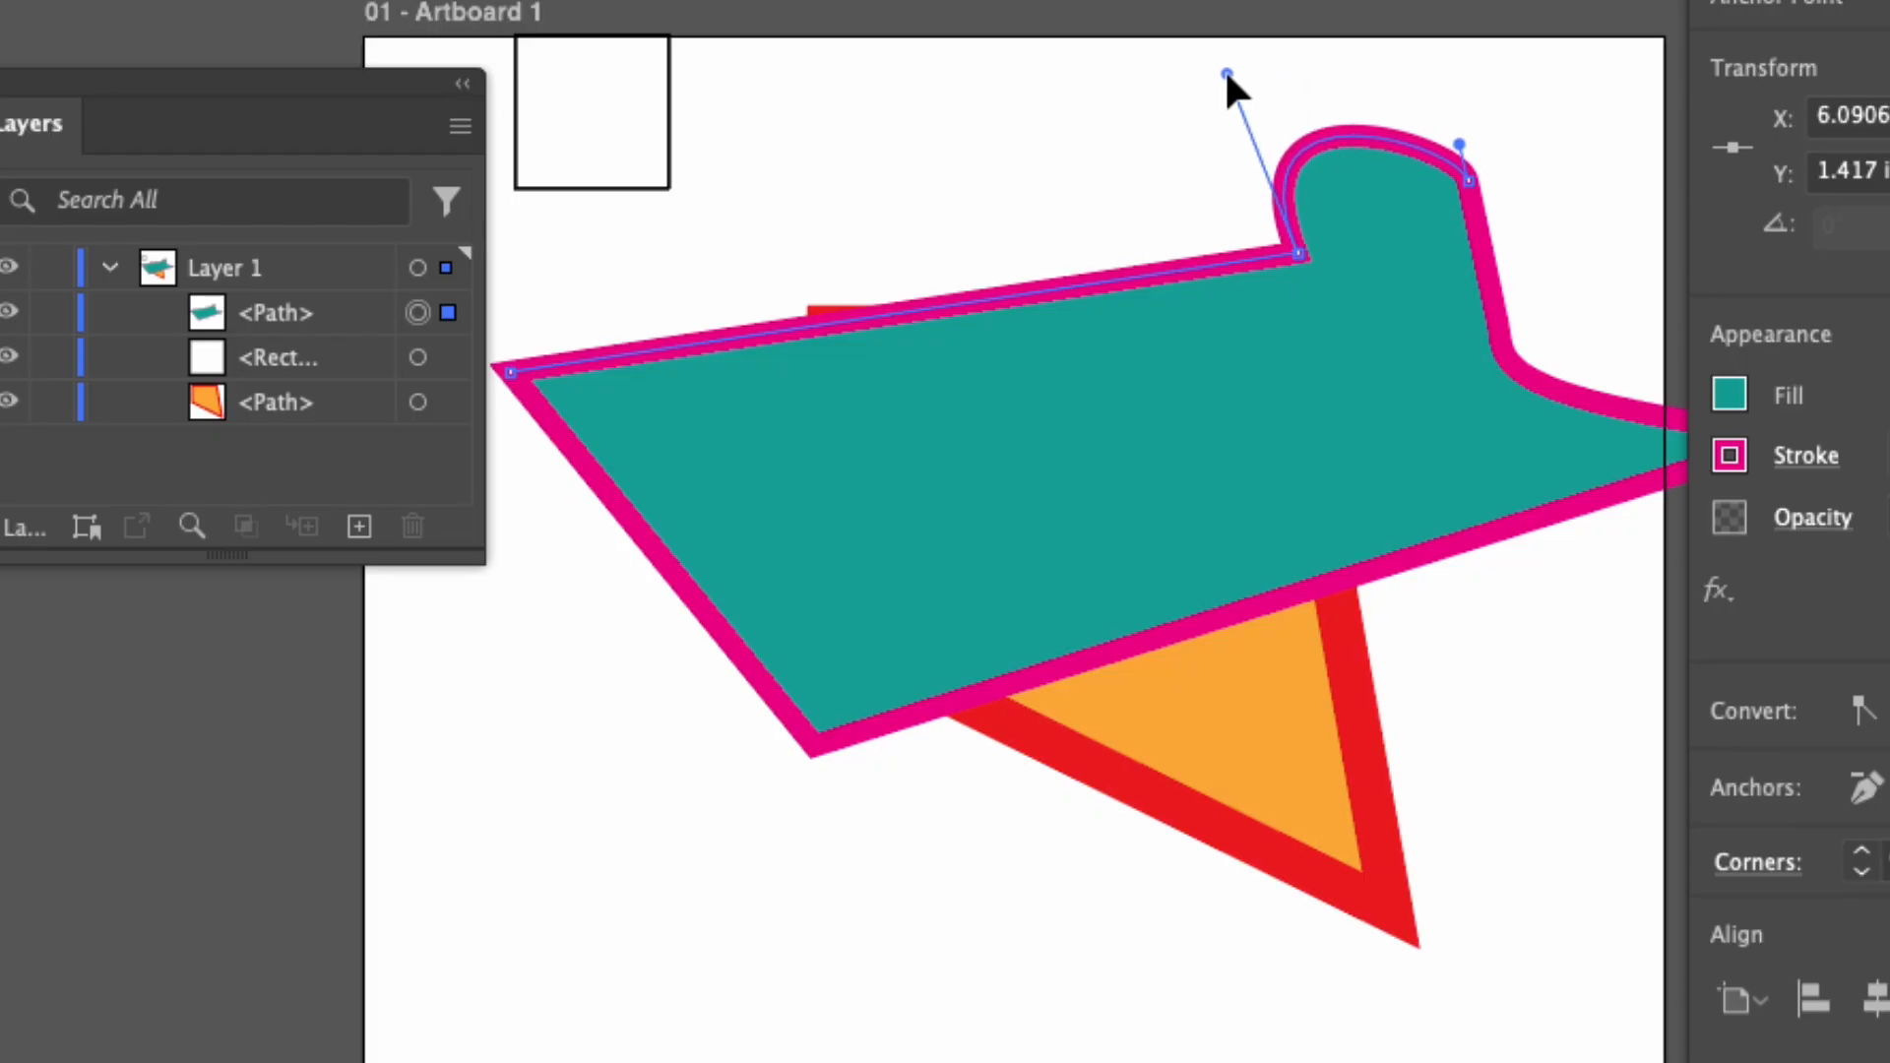
pyautogui.moveTo(1457, 102); pyautogui.dragTo(1462, 63)
pyautogui.click(1477, 179)
pyautogui.click(1572, 211)
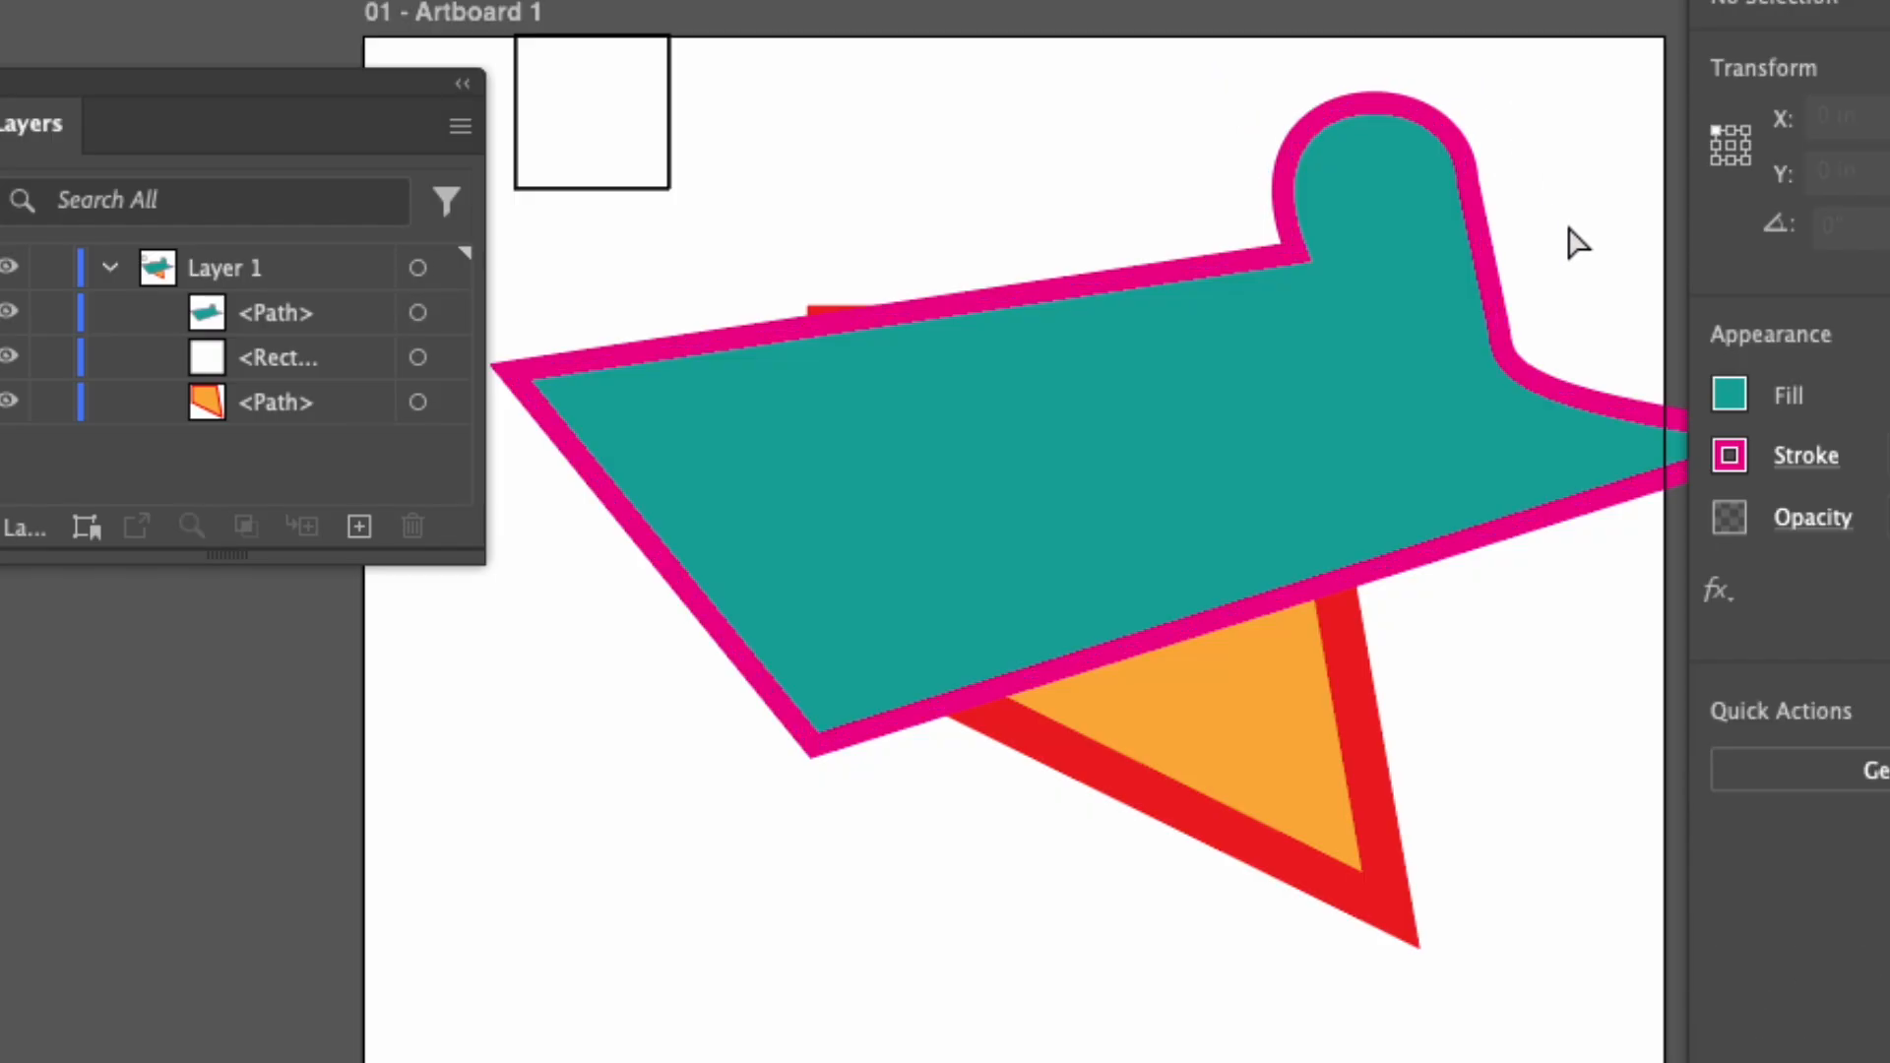
# Move the whole teal shape down and to the left so more of the orange shape is uncovered, and deselect it.
pyautogui.moveTo(1285, 489); pyautogui.dragTo(1126, 544)
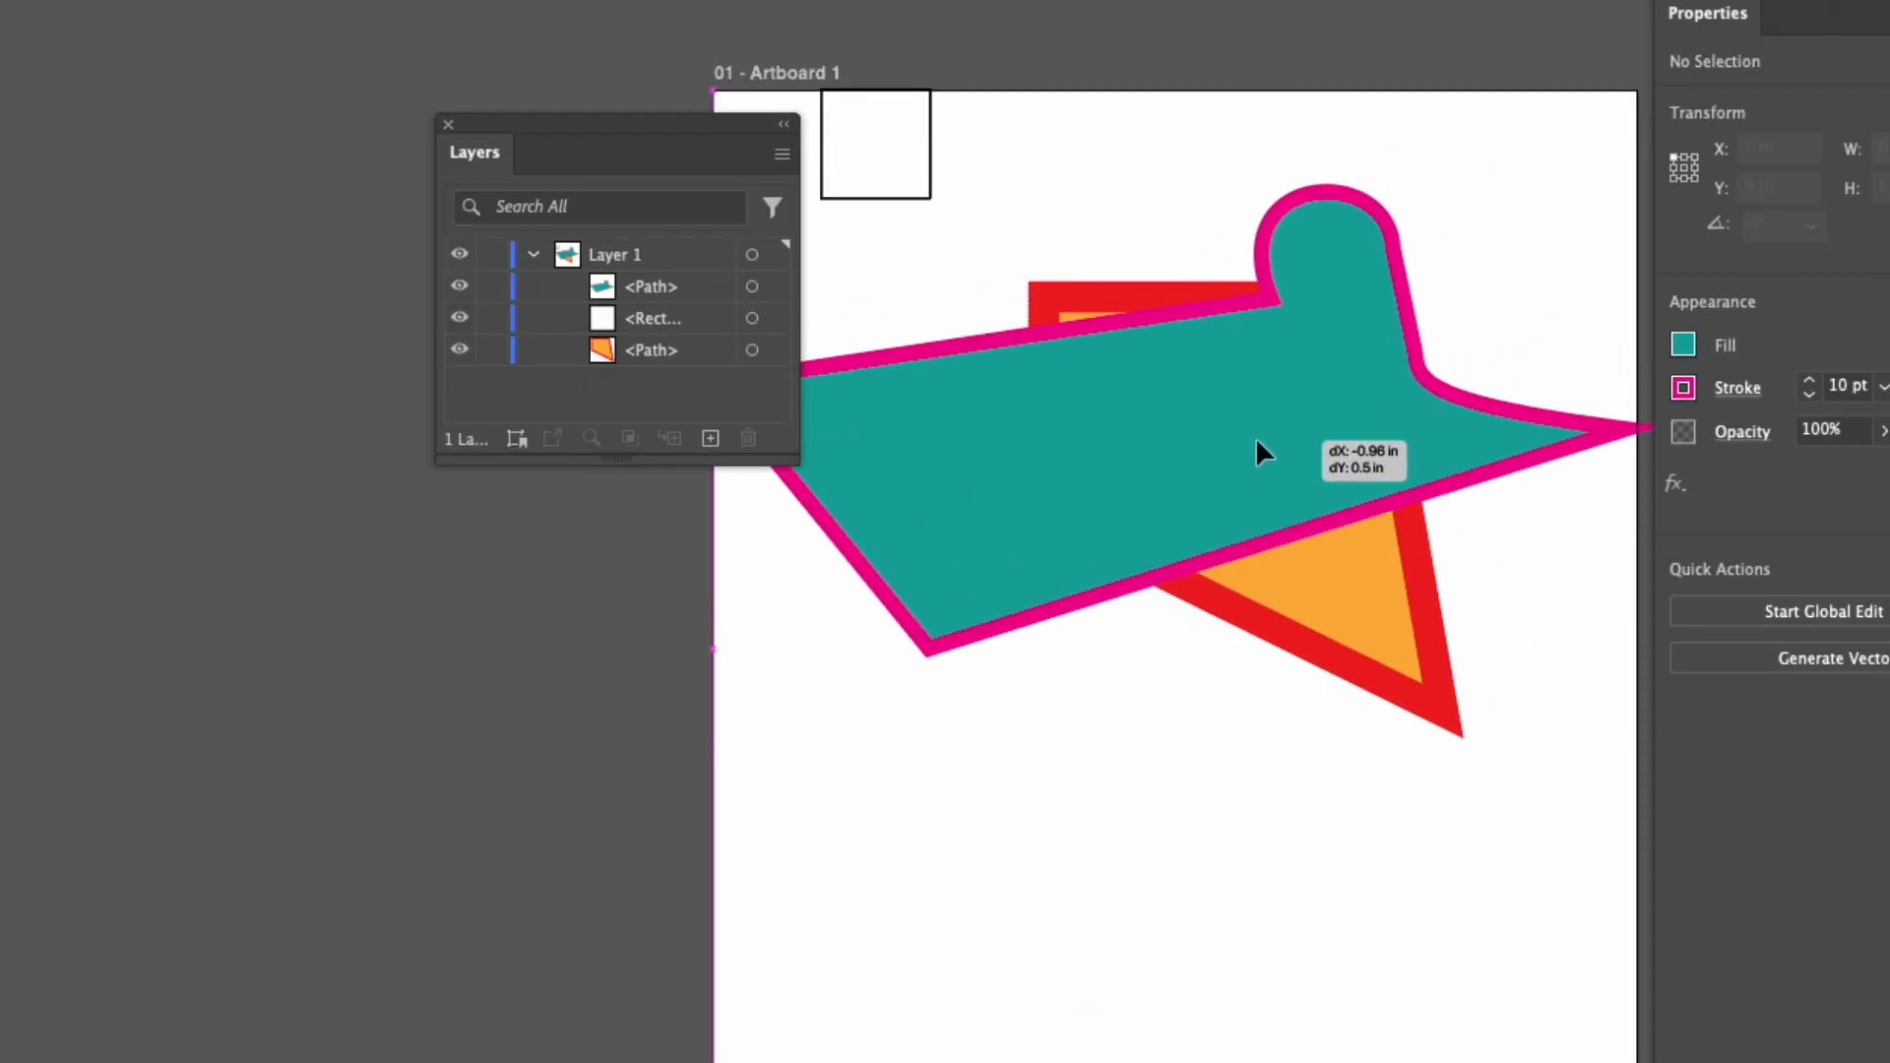
pyautogui.moveTo(1257, 441); pyautogui.dragTo(1280, 558)
pyautogui.click(1550, 184)
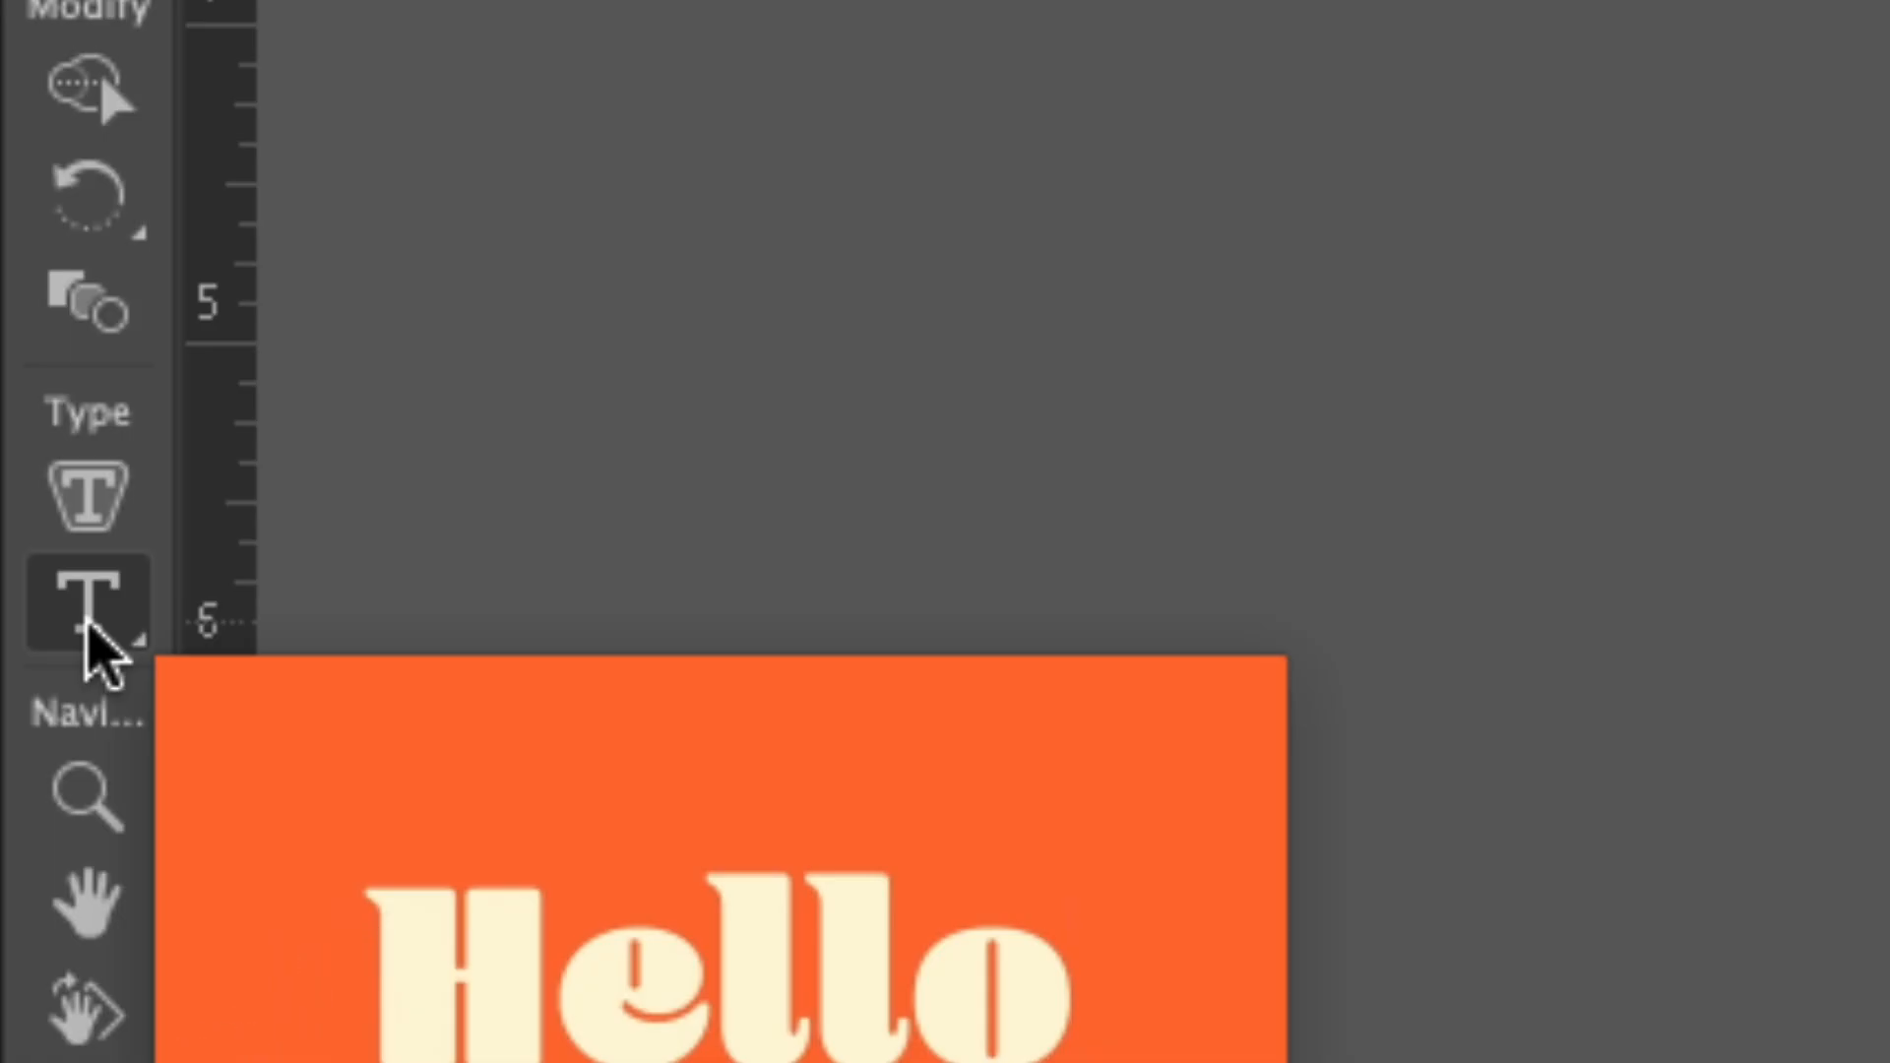
# Place a point type object with the Type tool in the empty area below the teal shape.
pyautogui.click(88, 640)
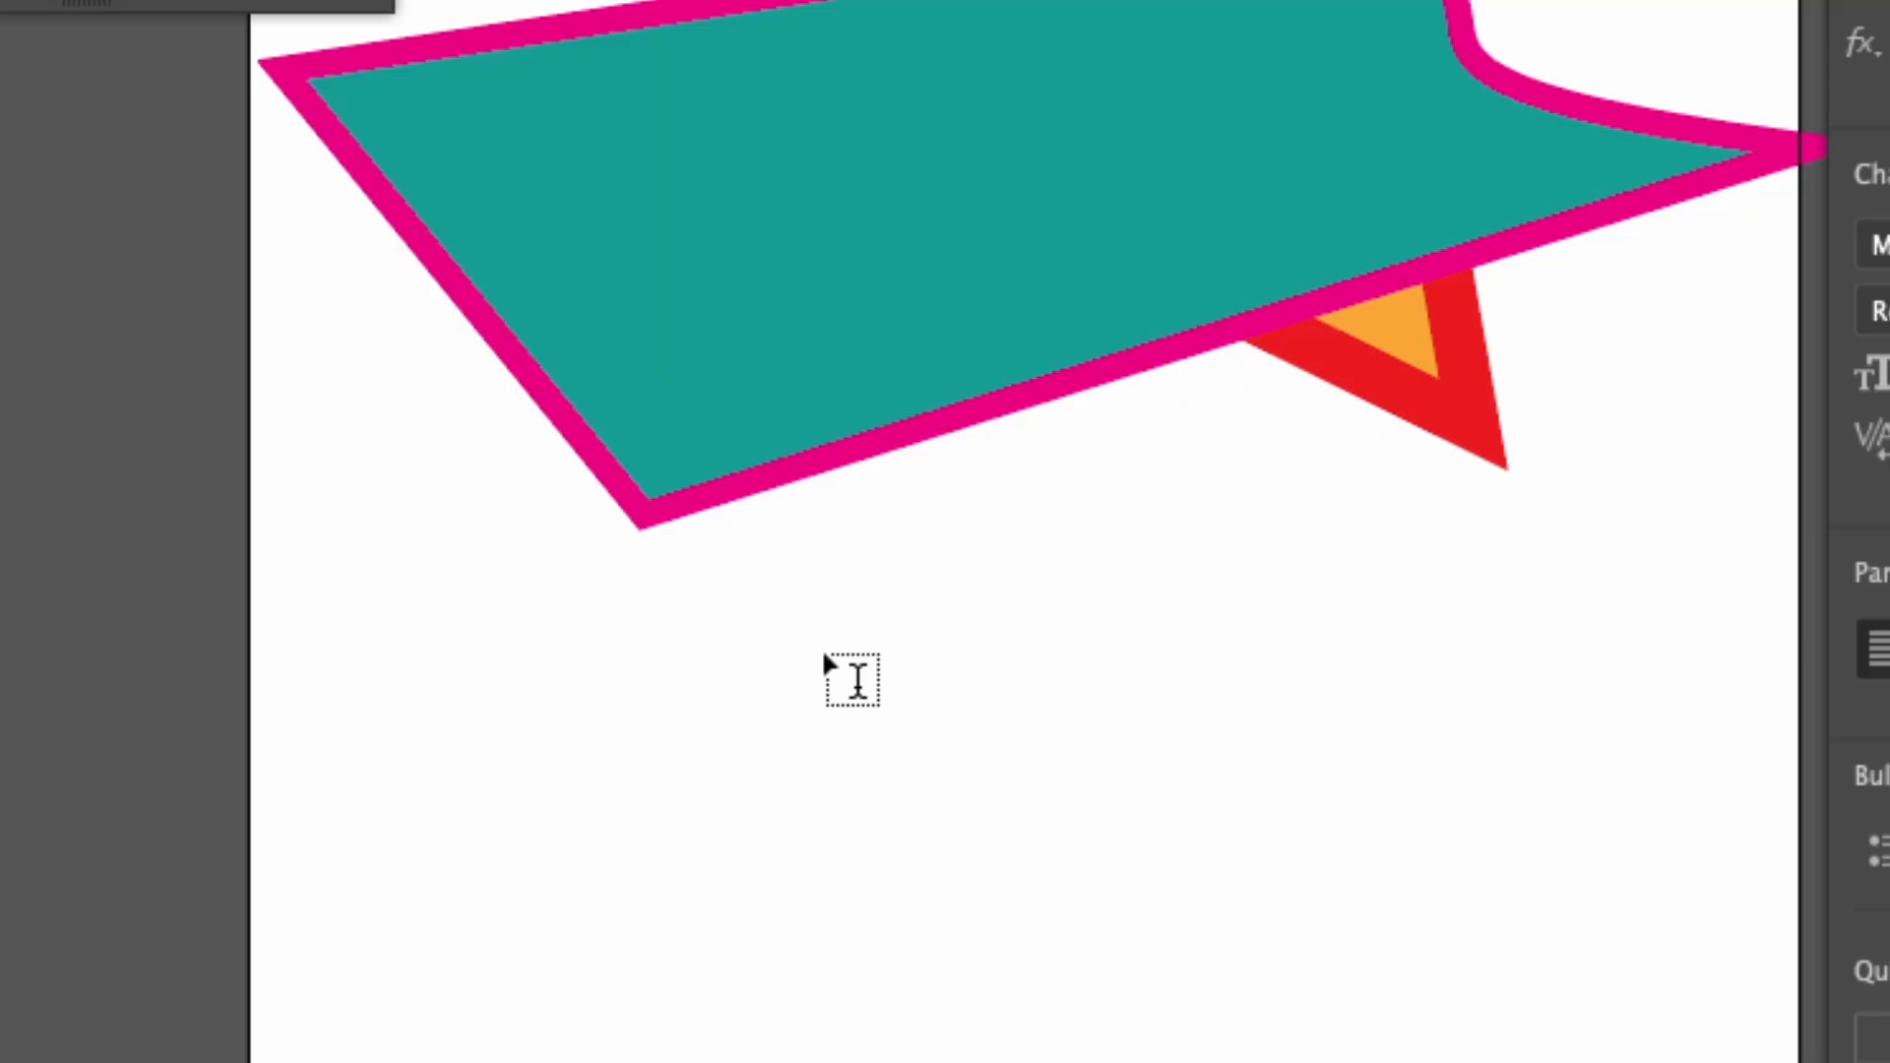
pyautogui.click(805, 643)
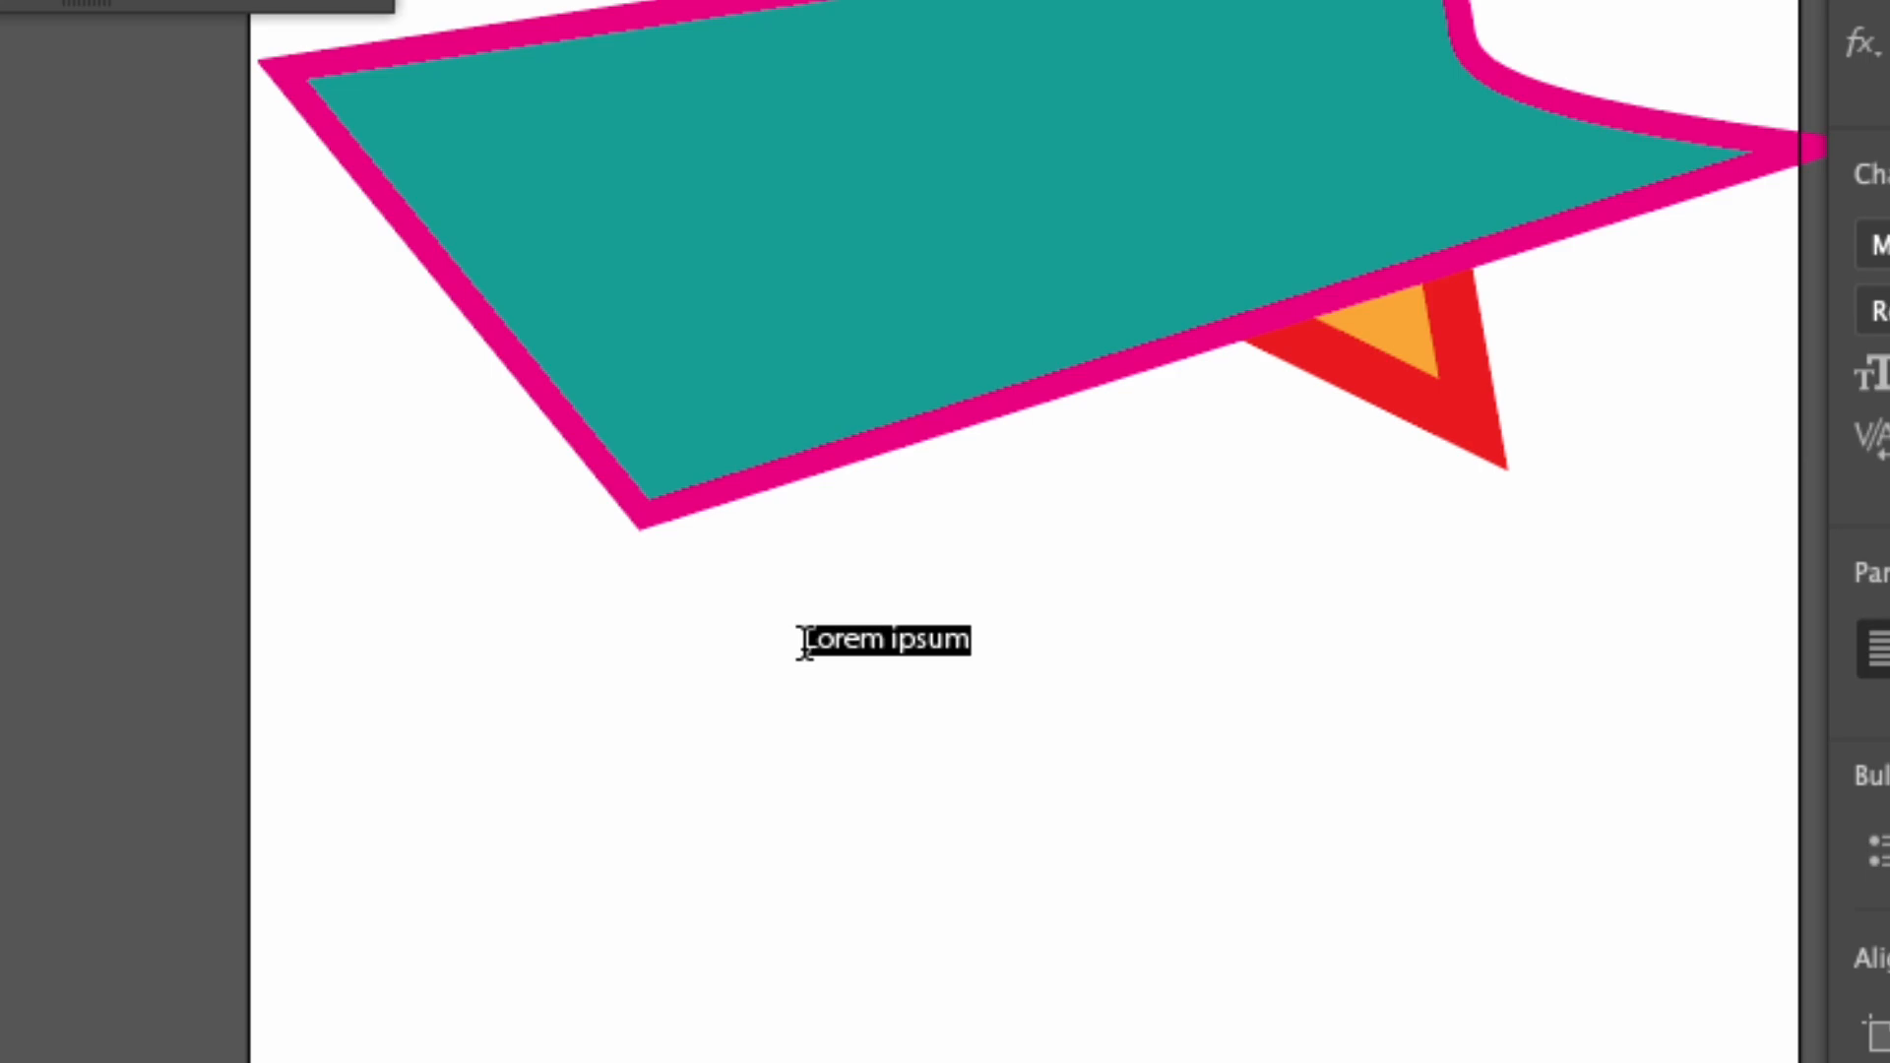
pyautogui.write('kjxbgisbsvbsivpsdvpb')
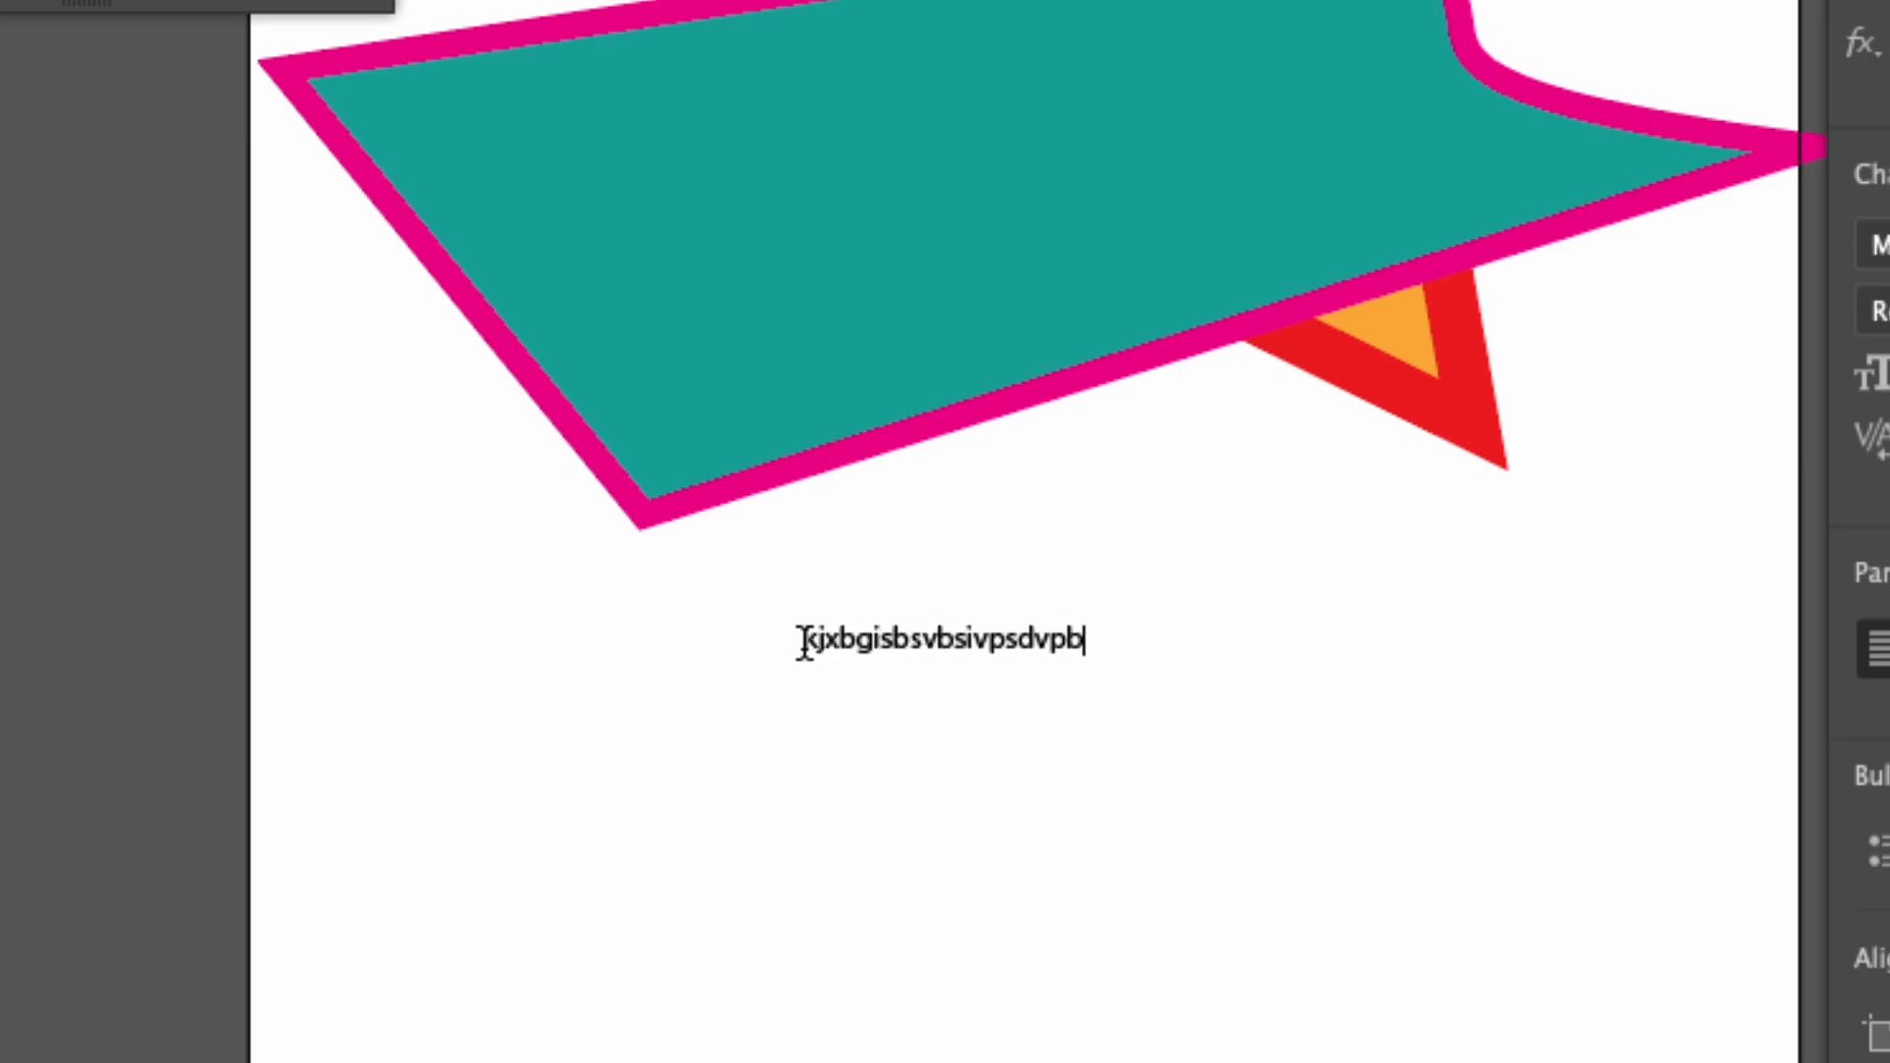
pyautogui.hotkey('ctrl', 'z')
pyautogui.hotkey('ctrl', 'z')
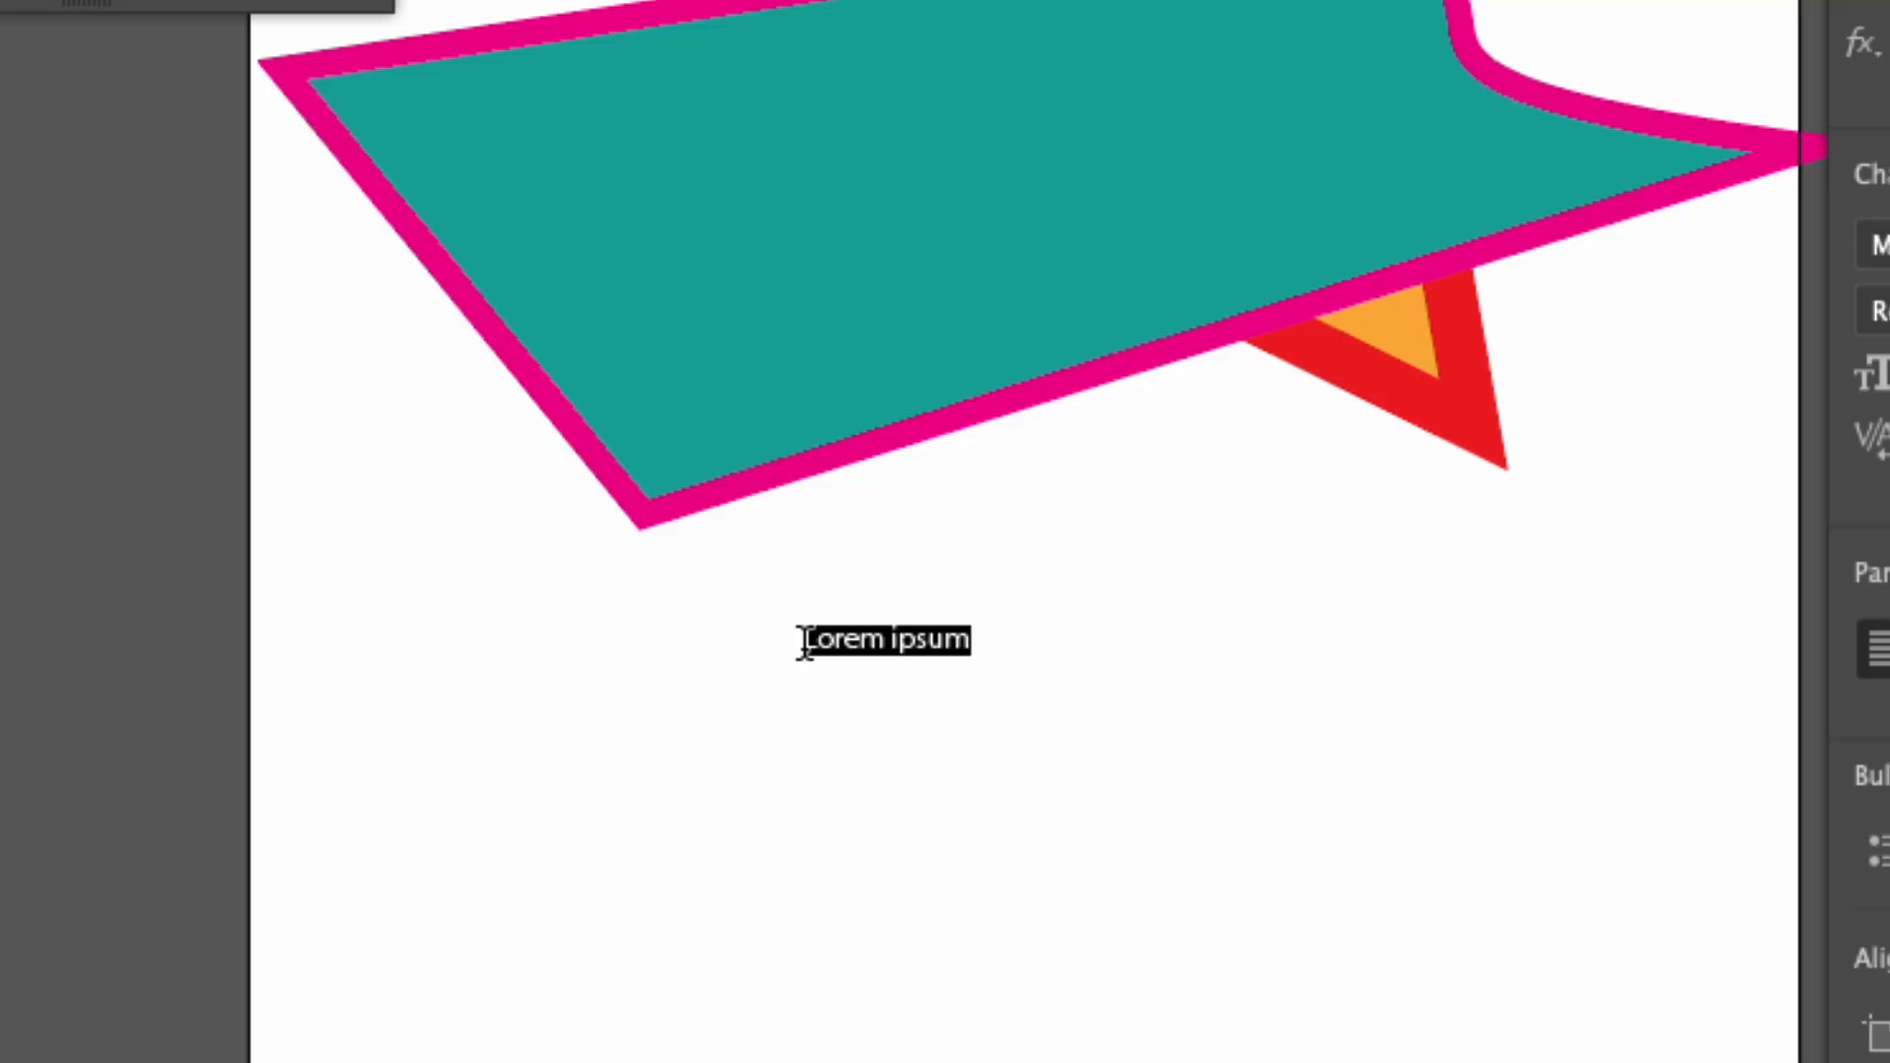
# Replace the selected placeholder text below the teal shape with the person's full name.
pyautogui.moveTo(804, 642); pyautogui.dragTo(770, 649)
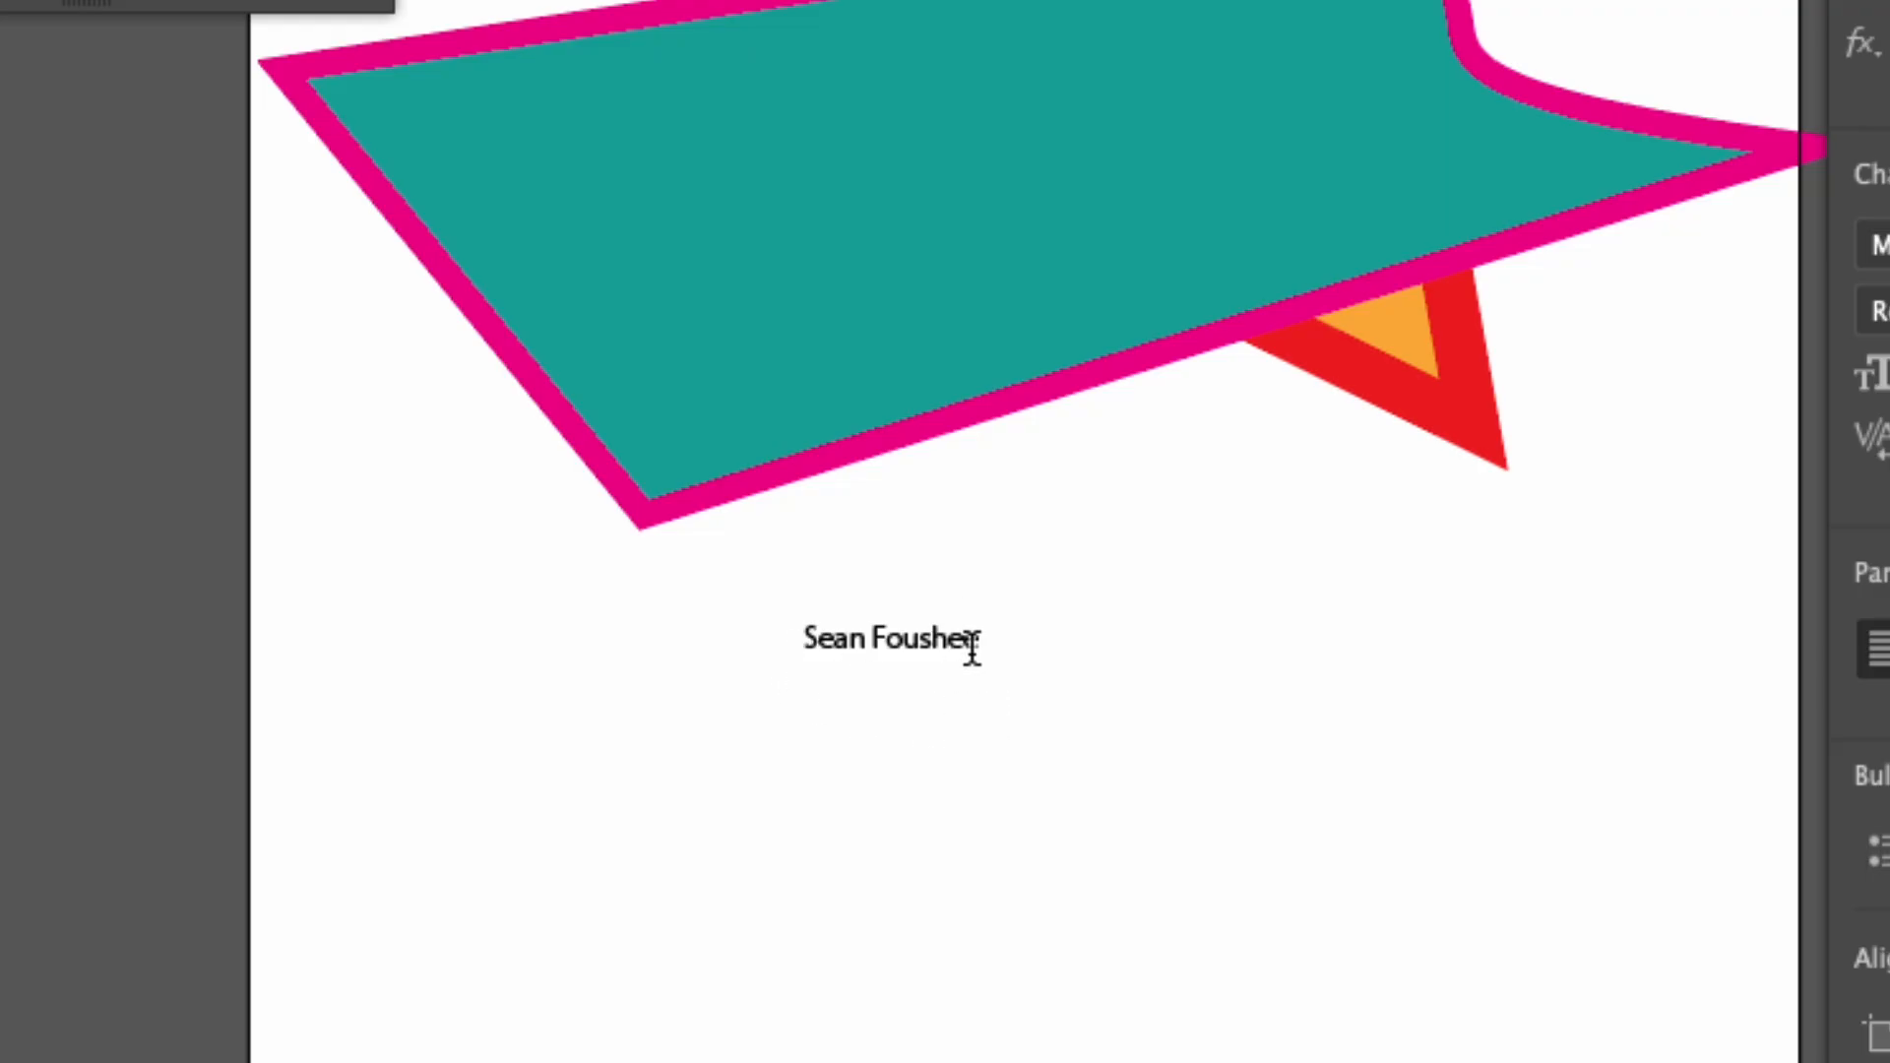
# Select the whole name text below the teal shape and set its font to Gastromond Italic at 48 pt.
pyautogui.moveTo(980, 640); pyautogui.dragTo(756, 640)
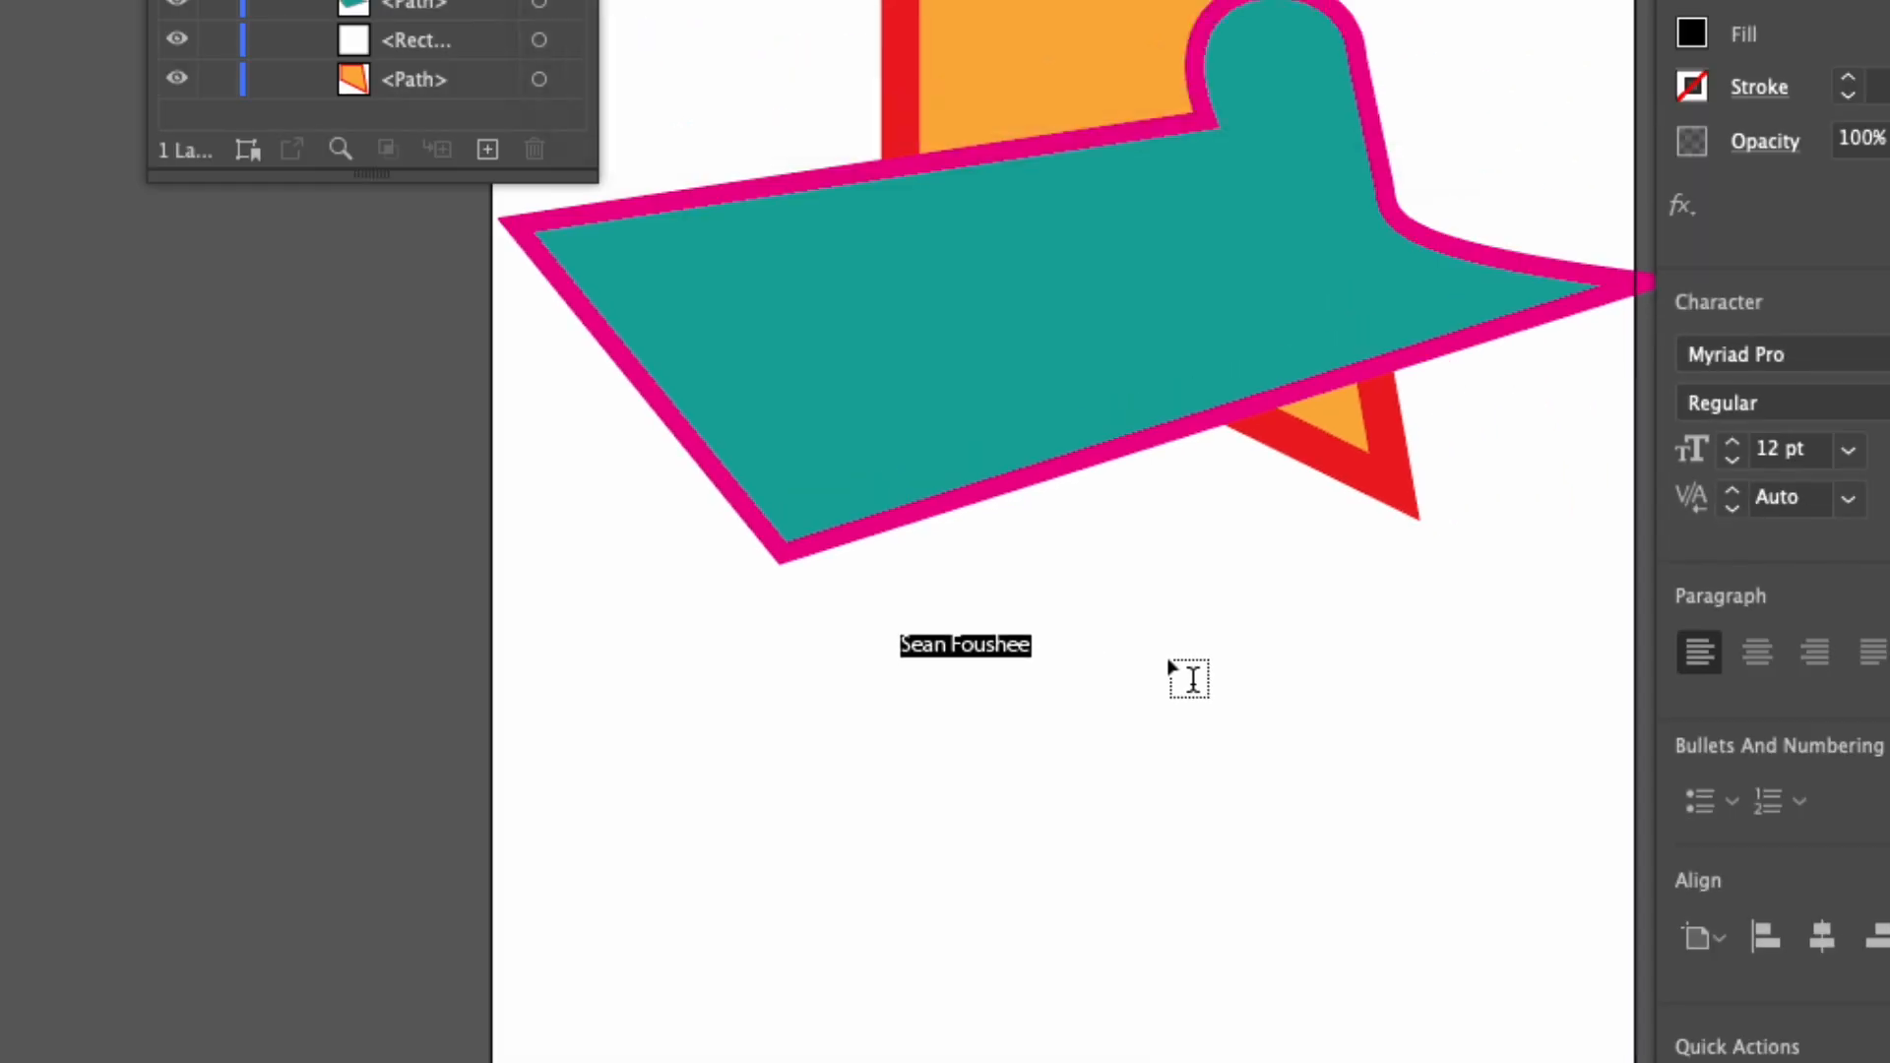
pyautogui.press('ctrl')
pyautogui.press('ctrl')
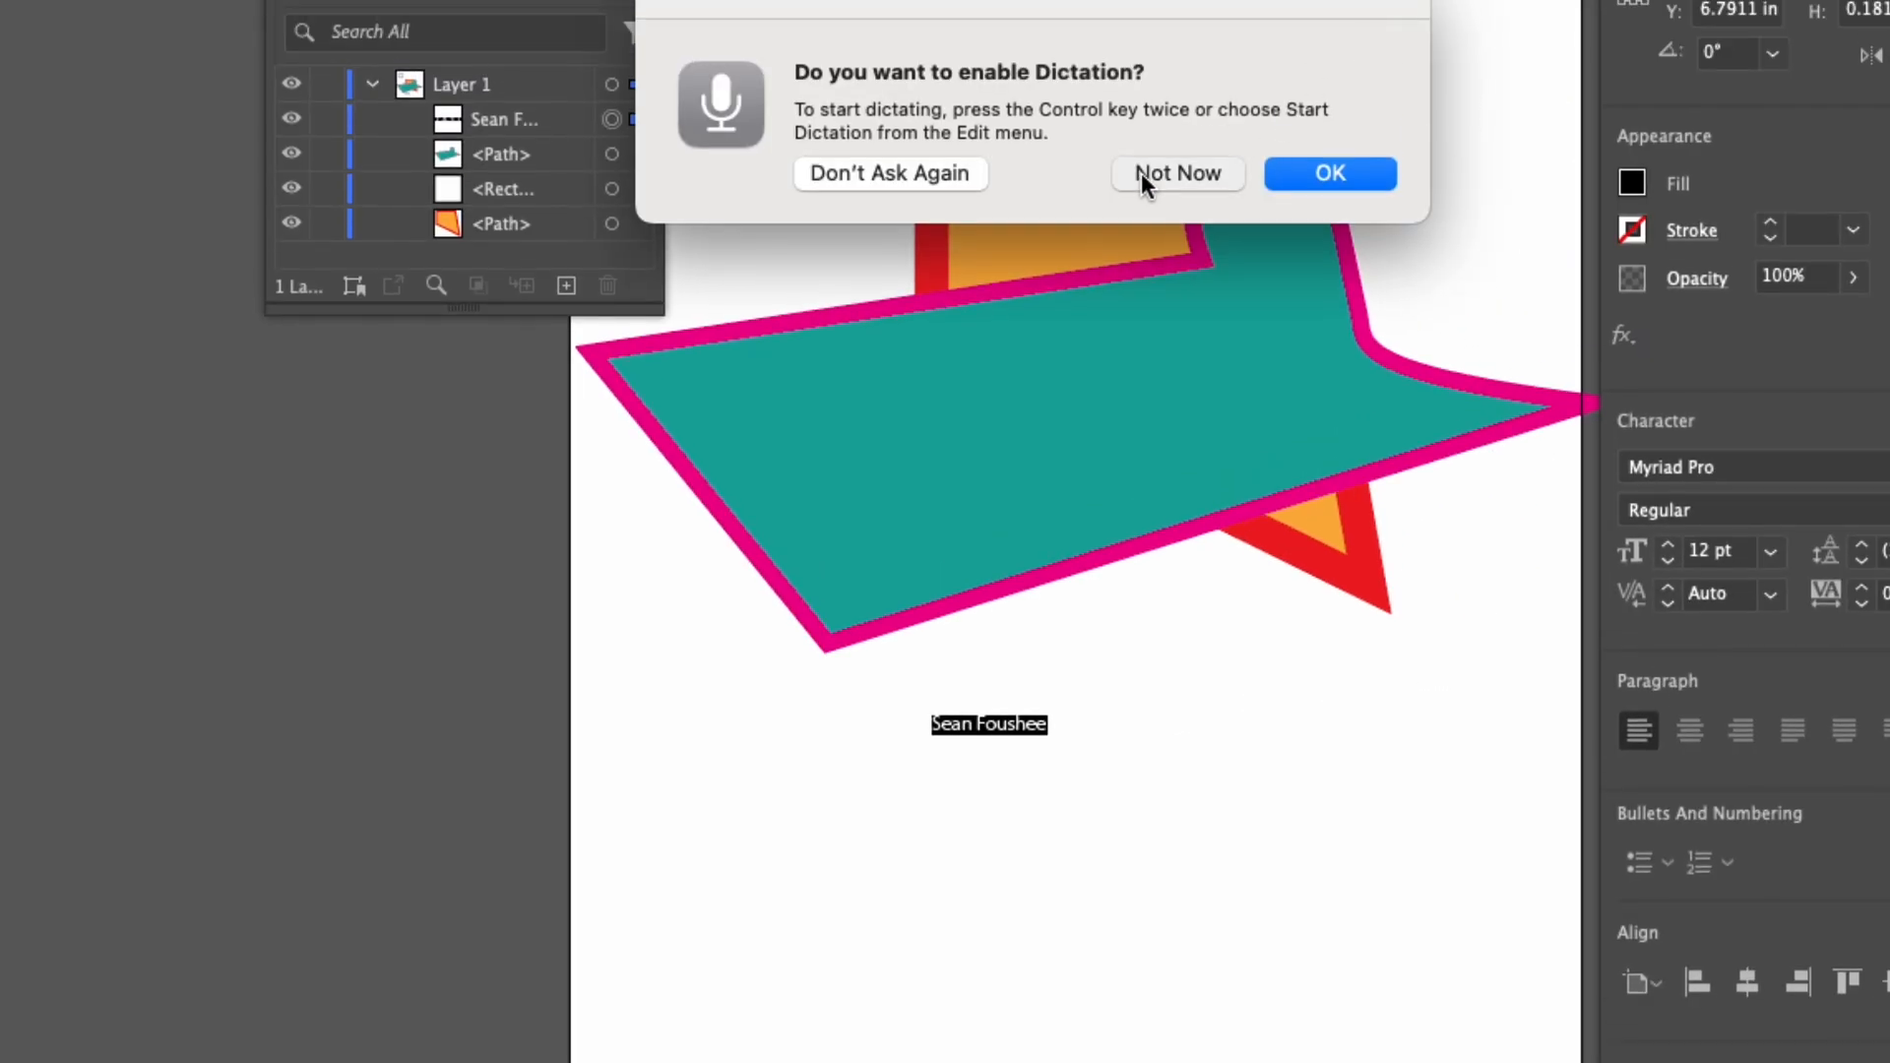
pyautogui.click(1122, 96)
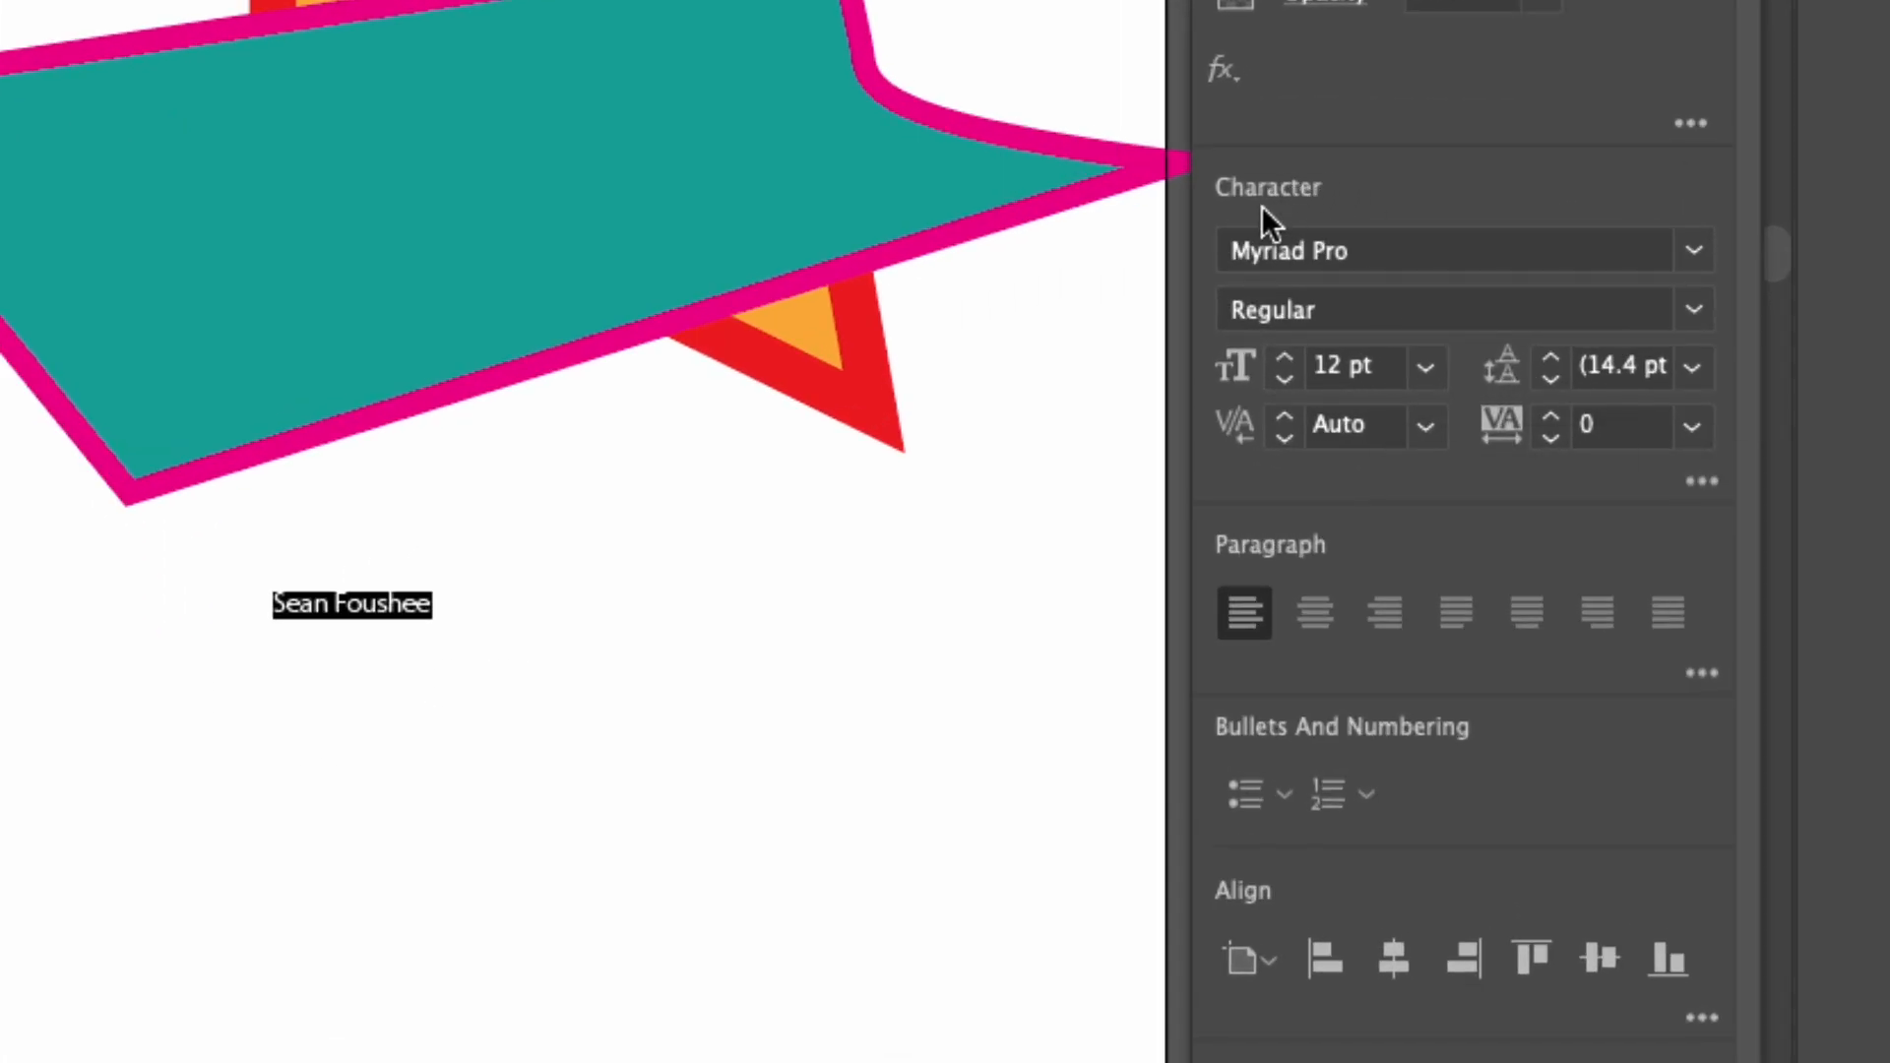
pyautogui.click(1693, 250)
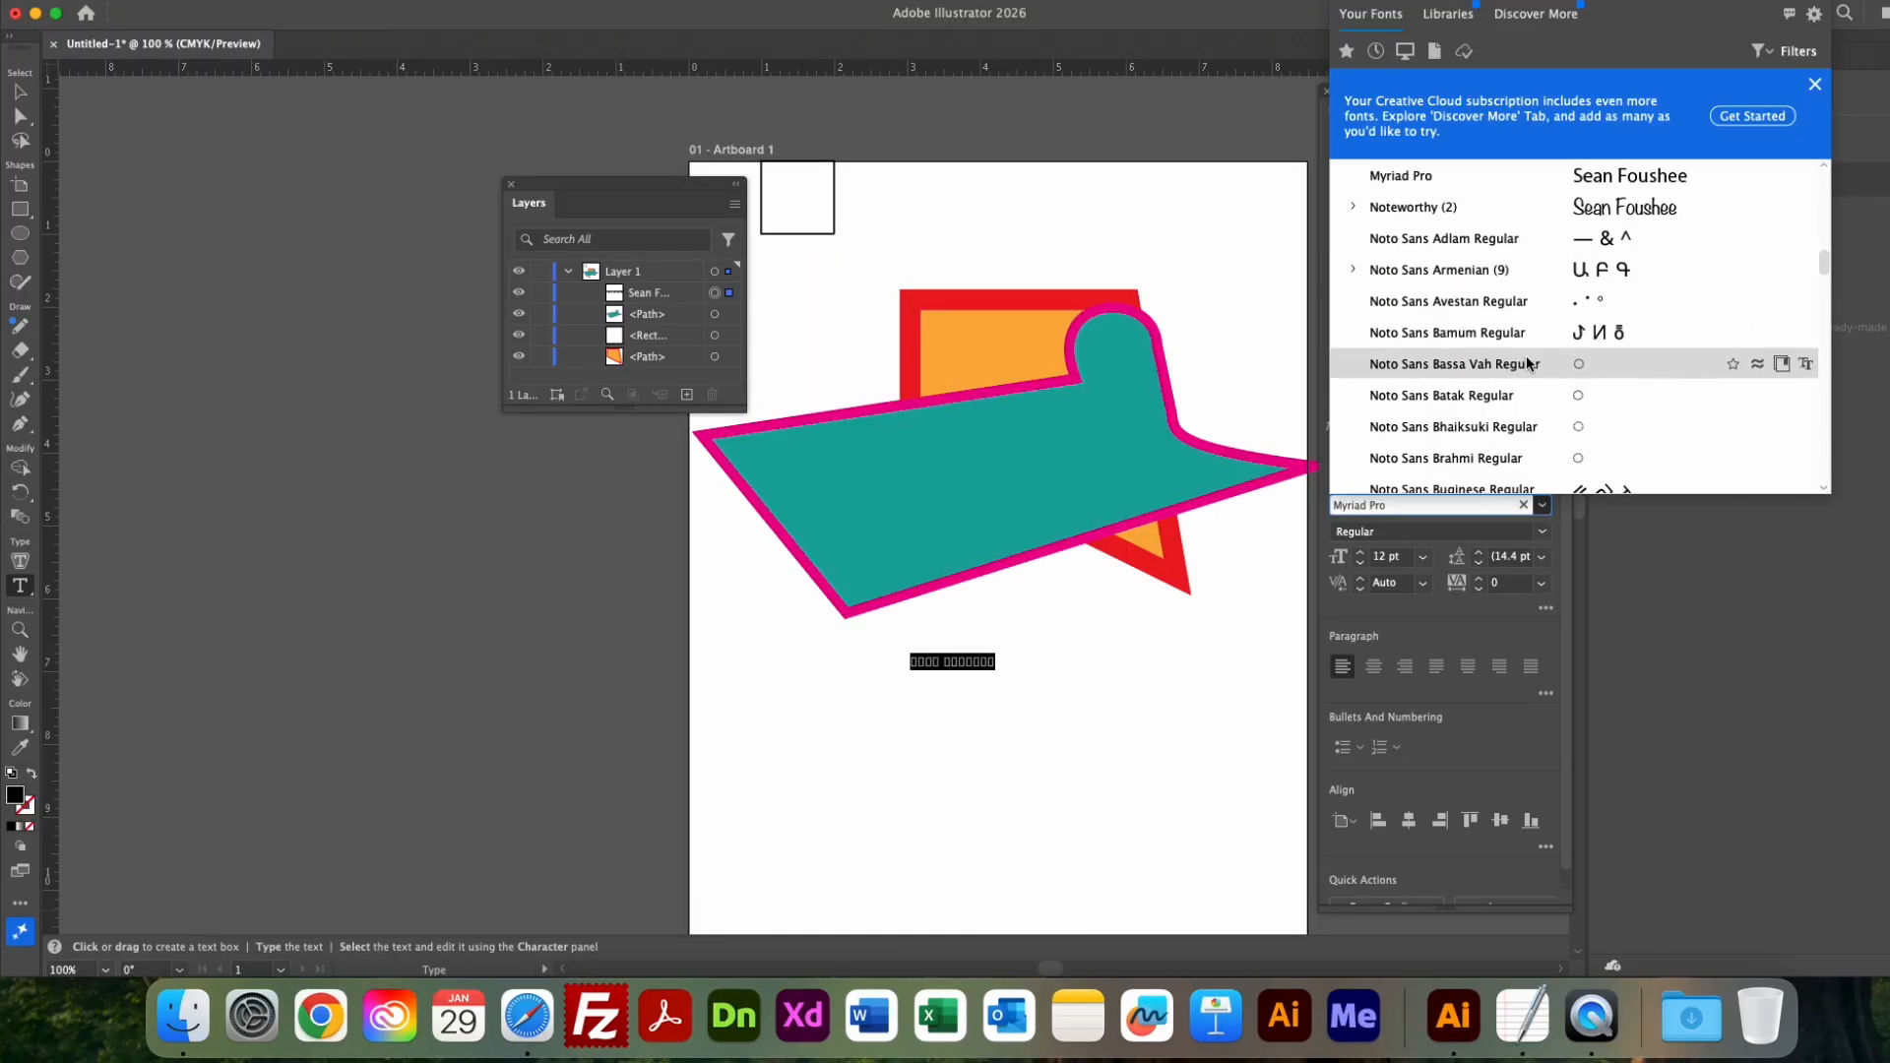
pyautogui.scroll(15, 1508, 374)
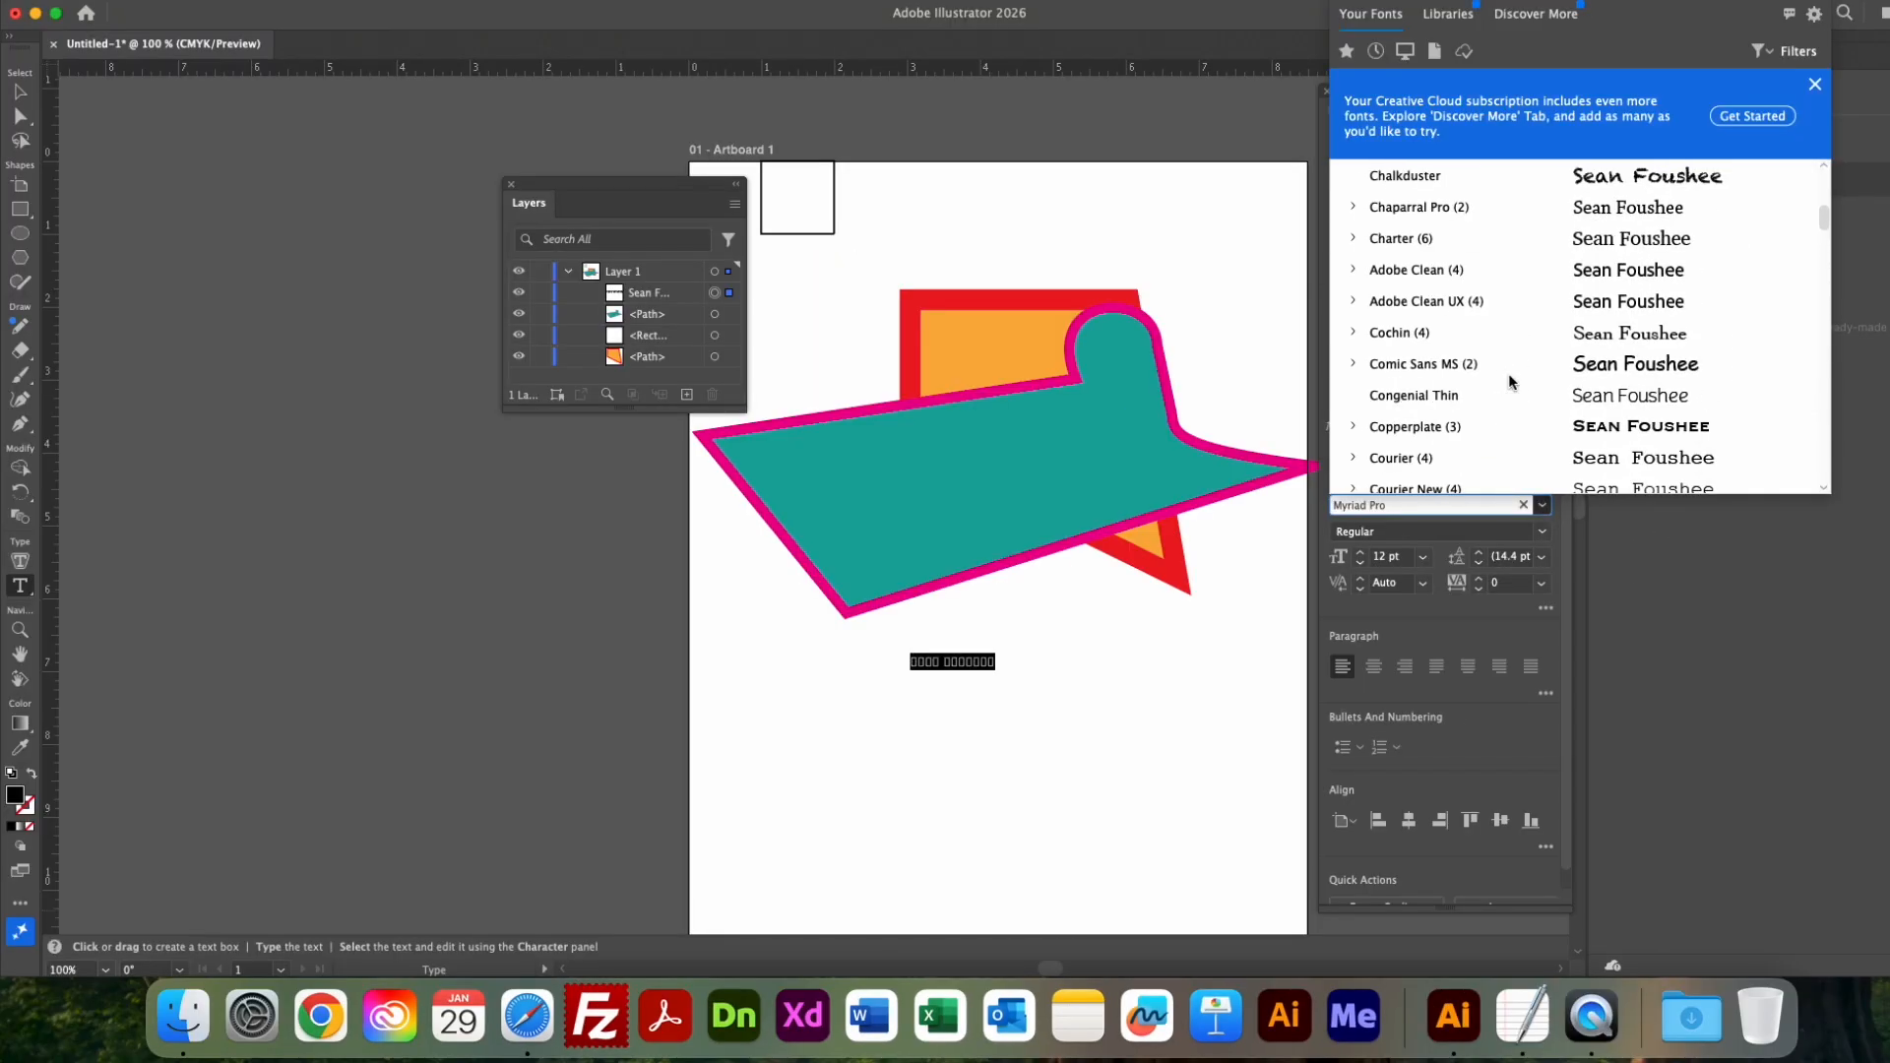
pyautogui.scroll(-5, 1504, 375)
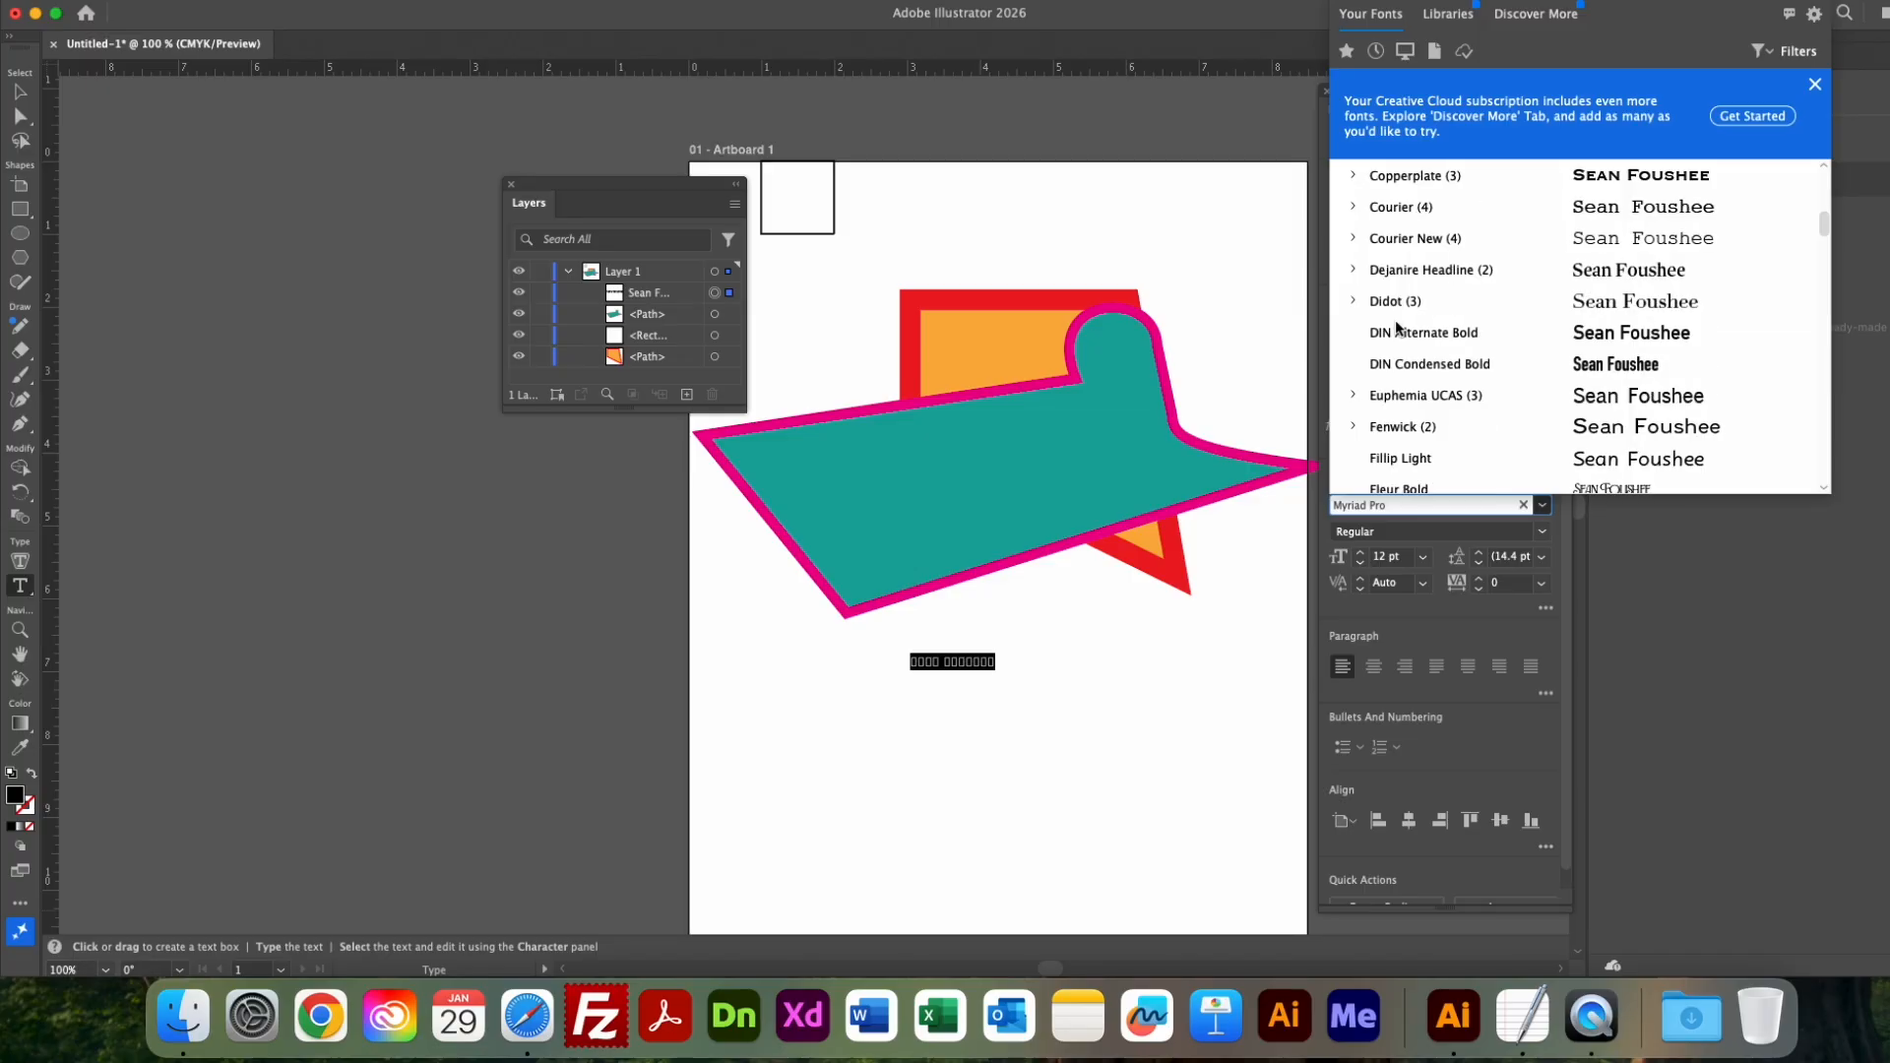
pyautogui.scroll(-12, 1455, 394)
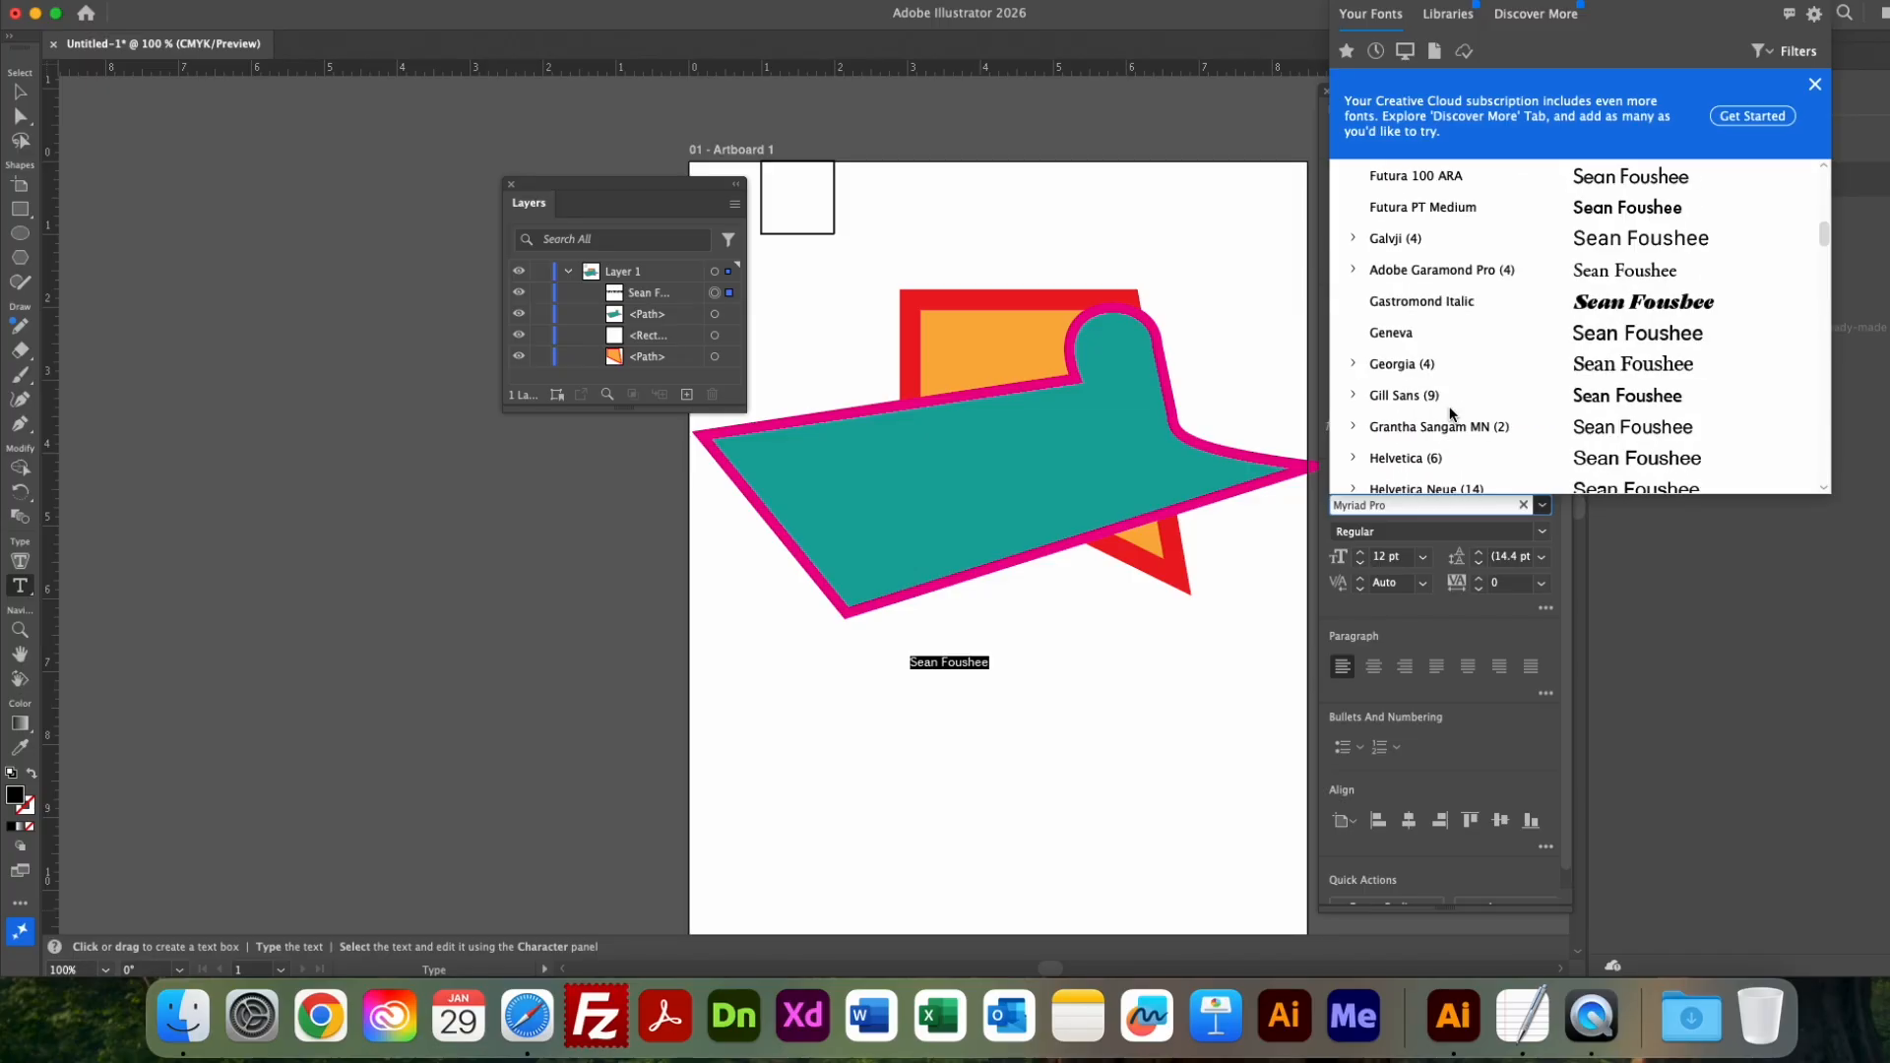
pyautogui.click(1469, 300)
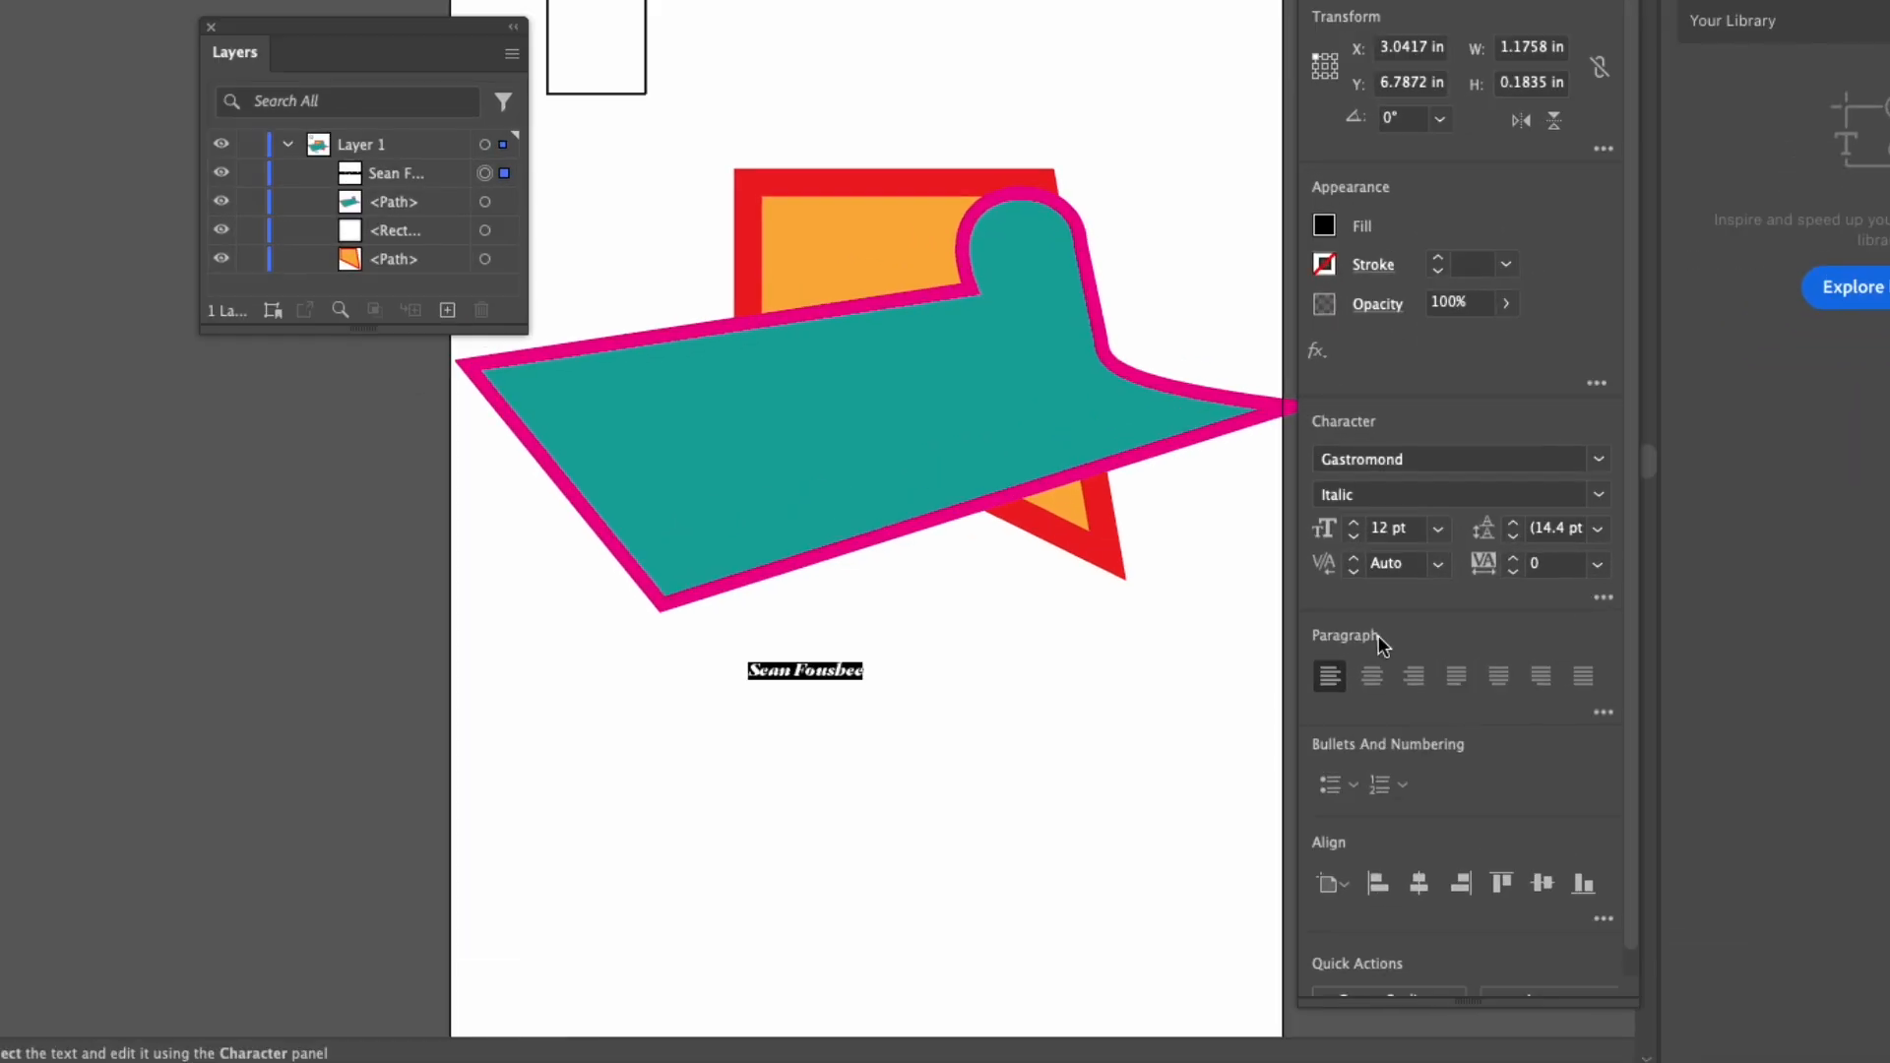
pyautogui.click(1438, 529)
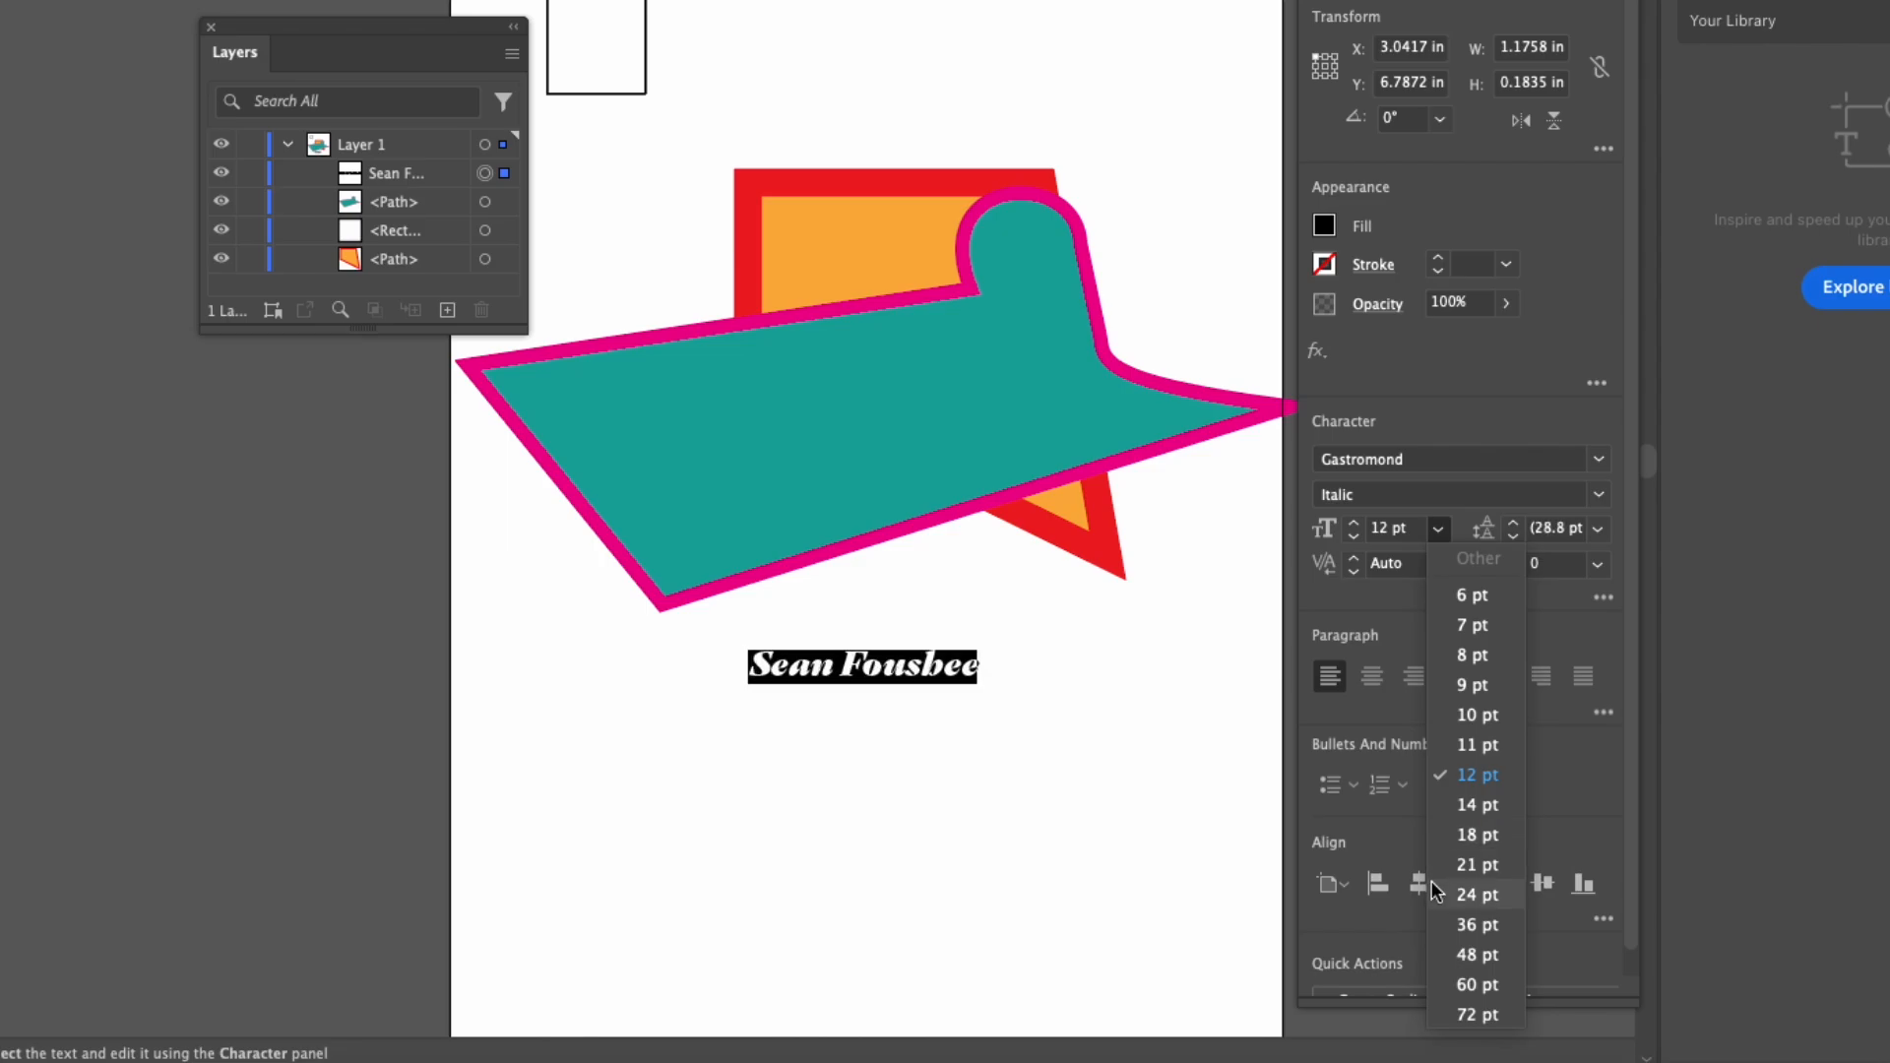
pyautogui.click(1472, 953)
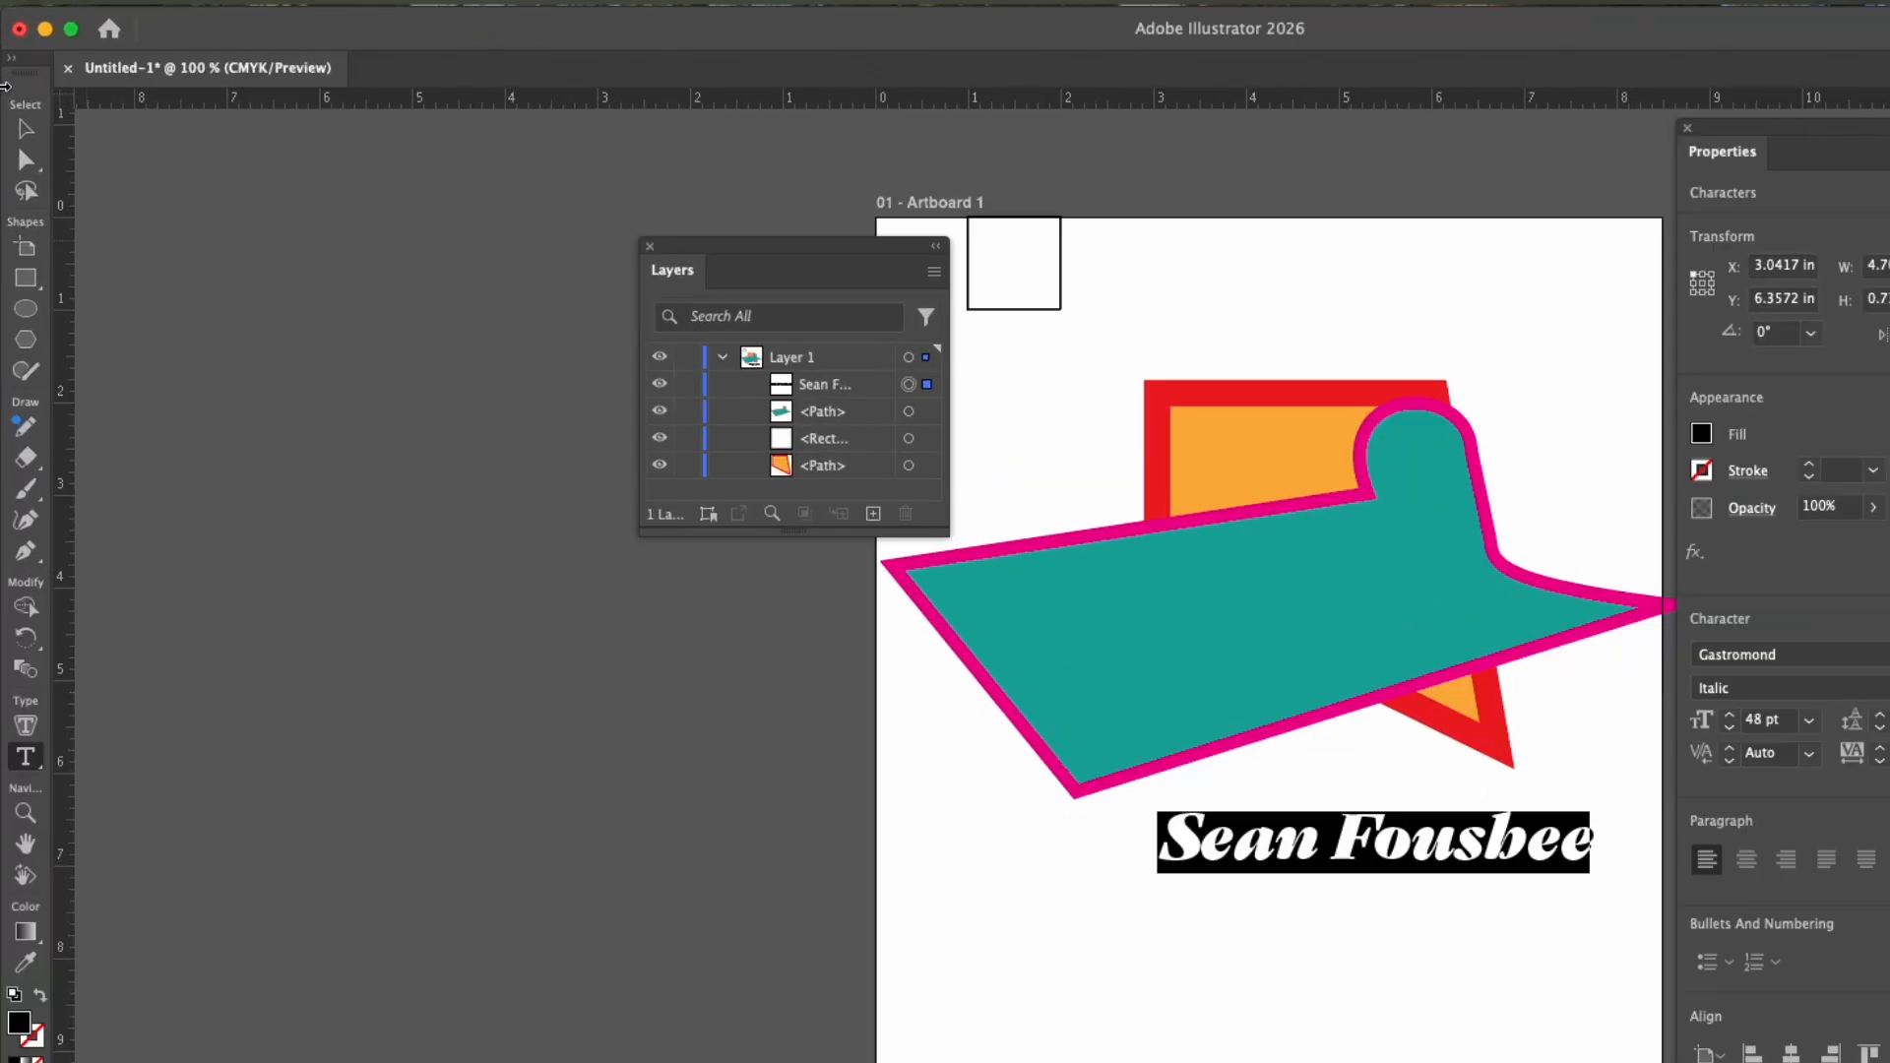
# Try to distort the name text by stretching it much taller and squeezing it narrow, and undo both changes.
pyautogui.click(20, 120)
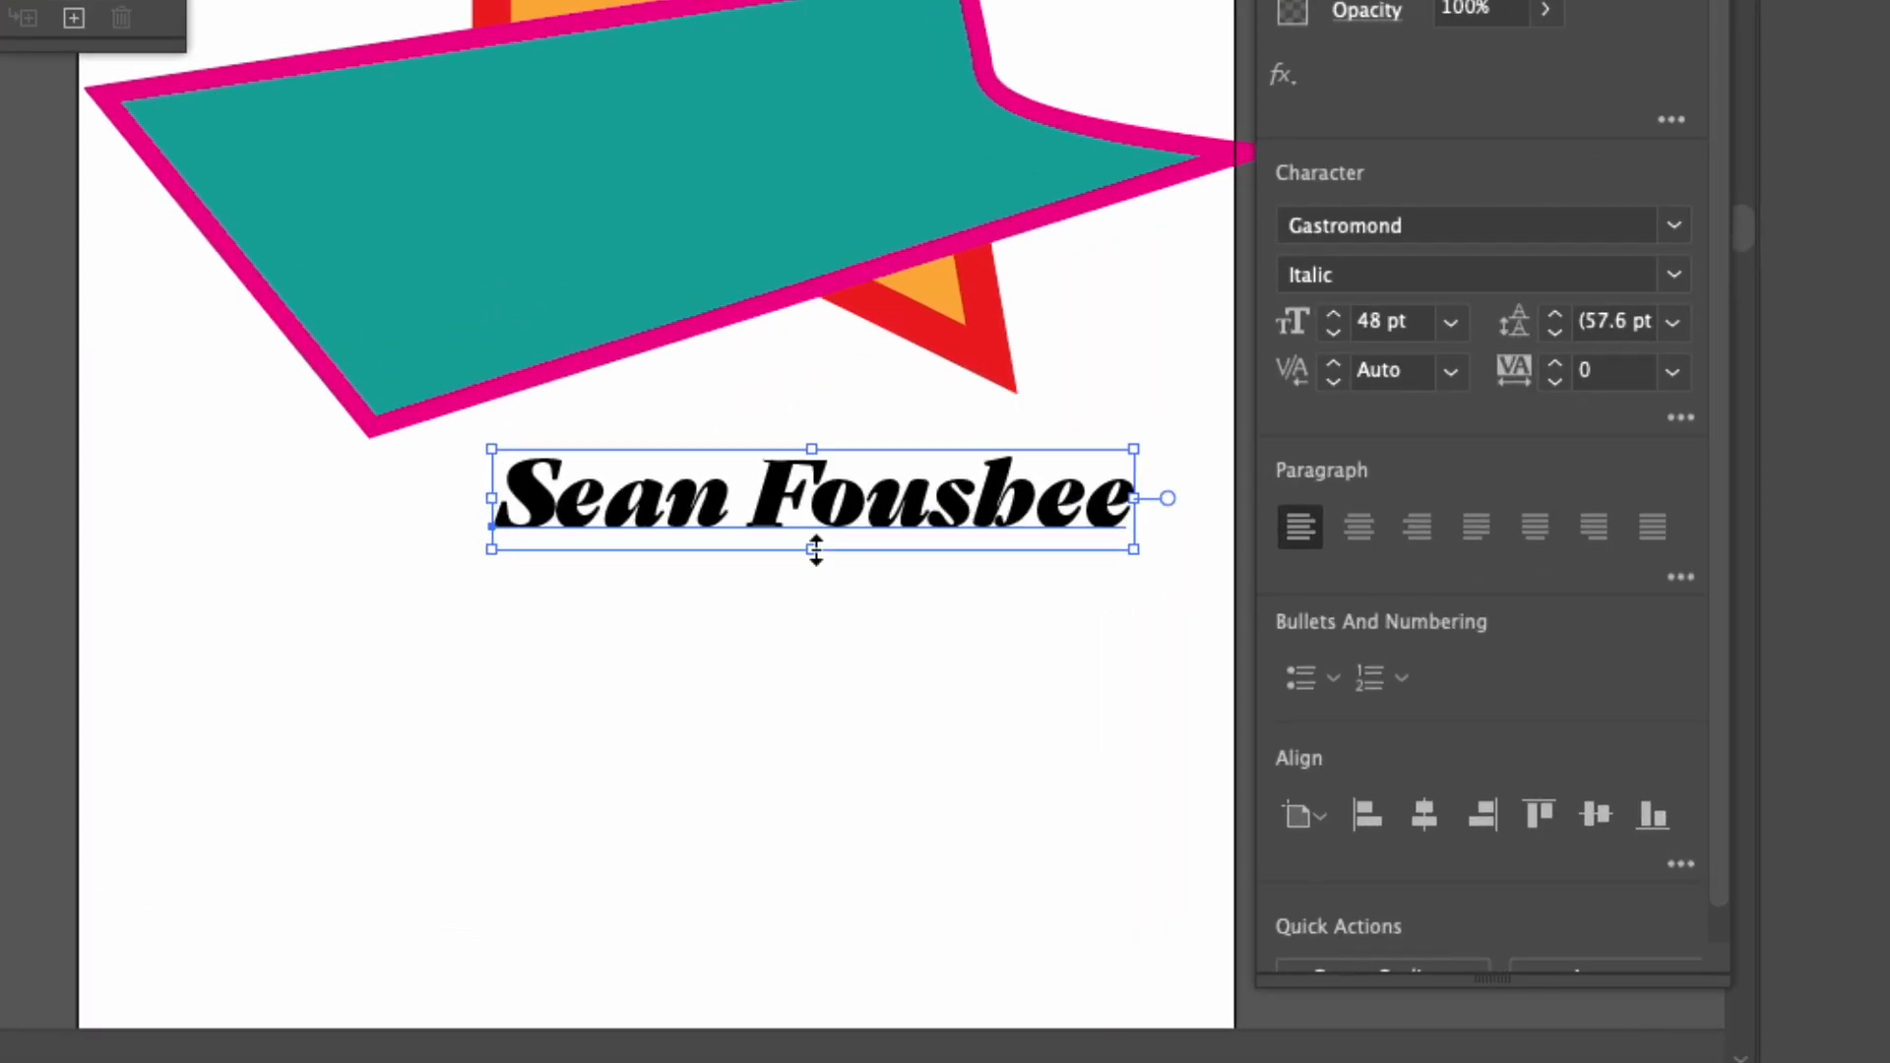
pyautogui.moveTo(812, 548); pyautogui.dragTo(812, 816)
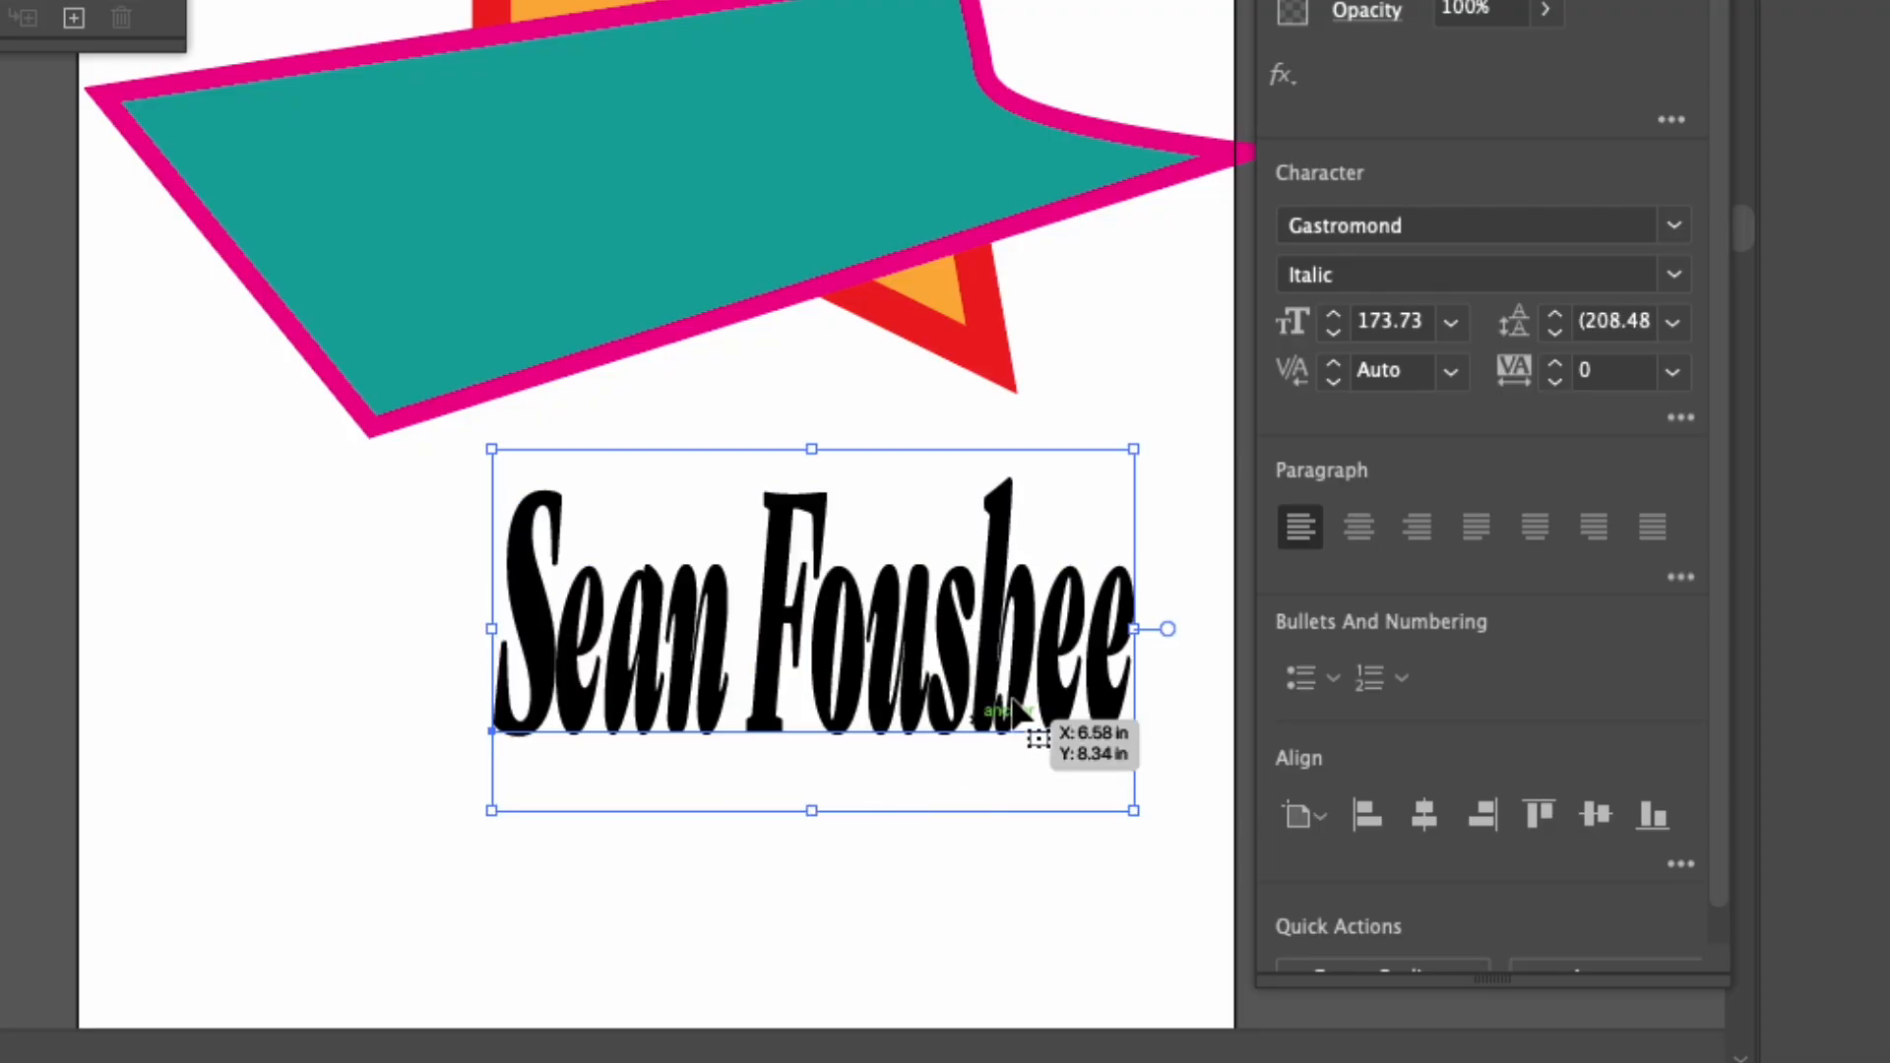
pyautogui.moveTo(1135, 630); pyautogui.dragTo(596, 630)
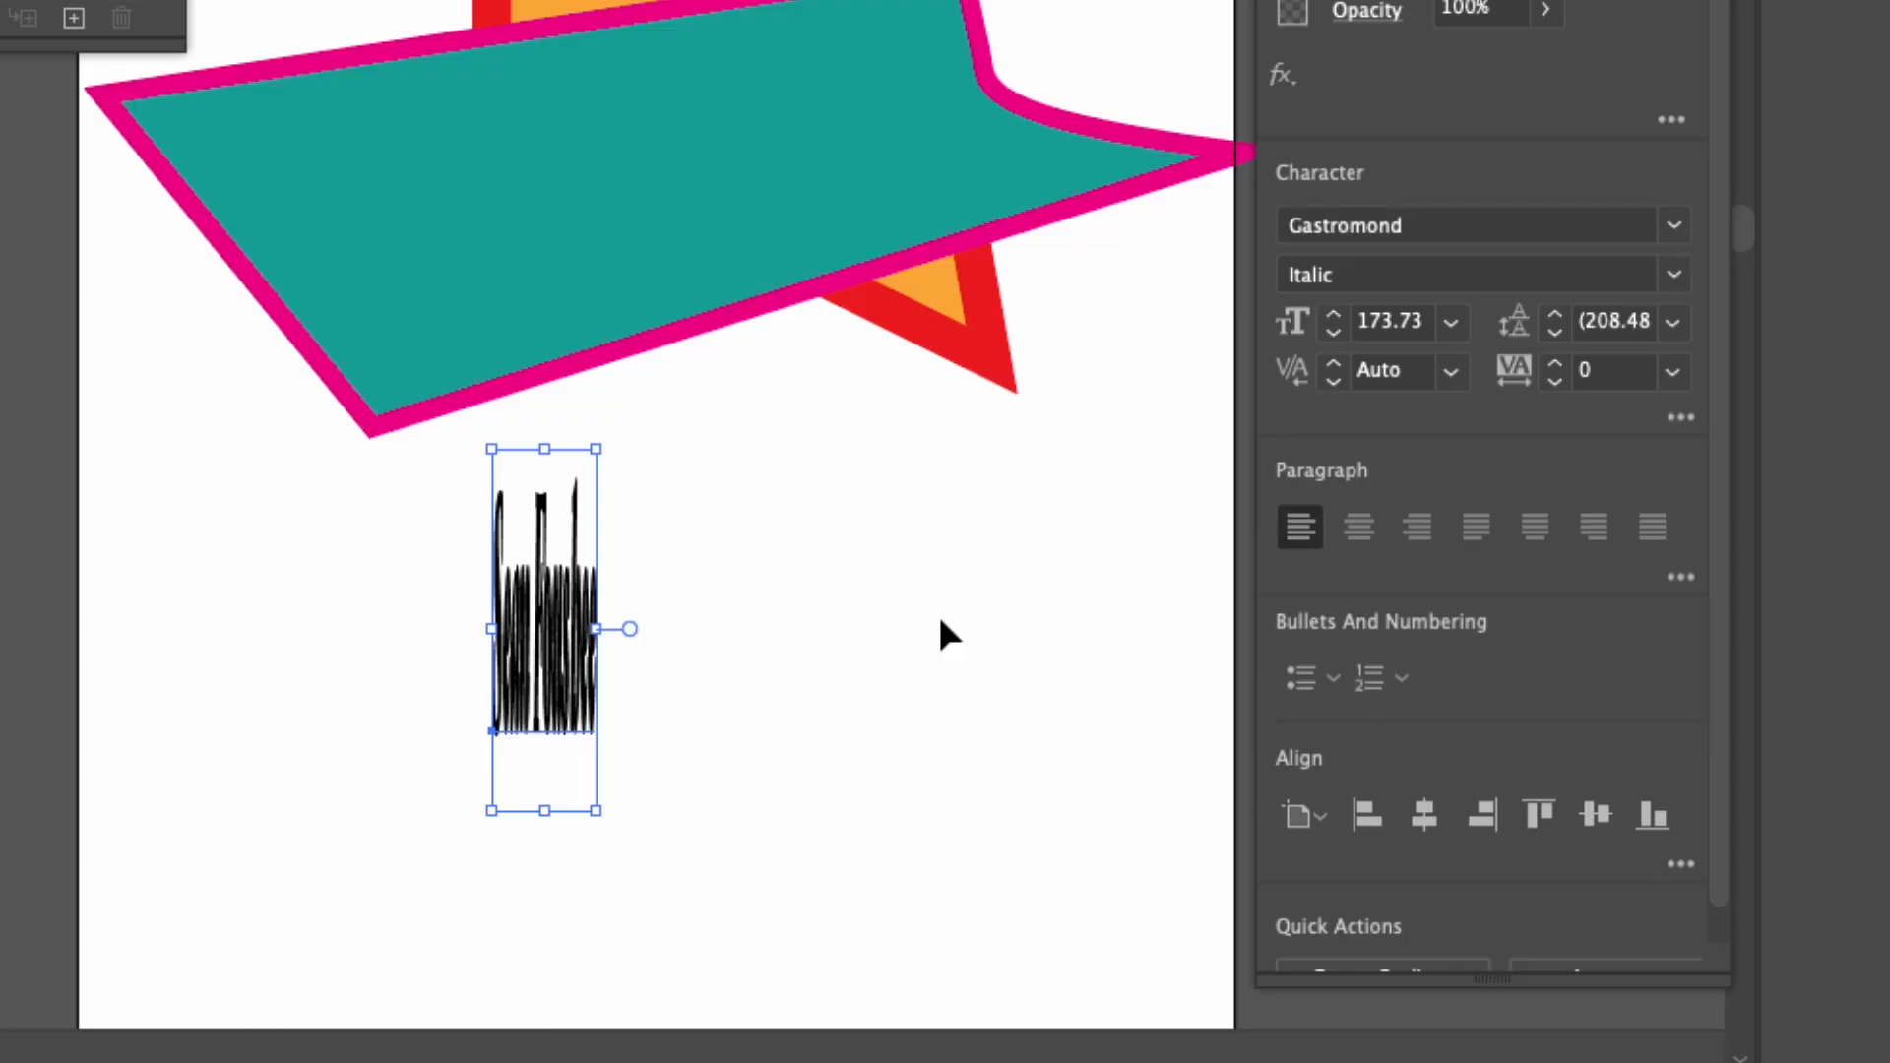
pyautogui.press('super+z')
pyautogui.press('v')
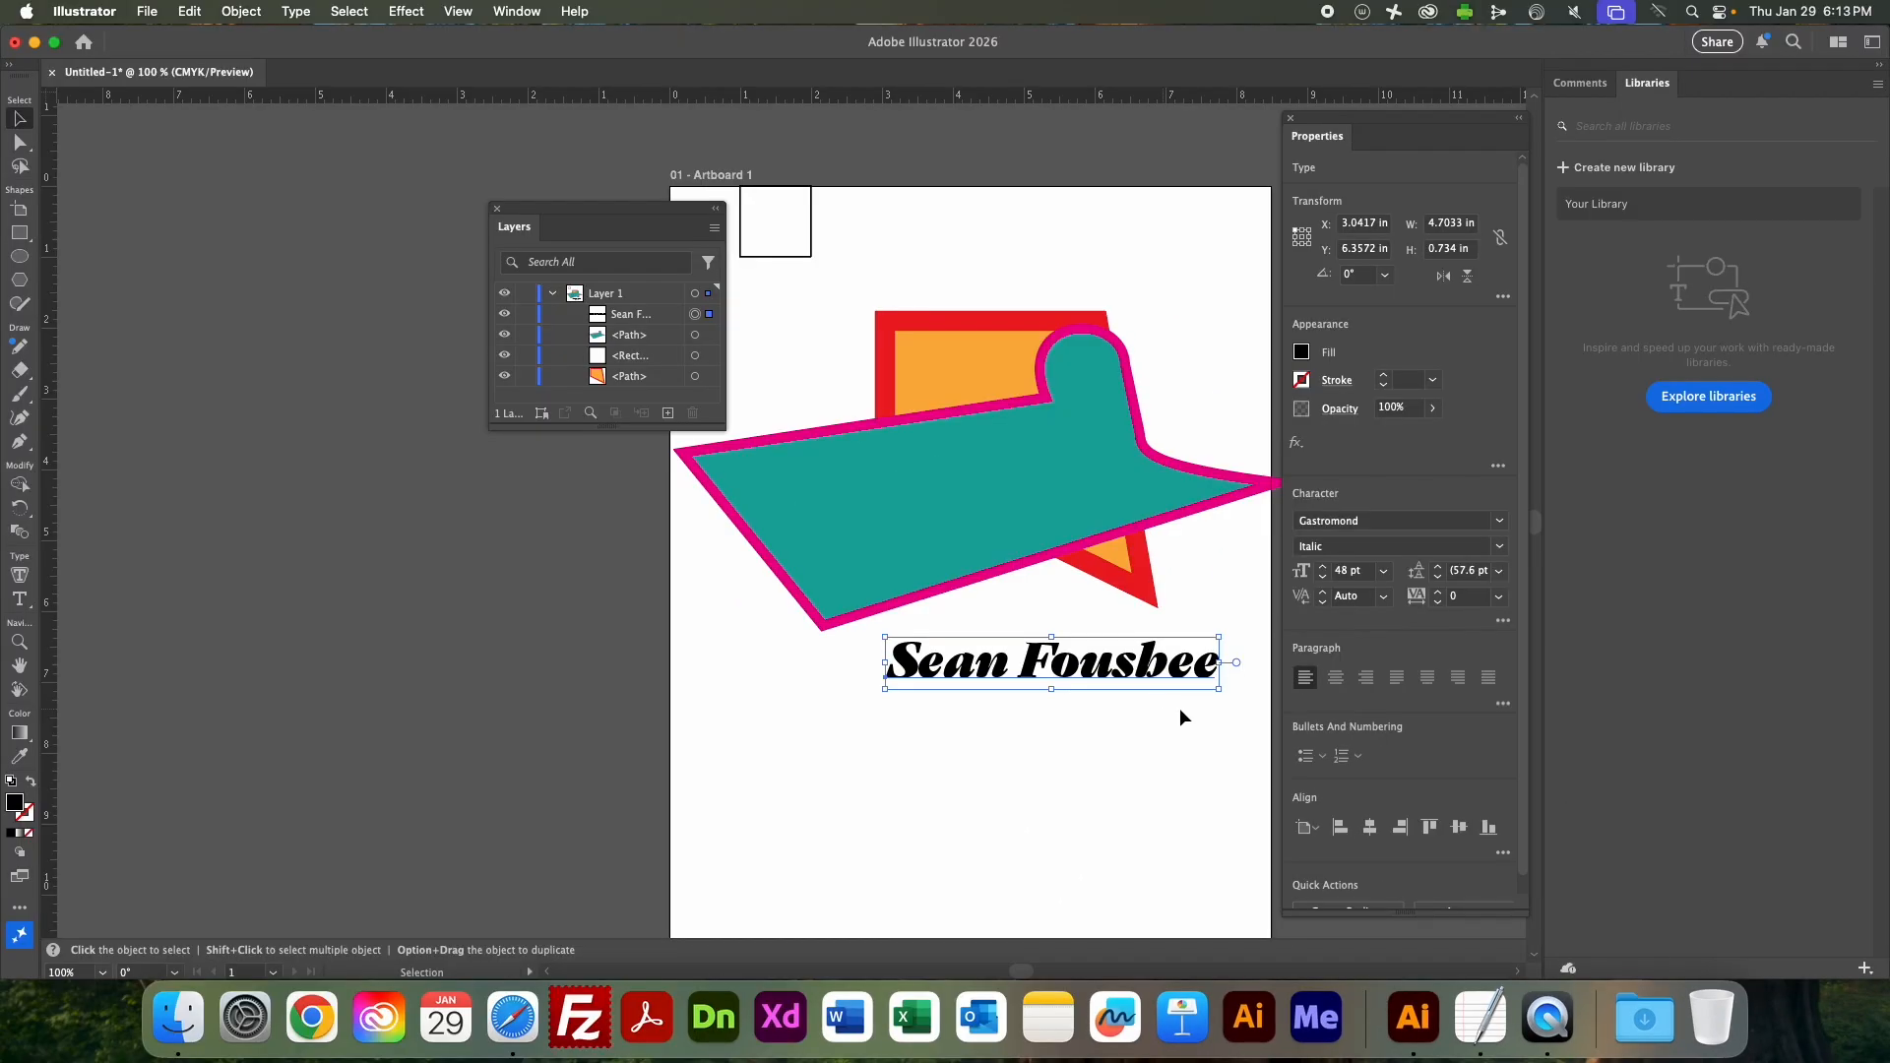
# Switch to Safari, open Assignment #2: Robot in the Lesson 2 - Illustrator Basics module, and read its submission guidelines.
pyautogui.click(513, 1020)
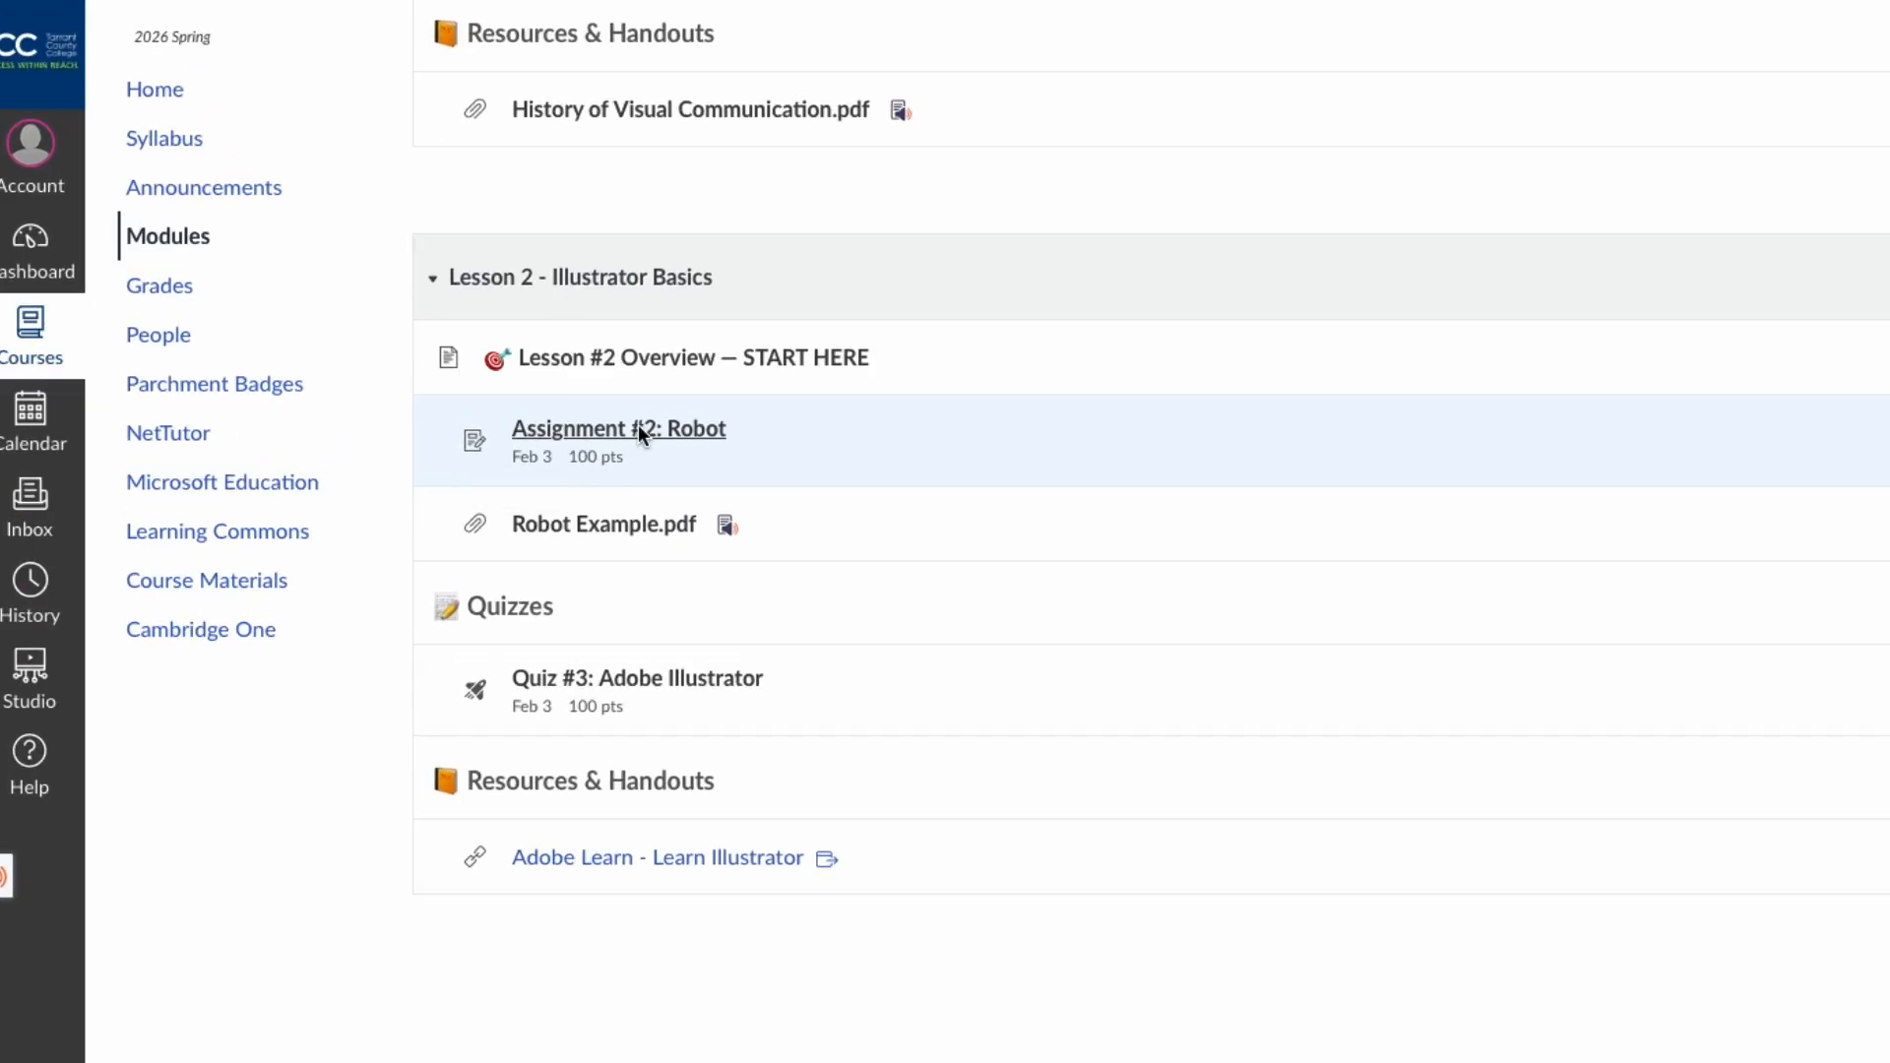
pyautogui.click(853, 458)
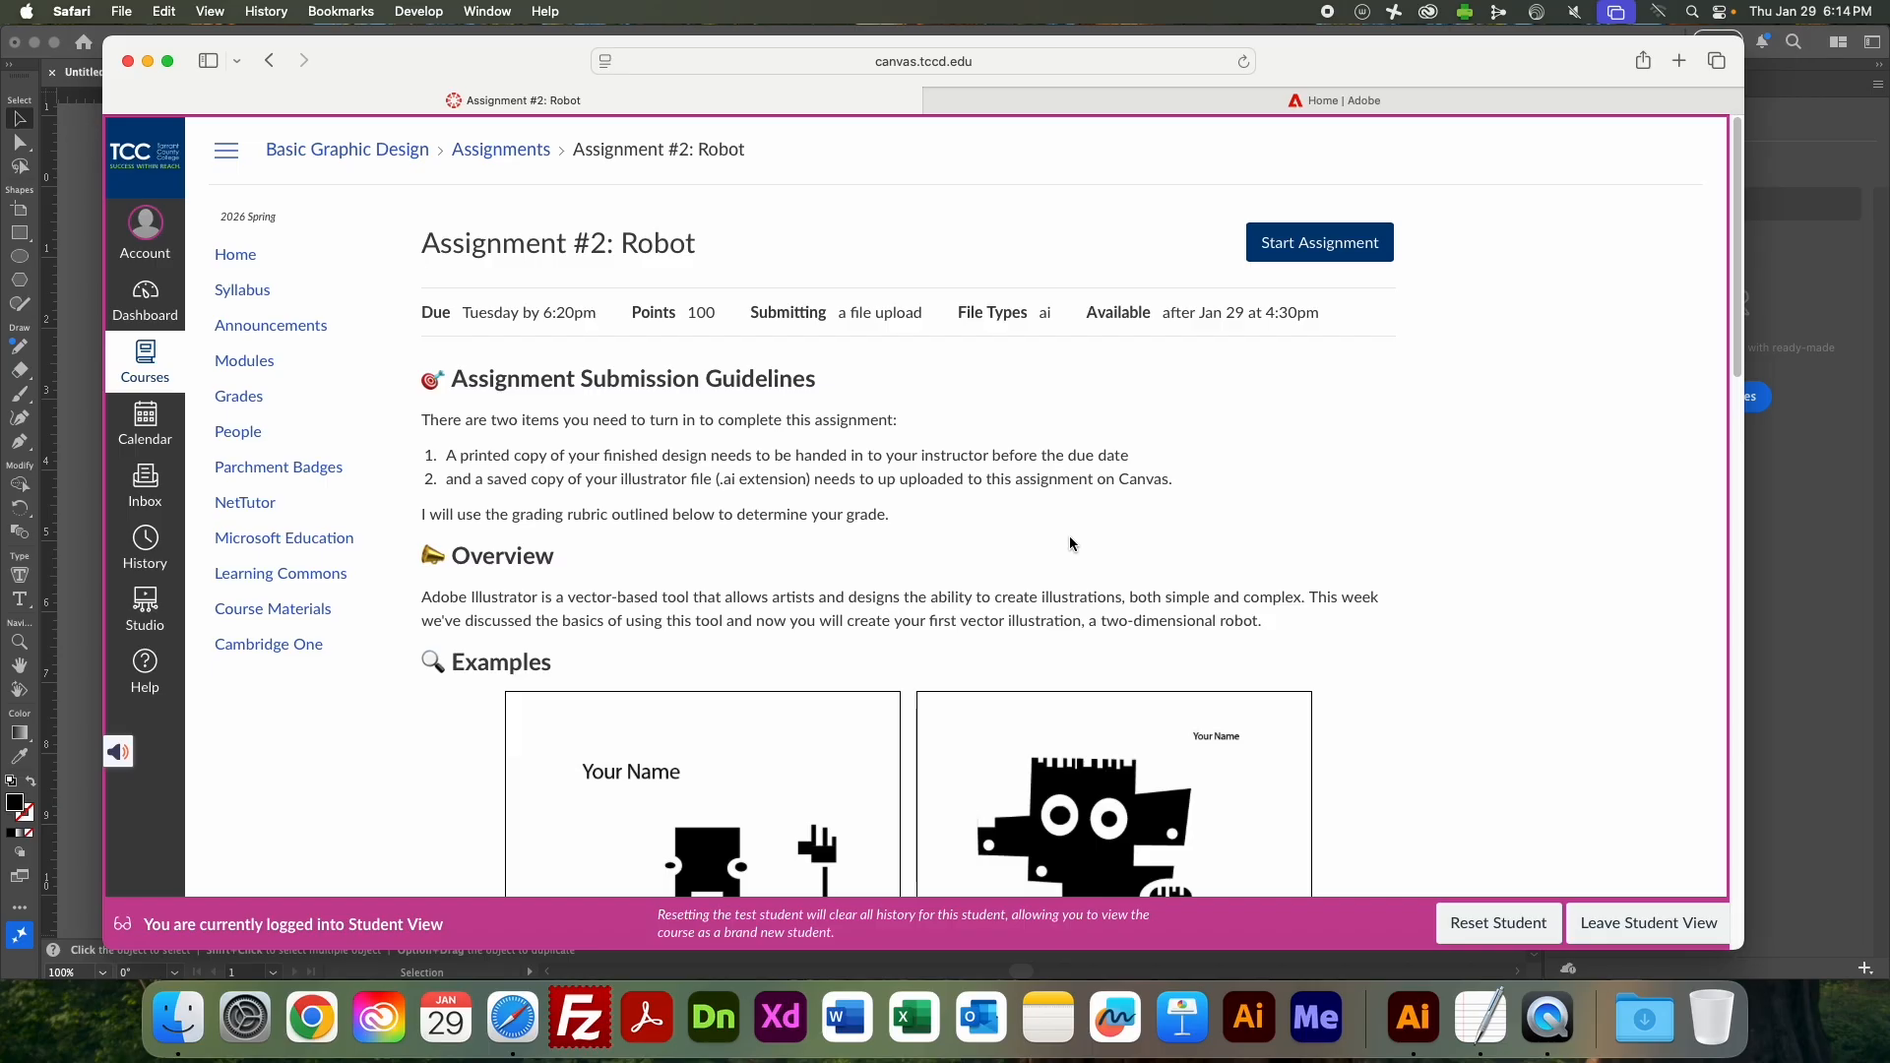
pyautogui.scroll(-2, 1065, 523)
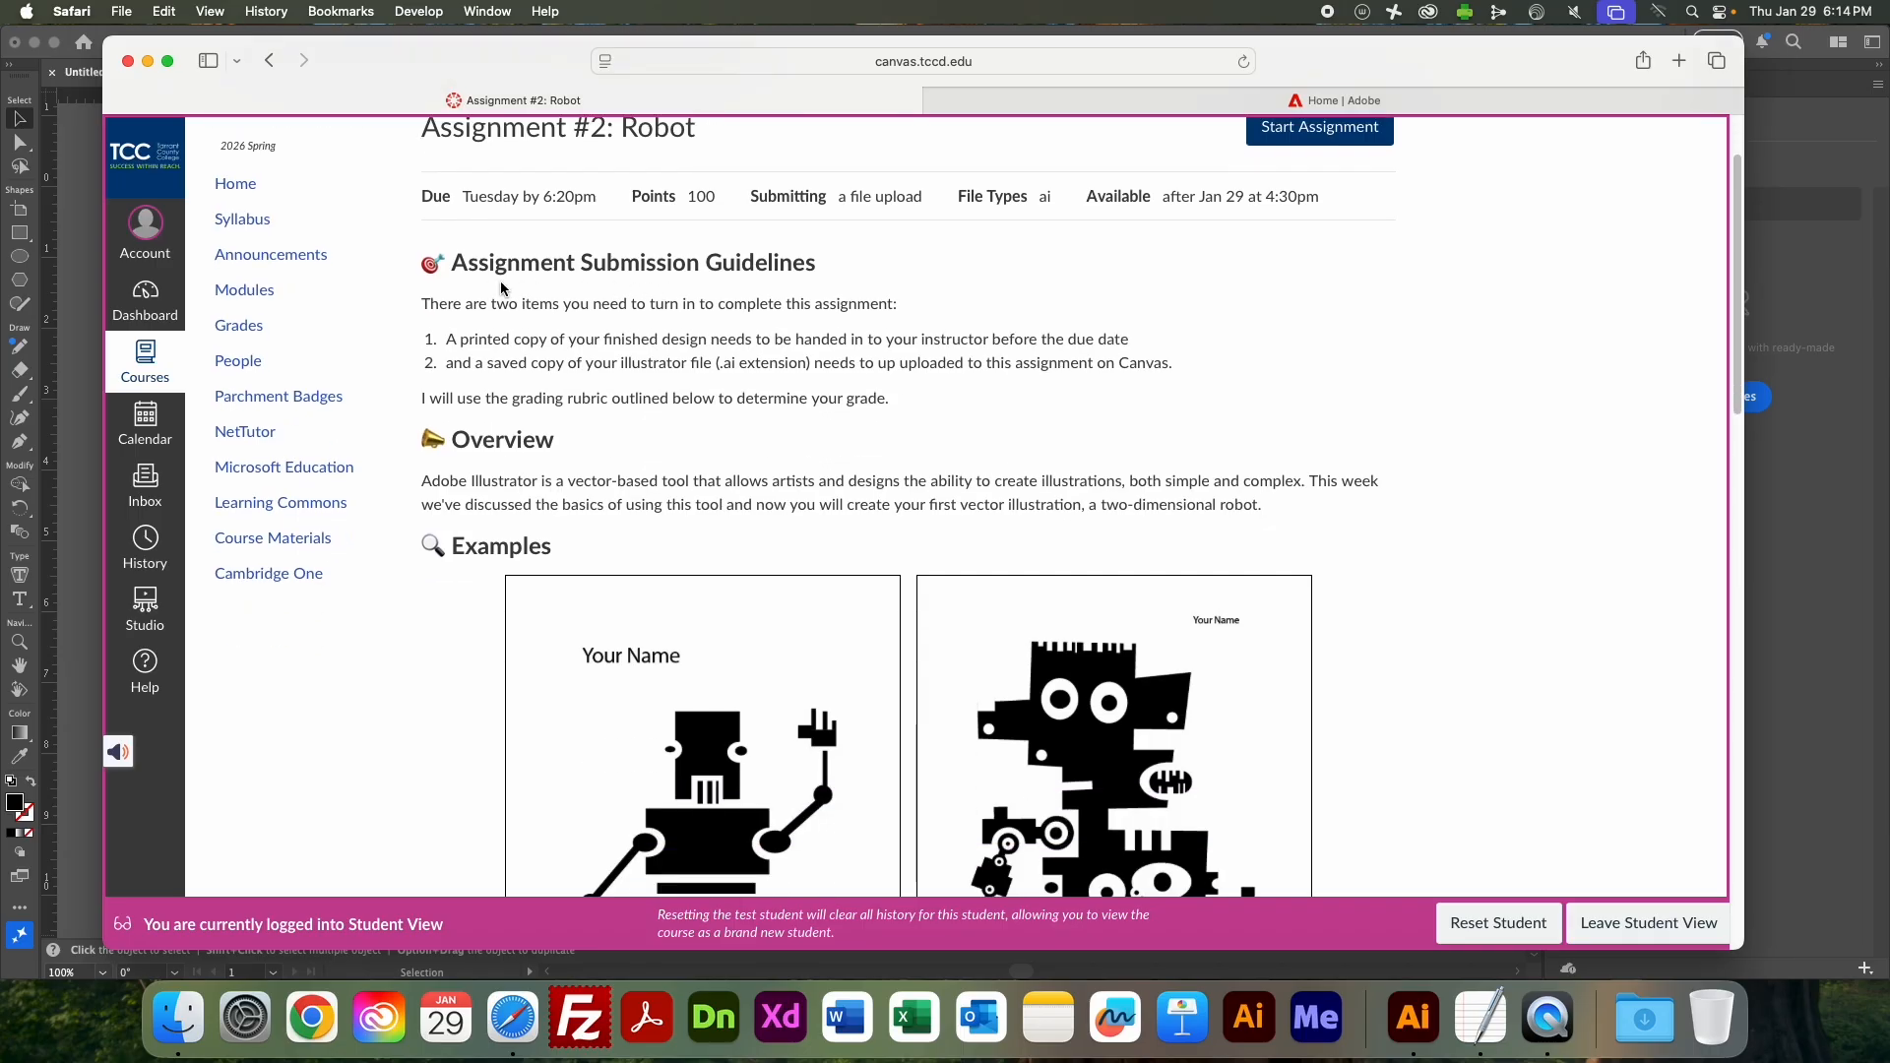
pyautogui.moveTo(453, 261); pyautogui.dragTo(924, 398)
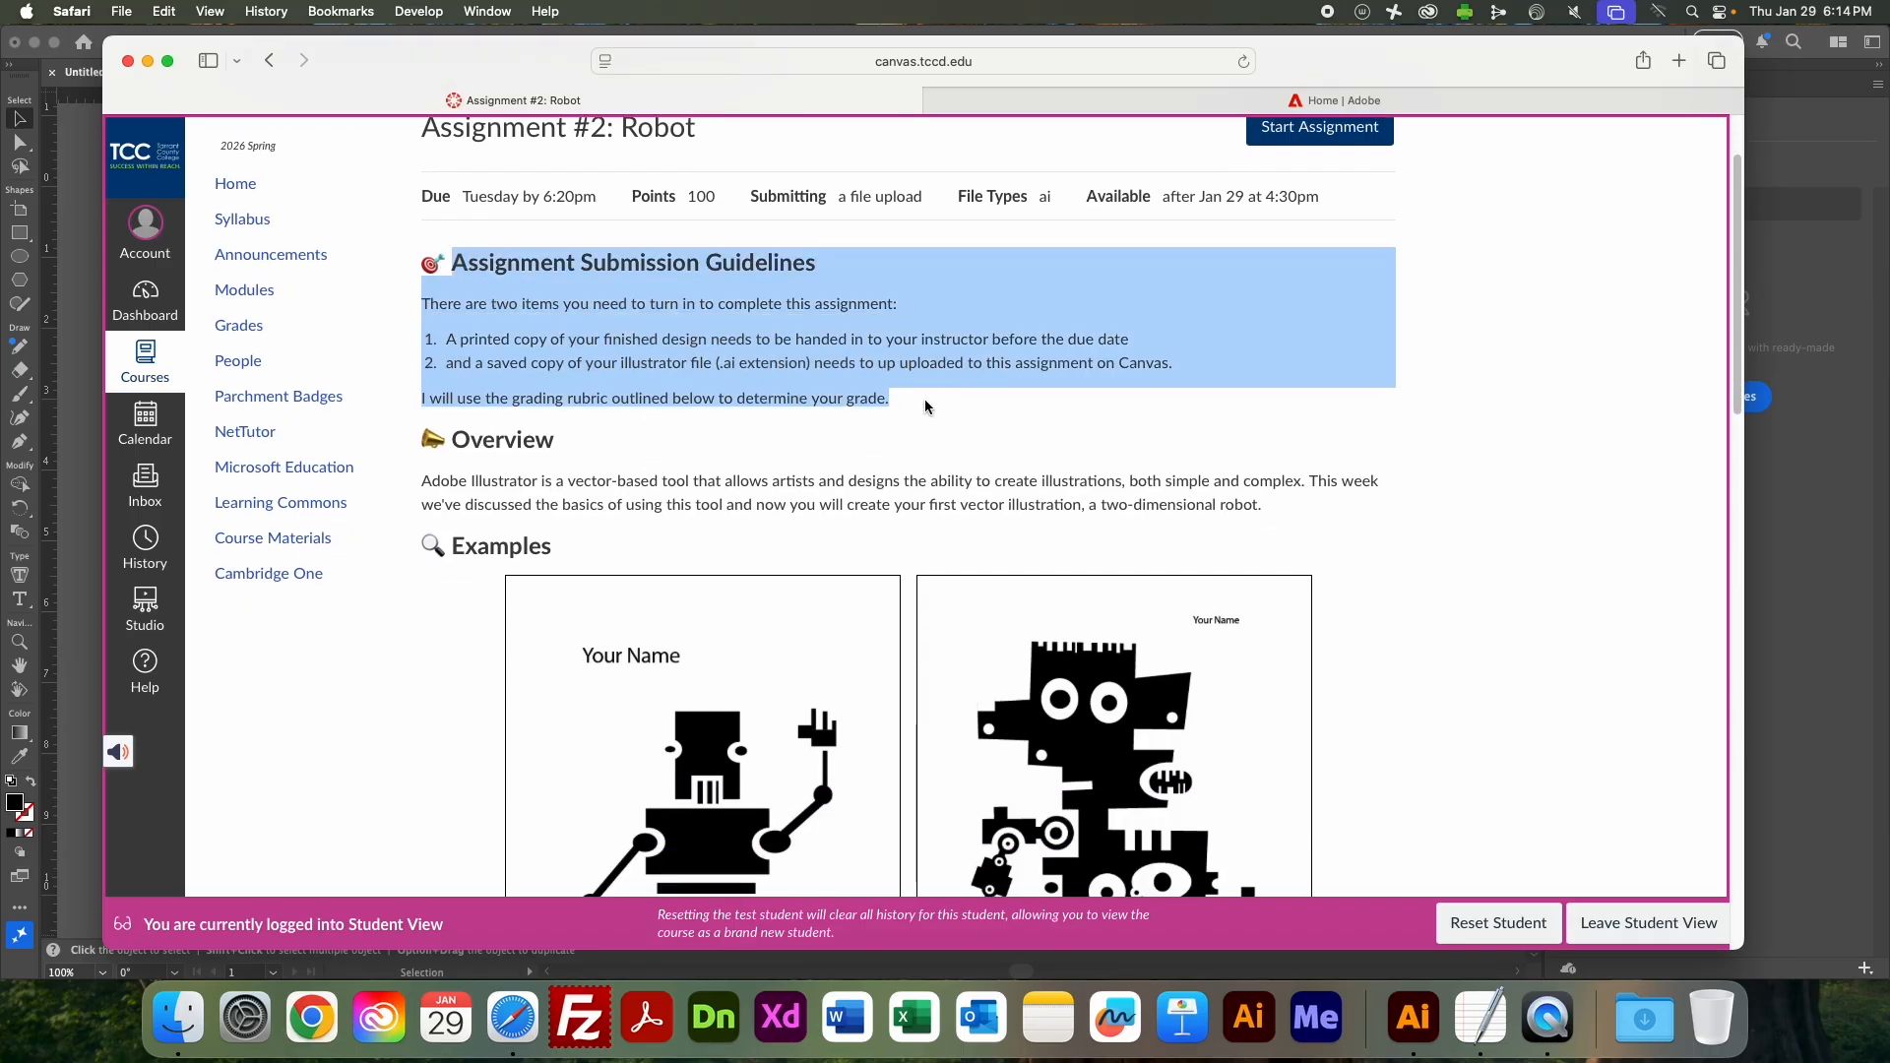
pyautogui.click(923, 397)
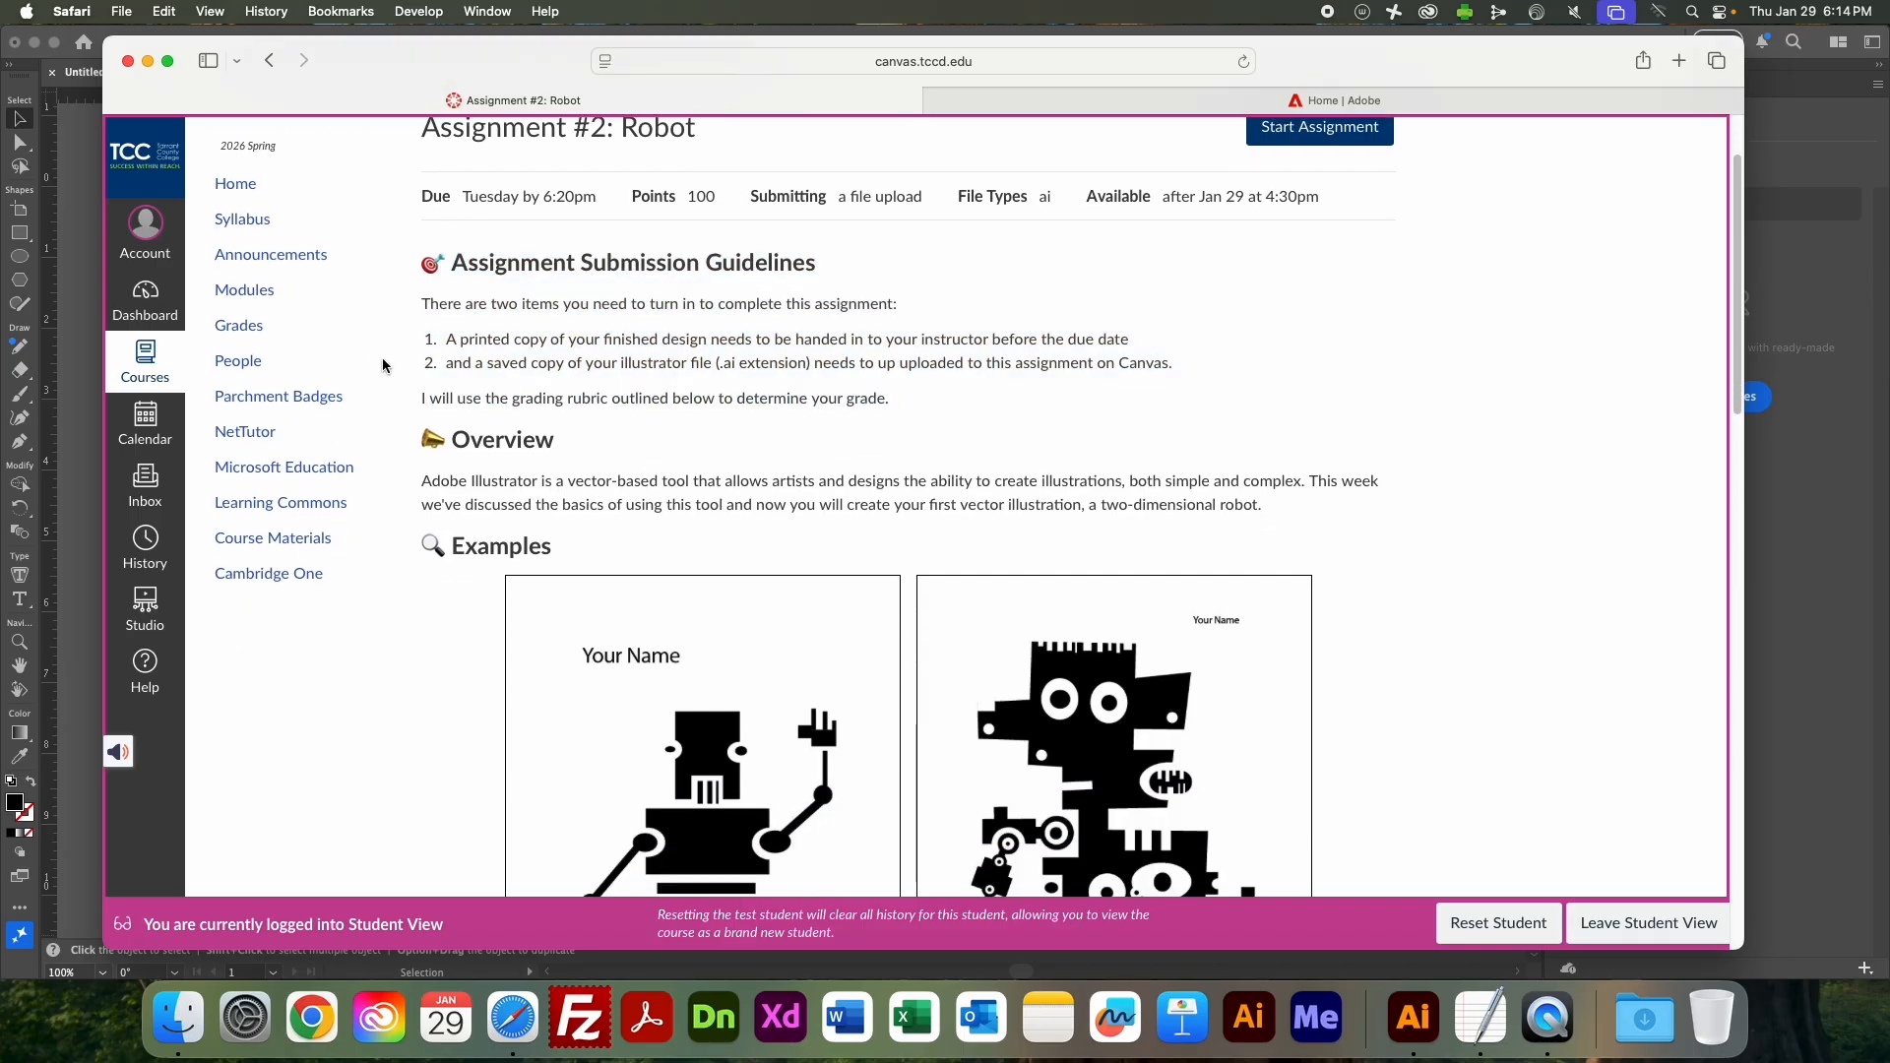
pyautogui.moveTo(439, 339); pyautogui.dragTo(940, 370)
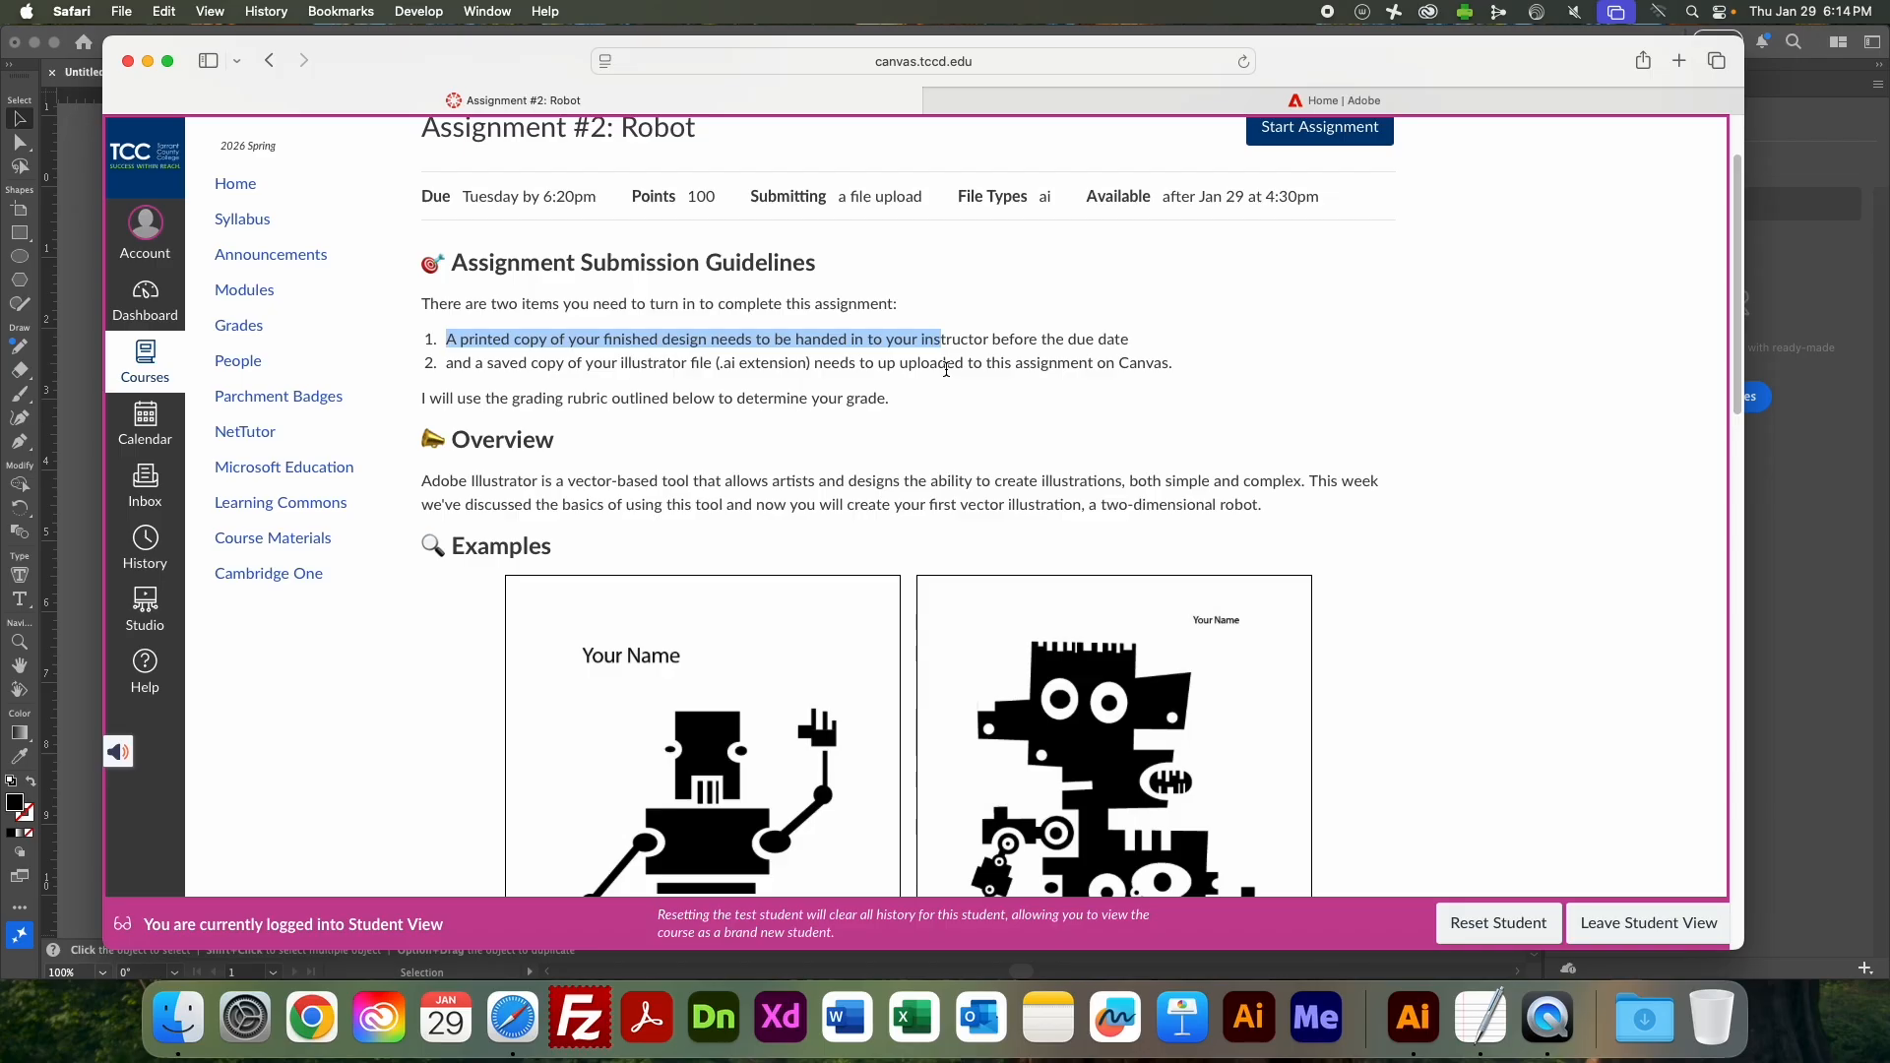
pyautogui.moveTo(449, 364); pyautogui.dragTo(796, 354)
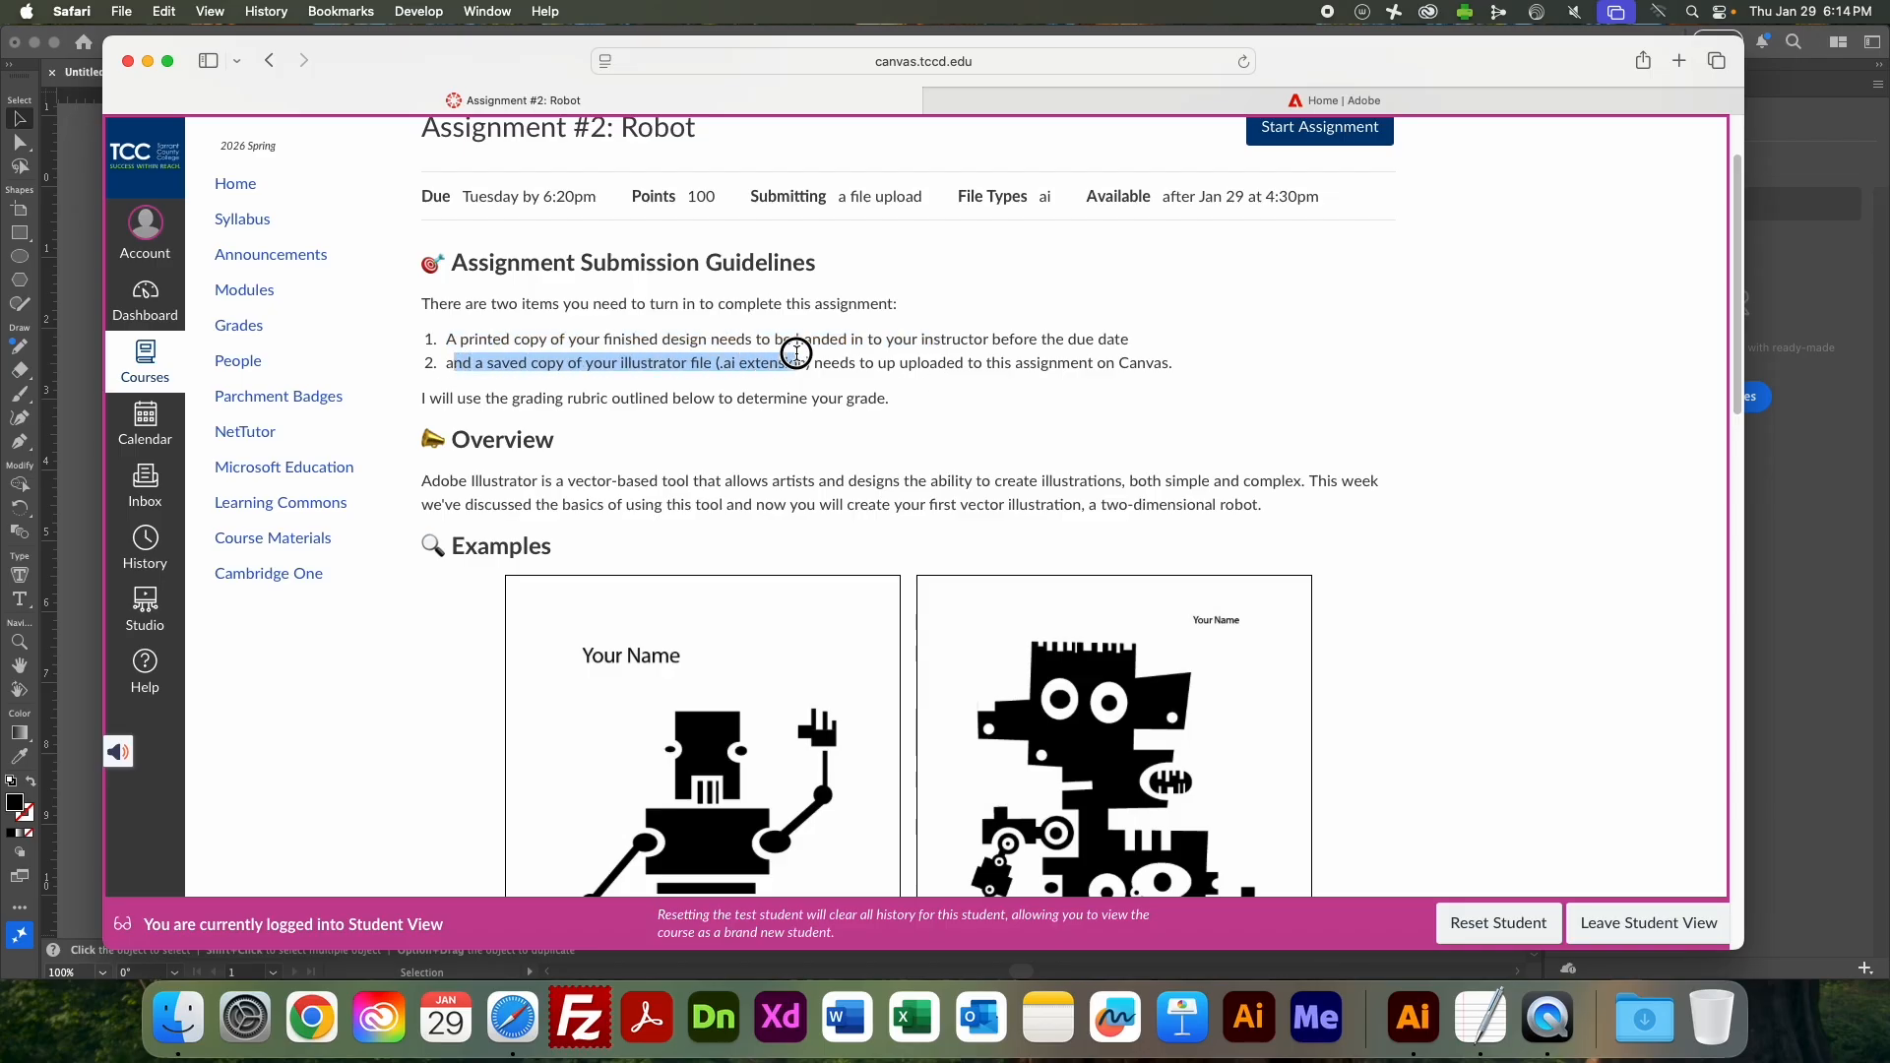
pyautogui.click(1019, 412)
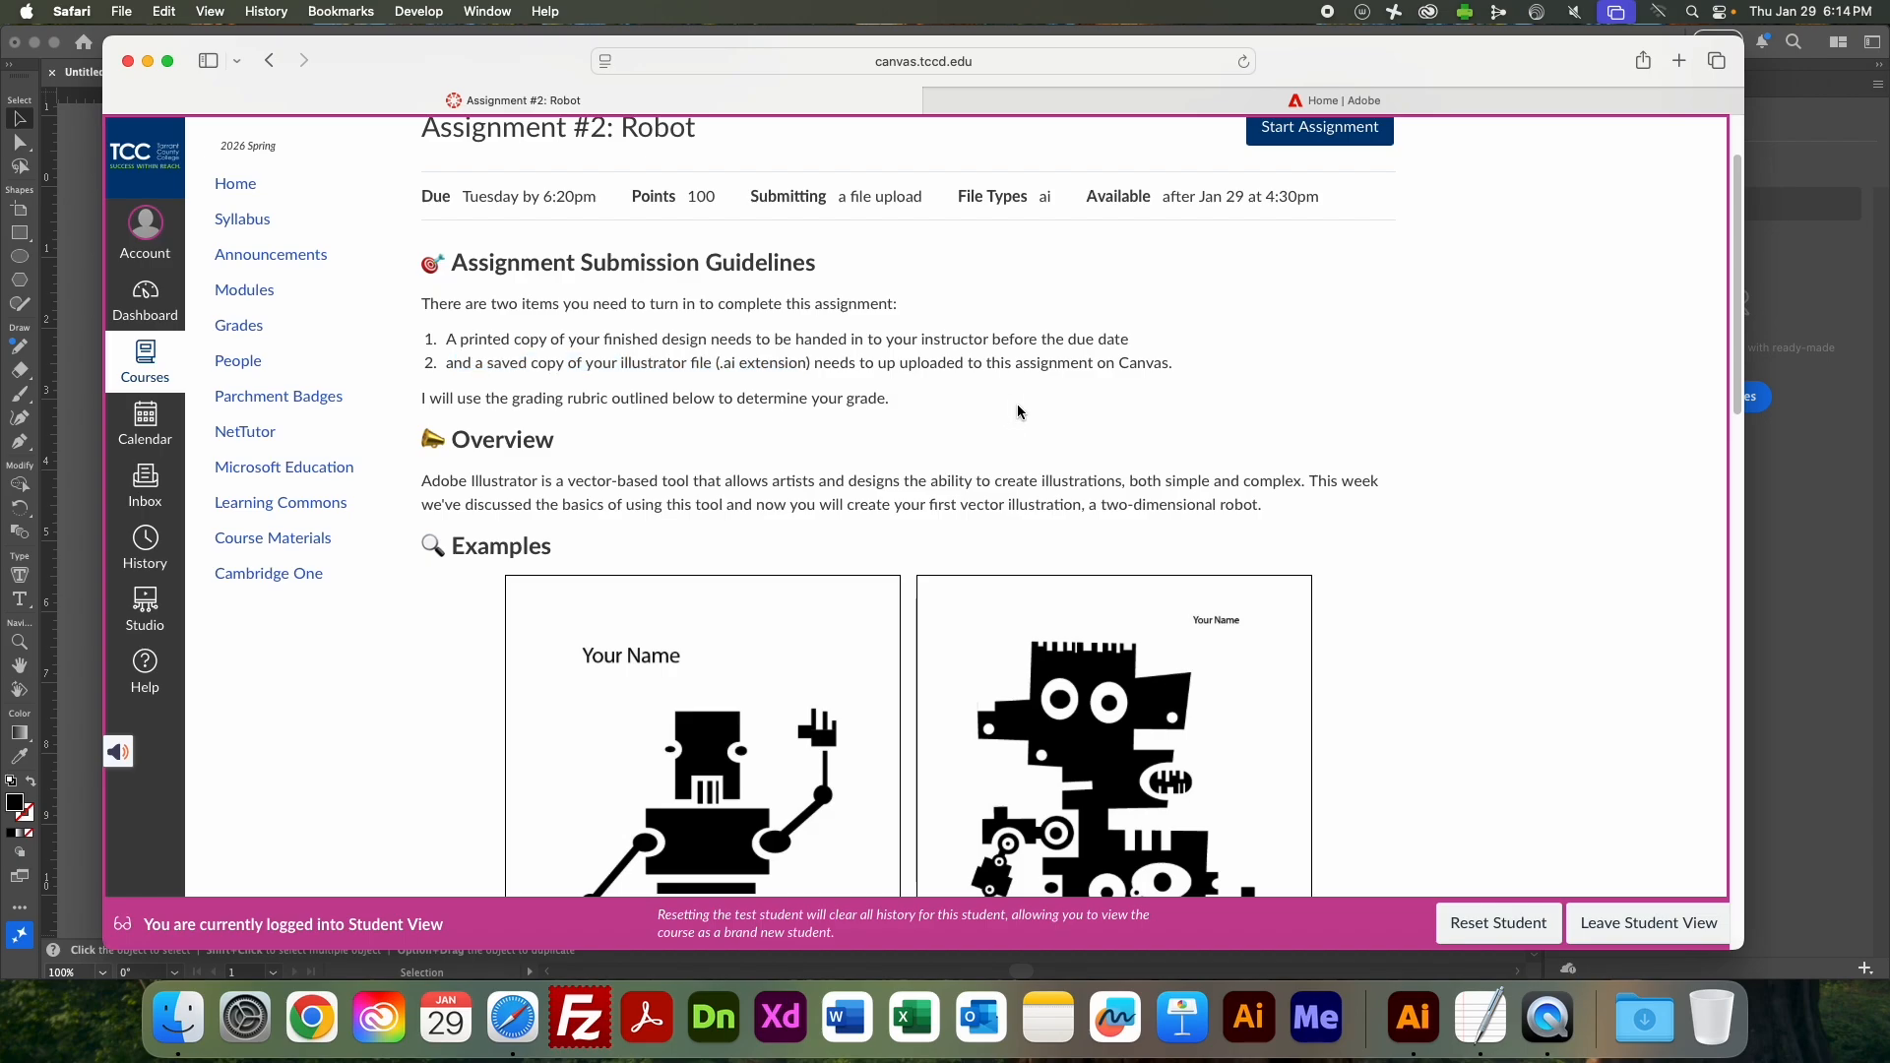
# Start the assignment submission and look at the file upload area and submission options.
pyautogui.scroll(3, 1075, 409)
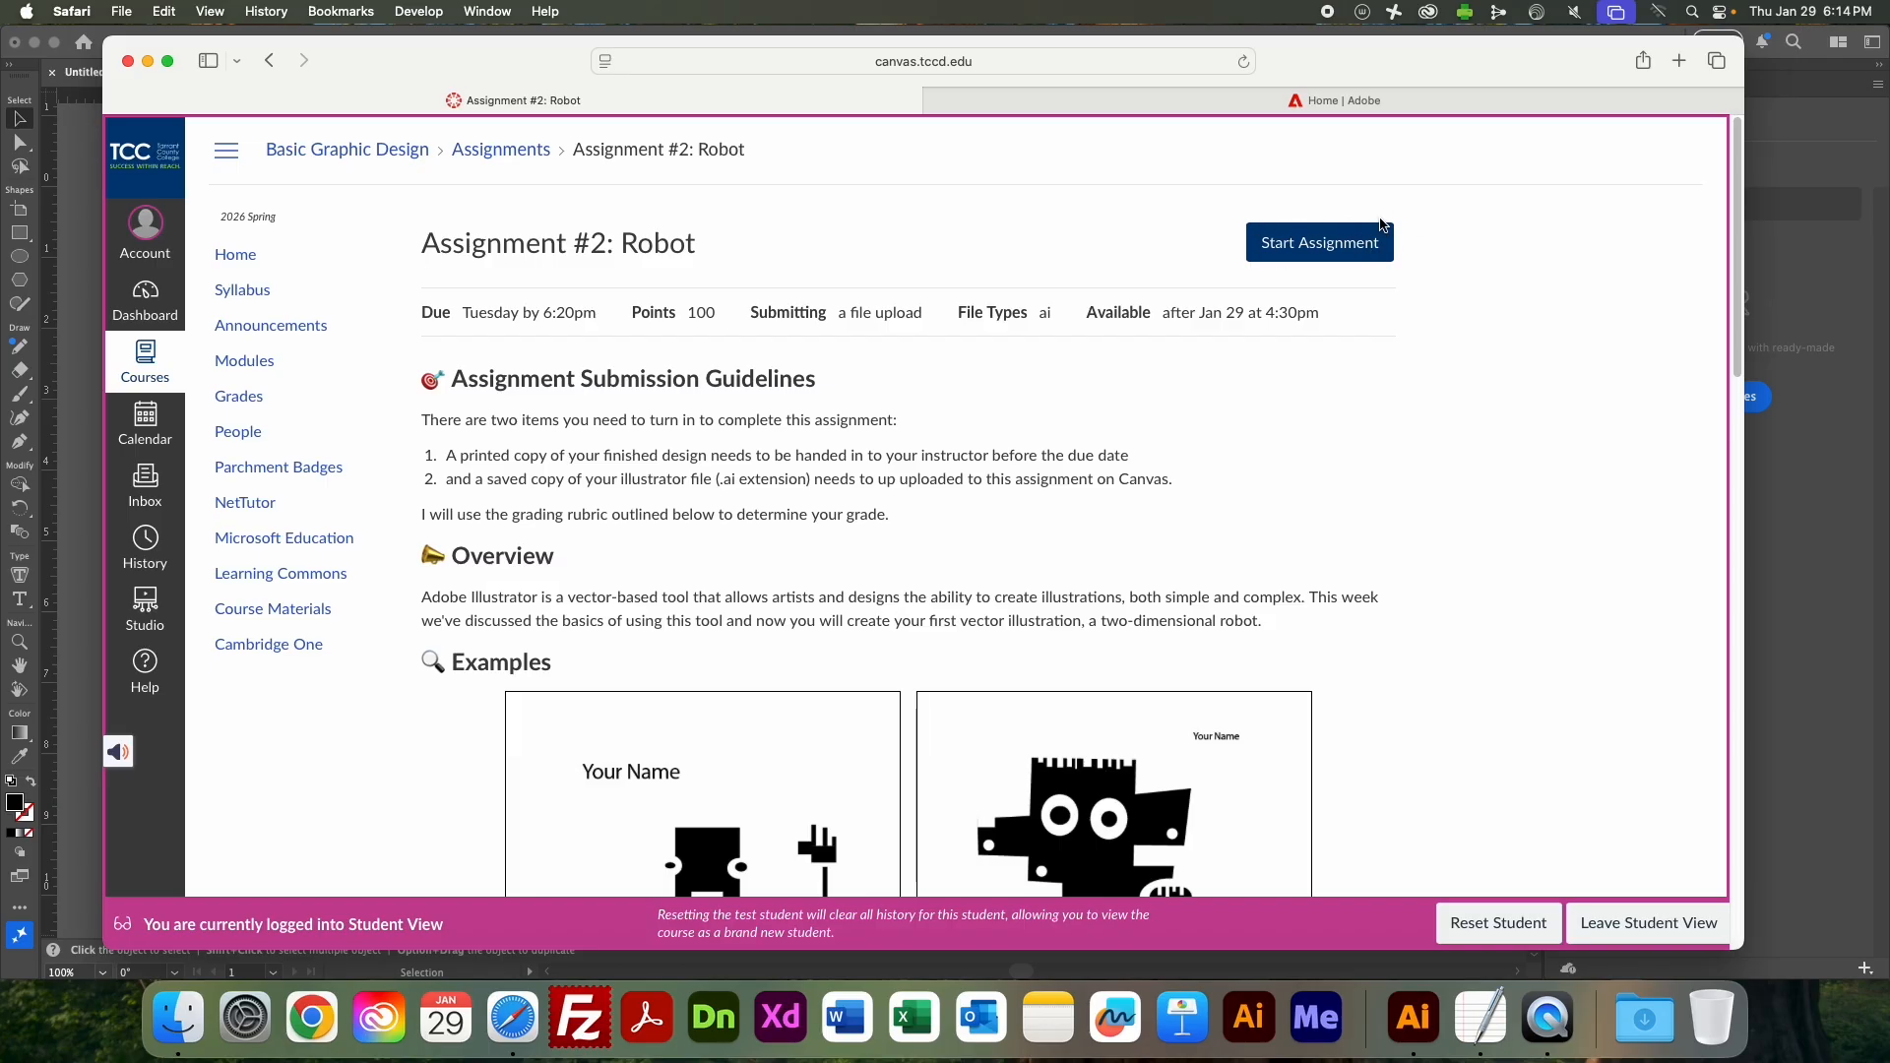
pyautogui.click(1353, 246)
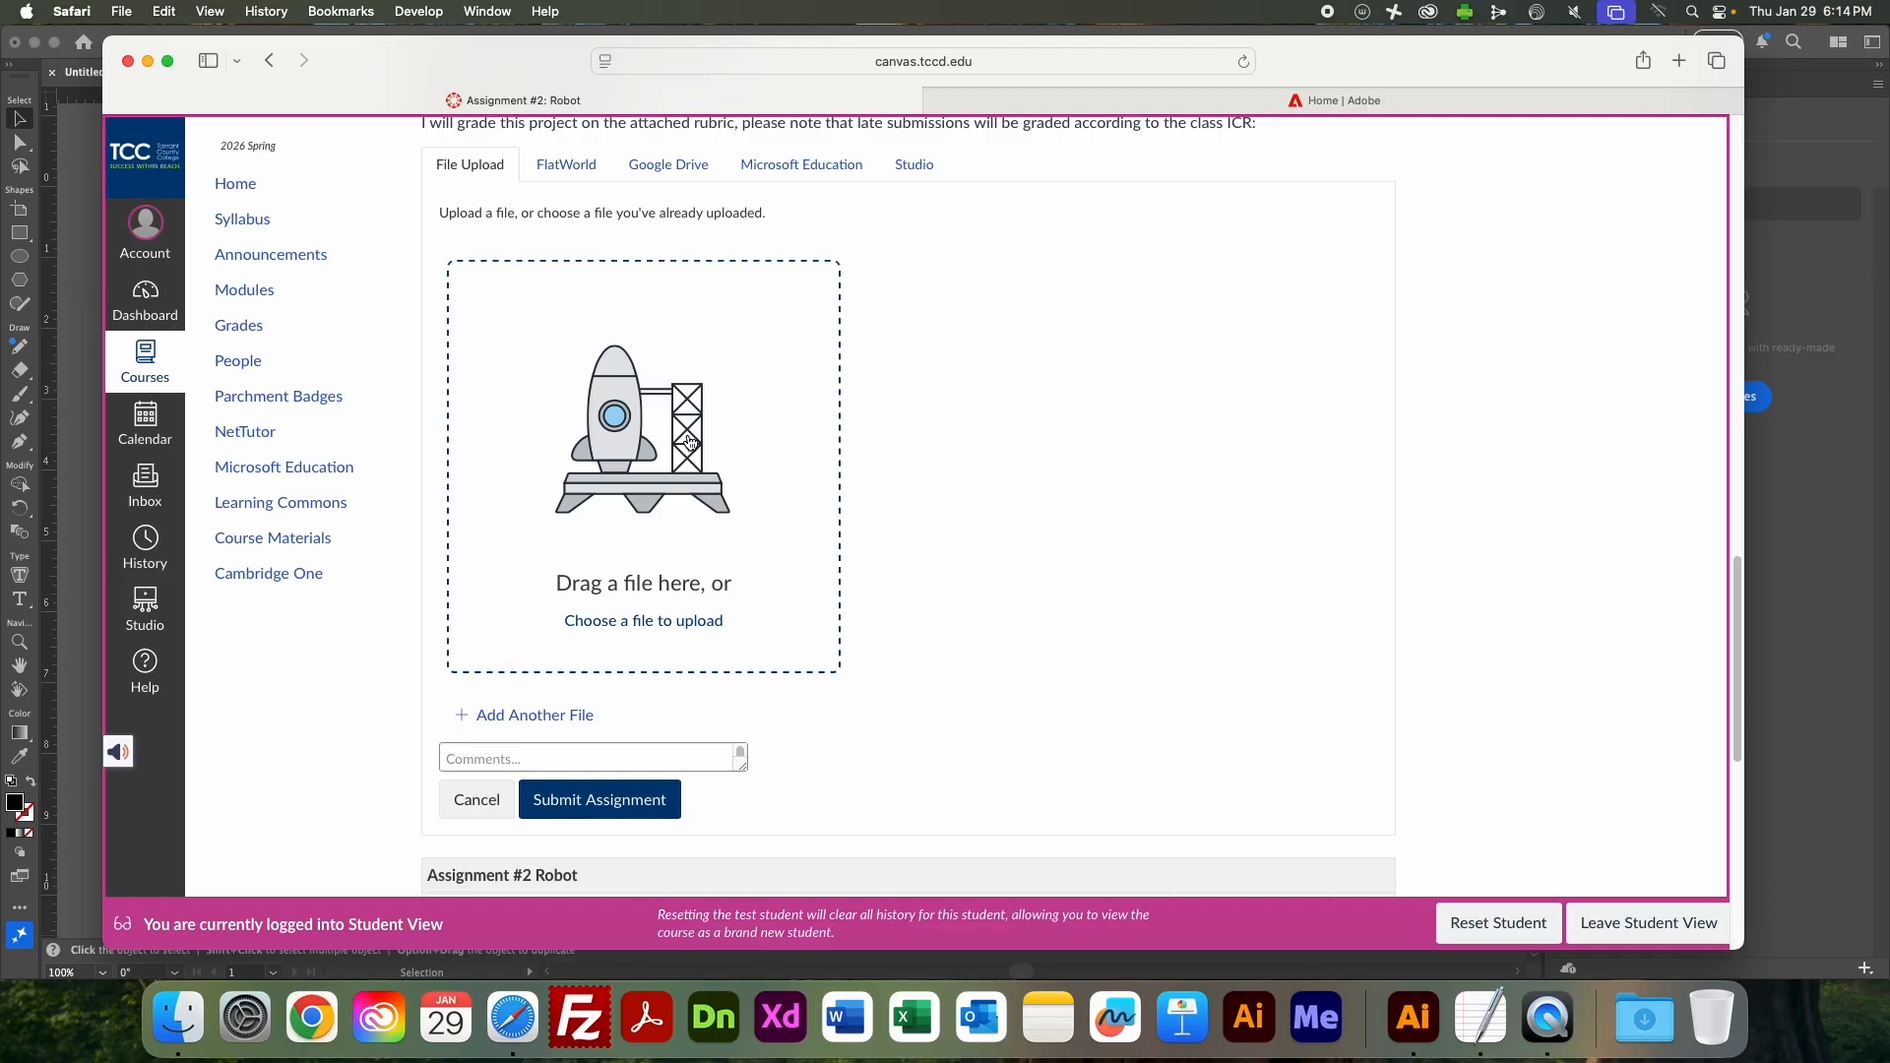
pyautogui.scroll(-10, 950, 459)
pyautogui.scroll(15, 948, 457)
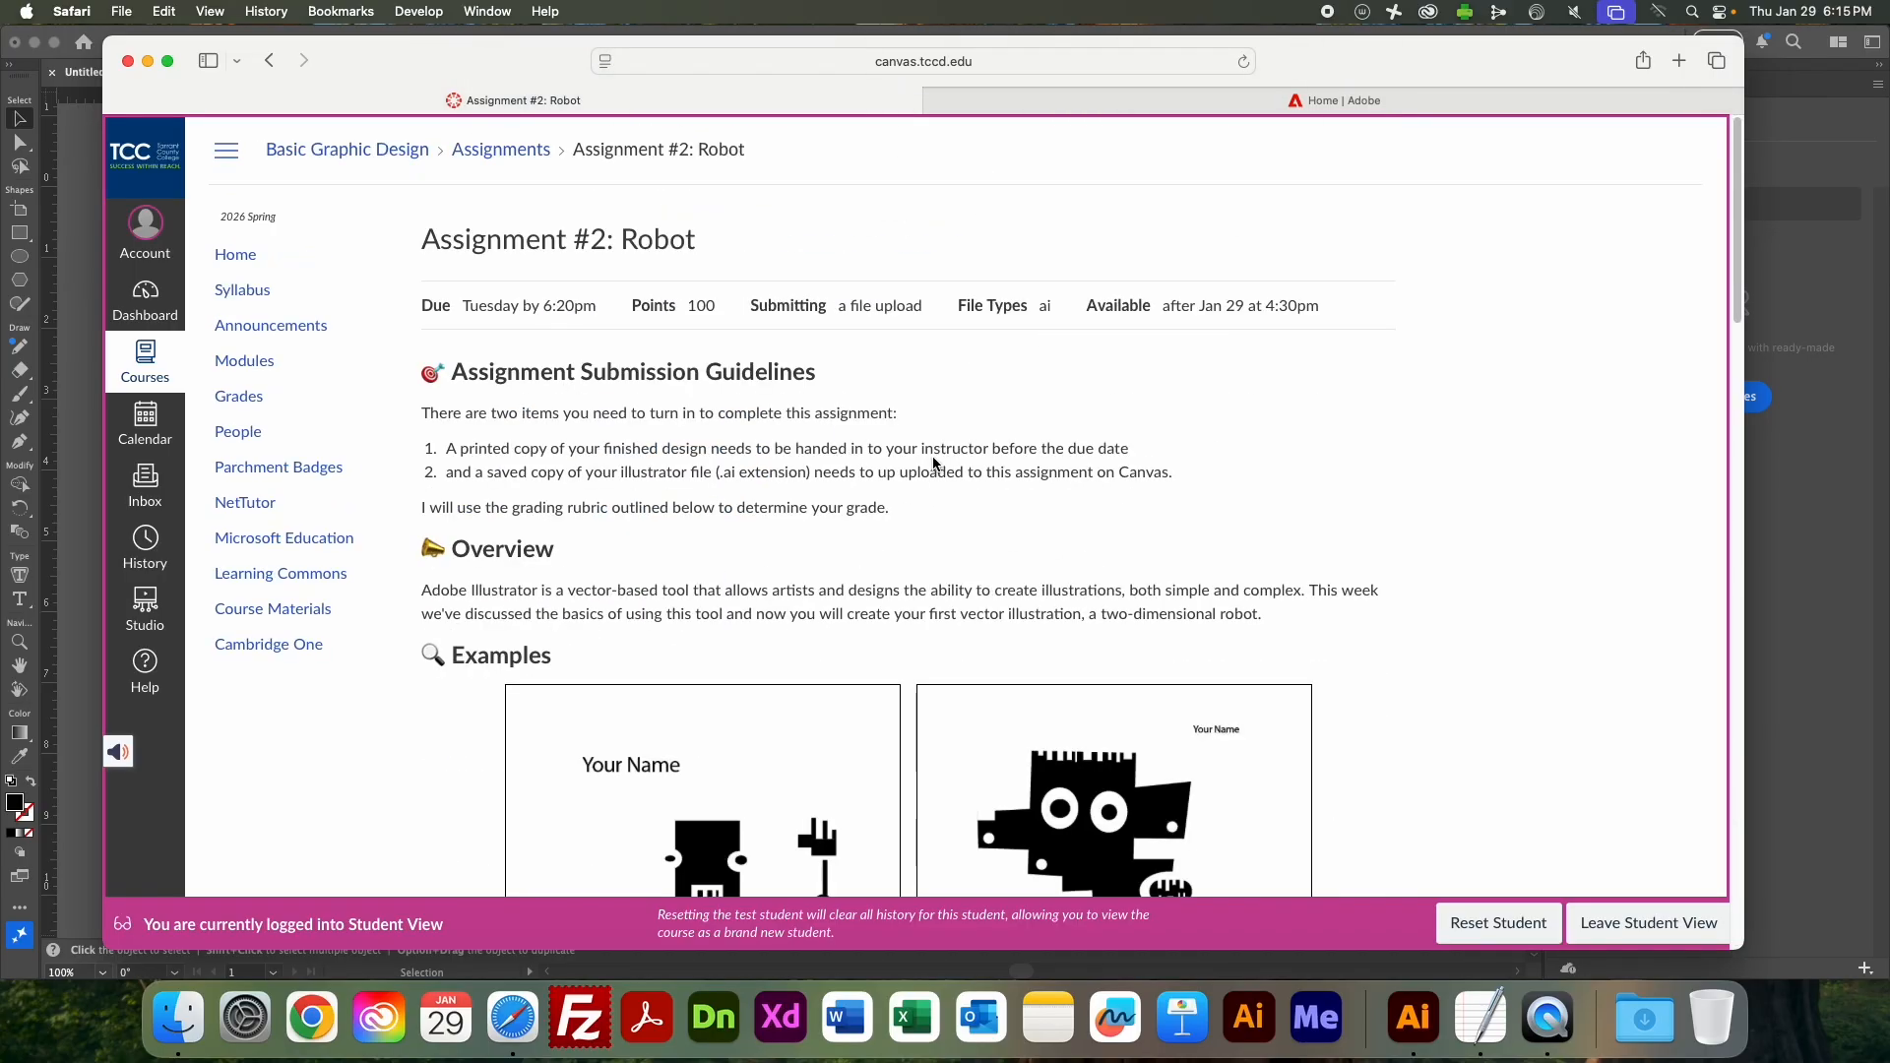
# Read the assignment overview and examine the two example robot illustrations.
pyautogui.scroll(-3, 663, 517)
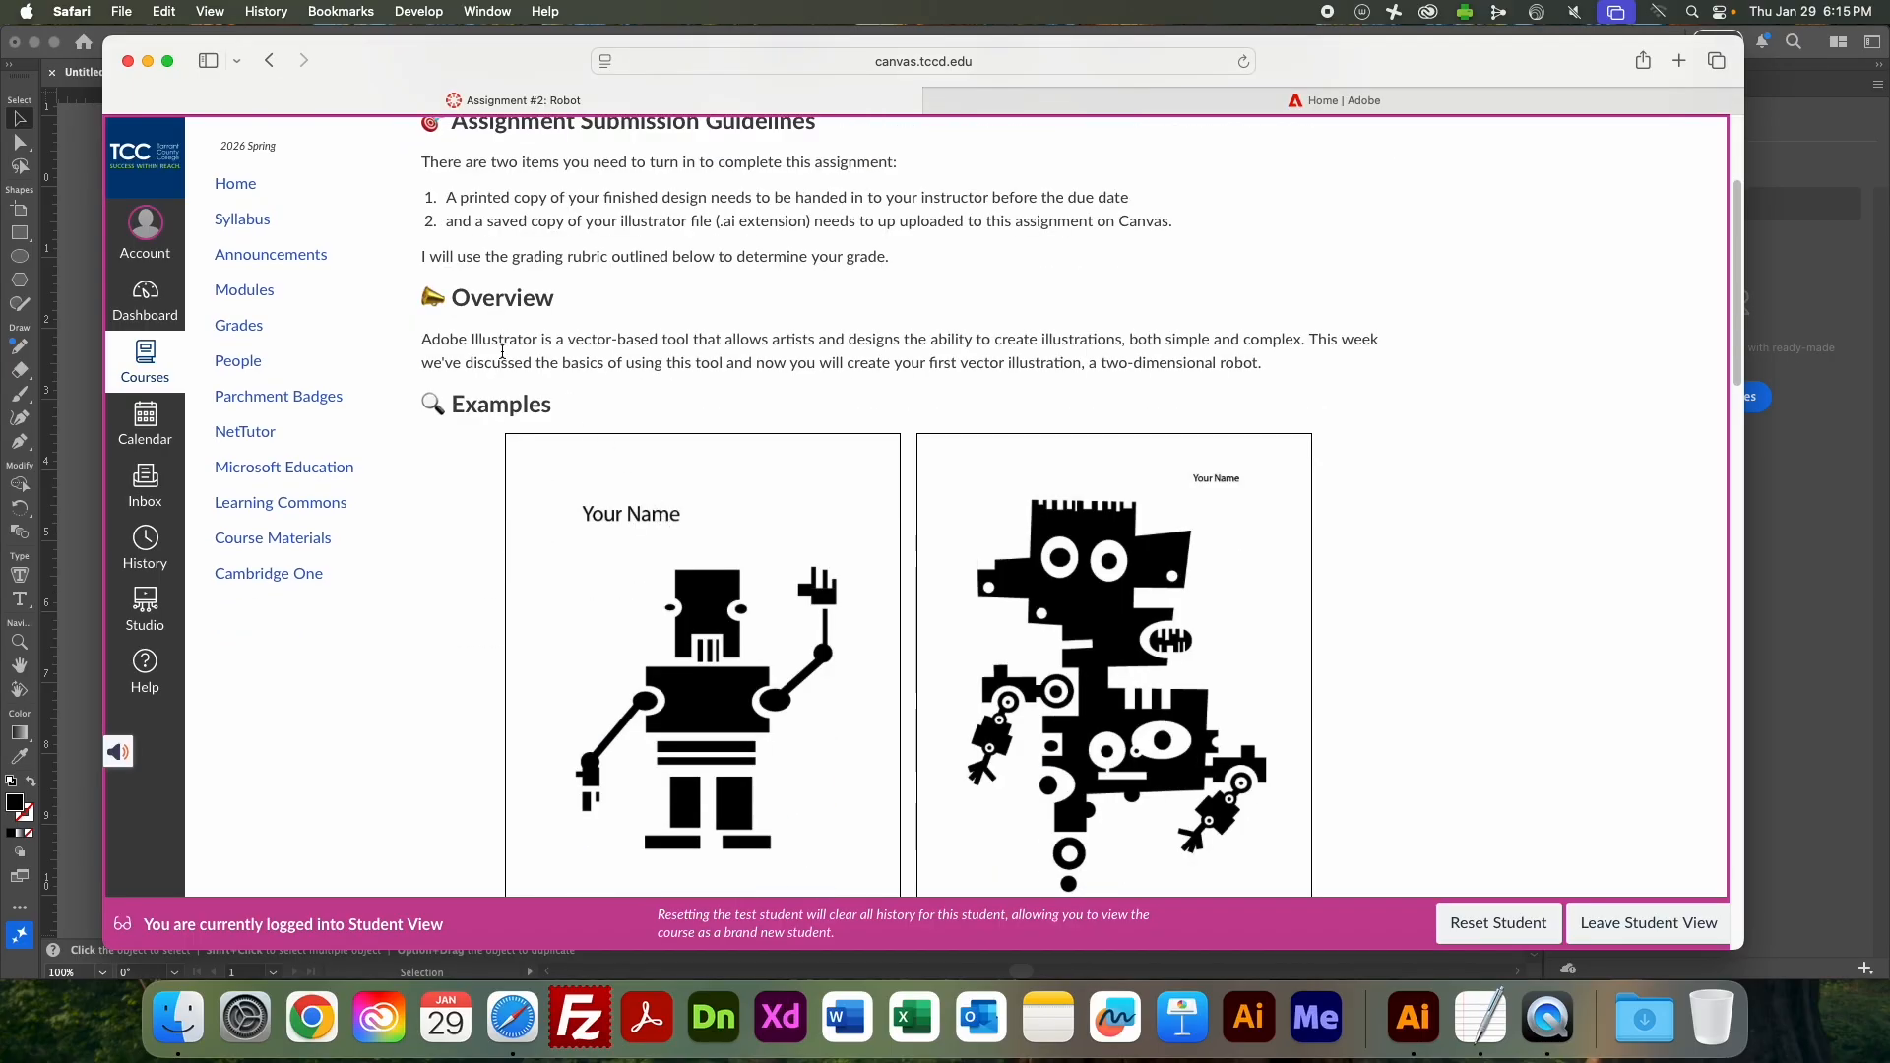
pyautogui.moveTo(422, 338); pyautogui.dragTo(1363, 353)
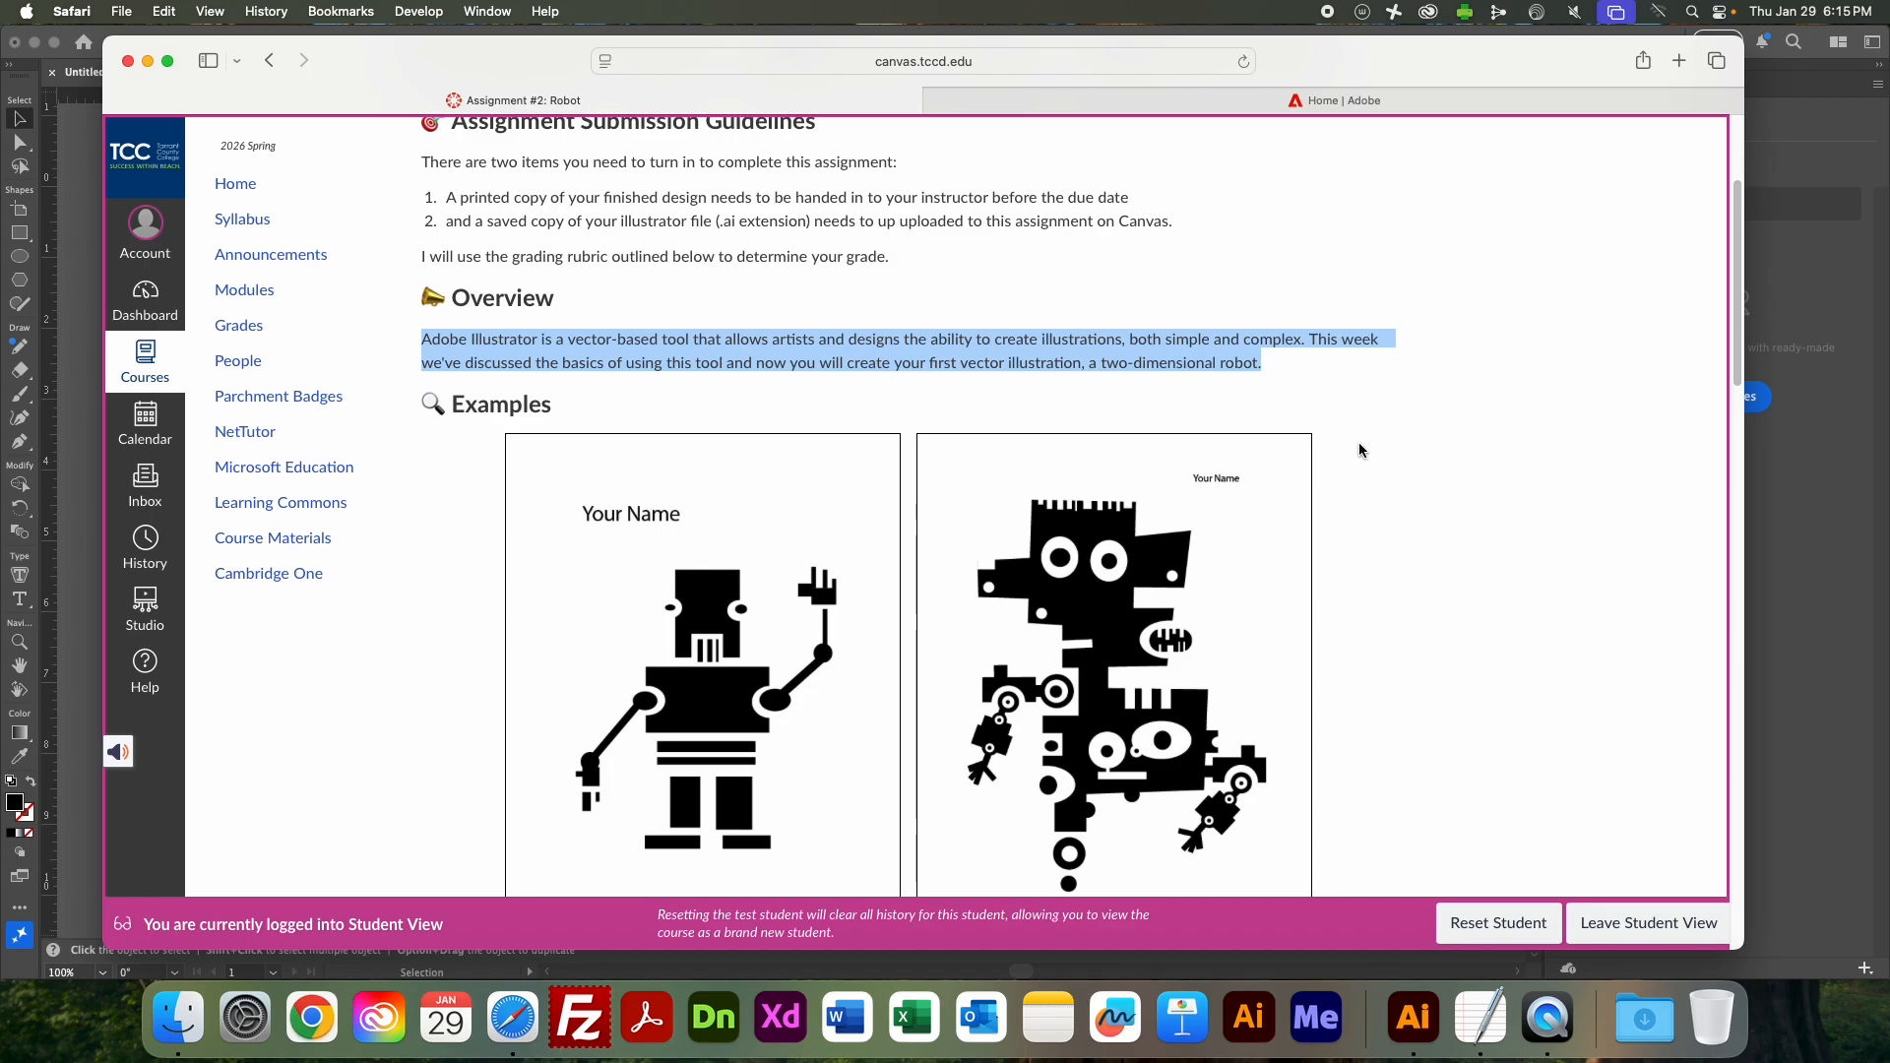
pyautogui.scroll(-3, 1359, 450)
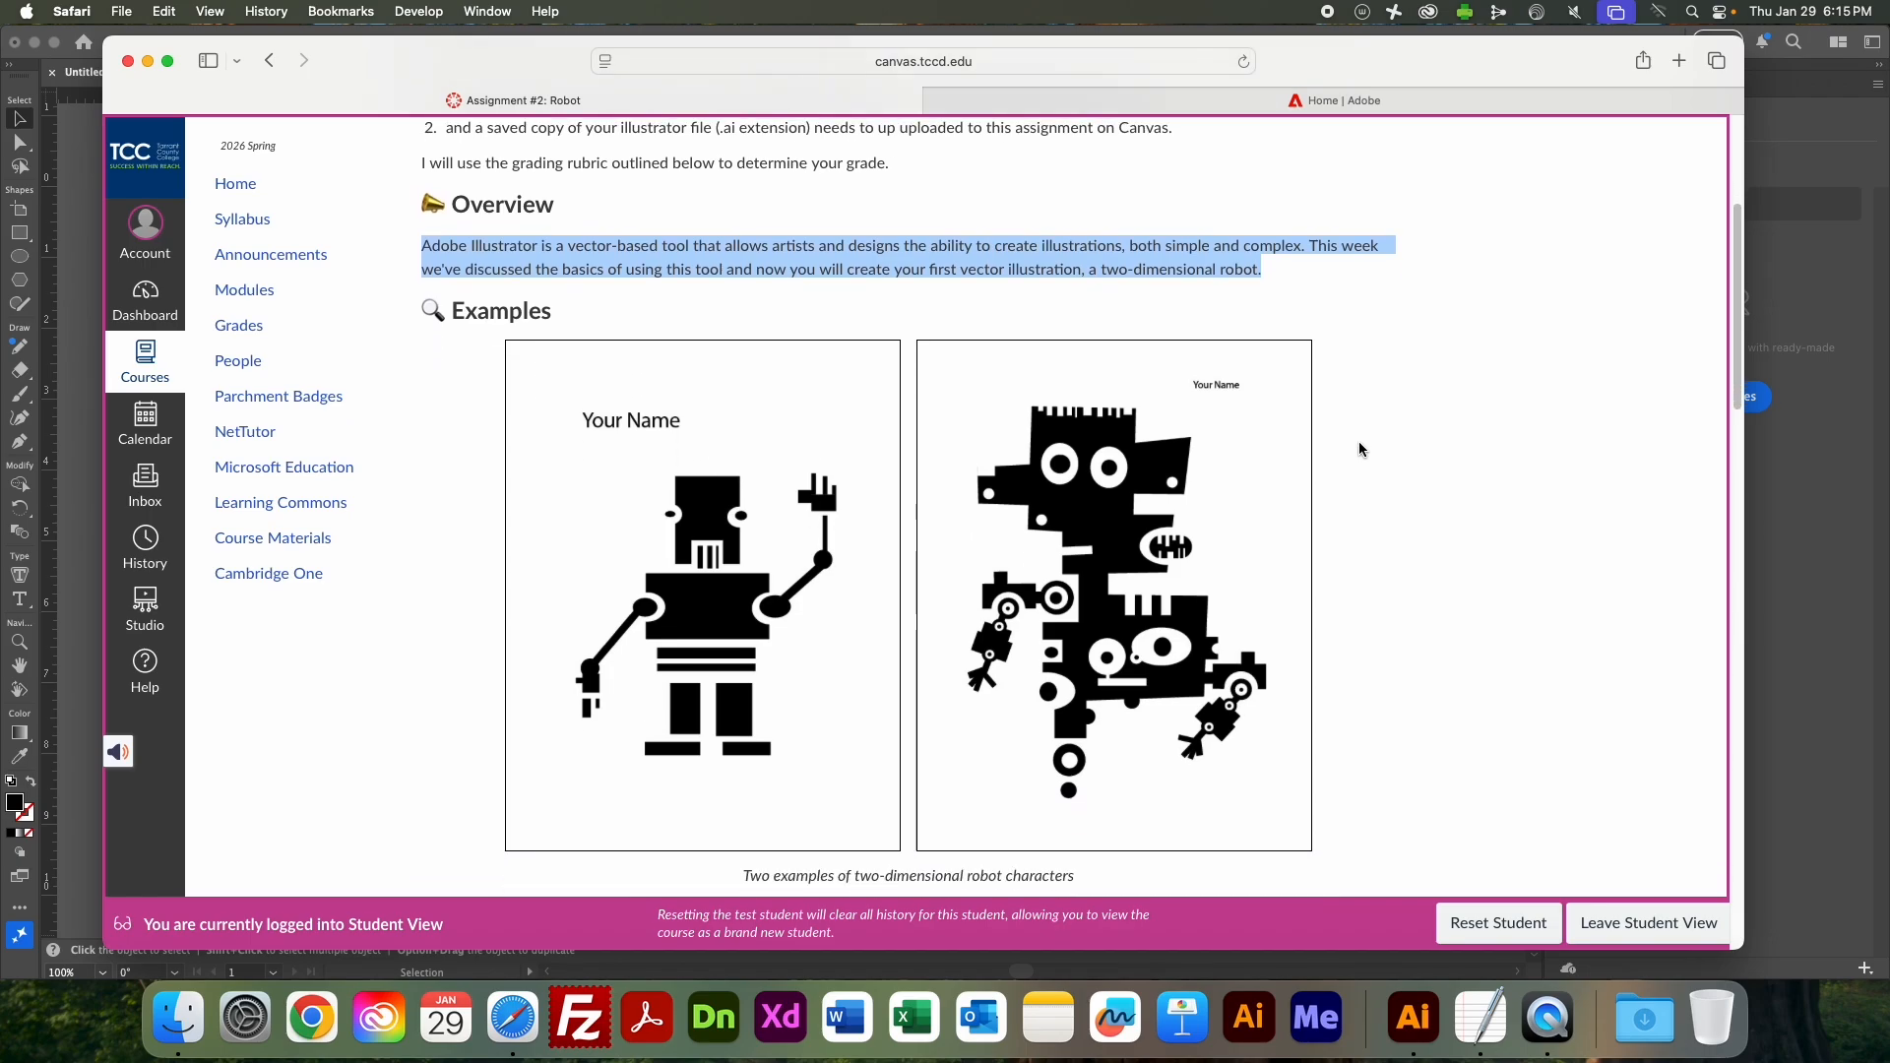
pyautogui.scroll(-5, 1359, 449)
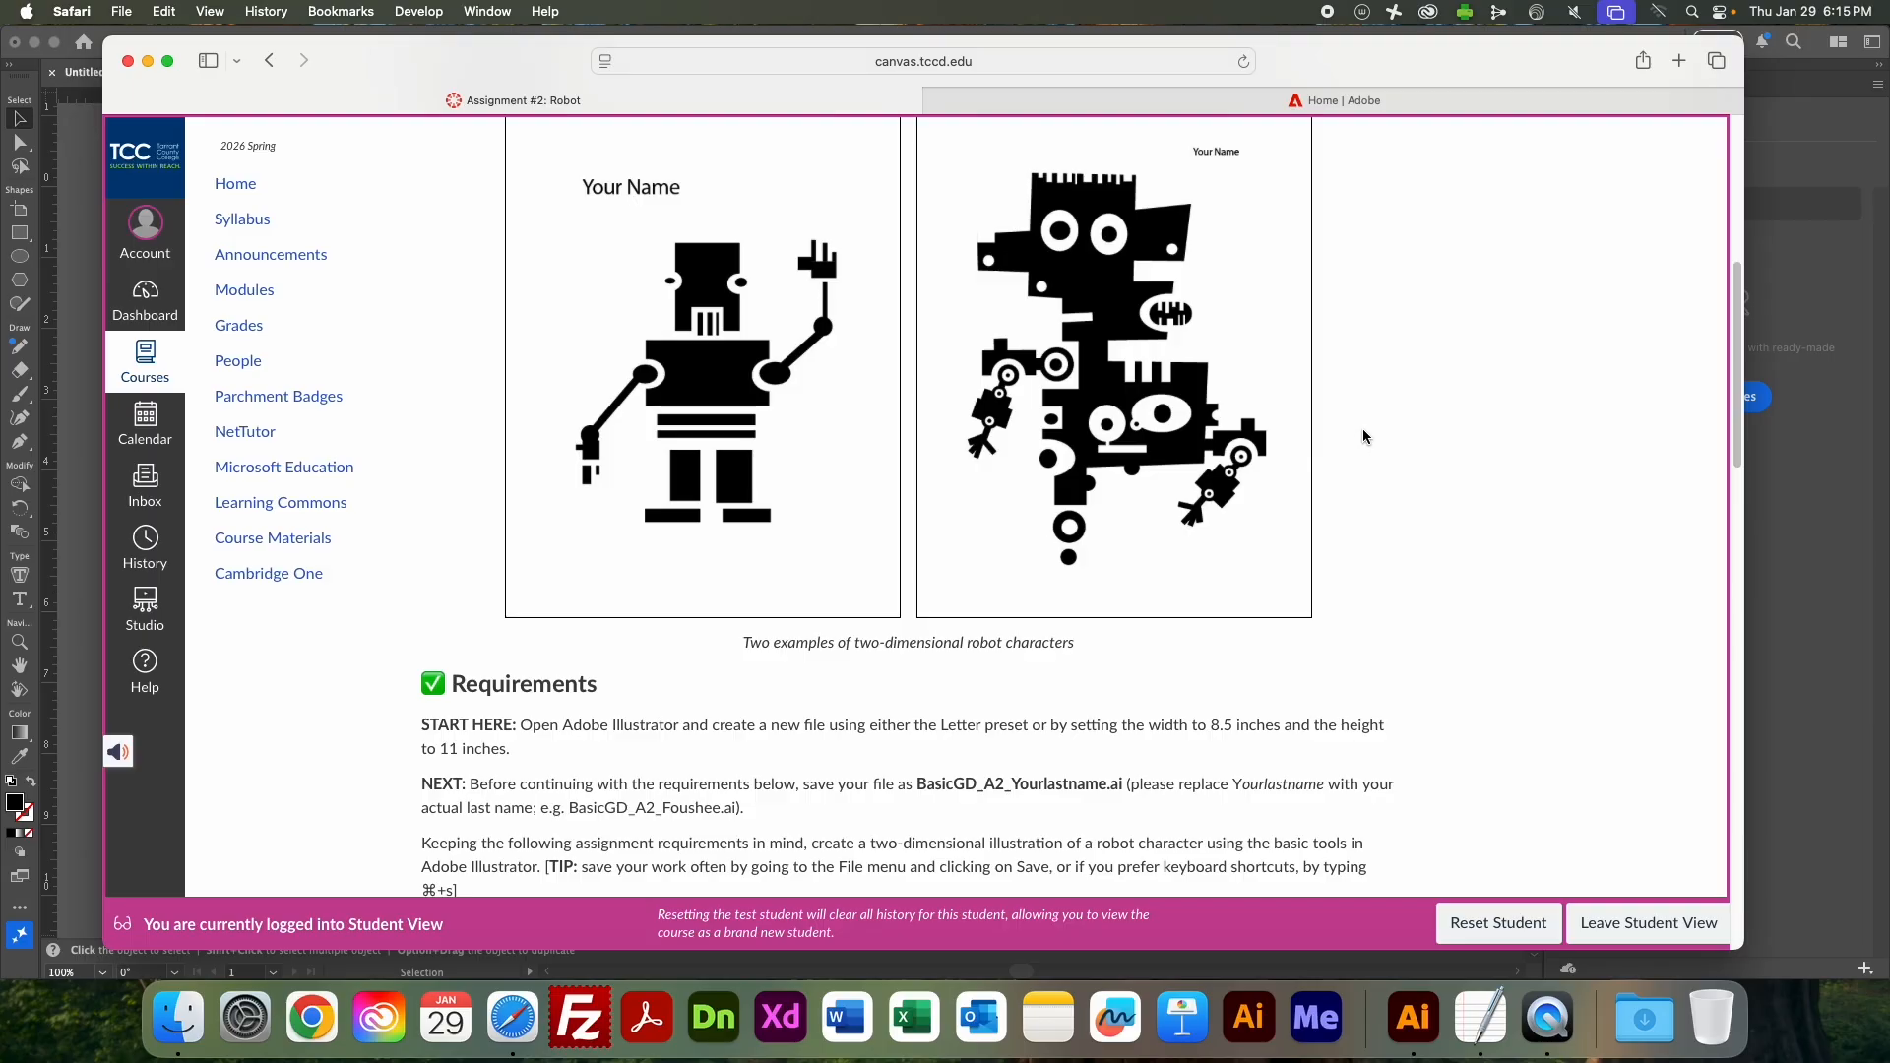
pyautogui.scroll(5, 1362, 428)
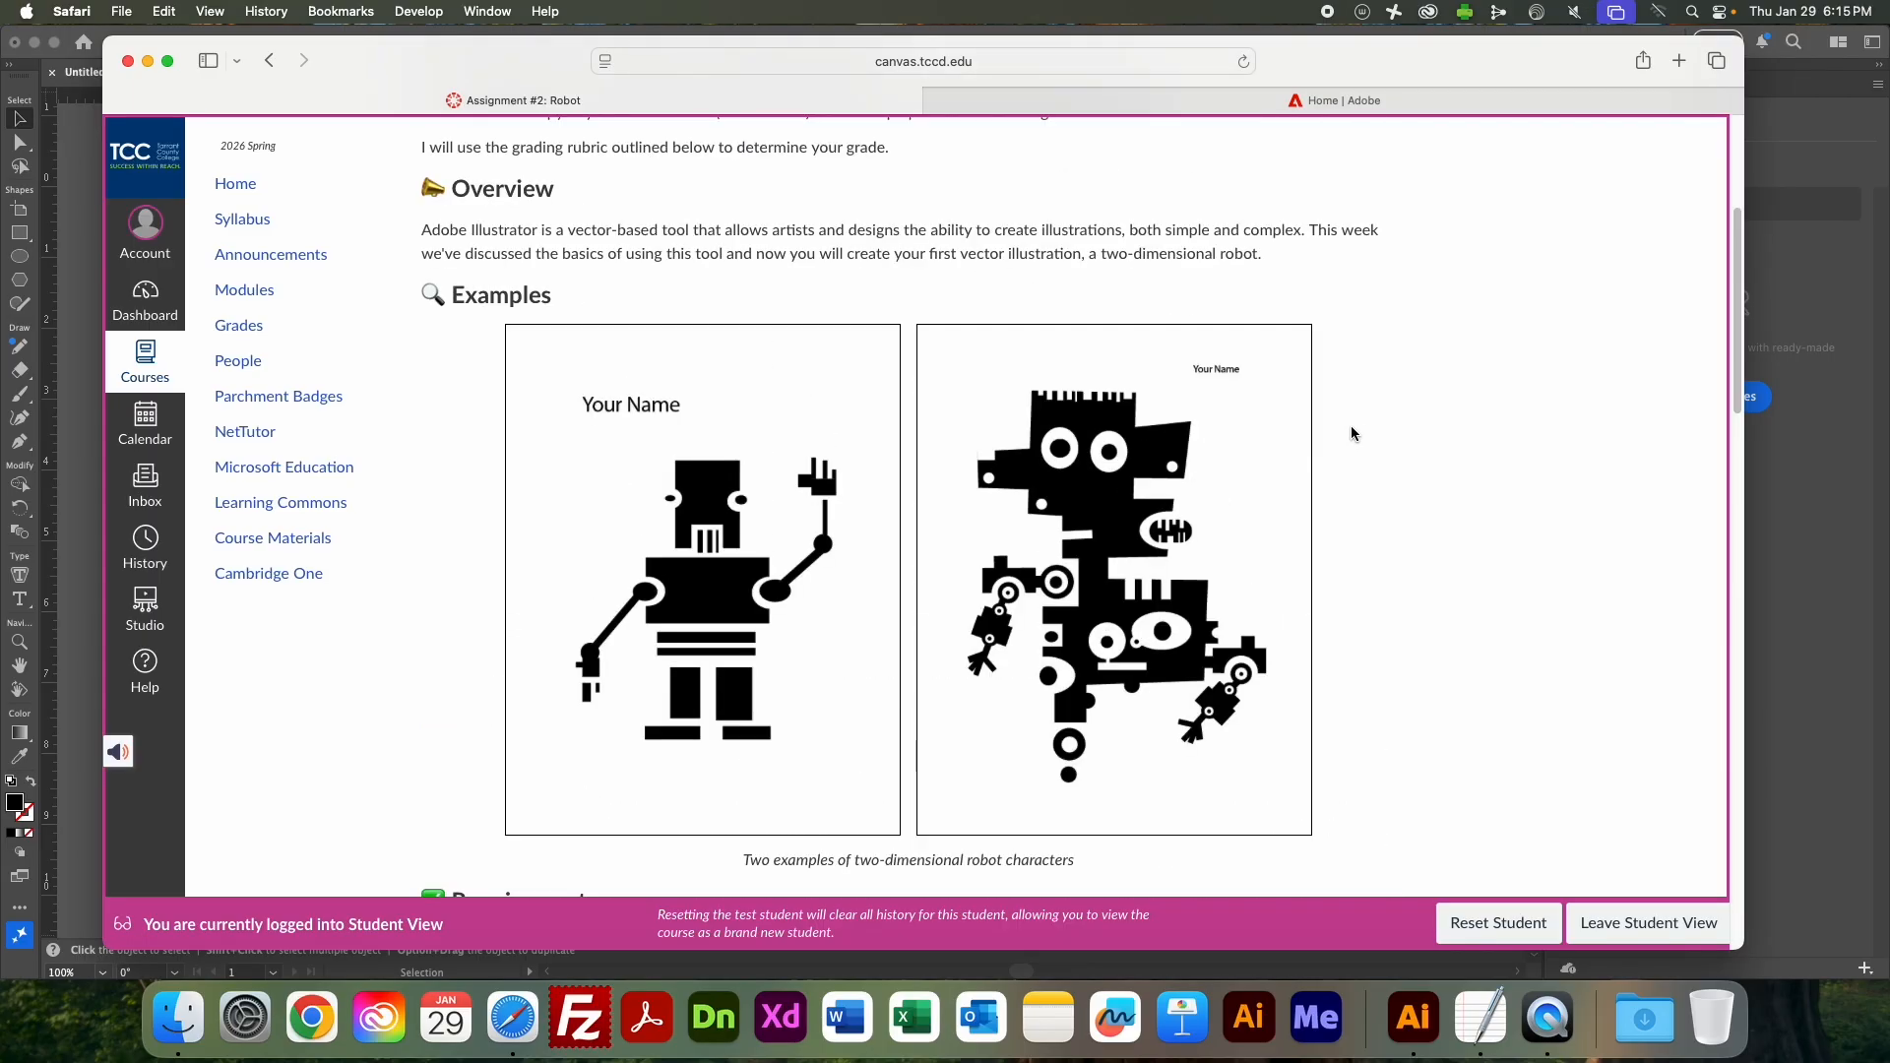
# Switch back to Illustrator and draw a black ellipse about 3.69 by 2.46 in over the upper part of the orange shape.
pyautogui.press('super+Tab')
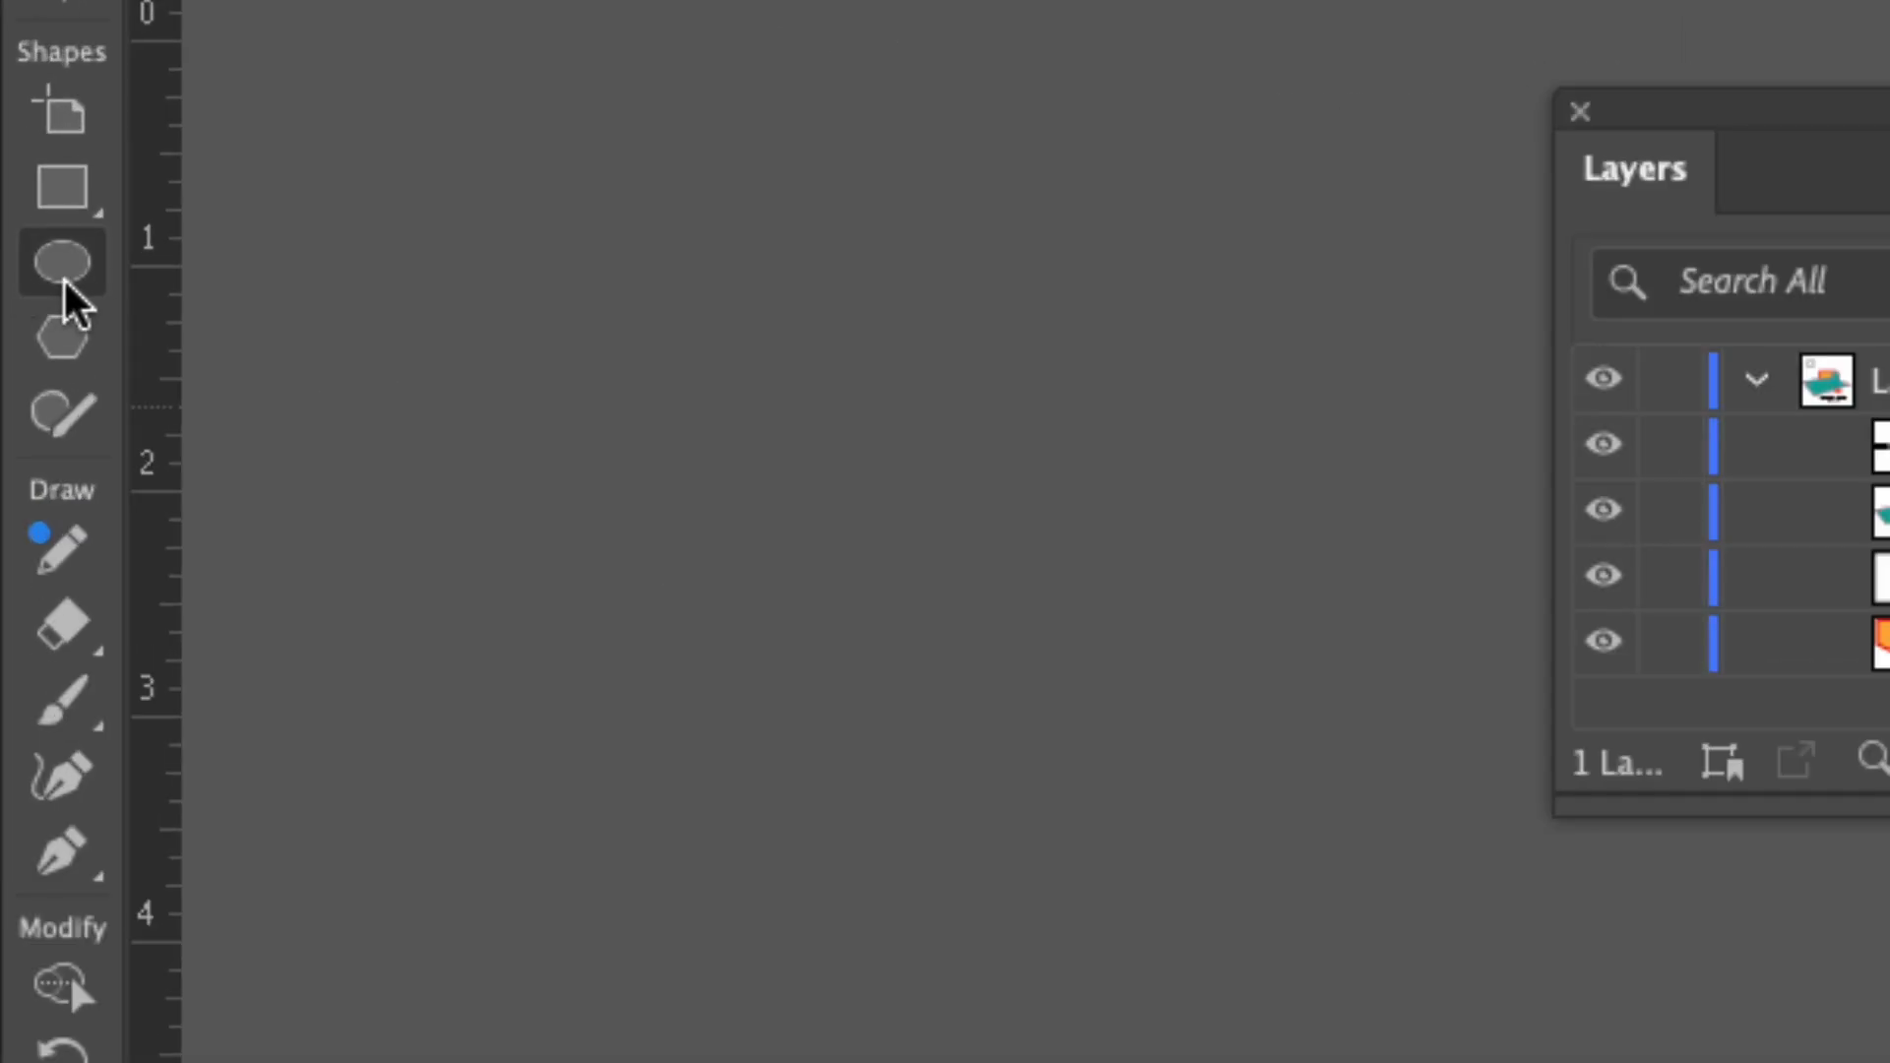
pyautogui.click(23, 263)
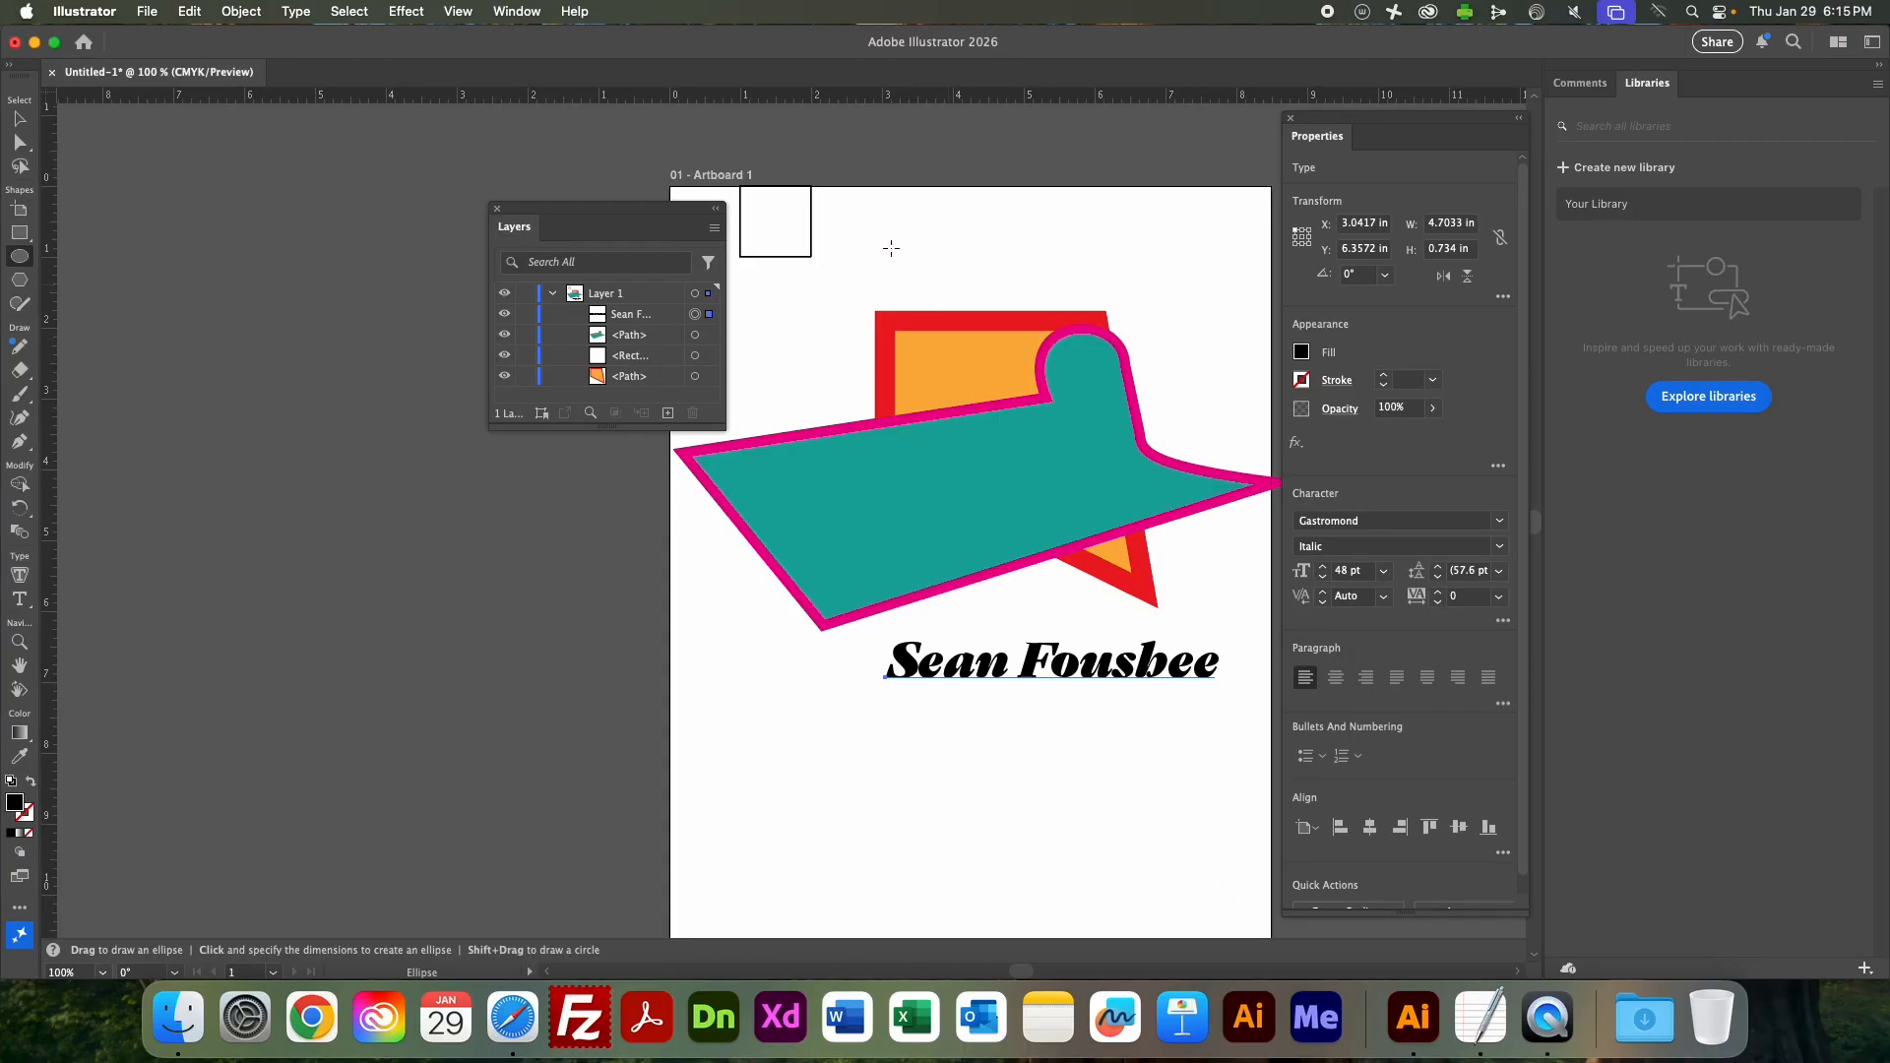
pyautogui.moveTo(899, 240); pyautogui.dragTo(1161, 414)
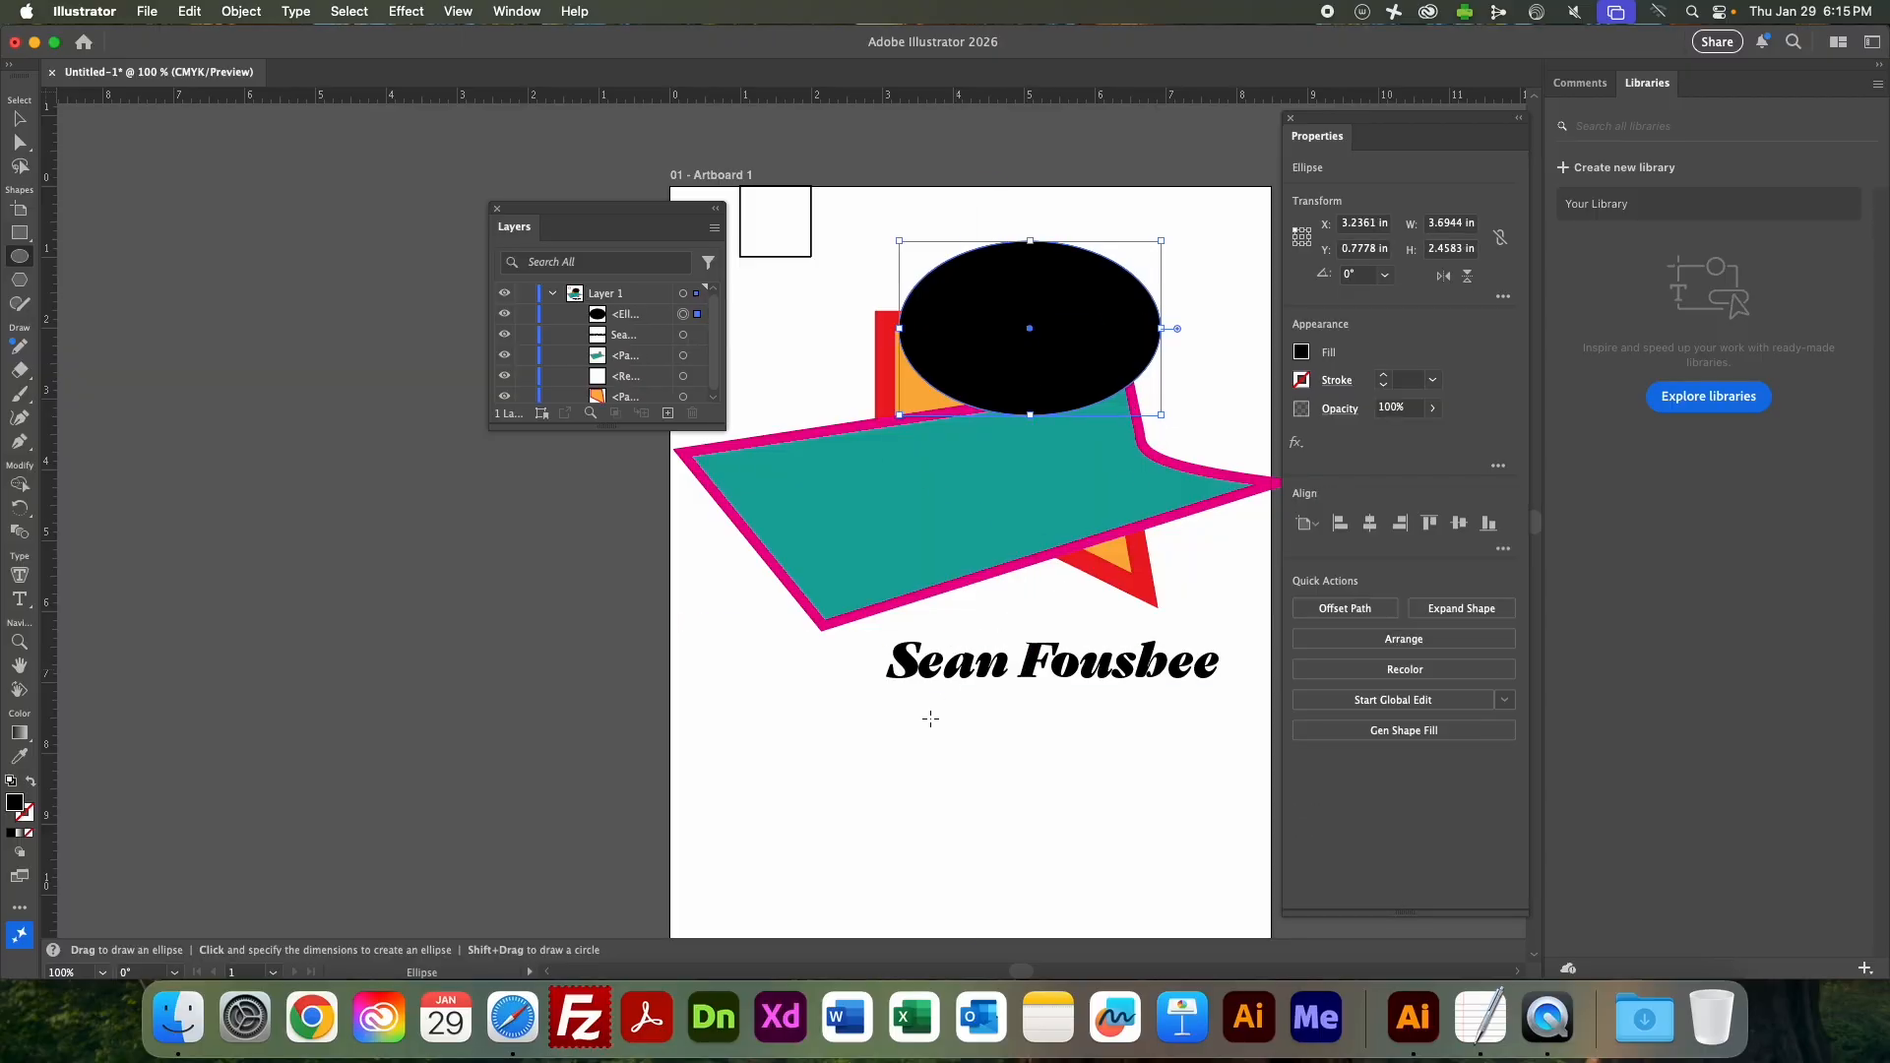
# Draw a black circle about 2.83 in across below the teal shape, a wide ellipse overlapping it, and a small ellipse about 1.83 by 0.89 in.
pyautogui.moveTo(1056, 833); pyautogui.dragTo(855, 633)
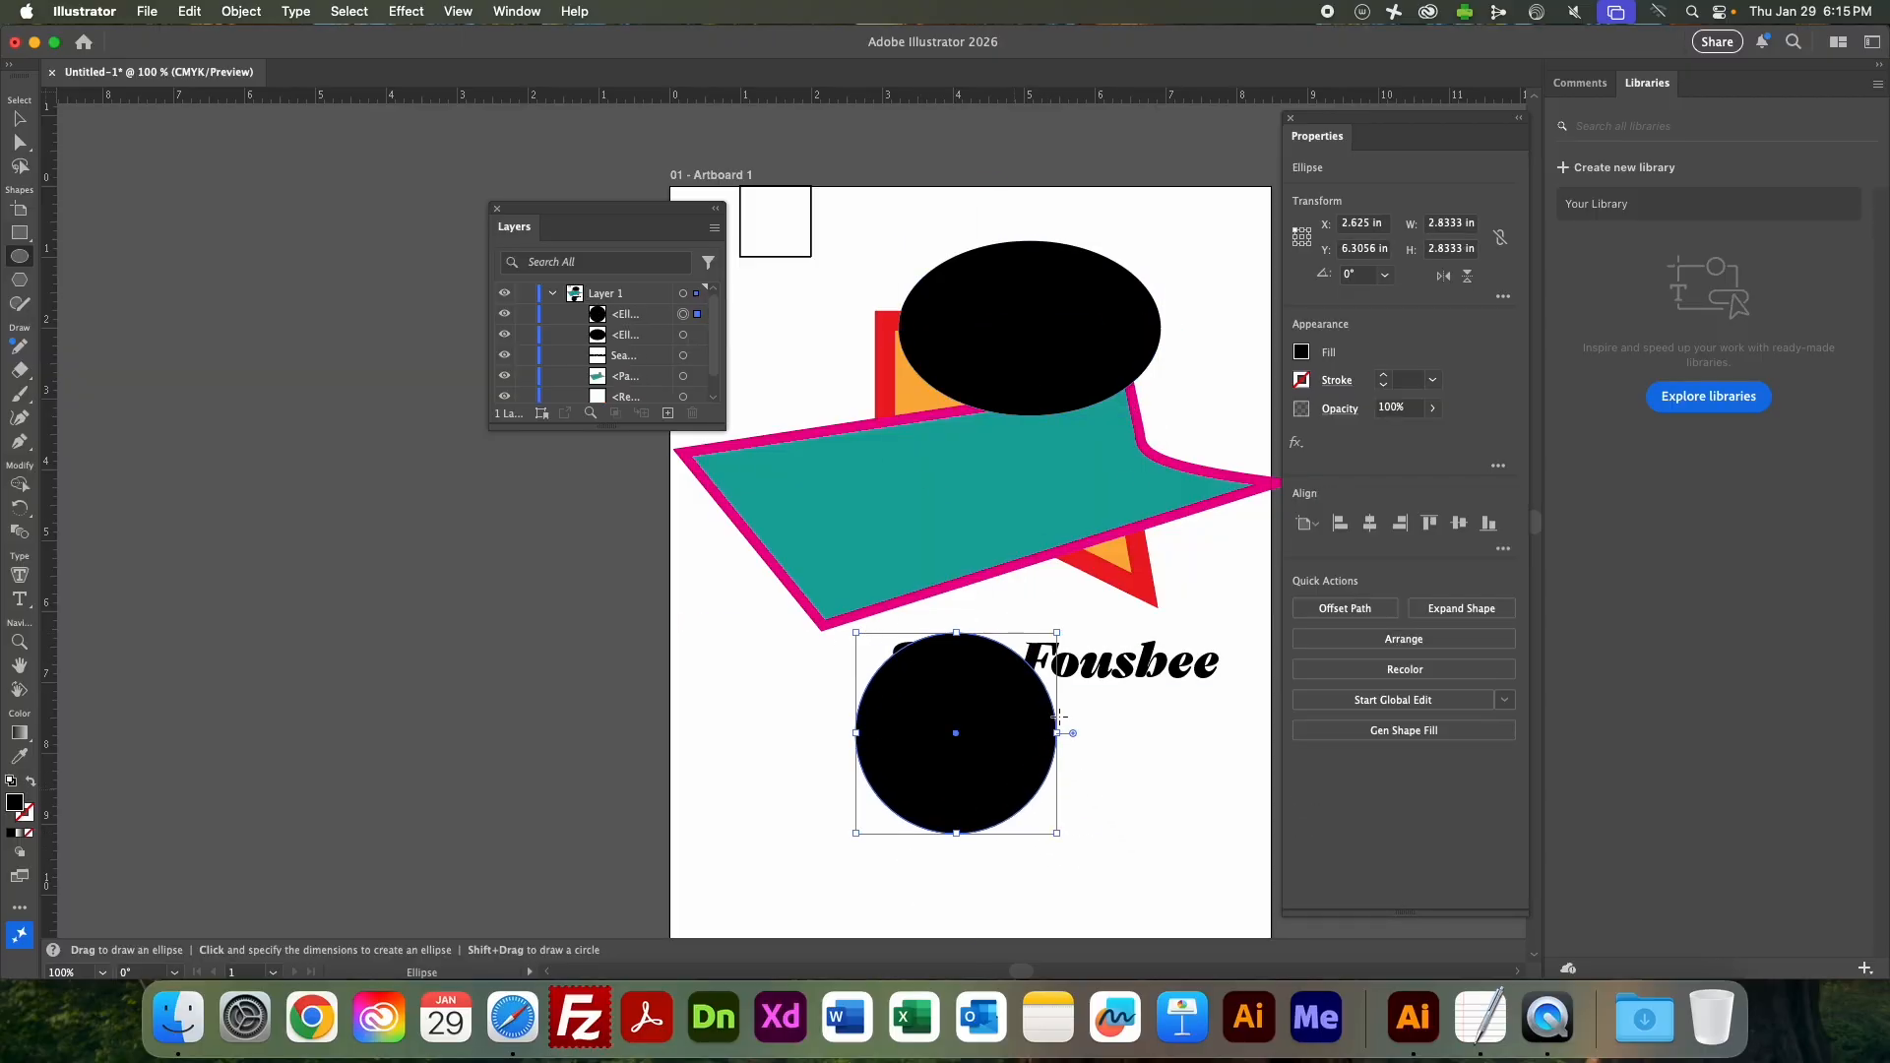
pyautogui.moveTo(1198, 697); pyautogui.dragTo(856, 847)
pyautogui.moveTo(755, 671); pyautogui.dragTo(886, 733)
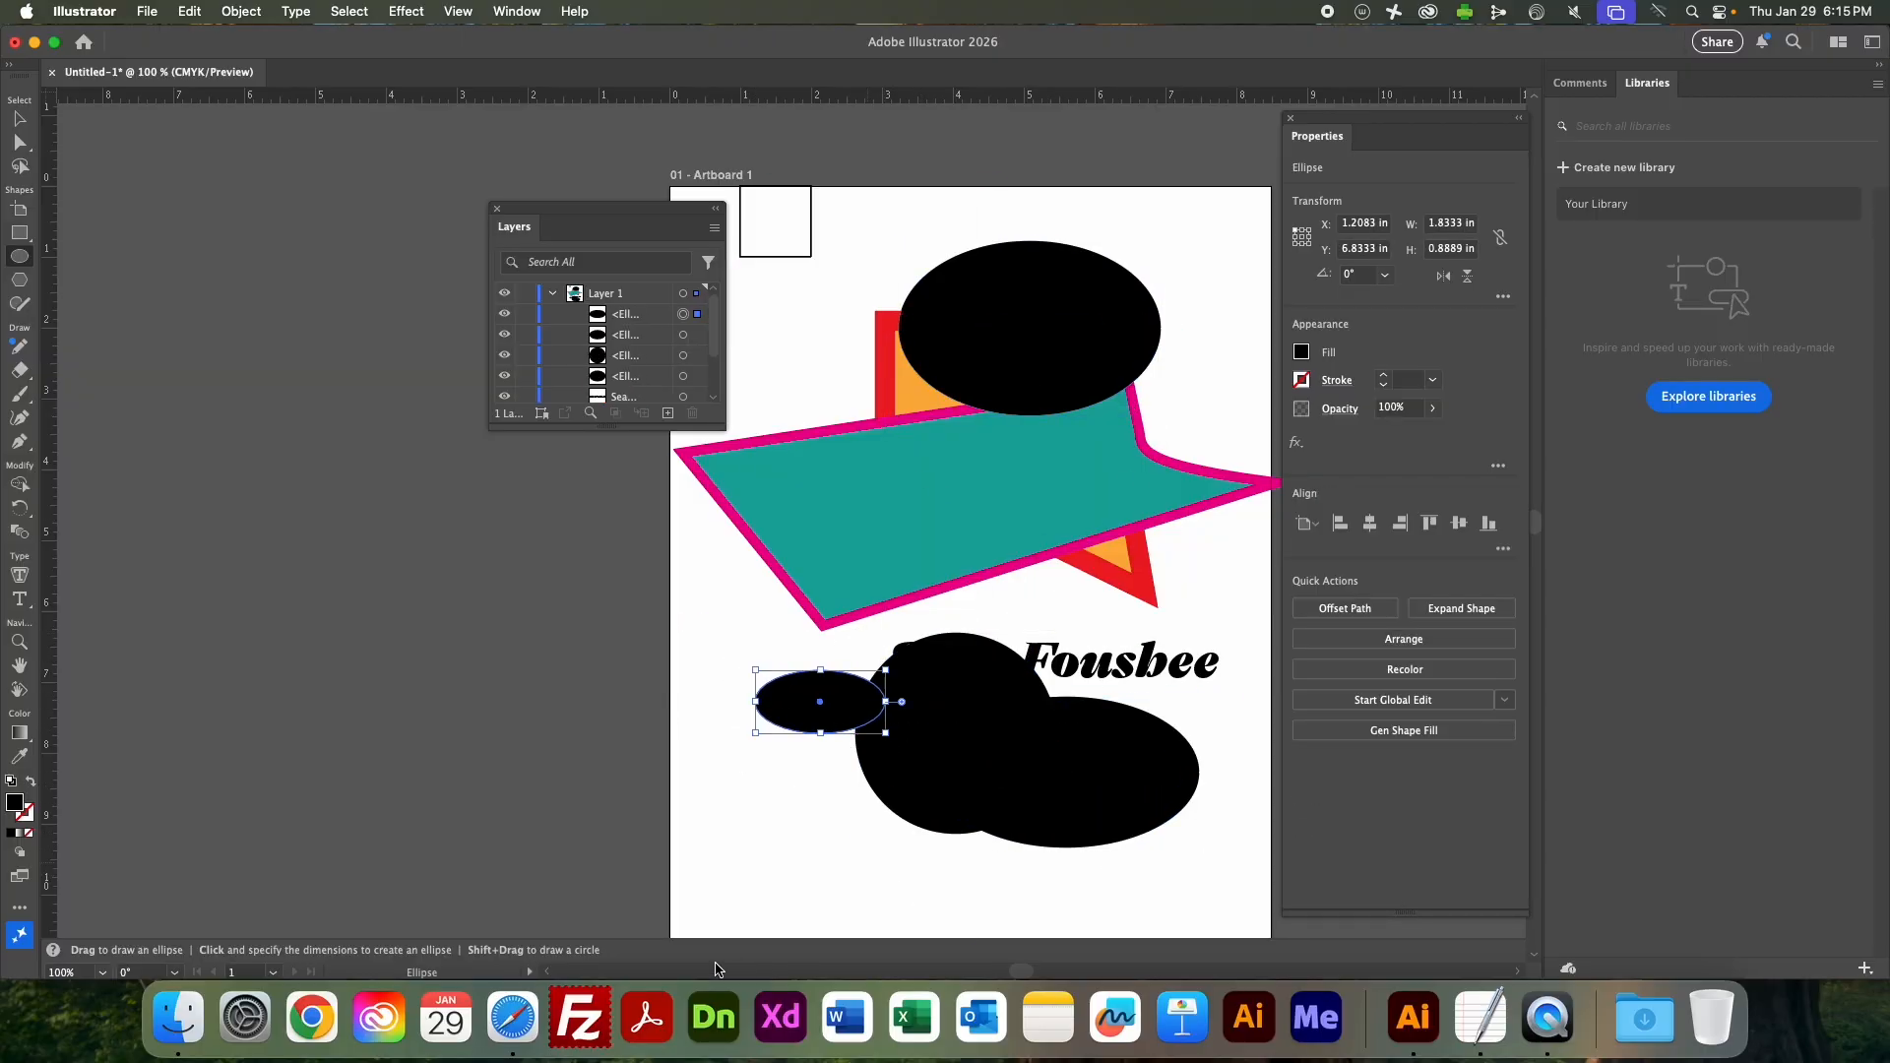
# Switch to the assignment page in Safari and read the requirements for the new file's page size and file name.
pyautogui.press('super+Tab')
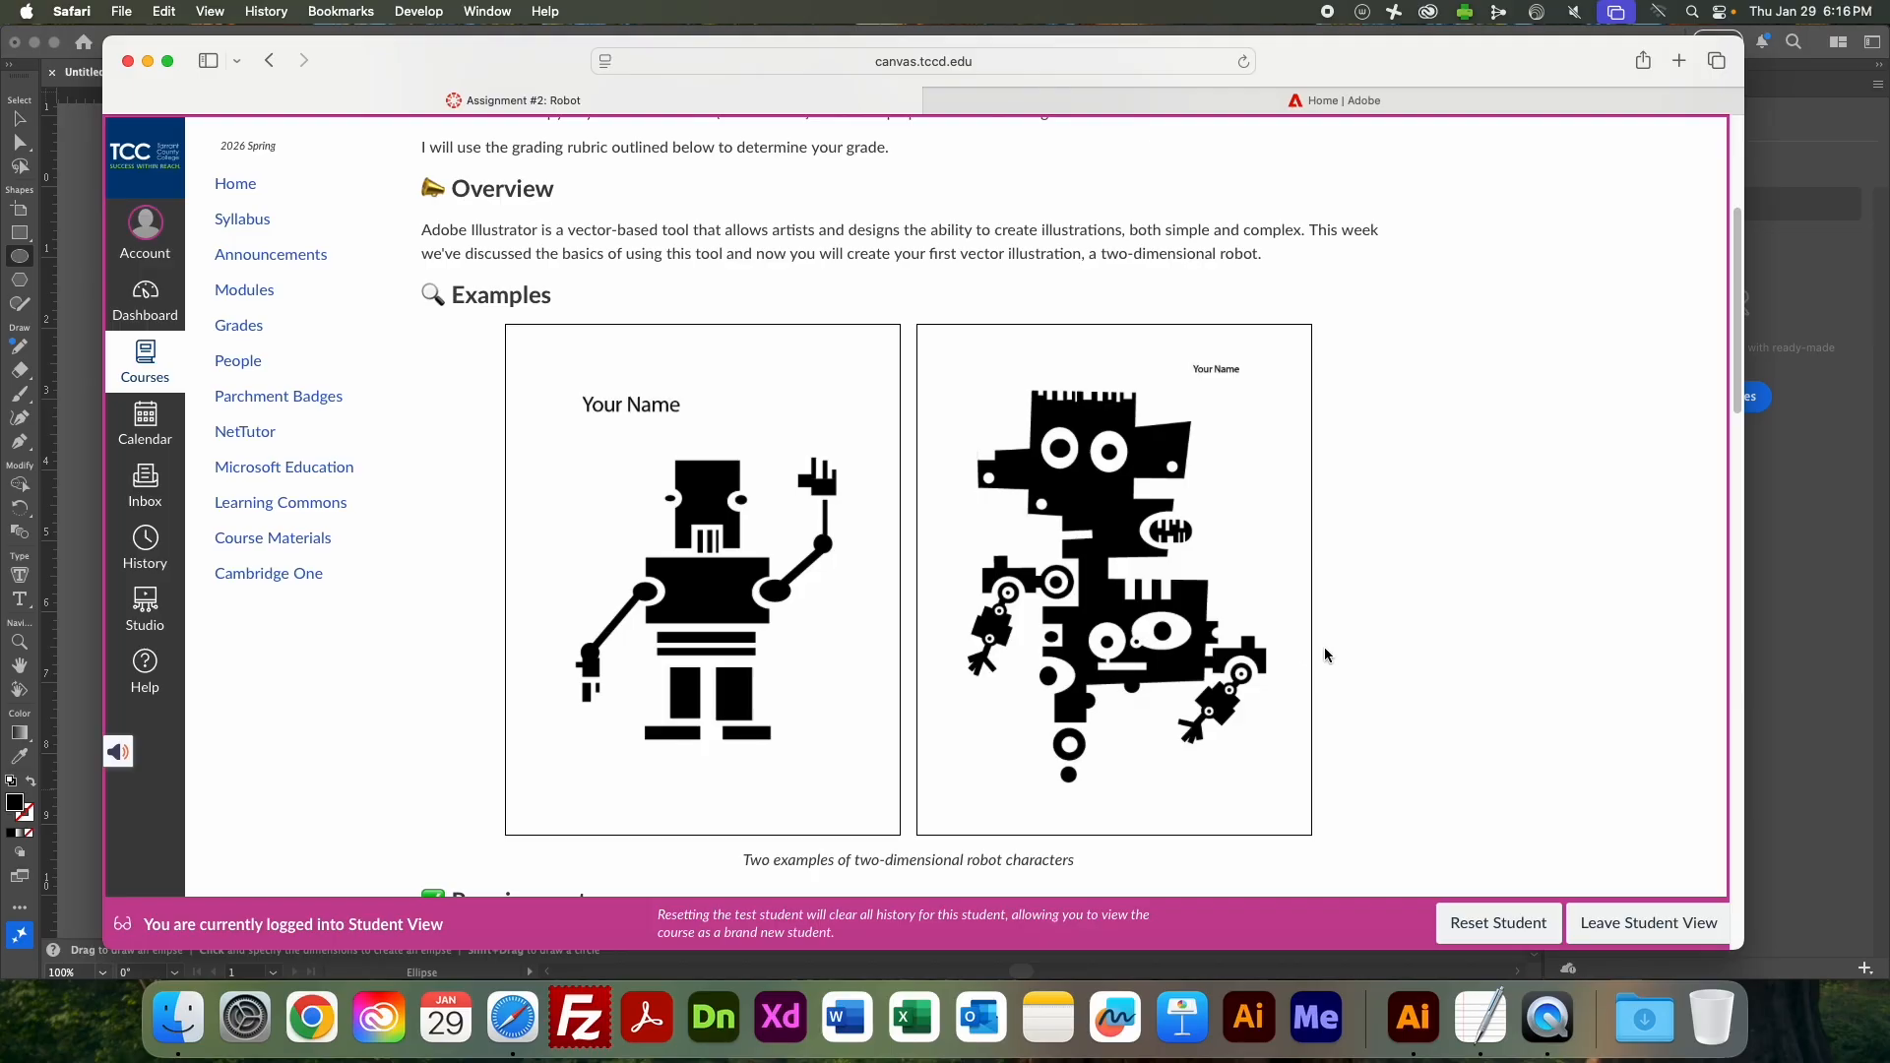
pyautogui.scroll(-3, 1324, 654)
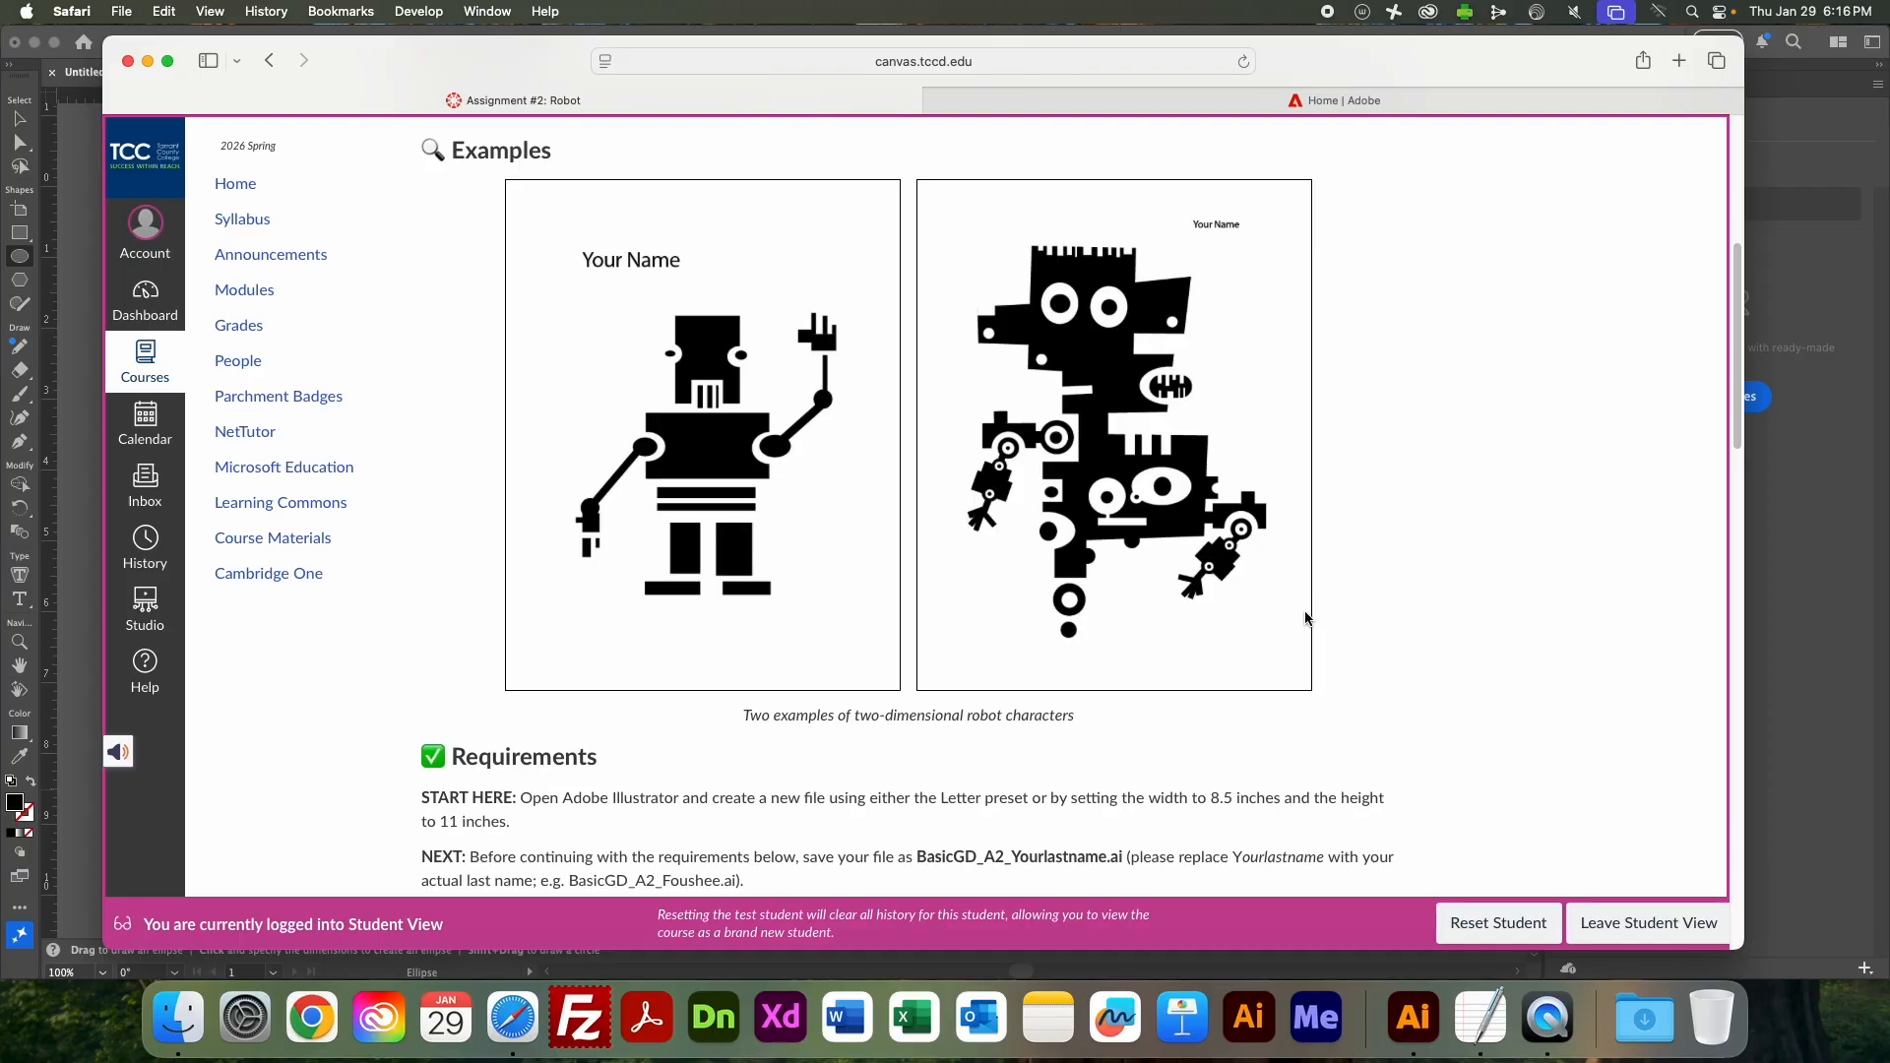
pyautogui.scroll(-9, 1309, 616)
pyautogui.scroll(-2, 1303, 617)
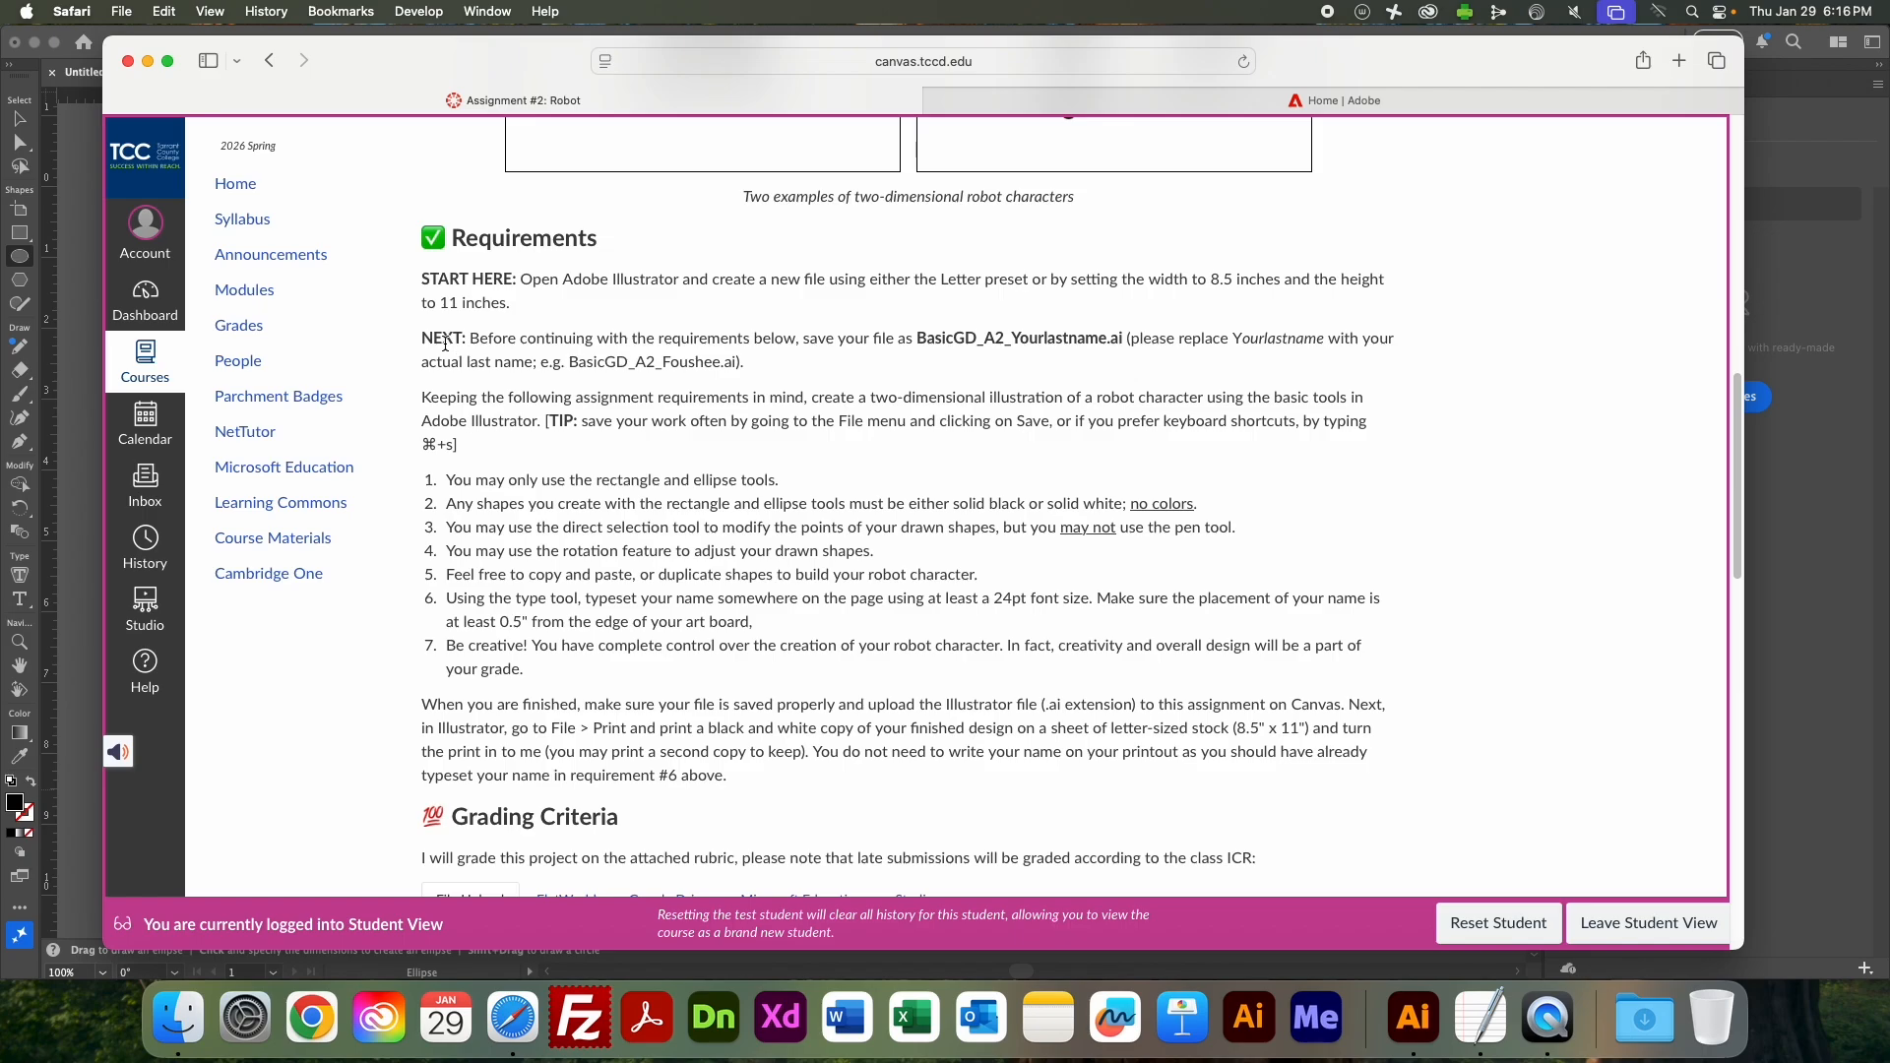
pyautogui.moveTo(420, 287); pyautogui.dragTo(514, 305)
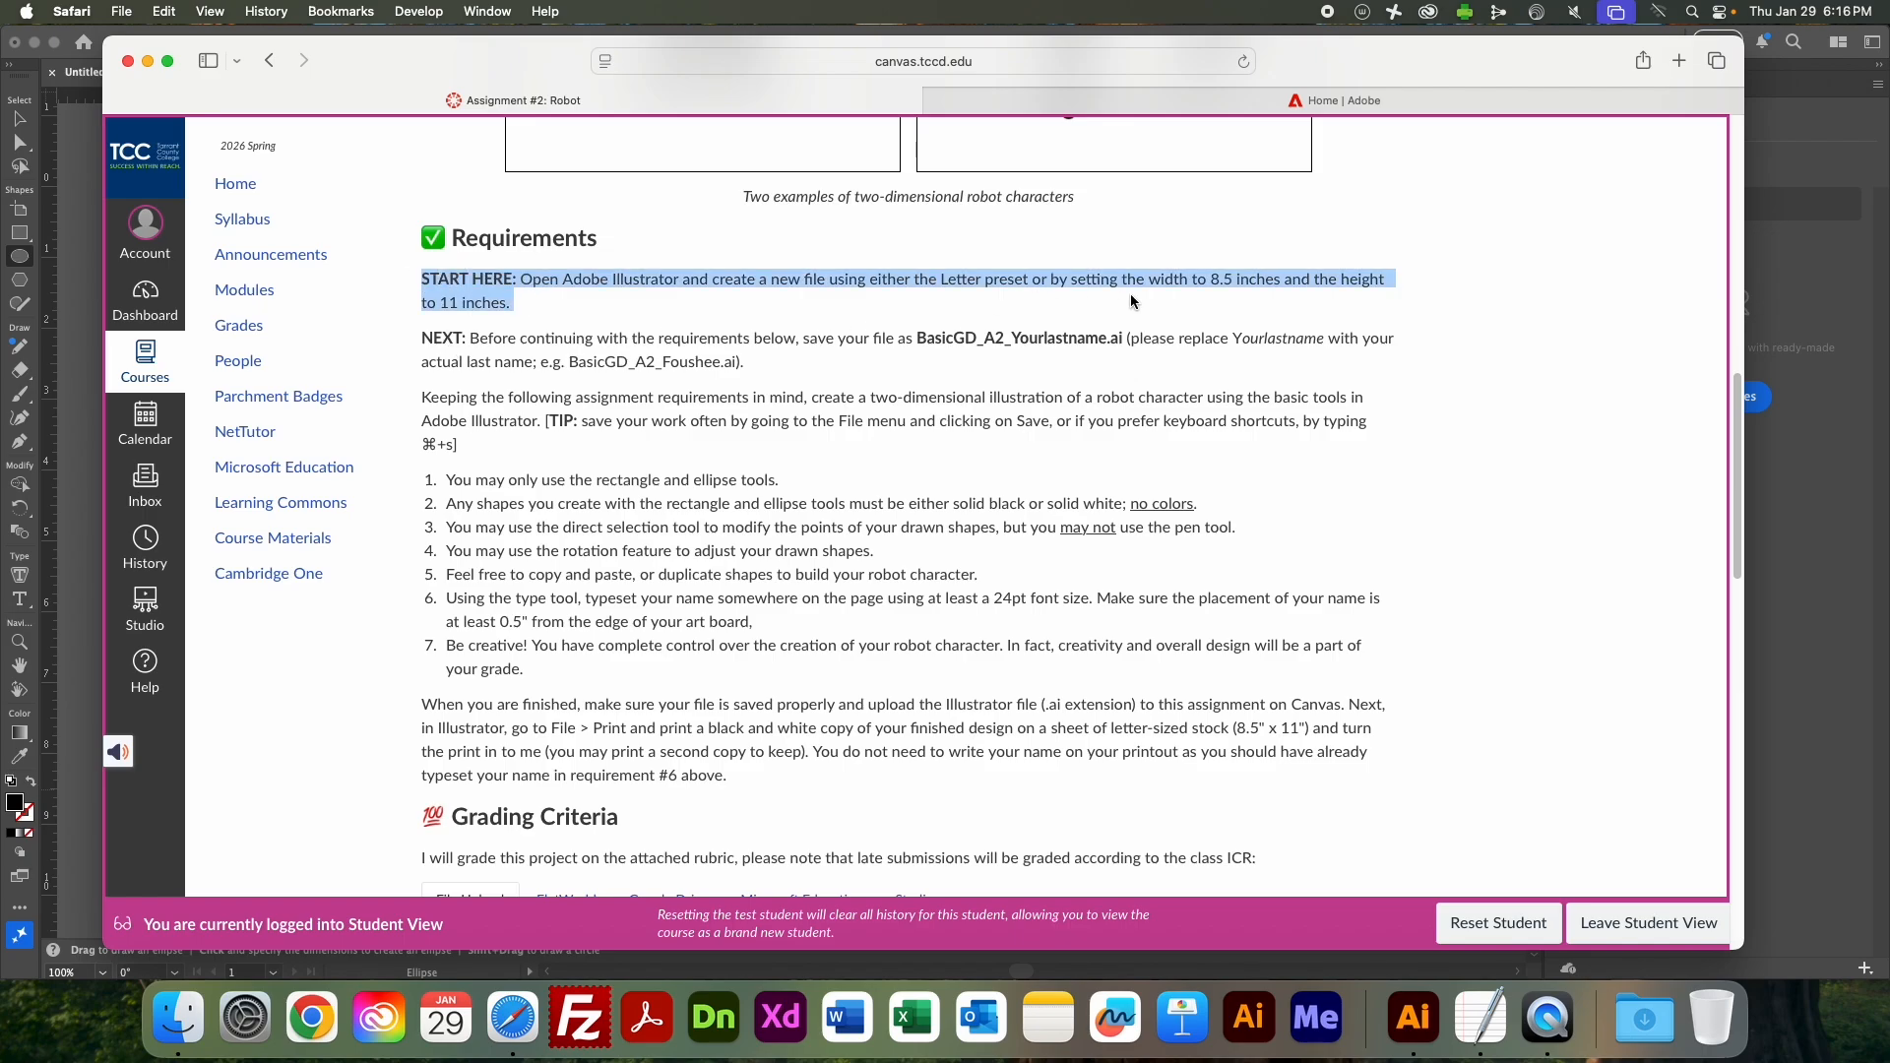
pyautogui.click(1234, 302)
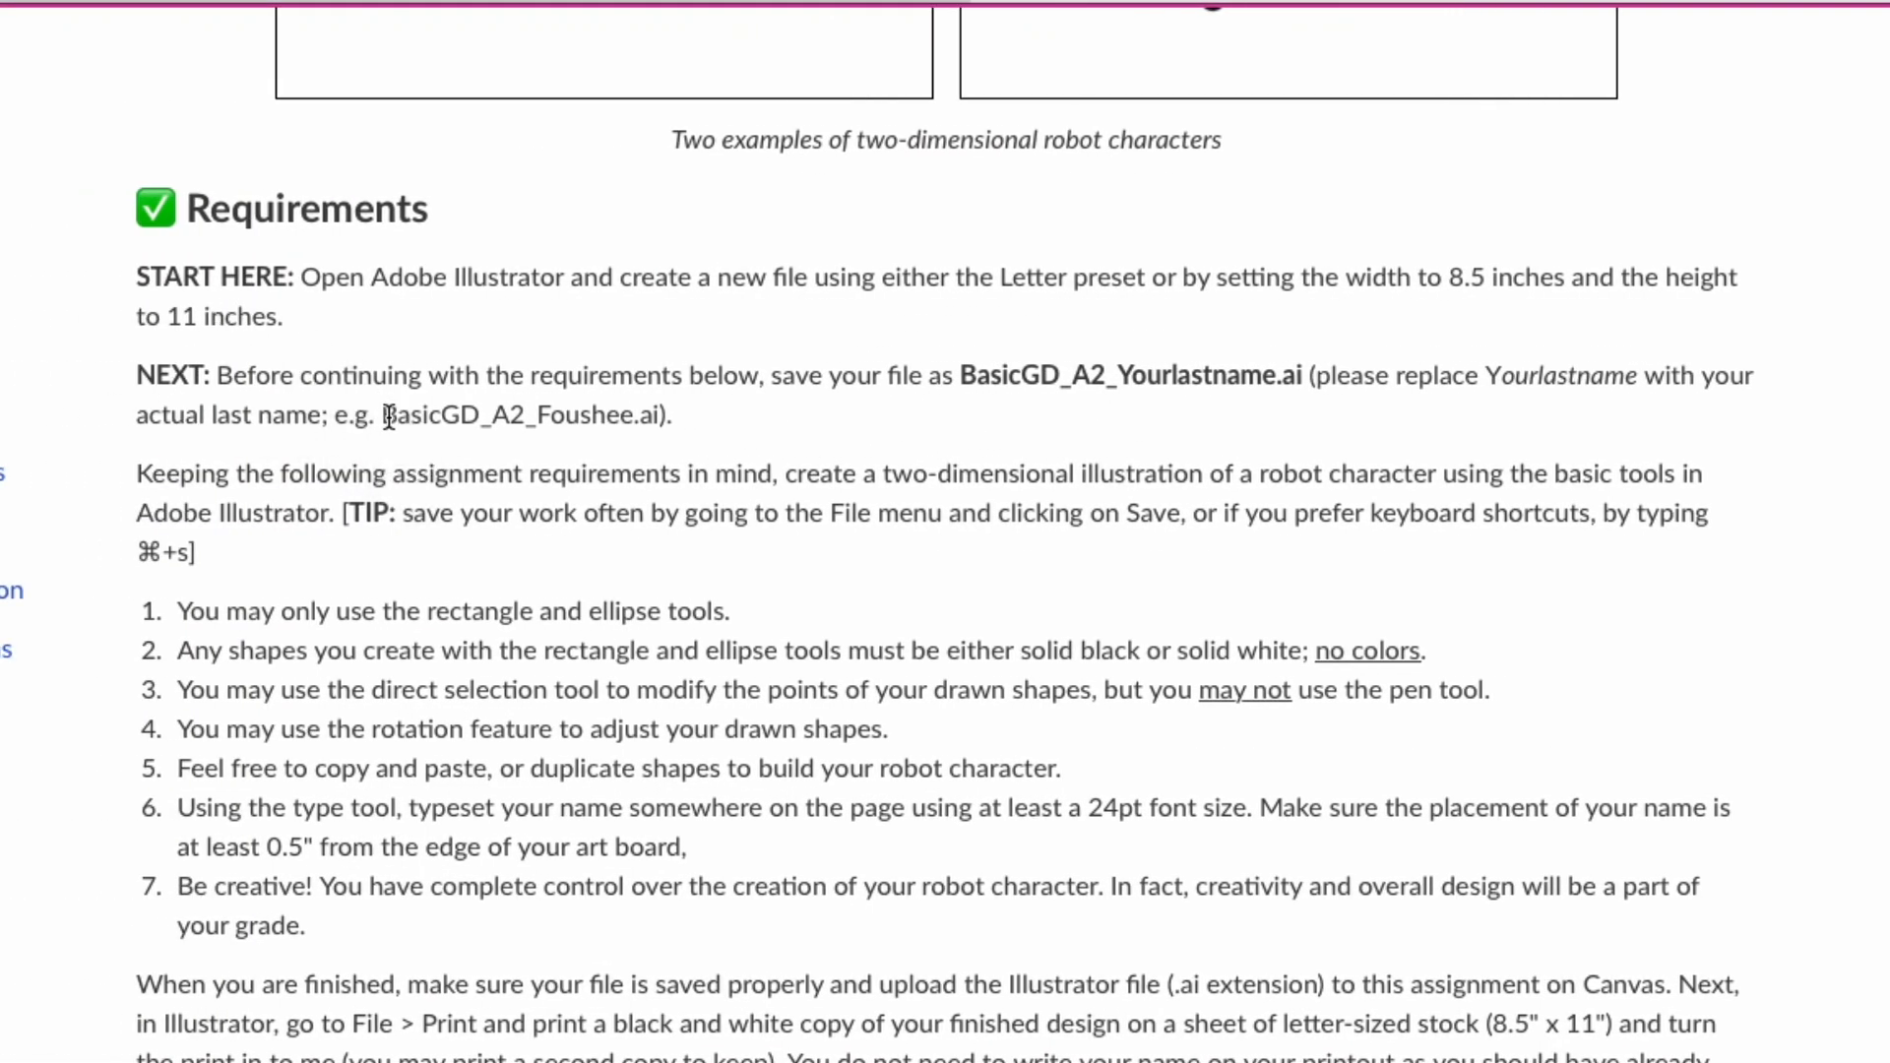
pyautogui.moveTo(132, 374); pyautogui.dragTo(684, 411)
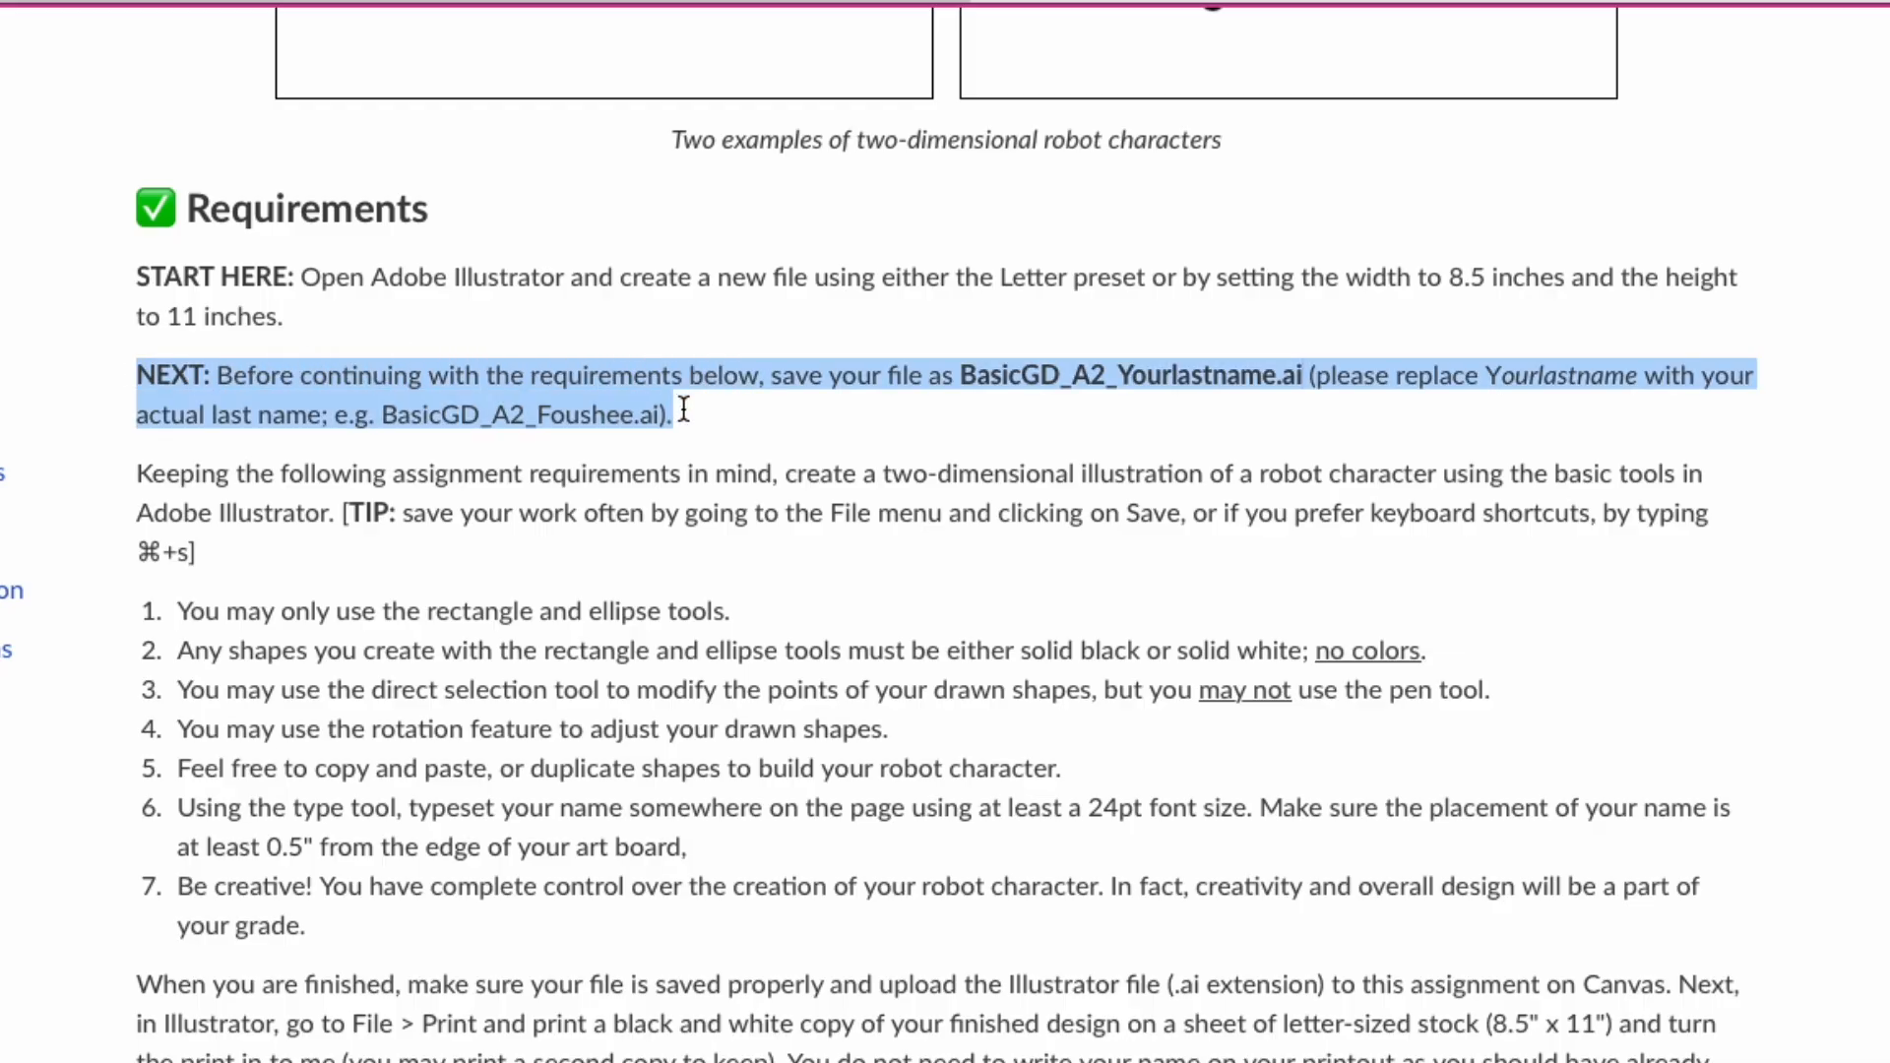
pyautogui.click(1006, 372)
pyautogui.moveTo(961, 376); pyautogui.dragTo(1289, 378)
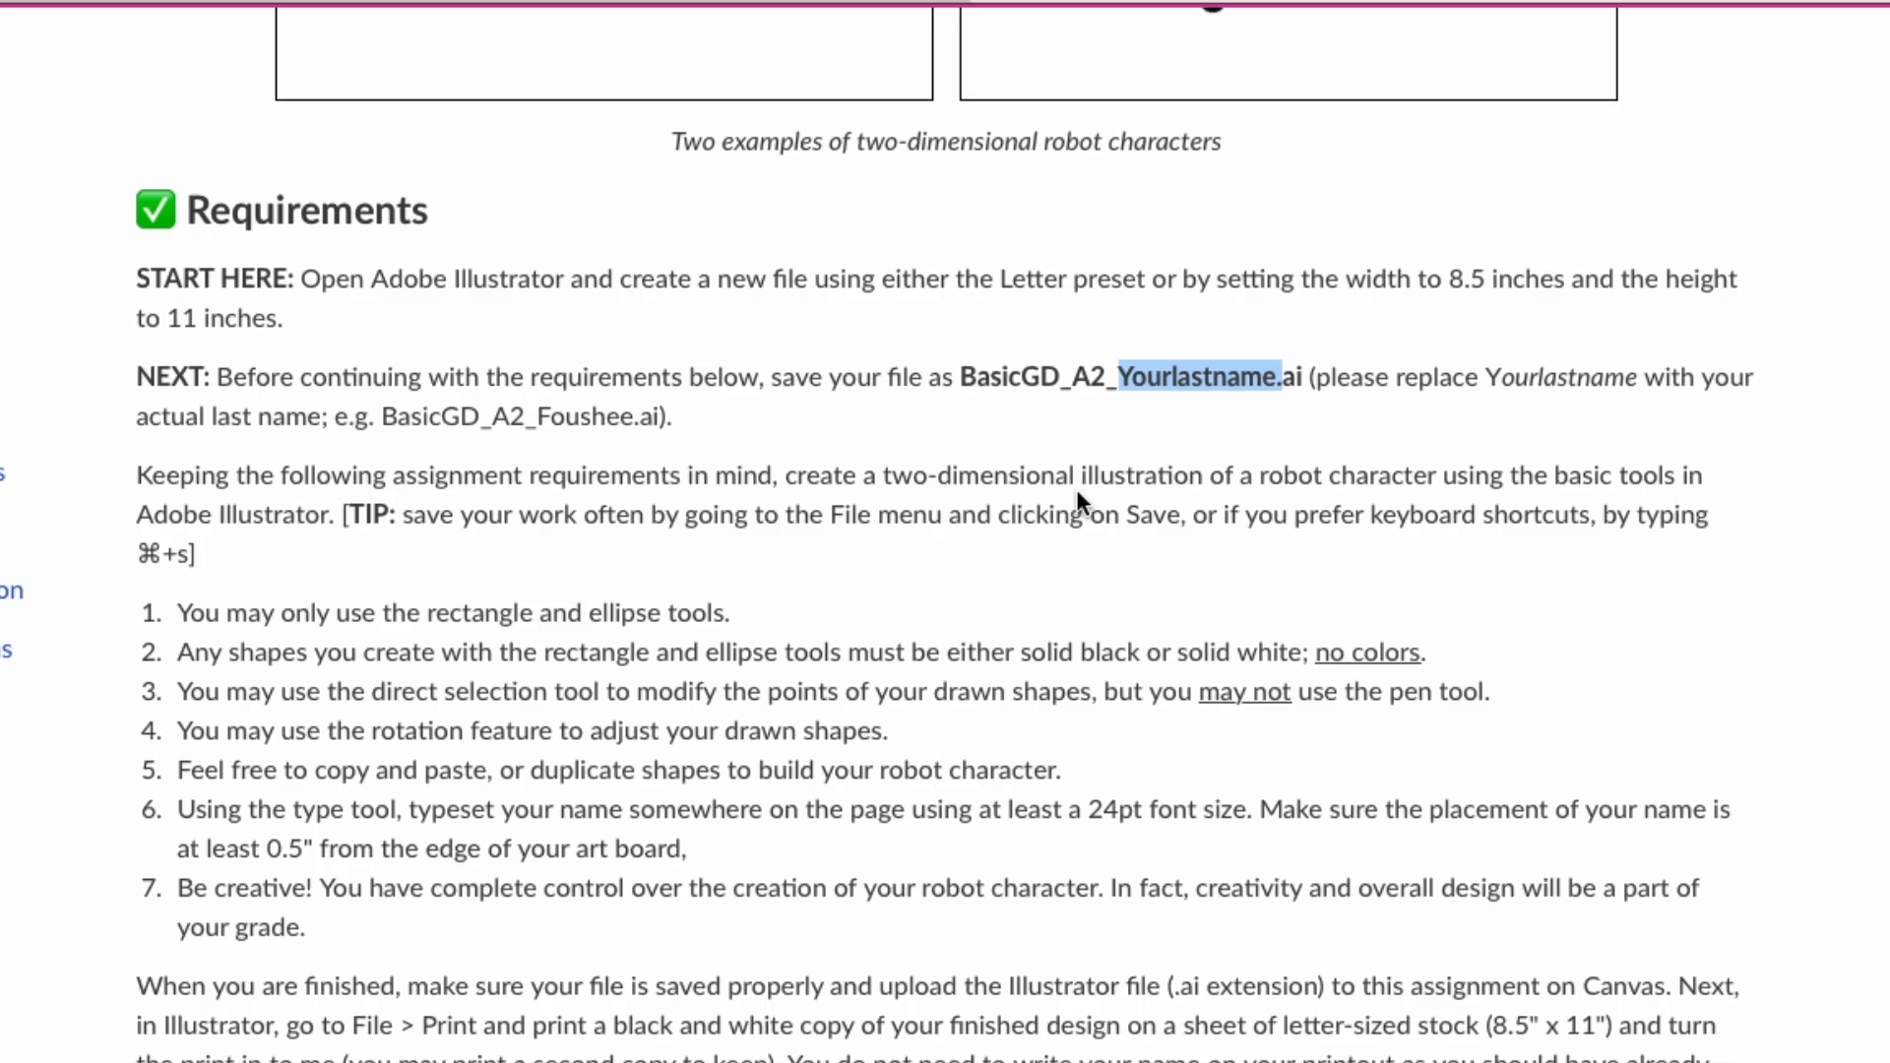
# Read the numbered robot requirements on allowed tools, colors, rotation, duplication, and the size and placement of the typeset name.
pyautogui.scroll(-2, 1077, 492)
pyautogui.scroll(-1, 1073, 487)
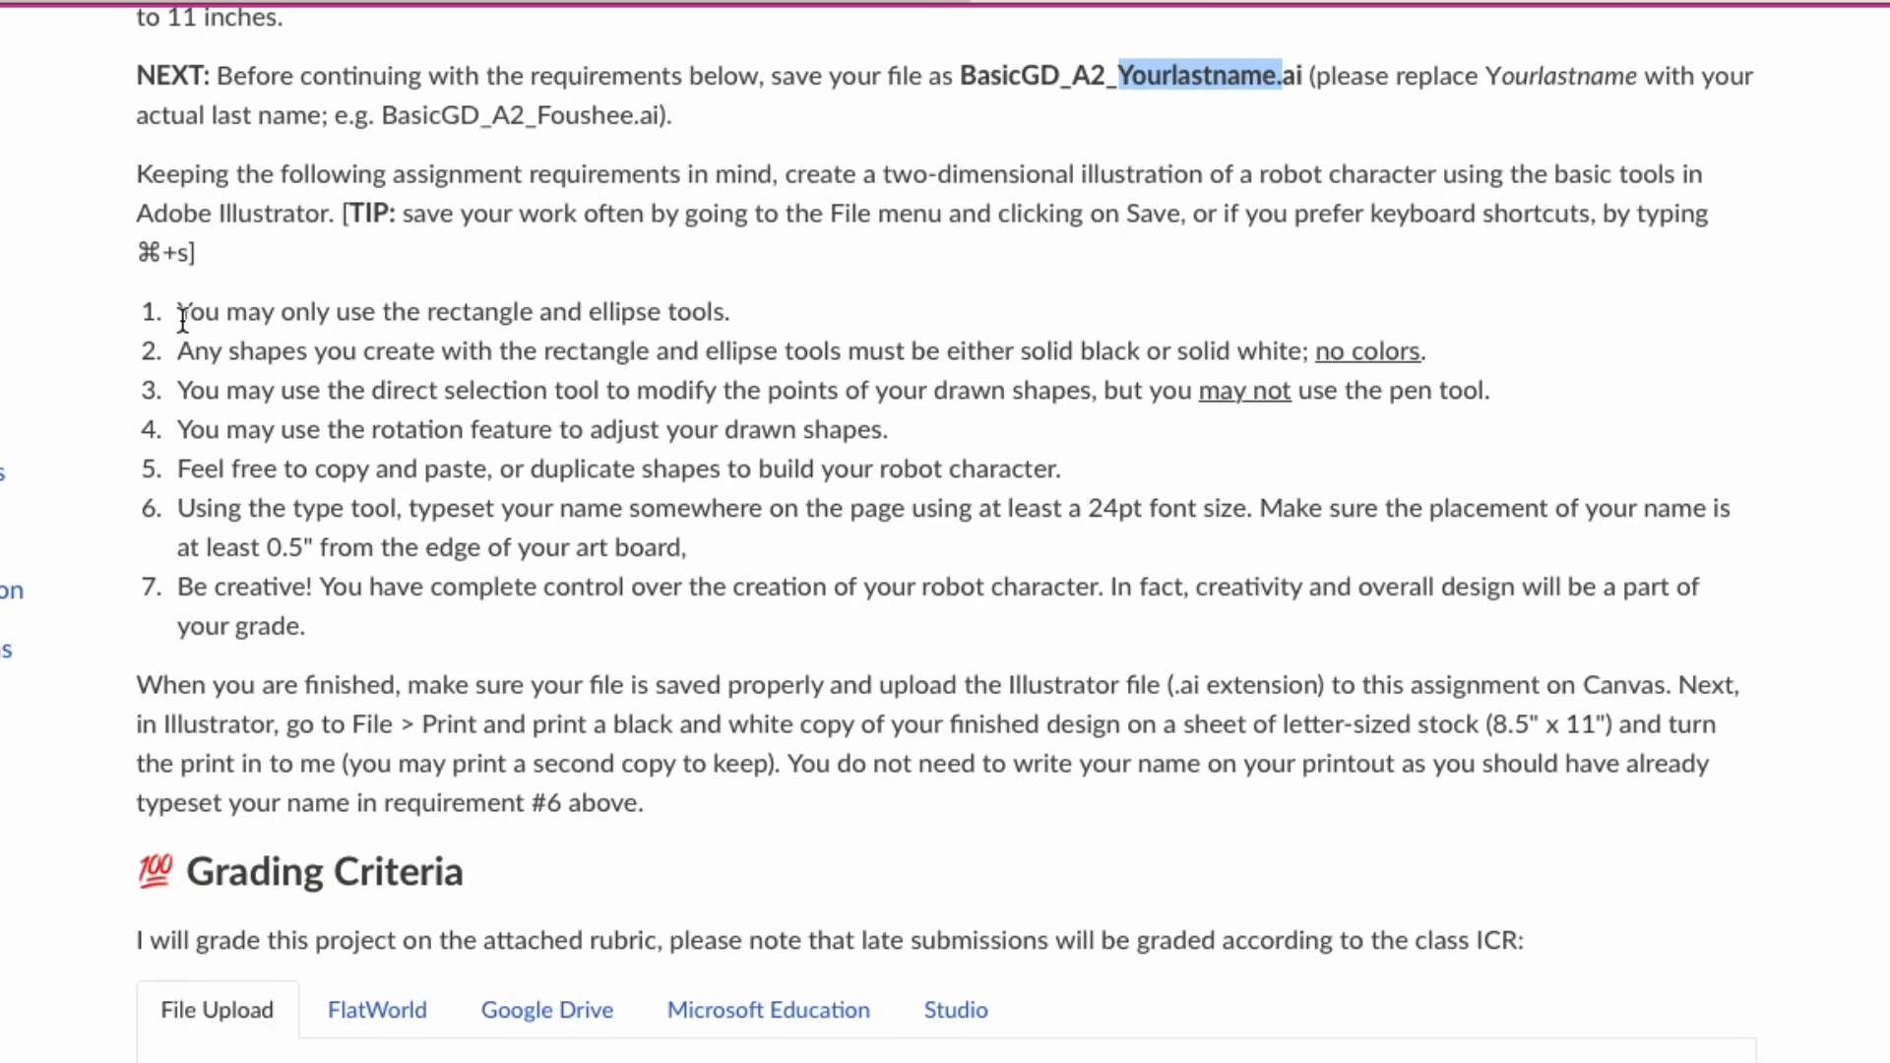
pyautogui.moveTo(179, 313); pyautogui.dragTo(734, 313)
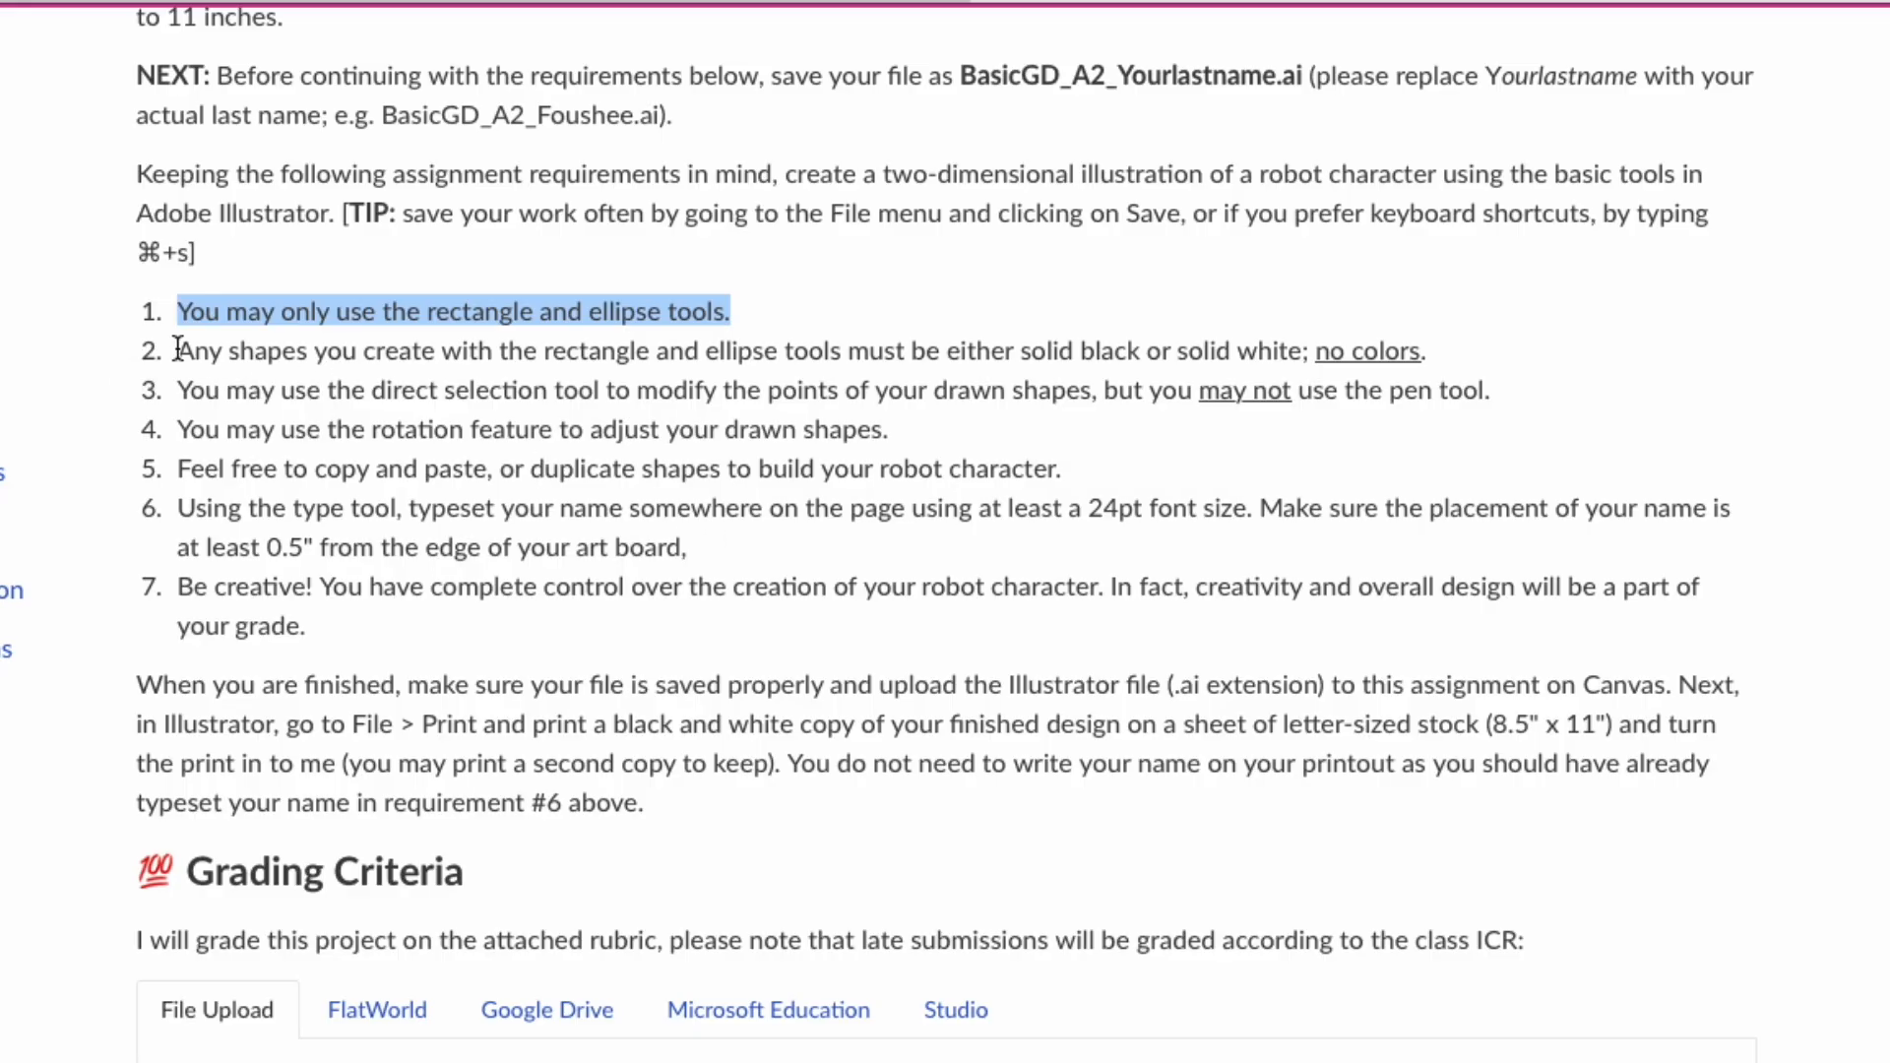
pyautogui.moveTo(194, 350); pyautogui.dragTo(1418, 347)
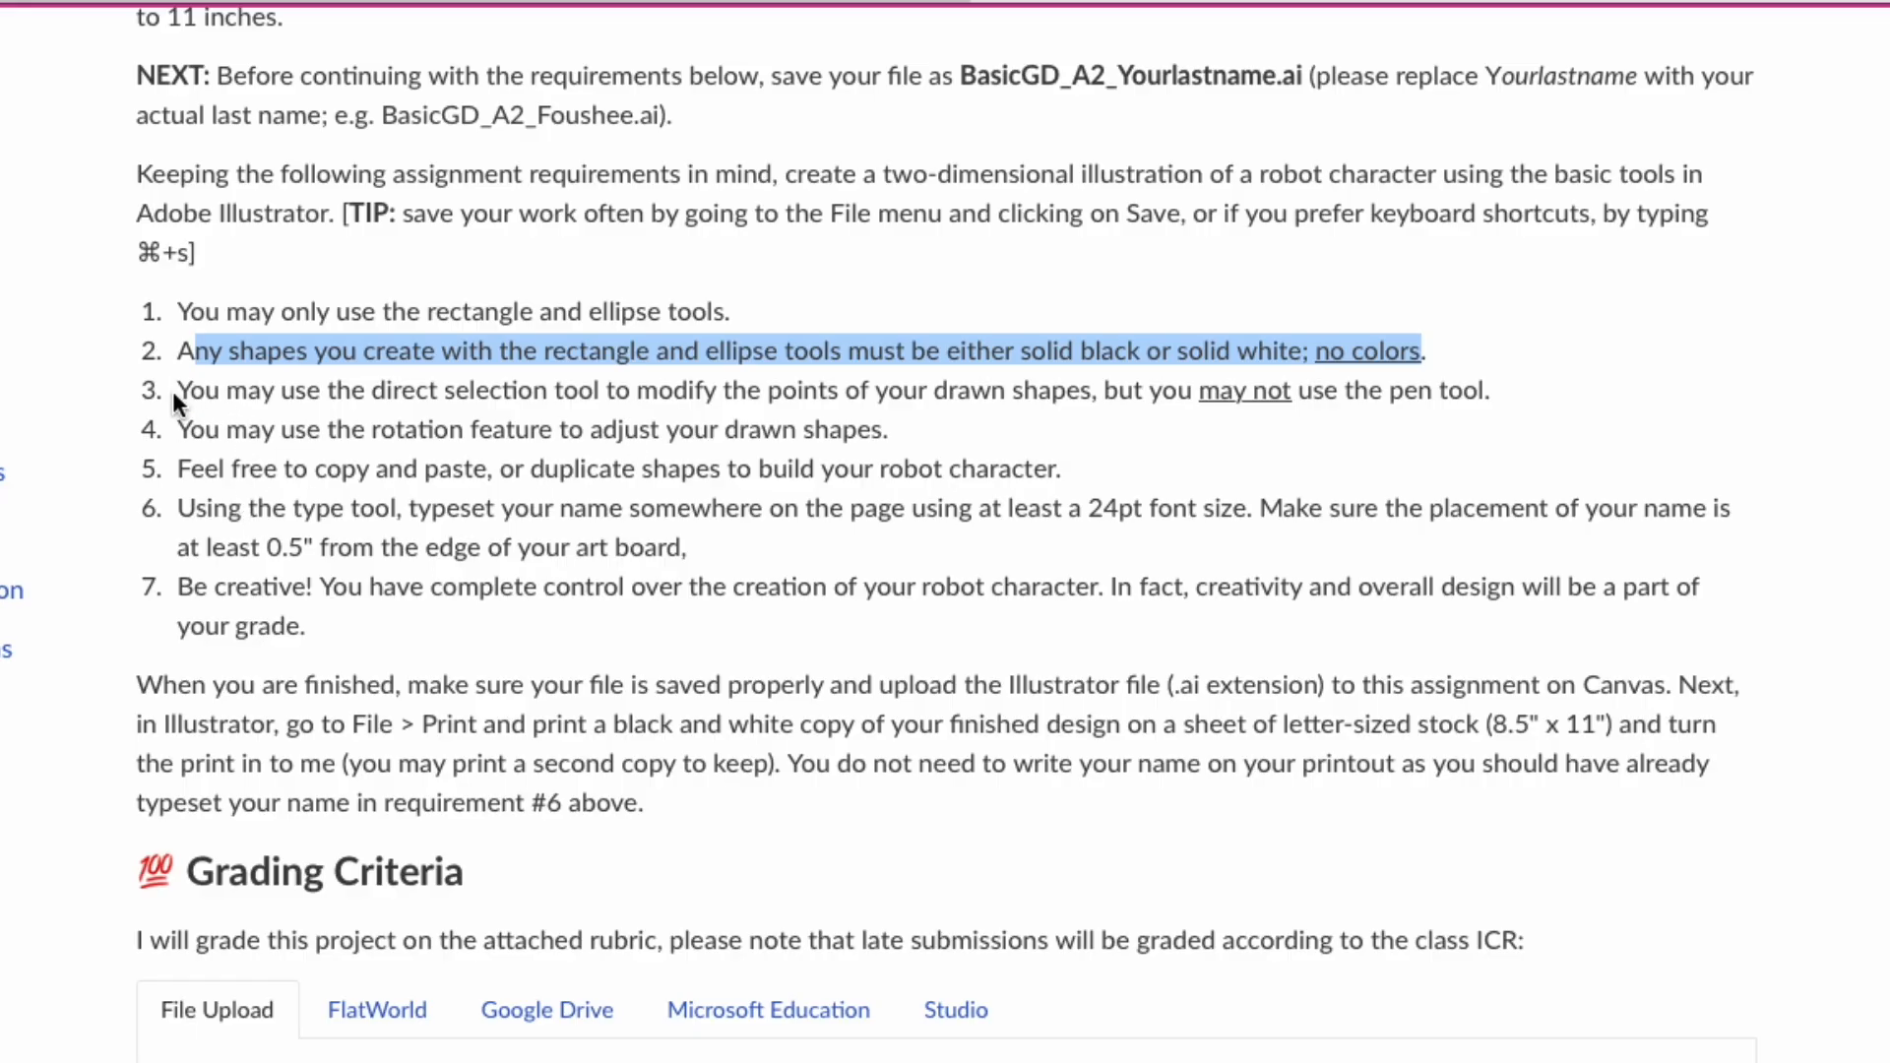
pyautogui.moveTo(173, 392); pyautogui.dragTo(532, 391)
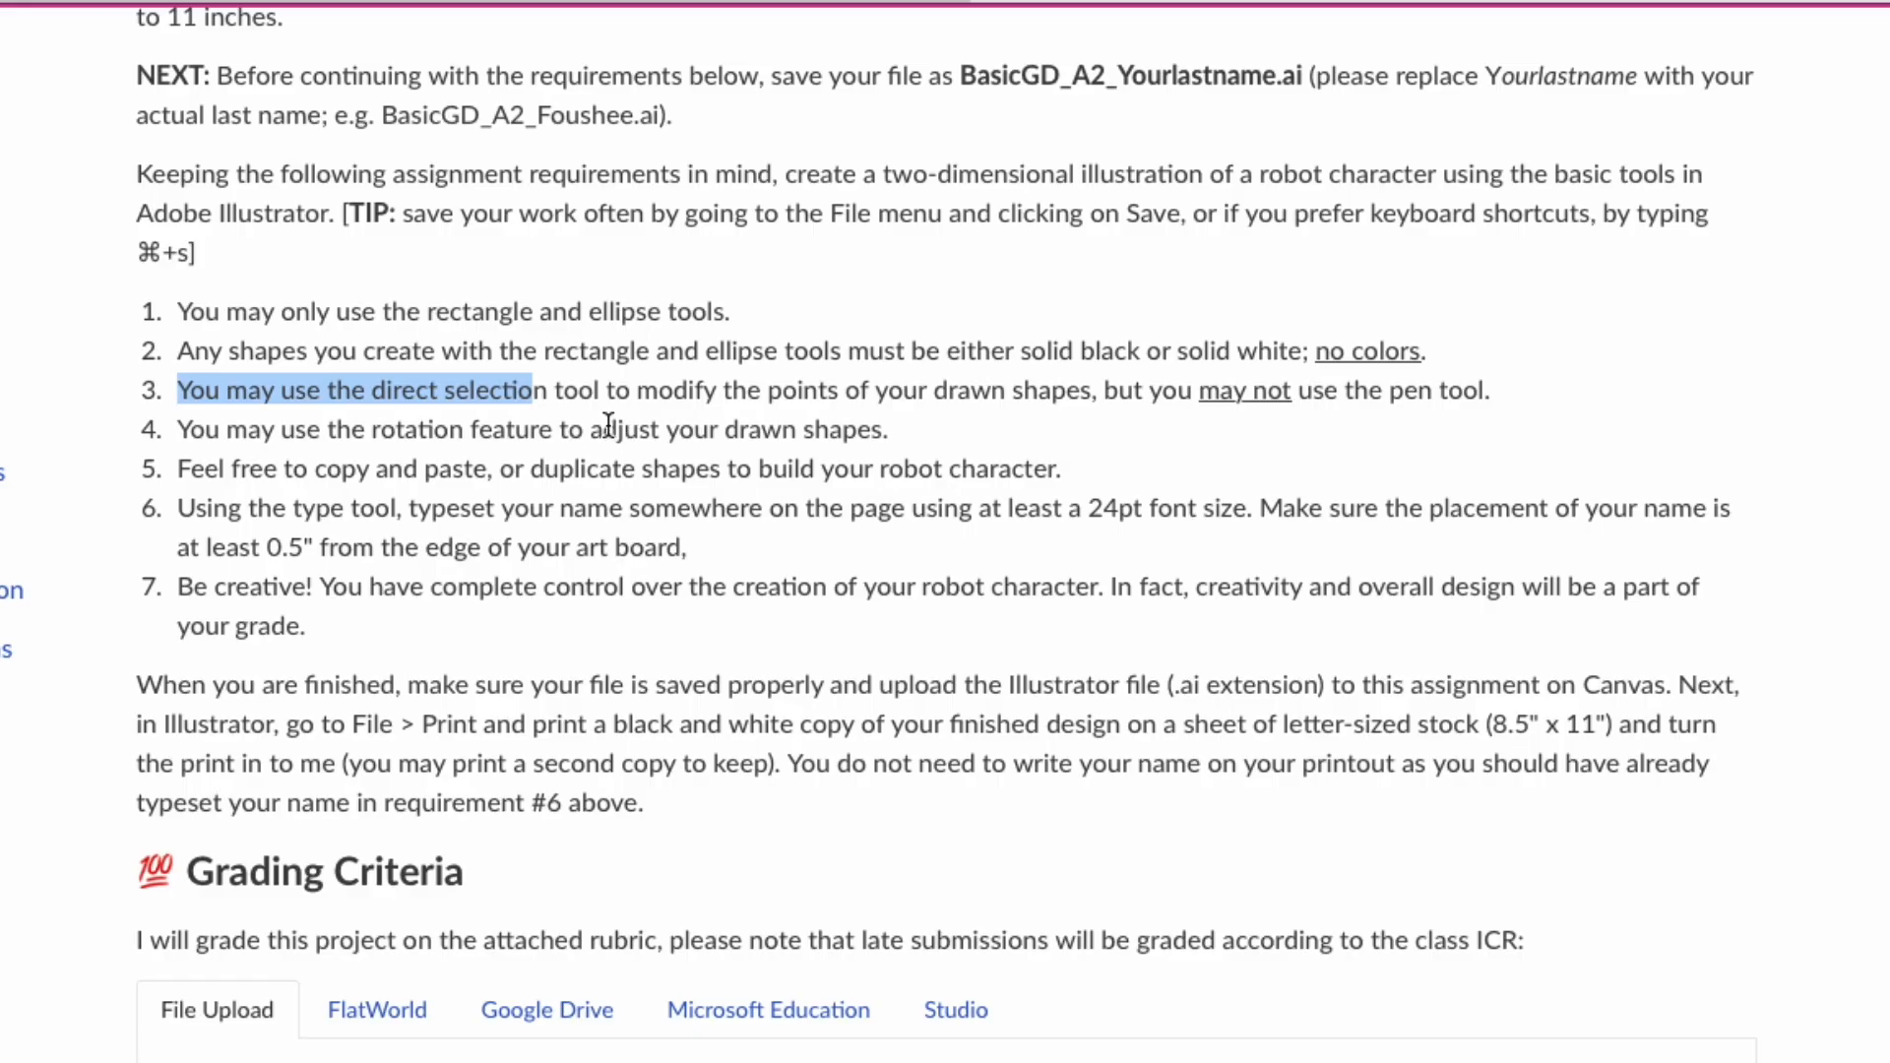
pyautogui.moveTo(367, 430); pyautogui.dragTo(558, 444)
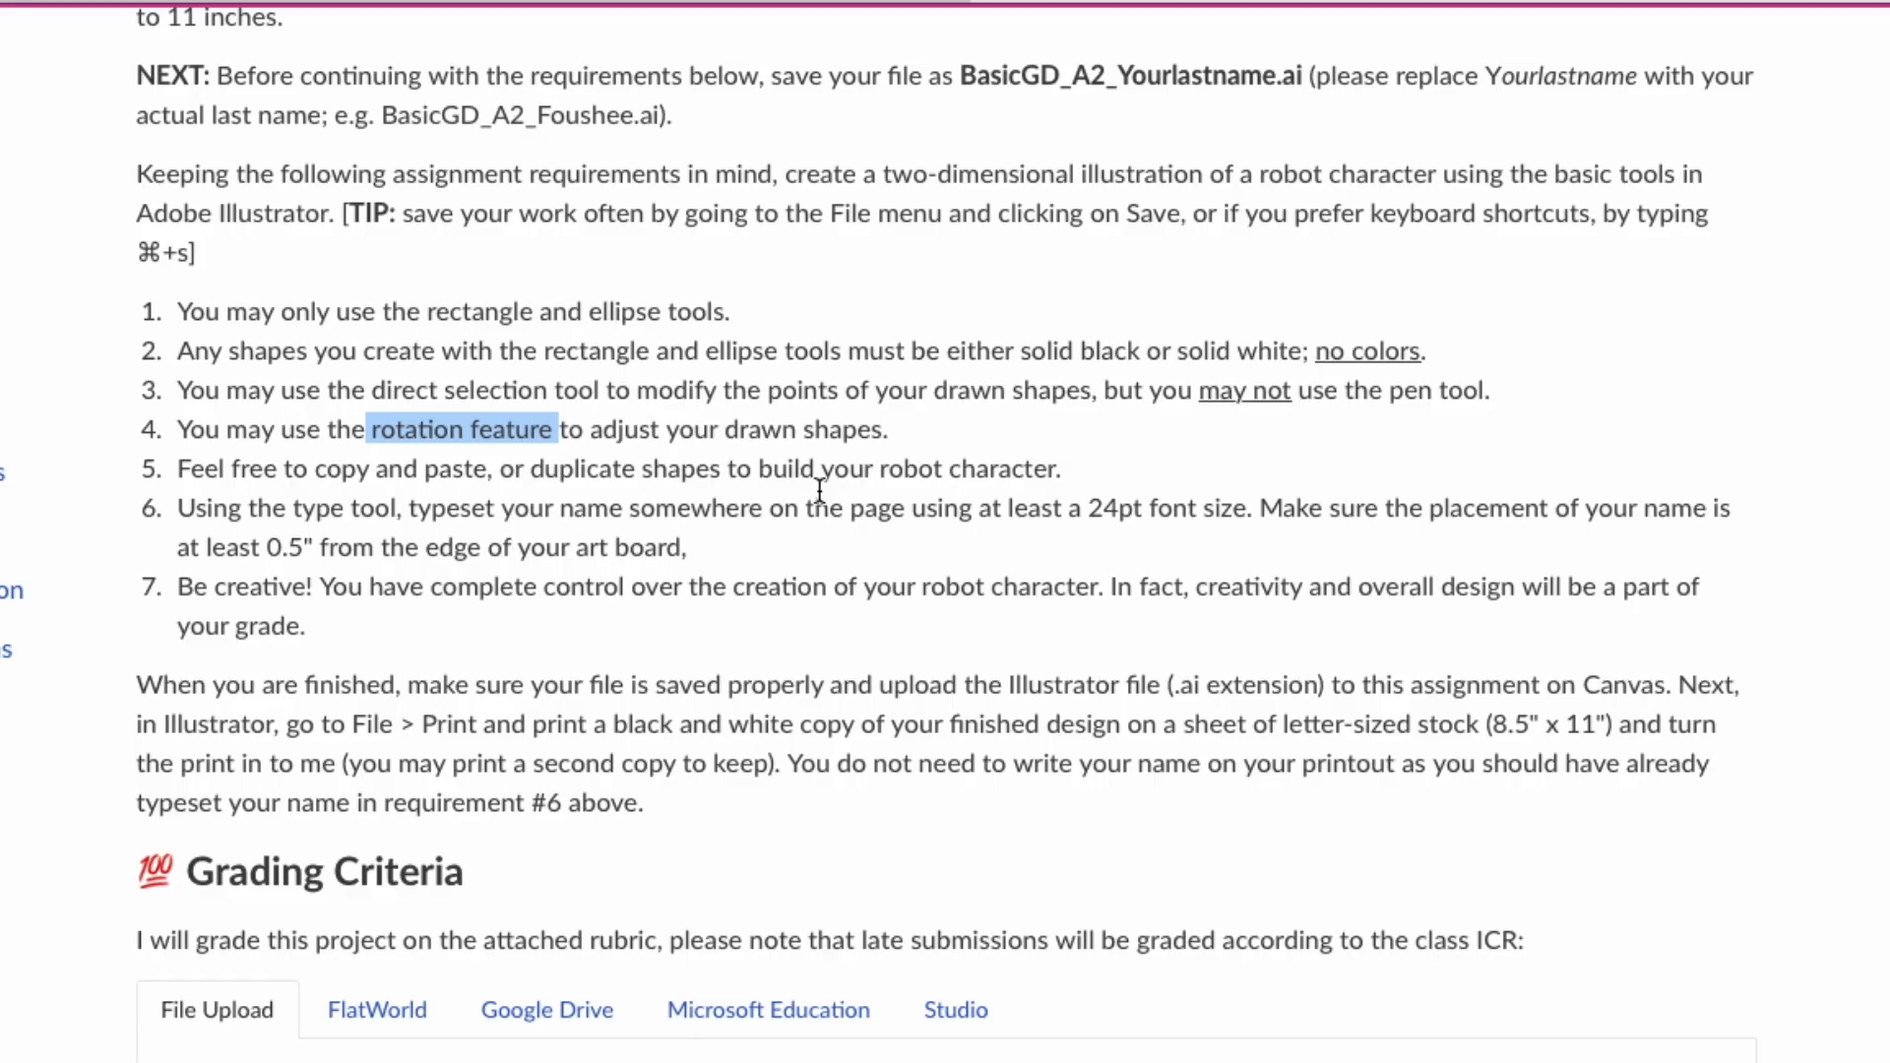
pyautogui.click(571, 518)
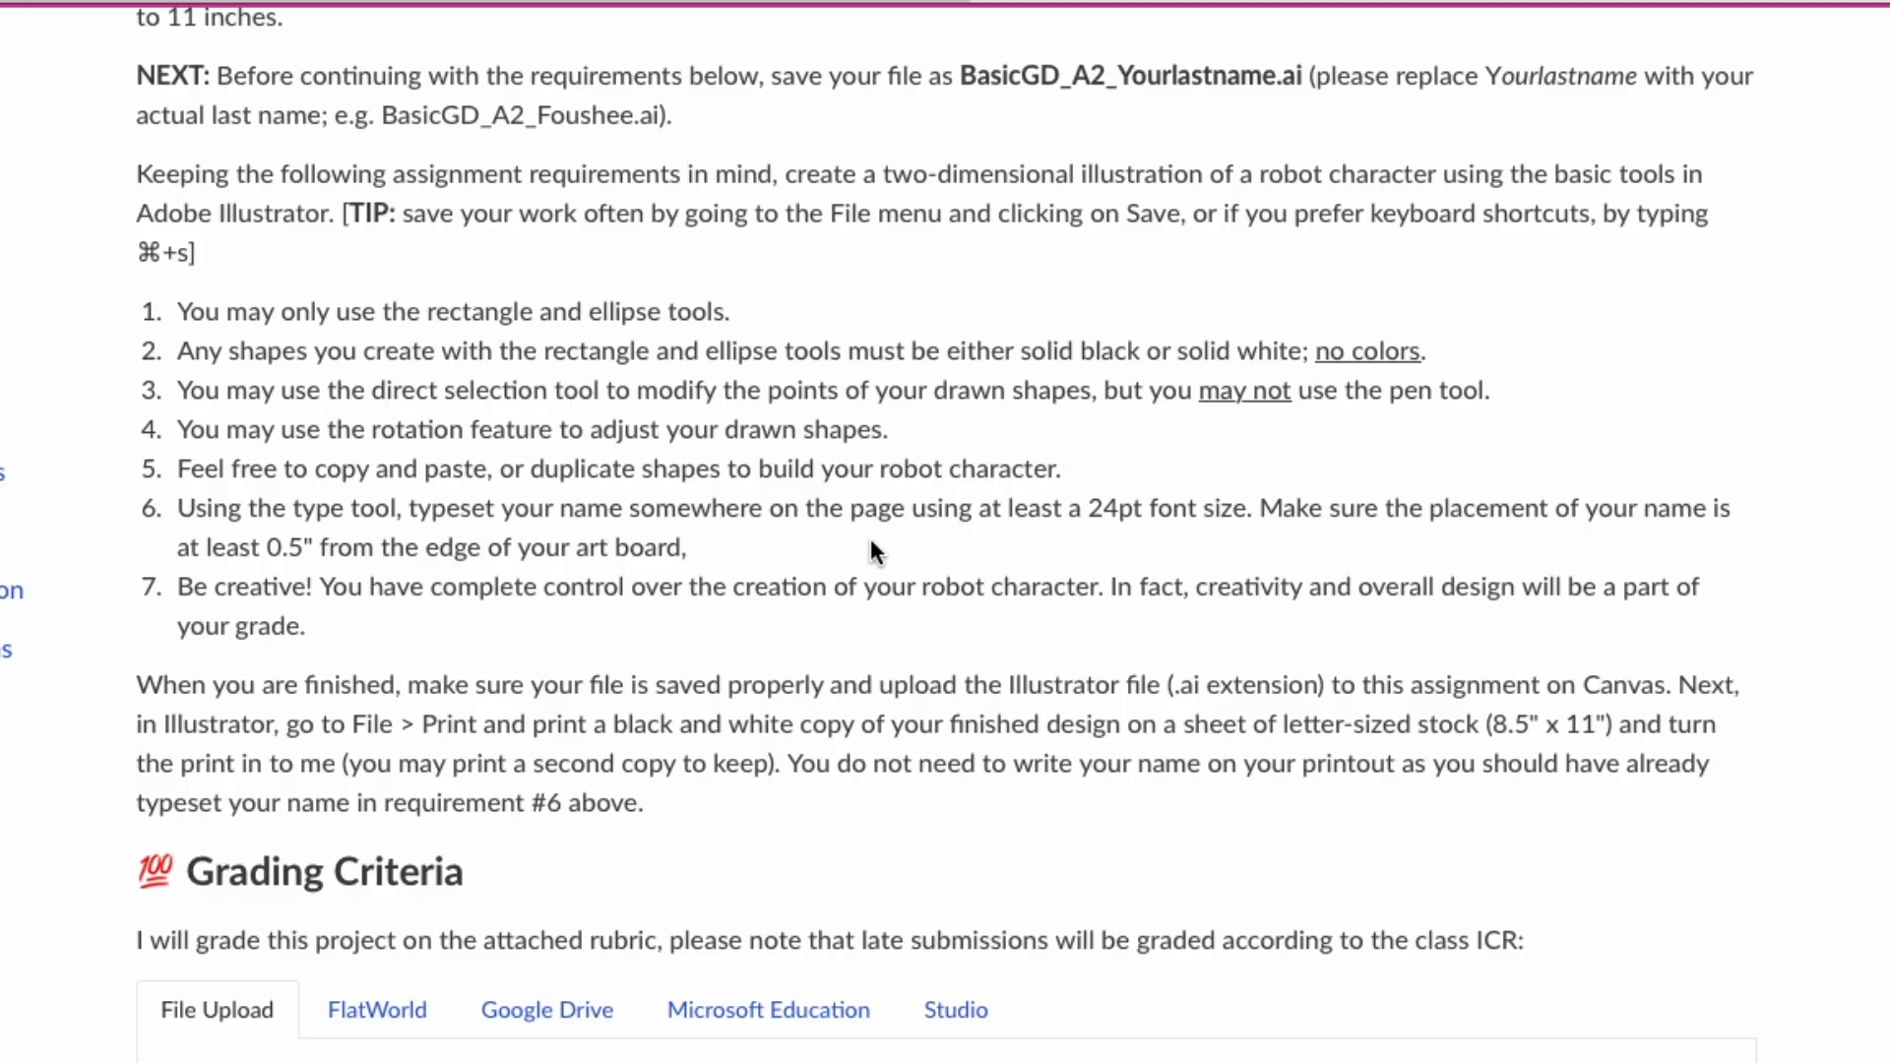
pyautogui.moveTo(1088, 508); pyautogui.dragTo(1247, 508)
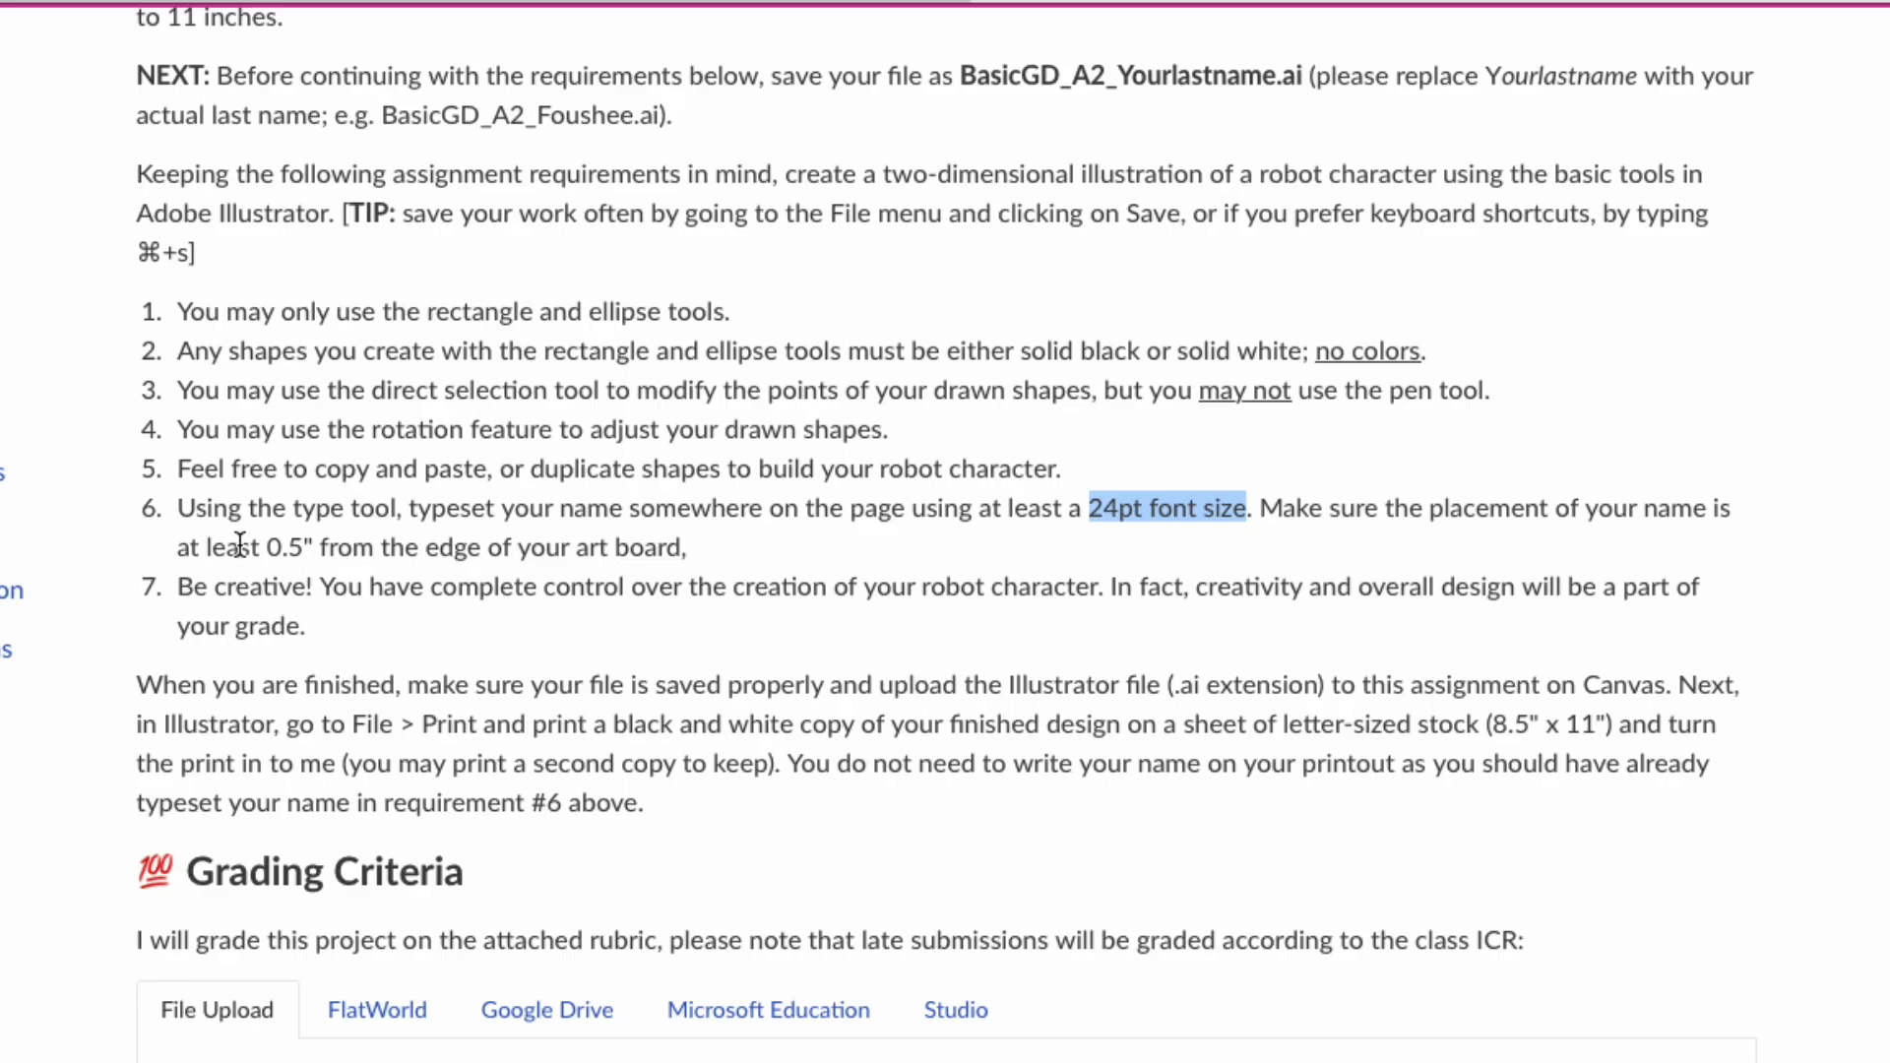
pyautogui.moveTo(264, 549); pyautogui.dragTo(317, 548)
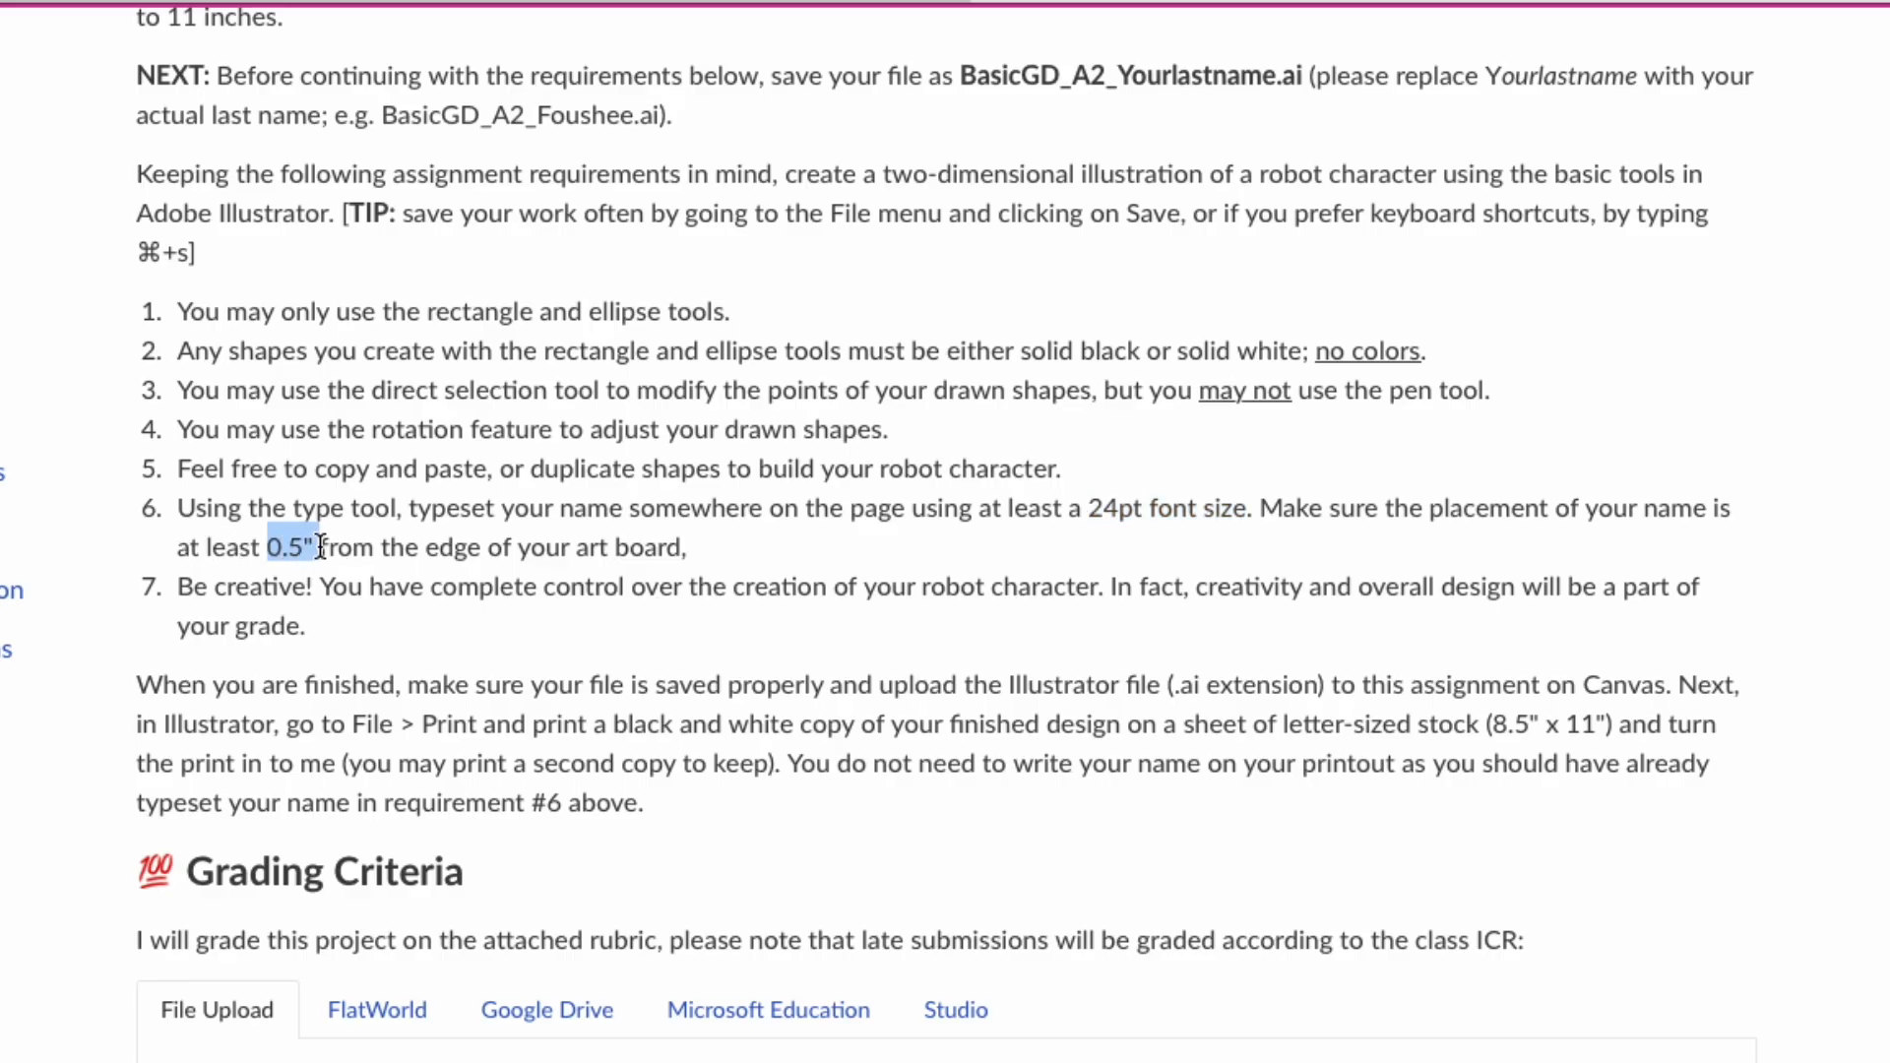
pyautogui.click(367, 571)
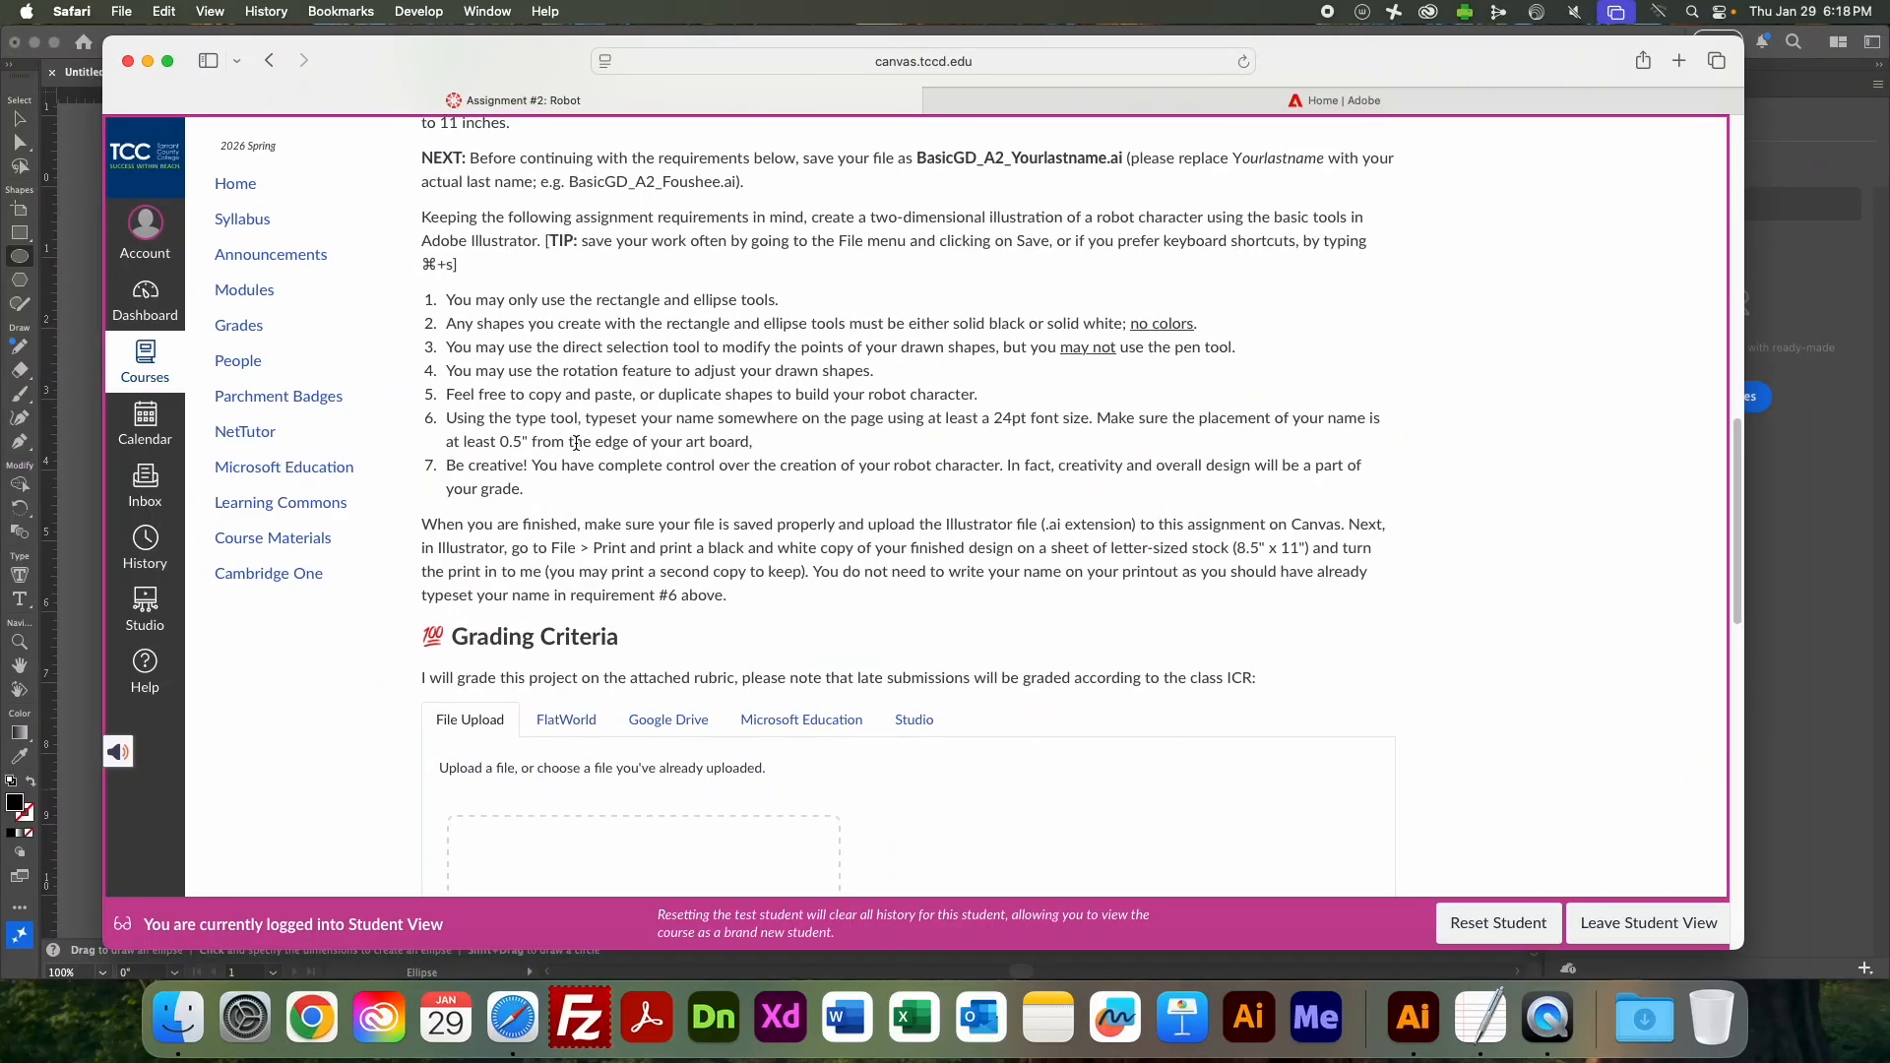
# Look over the submission instructions below the requirements and return to the two example robot illustrations.
pyautogui.scroll(-2, 578, 435)
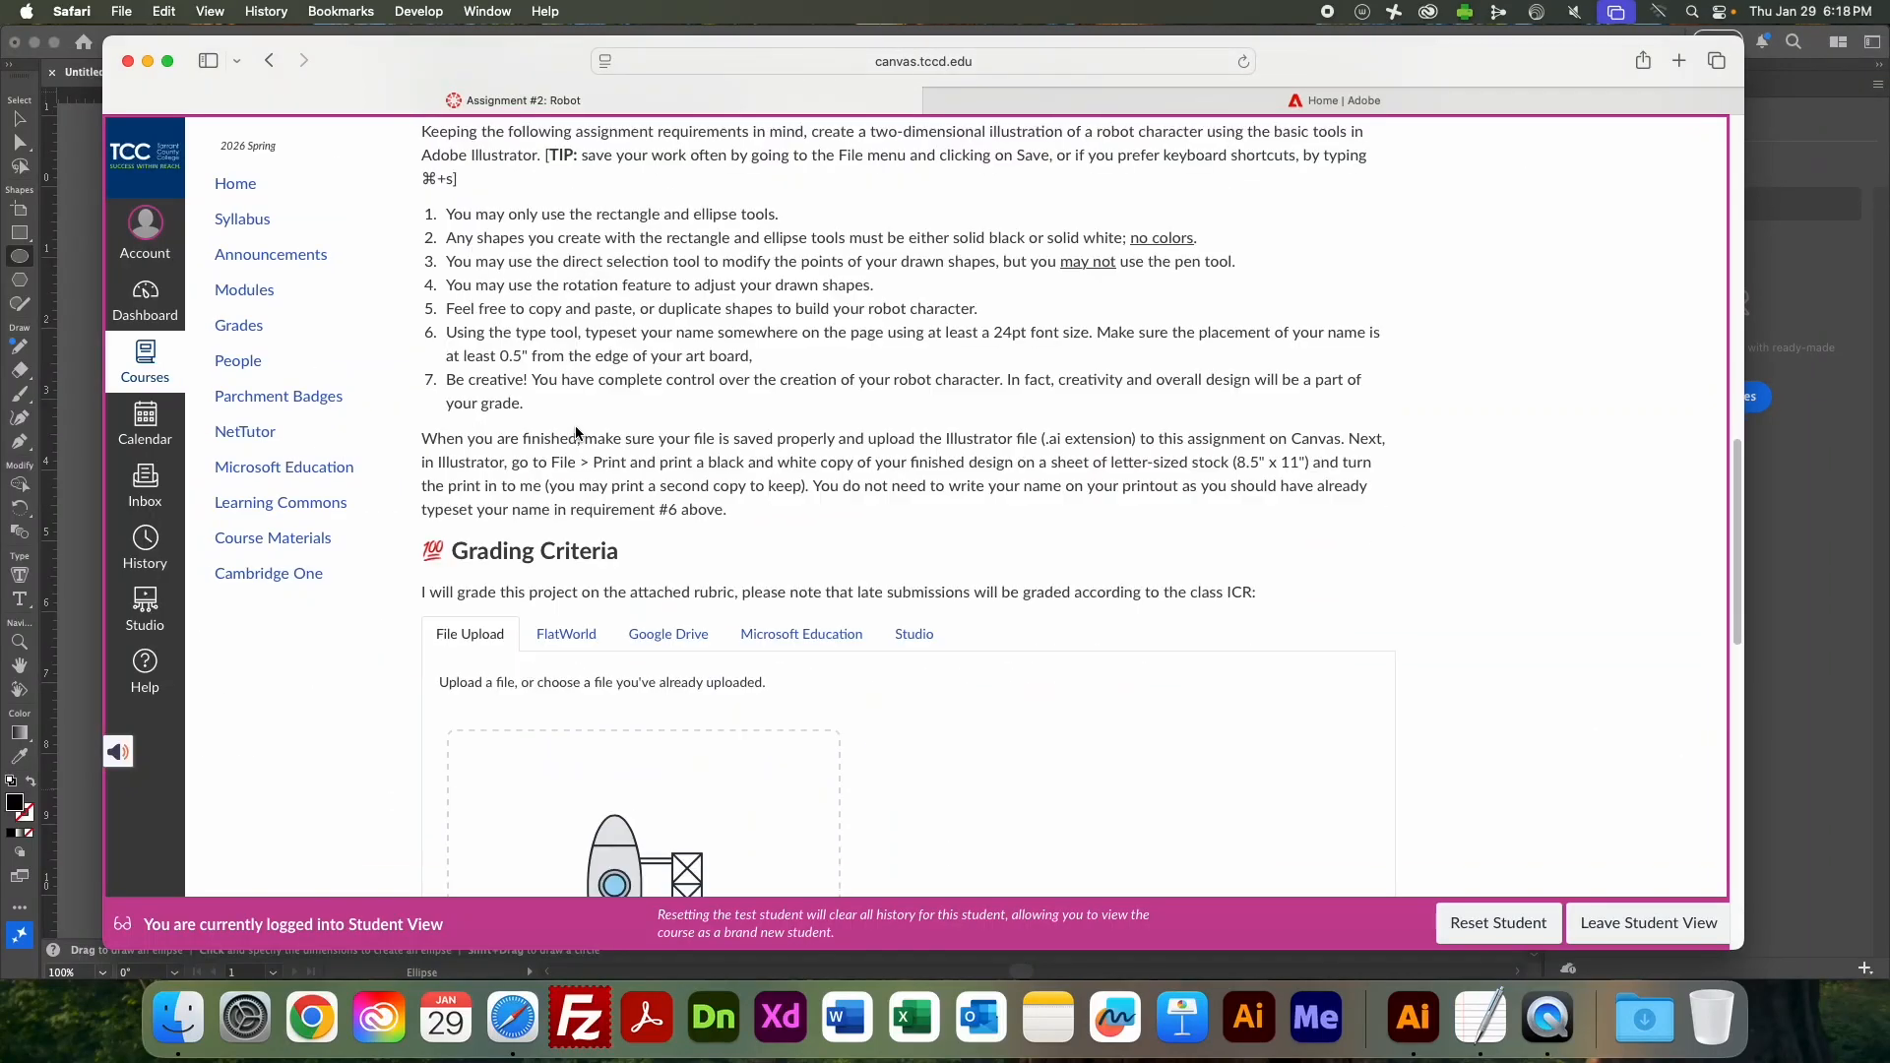
pyautogui.scroll(5, 578, 435)
pyautogui.scroll(5, 578, 435)
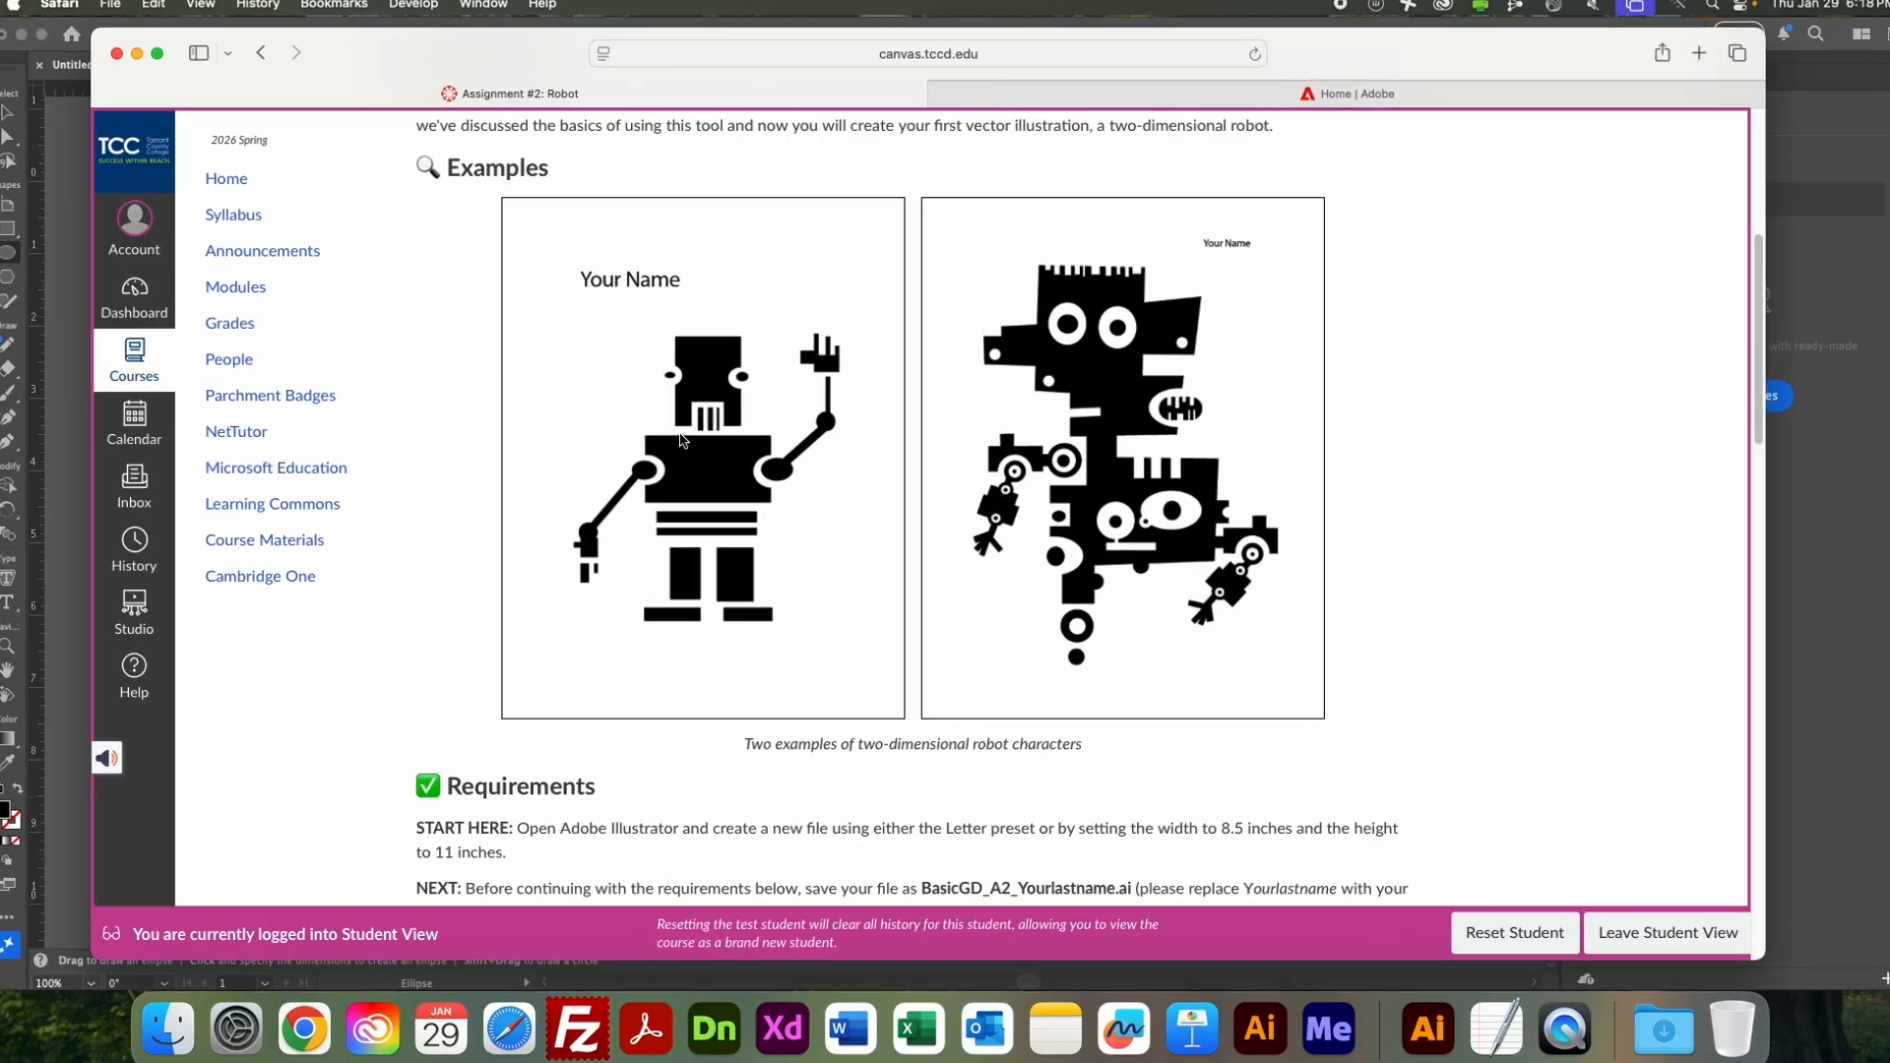